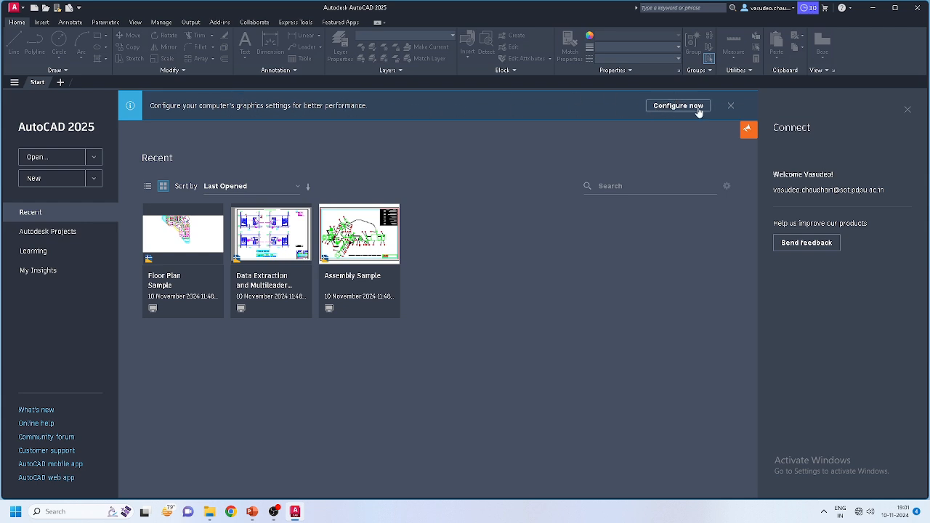
Step: Dismiss the graphics-settings notice and briefly check the Open and New template options without using them
{"action": "left_click", "coordinate": [729, 106]}
{"action": "left_click", "coordinate": [60, 159]}
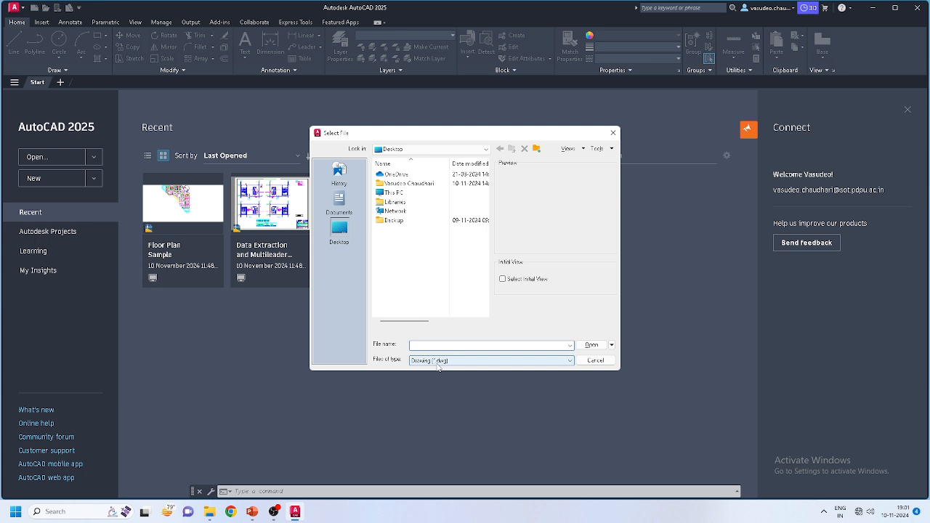
{"action": "left_click", "coordinate": [594, 361]}
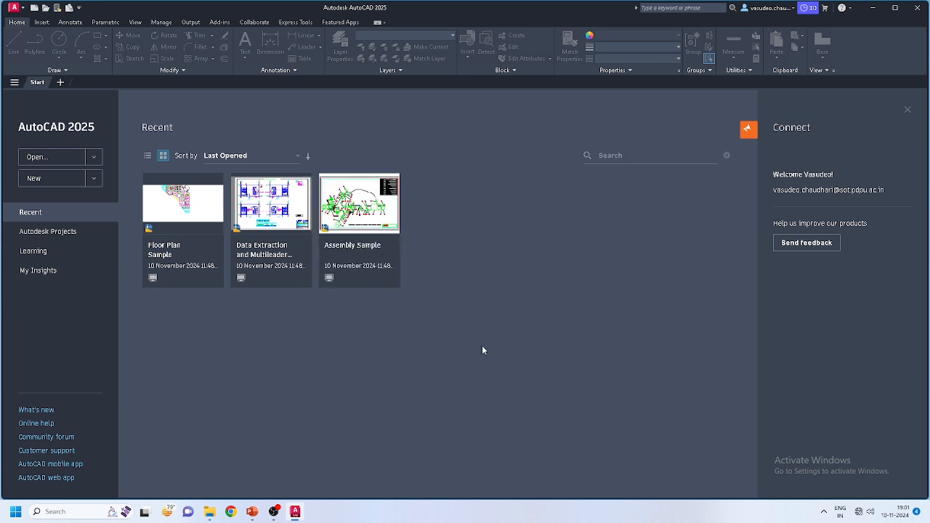
{"action": "left_click", "coordinate": [93, 182]}
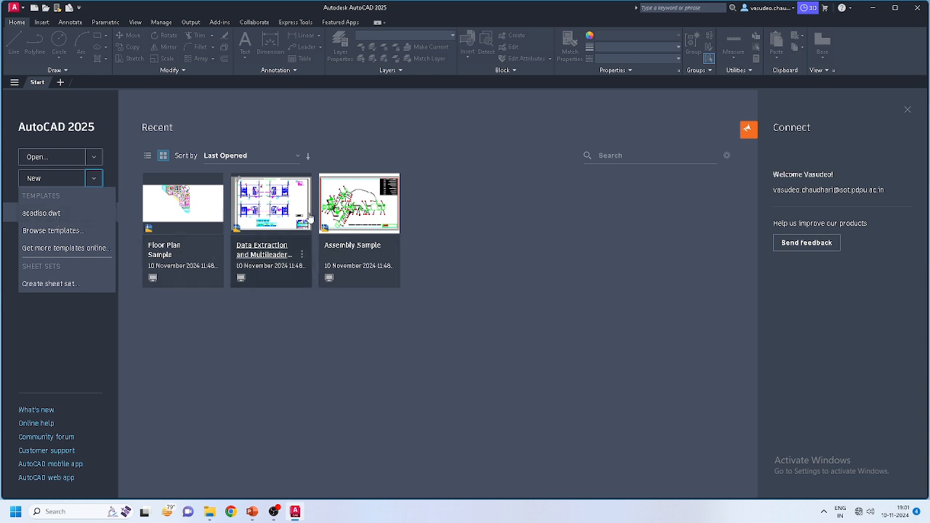
{"action": "left_click", "coordinate": [165, 402]}
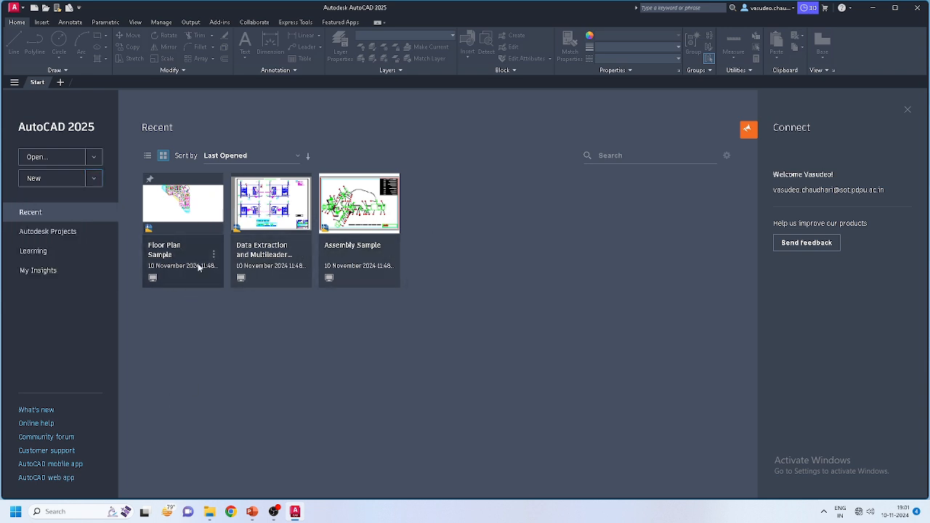
Step: Create a new blank drawing, Drawing1, from the + tab beside Start
{"action": "left_click", "coordinate": [61, 83]}
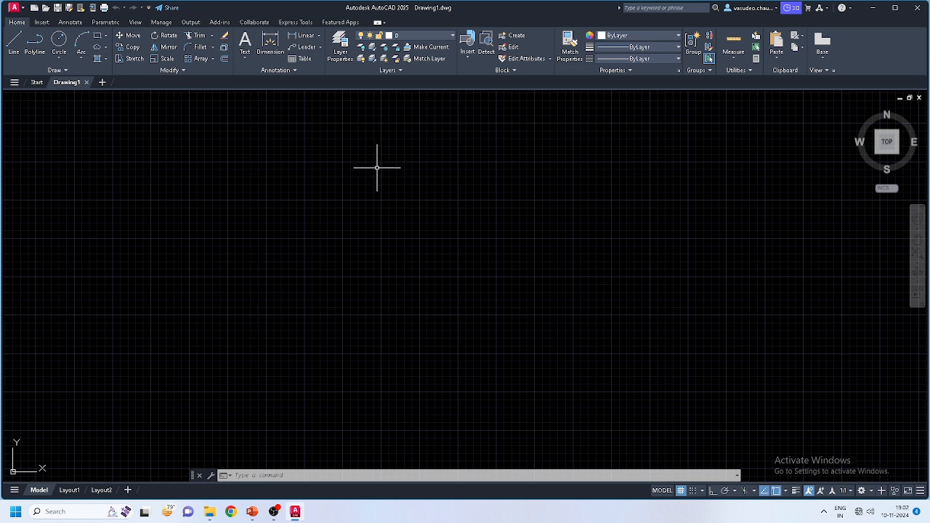
Step: In Options, set the 2D model space uniform background colour to White
{"action": "right_click", "coordinate": [378, 226]}
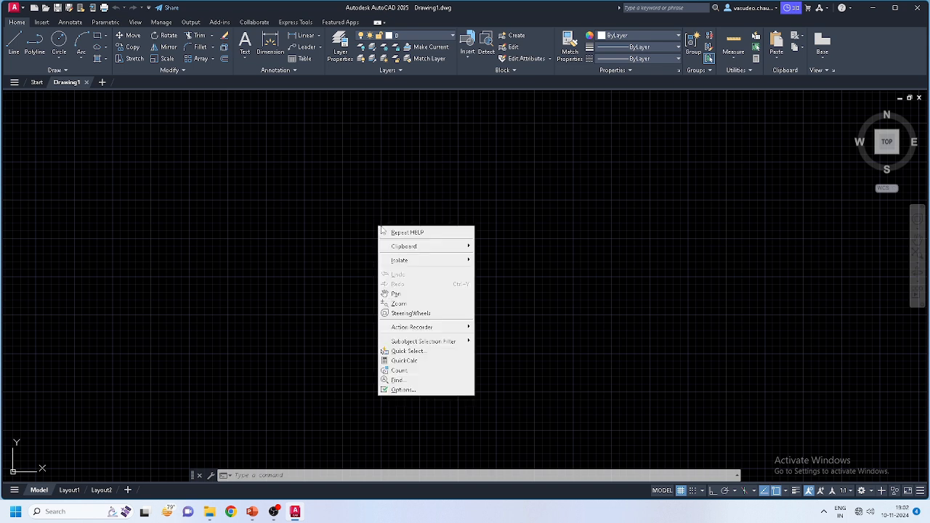
{"action": "left_click", "coordinate": [410, 391]}
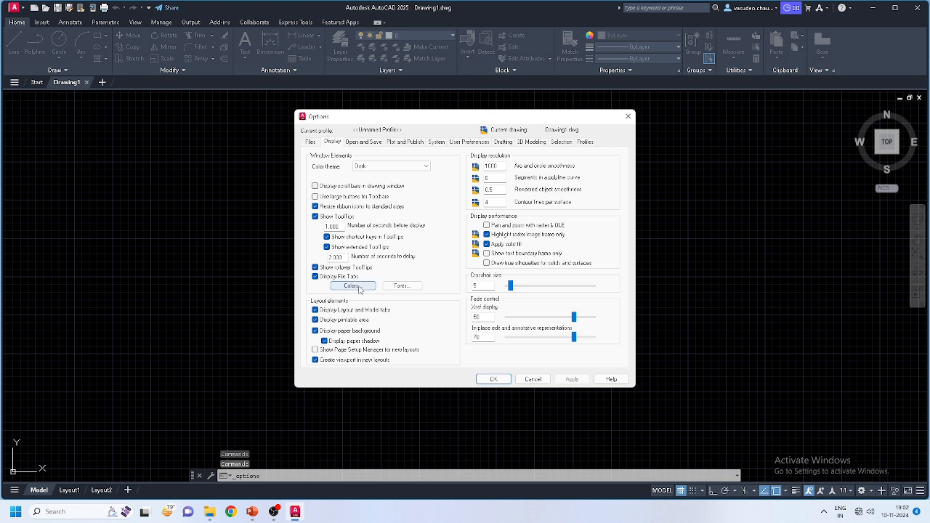
{"action": "left_click", "coordinate": [311, 142]}
{"action": "left_click", "coordinate": [331, 143]}
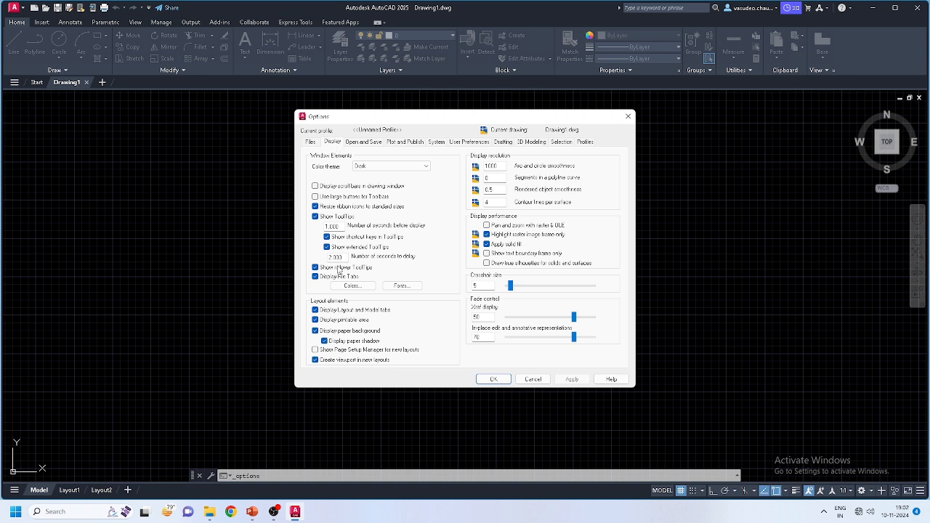
{"action": "left_click", "coordinate": [346, 287]}
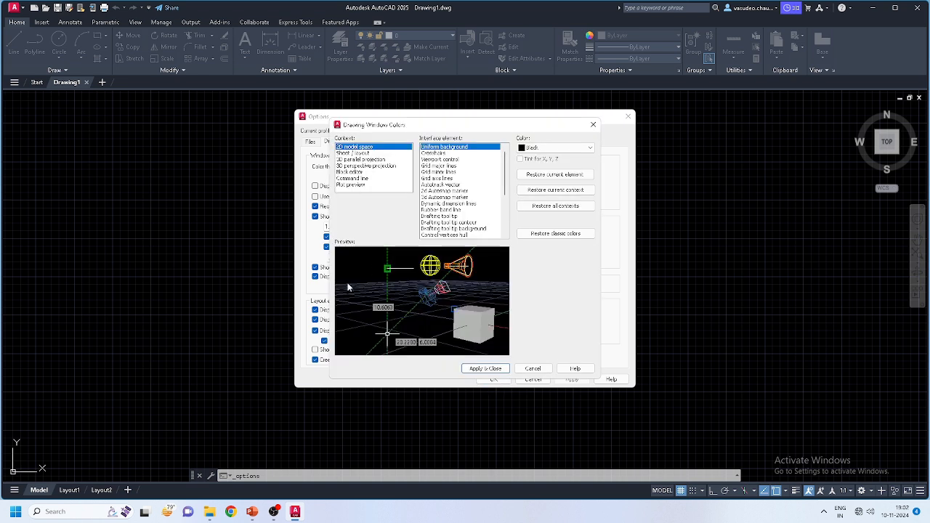
{"action": "left_click", "coordinate": [543, 148]}
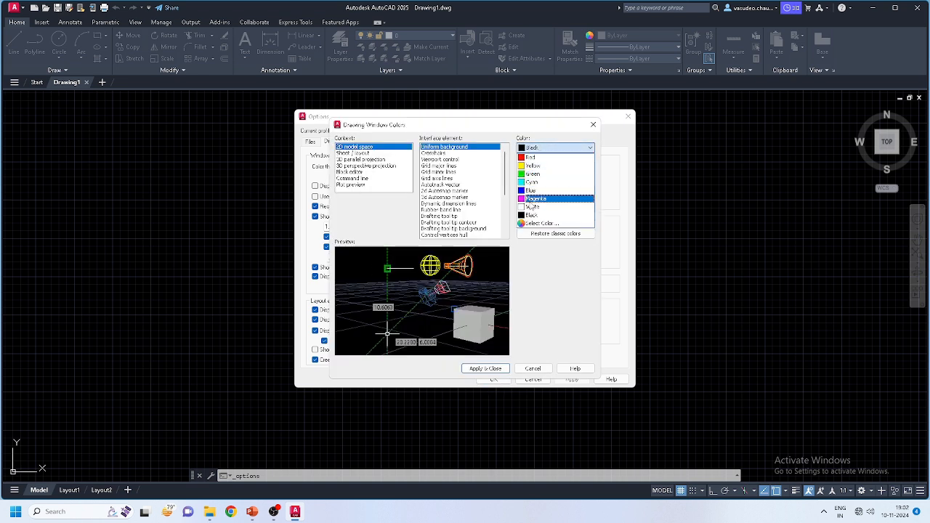
{"action": "left_click", "coordinate": [534, 206]}
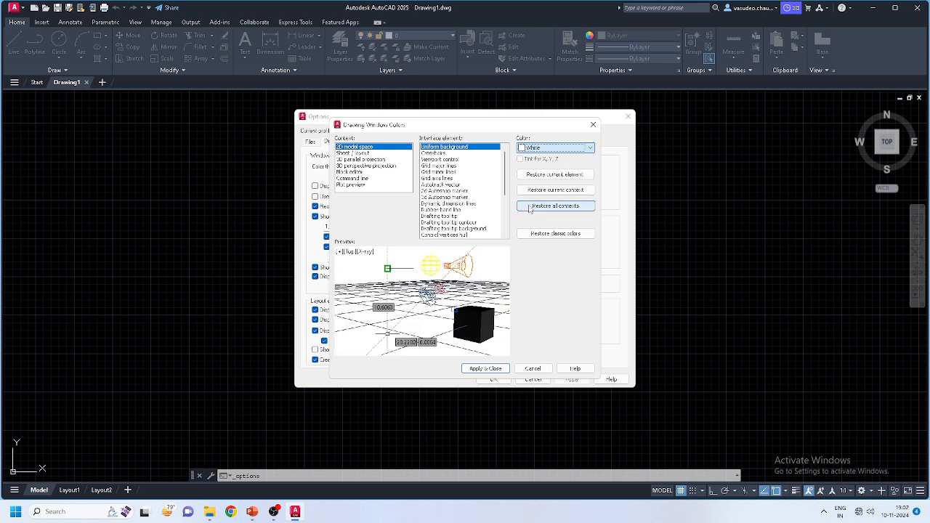
{"action": "left_click", "coordinate": [487, 368]}
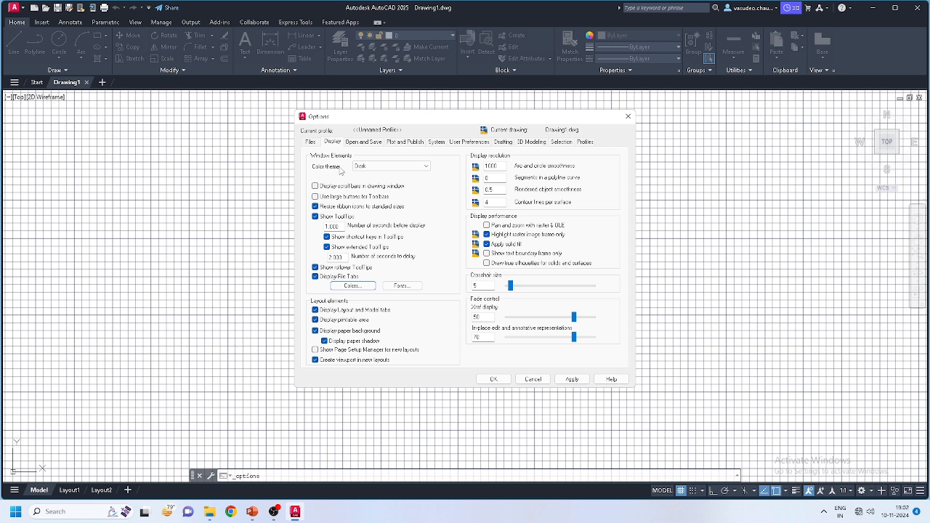
Step: Switch the interface colour theme to Light, then apply and close Options
{"action": "left_click", "coordinate": [383, 167]}
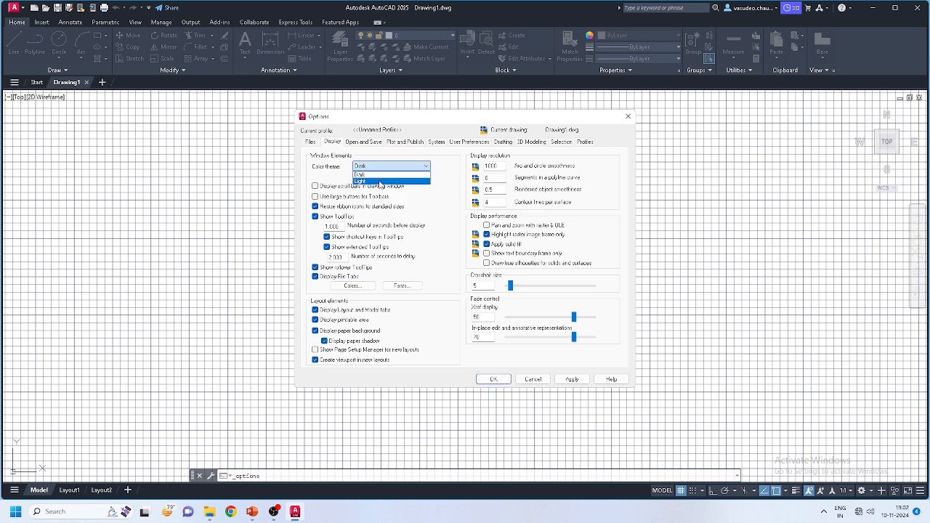
{"action": "left_click", "coordinate": [380, 181]}
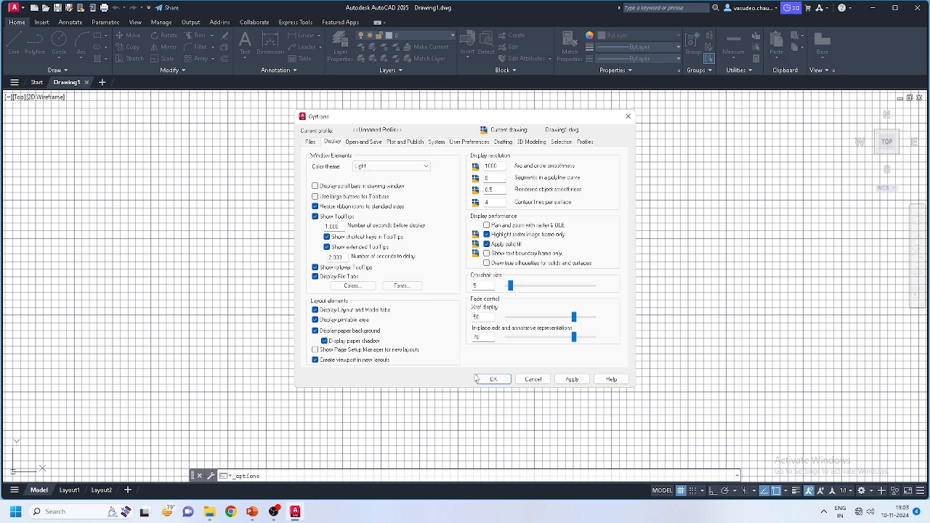
{"action": "left_click", "coordinate": [571, 379]}
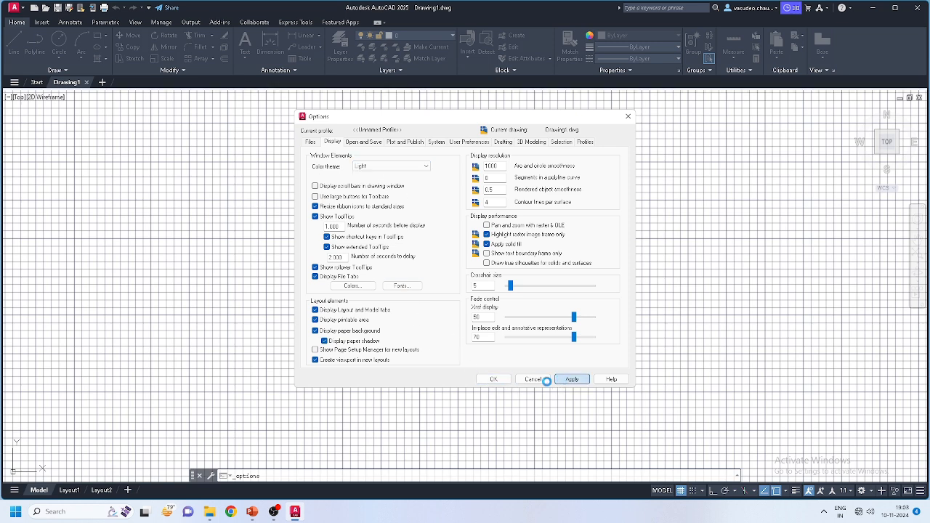
{"action": "left_click", "coordinate": [493, 380]}
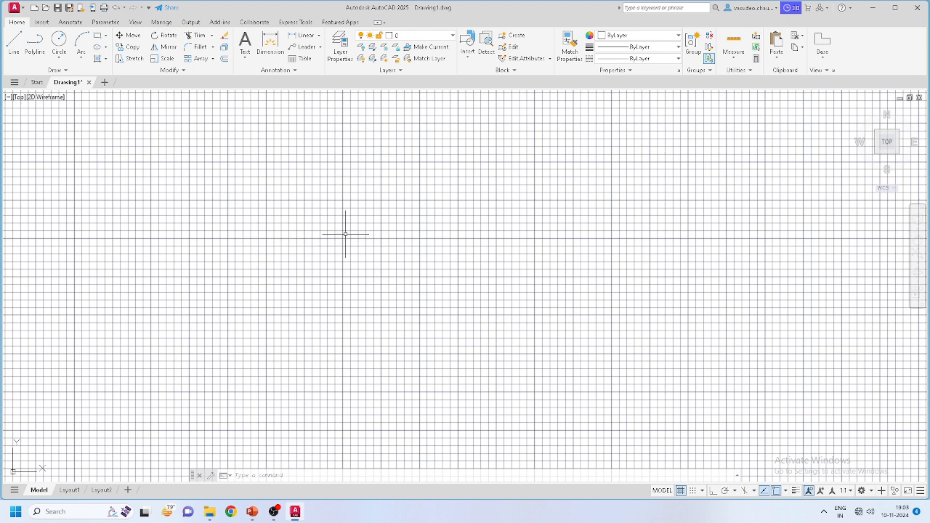
Step: Toggle the grid and snap status-bar buttons, leaving both Grid and Snap off
{"action": "left_click", "coordinate": [681, 492]}
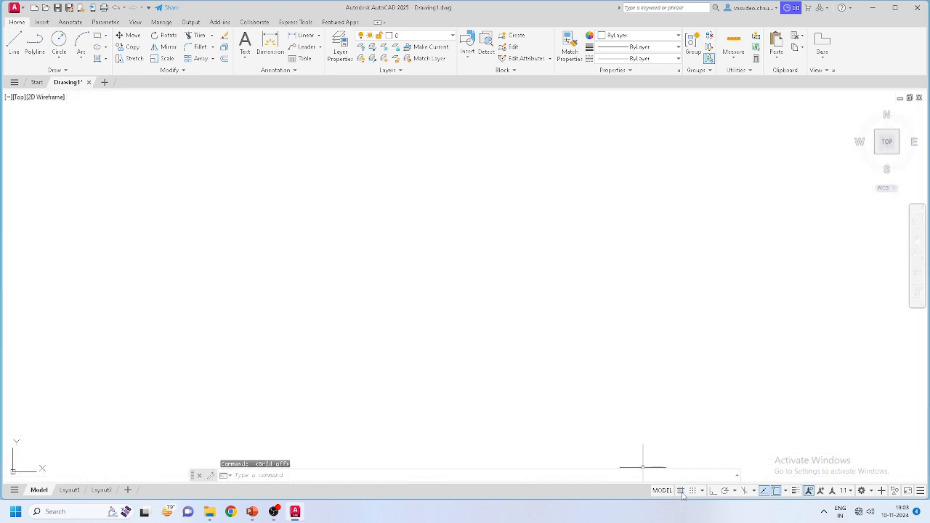
{"action": "left_click", "coordinate": [681, 492]}
{"action": "left_click", "coordinate": [681, 491]}
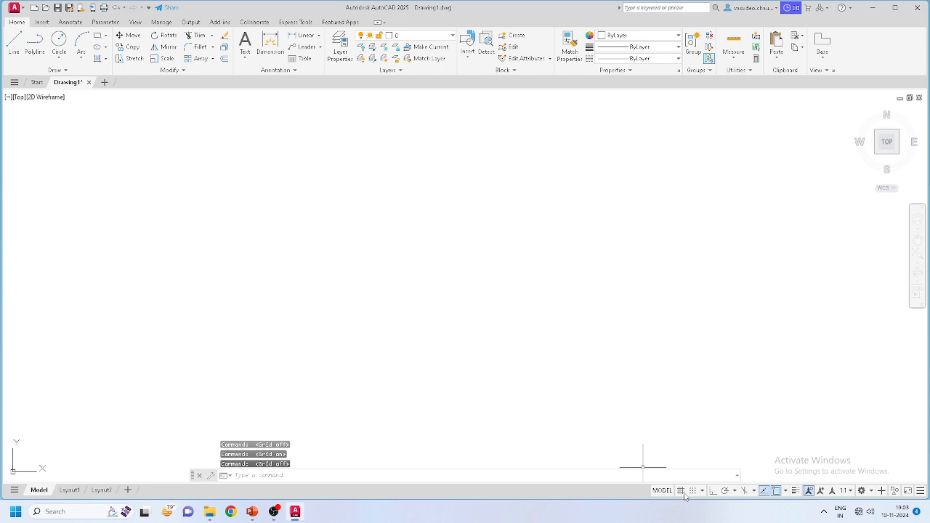
{"action": "left_click", "coordinate": [681, 491]}
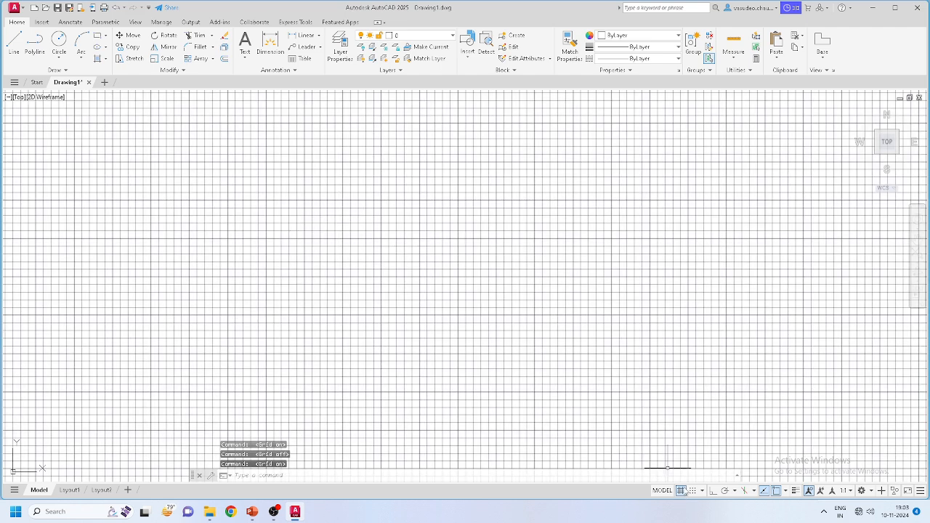
{"action": "left_click", "coordinate": [694, 492]}
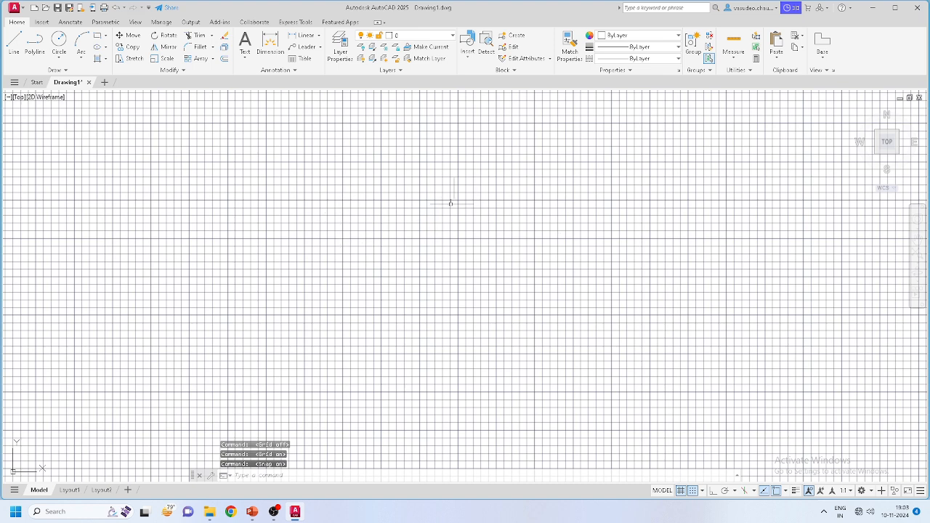
{"action": "left_click", "coordinate": [694, 492]}
{"action": "left_click", "coordinate": [681, 491]}
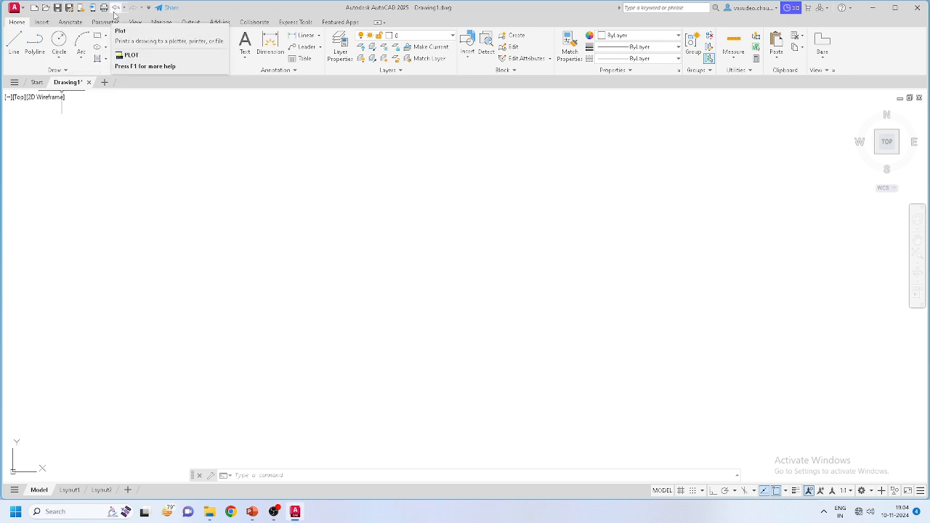
Step: Save the drawing to the Desktop as Tut_01.dwg in AutoCAD 2018 Drawing format
{"action": "left_click", "coordinate": [16, 9]}
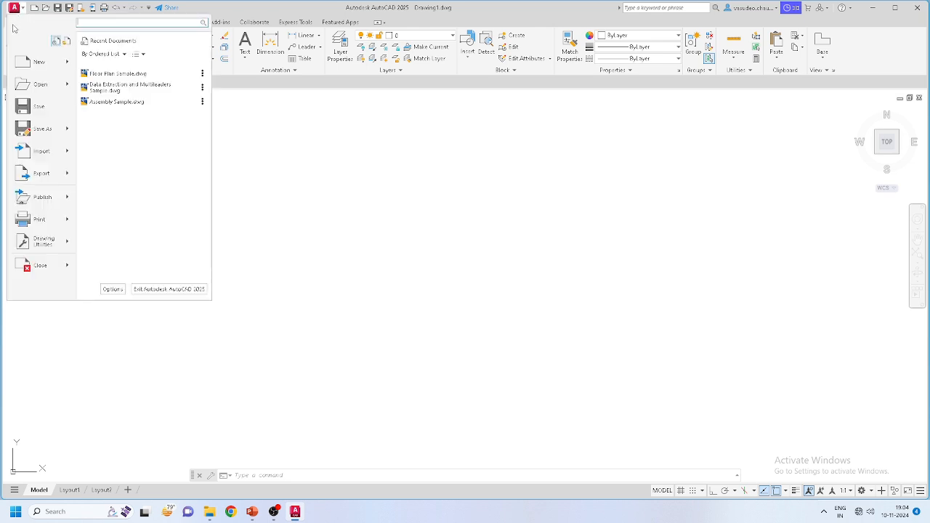
{"action": "left_click", "coordinate": [26, 130]}
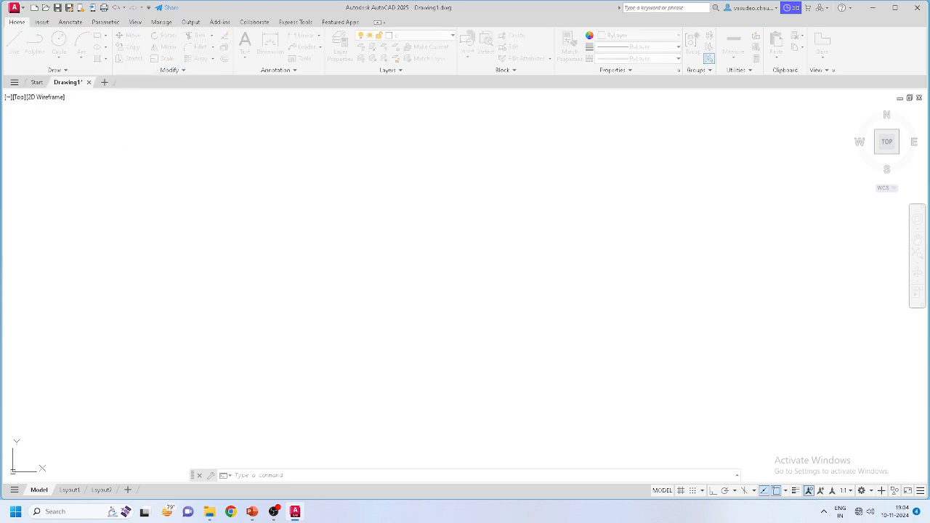
{"action": "left_click", "coordinate": [341, 231]}
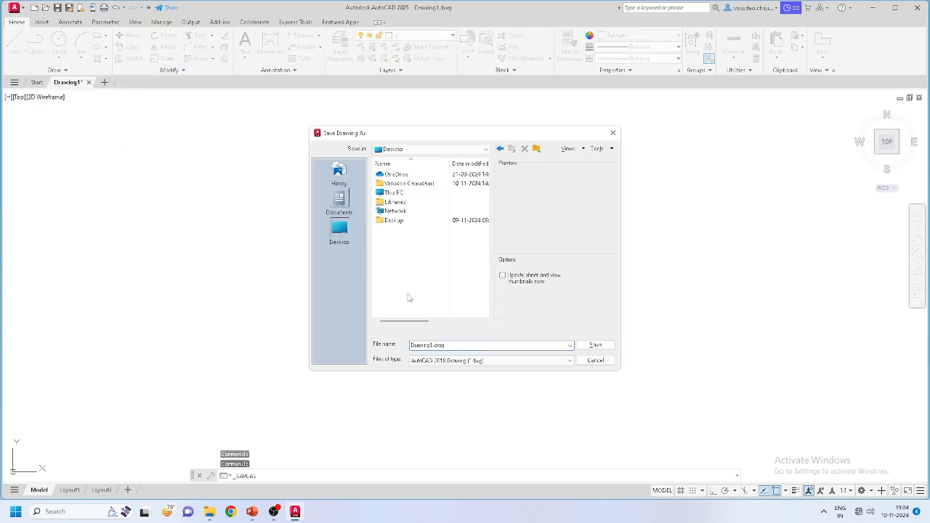
{"action": "double_click", "coordinate": [458, 344]}
{"action": "type", "text": "d"}
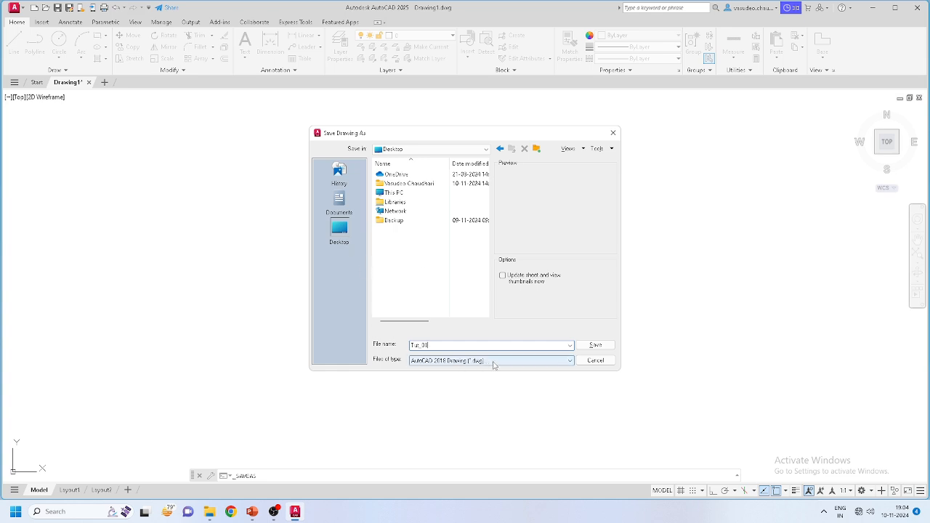
{"action": "left_click", "coordinate": [488, 364]}
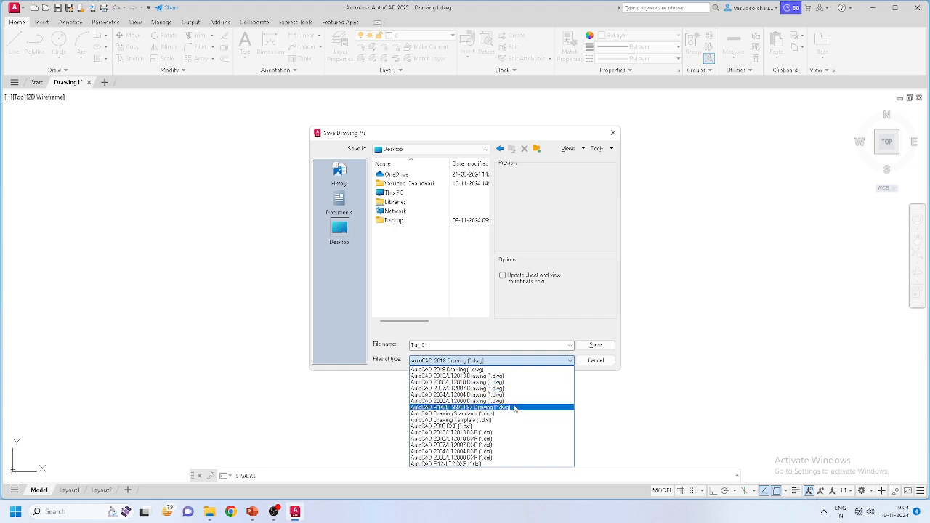
{"action": "left_click", "coordinate": [528, 371]}
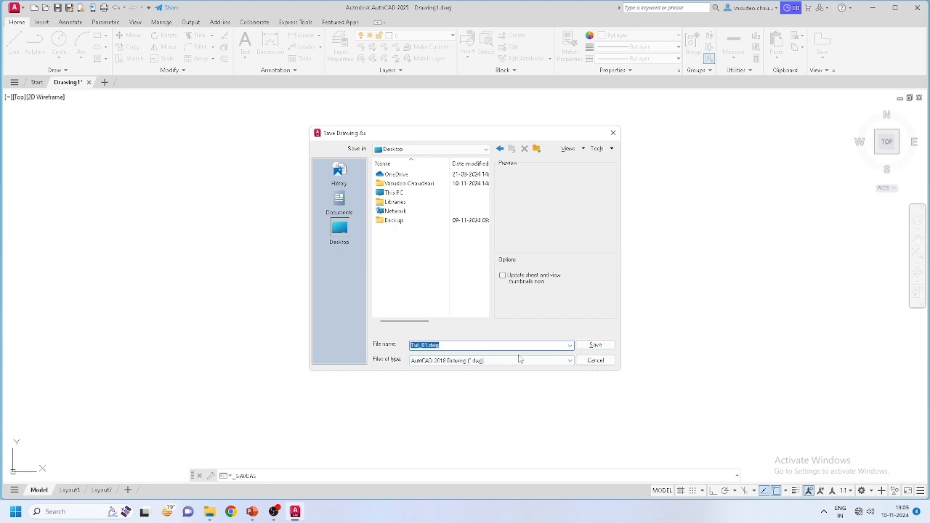
{"action": "left_click", "coordinate": [596, 346]}
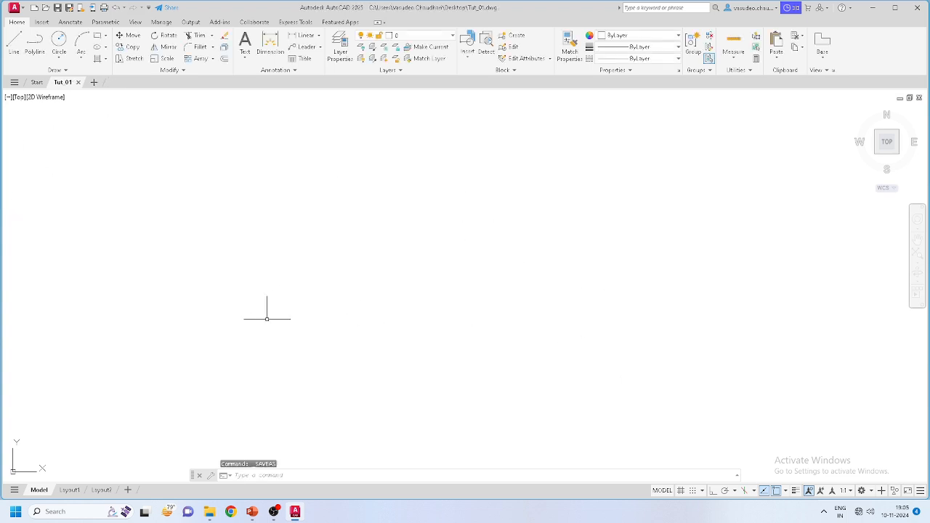
{"action": "mouse_move", "coordinate": [61, 85]}
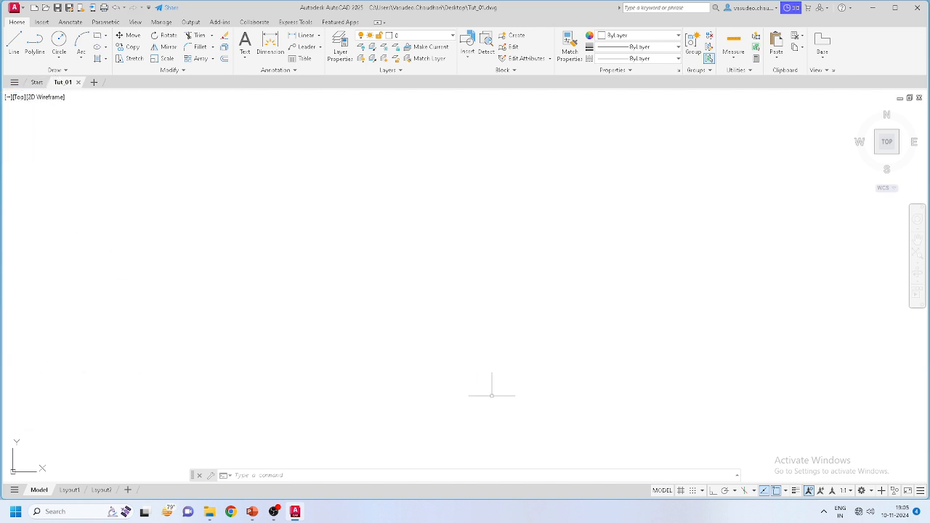
Step: Open the Drawing Units dialog with the UN command
{"action": "left_click", "coordinate": [15, 43]}
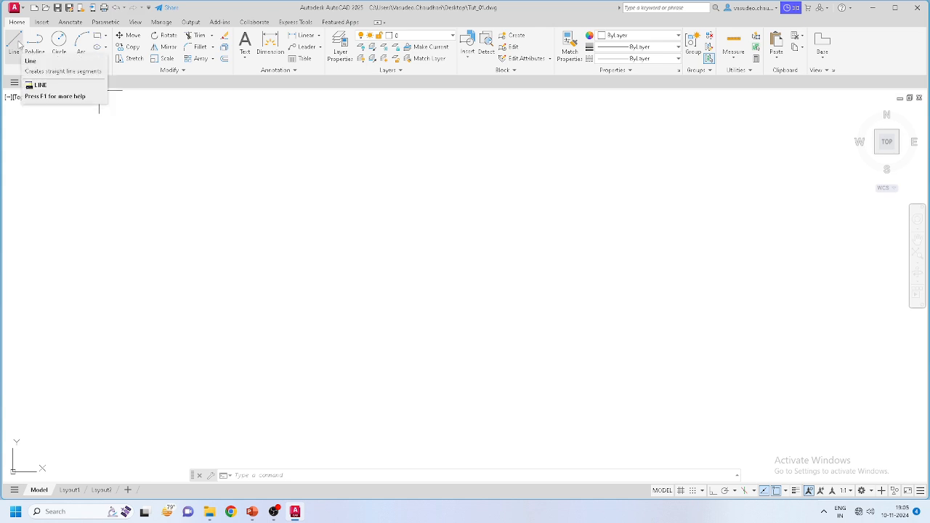
{"action": "left_click", "coordinate": [247, 475]}
{"action": "type", "text": "un"}
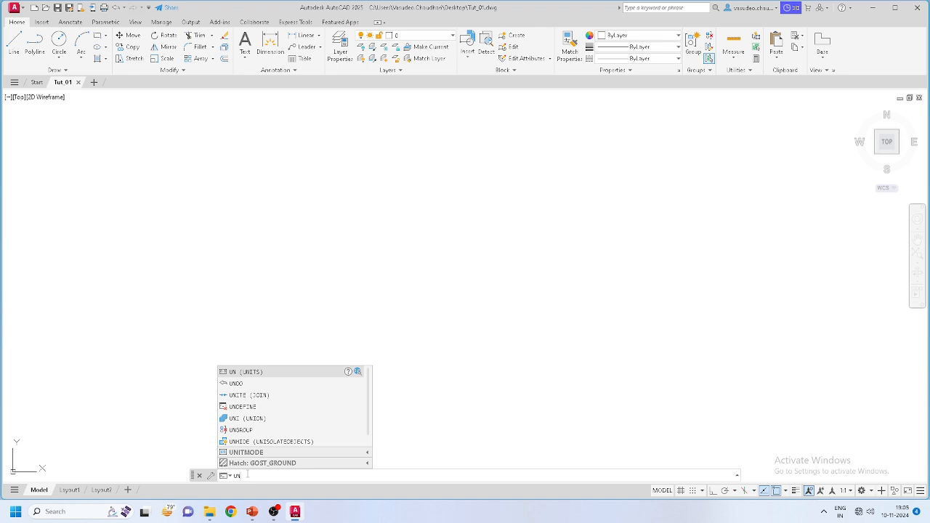
{"action": "key", "text": "Return"}
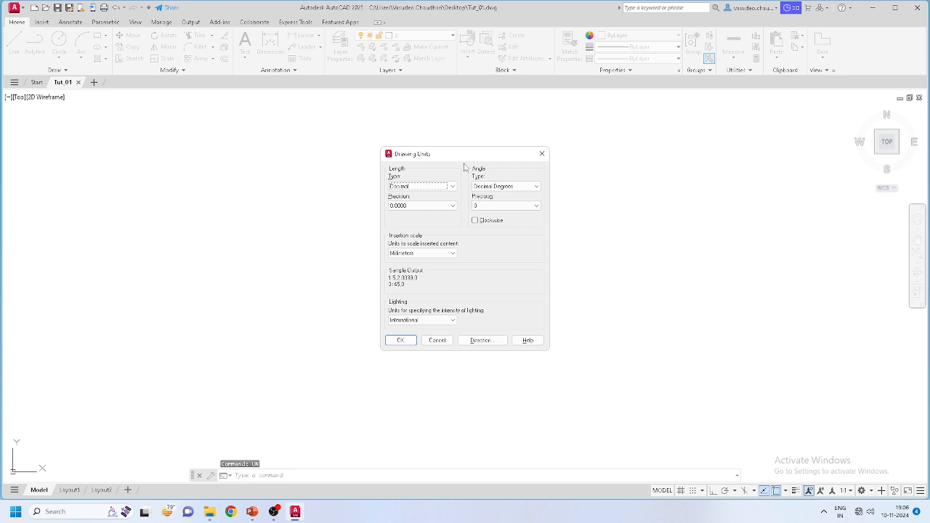
Step: Try Architectural and Engineering length types, finally settling on Decimal
{"action": "left_click", "coordinate": [454, 187]}
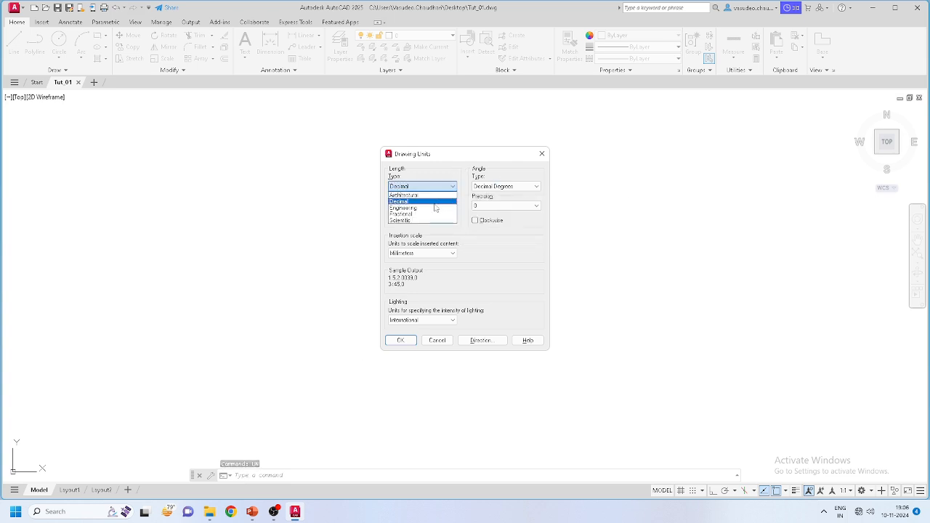
{"action": "left_click", "coordinate": [433, 195]}
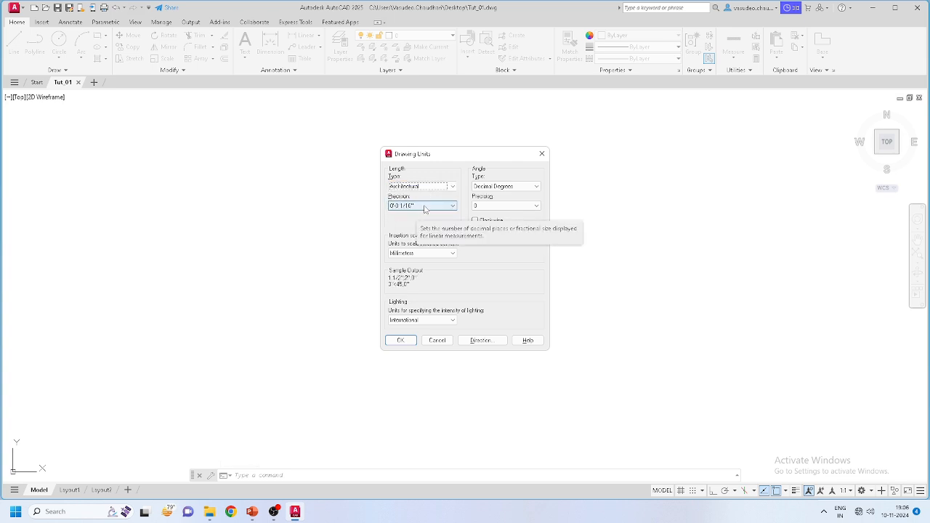
{"action": "left_click", "coordinate": [441, 189]}
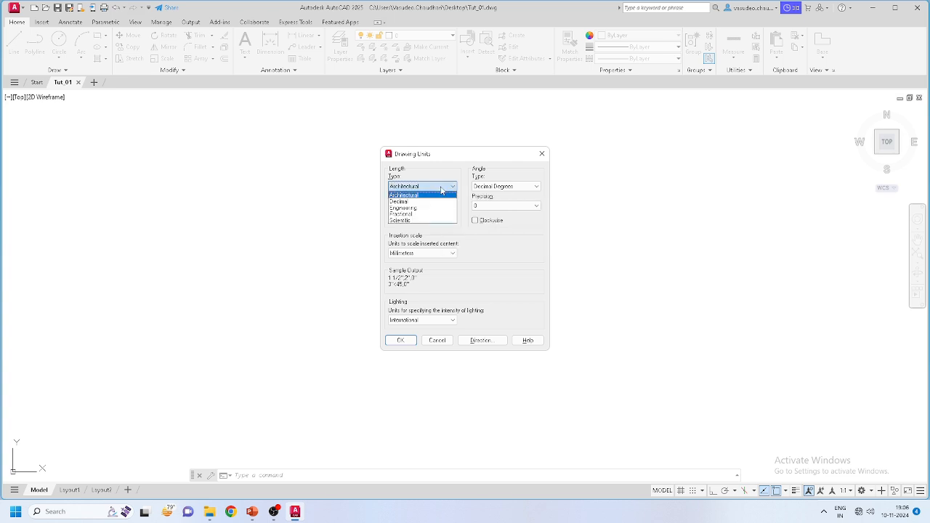
{"action": "left_click", "coordinate": [439, 204]}
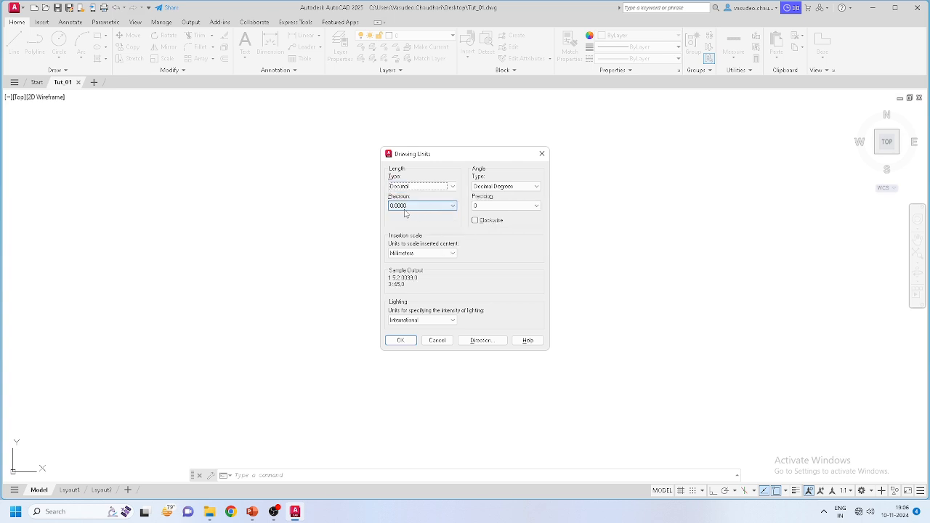
{"action": "left_click", "coordinate": [437, 190]}
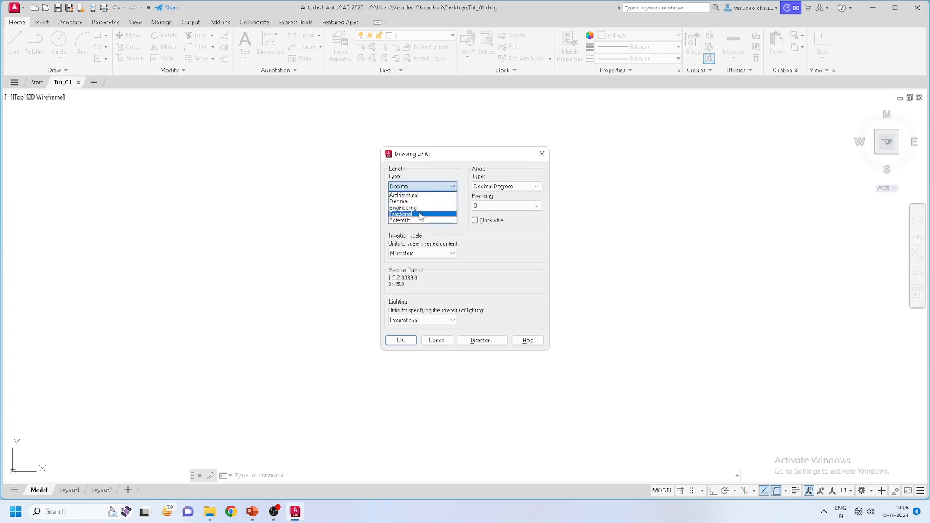
{"action": "left_click", "coordinate": [417, 208]}
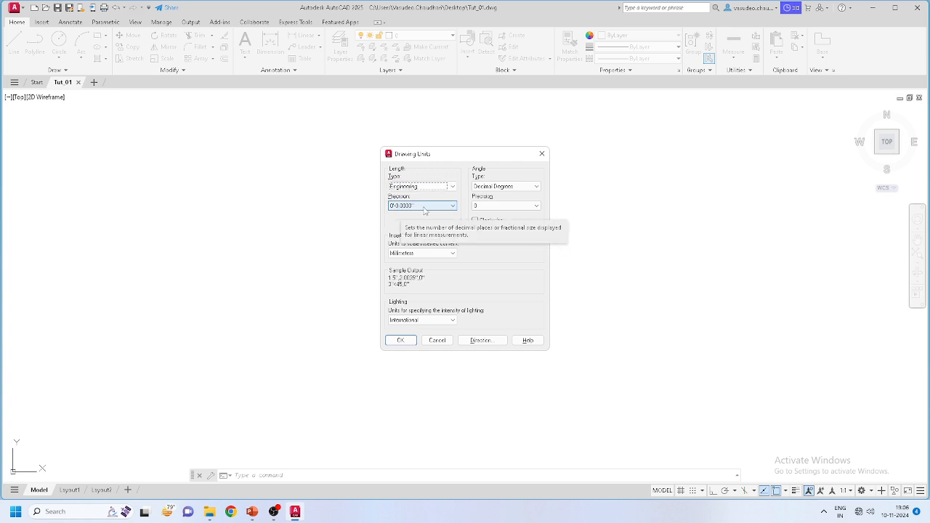
{"action": "left_click", "coordinate": [426, 188]}
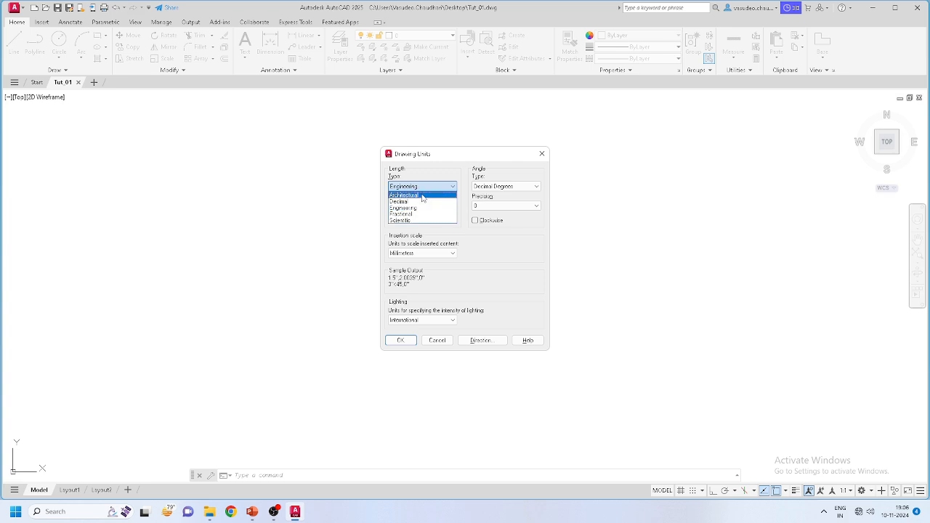
{"action": "left_click", "coordinate": [422, 195]}
{"action": "left_click", "coordinate": [429, 187]}
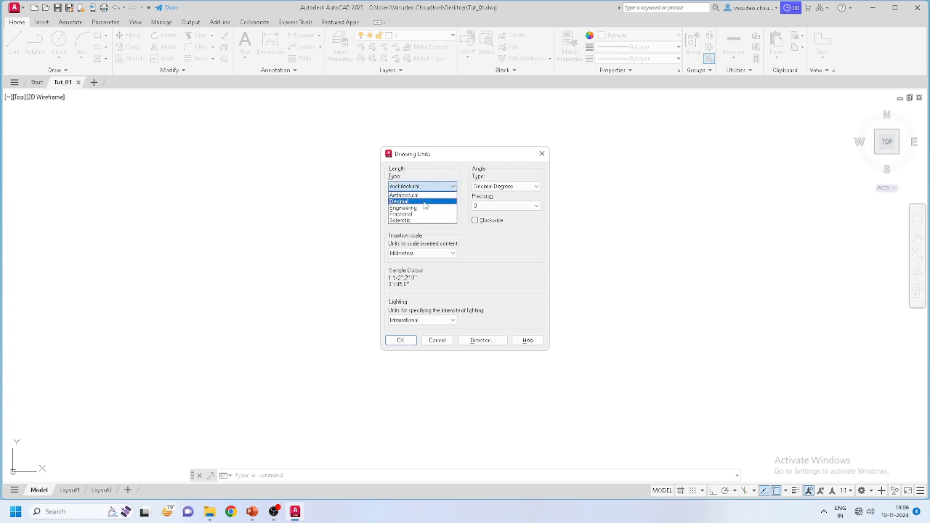
{"action": "left_click", "coordinate": [425, 202]}
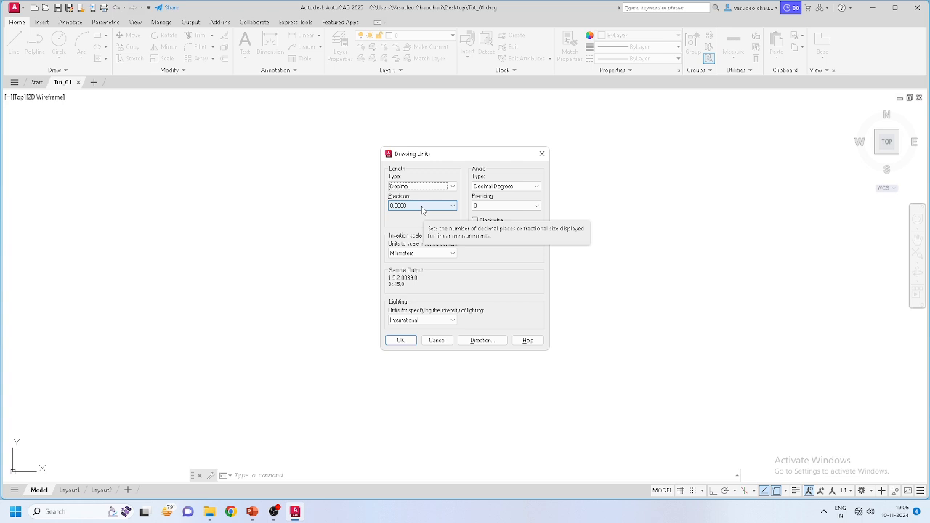
Step: Set length precision 0, insertion scale Millimeters and angle precision 0.00, then confirm
{"action": "left_click", "coordinate": [422, 206]}
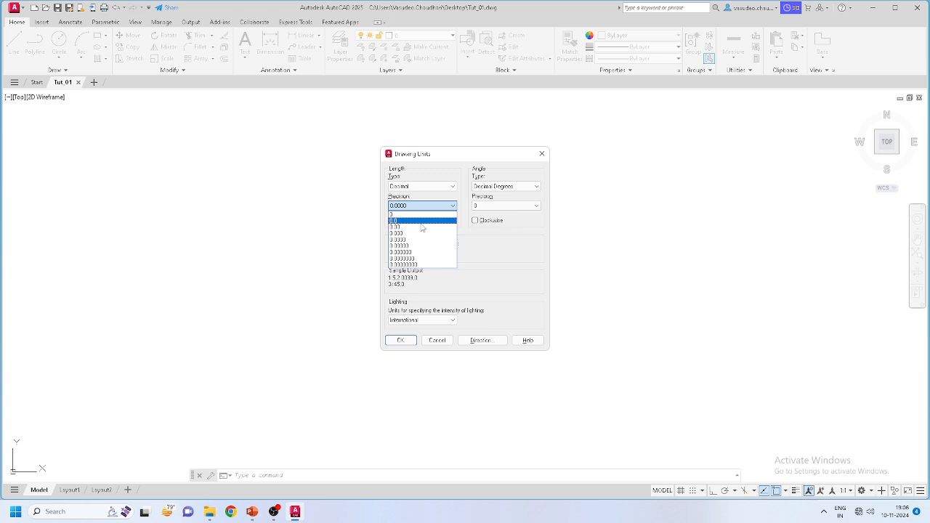
{"action": "left_click", "coordinate": [422, 227]}
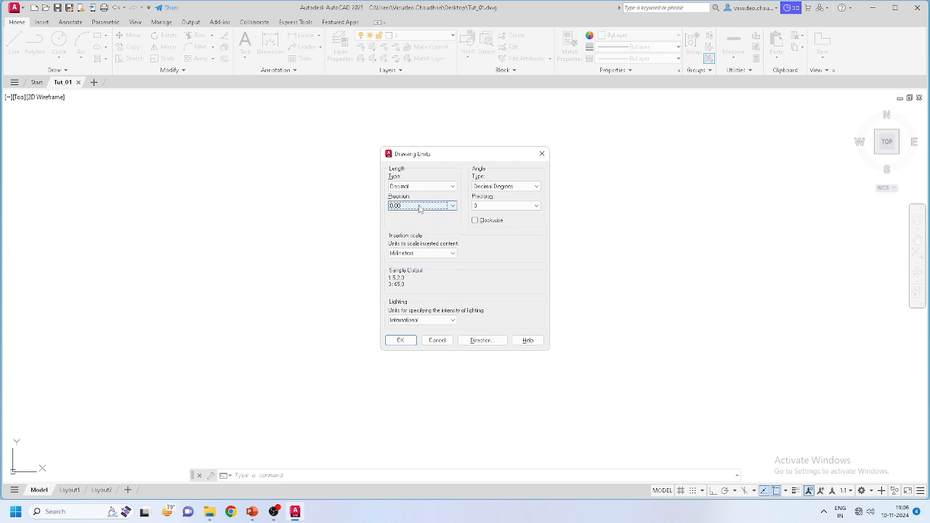
{"action": "left_click", "coordinate": [433, 254]}
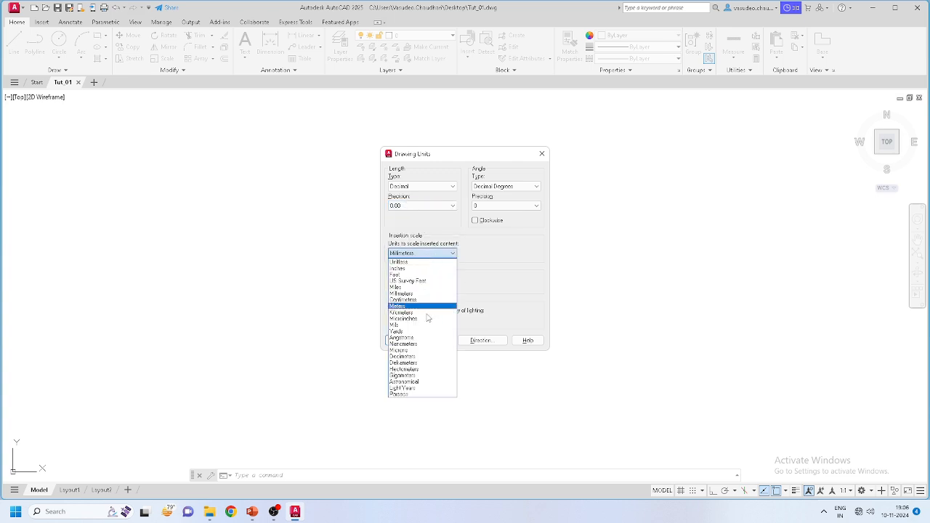
{"action": "left_click", "coordinate": [427, 313]}
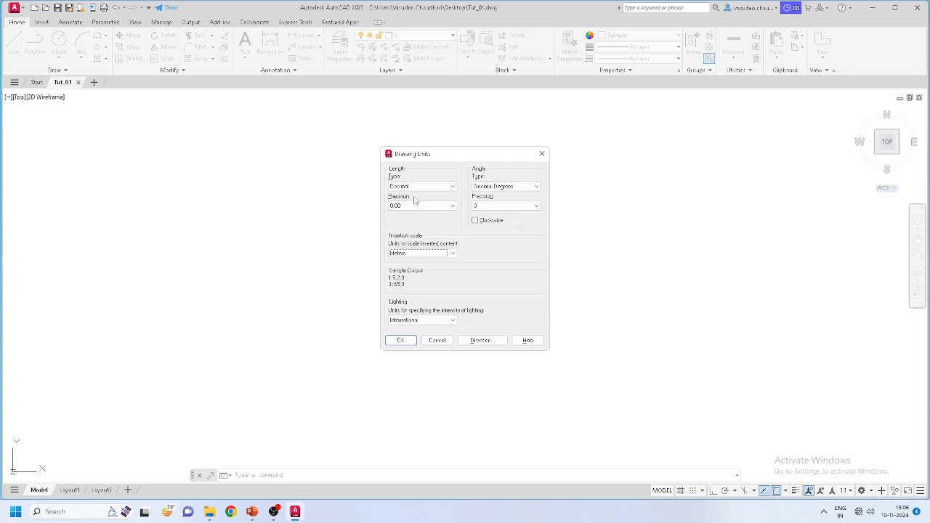
{"action": "left_click", "coordinate": [416, 252]}
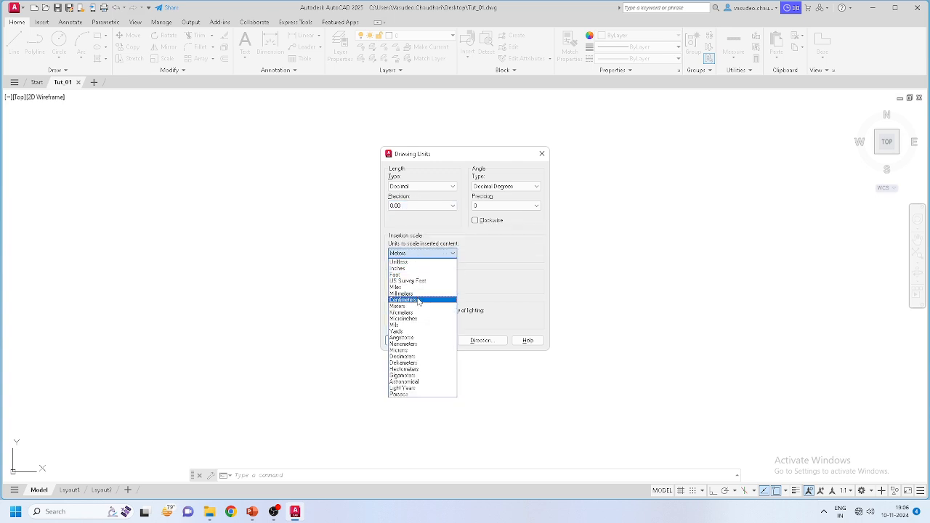
{"action": "left_click", "coordinate": [420, 293]}
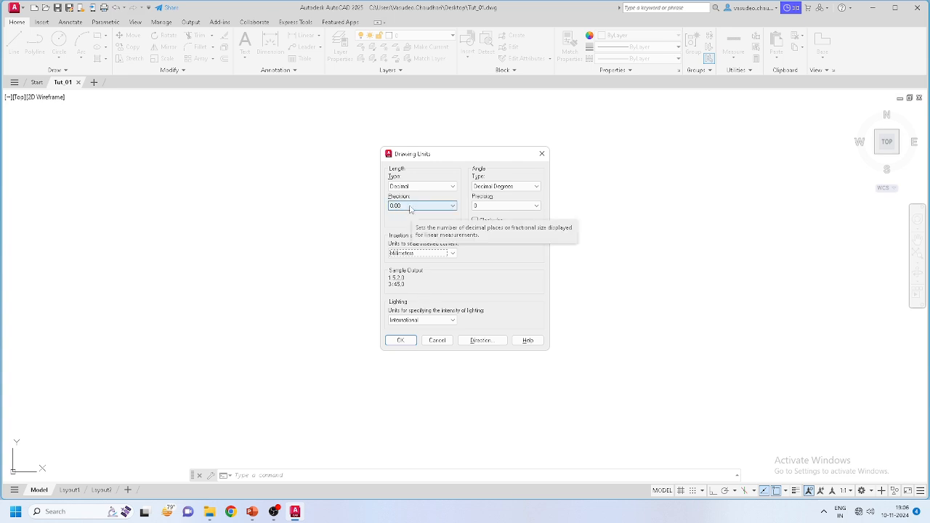
{"action": "left_click", "coordinate": [411, 207]}
{"action": "left_click", "coordinate": [410, 215]}
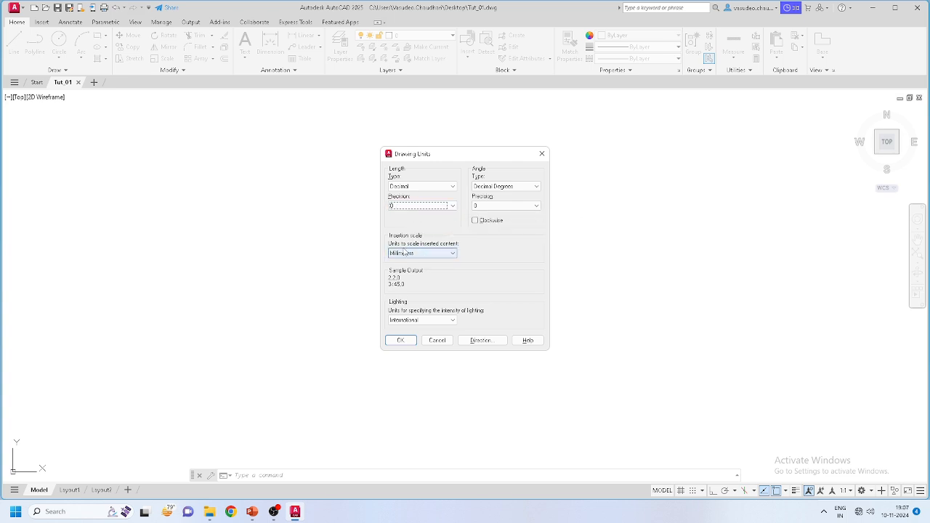
{"action": "left_click", "coordinate": [519, 208]}
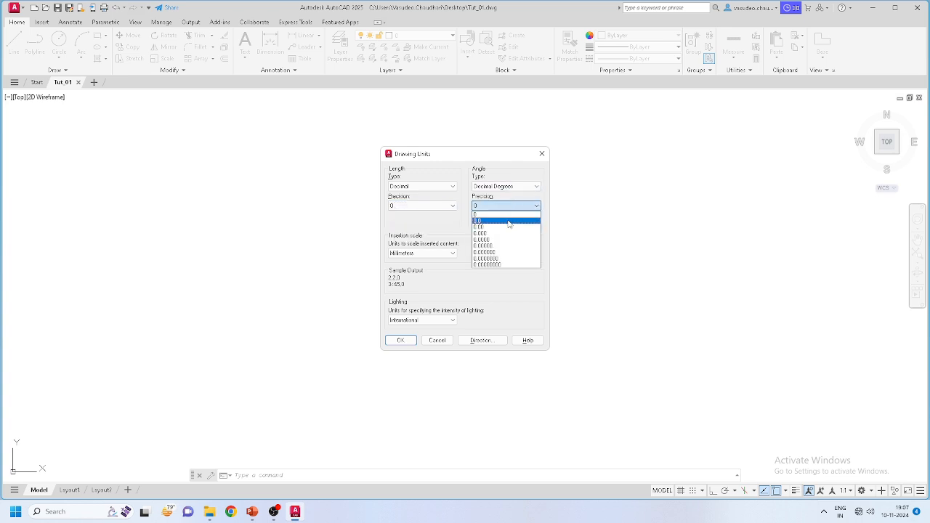
{"action": "left_click", "coordinate": [507, 227]}
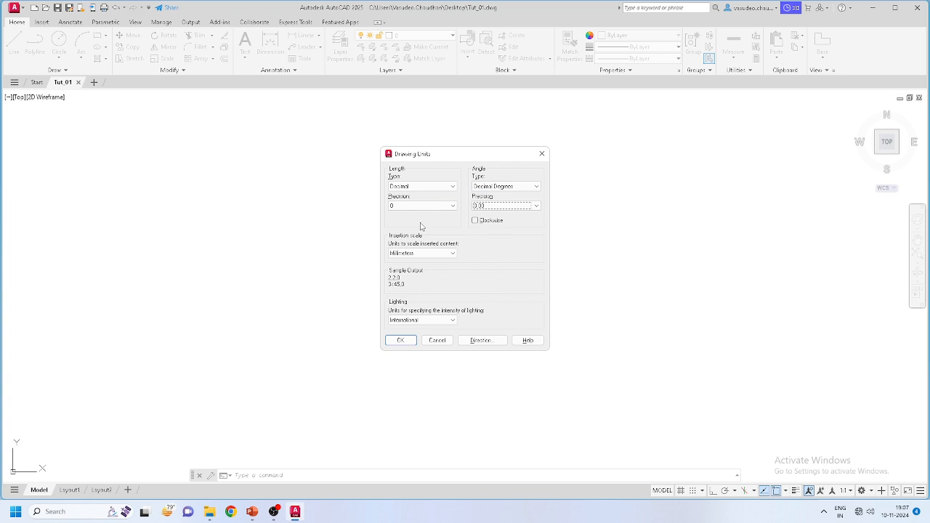
{"action": "left_click", "coordinate": [400, 342]}
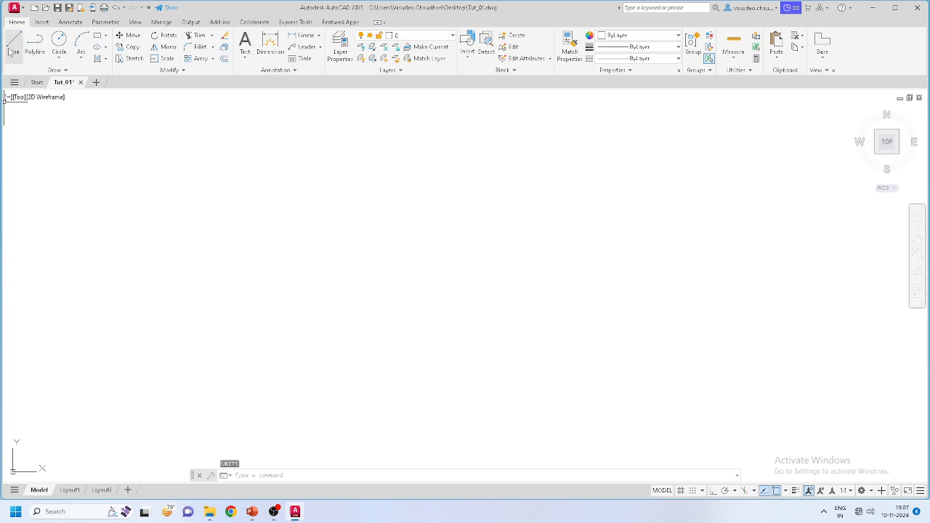
Step: Draw a horizontal 2000-unit line starting left of the canvas centre using the L command
{"action": "left_click", "coordinate": [256, 475]}
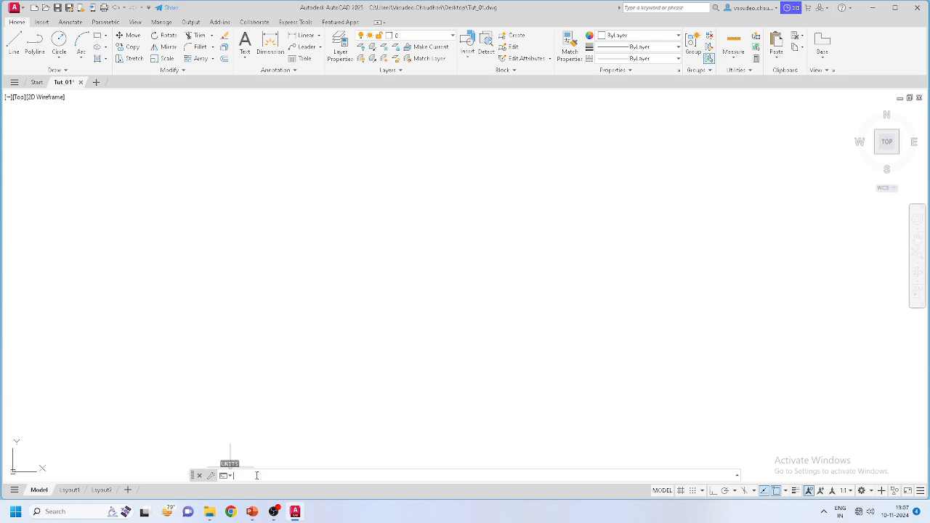
{"action": "type", "text": "l"}
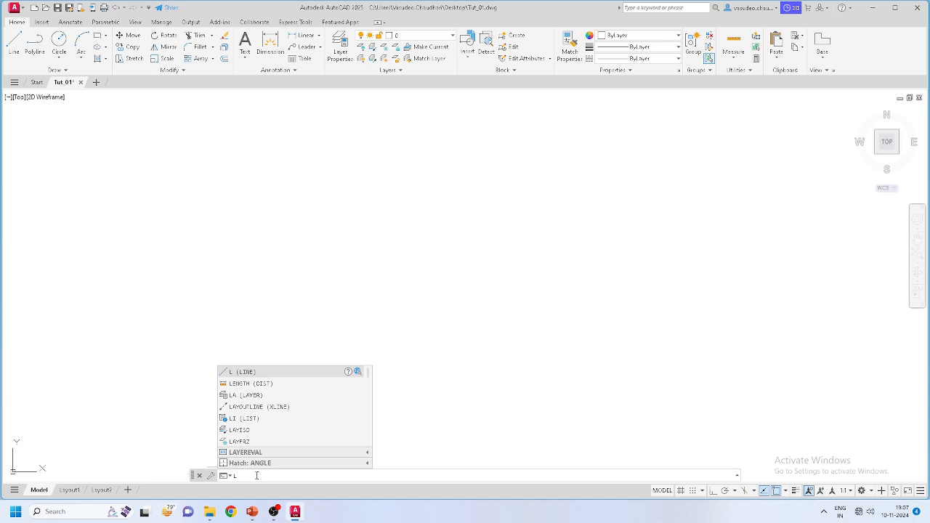
{"action": "key", "text": "Down"}
{"action": "key", "text": "Down"}
{"action": "key", "text": "Up"}
{"action": "key", "text": "Up"}
{"action": "key", "text": "Return"}
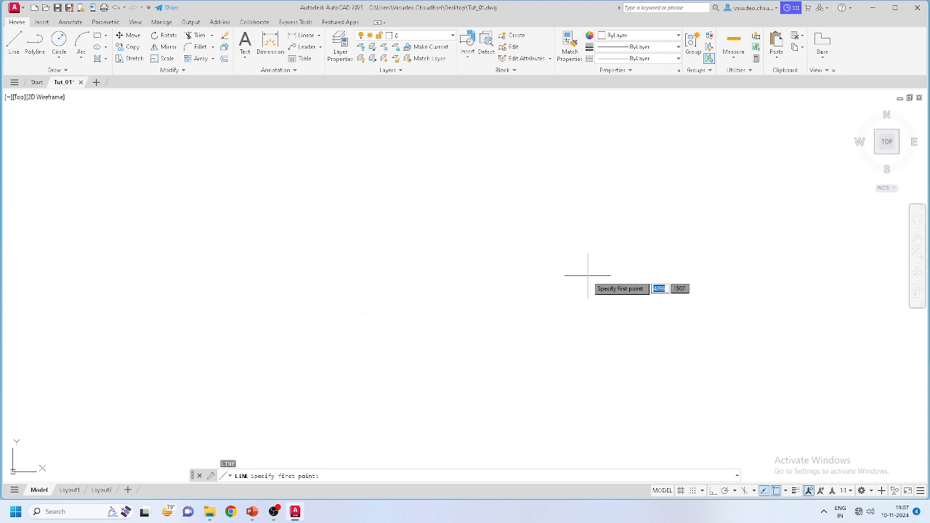
{"action": "left_click", "coordinate": [163, 286]}
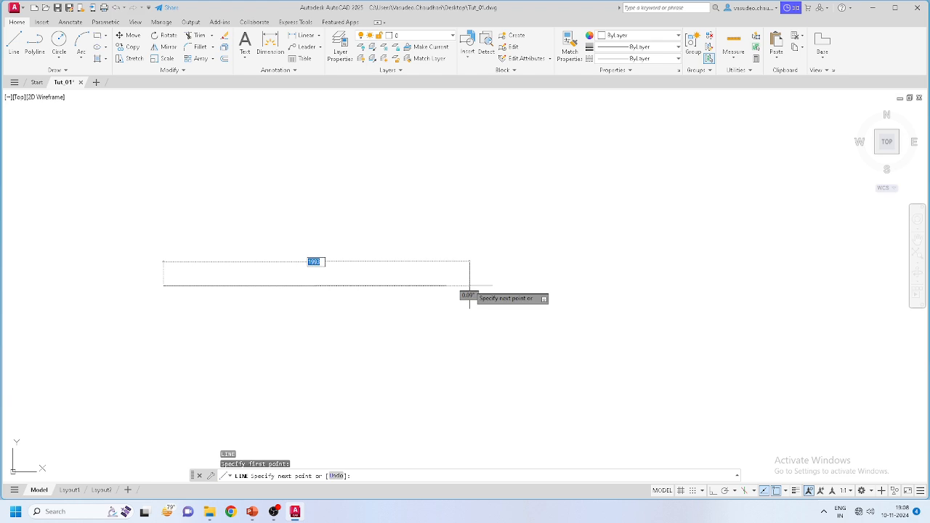
{"action": "key", "text": "BackSpace"}
{"action": "key", "text": "Return"}
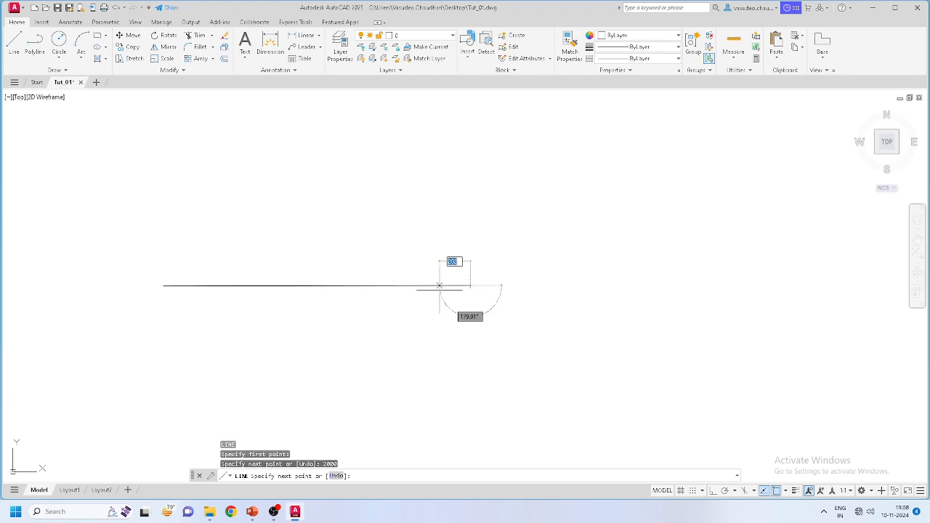
{"action": "key", "text": "Escape"}
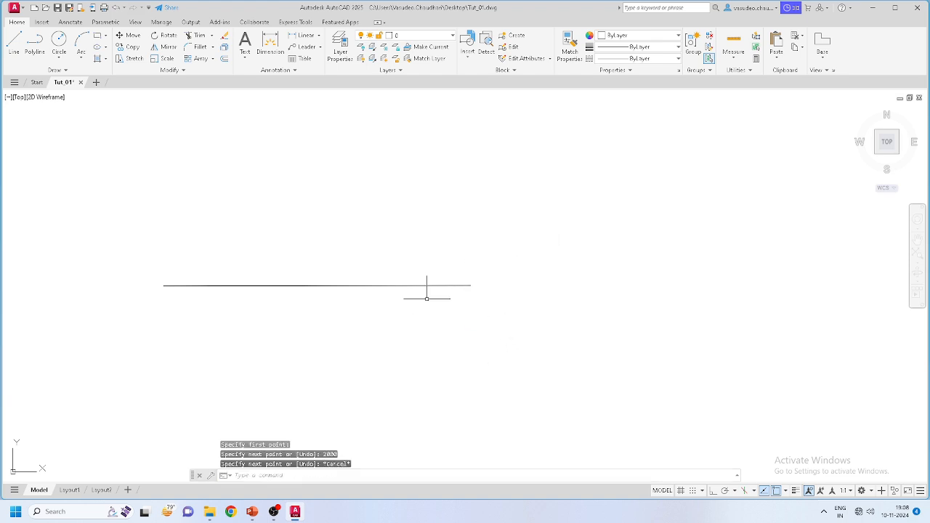
{"action": "left_click", "coordinate": [14, 42]}
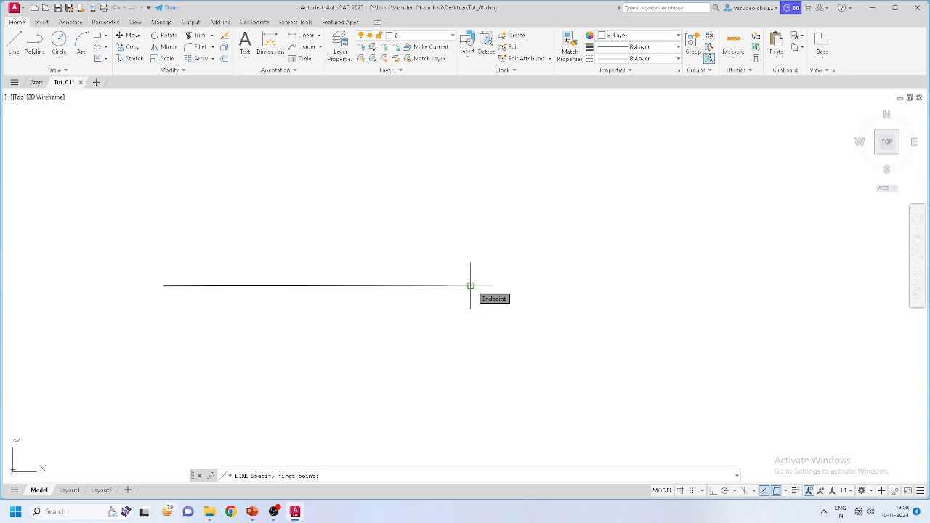
Step: Turn object snap off and back on, and review the available snap modes
{"action": "left_click", "coordinate": [776, 491]}
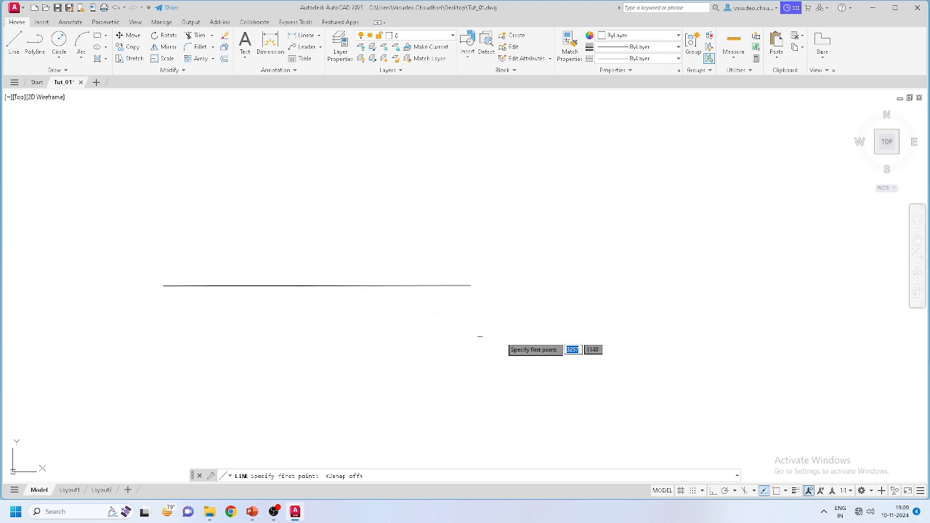
{"action": "left_click", "coordinate": [777, 491]}
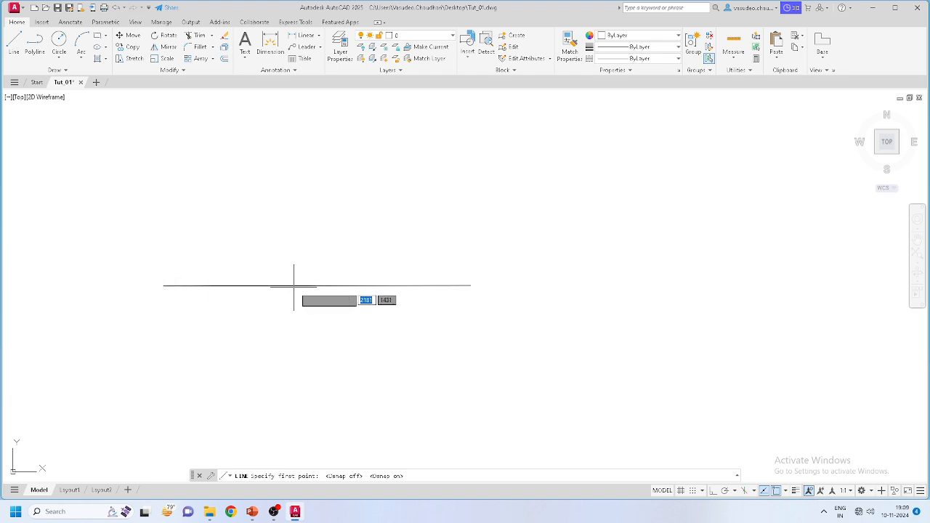
{"action": "left_click", "coordinate": [785, 492]}
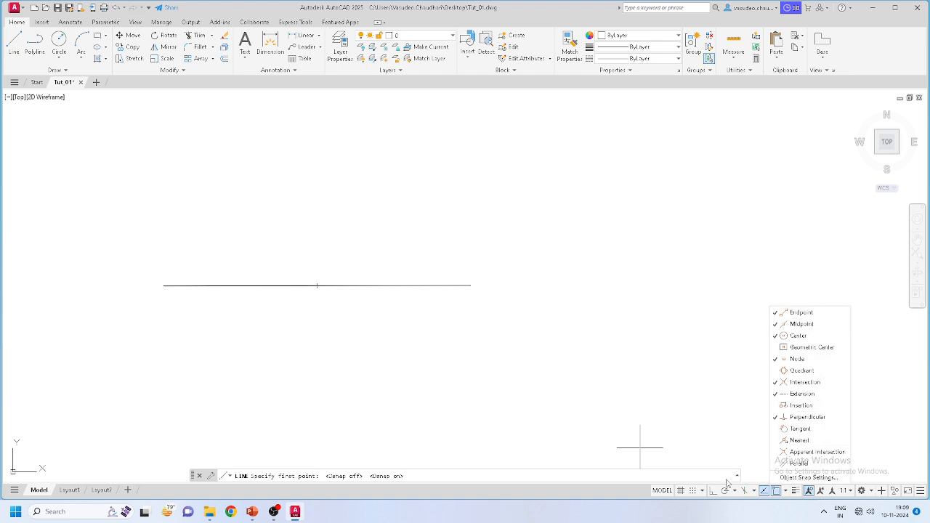
{"action": "left_click", "coordinate": [776, 492]}
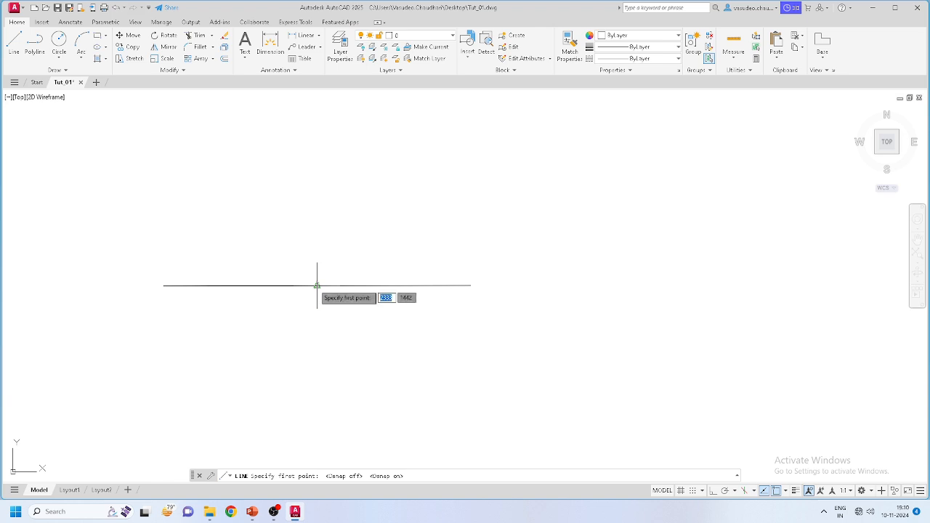
Step: With Ortho on, draw a 2000-unit horizontal line leftward from the existing line's right endpoint
{"action": "left_click", "coordinate": [470, 285]}
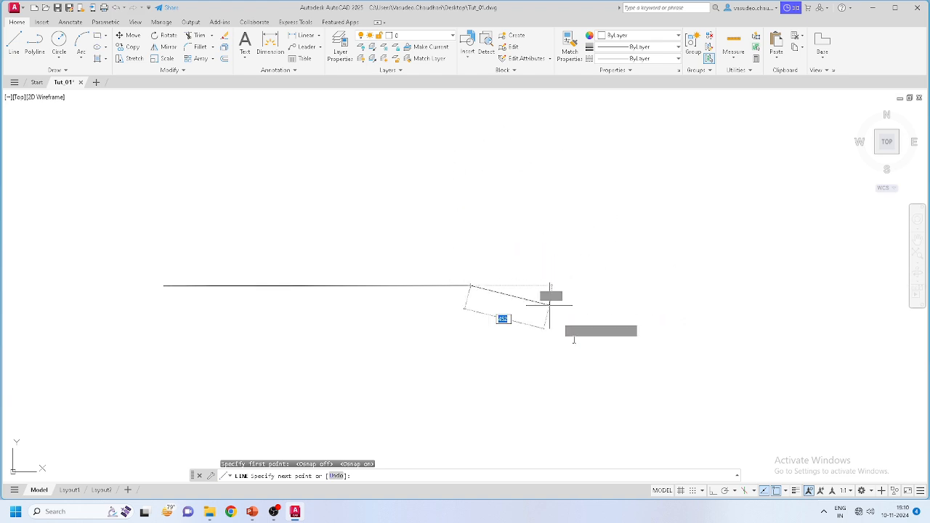
{"action": "left_click", "coordinate": [713, 492]}
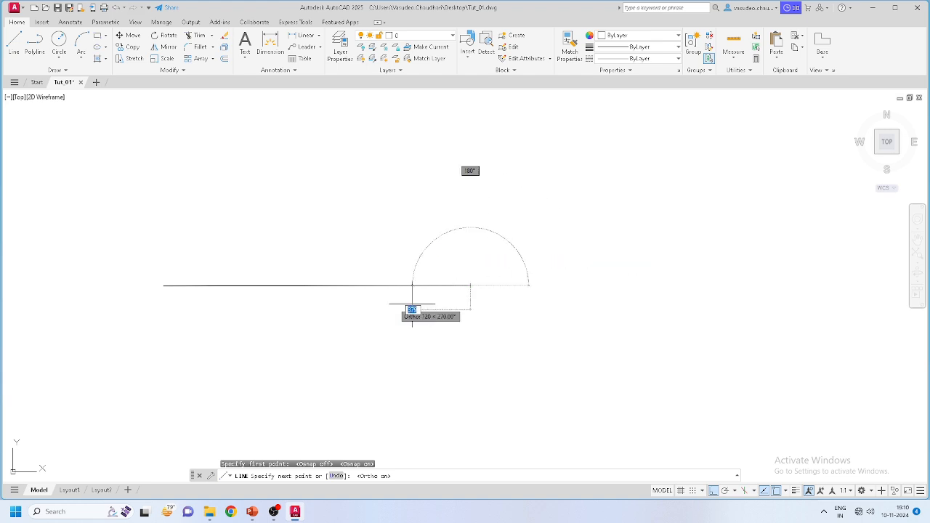
{"action": "scroll", "coordinate": [162, 251], "scroll_direction": "up", "scroll_amount": 7}
{"action": "scroll", "coordinate": [162, 252], "scroll_direction": "down", "scroll_amount": 4}
{"action": "scroll", "coordinate": [166, 301], "scroll_direction": "down", "scroll_amount": 4}
{"action": "scroll", "coordinate": [93, 312], "scroll_direction": "up", "scroll_amount": 4}
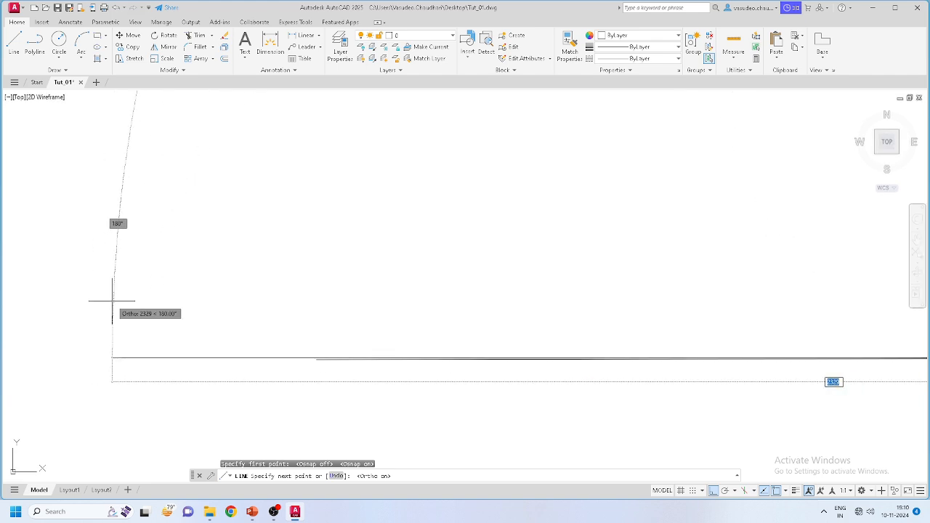
{"action": "type", "text": "2000"}
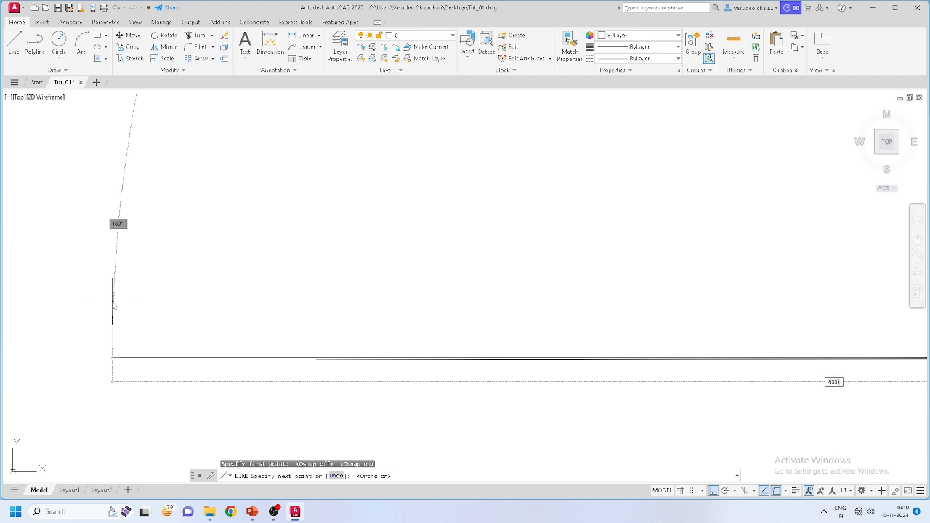
{"action": "key", "text": "Return"}
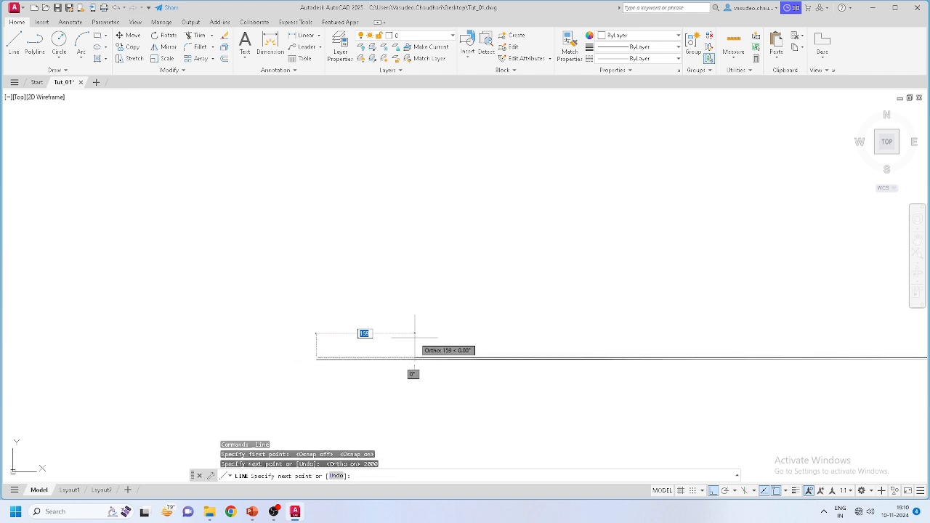
{"action": "key", "text": "Escape"}
{"action": "scroll", "coordinate": [394, 400], "scroll_direction": "up", "scroll_amount": 4}
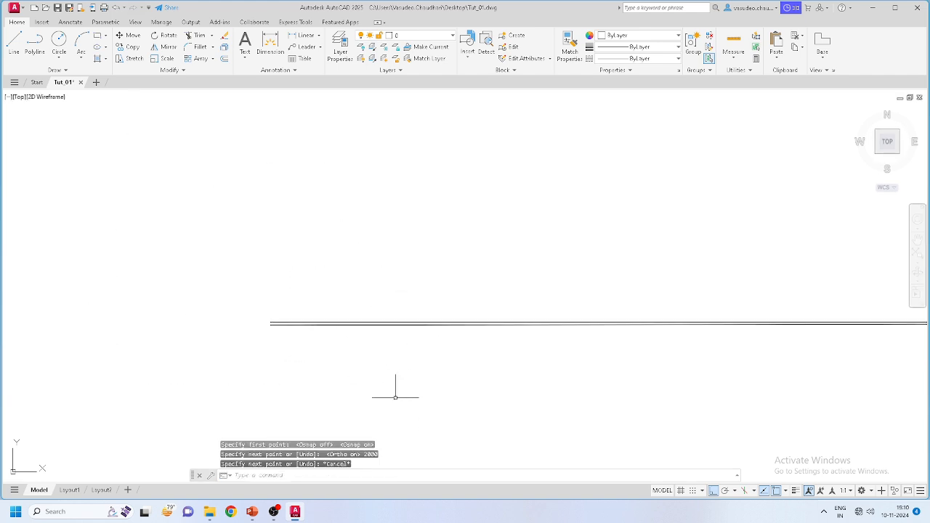
{"action": "scroll", "coordinate": [218, 279], "scroll_direction": "up", "scroll_amount": 1}
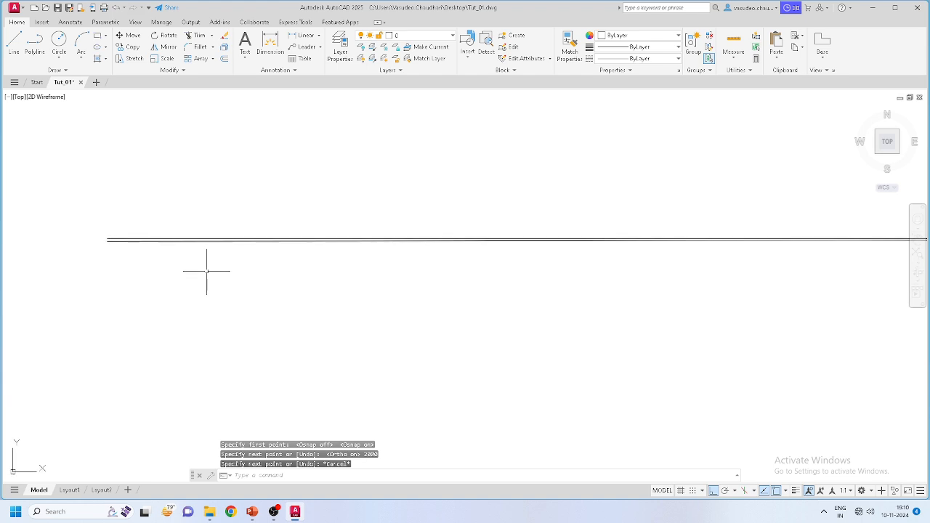
{"action": "left_click", "coordinate": [266, 239]}
{"action": "scroll", "coordinate": [598, 298], "scroll_direction": "up", "scroll_amount": 1}
{"action": "scroll", "coordinate": [598, 297], "scroll_direction": "up", "scroll_amount": 3}
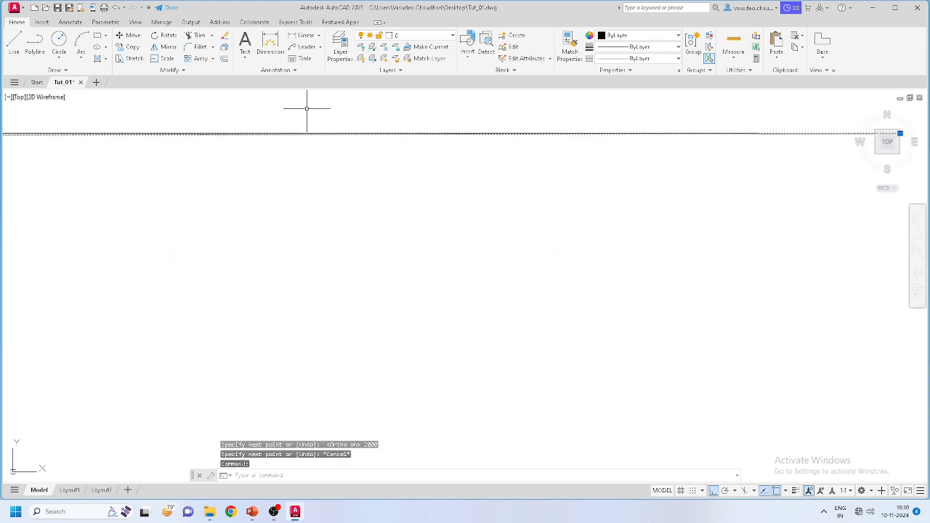
{"action": "scroll", "coordinate": [268, 127], "scroll_direction": "up", "scroll_amount": 2}
{"action": "scroll", "coordinate": [415, 225], "scroll_direction": "down", "scroll_amount": 2}
{"action": "scroll", "coordinate": [339, 239], "scroll_direction": "down", "scroll_amount": 1}
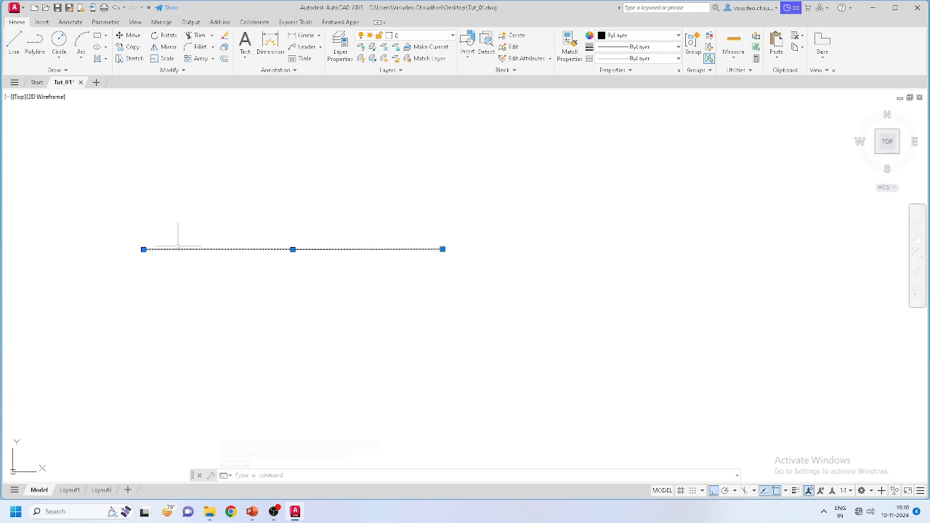
{"action": "scroll", "coordinate": [225, 236], "scroll_direction": "up", "scroll_amount": 5}
{"action": "scroll", "coordinate": [492, 301], "scroll_direction": "down", "scroll_amount": 5}
{"action": "scroll", "coordinate": [429, 305], "scroll_direction": "up", "scroll_amount": 2}
{"action": "scroll", "coordinate": [293, 295], "scroll_direction": "up", "scroll_amount": 4}
{"action": "scroll", "coordinate": [229, 337], "scroll_direction": "up", "scroll_amount": 5}
{"action": "scroll", "coordinate": [208, 323], "scroll_direction": "down", "scroll_amount": 4}
{"action": "scroll", "coordinate": [218, 298], "scroll_direction": "down", "scroll_amount": 3}
{"action": "scroll", "coordinate": [322, 306], "scroll_direction": "up", "scroll_amount": 2}
{"action": "scroll", "coordinate": [462, 259], "scroll_direction": "up", "scroll_amount": 4}
{"action": "scroll", "coordinate": [743, 276], "scroll_direction": "up", "scroll_amount": 2}
{"action": "scroll", "coordinate": [564, 297], "scroll_direction": "down", "scroll_amount": 4}
{"action": "scroll", "coordinate": [749, 474], "scroll_direction": "up", "scroll_amount": 2}
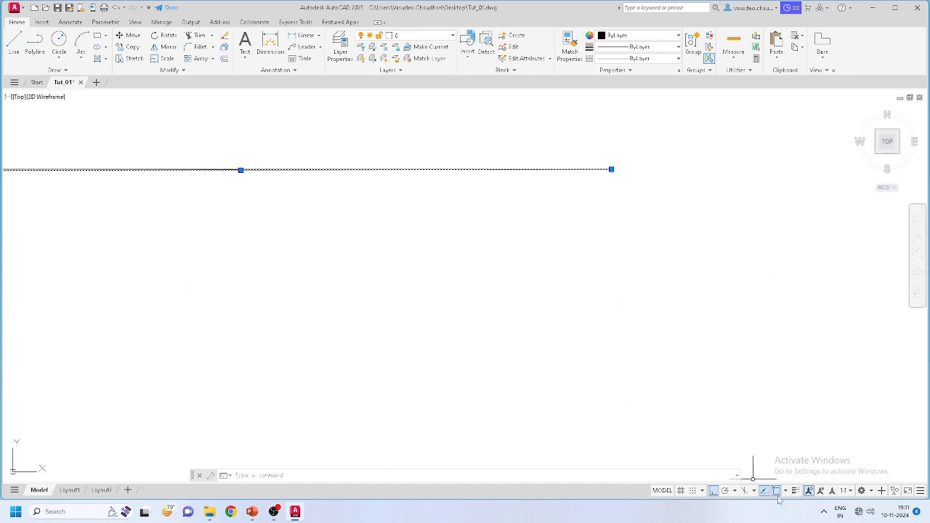
{"action": "scroll", "coordinate": [654, 247], "scroll_direction": "down", "scroll_amount": 4}
{"action": "scroll", "coordinate": [452, 213], "scroll_direction": "up", "scroll_amount": 6}
{"action": "scroll", "coordinate": [14, 253], "scroll_direction": "up", "scroll_amount": 2}
{"action": "scroll", "coordinate": [14, 252], "scroll_direction": "down", "scroll_amount": 1}
{"action": "scroll", "coordinate": [259, 270], "scroll_direction": "down", "scroll_amount": 1}
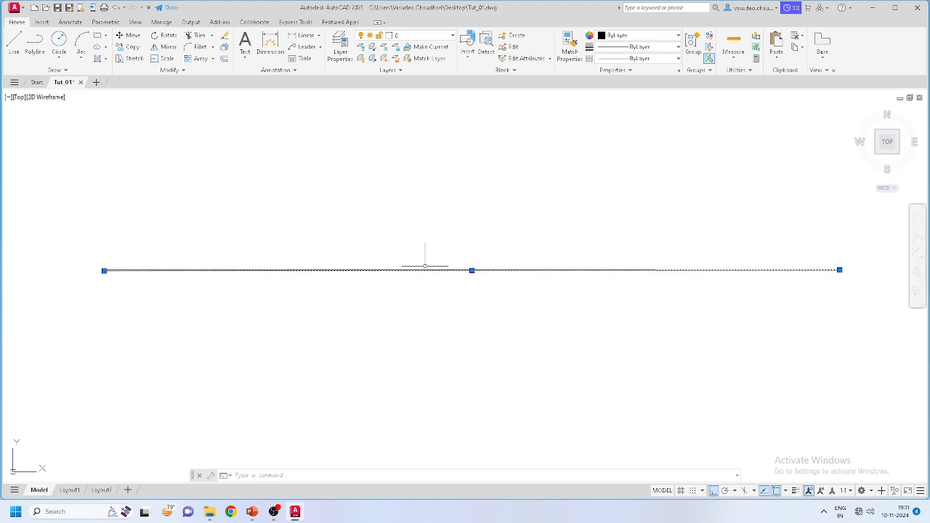
{"action": "key", "text": "Escape"}
{"action": "scroll", "coordinate": [428, 269], "scroll_direction": "up", "scroll_amount": 3}
{"action": "scroll", "coordinate": [428, 273], "scroll_direction": "down", "scroll_amount": 4}
{"action": "scroll", "coordinate": [428, 276], "scroll_direction": "up", "scroll_amount": 2}
{"action": "scroll", "coordinate": [428, 275], "scroll_direction": "down", "scroll_amount": 2}
{"action": "scroll", "coordinate": [428, 270], "scroll_direction": "up", "scroll_amount": 4}
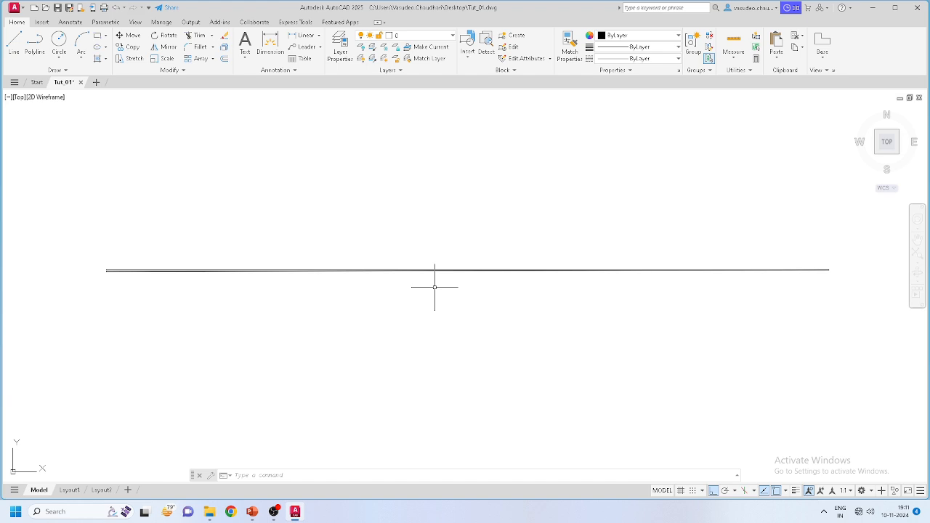
{"action": "scroll", "coordinate": [435, 287], "scroll_direction": "up", "scroll_amount": 8}
{"action": "scroll", "coordinate": [481, 165], "scroll_direction": "down", "scroll_amount": 2}
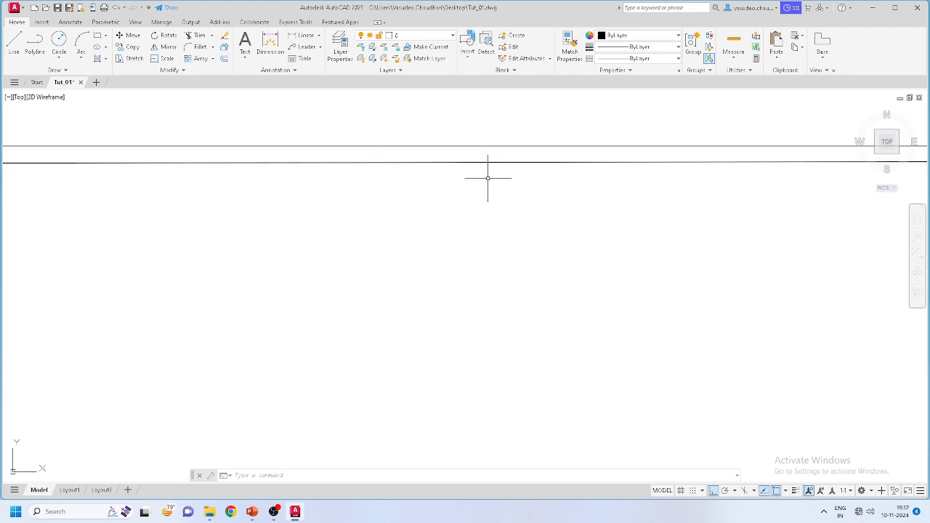
{"action": "scroll", "coordinate": [487, 177], "scroll_direction": "down", "scroll_amount": 5}
{"action": "scroll", "coordinate": [483, 201], "scroll_direction": "down", "scroll_amount": 6}
{"action": "scroll", "coordinate": [494, 193], "scroll_direction": "up", "scroll_amount": 4}
{"action": "scroll", "coordinate": [421, 222], "scroll_direction": "down", "scroll_amount": 4}
{"action": "scroll", "coordinate": [414, 223], "scroll_direction": "up", "scroll_amount": 4}
{"action": "scroll", "coordinate": [406, 231], "scroll_direction": "down", "scroll_amount": 6}
{"action": "scroll", "coordinate": [400, 235], "scroll_direction": "up", "scroll_amount": 6}
{"action": "scroll", "coordinate": [133, 273], "scroll_direction": "up", "scroll_amount": 4}
{"action": "scroll", "coordinate": [133, 274], "scroll_direction": "down", "scroll_amount": 3}
{"action": "scroll", "coordinate": [228, 254], "scroll_direction": "up", "scroll_amount": 2}
{"action": "scroll", "coordinate": [464, 276], "scroll_direction": "down", "scroll_amount": 2}
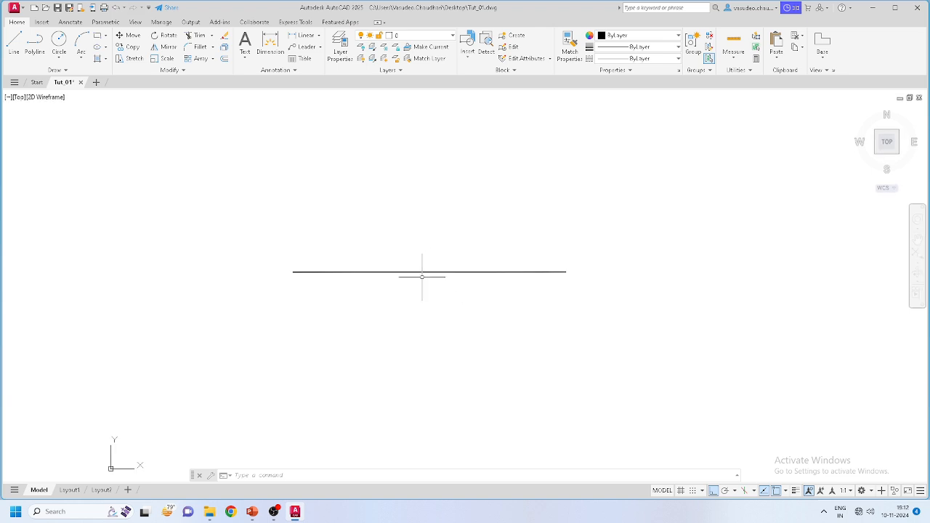
{"action": "scroll", "coordinate": [420, 276], "scroll_direction": "up", "scroll_amount": 1}
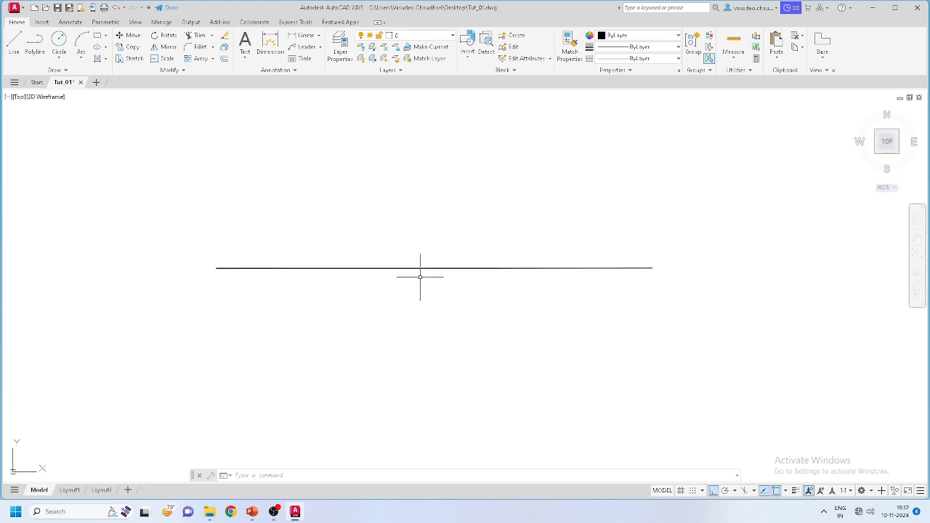
{"action": "scroll", "coordinate": [422, 269], "scroll_direction": "up", "scroll_amount": 3}
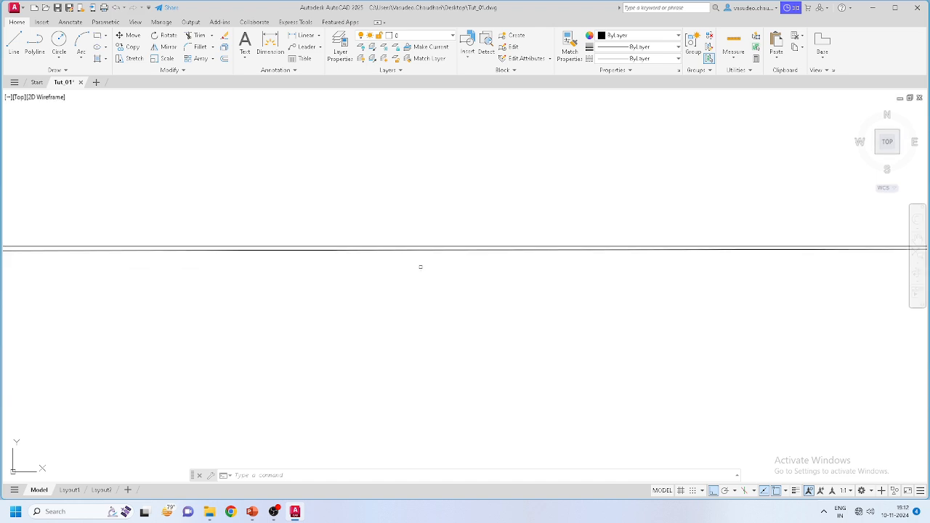
{"action": "left_click", "coordinate": [405, 247]}
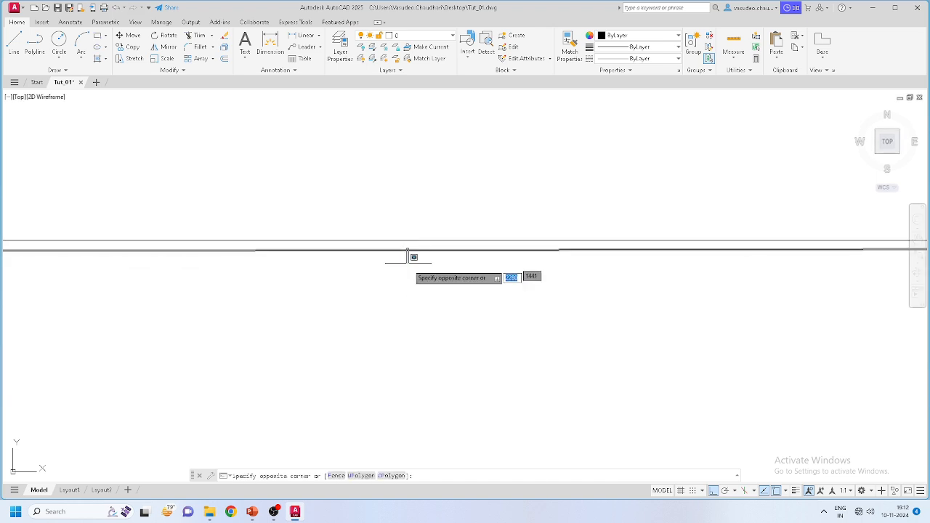
{"action": "left_click", "coordinate": [407, 269]}
{"action": "middle_click_drag", "start_coordinate": [408, 271], "coordinate": [403, 269]}
{"action": "scroll", "coordinate": [398, 260], "scroll_direction": "up", "scroll_amount": 2}
{"action": "scroll", "coordinate": [409, 240], "scroll_direction": "down", "scroll_amount": 5}
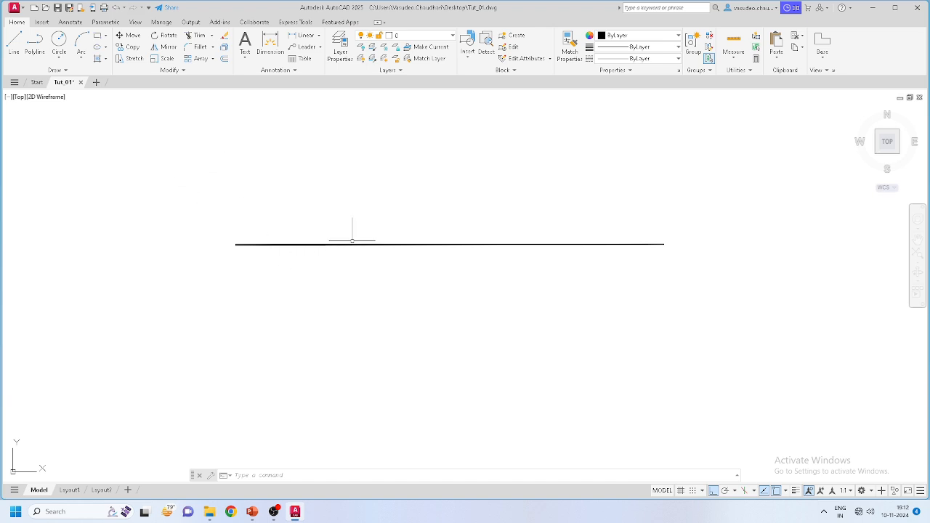
{"action": "left_click", "coordinate": [355, 245]}
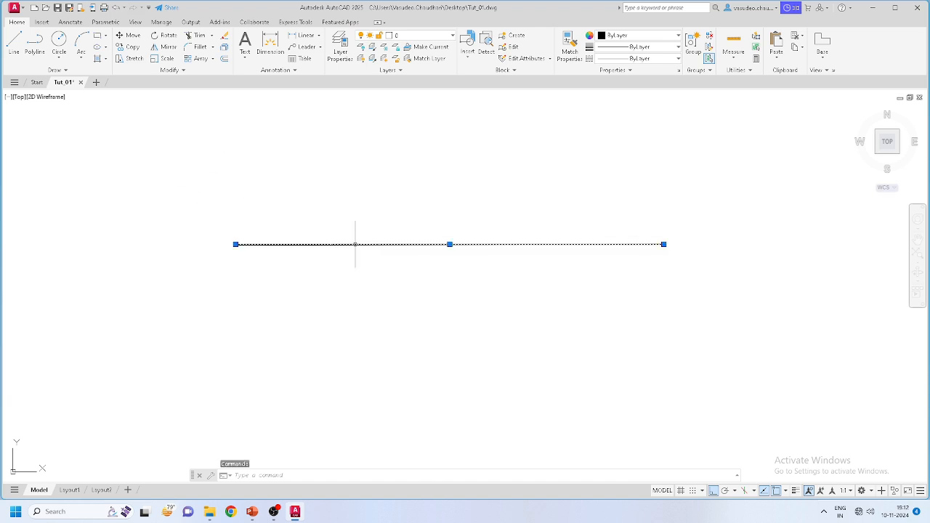
{"action": "scroll", "coordinate": [356, 245], "scroll_direction": "up", "scroll_amount": 4}
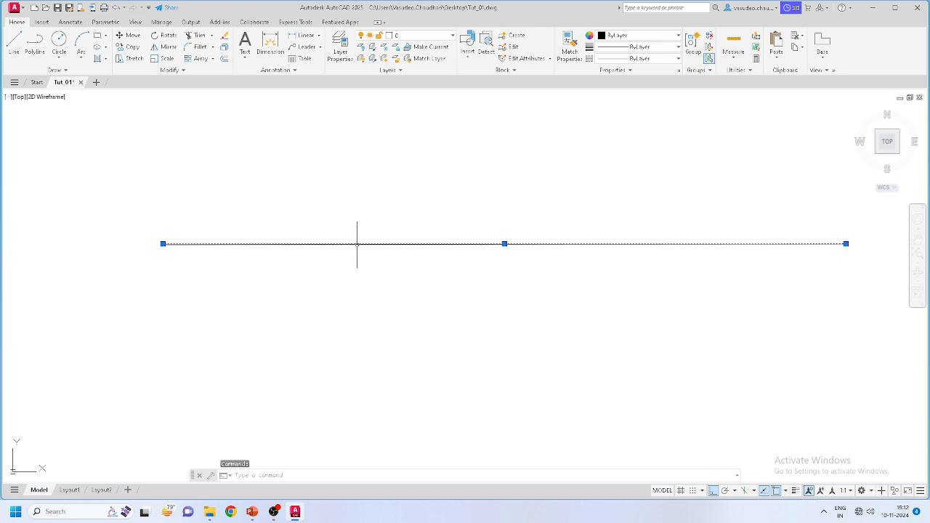
{"action": "scroll", "coordinate": [370, 227], "scroll_direction": "up", "scroll_amount": 5}
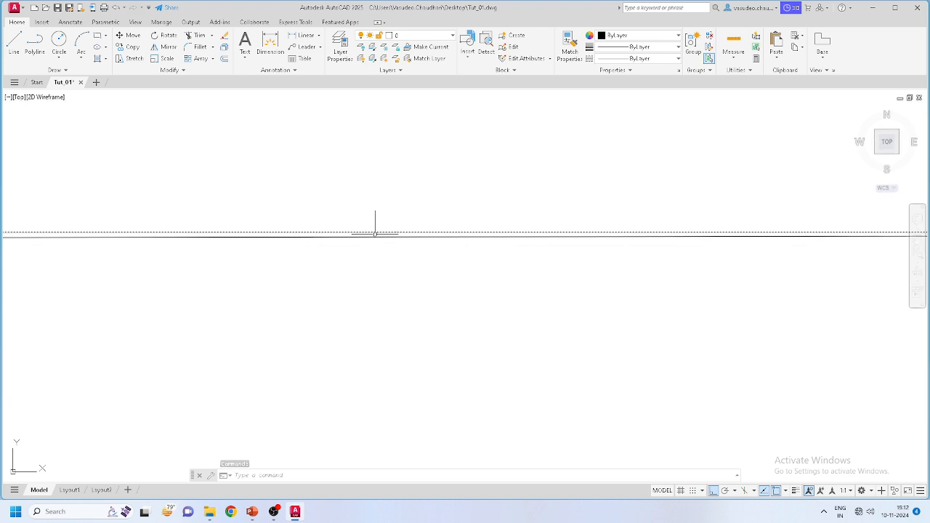
{"action": "key", "text": "Escape"}
{"action": "left_click", "coordinate": [401, 244]}
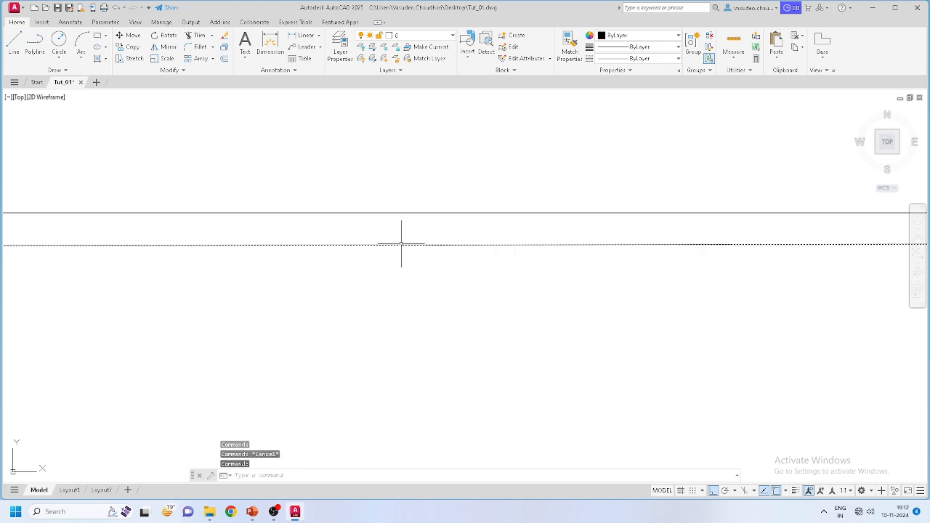
{"action": "scroll", "coordinate": [425, 247], "scroll_direction": "down", "scroll_amount": 5}
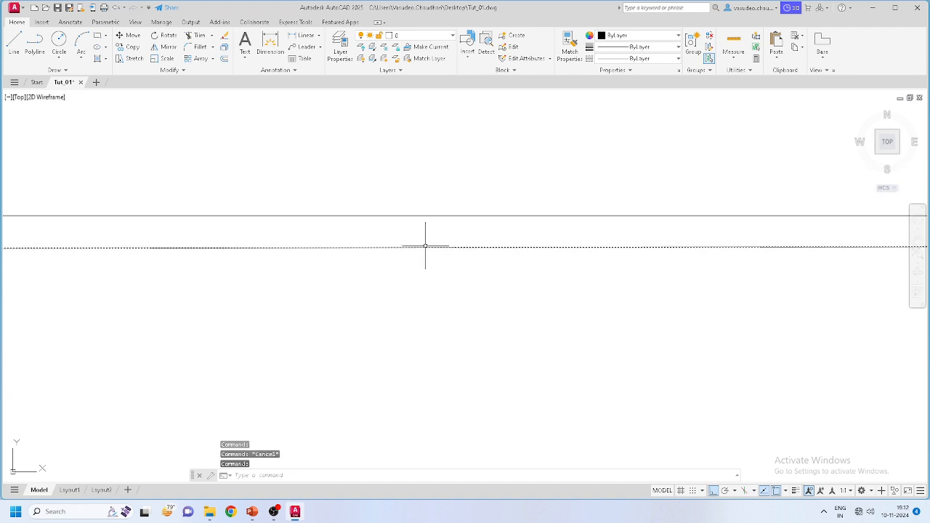
{"action": "key", "text": "Escape"}
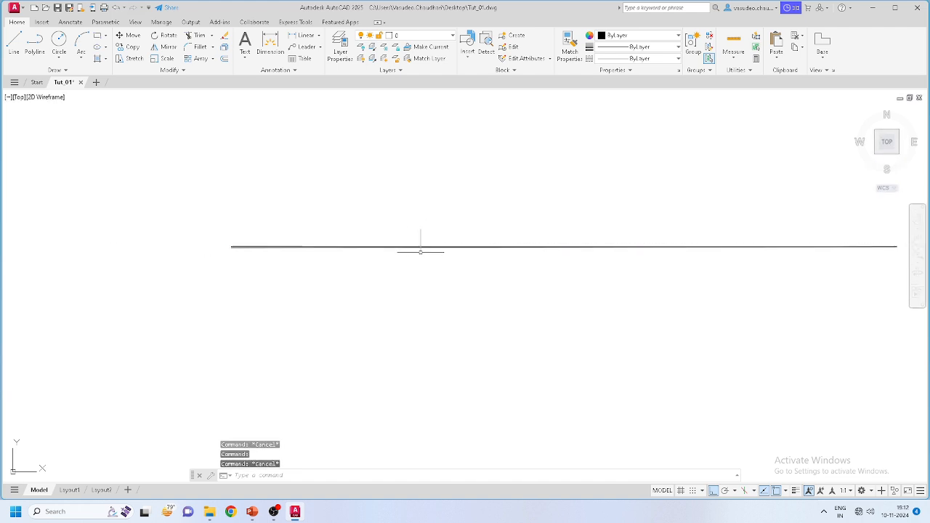
{"action": "scroll", "coordinate": [320, 251], "scroll_direction": "up", "scroll_amount": 3}
{"action": "left_click", "coordinate": [366, 253]}
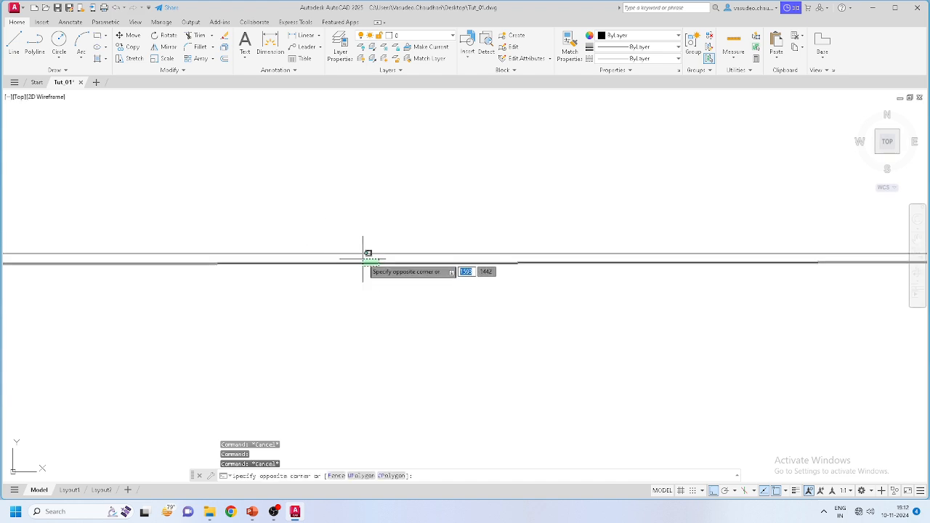
{"action": "left_click", "coordinate": [363, 260]}
{"action": "scroll", "coordinate": [400, 291], "scroll_direction": "down", "scroll_amount": 3}
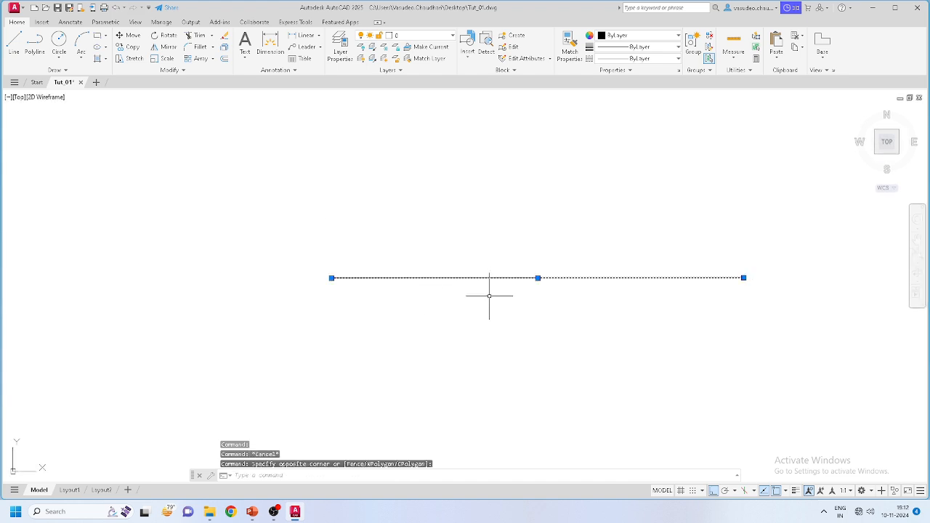
{"action": "key", "text": "Escape"}
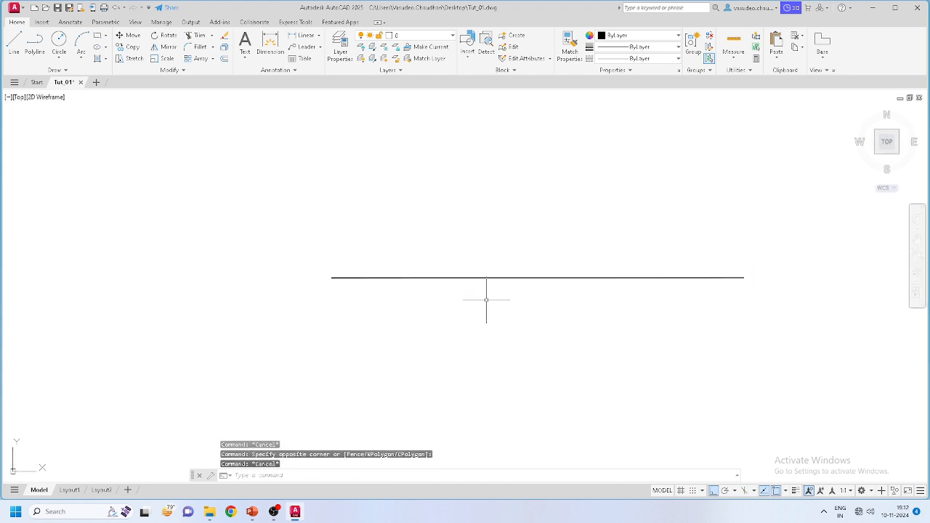
{"action": "scroll", "coordinate": [669, 283], "scroll_direction": "up", "scroll_amount": 2}
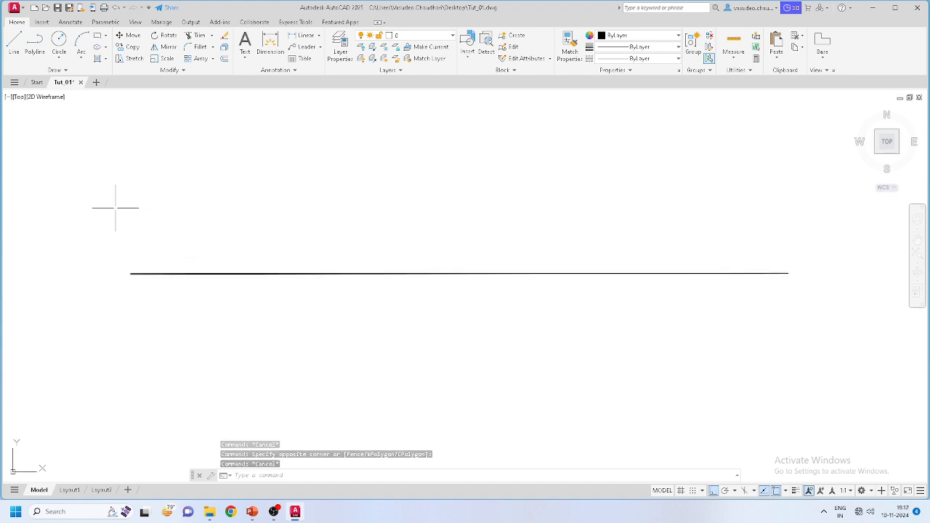
{"action": "scroll", "coordinate": [457, 284], "scroll_direction": "down", "scroll_amount": 2}
{"action": "scroll", "coordinate": [370, 290], "scroll_direction": "up", "scroll_amount": 2}
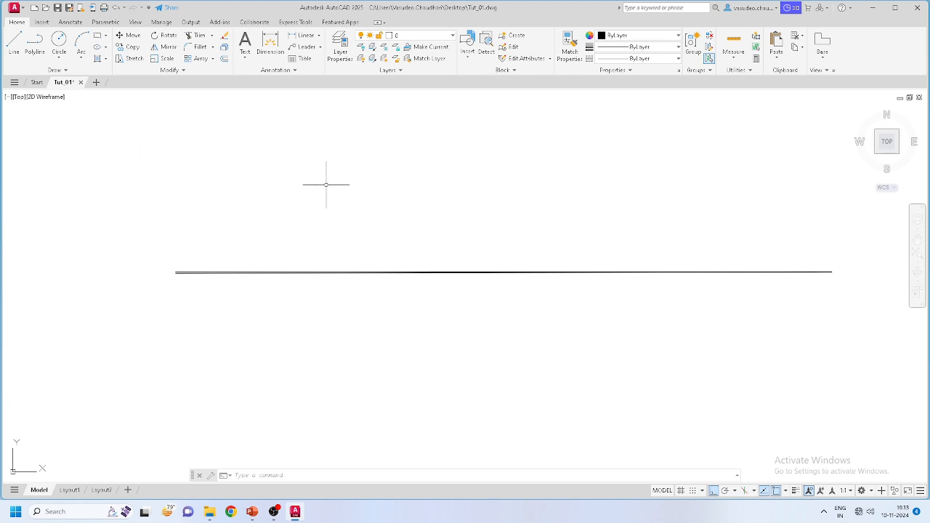
Step: Select the overlapping long duplicate line and delete it
{"action": "left_click", "coordinate": [263, 174]}
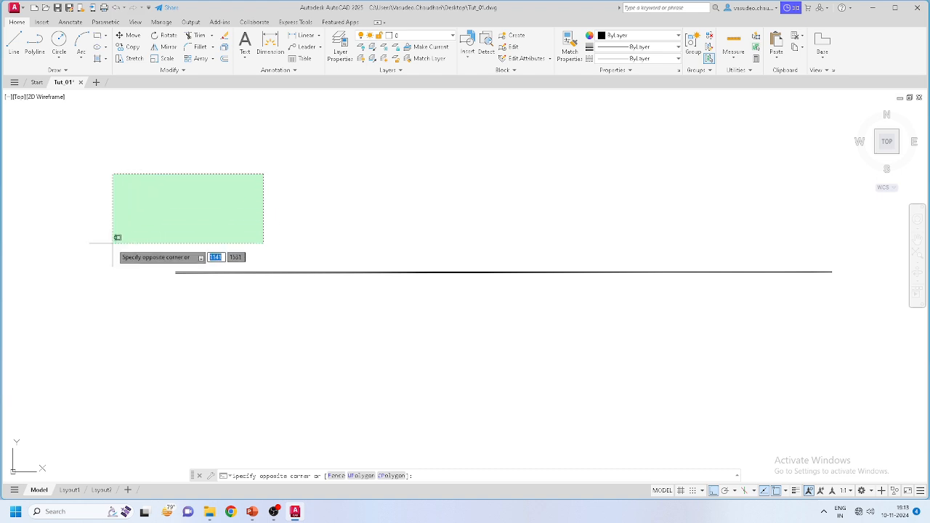
{"action": "left_click", "coordinate": [101, 281]}
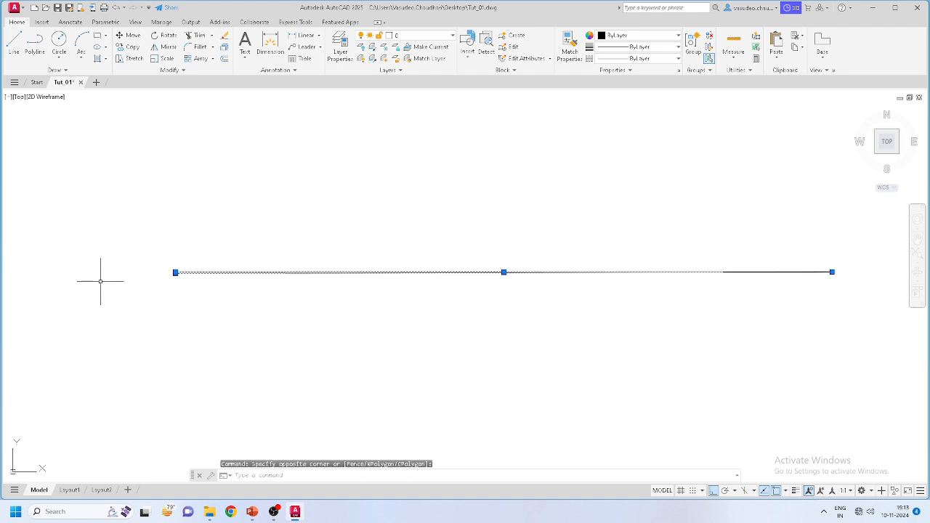
{"action": "key", "text": "Escape"}
{"action": "key", "text": "Escape"}
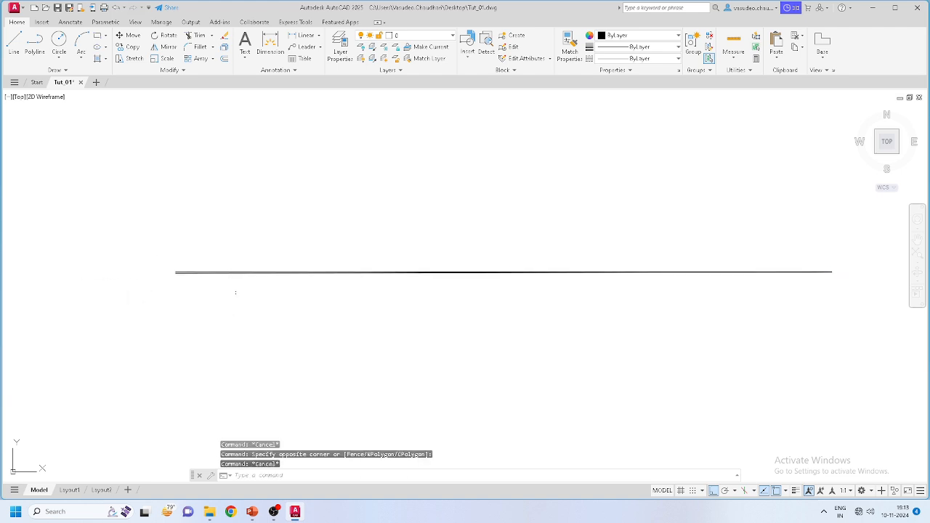
{"action": "scroll", "coordinate": [284, 281], "scroll_direction": "up", "scroll_amount": 5}
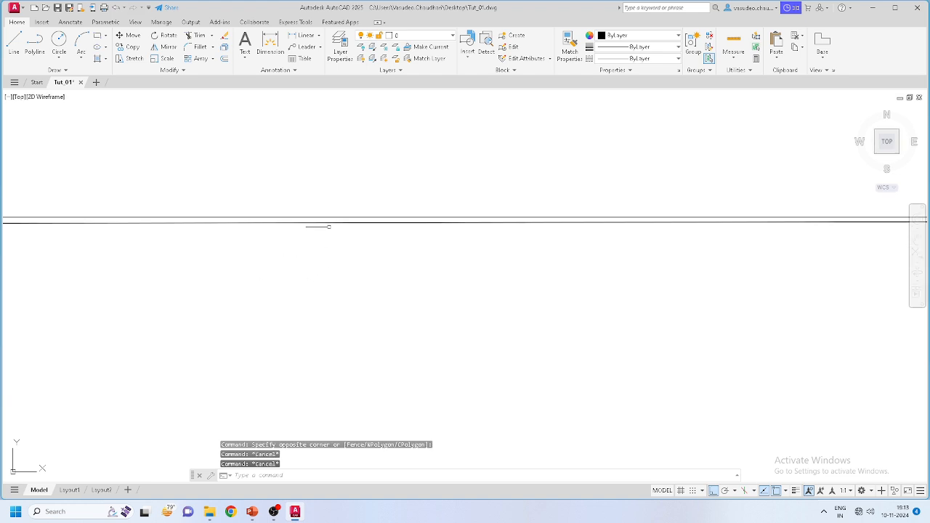
{"action": "scroll", "coordinate": [319, 294], "scroll_direction": "down", "scroll_amount": 7}
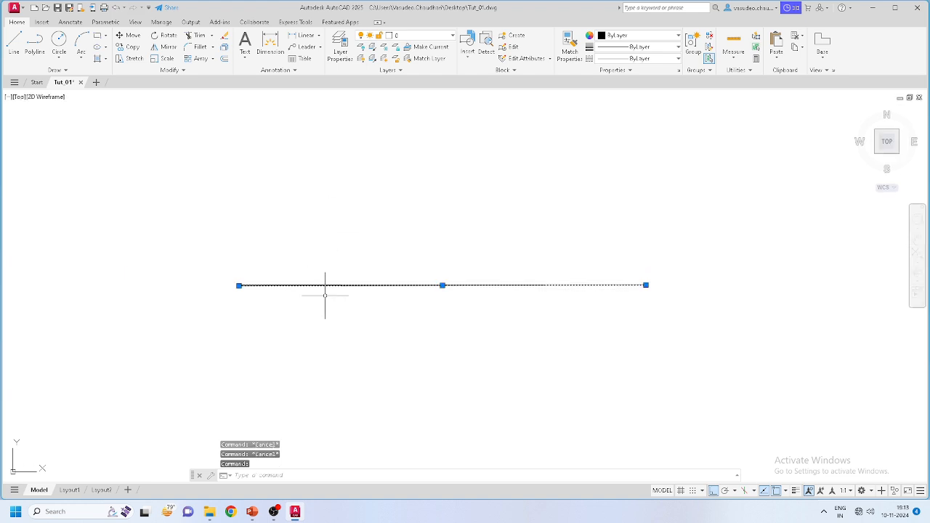
{"action": "scroll", "coordinate": [376, 292], "scroll_direction": "up", "scroll_amount": 6}
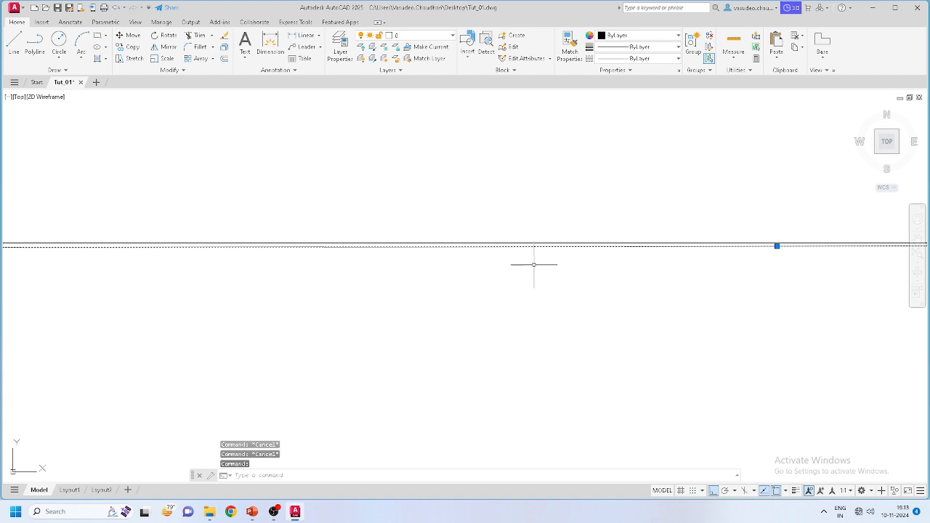
{"action": "scroll", "coordinate": [454, 281], "scroll_direction": "down", "scroll_amount": 3}
{"action": "key", "text": "Delete"}
{"action": "scroll", "coordinate": [488, 311], "scroll_direction": "down", "scroll_amount": 5}
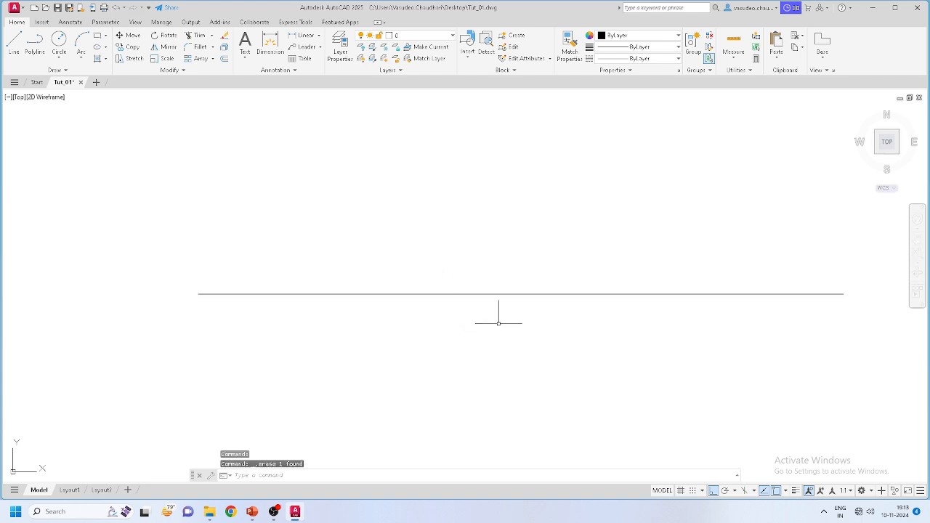
{"action": "middle_click_drag", "start_coordinate": [506, 345], "coordinate": [503, 344]}
{"action": "scroll", "coordinate": [447, 308], "scroll_direction": "up", "scroll_amount": 2}
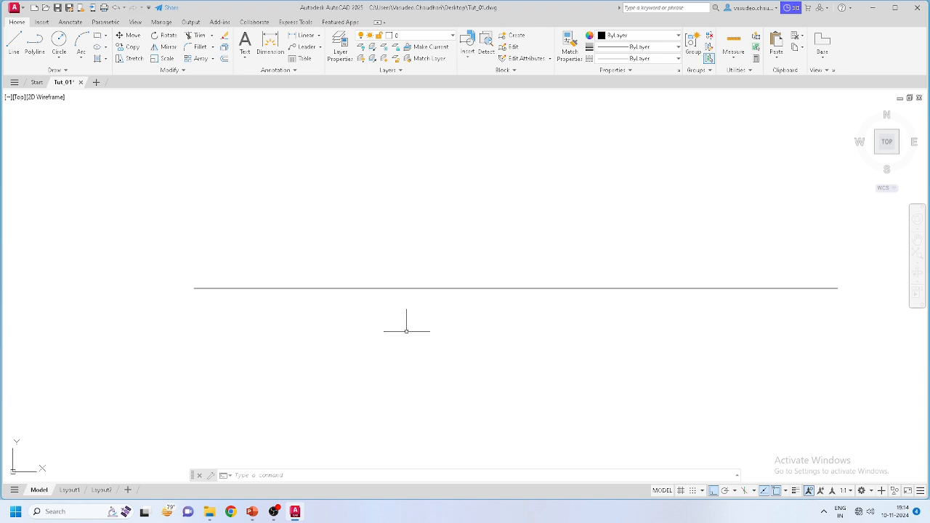
{"action": "middle_click_drag", "start_coordinate": [546, 321], "coordinate": [506, 322]}
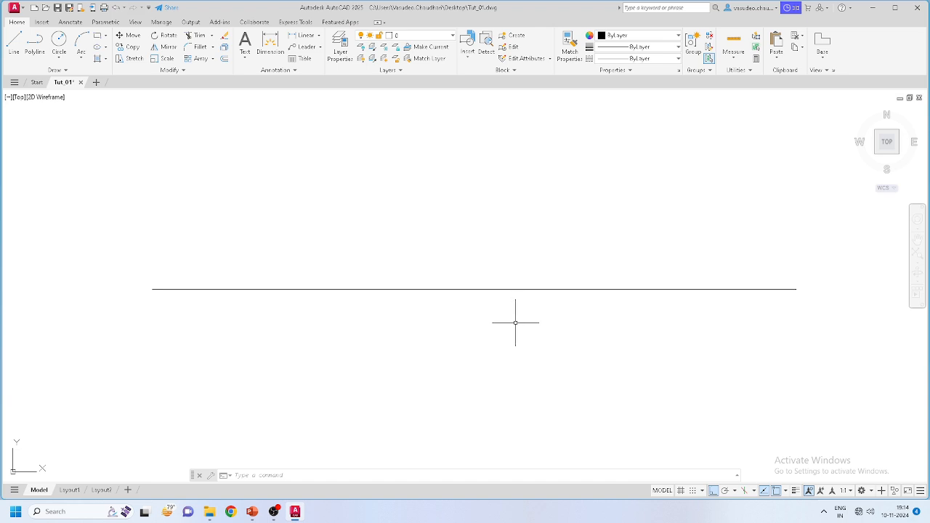
{"action": "mouse_move", "coordinate": [515, 322]}
{"action": "middle_mouse_down"}
{"action": "mouse_move", "coordinate": [496, 313]}
{"action": "mouse_move", "coordinate": [484, 281]}
{"action": "mouse_move", "coordinate": [487, 243]}
{"action": "mouse_move", "coordinate": [486, 297]}
{"action": "mouse_move", "coordinate": [446, 346]}
{"action": "mouse_move", "coordinate": [423, 228]}
{"action": "mouse_move", "coordinate": [599, 199]}
{"action": "mouse_move", "coordinate": [540, 230]}
{"action": "mouse_move", "coordinate": [588, 231]}
{"action": "mouse_move", "coordinate": [301, 264]}
{"action": "mouse_move", "coordinate": [714, 246]}
{"action": "mouse_move", "coordinate": [500, 243]}
{"action": "middle_mouse_up"}
{"action": "scroll", "coordinate": [498, 240], "scroll_direction": "down", "scroll_amount": 8}
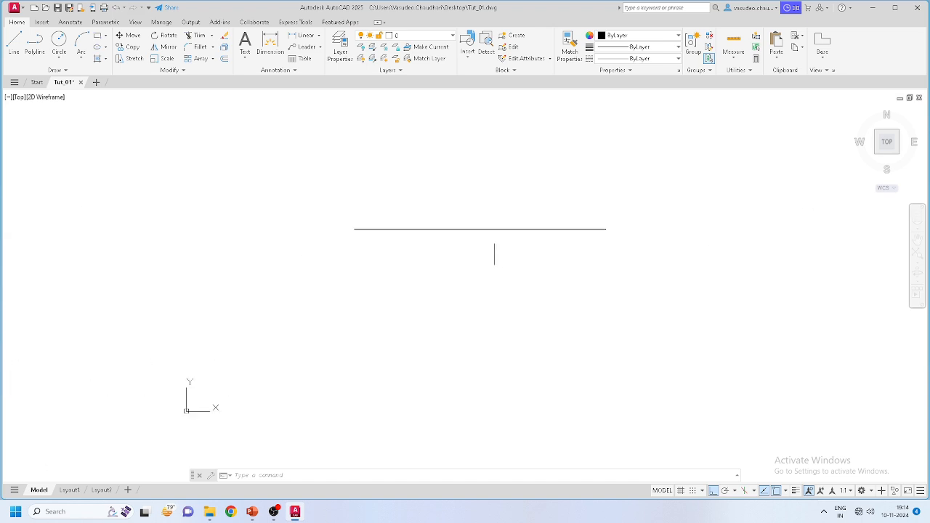
{"action": "scroll", "coordinate": [492, 241], "scroll_direction": "up", "scroll_amount": 8}
{"action": "middle_click_drag", "start_coordinate": [490, 225], "coordinate": [441, 271]}
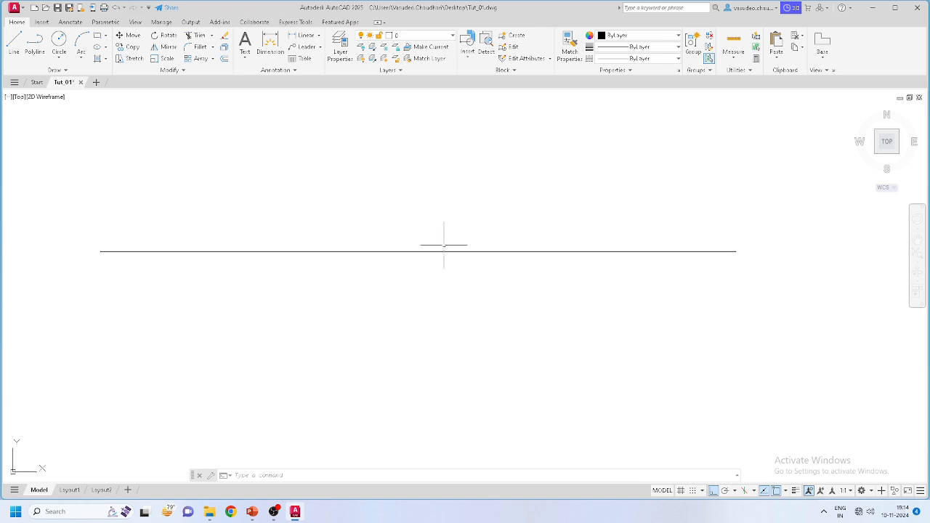
{"action": "left_click", "coordinate": [918, 239]}
{"action": "left_click_drag", "start_coordinate": [573, 345], "coordinate": [506, 228]}
{"action": "left_click_drag", "start_coordinate": [241, 224], "coordinate": [375, 274]}
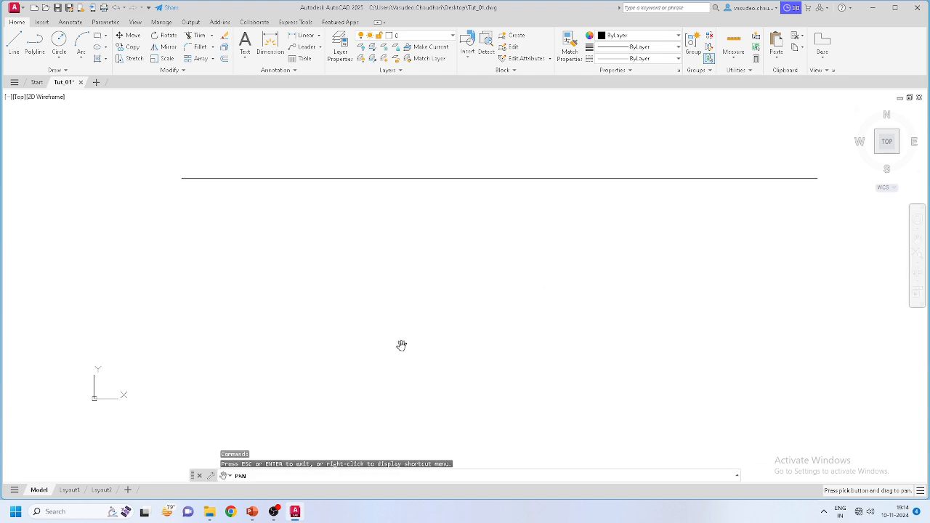
{"action": "left_click_drag", "start_coordinate": [486, 373], "coordinate": [457, 338]}
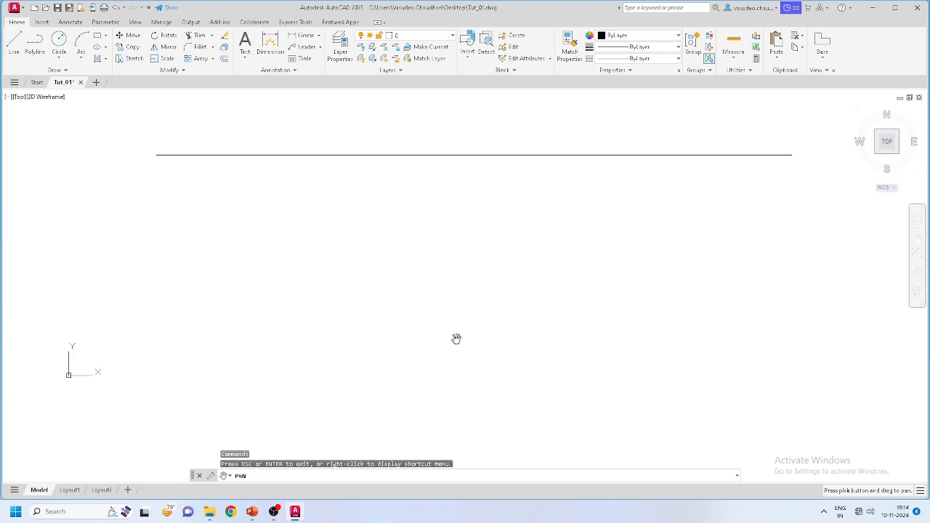
{"action": "mouse_move", "coordinate": [487, 254]}
{"action": "left_mouse_down"}
{"action": "mouse_move", "coordinate": [405, 279]}
{"action": "mouse_move", "coordinate": [483, 272]}
{"action": "left_mouse_up"}
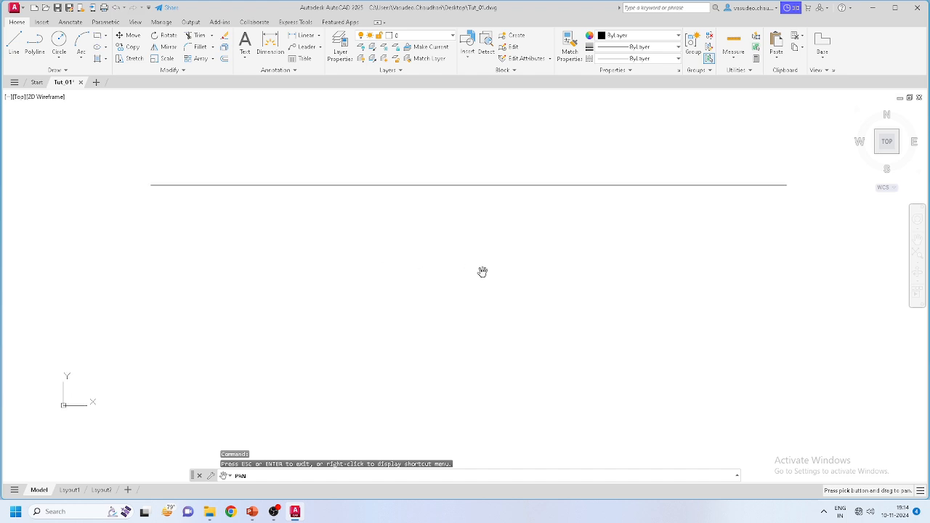
{"action": "right_click", "coordinate": [444, 247]}
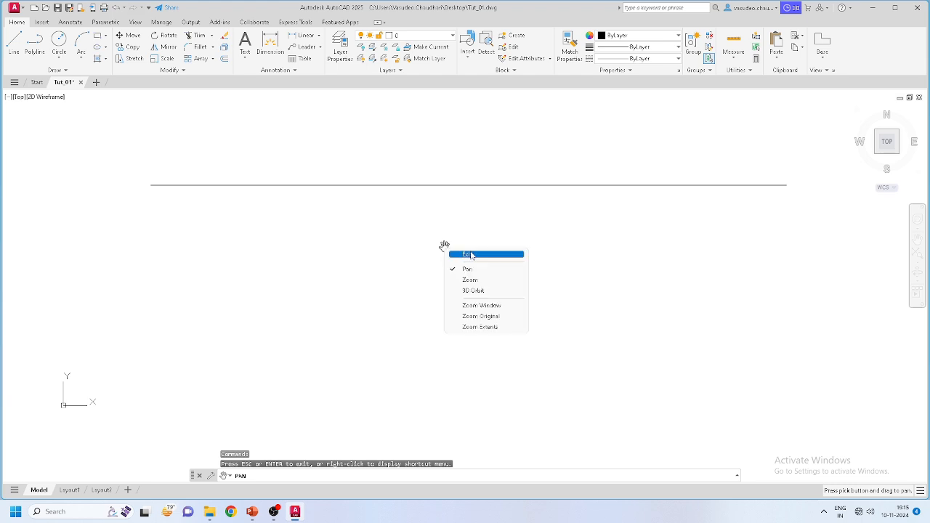
{"action": "left_click", "coordinate": [470, 254]}
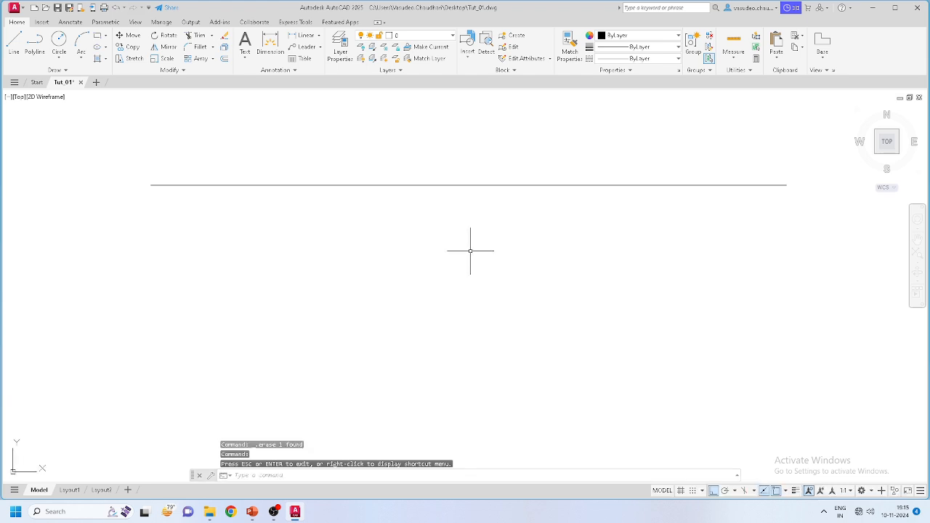
{"action": "left_click", "coordinate": [917, 253]}
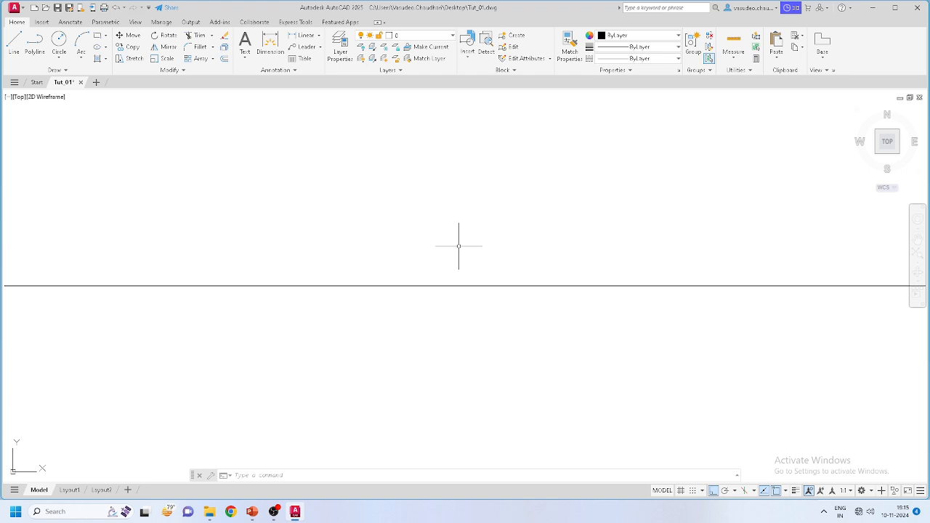
{"action": "scroll", "coordinate": [459, 246], "scroll_direction": "down", "scroll_amount": 4}
{"action": "scroll", "coordinate": [459, 247], "scroll_direction": "up", "scroll_amount": 4}
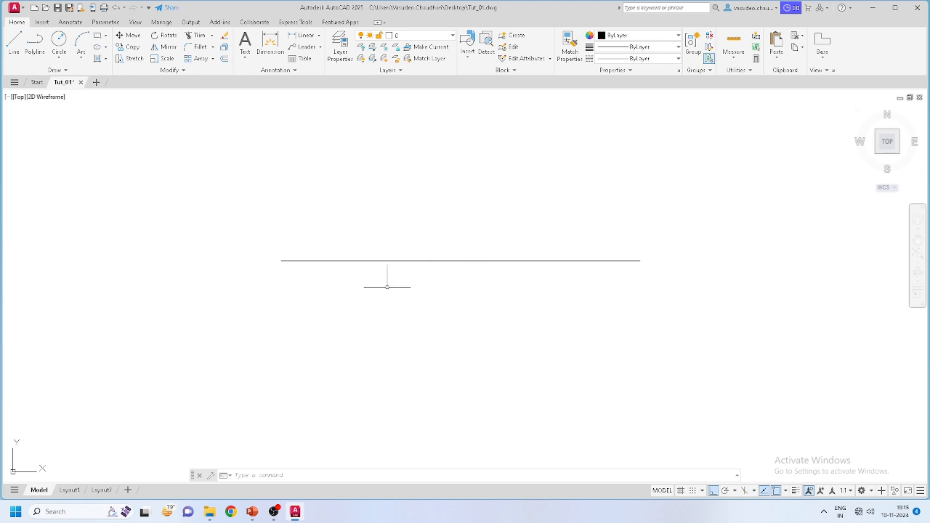
Step: From the horizontal line's right end, draw lines 1000 up and 2000 left, closing at its left end
{"action": "left_click", "coordinate": [16, 48]}
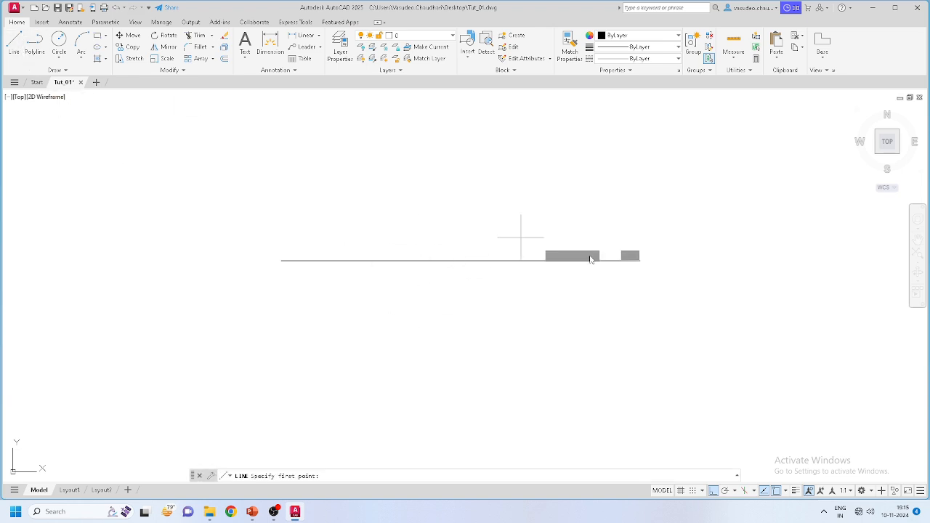
{"action": "left_click", "coordinate": [640, 260]}
{"action": "scroll", "coordinate": [640, 260], "scroll_direction": "down", "scroll_amount": 2}
{"action": "scroll", "coordinate": [640, 197], "scroll_direction": "up", "scroll_amount": 1}
{"action": "scroll", "coordinate": [640, 166], "scroll_direction": "up", "scroll_amount": 2}
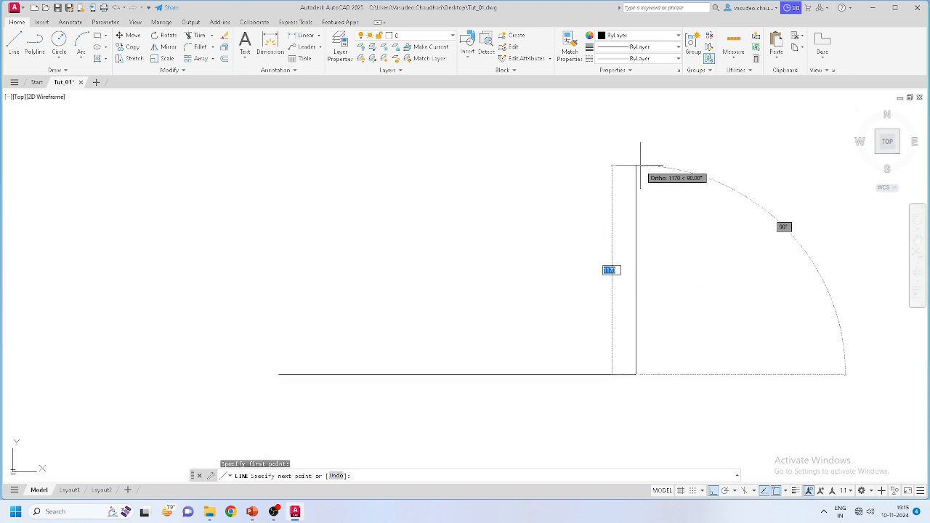
{"action": "type", "text": "10"}
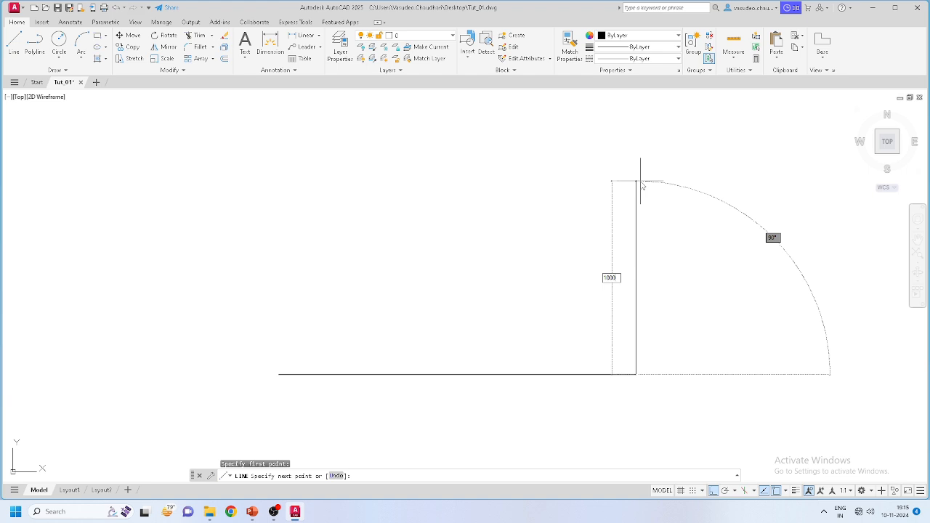
{"action": "key", "text": "Return"}
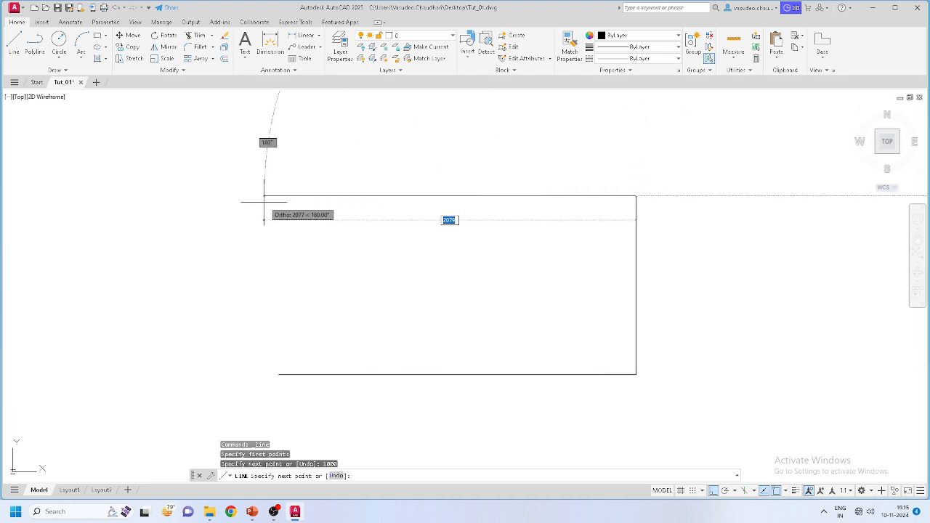
{"action": "type", "text": "1"}
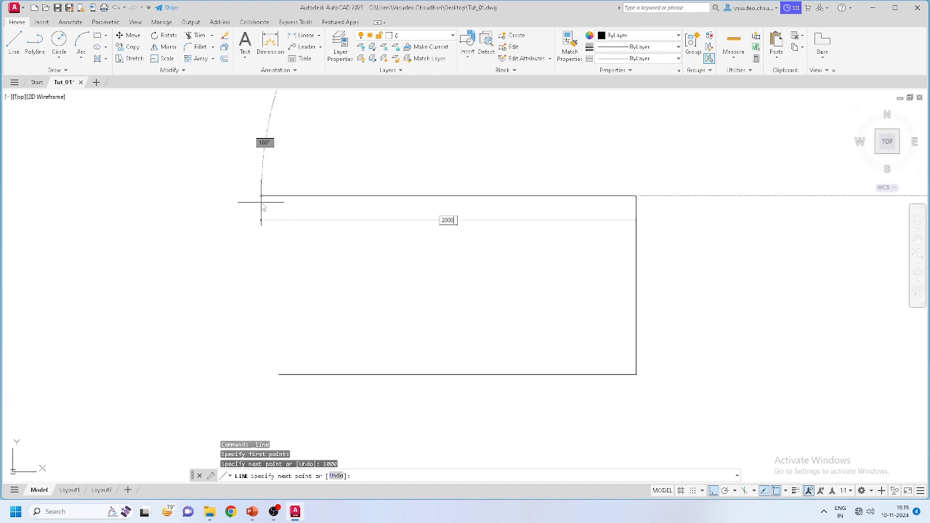
{"action": "type", "text": "000"}
{"action": "key", "text": "Return"}
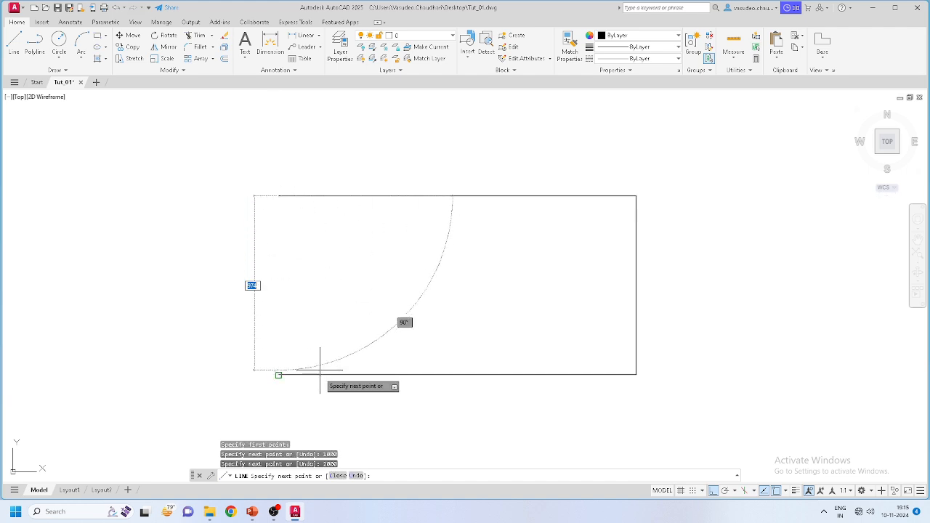
{"action": "left_click", "coordinate": [278, 374]}
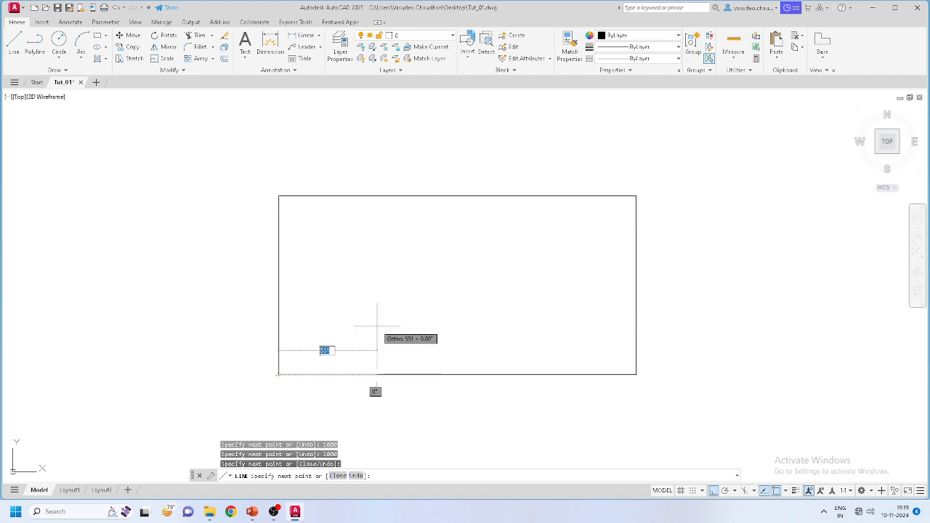
{"action": "key", "text": "Escape"}
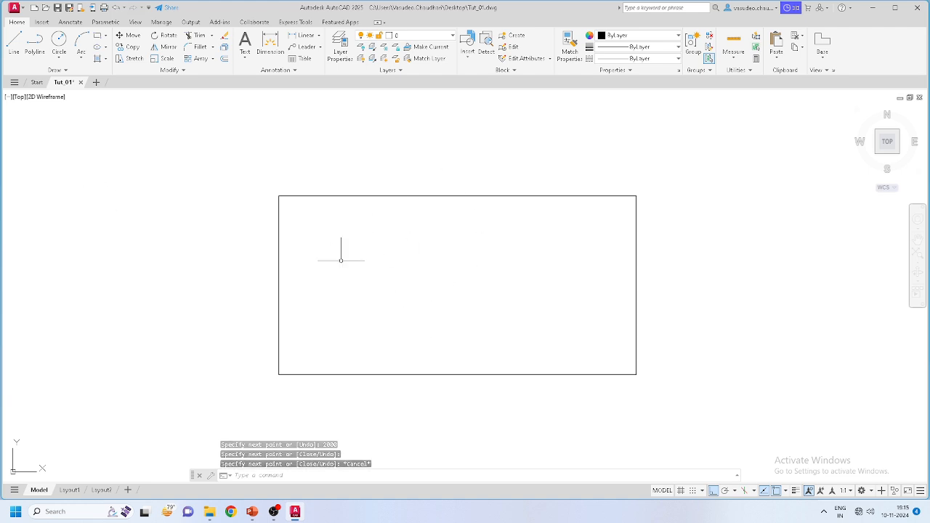
{"action": "middle_click_drag", "start_coordinate": [465, 268], "coordinate": [360, 246]}
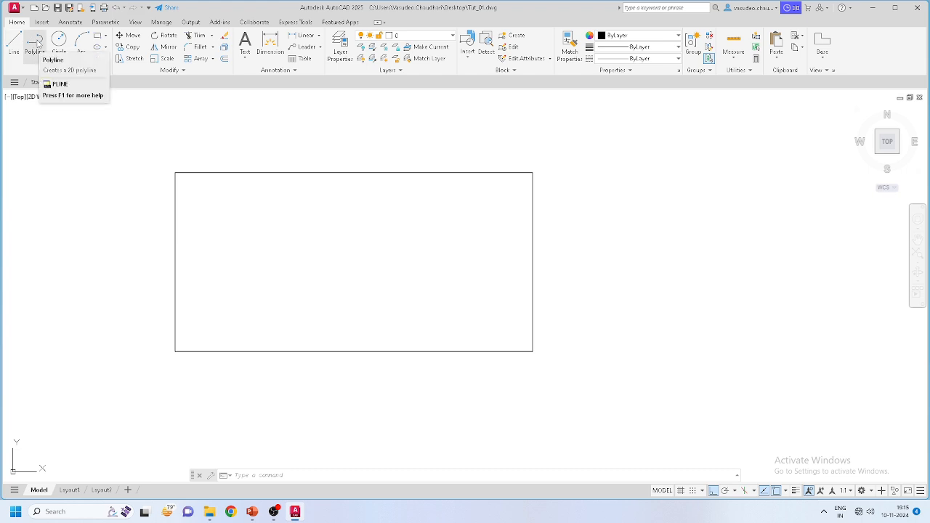
Step: Draw a 2000 × 1000 polyline rectangle right of the first, closing at the start corner
{"action": "left_click", "coordinate": [36, 44]}
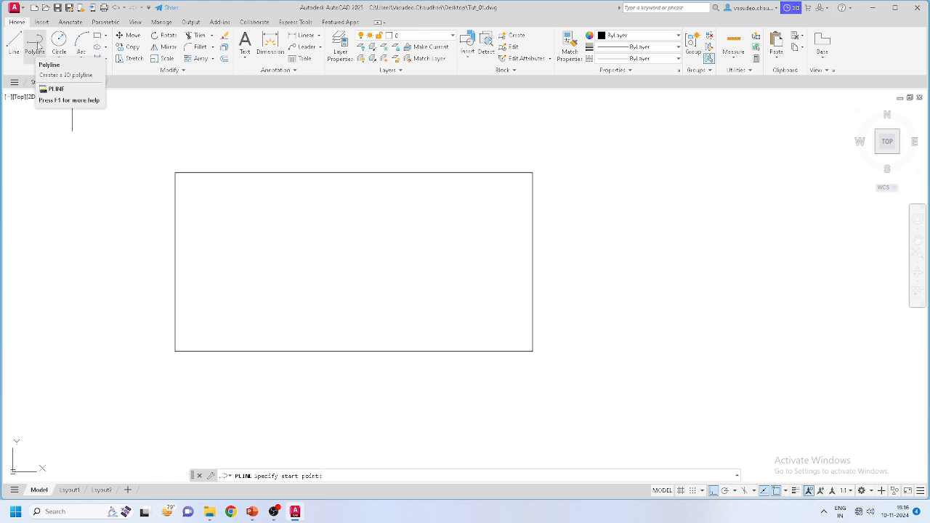
{"action": "mouse_move", "coordinate": [633, 285]}
{"action": "middle_mouse_down"}
{"action": "mouse_move", "coordinate": [462, 279]}
{"action": "mouse_move", "coordinate": [359, 260]}
{"action": "middle_mouse_up"}
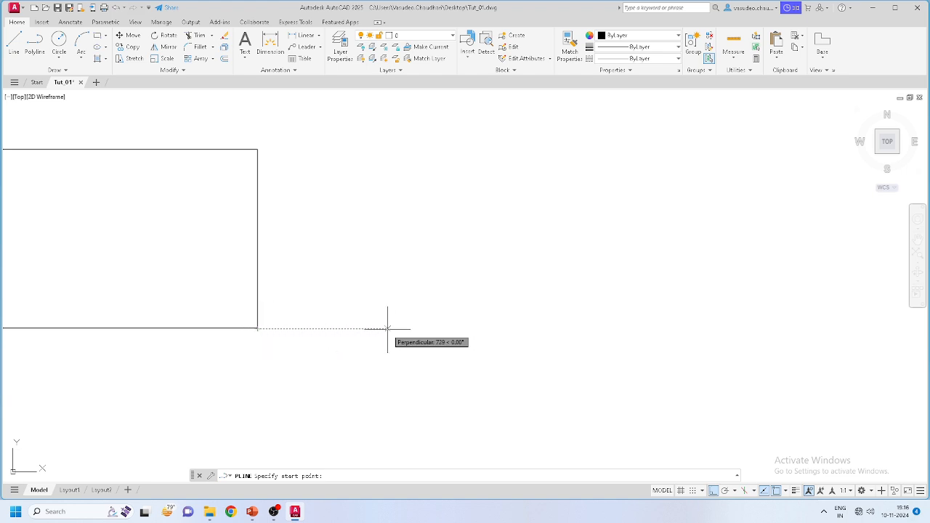
{"action": "left_click", "coordinate": [387, 328]}
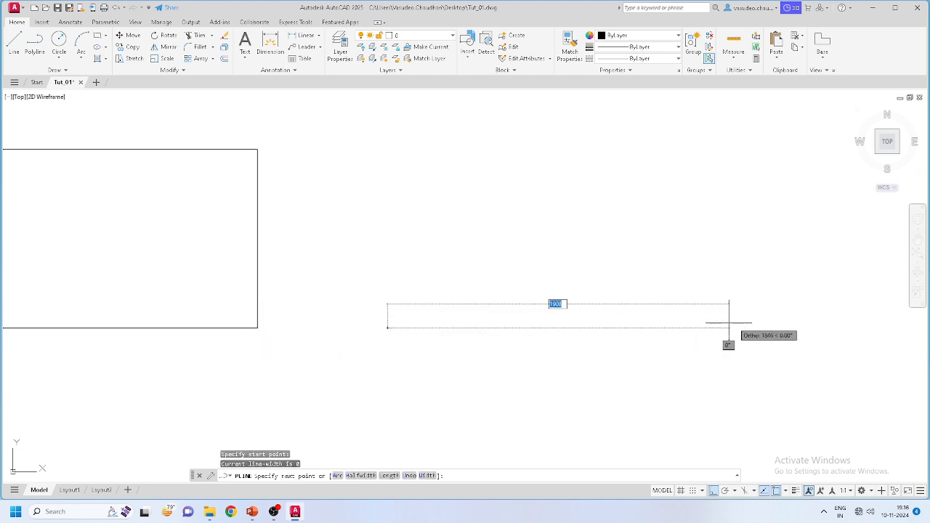
{"action": "middle_click_drag", "start_coordinate": [832, 325], "coordinate": [761, 330]}
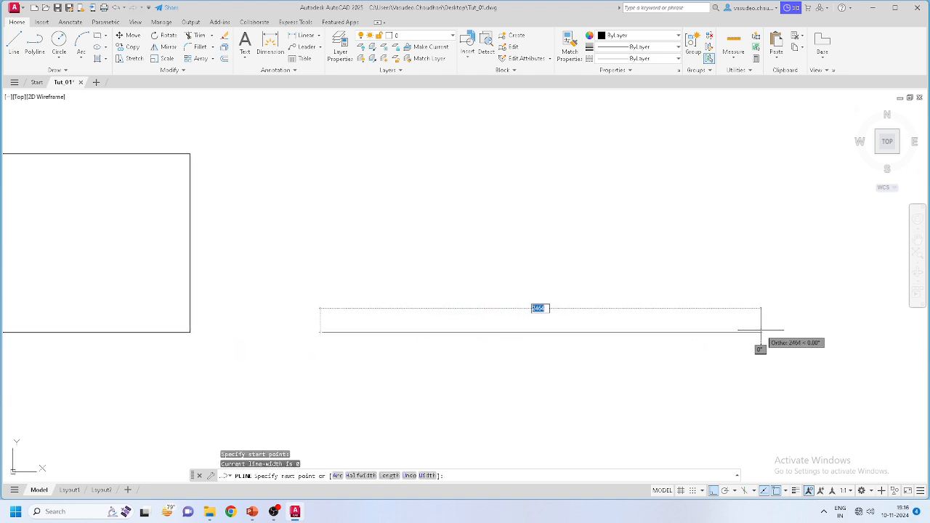
{"action": "type", "text": "2000"}
{"action": "key", "text": "Return"}
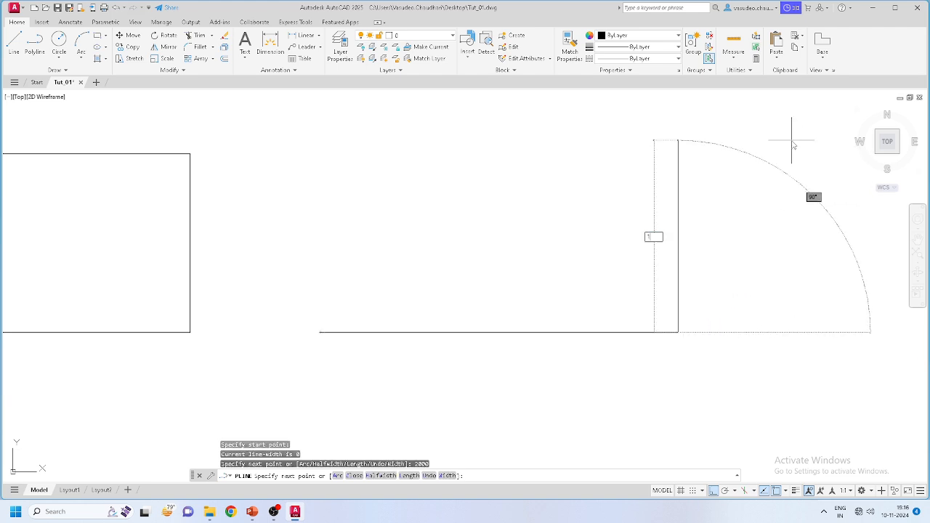
{"action": "key", "text": "Return"}
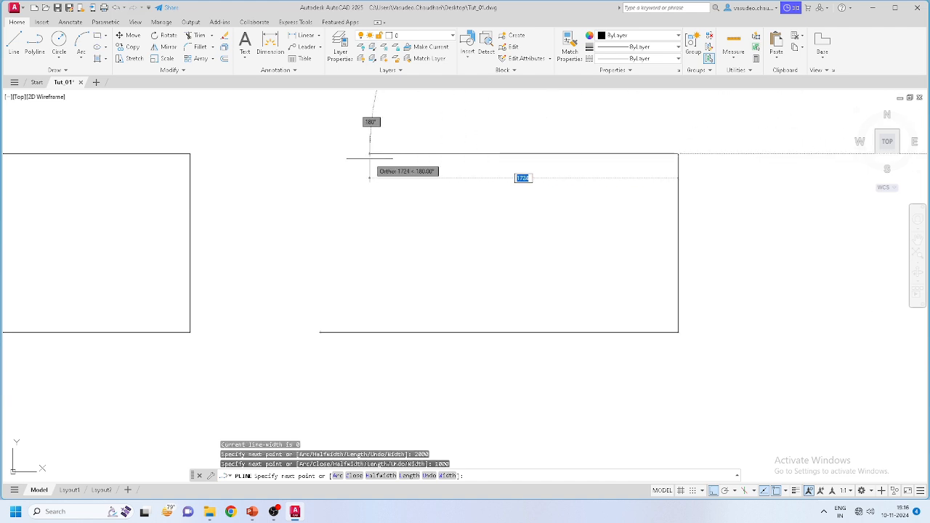
{"action": "type", "text": "2000"}
{"action": "key", "text": "Return"}
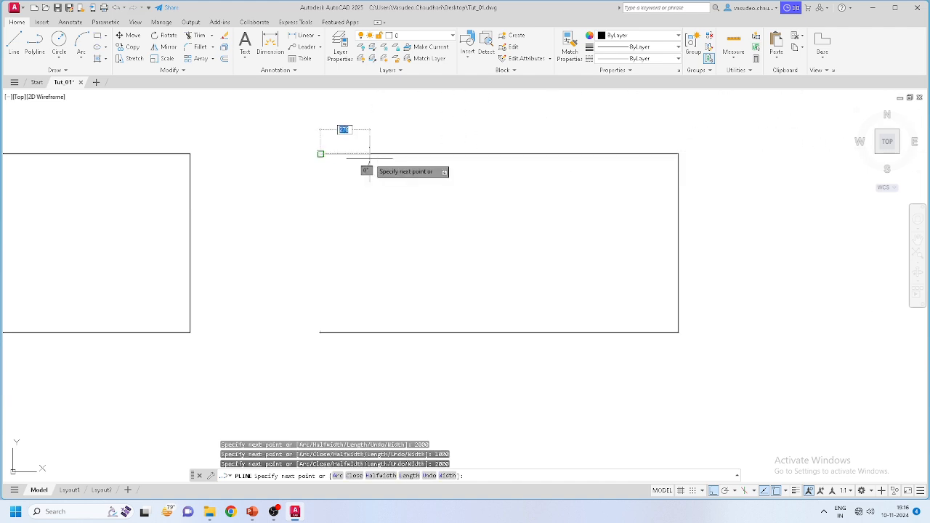
{"action": "left_click", "coordinate": [321, 332]}
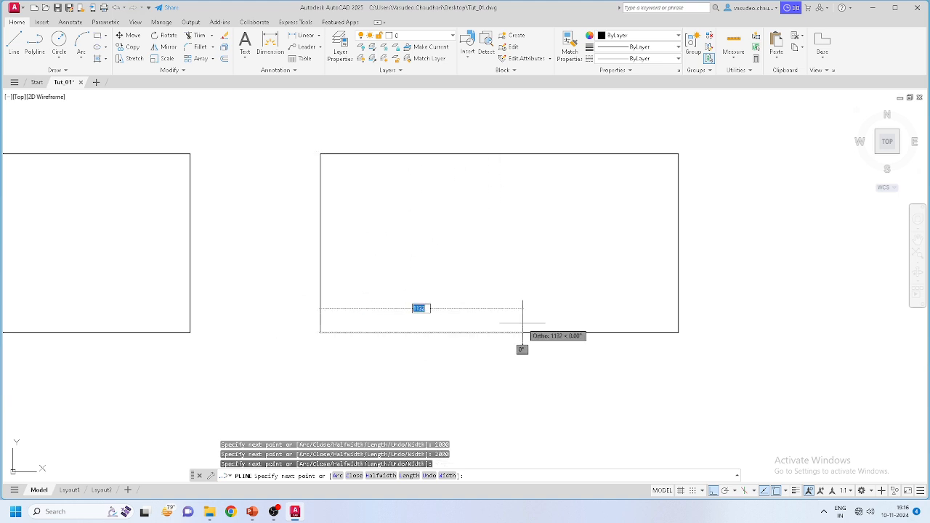
{"action": "key", "text": "Return"}
{"action": "scroll", "coordinate": [647, 302], "scroll_direction": "down", "scroll_amount": 3}
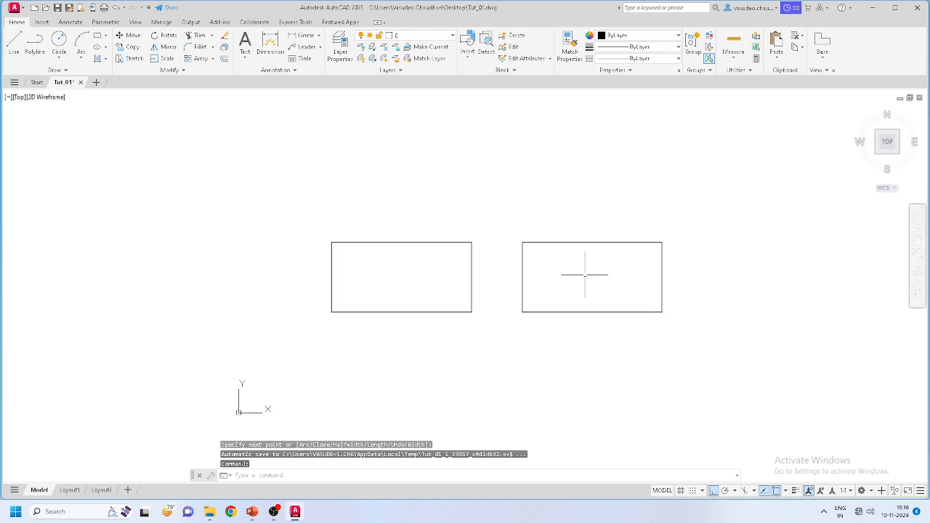
{"action": "middle_click_drag", "start_coordinate": [586, 297], "coordinate": [560, 288]}
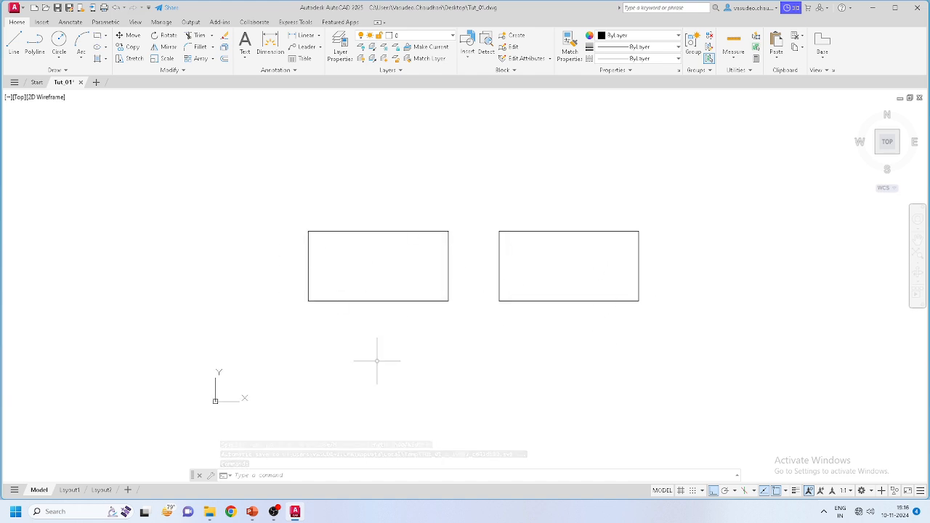
{"action": "scroll", "coordinate": [475, 288], "scroll_direction": "up", "scroll_amount": 2}
{"action": "middle_click_drag", "start_coordinate": [475, 287], "coordinate": [471, 303]}
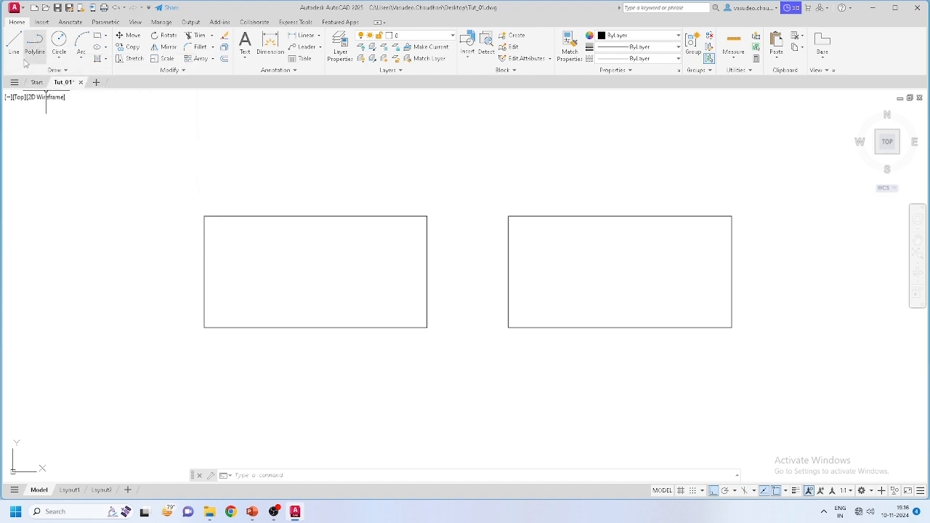
{"action": "left_click", "coordinate": [322, 338]}
{"action": "left_click", "coordinate": [302, 318]}
{"action": "left_click", "coordinate": [445, 314]}
{"action": "left_click", "coordinate": [396, 270]}
{"action": "key", "text": "Escape"}
{"action": "left_click", "coordinate": [357, 201]}
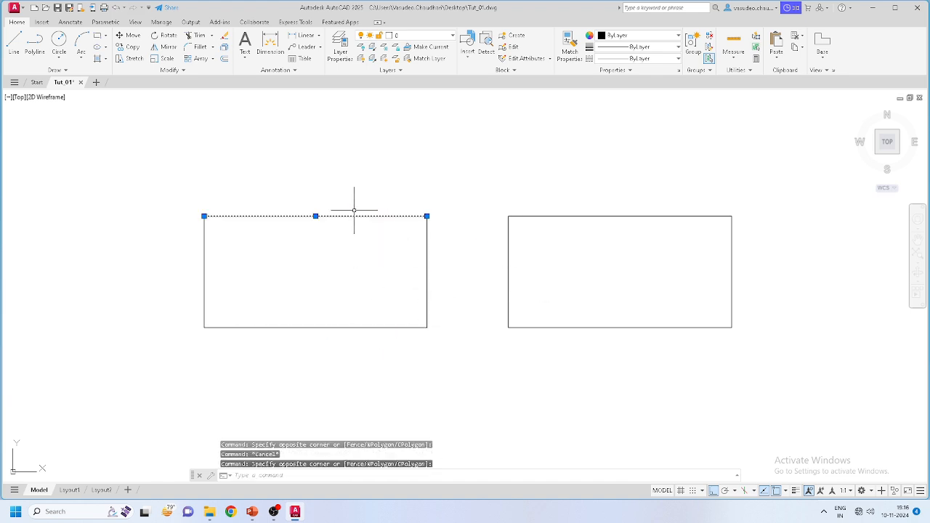
{"action": "key", "text": "Escape"}
{"action": "left_click", "coordinate": [280, 260]}
{"action": "left_click", "coordinate": [187, 256]}
{"action": "key", "text": "Escape"}
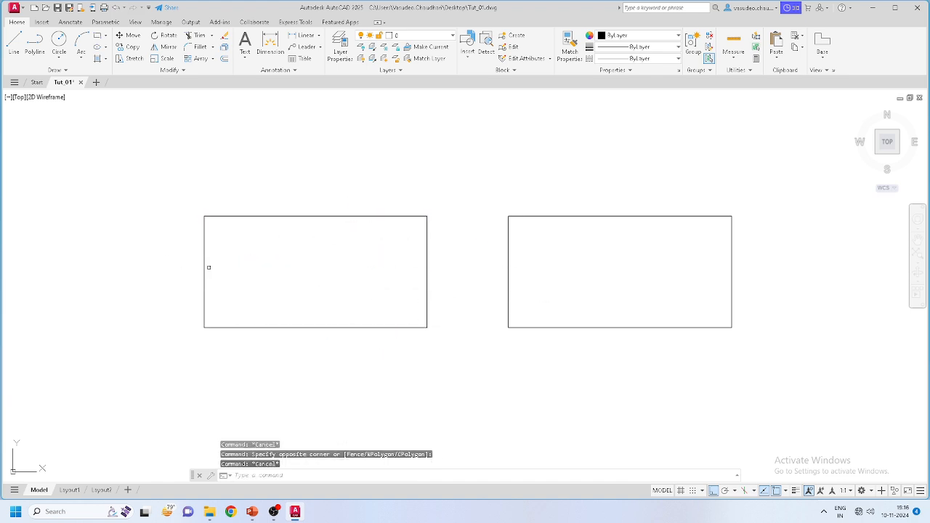
{"action": "left_click", "coordinate": [206, 256]}
{"action": "left_click", "coordinate": [199, 247]}
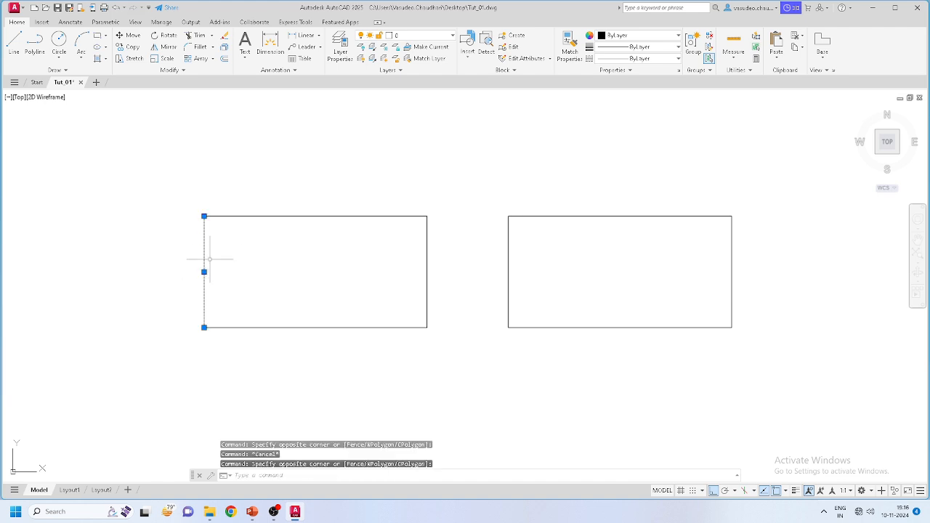
{"action": "key", "text": "Escape"}
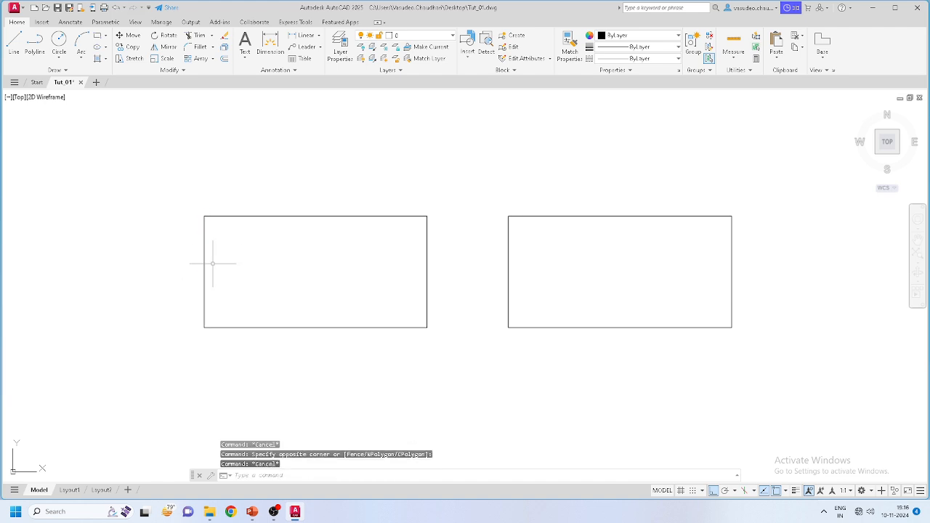
{"action": "left_click", "coordinate": [508, 271]}
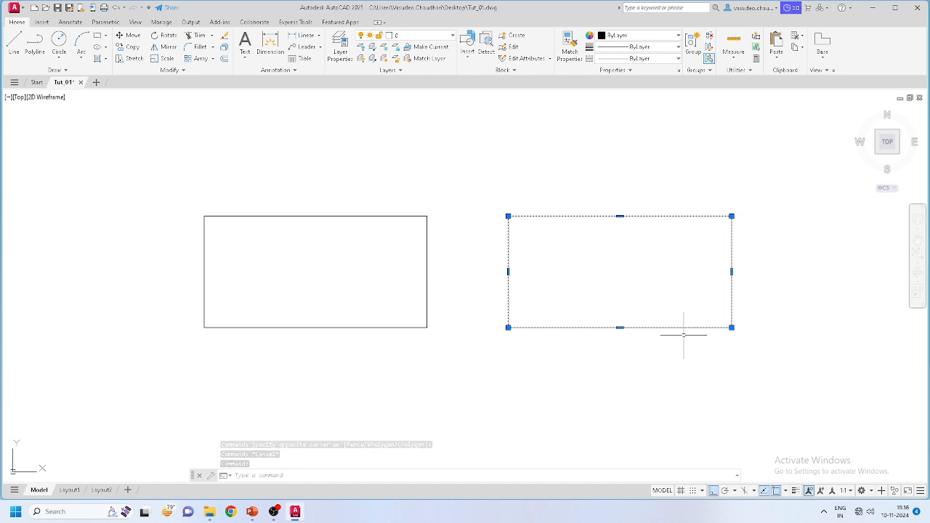
{"action": "key", "text": "Escape"}
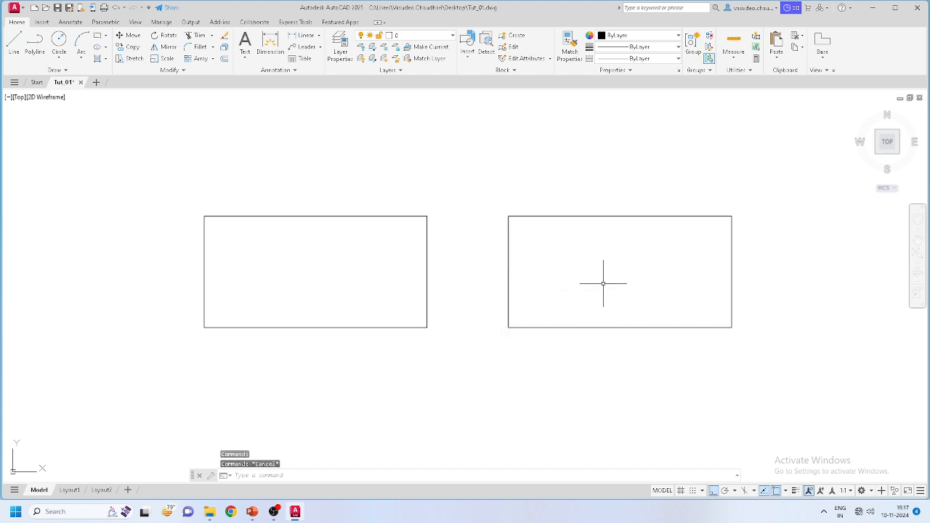
{"action": "left_click", "coordinate": [577, 288]}
{"action": "left_click", "coordinate": [489, 247]}
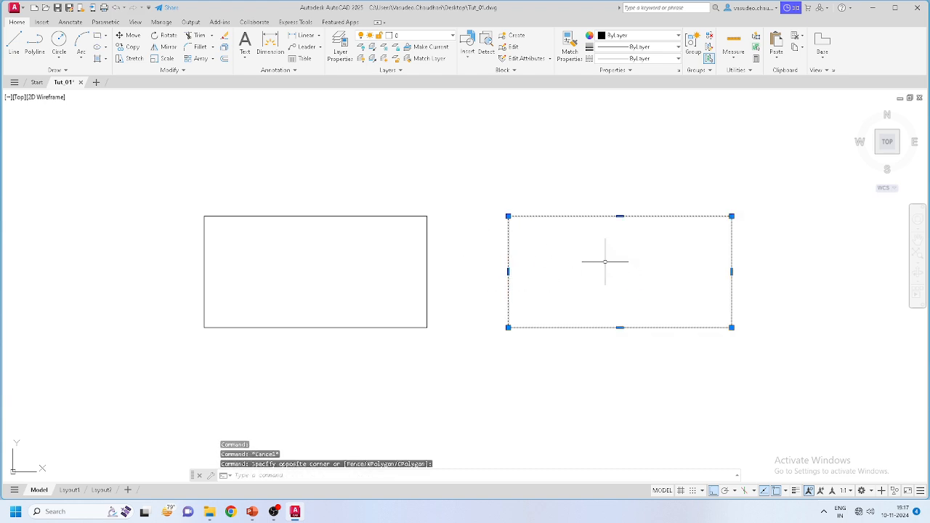
{"action": "key", "text": "Escape"}
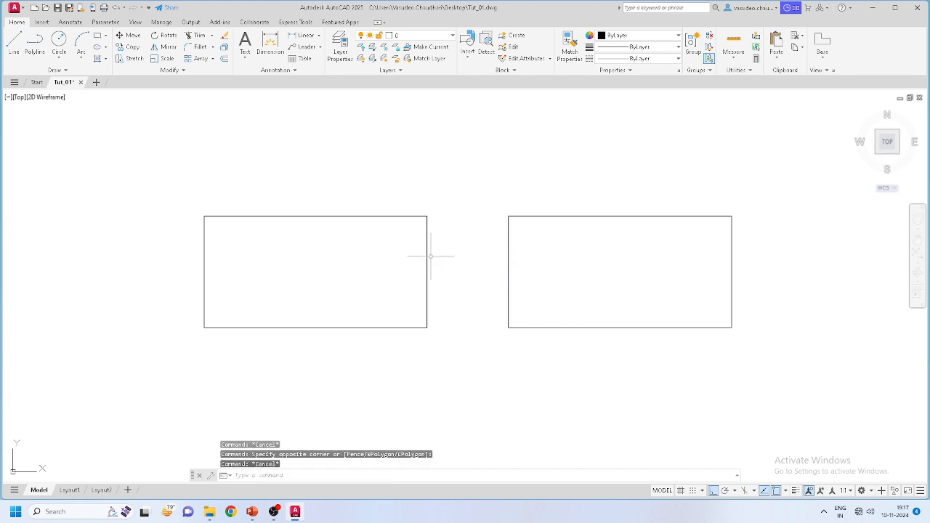
{"action": "middle_click_drag", "start_coordinate": [477, 288], "coordinate": [405, 282]}
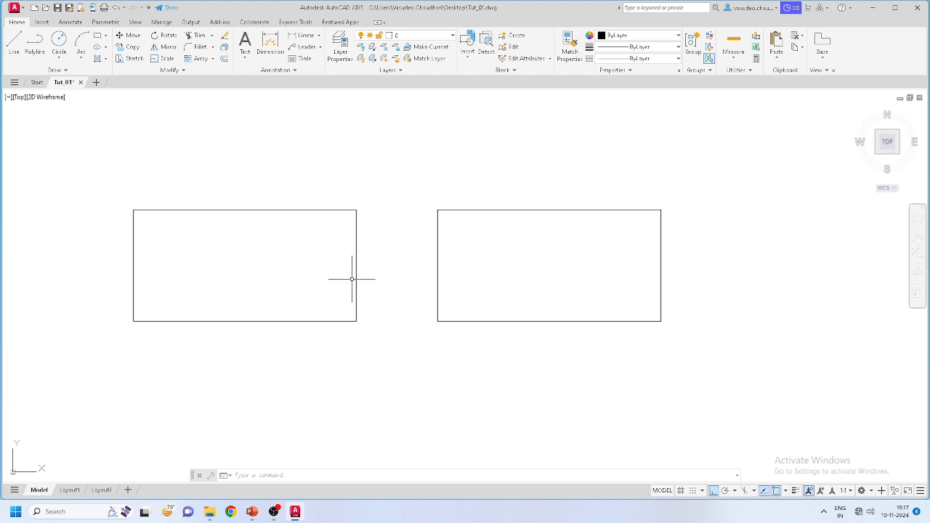
Step: Draw a Center, Radius circle of radius 250 at the right rectangle's right-edge midpoint
{"action": "left_click", "coordinate": [59, 41]}
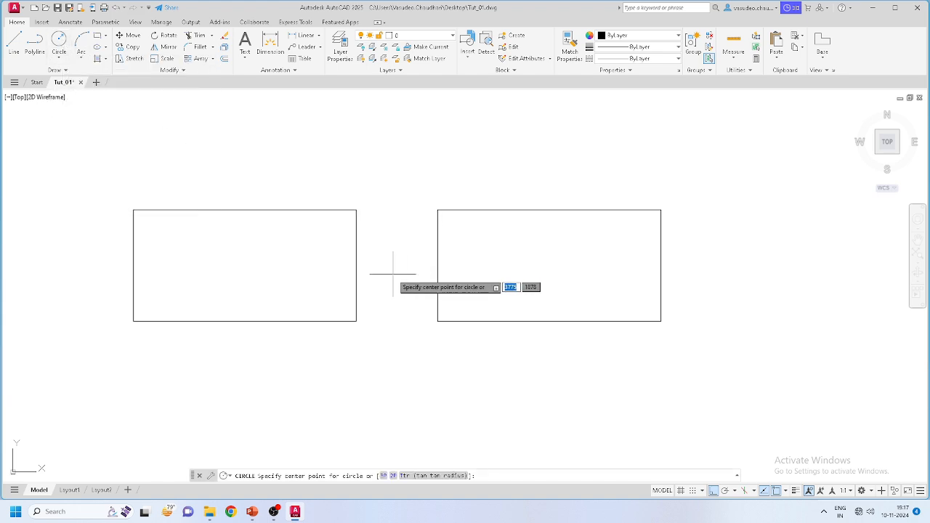
{"action": "key", "text": "Escape"}
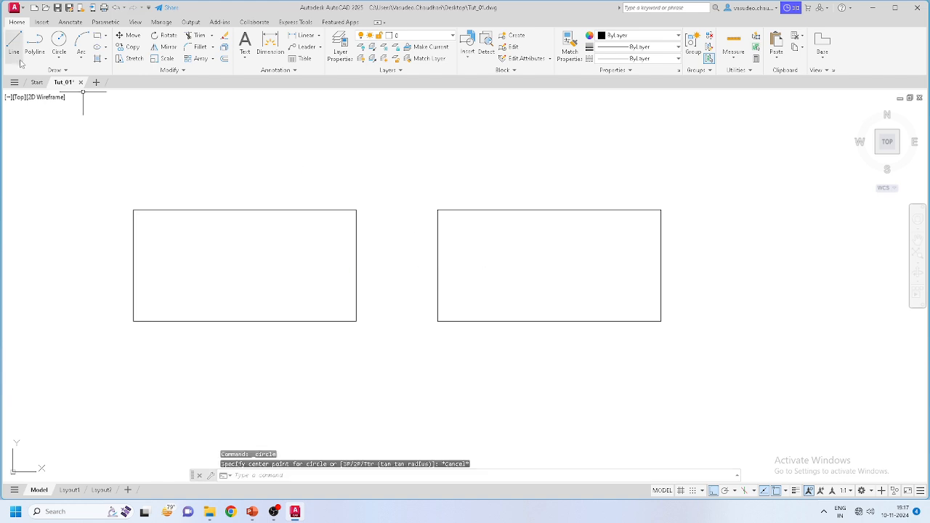
{"action": "left_click", "coordinate": [59, 59]}
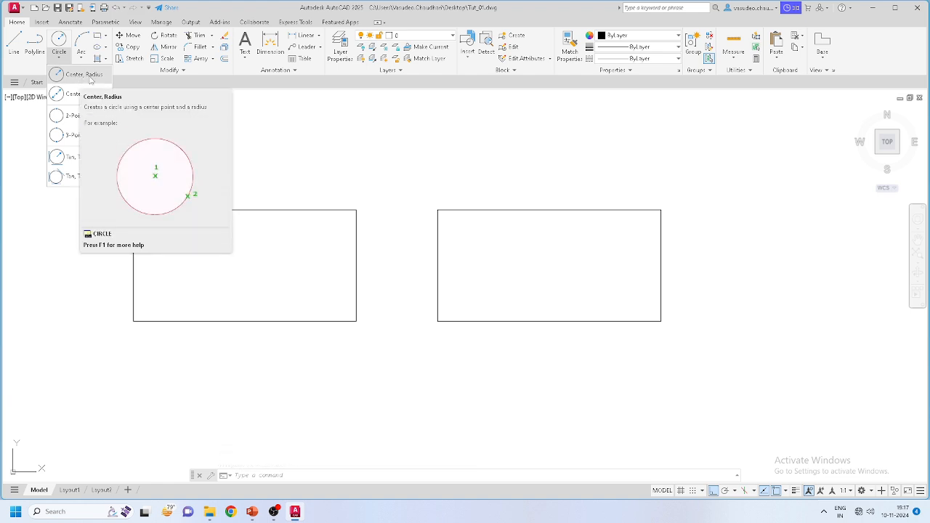
{"action": "left_click", "coordinate": [83, 75]}
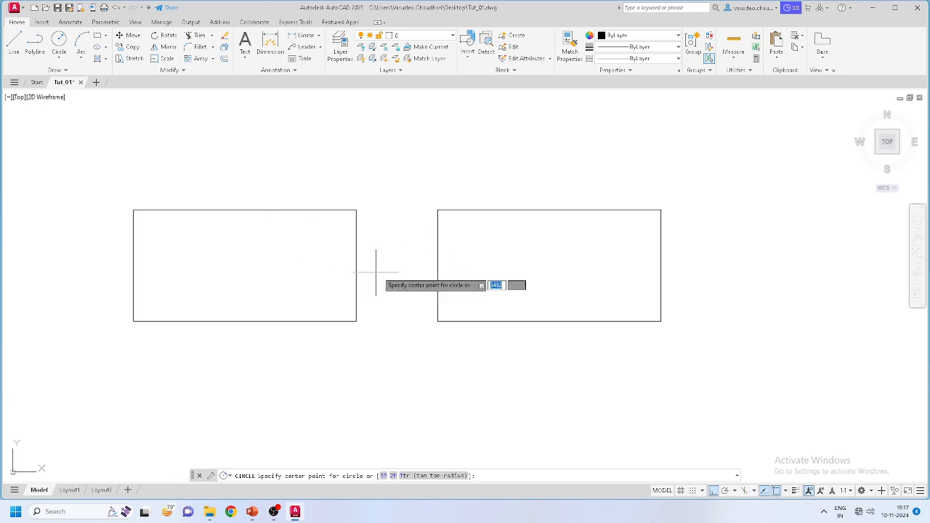
{"action": "left_click", "coordinate": [661, 265]}
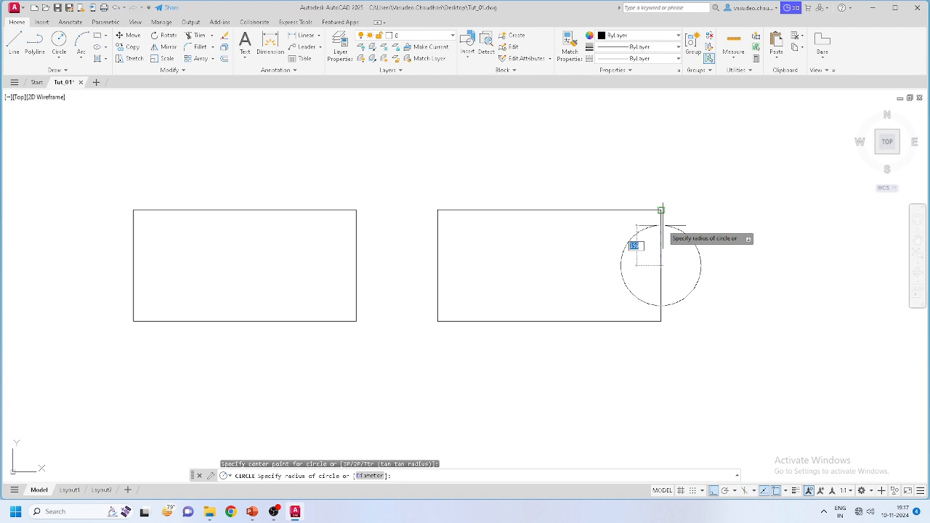
{"action": "type", "text": "250"}
{"action": "key", "text": "Return"}
{"action": "mouse_move", "coordinate": [721, 293]}
{"action": "middle_mouse_down"}
{"action": "mouse_move", "coordinate": [633, 288]}
{"action": "mouse_move", "coordinate": [726, 291]}
{"action": "middle_mouse_up"}
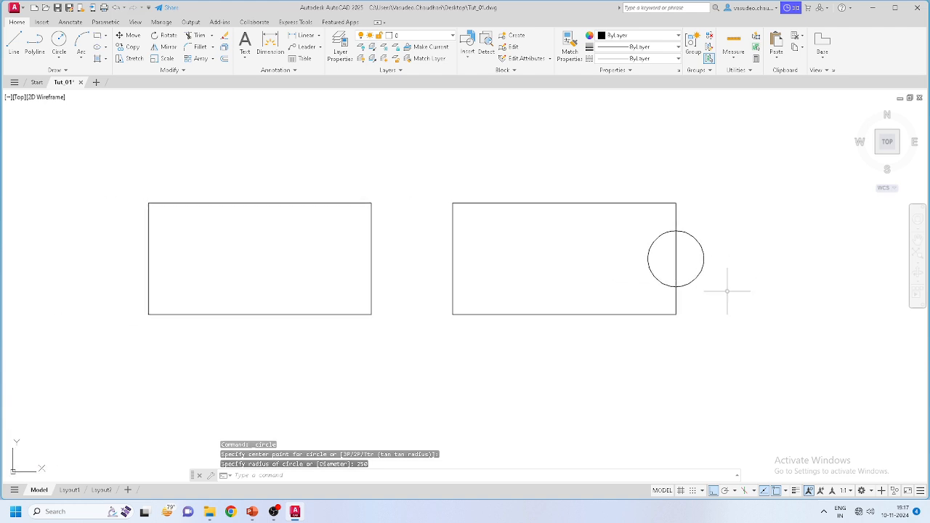
{"action": "left_click", "coordinate": [58, 57]}
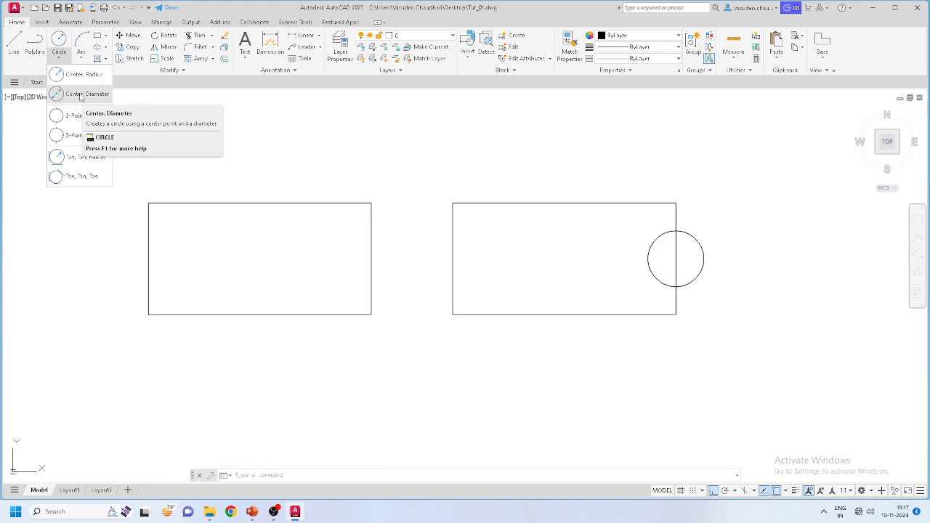
Step: Draw a Center, Diameter circle of diameter 500 at the right rectangle's left-edge midpoint
{"action": "left_click", "coordinate": [80, 98]}
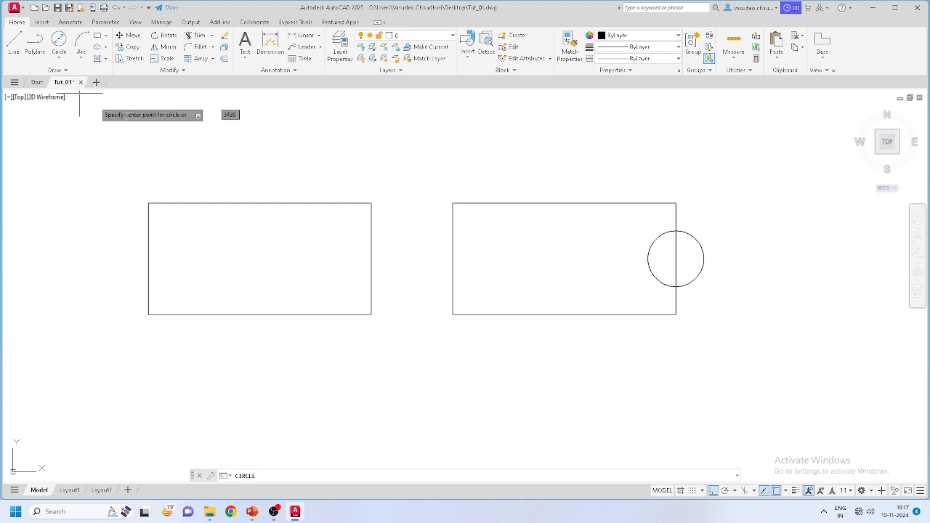
{"action": "left_click", "coordinate": [452, 259]}
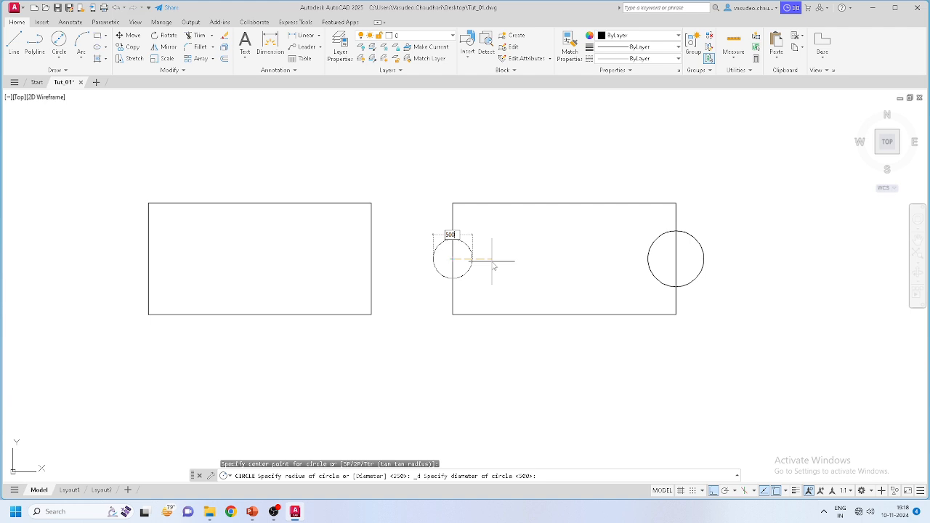
{"action": "type", "text": "500"}
{"action": "key", "text": "Return"}
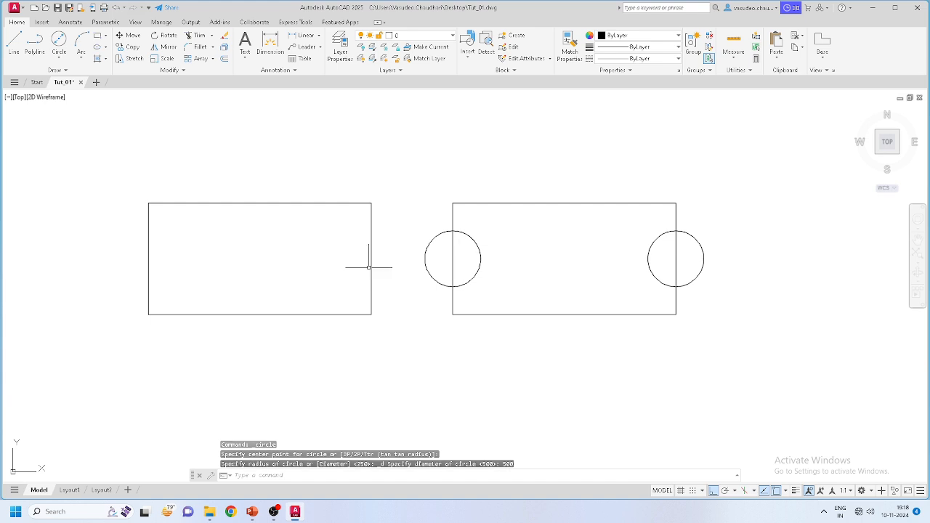
{"action": "left_click", "coordinate": [59, 55]}
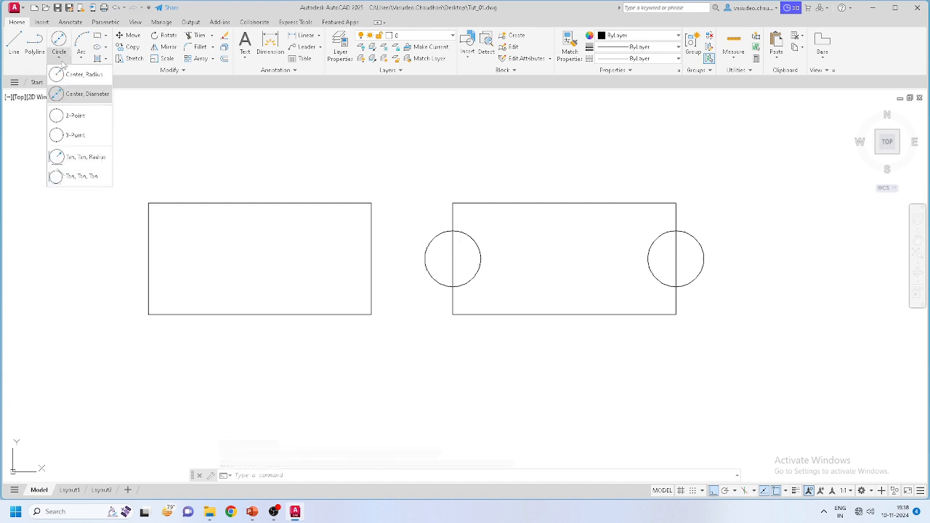
Step: With Ortho off, draw a 2-Point circle from the left rectangle's top-left to lower-right corner
{"action": "left_click", "coordinate": [72, 116]}
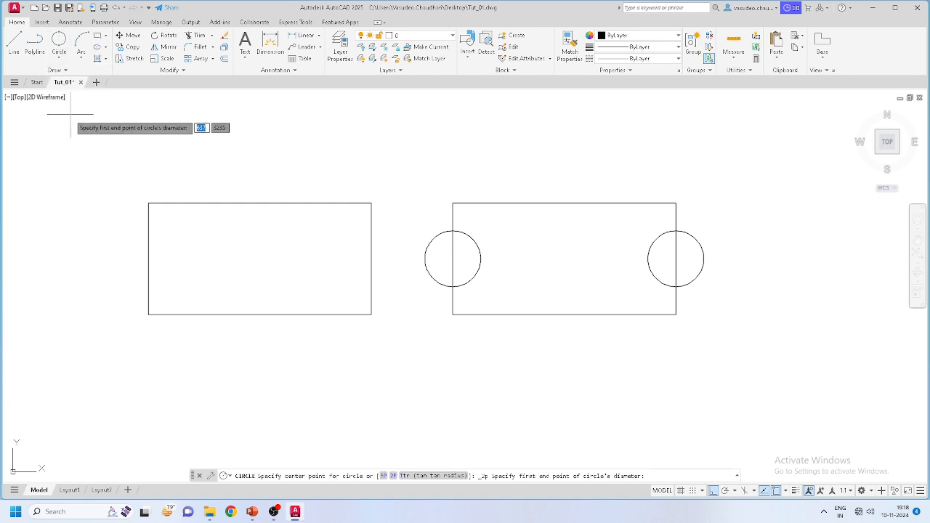
{"action": "left_click", "coordinate": [148, 204]}
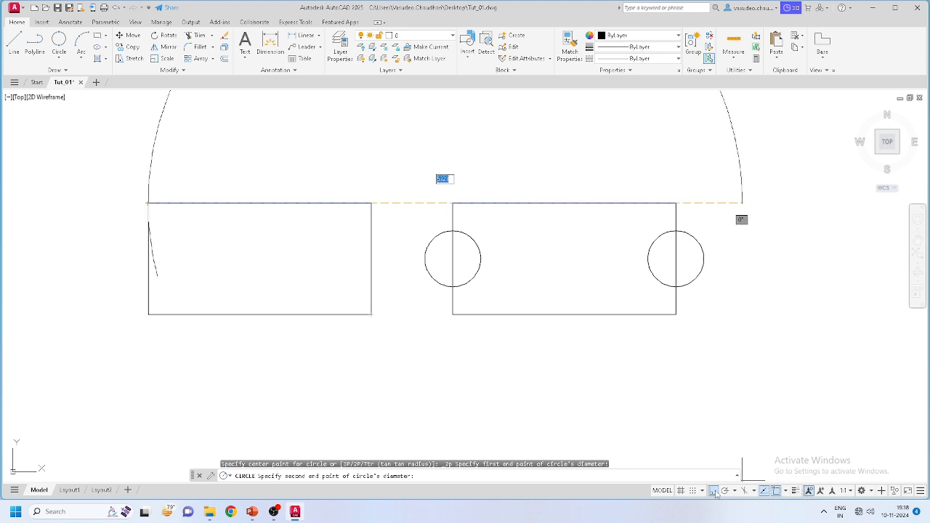
{"action": "key", "text": "F8"}
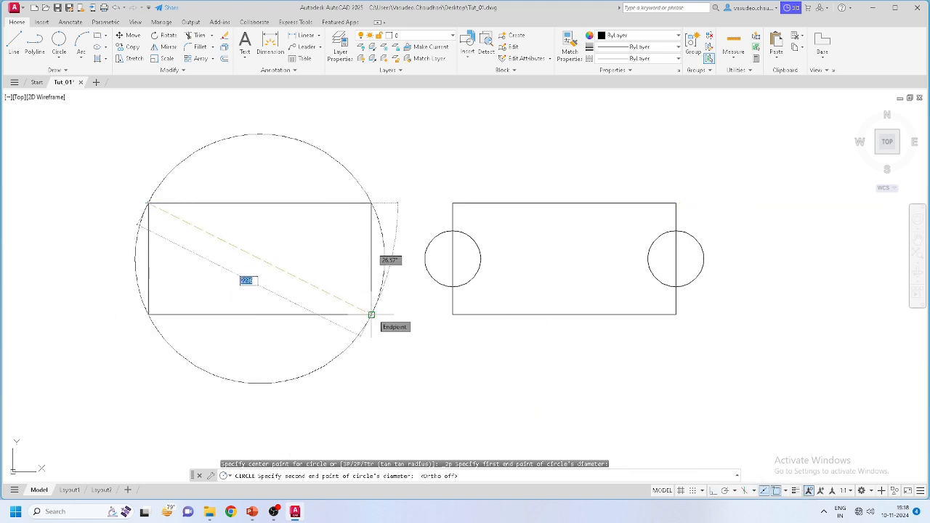
{"action": "left_click", "coordinate": [371, 315]}
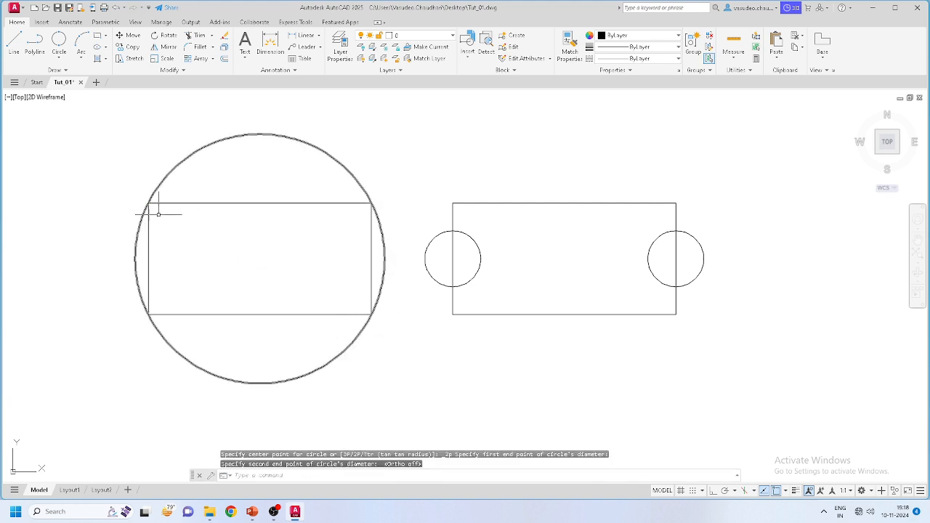
{"action": "left_click", "coordinate": [72, 60]}
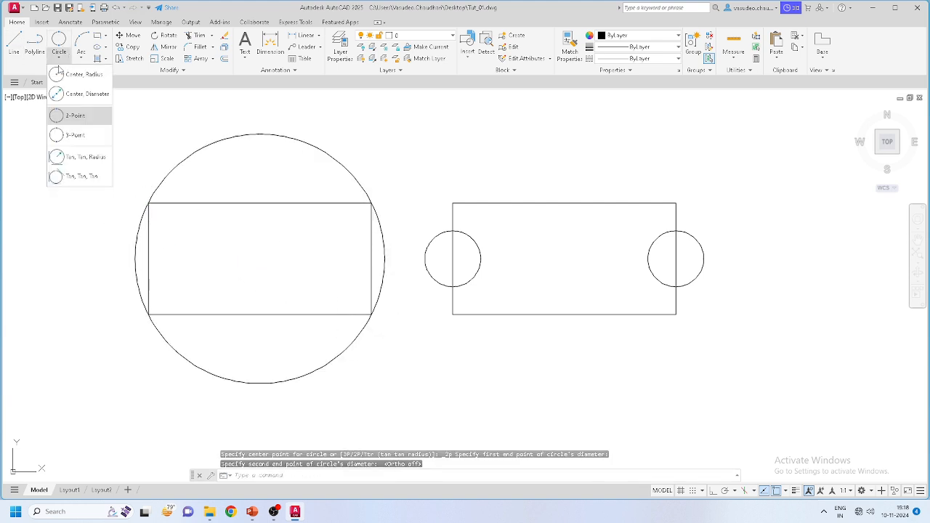
Step: Draw a 3-Point circle through the left edge, top-edge midpoint and the small circle point
{"action": "left_click", "coordinate": [75, 136]}
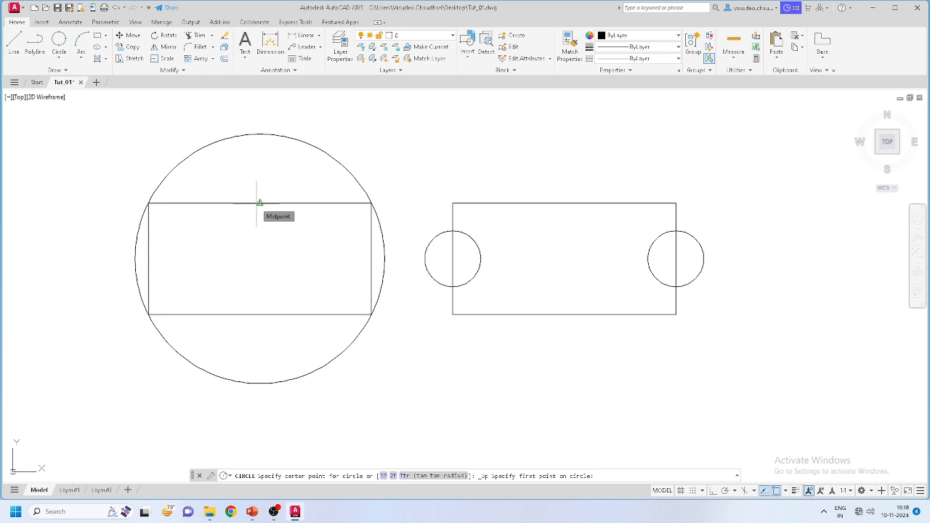
{"action": "left_click", "coordinate": [148, 259]}
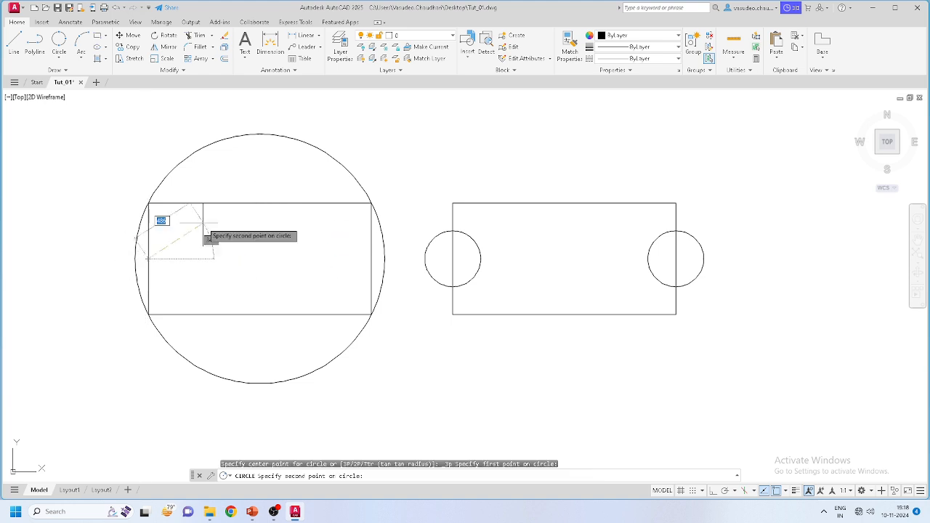
{"action": "left_click", "coordinate": [266, 202]}
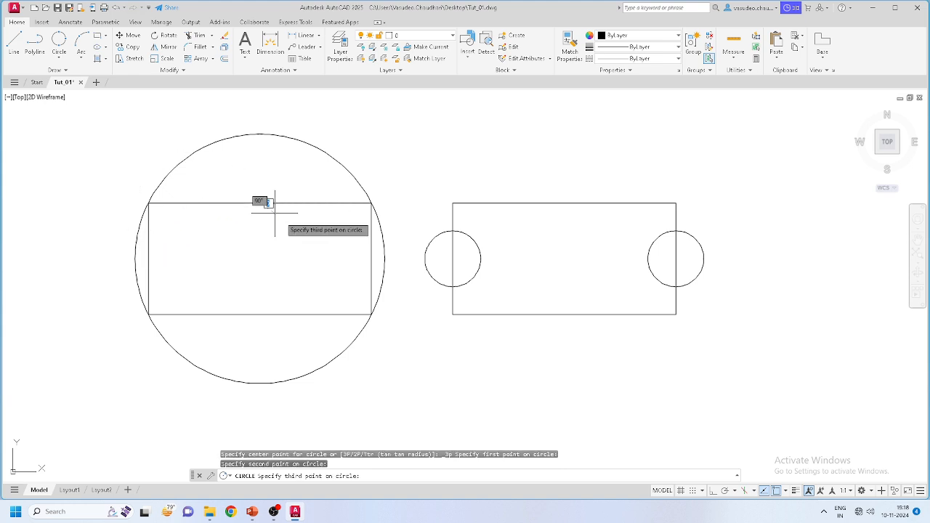
{"action": "left_click", "coordinate": [452, 259]}
{"action": "scroll", "coordinate": [475, 189], "scroll_direction": "down", "scroll_amount": 5}
{"action": "scroll", "coordinate": [508, 284], "scroll_direction": "up", "scroll_amount": 3}
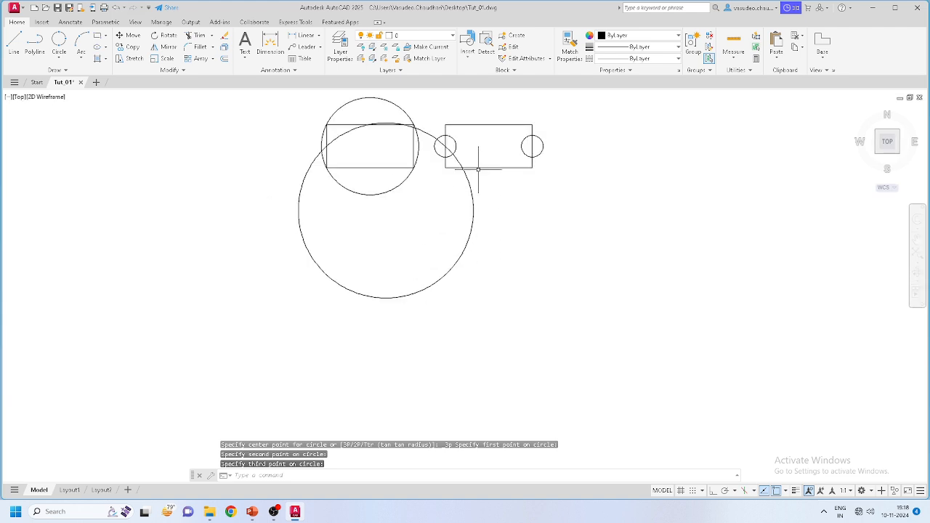
{"action": "middle_click_drag", "start_coordinate": [360, 196], "coordinate": [362, 277]}
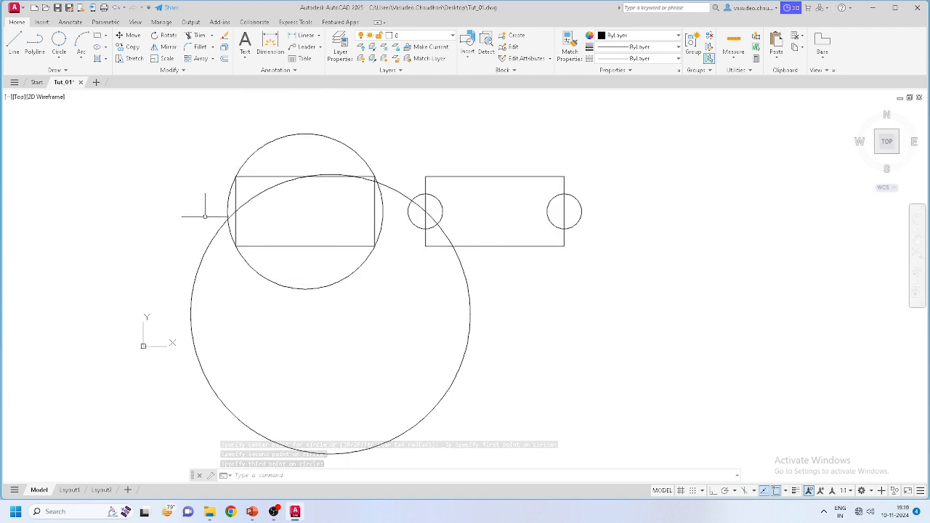
{"action": "left_click", "coordinate": [63, 58]}
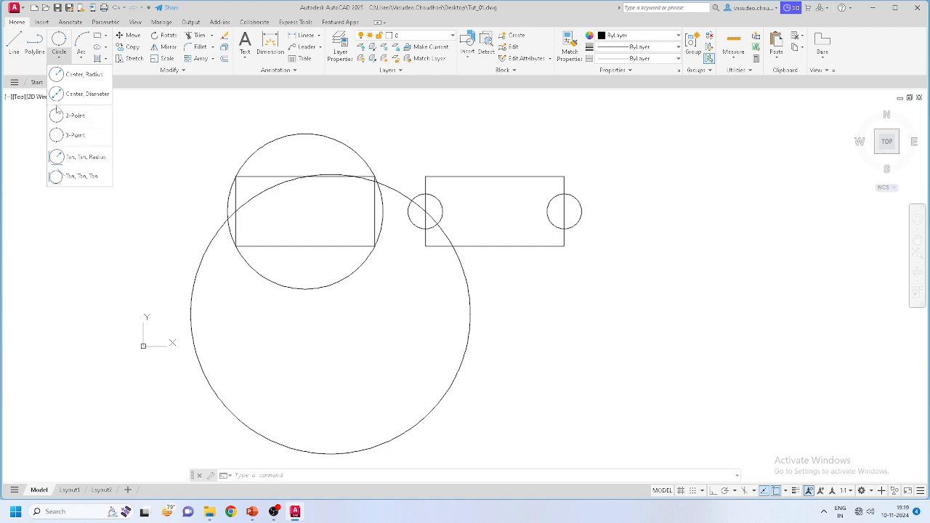
Step: Draw a diagonal line from the left rectangle's lower-left to upper-right corner
{"action": "left_click", "coordinate": [14, 45]}
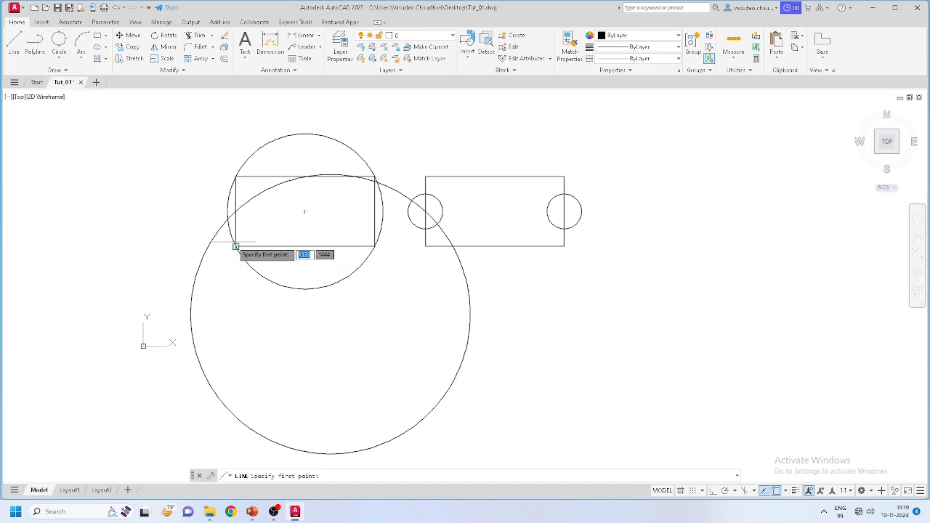
{"action": "left_click", "coordinate": [236, 246]}
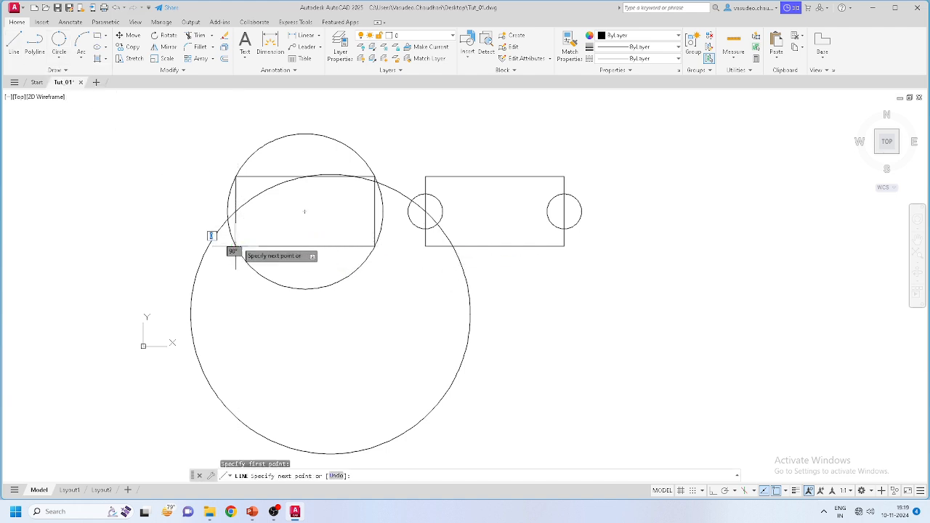
{"action": "left_click", "coordinate": [374, 178]}
{"action": "key", "text": "Escape"}
{"action": "scroll", "coordinate": [319, 218], "scroll_direction": "up", "scroll_amount": 4}
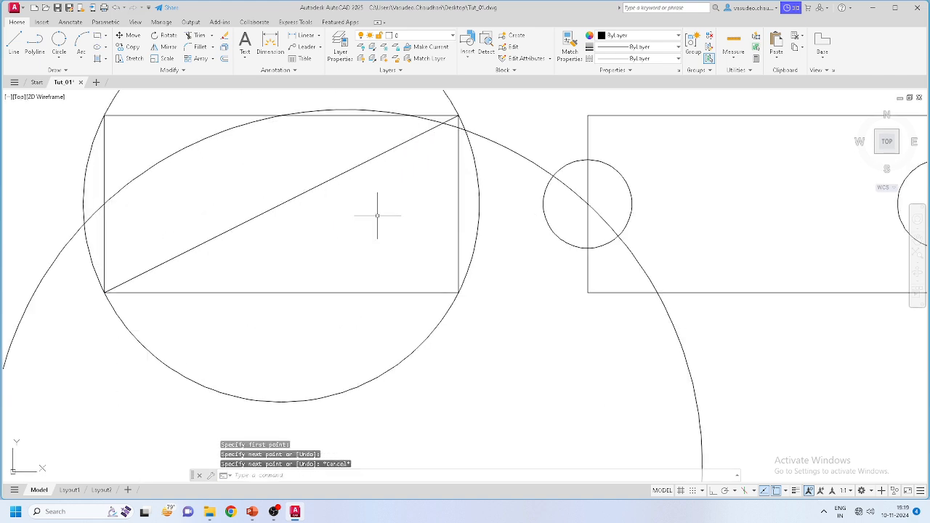
Step: Draw a Tan, Tan, Tan circle touching the diagonal, bottom edge and right edge
{"action": "left_click", "coordinate": [58, 57]}
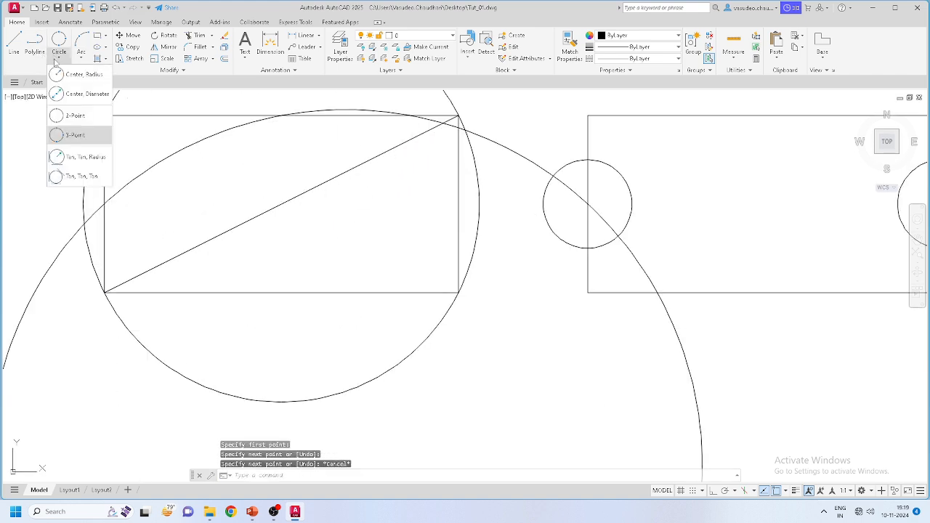
{"action": "left_click", "coordinate": [73, 176]}
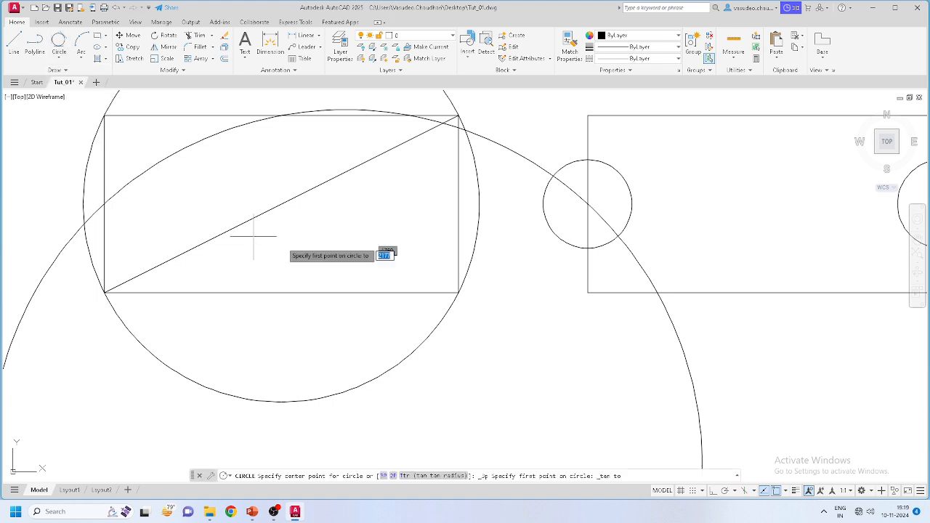
{"action": "left_click", "coordinate": [288, 201]}
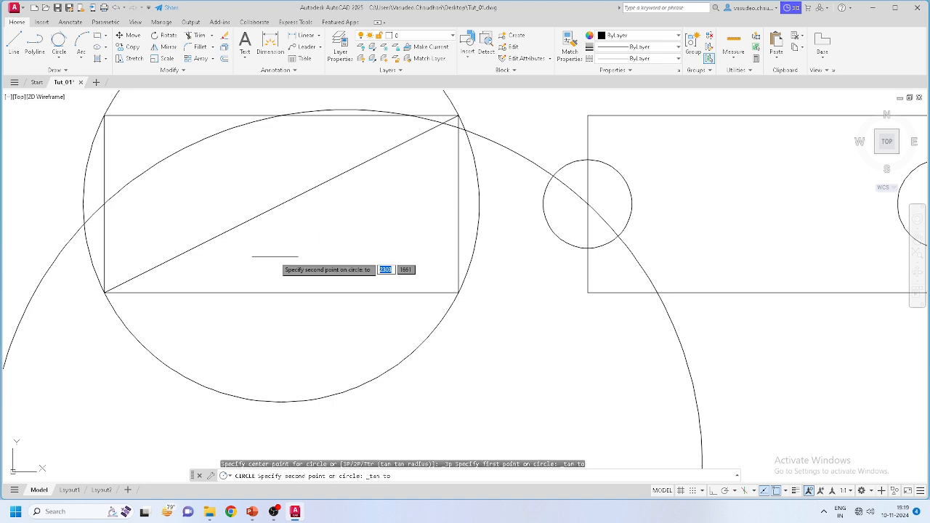
{"action": "left_click", "coordinate": [270, 292]}
{"action": "left_click", "coordinate": [456, 203]}
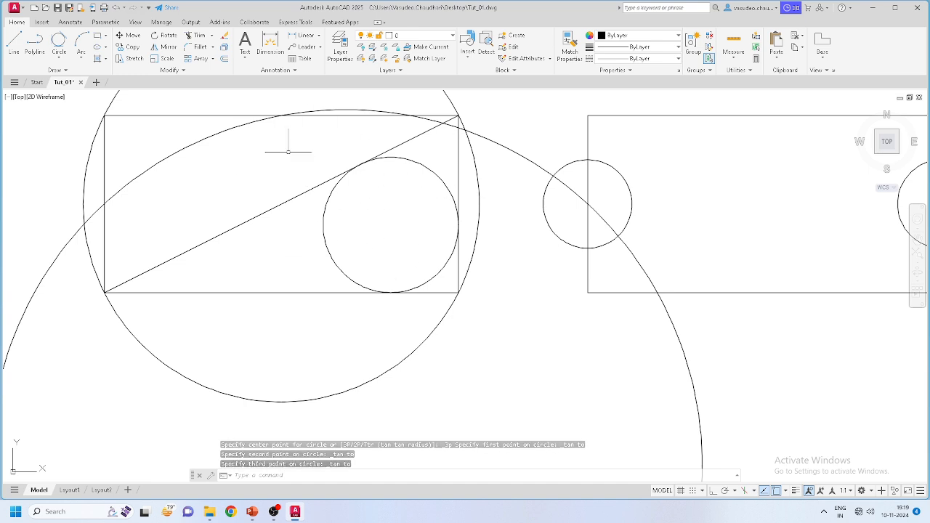
{"action": "left_click", "coordinate": [59, 54]}
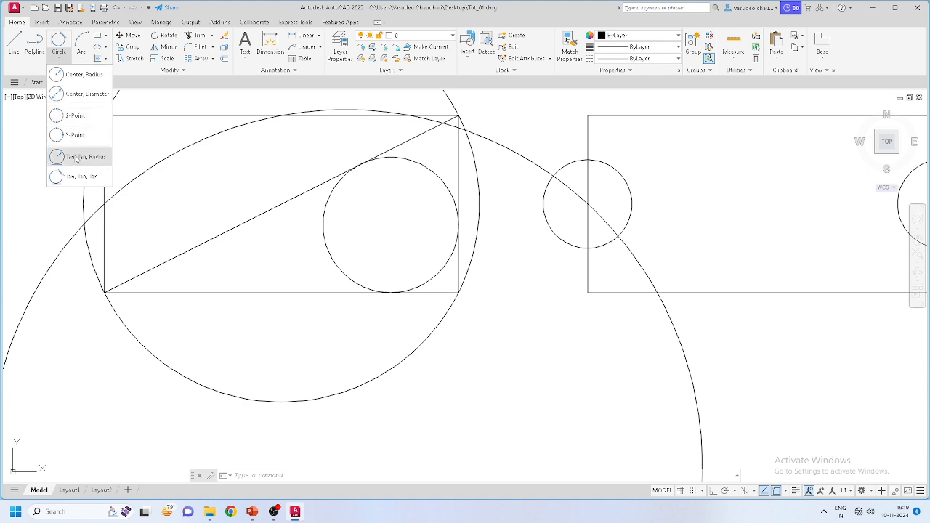
Step: Draw a Tan, Tan, Radius circle of radius 100 touching the diagonal and bottom edge
{"action": "left_click", "coordinate": [76, 158]}
{"action": "left_click", "coordinate": [179, 254]}
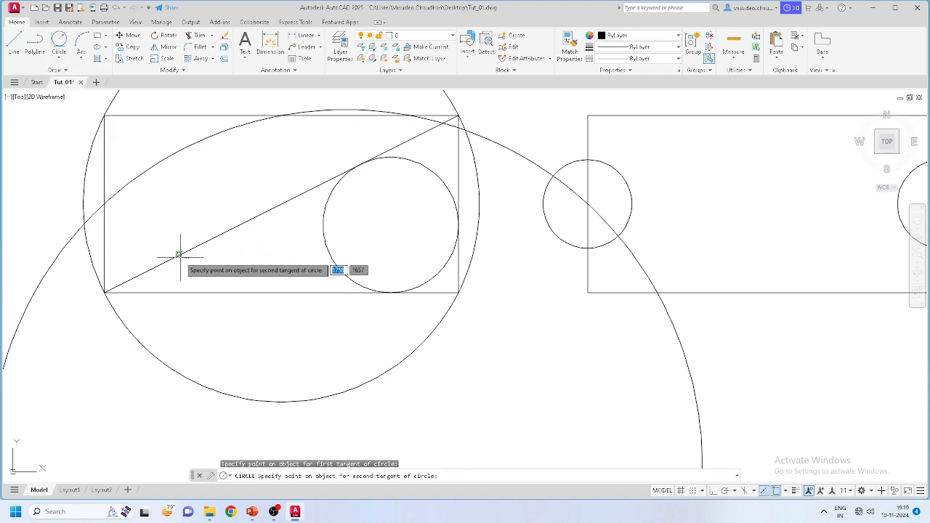
{"action": "left_click", "coordinate": [189, 292]}
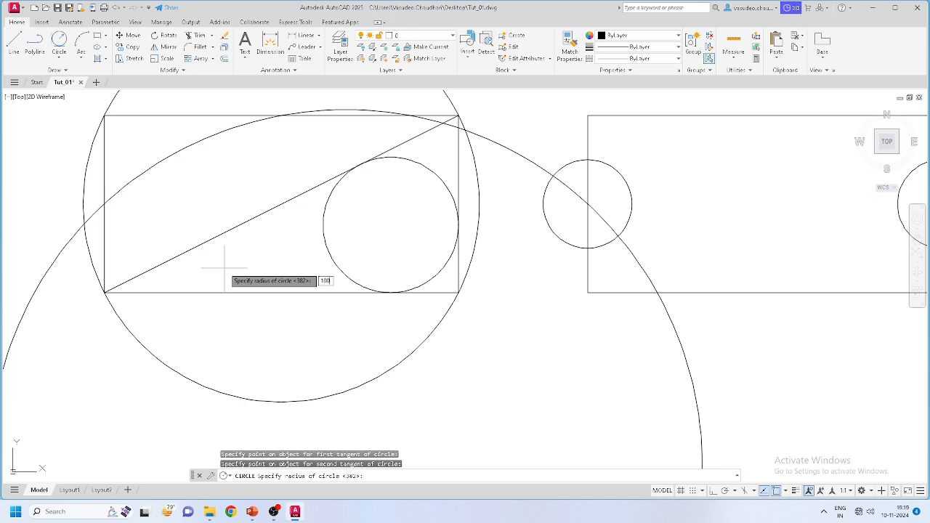
{"action": "type", "text": "100"}
{"action": "key", "text": "Return"}
{"action": "scroll", "coordinate": [106, 277], "scroll_direction": "up", "scroll_amount": 4}
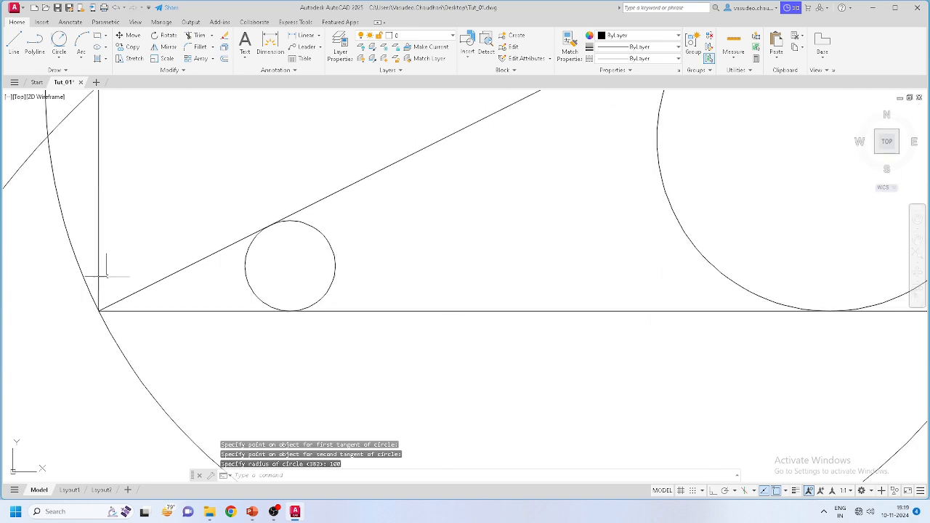
{"action": "scroll", "coordinate": [233, 286], "scroll_direction": "down", "scroll_amount": 4}
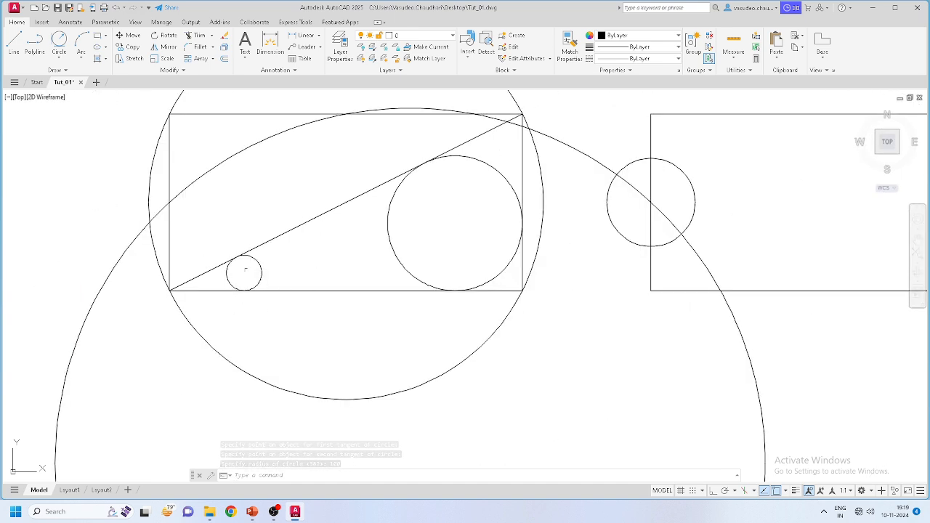
{"action": "scroll", "coordinate": [312, 347], "scroll_direction": "down", "scroll_amount": 5}
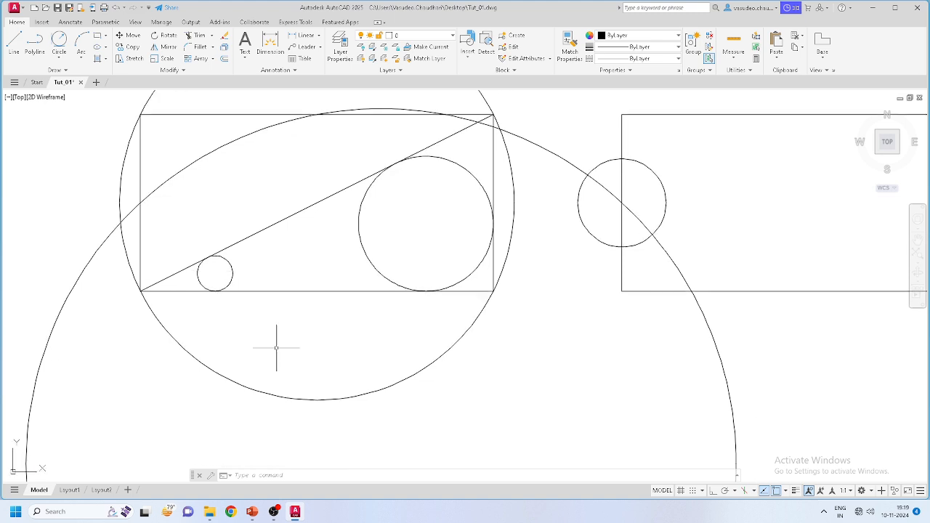
{"action": "scroll", "coordinate": [279, 279], "scroll_direction": "up", "scroll_amount": 3}
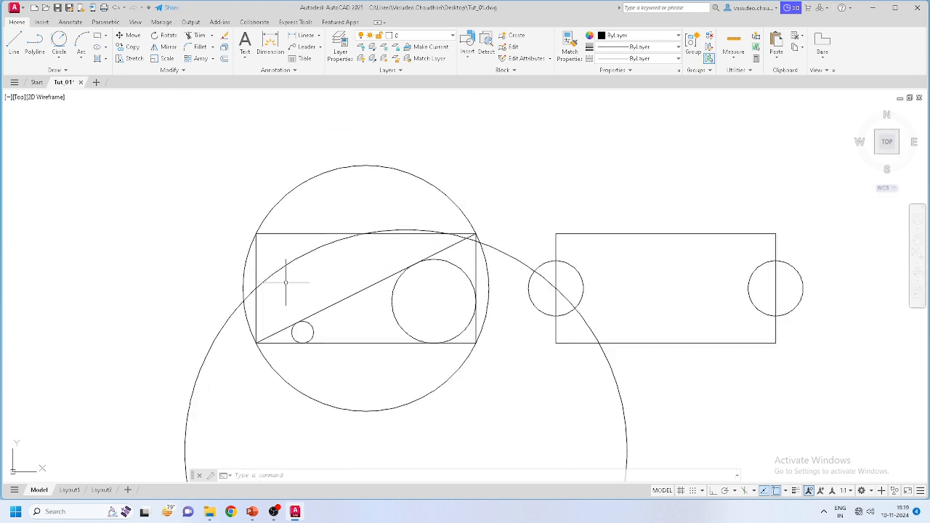
{"action": "scroll", "coordinate": [285, 284], "scroll_direction": "down", "scroll_amount": 2}
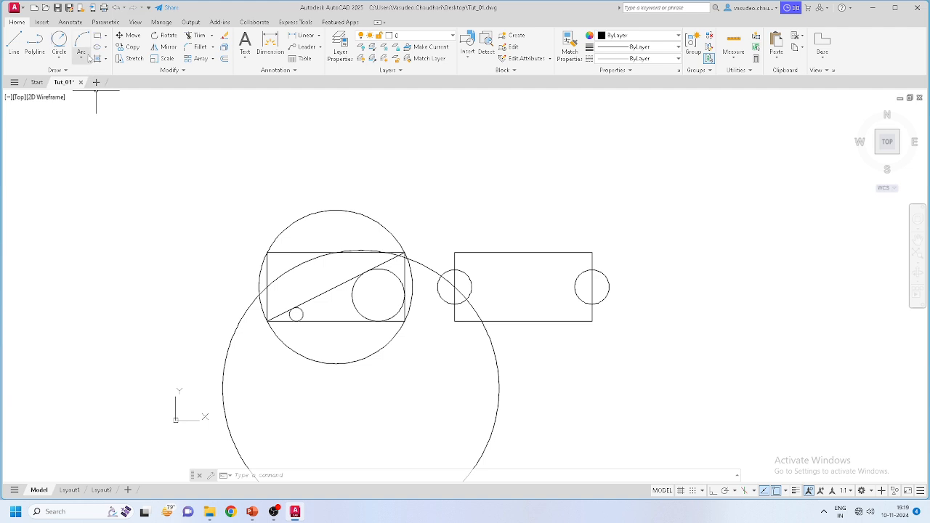
{"action": "left_click", "coordinate": [84, 63]}
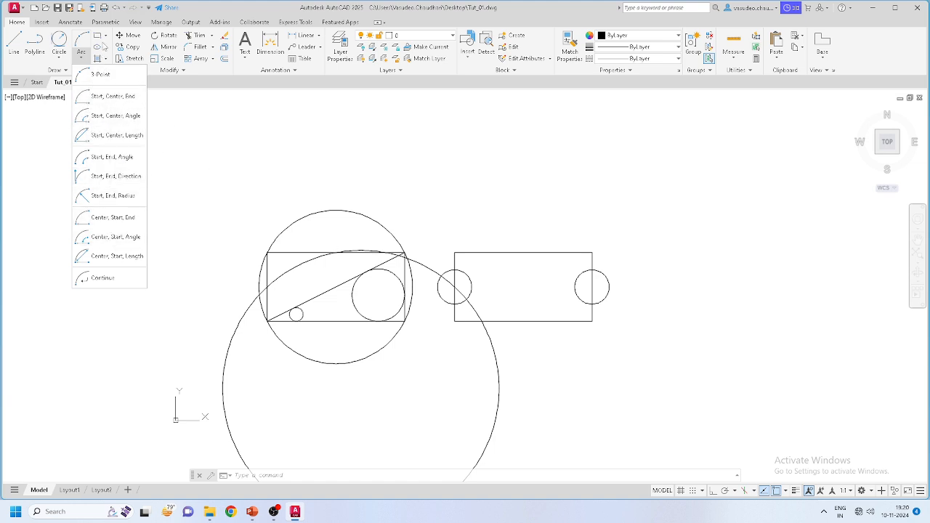
{"action": "left_click", "coordinate": [106, 36]}
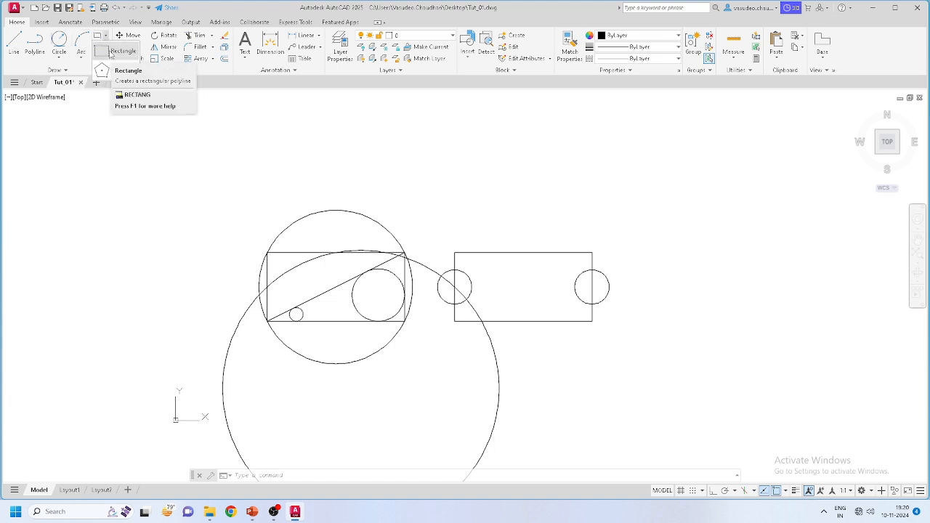
{"action": "left_click", "coordinate": [111, 53]}
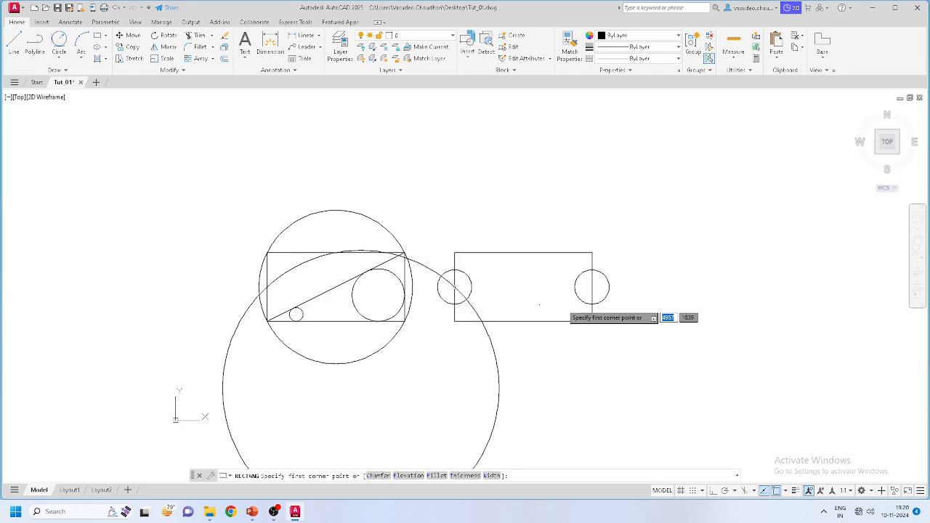
{"action": "scroll", "coordinate": [463, 211], "scroll_direction": "up", "scroll_amount": 5}
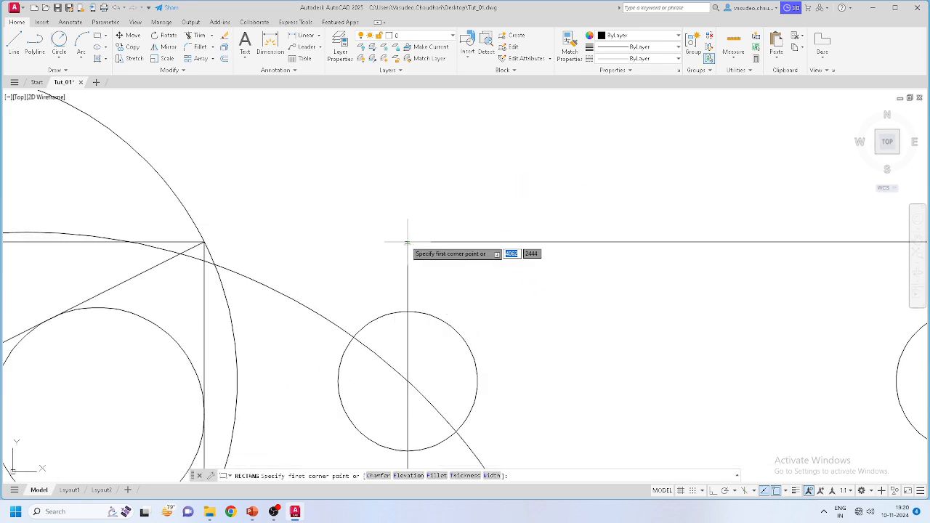
{"action": "scroll", "coordinate": [408, 242], "scroll_direction": "down", "scroll_amount": 6}
{"action": "key", "text": "Escape"}
{"action": "left_click", "coordinate": [352, 215]}
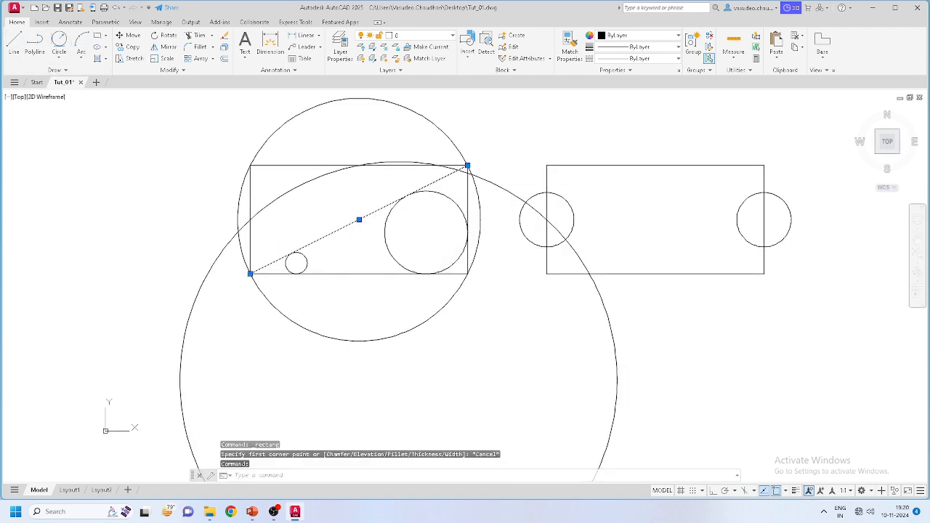
{"action": "left_click", "coordinate": [357, 220]}
{"action": "scroll", "coordinate": [218, 225], "scroll_direction": "down", "scroll_amount": 3}
{"action": "scroll", "coordinate": [546, 215], "scroll_direction": "up", "scroll_amount": 1}
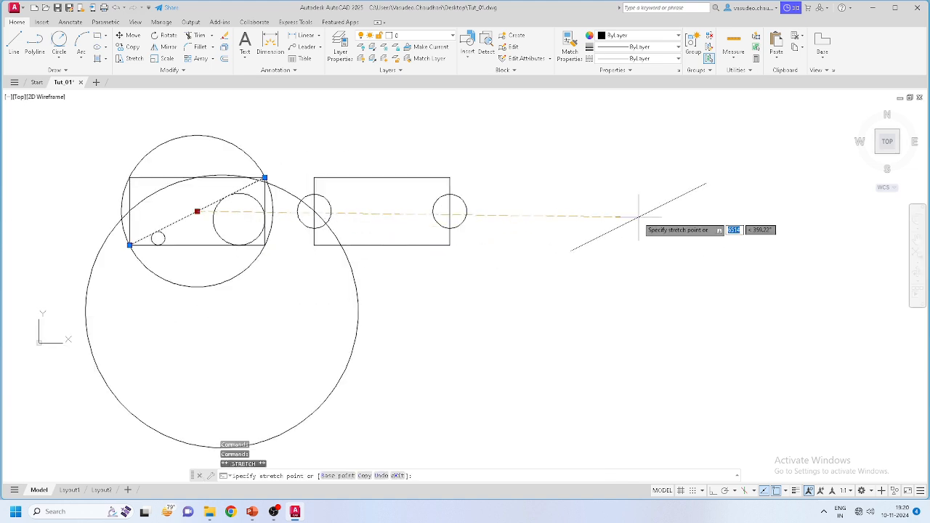
Step: Stretch the slanted line's midpoint grip to move the line to the right
{"action": "left_click", "coordinate": [639, 215]}
{"action": "key", "text": "Escape"}
{"action": "scroll", "coordinate": [644, 266], "scroll_direction": "up", "scroll_amount": 4}
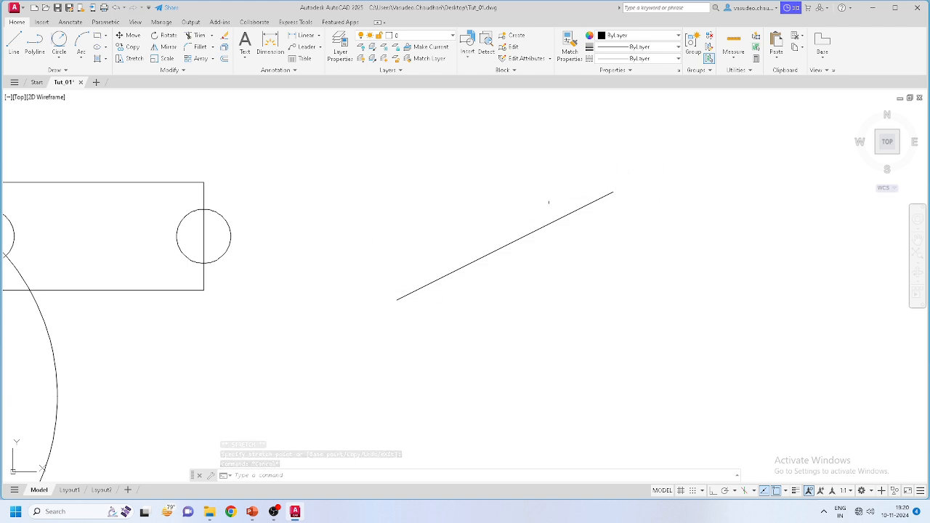
Step: Draw a rectangle whose opposite corners sit at the line's left and right endpoints
{"action": "left_click", "coordinate": [105, 37]}
{"action": "left_click", "coordinate": [105, 51]}
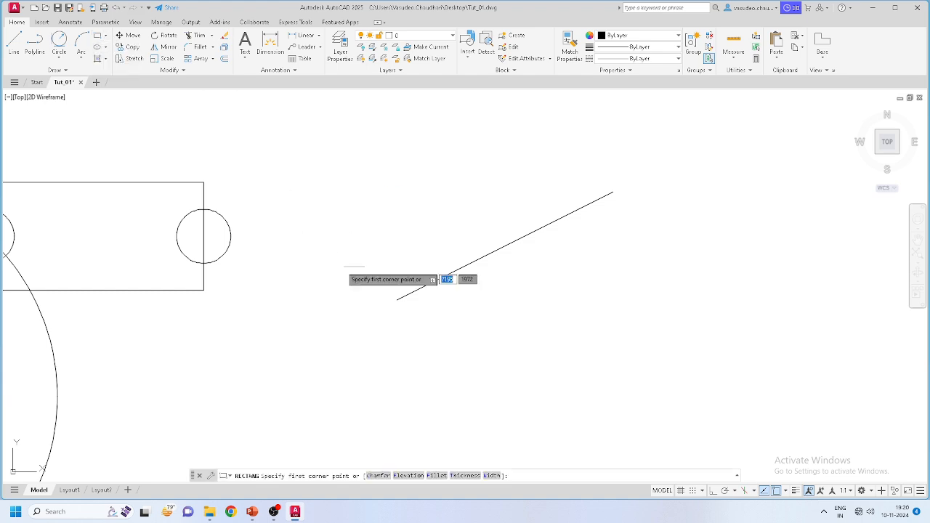
{"action": "left_click", "coordinate": [397, 299]}
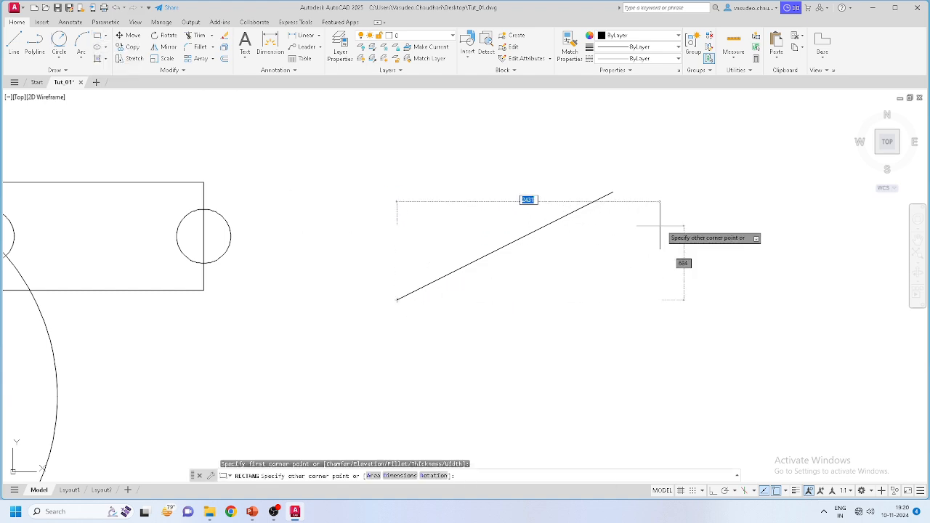
{"action": "left_click", "coordinate": [613, 192]}
{"action": "scroll", "coordinate": [629, 287], "scroll_direction": "down", "scroll_amount": 4}
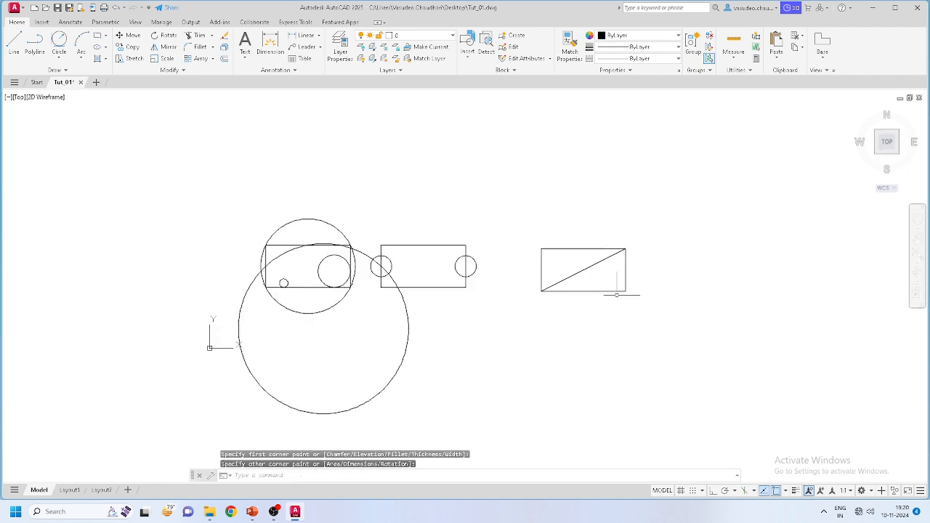
{"action": "scroll", "coordinate": [479, 275], "scroll_direction": "up", "scroll_amount": 2}
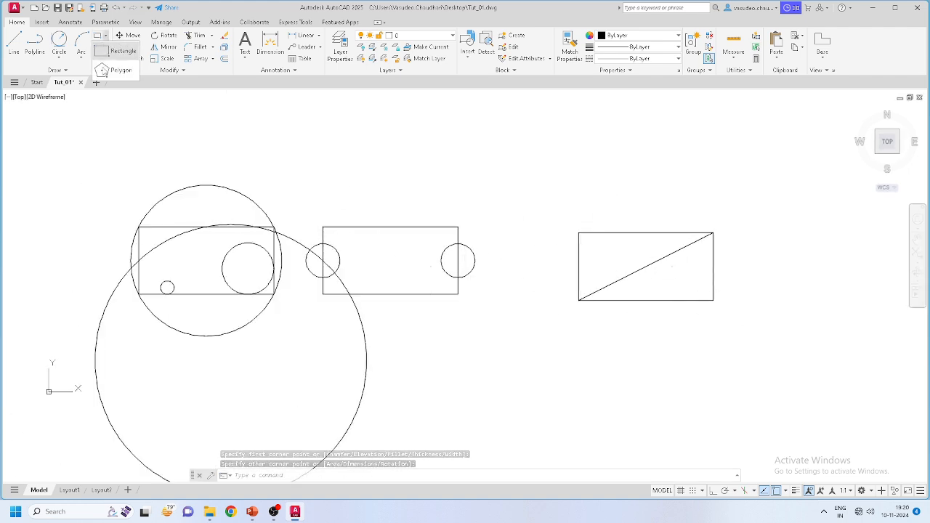
{"action": "left_click", "coordinate": [105, 35]}
Step: Draw a five-sided polygon inscribed in a radius-200 circle, centred right of the rectangle
{"action": "left_click", "coordinate": [110, 71]}
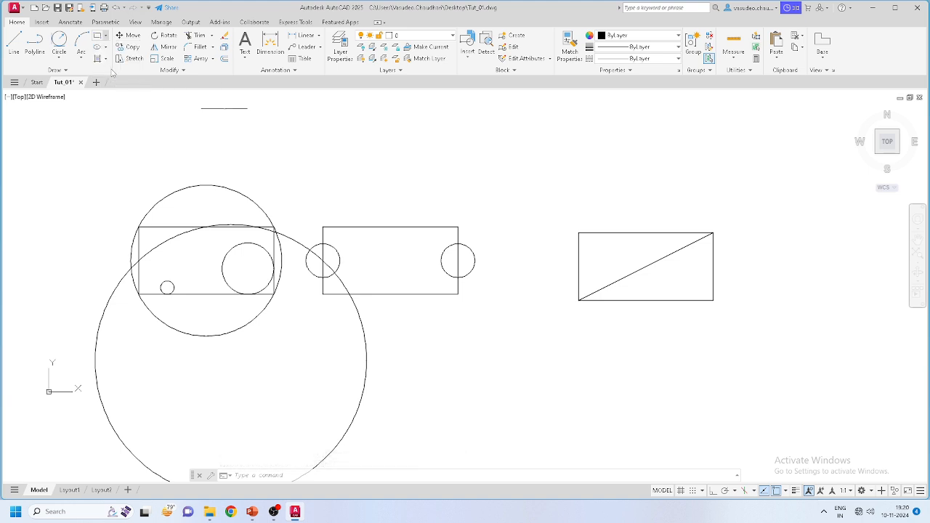
{"action": "middle_click_drag", "start_coordinate": [599, 298], "coordinate": [322, 272]}
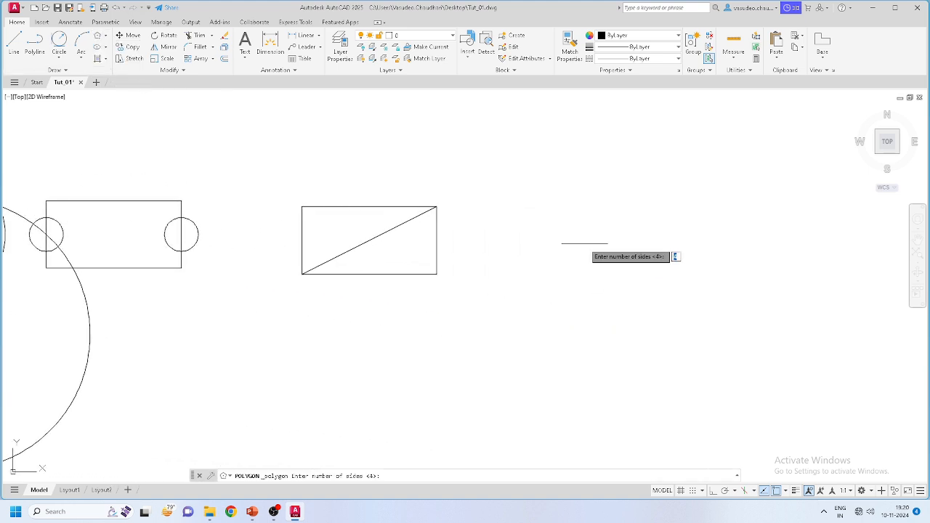
{"action": "middle_click_drag", "start_coordinate": [525, 244], "coordinate": [422, 235]}
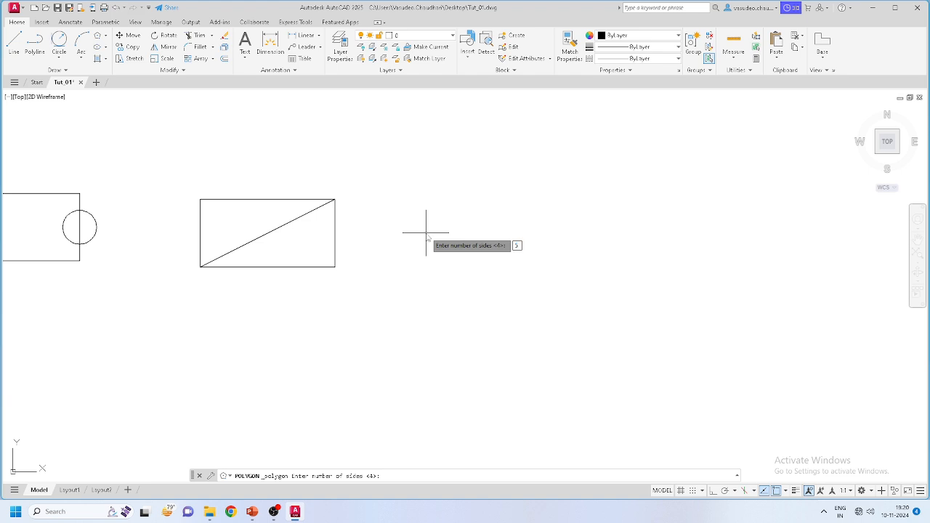
{"action": "key", "text": "Return"}
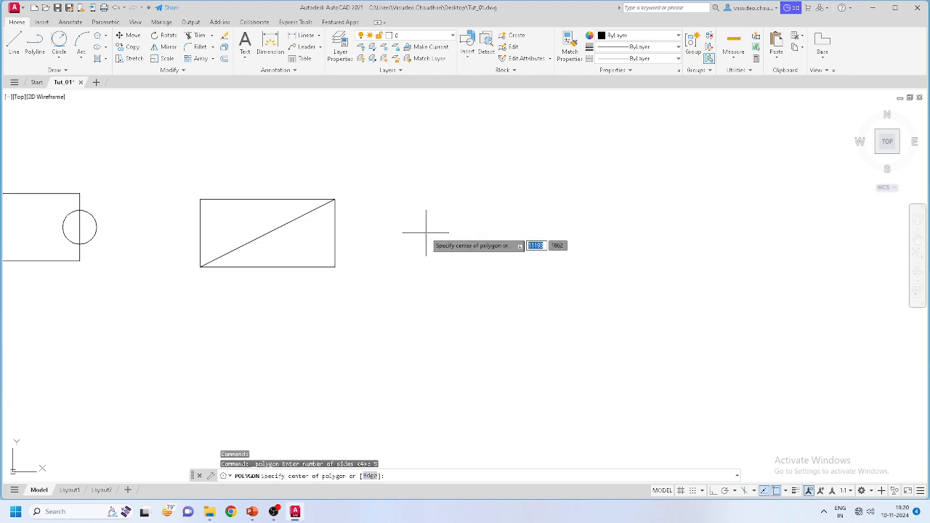
{"action": "mouse_move", "coordinate": [276, 515]}
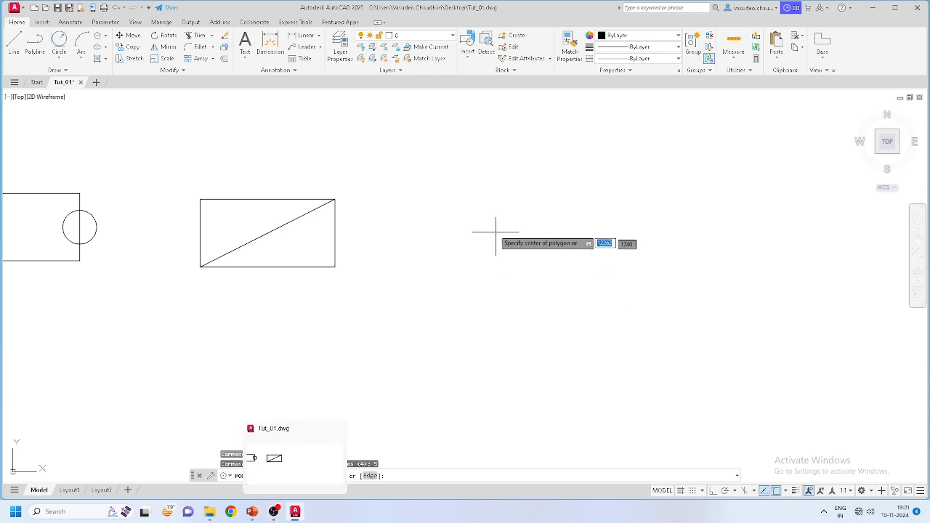
{"action": "left_click", "coordinate": [438, 229]}
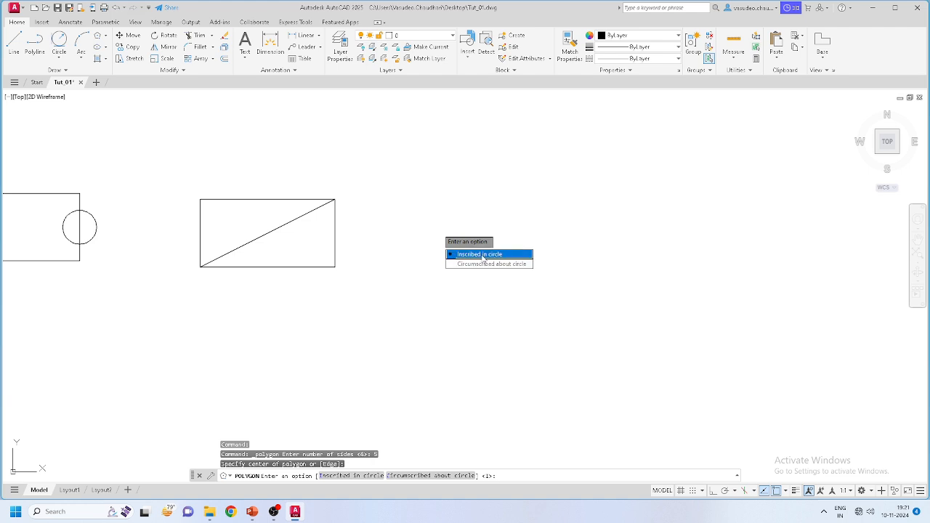
{"action": "left_click", "coordinate": [484, 256]}
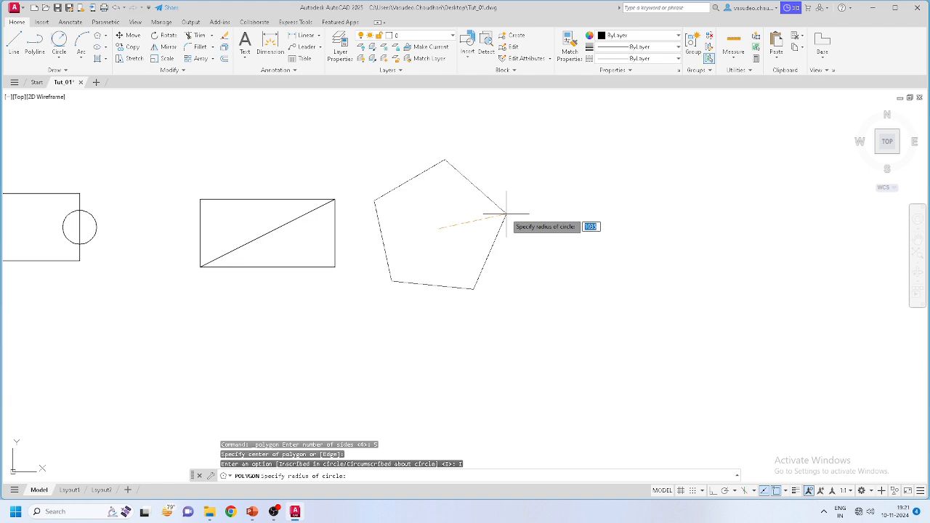
{"action": "type", "text": "20"}
{"action": "key", "text": "Return"}
Step: Pan and zoom the view around the new pentagon
{"action": "scroll", "coordinate": [465, 216], "scroll_direction": "up", "scroll_amount": 6}
{"action": "scroll", "coordinate": [377, 191], "scroll_direction": "down", "scroll_amount": 2}
{"action": "scroll", "coordinate": [375, 171], "scroll_direction": "up", "scroll_amount": 2}
{"action": "middle_click_drag", "start_coordinate": [448, 167], "coordinate": [443, 194]}
{"action": "scroll", "coordinate": [442, 174], "scroll_direction": "up", "scroll_amount": 2}
{"action": "scroll", "coordinate": [442, 174], "scroll_direction": "down", "scroll_amount": 2}
{"action": "middle_click_drag", "start_coordinate": [444, 227], "coordinate": [444, 241]}
{"action": "scroll", "coordinate": [444, 240], "scroll_direction": "down", "scroll_amount": 3}
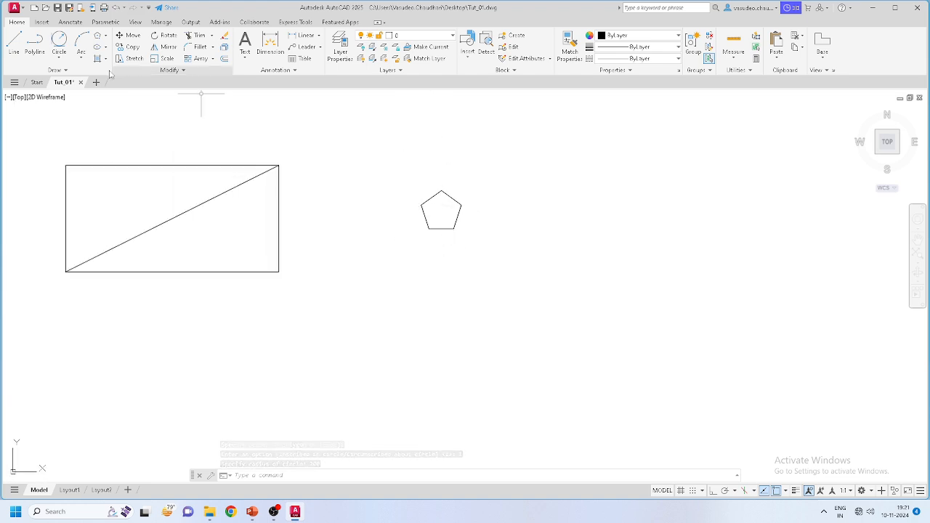
{"action": "left_click", "coordinate": [97, 36]}
Step: Draw a six-sided polygon circumscribed about a radius-250 circle, right of the pentagon
{"action": "middle_click_drag", "start_coordinate": [560, 201], "coordinate": [438, 206]}
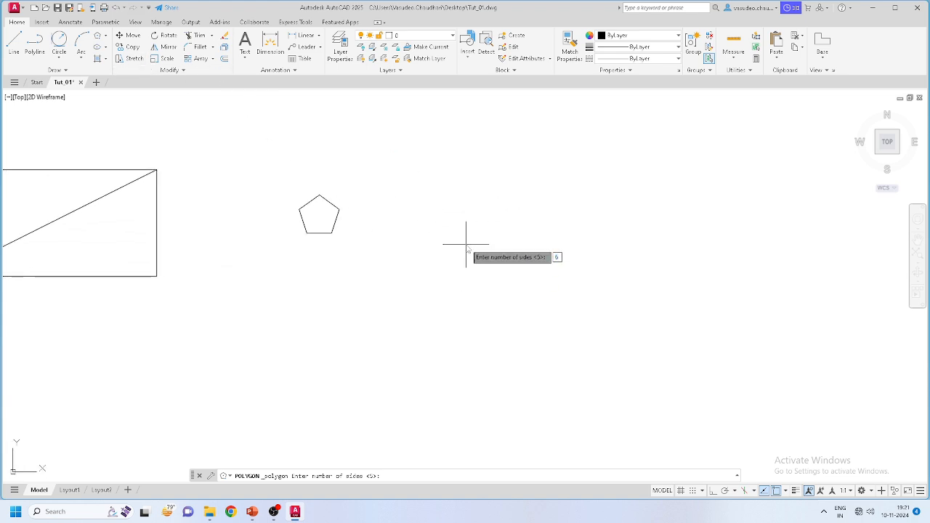
{"action": "type", "text": "6"}
{"action": "key", "text": "Return"}
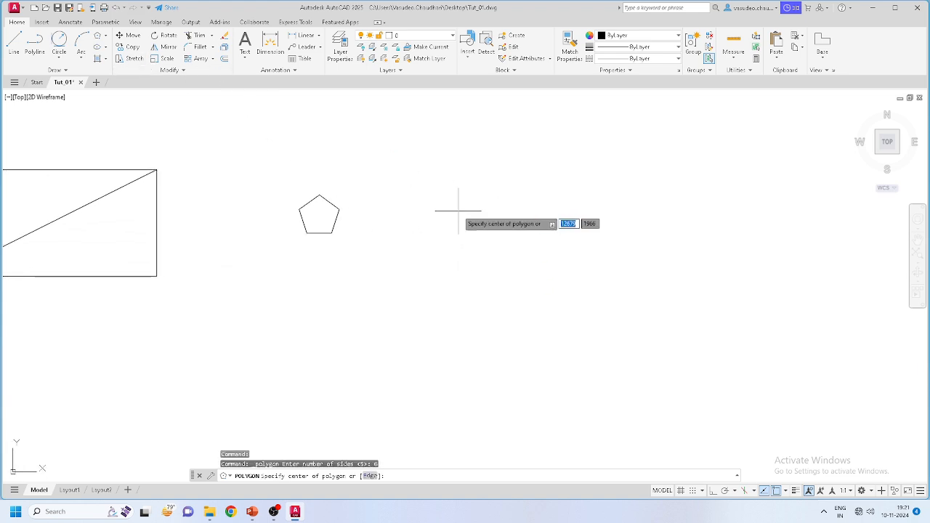
{"action": "left_click", "coordinate": [454, 211]}
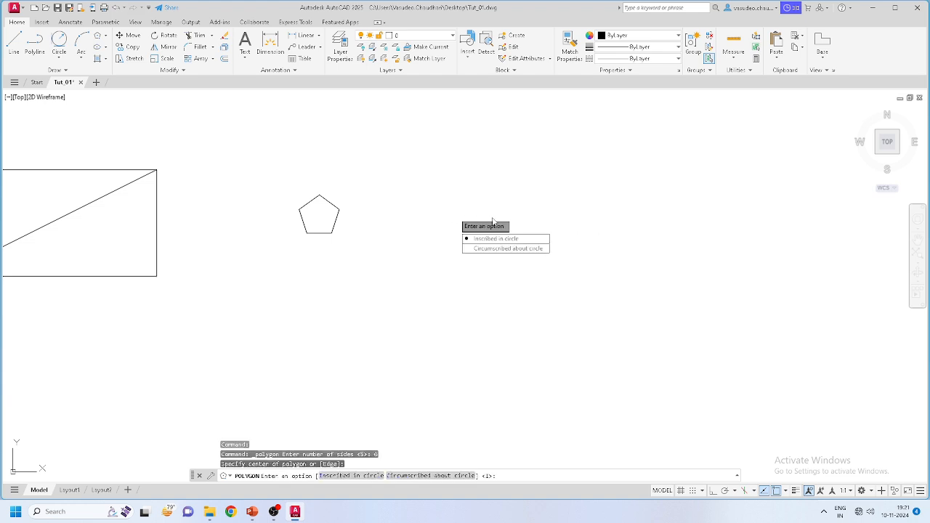
{"action": "left_click", "coordinate": [515, 250]}
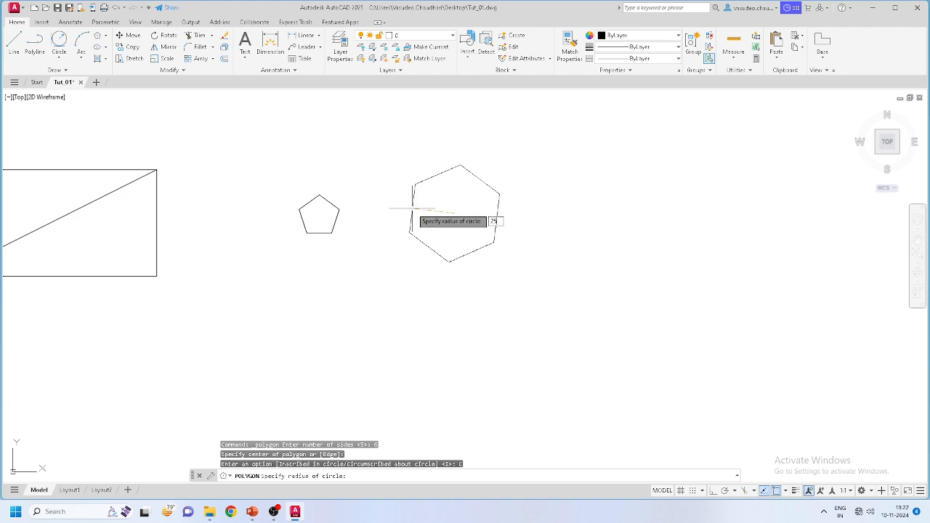
{"action": "key", "text": "Return"}
Step: Pan the view so the pentagon and hexagon are centred
{"action": "scroll", "coordinate": [473, 191], "scroll_direction": "up", "scroll_amount": 3}
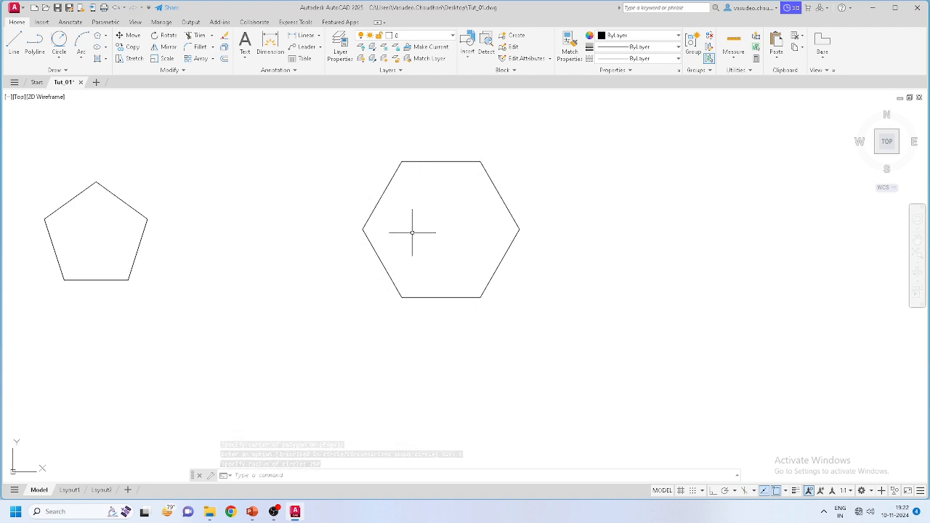
{"action": "middle_click_drag", "start_coordinate": [489, 245], "coordinate": [550, 245]}
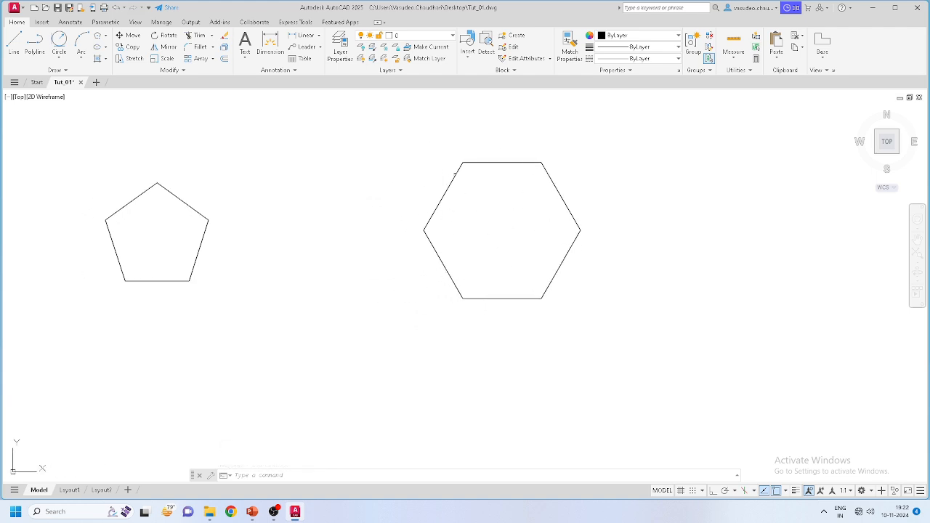
{"action": "middle_click_drag", "start_coordinate": [517, 230], "coordinate": [681, 218]}
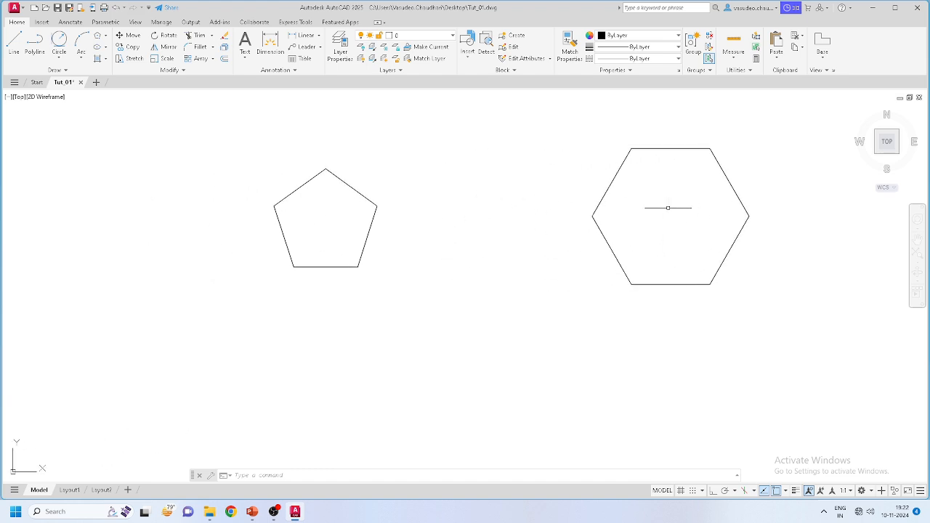
{"action": "middle_click_drag", "start_coordinate": [325, 216], "coordinate": [380, 216]}
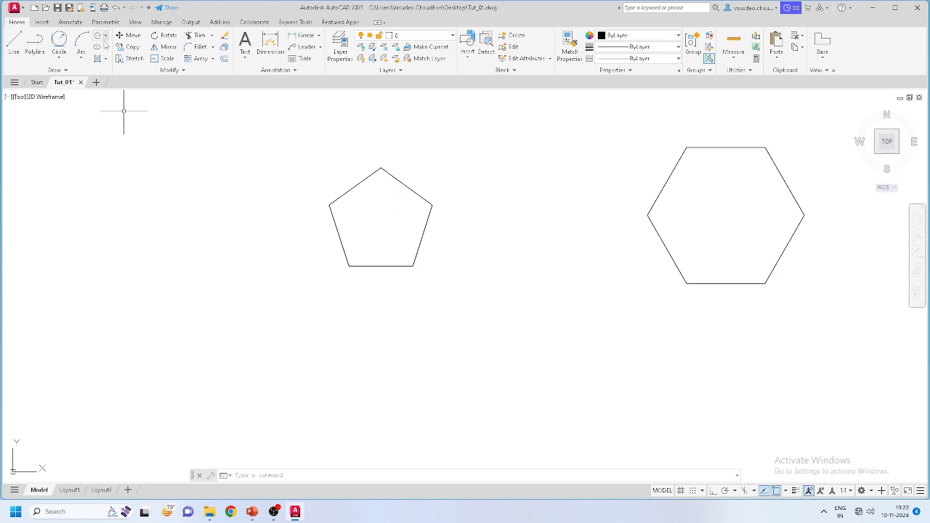
{"action": "left_click", "coordinate": [106, 59]}
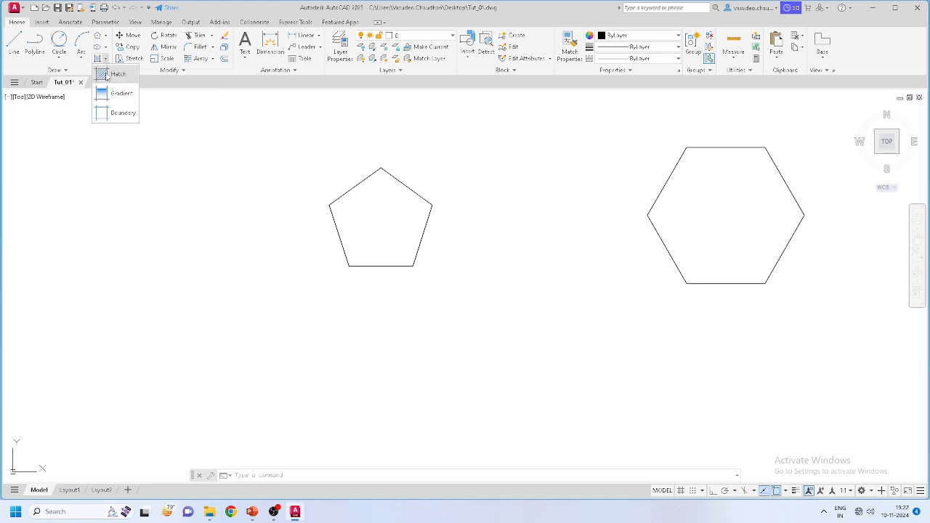
Step: Hatch the pentagon's interior with the AR-CONC concrete pattern chosen from the pattern gallery
{"action": "left_click", "coordinate": [108, 75]}
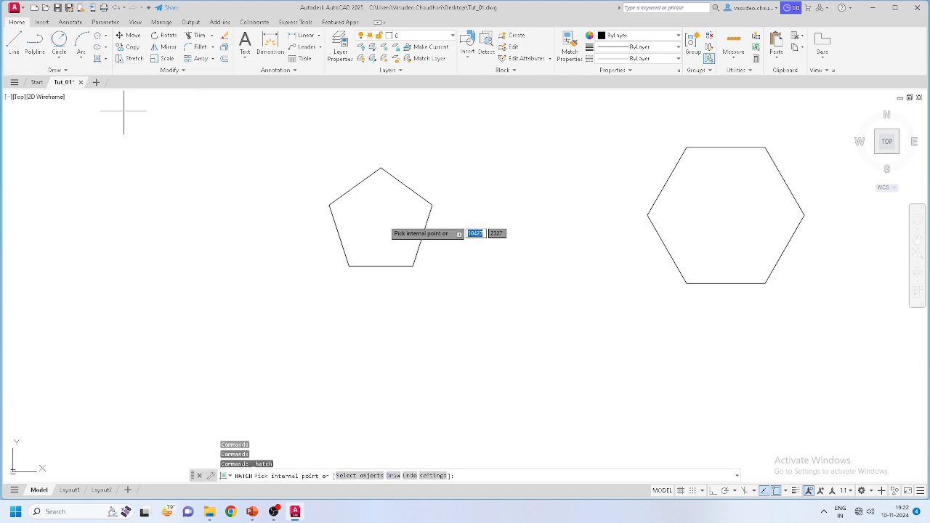
{"action": "left_click", "coordinate": [380, 216]}
{"action": "scroll", "coordinate": [378, 218], "scroll_direction": "up", "scroll_amount": 4}
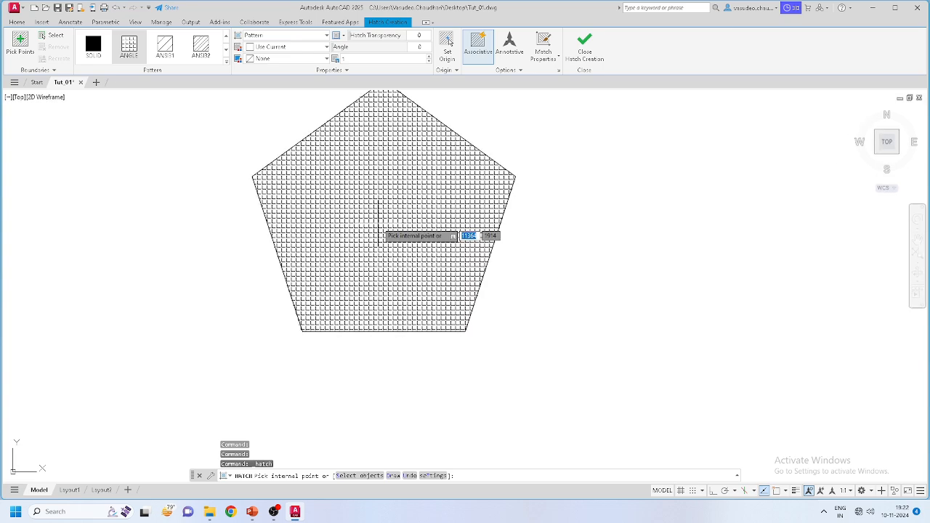
{"action": "scroll", "coordinate": [378, 236], "scroll_direction": "down", "scroll_amount": 2}
{"action": "scroll", "coordinate": [381, 238], "scroll_direction": "down", "scroll_amount": 2}
{"action": "scroll", "coordinate": [380, 237], "scroll_direction": "up", "scroll_amount": 2}
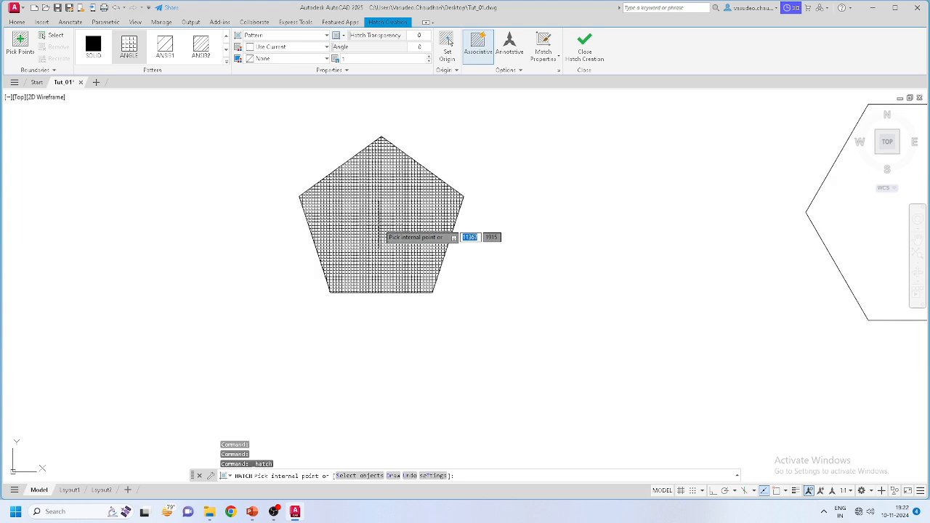
{"action": "left_click", "coordinate": [226, 65]}
{"action": "scroll", "coordinate": [204, 135], "scroll_direction": "down", "scroll_amount": 1}
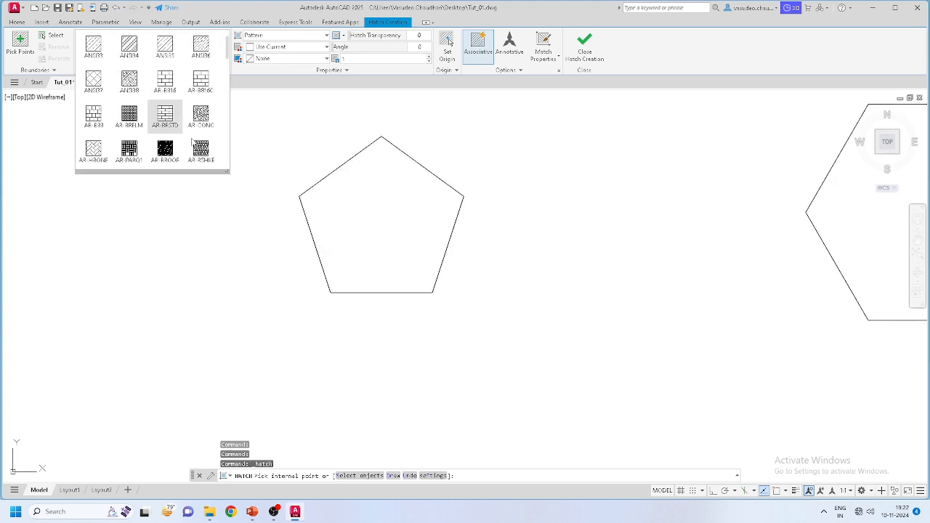
{"action": "left_click", "coordinate": [201, 119]}
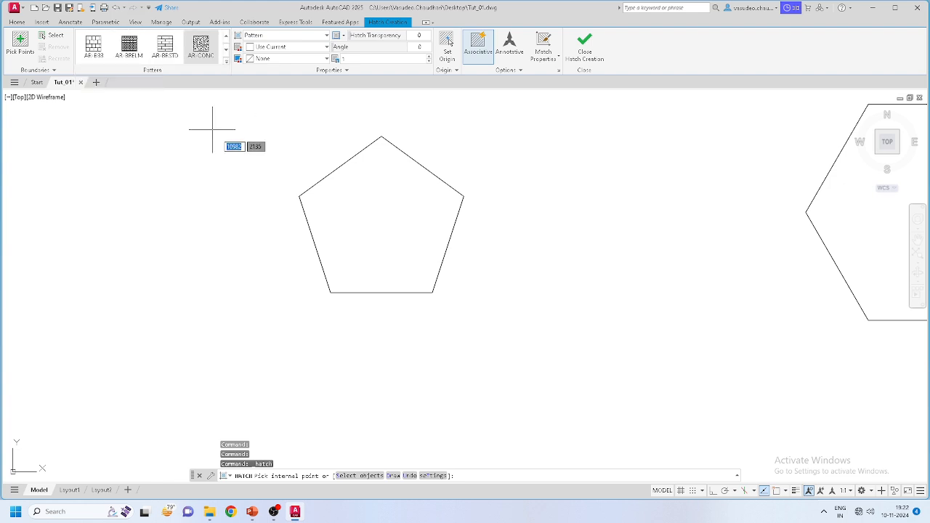
{"action": "left_click", "coordinate": [377, 215]}
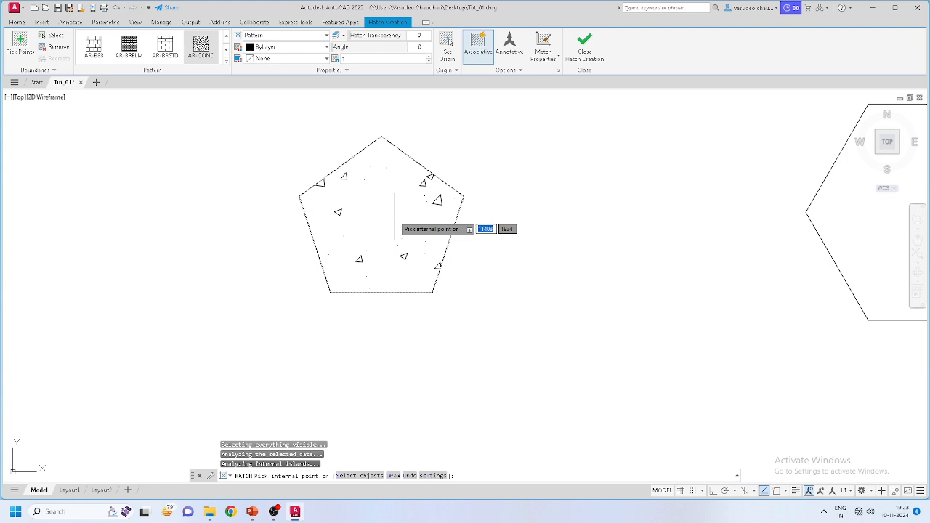
{"action": "key", "text": "Return"}
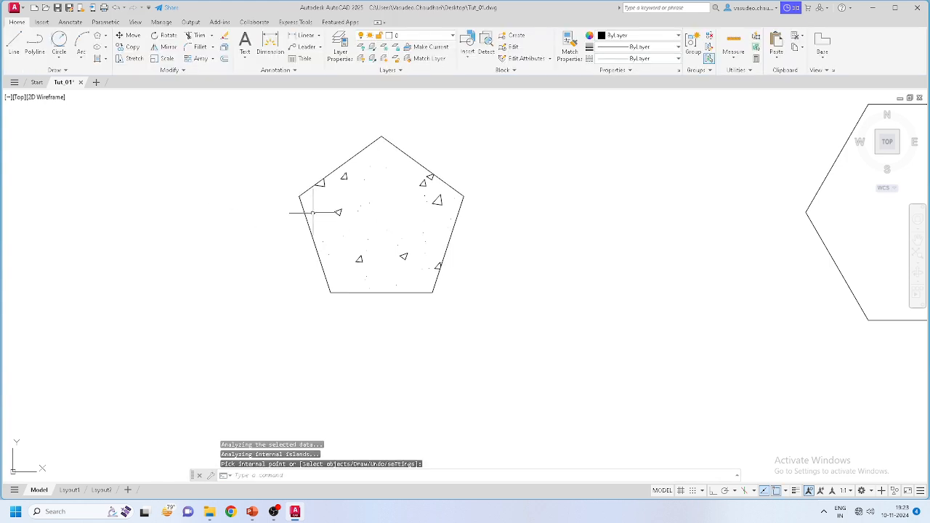
Step: Start a new hatch and browse the pattern gallery, then cancel it
{"action": "left_click", "coordinate": [106, 58]}
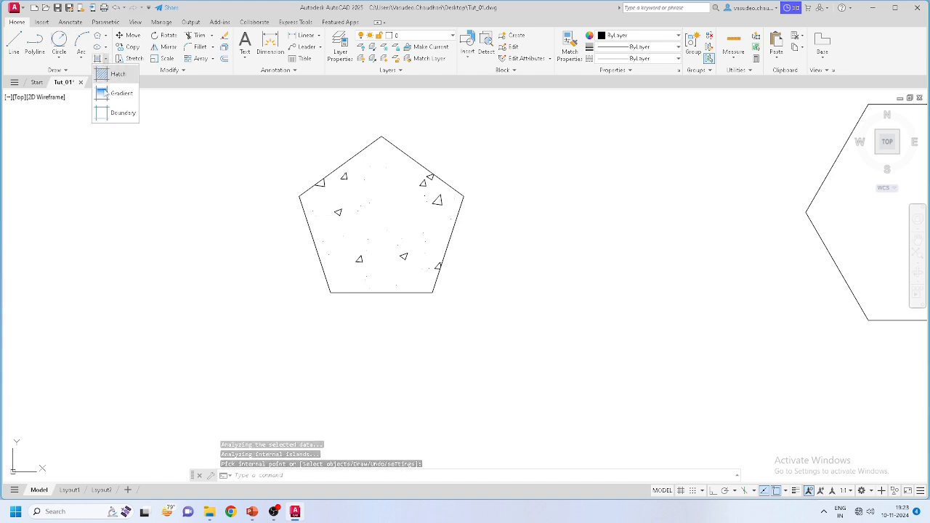
{"action": "left_click", "coordinate": [117, 76]}
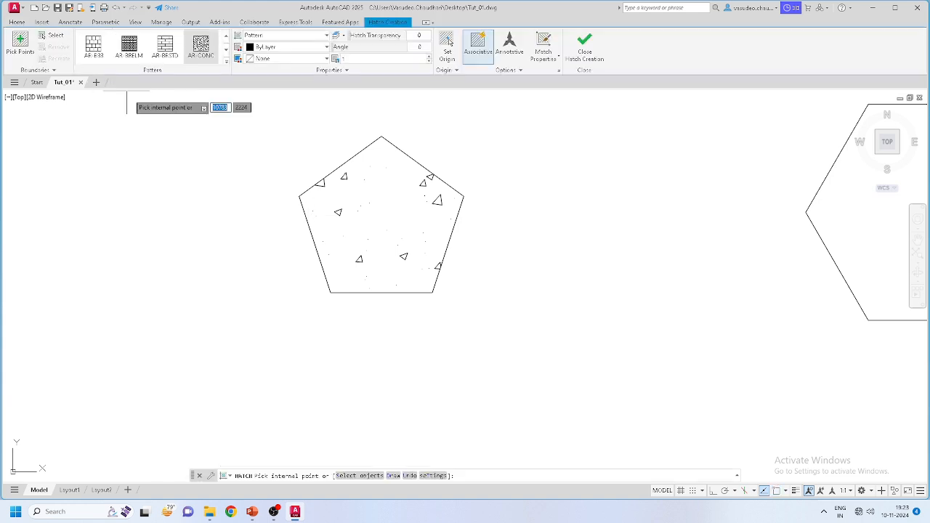
{"action": "left_click", "coordinate": [226, 65]}
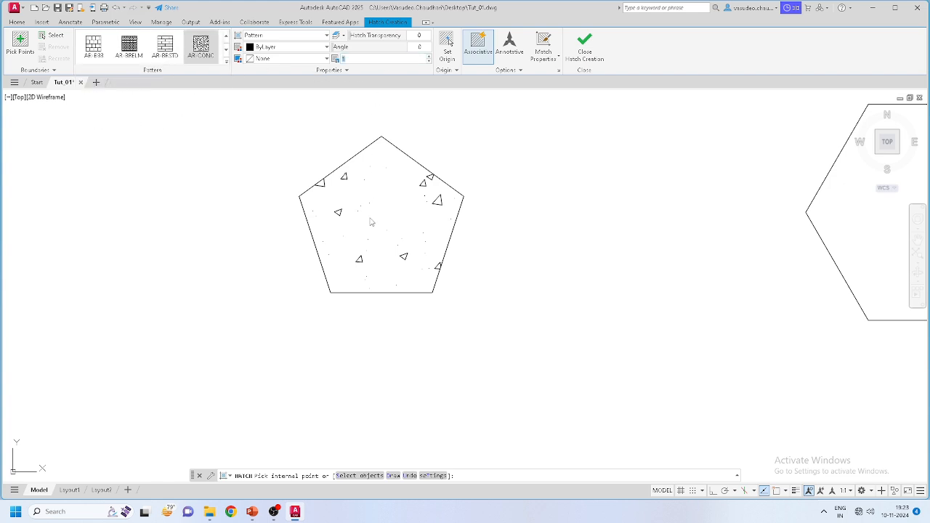
{"action": "key", "text": "Escape"}
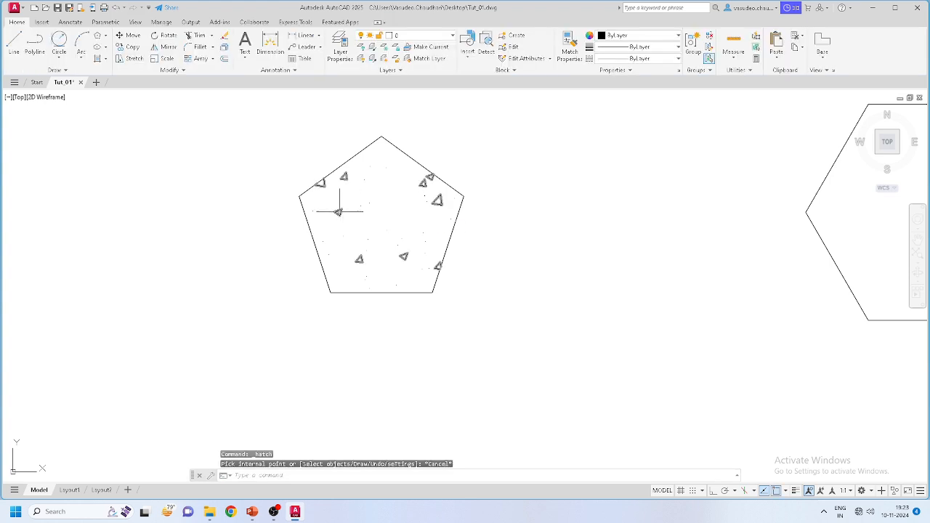
Step: Select the pentagon's AR-CONC hatch and set its scale to 0.1
{"action": "left_click", "coordinate": [340, 211]}
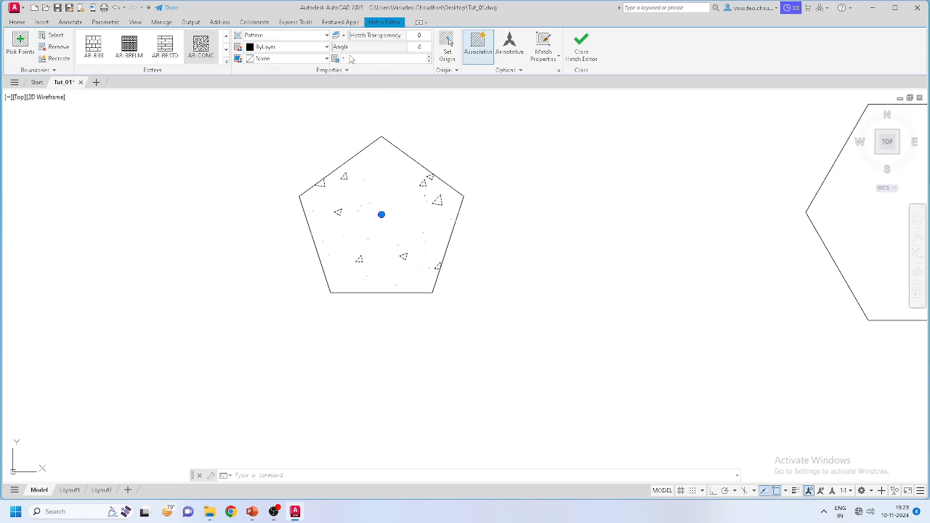
{"action": "left_click_drag", "start_coordinate": [398, 59], "coordinate": [291, 66]}
{"action": "type", "text": "0.1"}
{"action": "key", "text": "Return"}
{"action": "scroll", "coordinate": [336, 193], "scroll_direction": "up", "scroll_amount": 4}
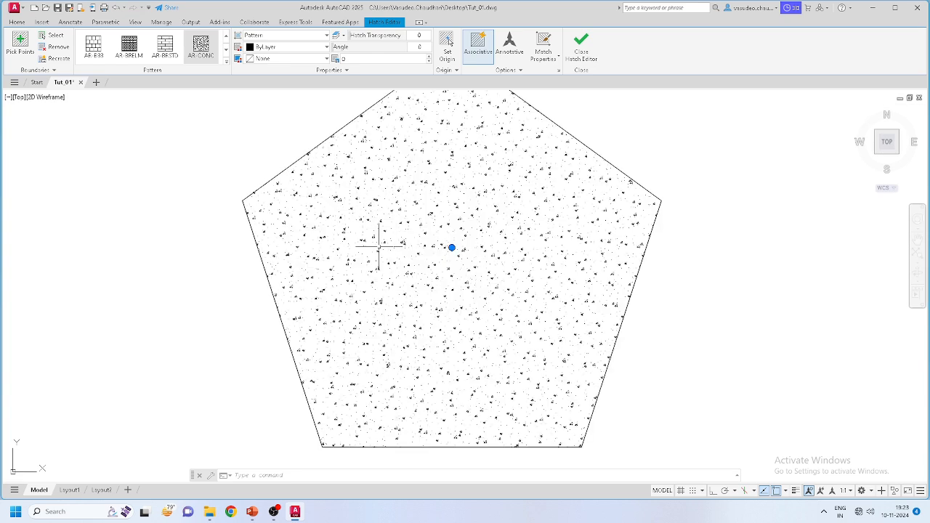
{"action": "scroll", "coordinate": [426, 246], "scroll_direction": "down", "scroll_amount": 2}
{"action": "scroll", "coordinate": [426, 222], "scroll_direction": "up", "scroll_amount": 4}
{"action": "scroll", "coordinate": [430, 225], "scroll_direction": "down", "scroll_amount": 4}
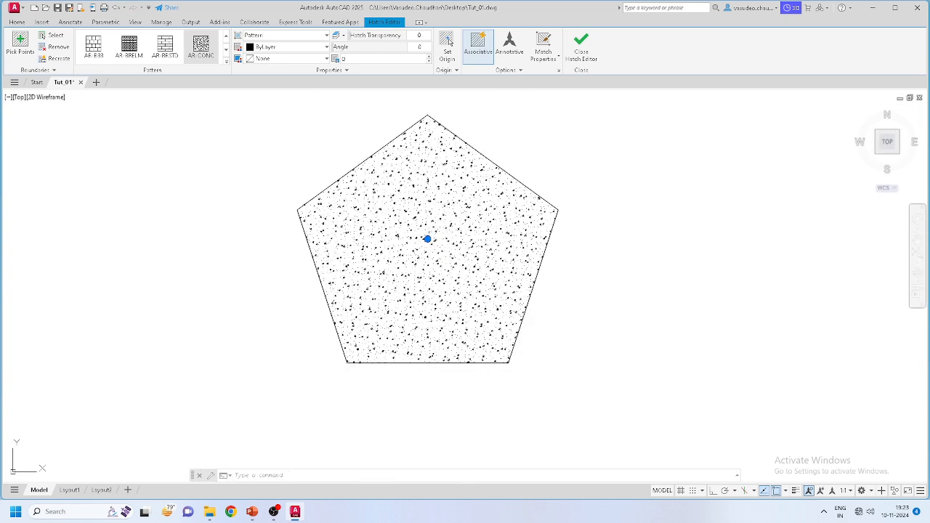
{"action": "scroll", "coordinate": [446, 249], "scroll_direction": "down", "scroll_amount": 4}
{"action": "scroll", "coordinate": [455, 255], "scroll_direction": "up", "scroll_amount": 2}
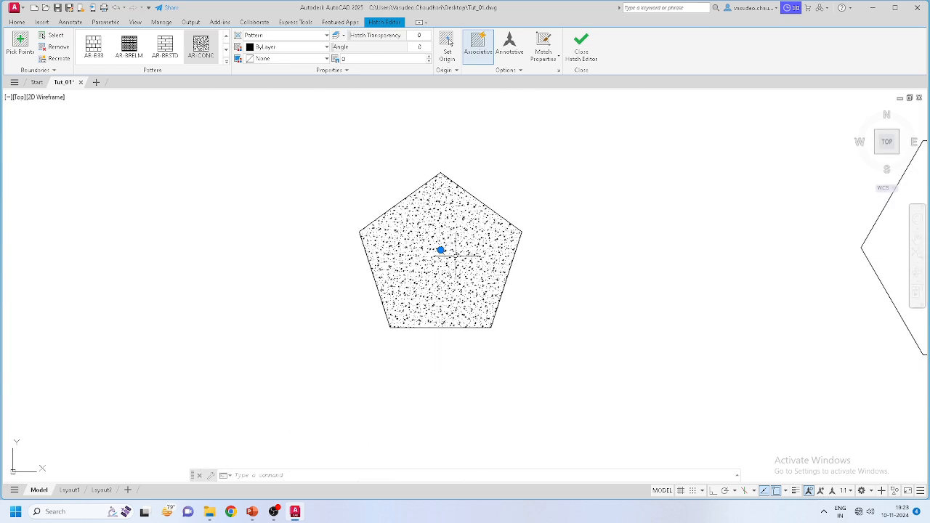
{"action": "scroll", "coordinate": [455, 256], "scroll_direction": "up", "scroll_amount": 2}
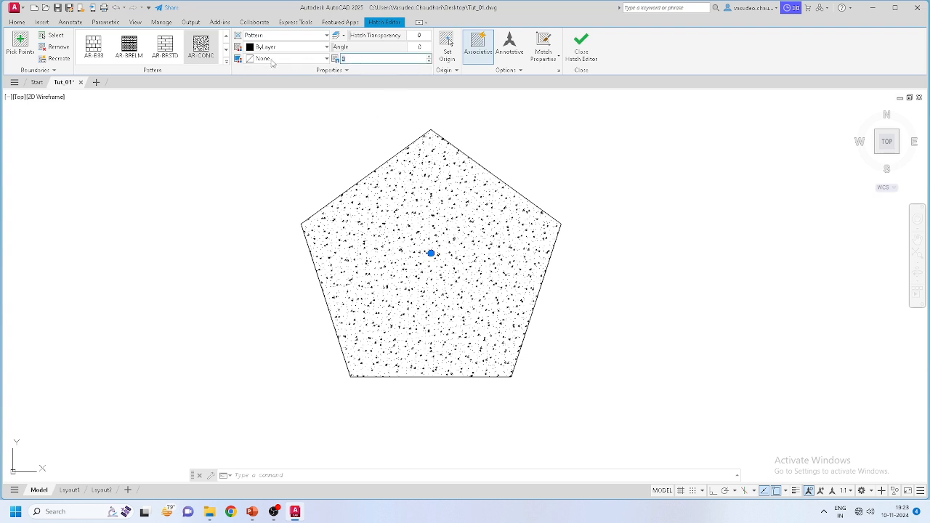
Step: Change the hatch scale to 2 and finish editing the hatch
{"action": "type", "text": "2"}
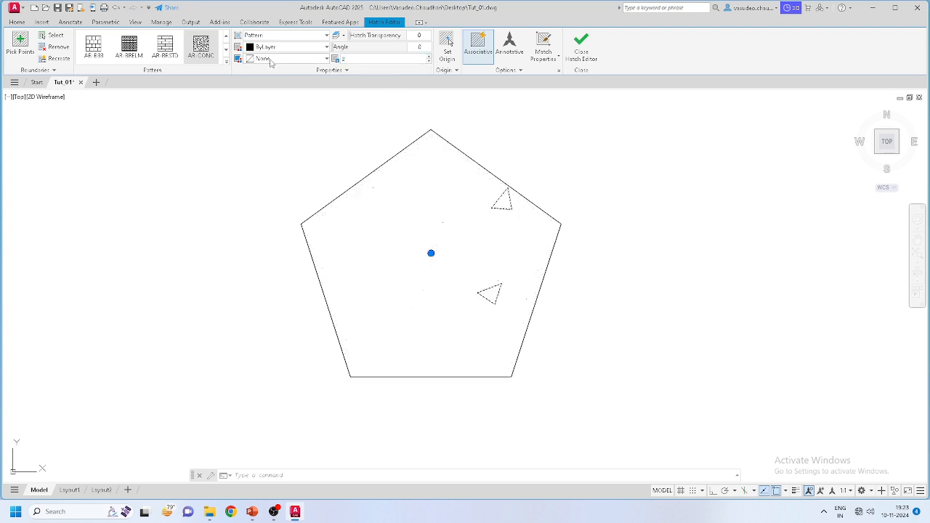
{"action": "scroll", "coordinate": [247, 109], "scroll_direction": "down", "scroll_amount": 2}
{"action": "scroll", "coordinate": [418, 186], "scroll_direction": "up", "scroll_amount": 2}
{"action": "scroll", "coordinate": [415, 176], "scroll_direction": "down", "scroll_amount": 3}
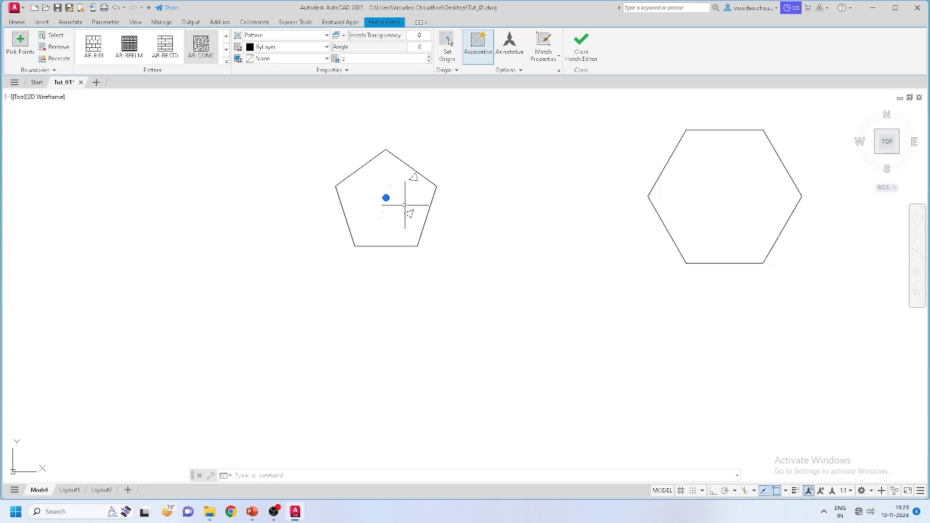
{"action": "key", "text": "Escape"}
{"action": "scroll", "coordinate": [301, 236], "scroll_direction": "down", "scroll_amount": 2}
Step: Start a hatch and browse the fill pattern gallery without applying it
{"action": "left_click", "coordinate": [97, 47]}
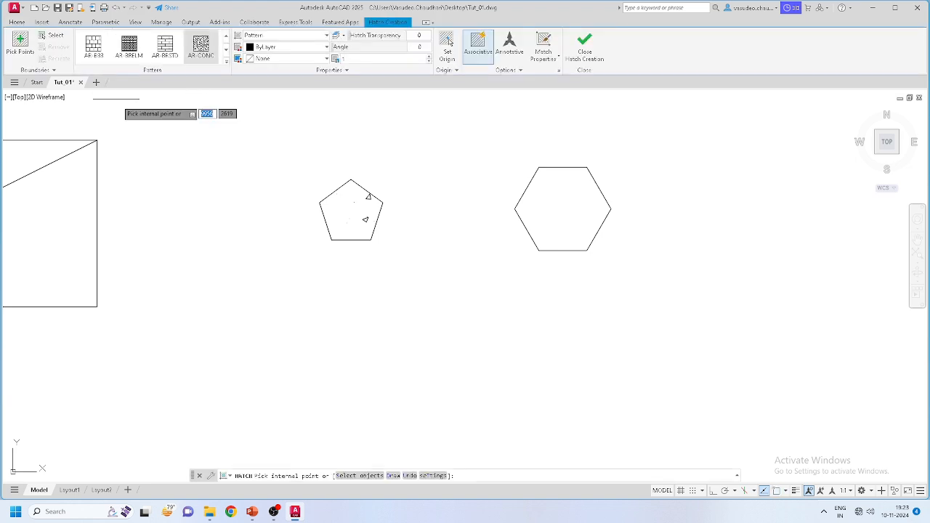
{"action": "key", "text": "Escape"}
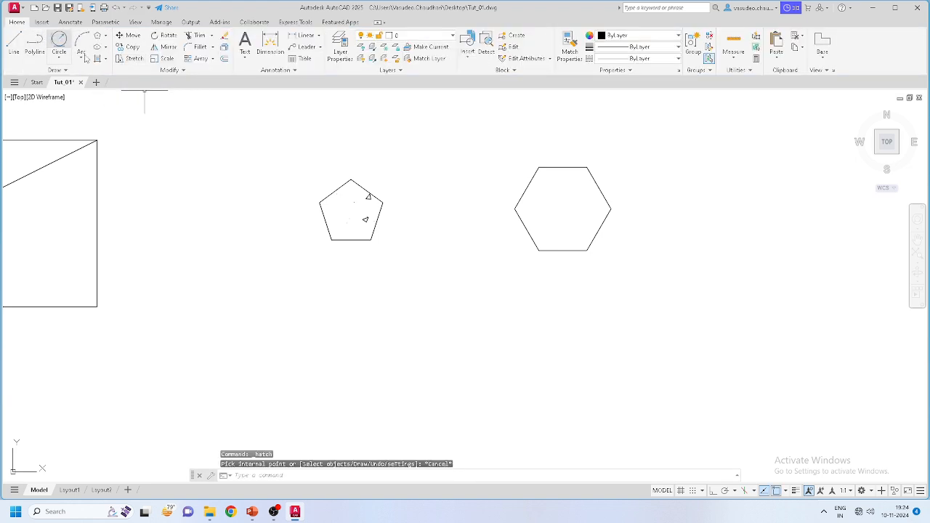
{"action": "left_click", "coordinate": [105, 59]}
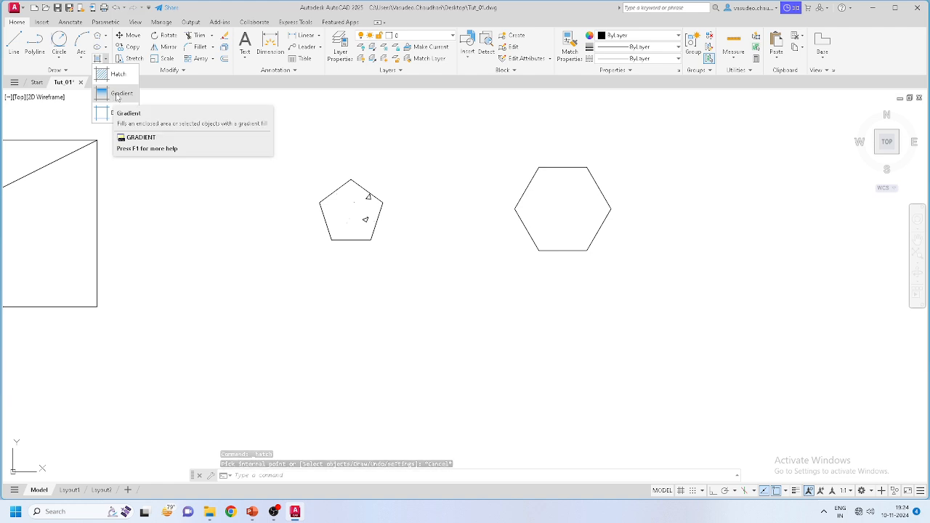
{"action": "left_click", "coordinate": [112, 73]}
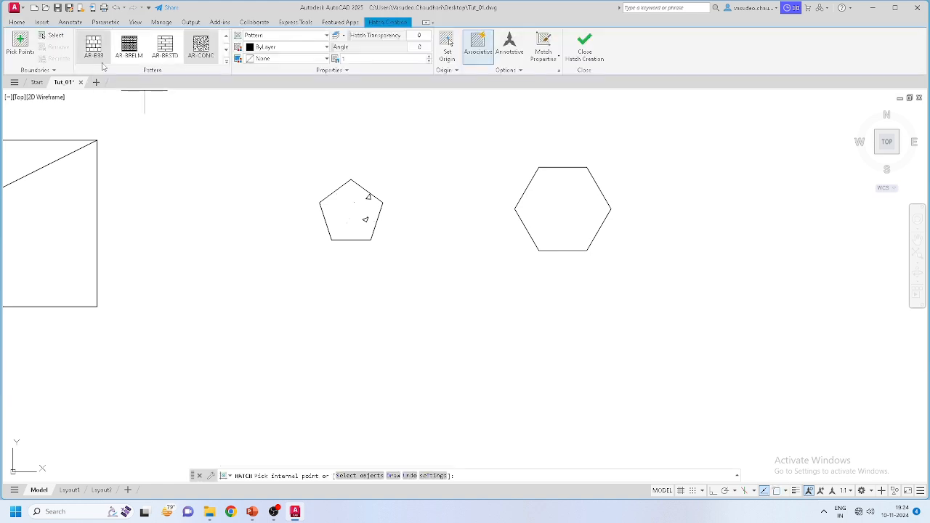
{"action": "left_click", "coordinate": [226, 64]}
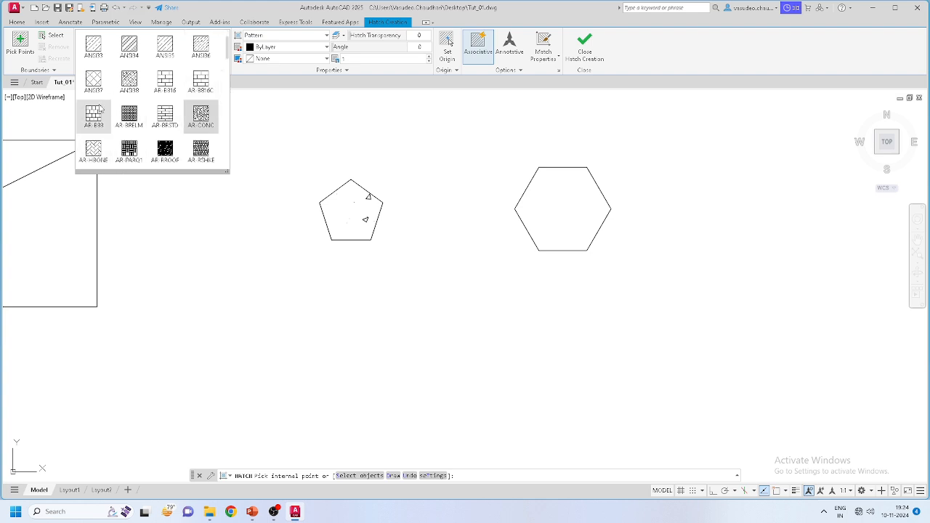
{"action": "scroll", "coordinate": [172, 88], "scroll_direction": "down", "scroll_amount": 5}
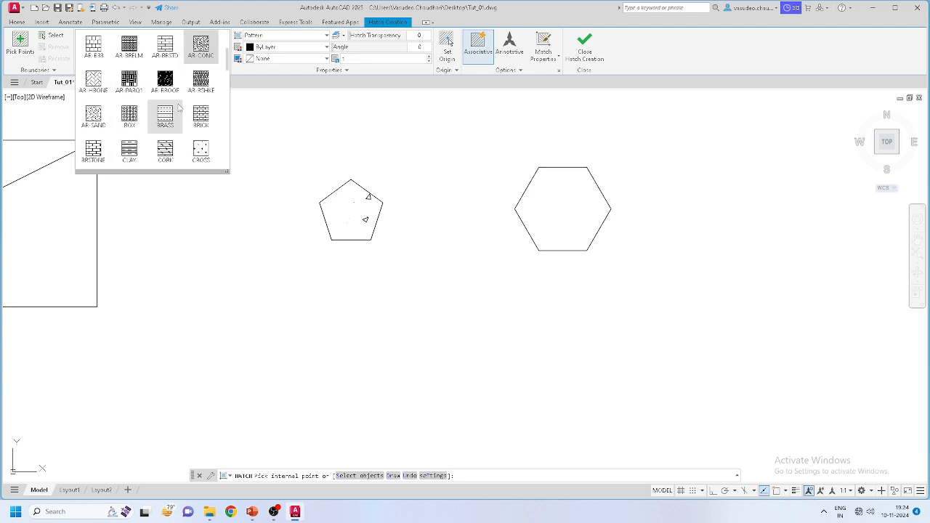
{"action": "scroll", "coordinate": [145, 131], "scroll_direction": "up", "scroll_amount": 5}
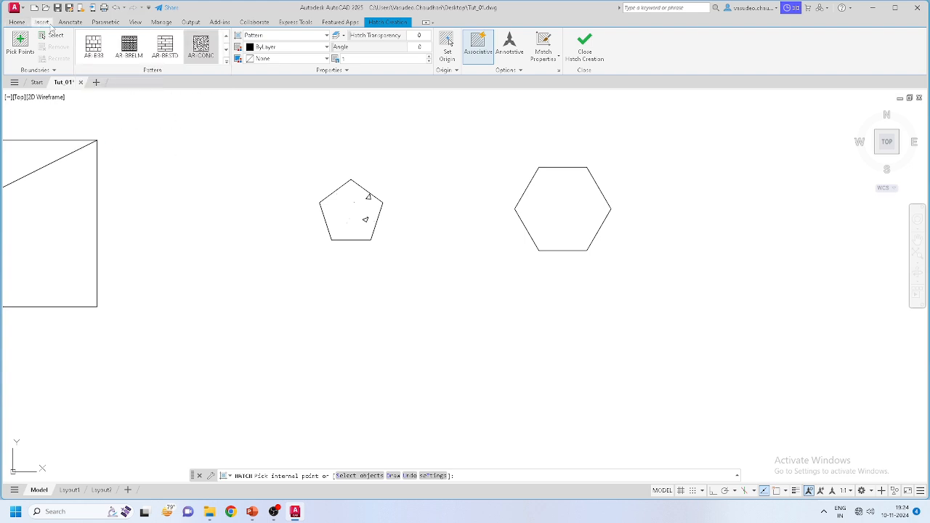
{"action": "left_click", "coordinate": [16, 22]}
Step: Preview a default linear gradient inside the hexagon, then cancel it
{"action": "left_click", "coordinate": [106, 59]}
{"action": "left_click", "coordinate": [111, 99]}
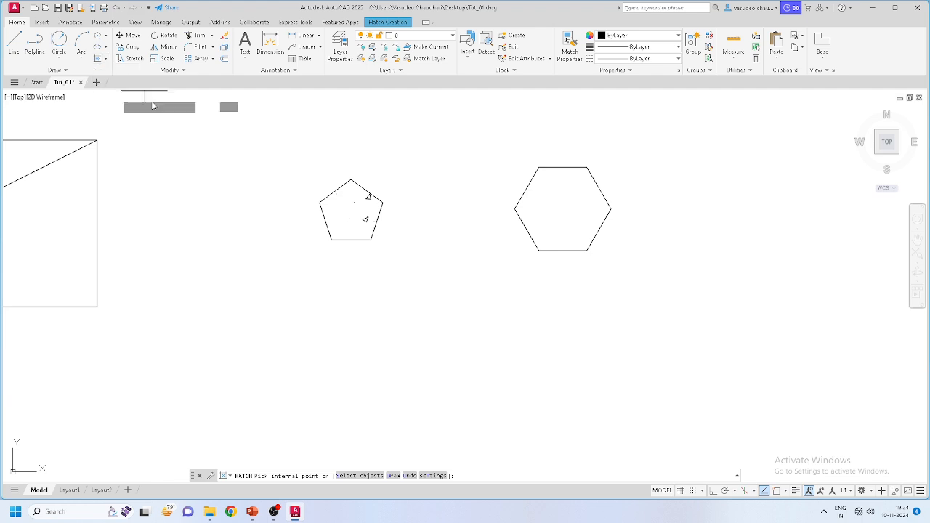
{"action": "scroll", "coordinate": [602, 208], "scroll_direction": "up", "scroll_amount": 2}
{"action": "scroll", "coordinate": [601, 209], "scroll_direction": "up", "scroll_amount": 2}
{"action": "scroll", "coordinate": [464, 210], "scroll_direction": "down", "scroll_amount": 2}
{"action": "left_click", "coordinate": [478, 196]}
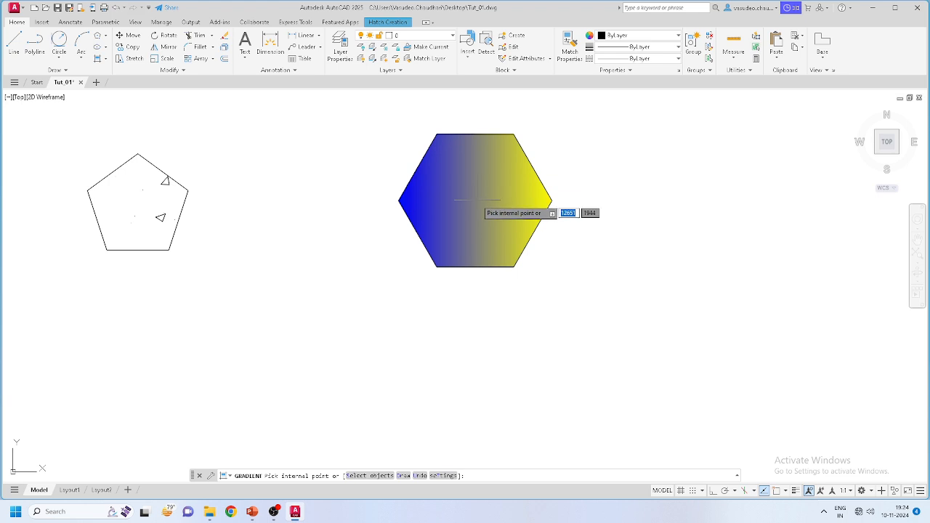
{"action": "key", "text": "Escape"}
{"action": "key", "text": "Escape"}
{"action": "key", "text": "Escape"}
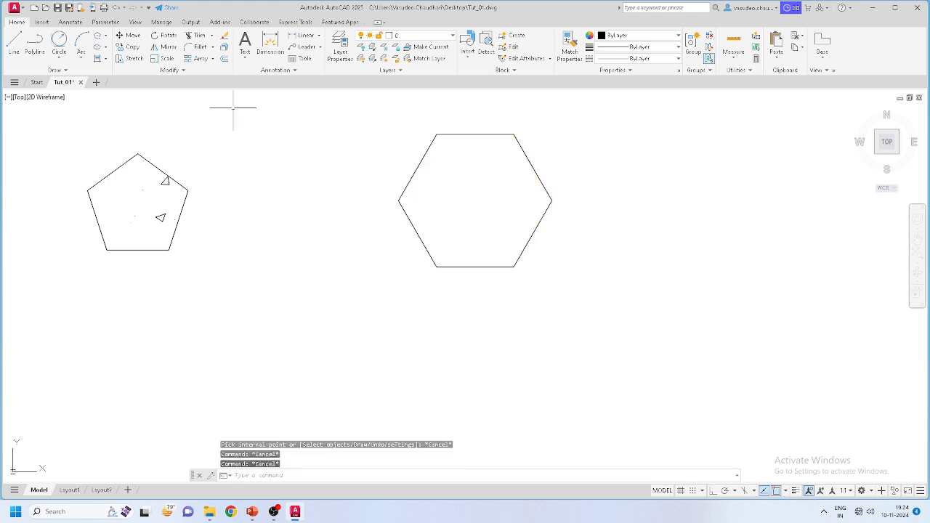
Step: Fill the hexagon with the GR_SPHER gradient, yellow centre fading to blue edges
{"action": "left_click", "coordinate": [97, 59]}
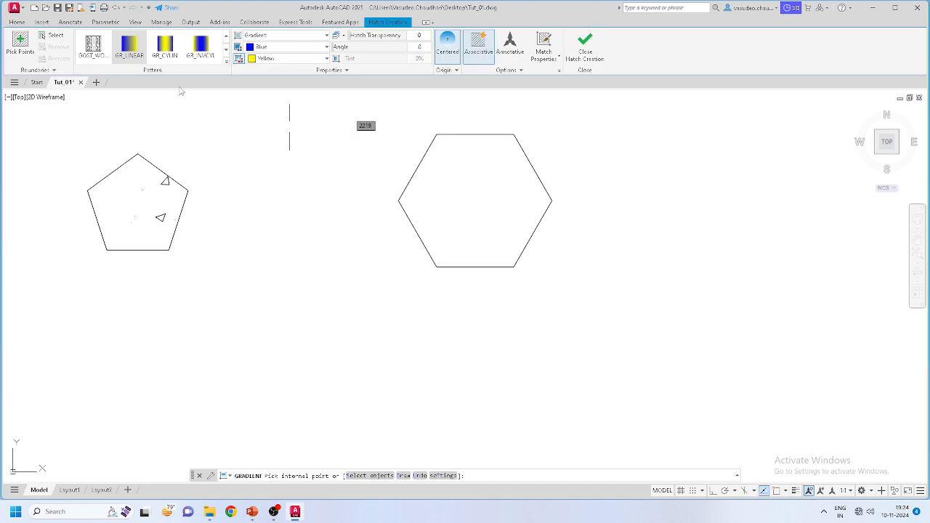
{"action": "left_click", "coordinate": [226, 62]}
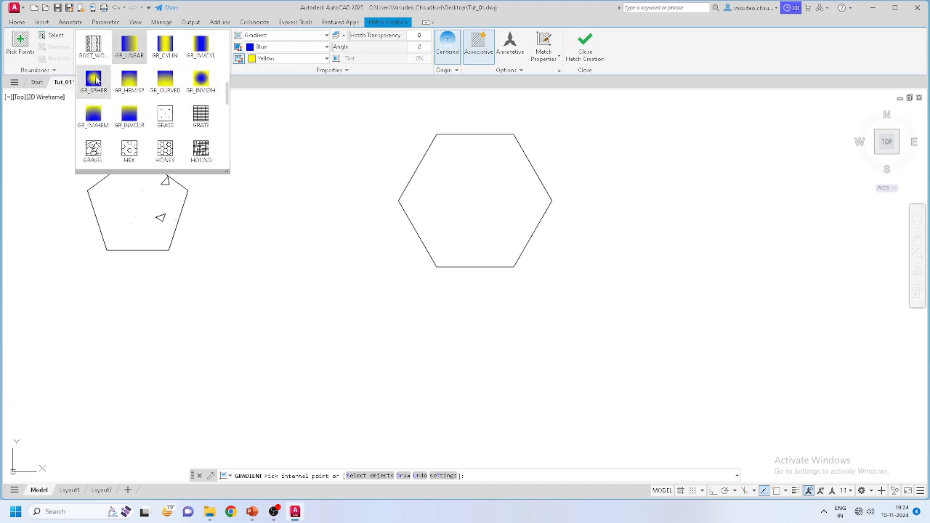
{"action": "left_click", "coordinate": [96, 82]}
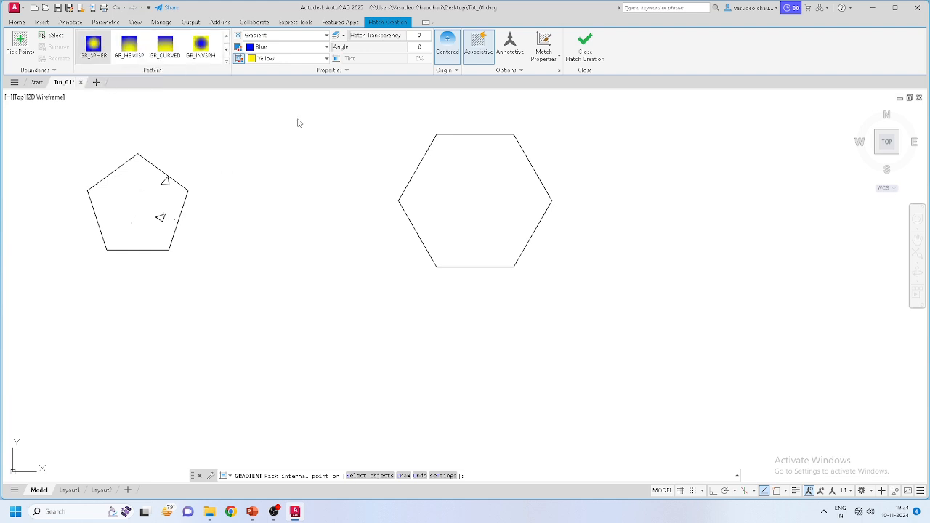
{"action": "left_click", "coordinate": [479, 200]}
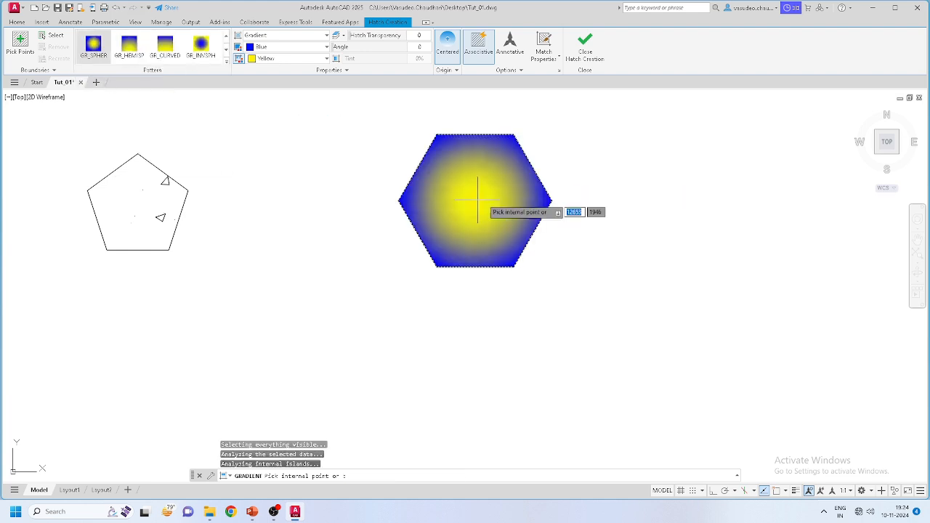
{"action": "key", "text": "Return"}
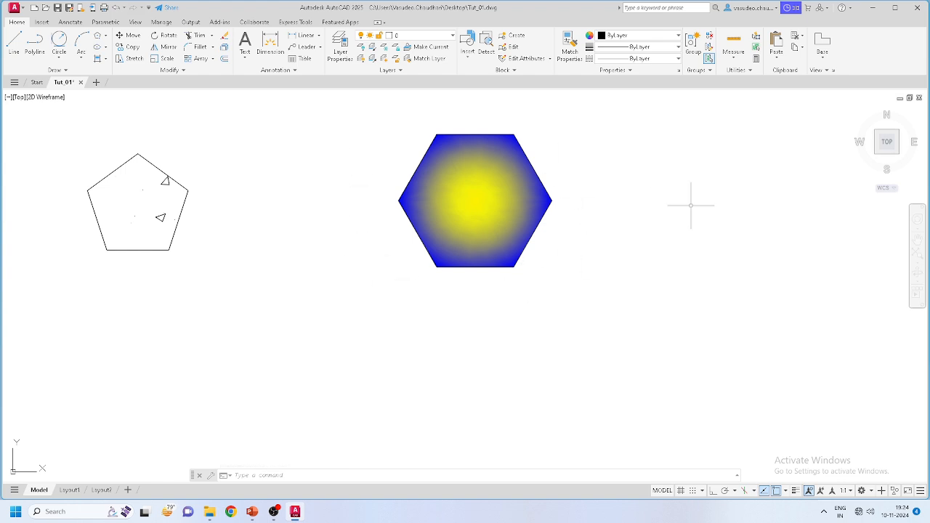
Step: Begin a spline above the existing shapes with its first two fit points
{"action": "scroll", "coordinate": [681, 258], "scroll_direction": "down", "scroll_amount": 3}
{"action": "scroll", "coordinate": [141, 254], "scroll_direction": "up", "scroll_amount": 2}
{"action": "scroll", "coordinate": [299, 241], "scroll_direction": "down", "scroll_amount": 2}
{"action": "scroll", "coordinate": [326, 241], "scroll_direction": "up", "scroll_amount": 1}
{"action": "scroll", "coordinate": [791, 242], "scroll_direction": "down", "scroll_amount": 1}
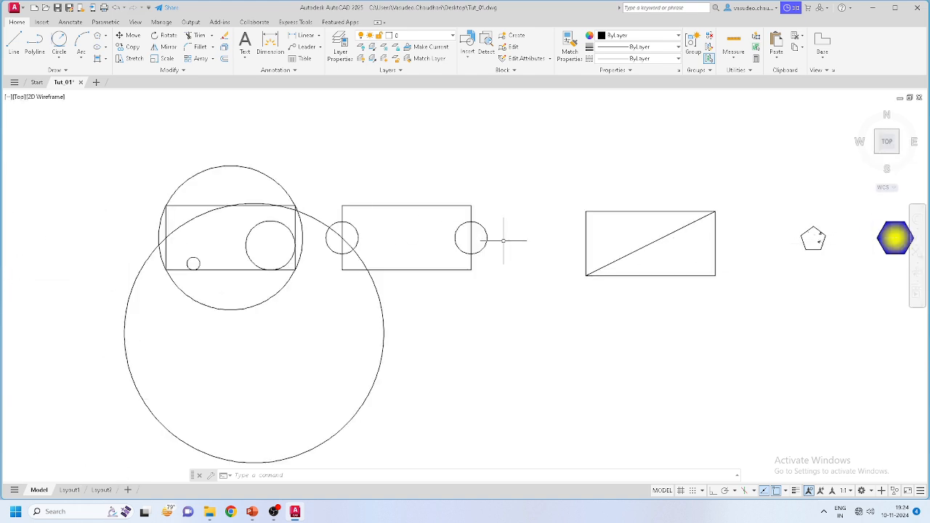
{"action": "scroll", "coordinate": [490, 240], "scroll_direction": "up", "scroll_amount": 2}
{"action": "scroll", "coordinate": [467, 240], "scroll_direction": "down", "scroll_amount": 3}
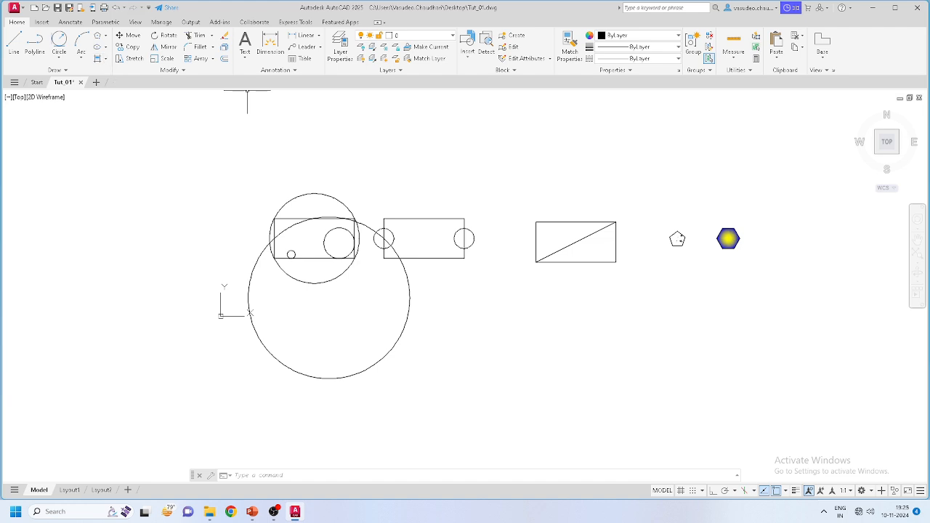
{"action": "left_click", "coordinate": [67, 72]}
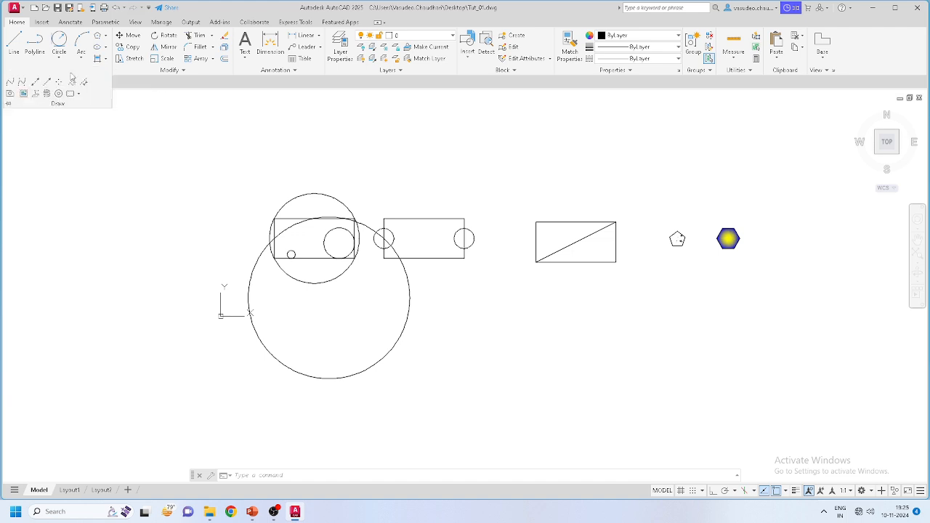
{"action": "left_click", "coordinate": [9, 84]}
{"action": "left_click", "coordinate": [285, 170]}
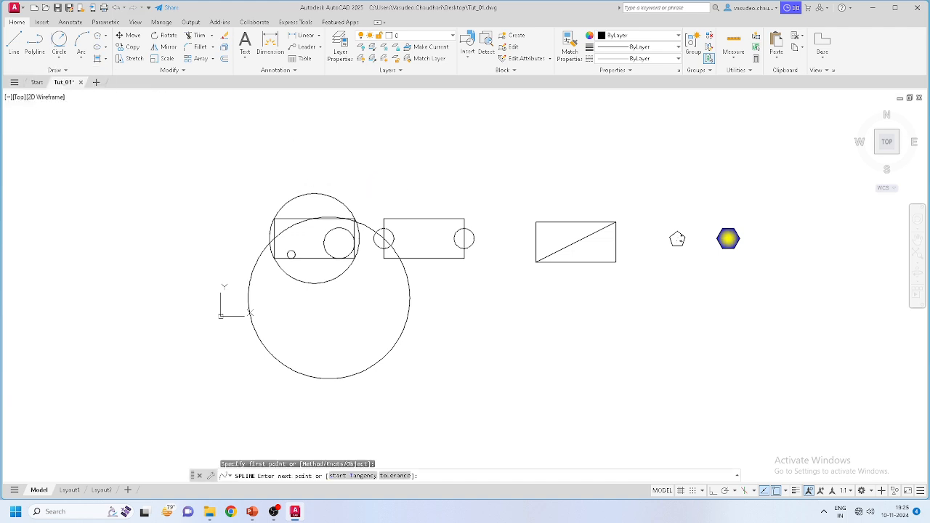
{"action": "left_click", "coordinate": [327, 136]}
Step: Continue the spline with five more fit points rightward, ending in an upturned hook
{"action": "left_click", "coordinate": [400, 188]}
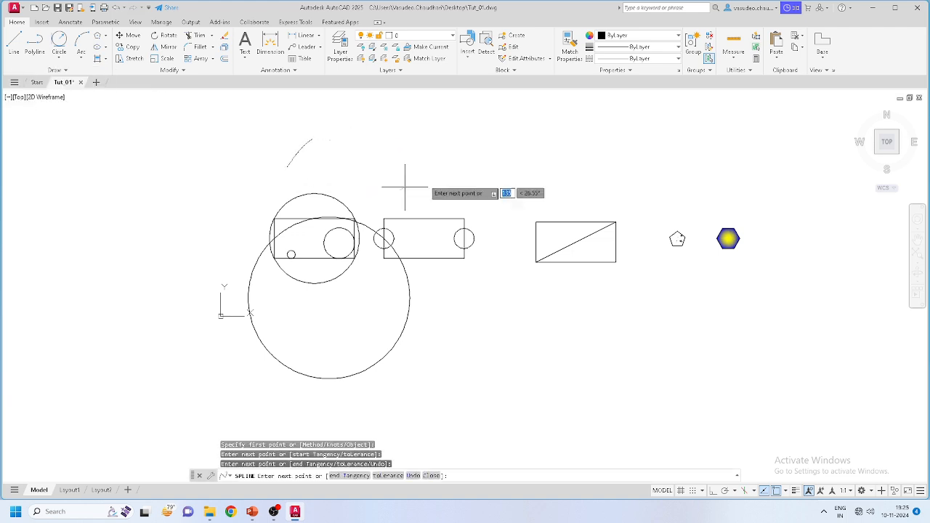
{"action": "left_click", "coordinate": [522, 145]}
{"action": "left_click", "coordinate": [629, 176]}
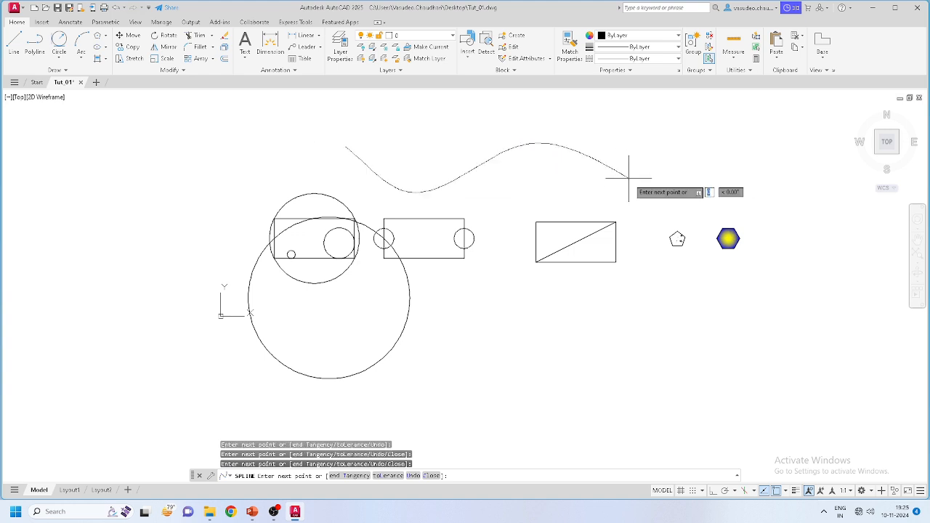
{"action": "left_click", "coordinate": [707, 187]}
{"action": "left_click", "coordinate": [713, 136]}
{"action": "key", "text": "Return"}
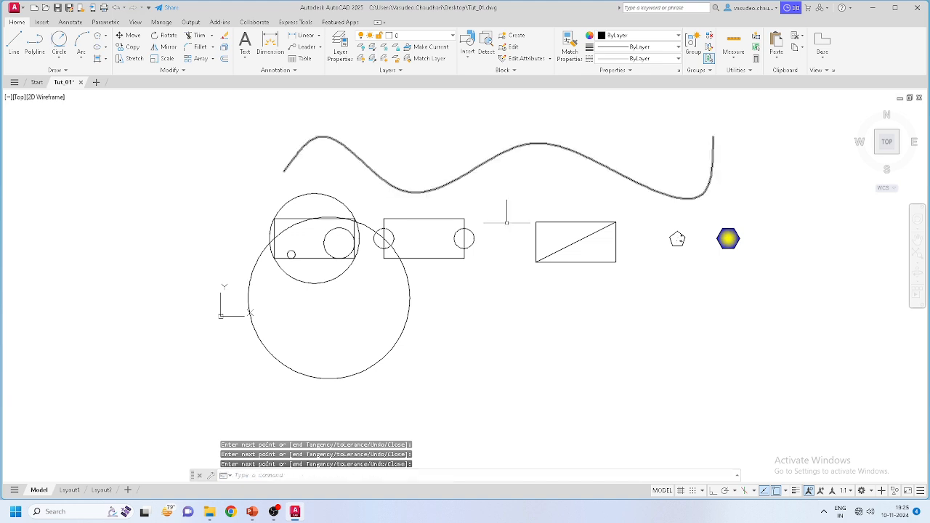
{"action": "left_click", "coordinate": [57, 69]}
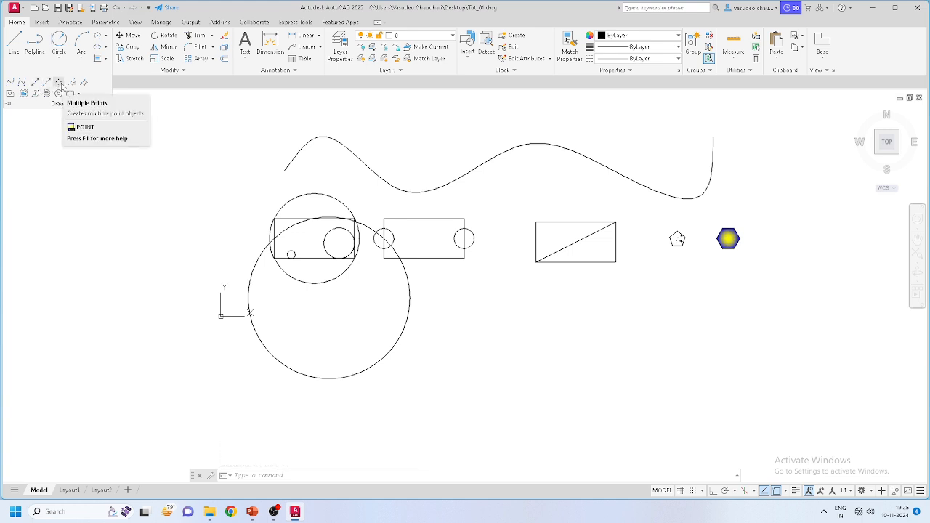
Step: Place four point objects scattered below the rectangles, right of the large circle
{"action": "left_click", "coordinate": [60, 83]}
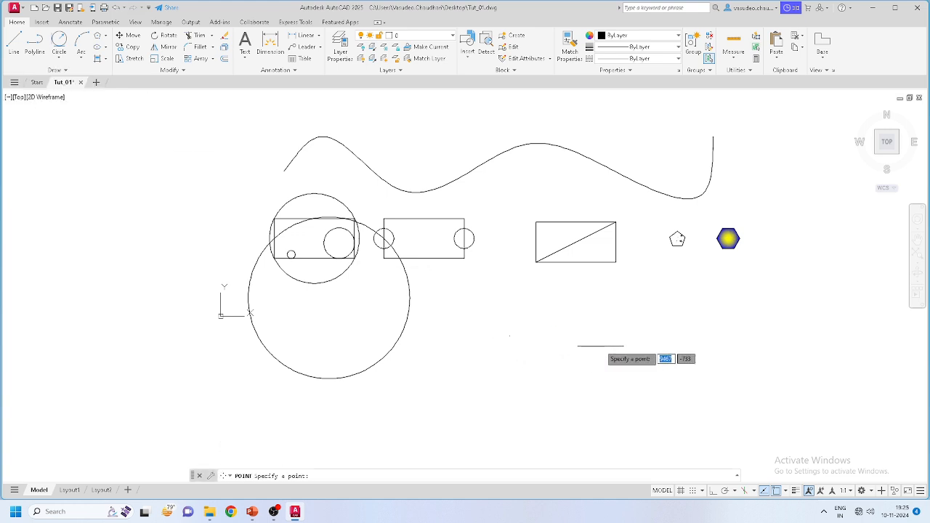
{"action": "left_click", "coordinate": [548, 296]}
{"action": "left_click", "coordinate": [547, 357]}
{"action": "left_click", "coordinate": [502, 296]}
{"action": "left_click", "coordinate": [554, 317]}
{"action": "scroll", "coordinate": [552, 320], "scroll_direction": "up", "scroll_amount": 5}
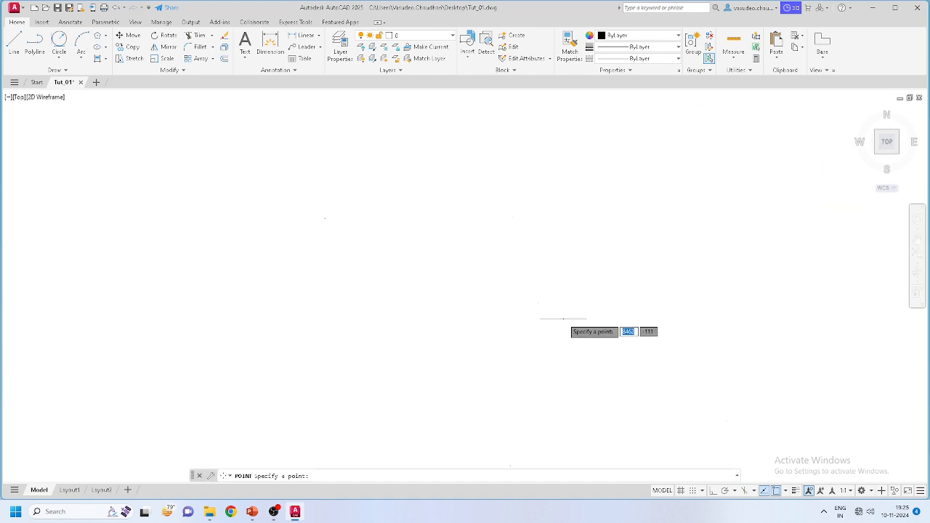
{"action": "key", "text": "Escape"}
{"action": "scroll", "coordinate": [559, 316], "scroll_direction": "down", "scroll_amount": 6}
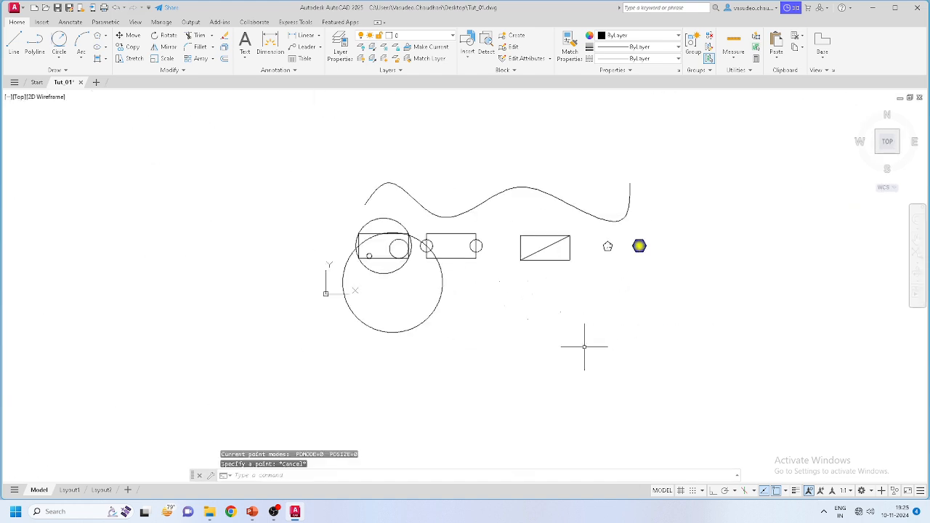
Step: Window-select the scattered points to check them, then clear the selection
{"action": "left_click", "coordinate": [583, 341]}
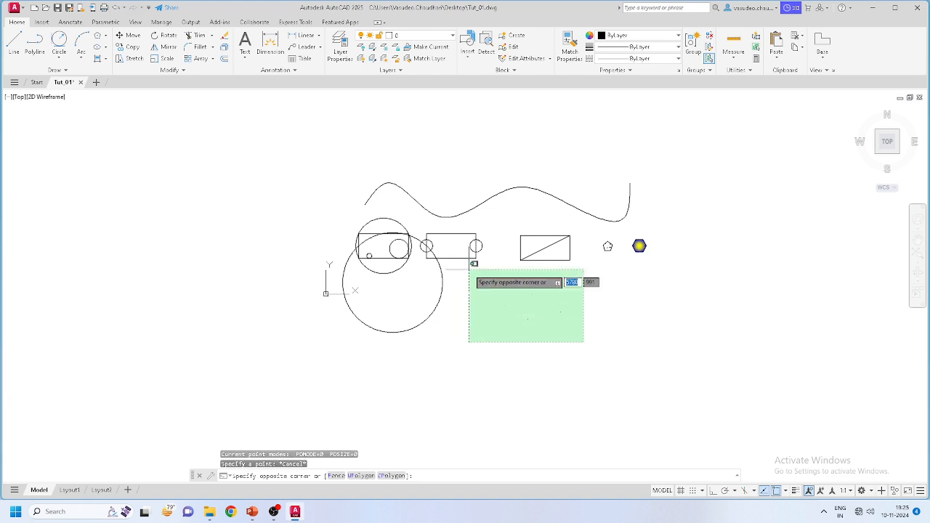
{"action": "left_click", "coordinate": [470, 279]}
{"action": "scroll", "coordinate": [507, 279], "scroll_direction": "up", "scroll_amount": 8}
{"action": "key", "text": "Escape"}
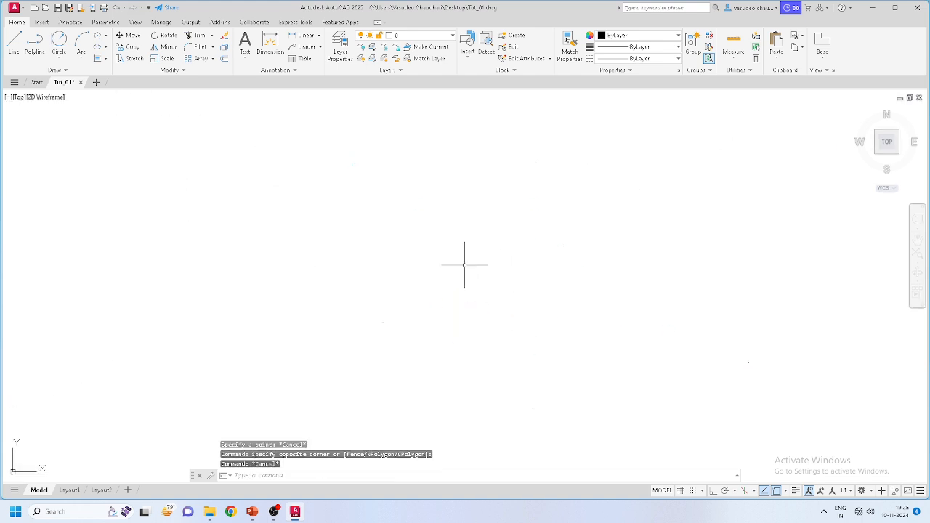
{"action": "scroll", "coordinate": [513, 275], "scroll_direction": "down", "scroll_amount": 4}
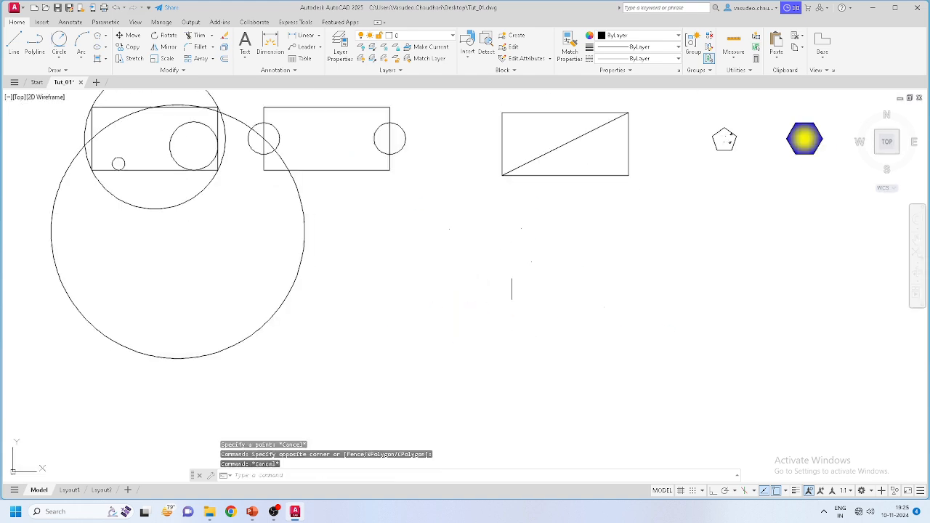
{"action": "left_click", "coordinate": [61, 70]}
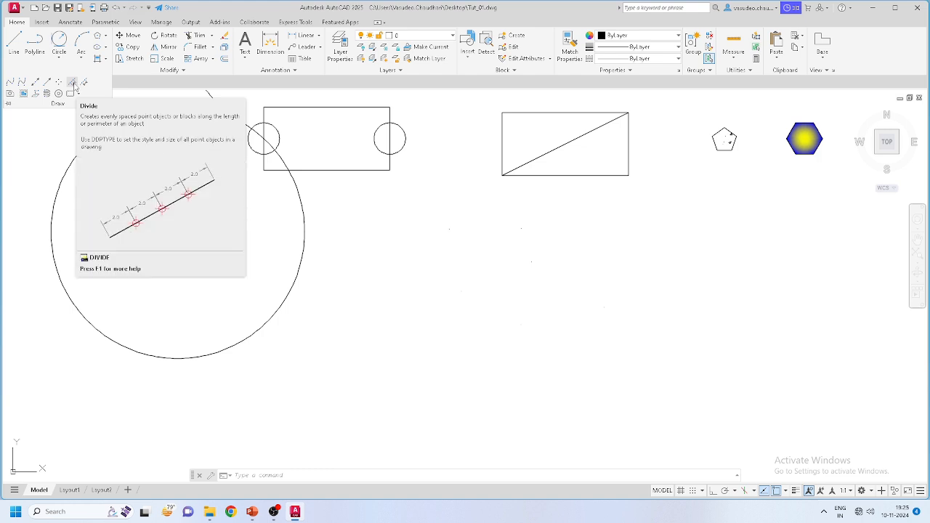
Step: Divide the wavy spline into 20 equal segments marked by point objects
{"action": "left_click", "coordinate": [73, 83]}
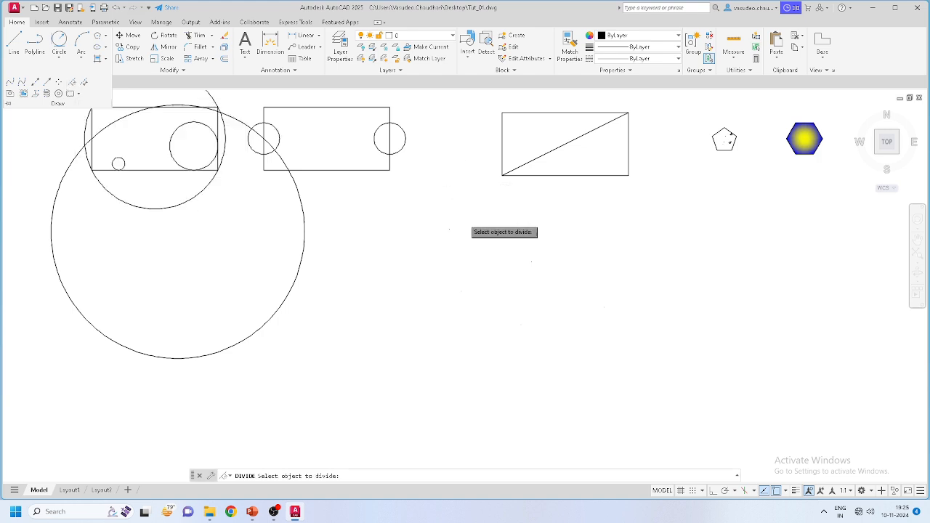
{"action": "middle_click_drag", "start_coordinate": [516, 93], "coordinate": [485, 170]}
{"action": "scroll", "coordinate": [497, 243], "scroll_direction": "down", "scroll_amount": 2}
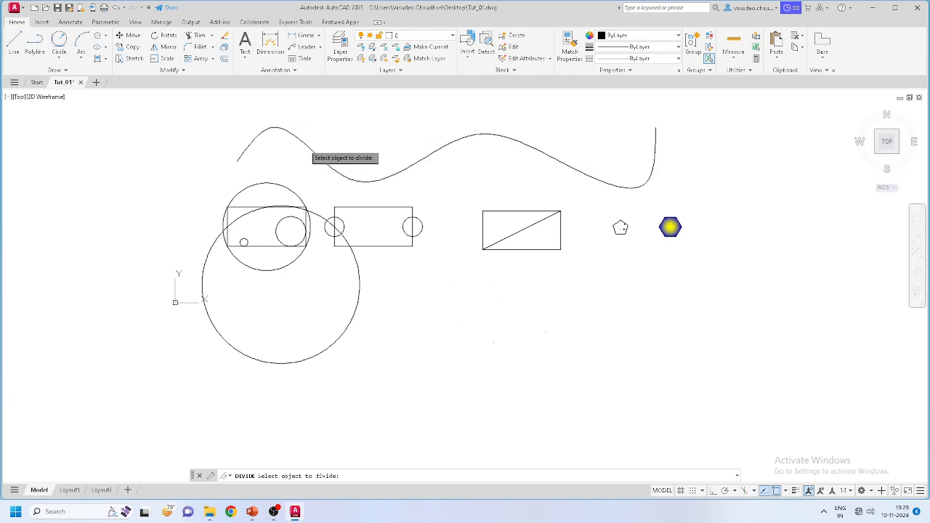
{"action": "left_click", "coordinate": [304, 144]}
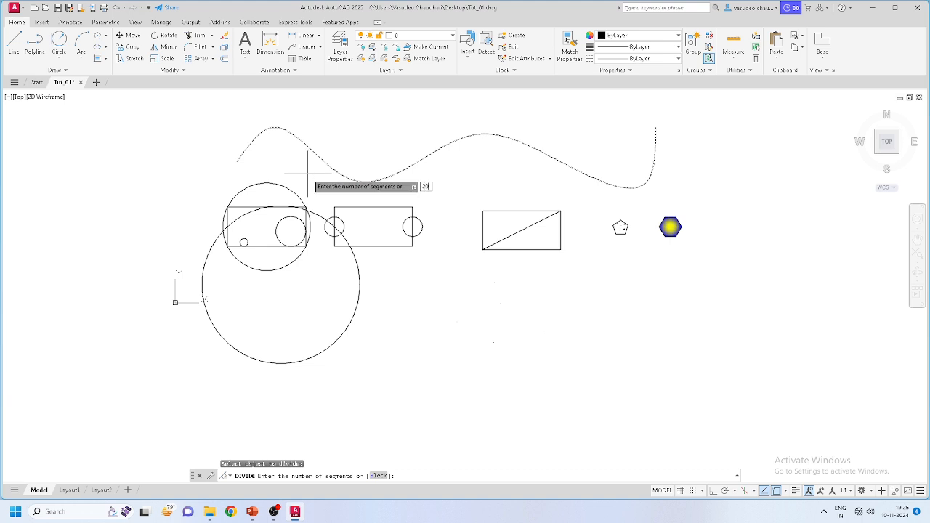
{"action": "key", "text": "Return"}
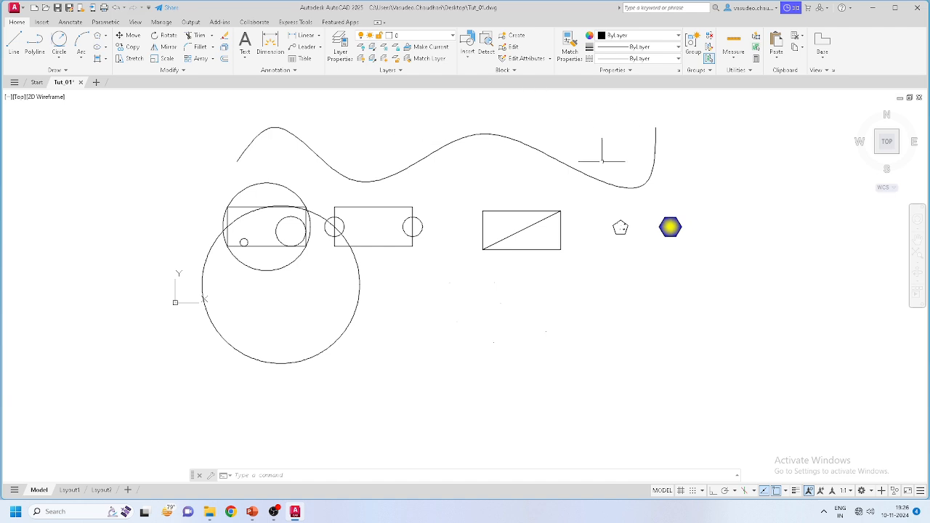
{"action": "scroll", "coordinate": [554, 183], "scroll_direction": "up", "scroll_amount": 6}
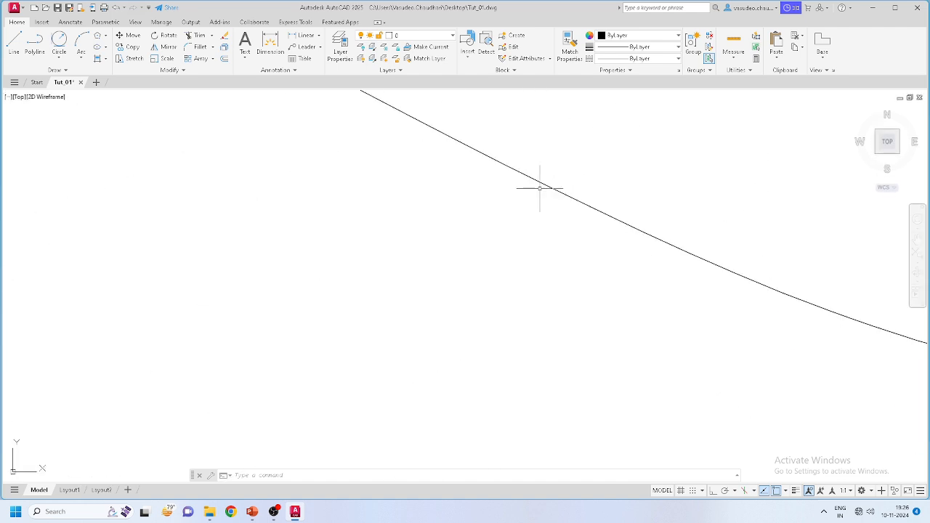
{"action": "scroll", "coordinate": [540, 184], "scroll_direction": "down", "scroll_amount": 6}
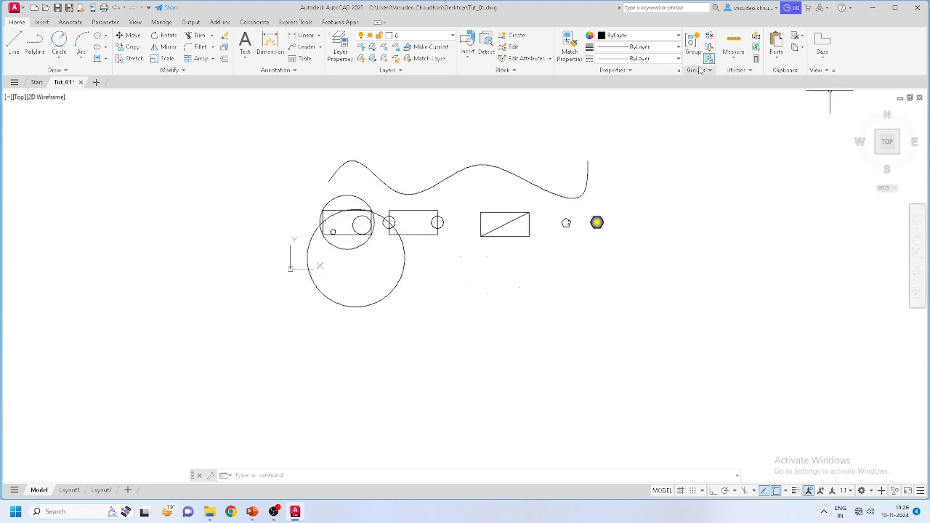
{"action": "left_click", "coordinate": [736, 71]}
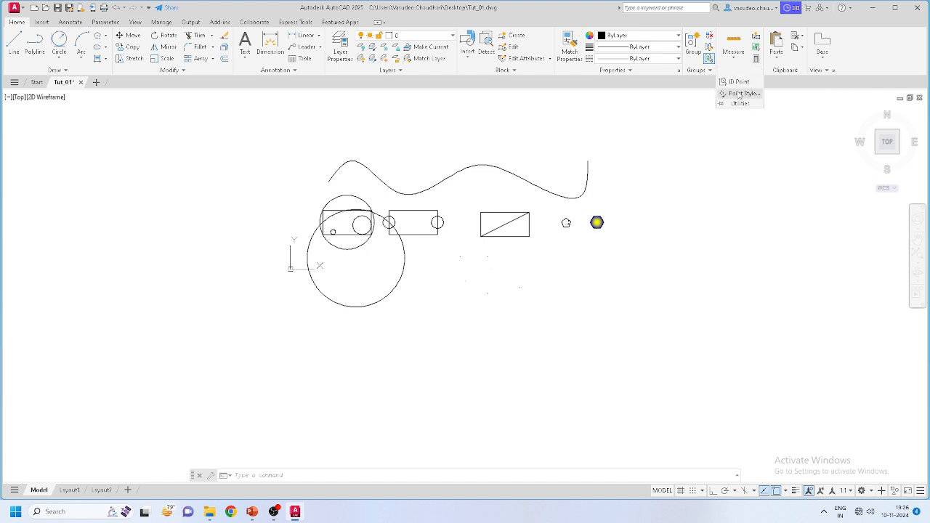
Step: Switch the point display style to the circle-with-X marker
{"action": "left_click", "coordinate": [738, 94]}
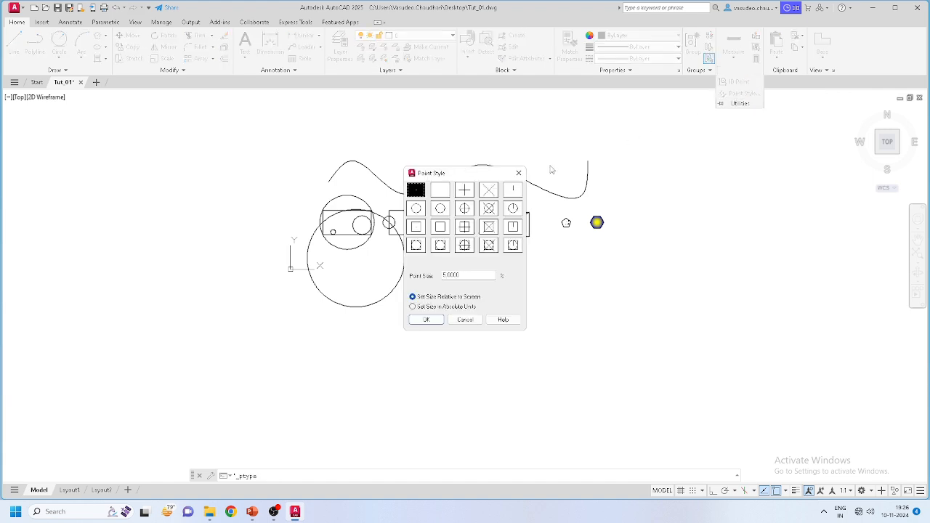
{"action": "left_click", "coordinate": [488, 209]}
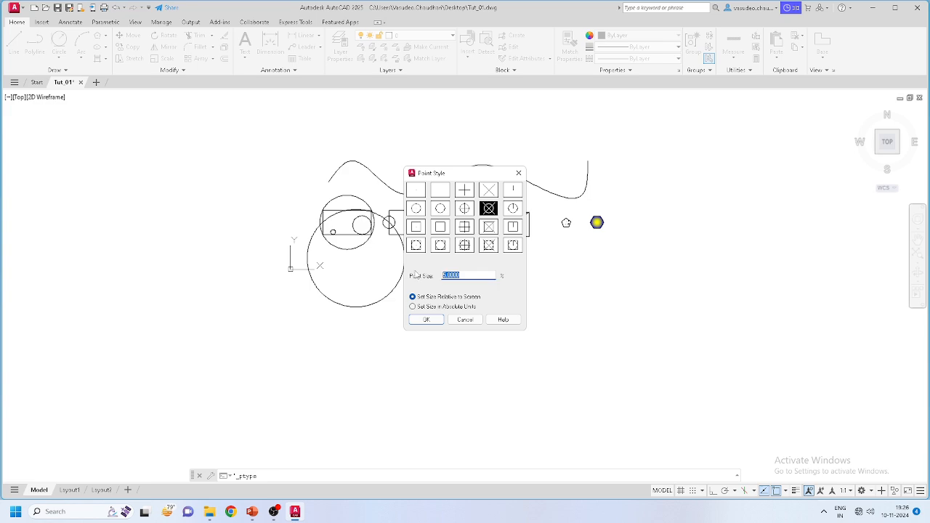
{"action": "left_click", "coordinate": [428, 319]}
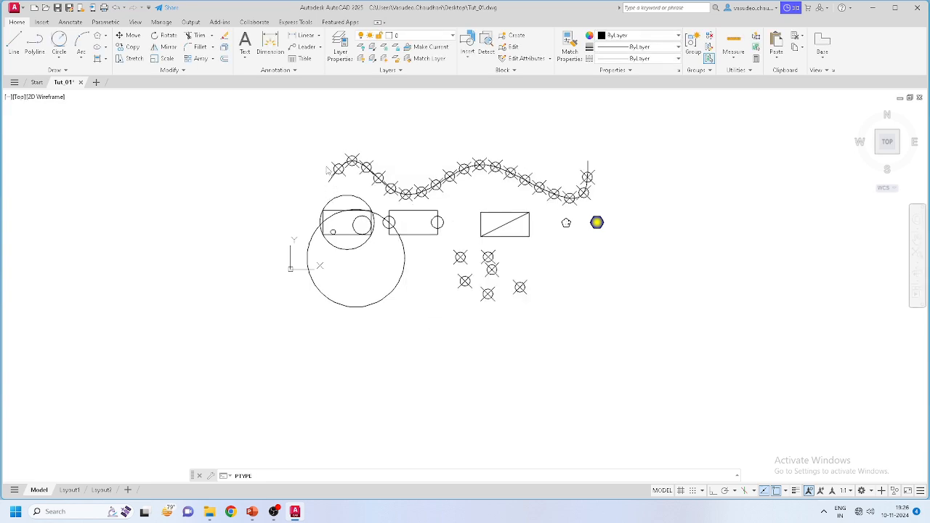
{"action": "scroll", "coordinate": [328, 170], "scroll_direction": "up", "scroll_amount": 5}
{"action": "scroll", "coordinate": [367, 178], "scroll_direction": "down", "scroll_amount": 2}
{"action": "scroll", "coordinate": [367, 178], "scroll_direction": "down", "scroll_amount": 5}
{"action": "scroll", "coordinate": [630, 275], "scroll_direction": "up", "scroll_amount": 3}
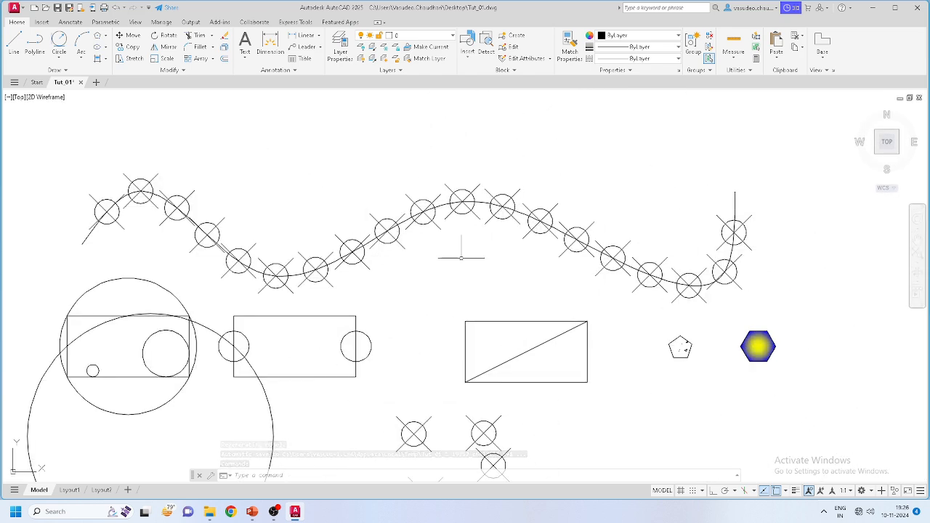
{"action": "scroll", "coordinate": [539, 213], "scroll_direction": "down", "scroll_amount": 2}
Step: Set the point size to 1 in Point Style
{"action": "left_click", "coordinate": [738, 70]}
{"action": "left_click", "coordinate": [737, 97]}
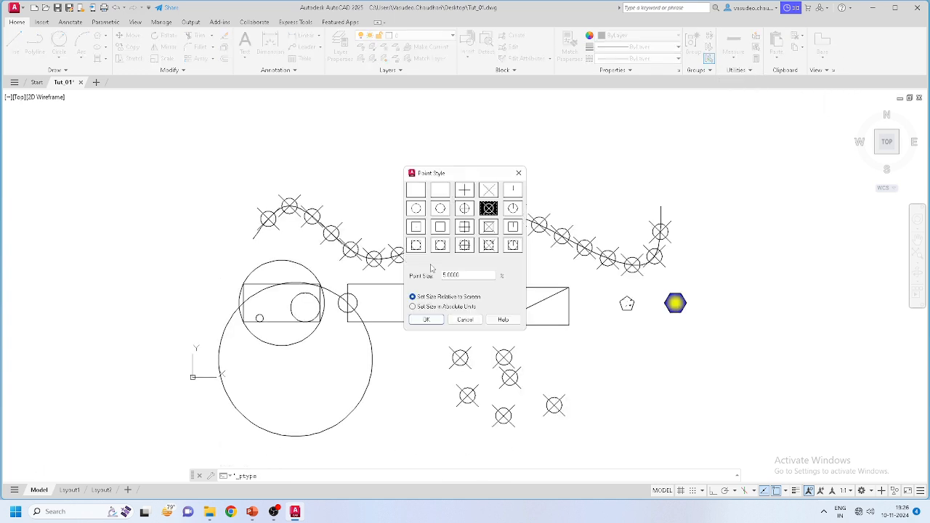
{"action": "double_click", "coordinate": [462, 274]}
{"action": "type", "text": "1"}
{"action": "left_click", "coordinate": [426, 319]}
Step: Zoom and pan to re-centre the shapes and inspect the new point markers
{"action": "scroll", "coordinate": [413, 245], "scroll_direction": "up", "scroll_amount": 4}
{"action": "scroll", "coordinate": [412, 246], "scroll_direction": "up", "scroll_amount": 2}
{"action": "scroll", "coordinate": [535, 201], "scroll_direction": "down", "scroll_amount": 4}
{"action": "scroll", "coordinate": [664, 264], "scroll_direction": "down", "scroll_amount": 2}
{"action": "middle_click_drag", "start_coordinate": [664, 264], "coordinate": [597, 255]}
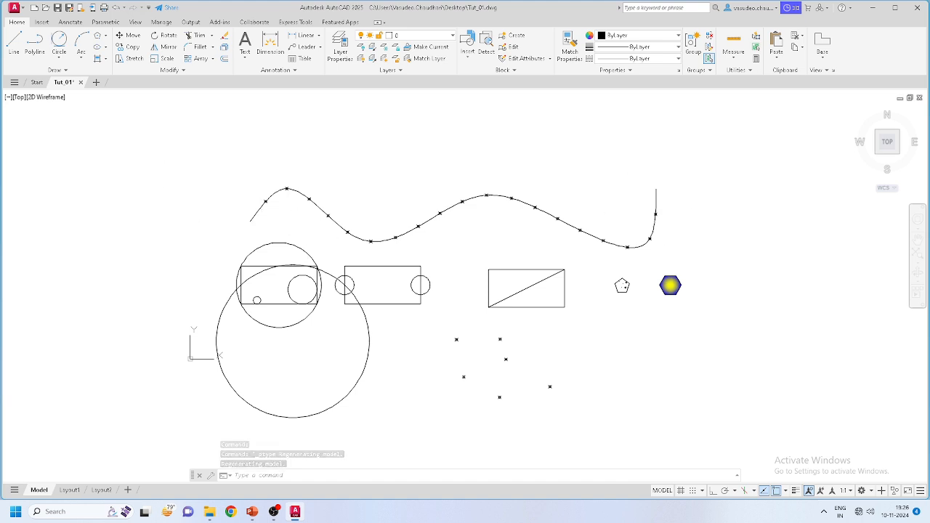
{"action": "scroll", "coordinate": [261, 218], "scroll_direction": "up", "scroll_amount": 2}
{"action": "scroll", "coordinate": [292, 210], "scroll_direction": "down", "scroll_amount": 1}
{"action": "scroll", "coordinate": [181, 226], "scroll_direction": "down", "scroll_amount": 2}
{"action": "scroll", "coordinate": [434, 248], "scroll_direction": "up", "scroll_amount": 1}
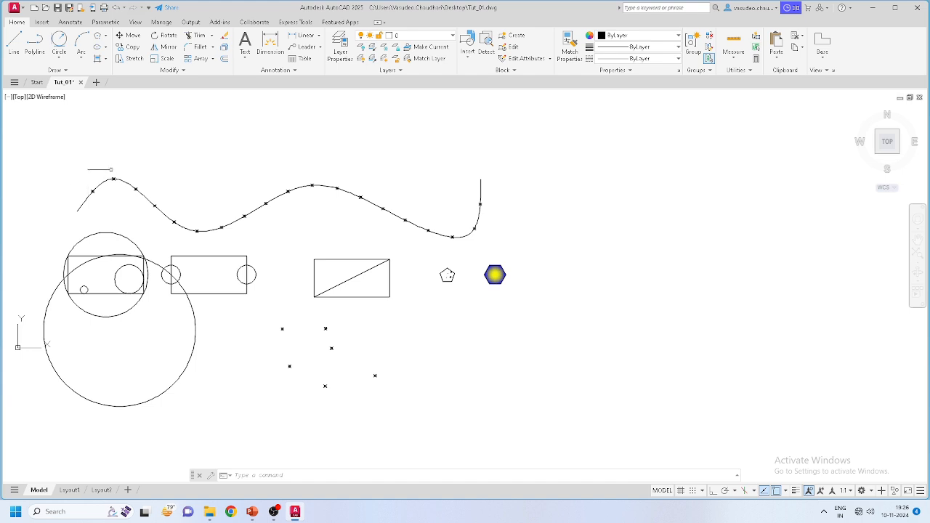
{"action": "left_click", "coordinate": [58, 70]}
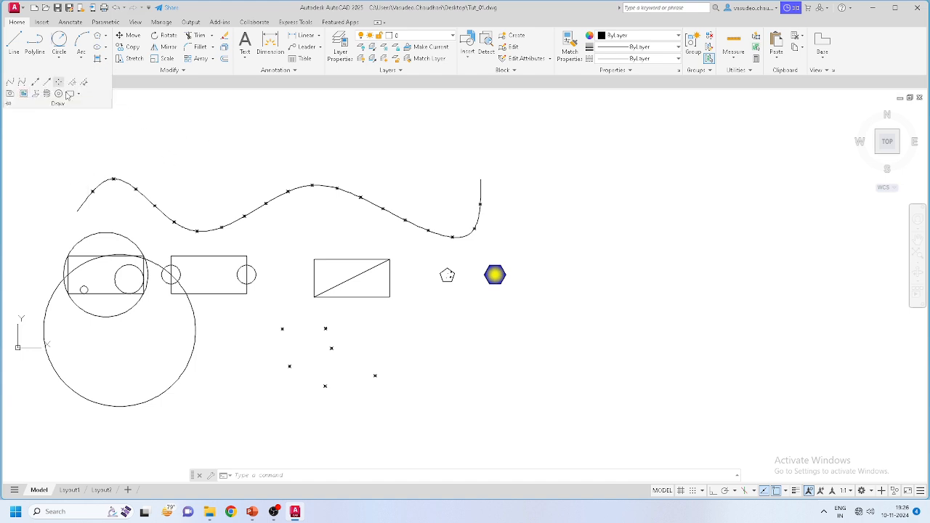
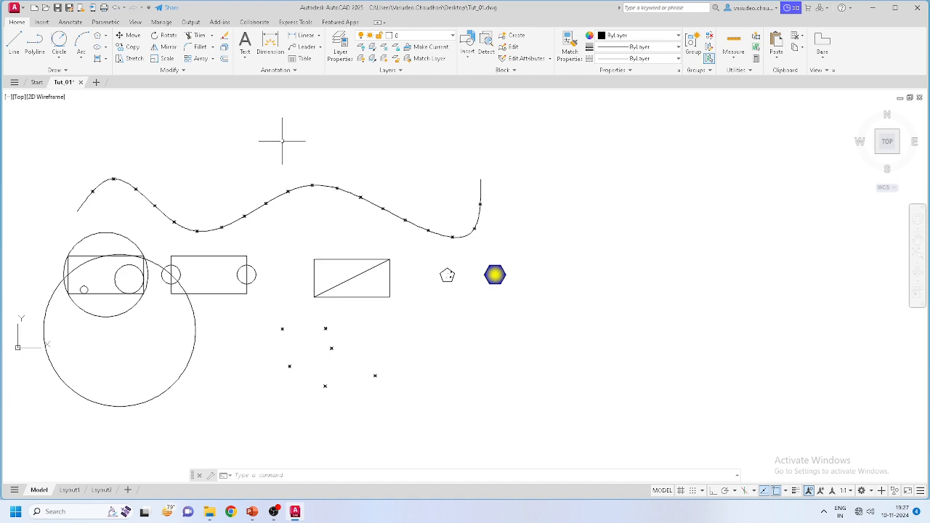
Step: Draw a wide rectangular revision cloud below the point markers
{"action": "left_click", "coordinate": [66, 70]}
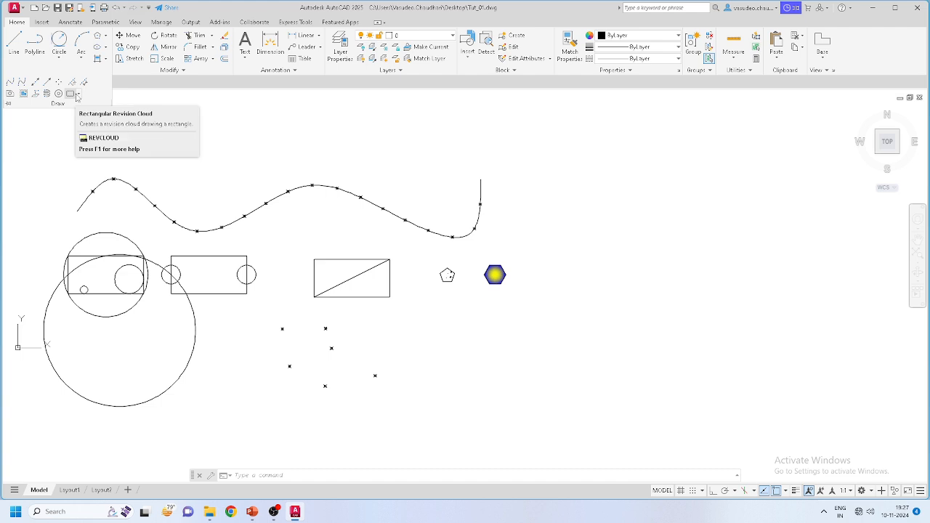
{"action": "left_click", "coordinate": [80, 95]}
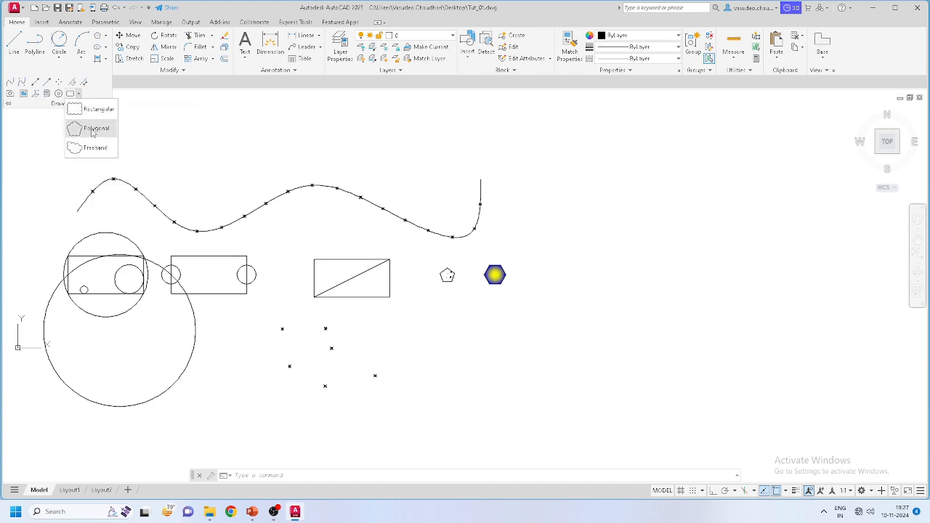
{"action": "left_click", "coordinate": [94, 118]}
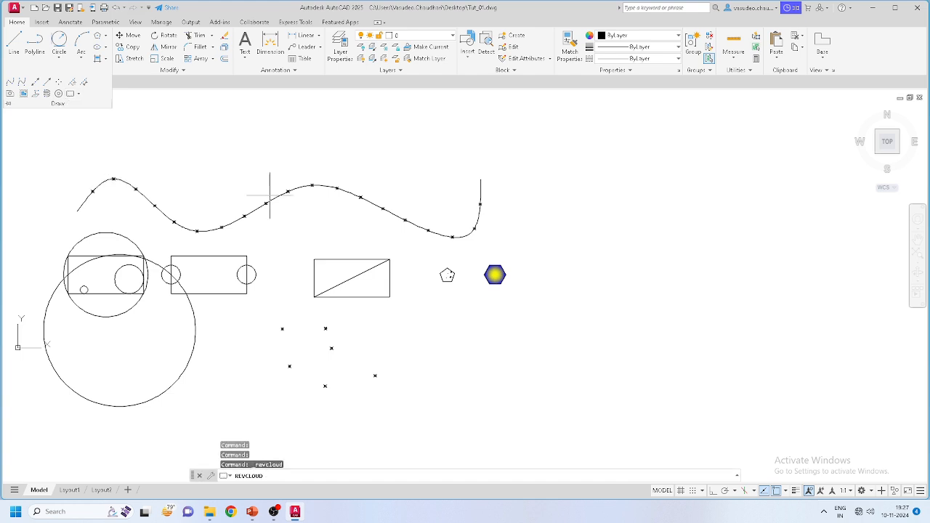
{"action": "left_click", "coordinate": [446, 337]}
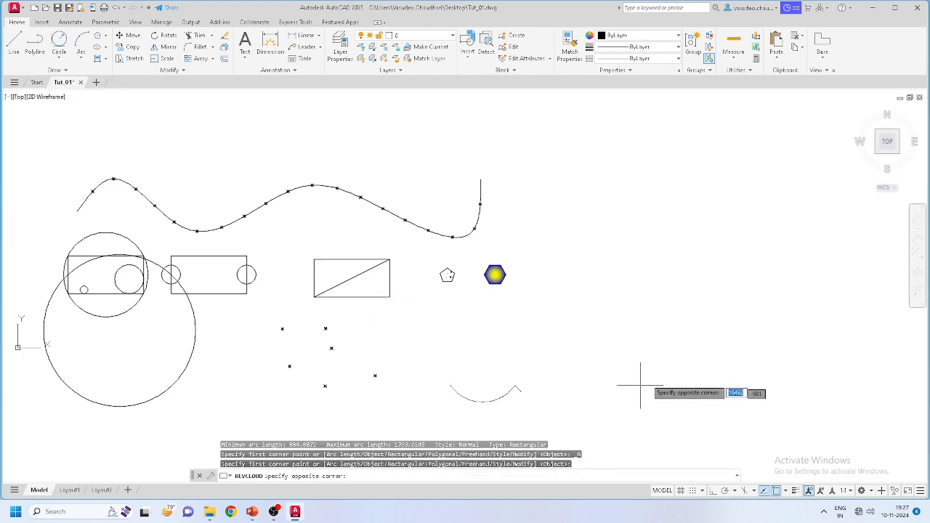
{"action": "left_click", "coordinate": [696, 409]}
{"action": "scroll", "coordinate": [677, 391], "scroll_direction": "down", "scroll_amount": 2}
{"action": "scroll", "coordinate": [588, 386], "scroll_direction": "up", "scroll_amount": 2}
{"action": "scroll", "coordinate": [418, 306], "scroll_direction": "down", "scroll_amount": 4}
{"action": "scroll", "coordinate": [441, 318], "scroll_direction": "up", "scroll_amount": 4}
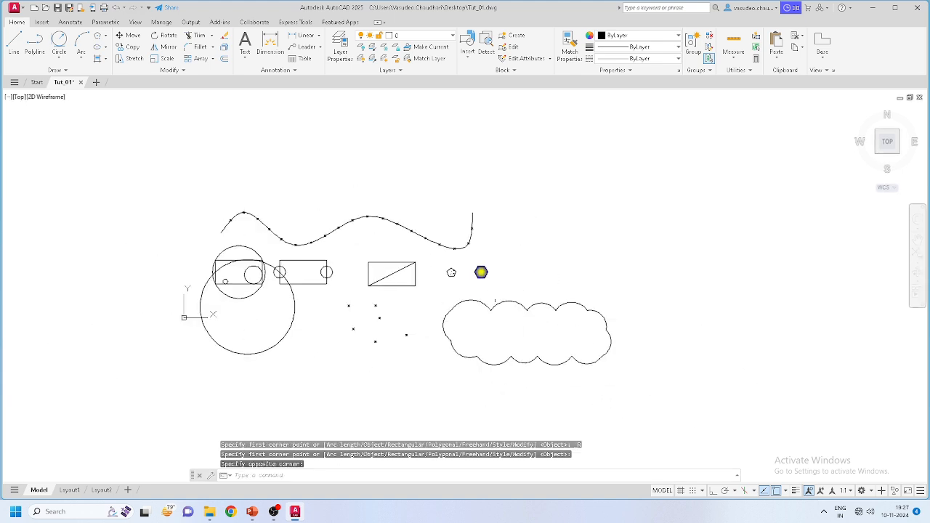
{"action": "scroll", "coordinate": [486, 305], "scroll_direction": "down", "scroll_amount": 2}
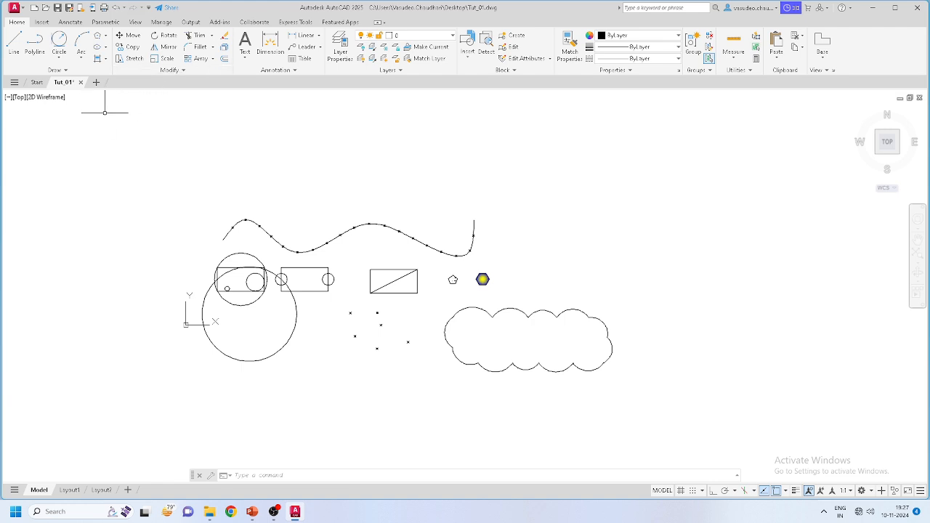
{"action": "scroll", "coordinate": [333, 358], "scroll_direction": "up", "scroll_amount": 3}
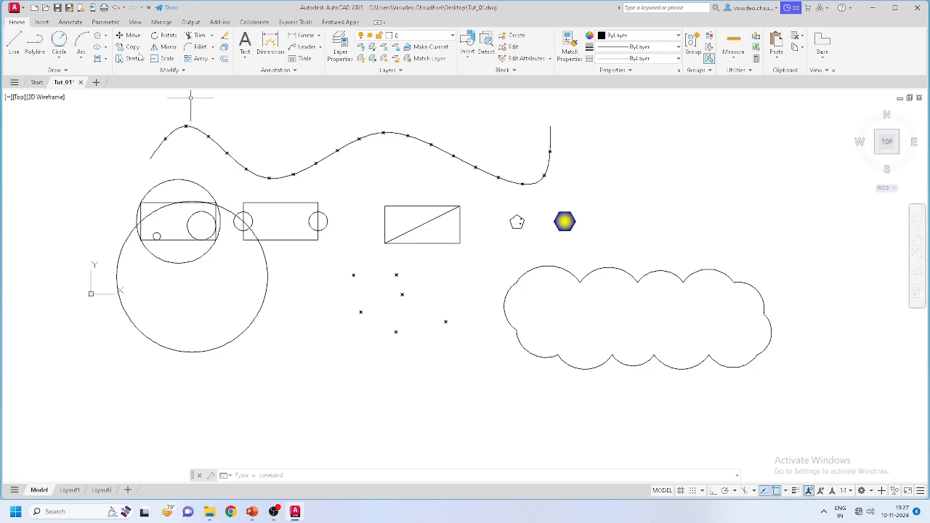
{"action": "mouse_move", "coordinate": [333, 282]}
{"action": "middle_mouse_down"}
{"action": "mouse_move", "coordinate": [208, 286]}
{"action": "mouse_move", "coordinate": [347, 276]}
{"action": "middle_mouse_up"}
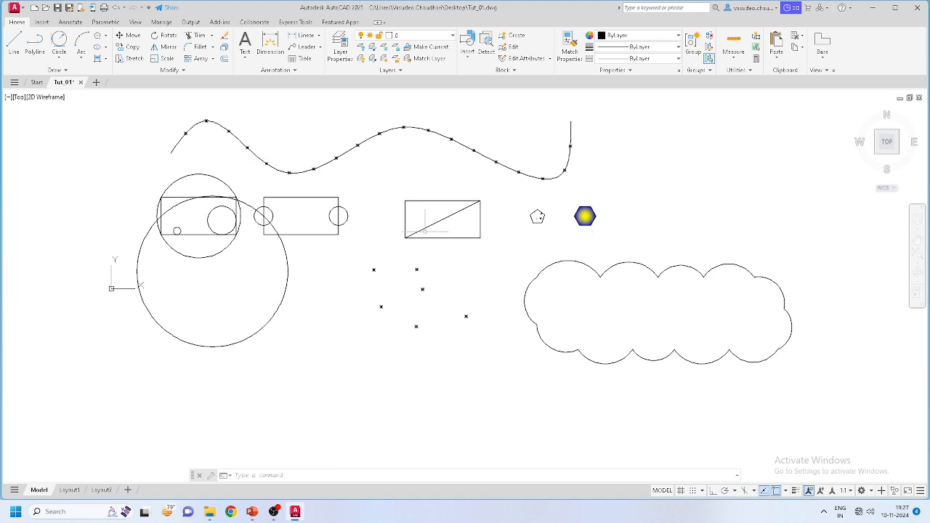
{"action": "scroll", "coordinate": [345, 216], "scroll_direction": "up", "scroll_amount": 2}
{"action": "scroll", "coordinate": [327, 215], "scroll_direction": "down", "scroll_amount": 2}
{"action": "scroll", "coordinate": [311, 216], "scroll_direction": "up", "scroll_amount": 2}
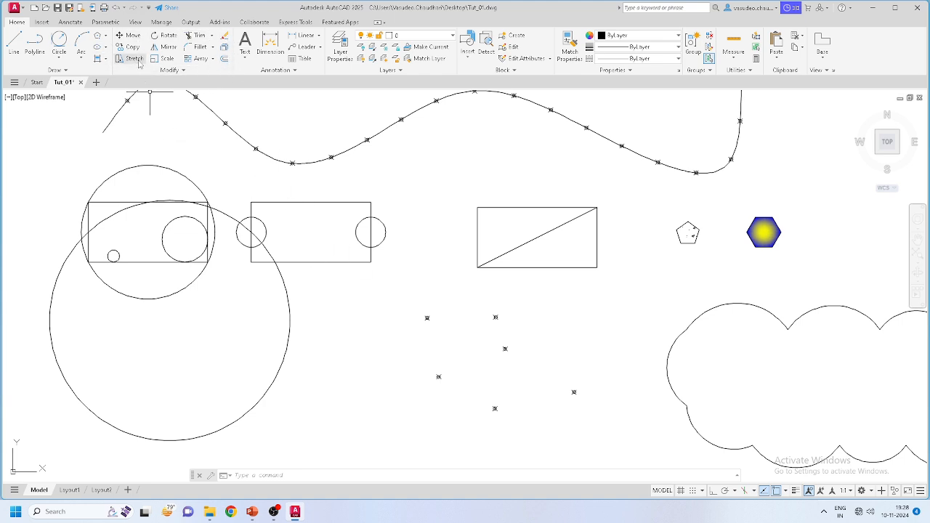
{"action": "left_click", "coordinate": [224, 36]}
{"action": "left_click", "coordinate": [309, 198]}
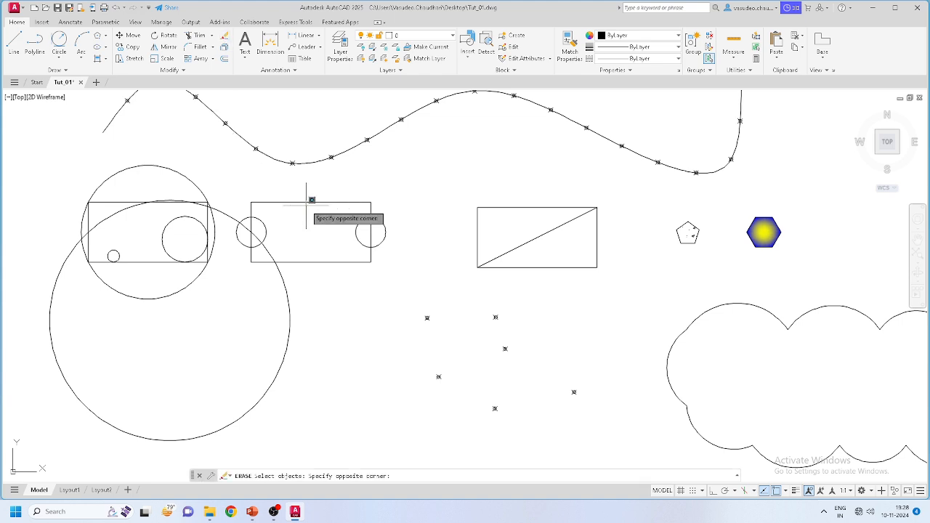
{"action": "left_click", "coordinate": [306, 209]}
{"action": "left_click", "coordinate": [309, 202]}
{"action": "scroll", "coordinate": [307, 202], "scroll_direction": "up", "scroll_amount": 2}
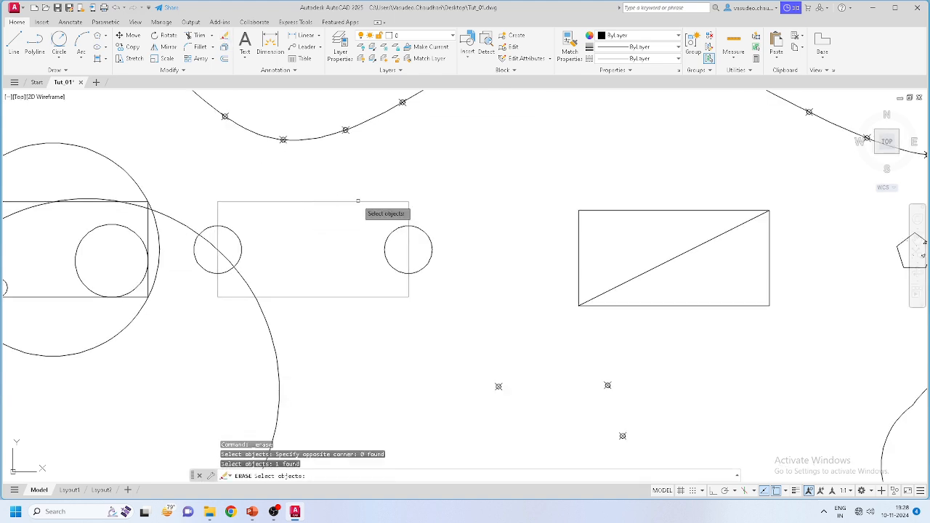
{"action": "key", "text": "Return"}
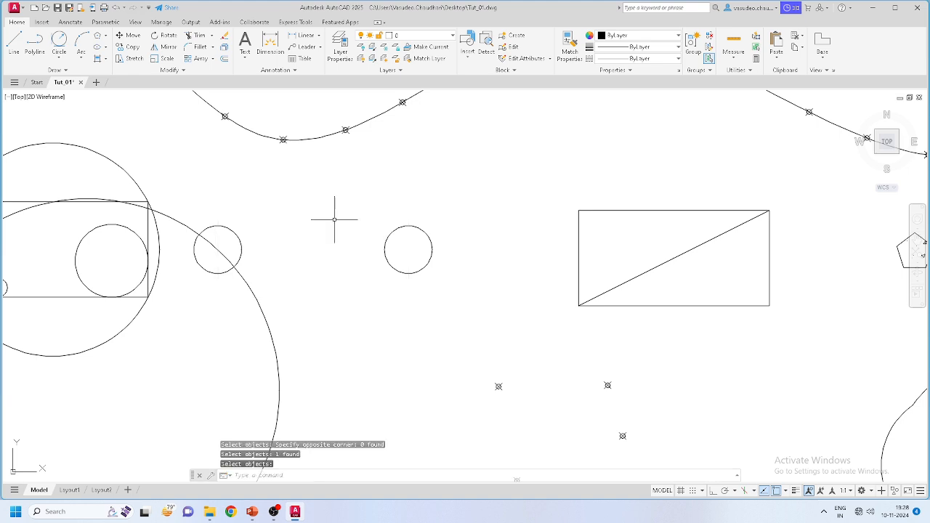
{"action": "key", "text": "ctrl+z"}
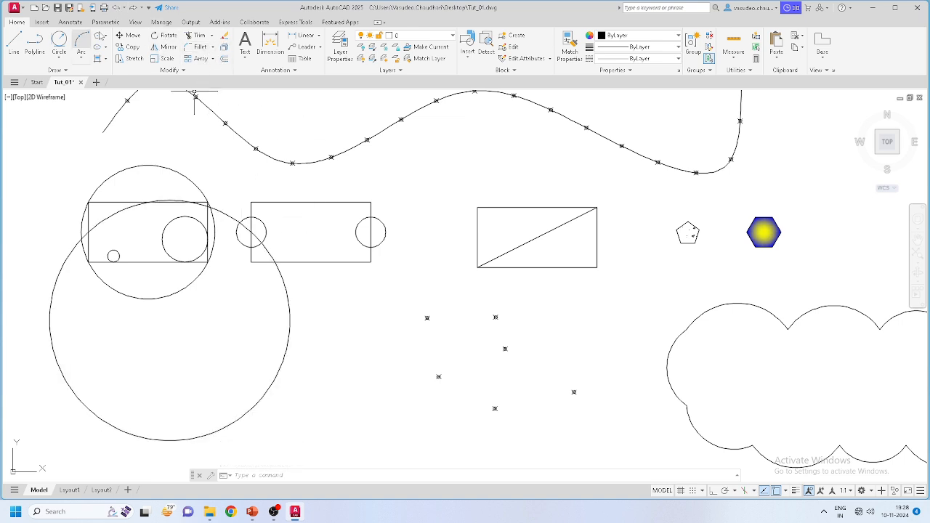
Step: Move the left circle from its right quadrant inside the rectangle, against the right circle
{"action": "left_click", "coordinate": [125, 36]}
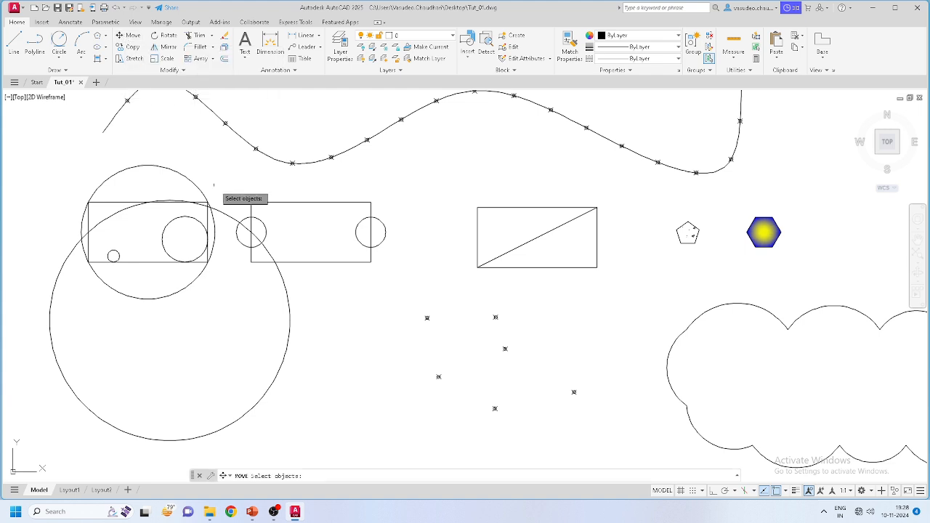
{"action": "scroll", "coordinate": [244, 219], "scroll_direction": "up", "scroll_amount": 4}
{"action": "scroll", "coordinate": [255, 221], "scroll_direction": "down", "scroll_amount": 4}
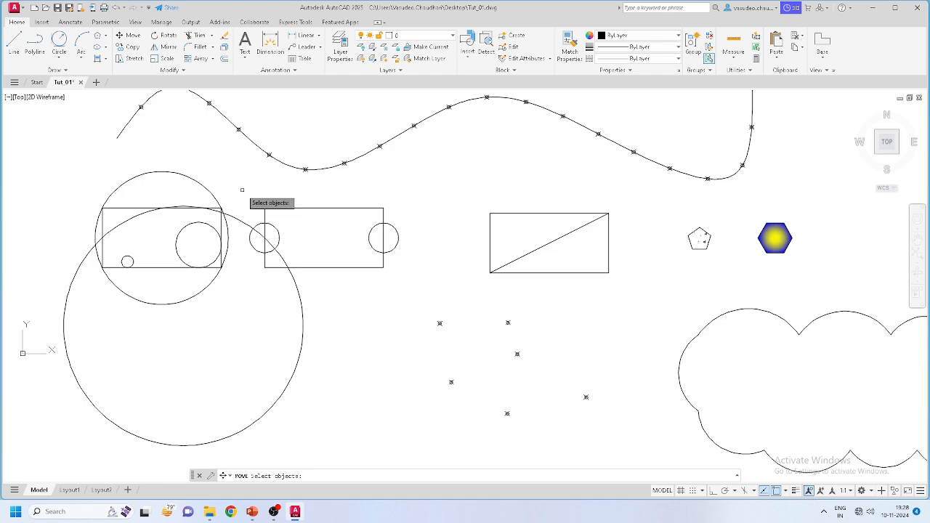
{"action": "scroll", "coordinate": [308, 234], "scroll_direction": "up", "scroll_amount": 2}
{"action": "scroll", "coordinate": [261, 273], "scroll_direction": "up", "scroll_amount": 2}
{"action": "middle_click_drag", "start_coordinate": [415, 278], "coordinate": [349, 289]}
{"action": "left_click", "coordinate": [291, 263]}
{"action": "left_click", "coordinate": [287, 263]}
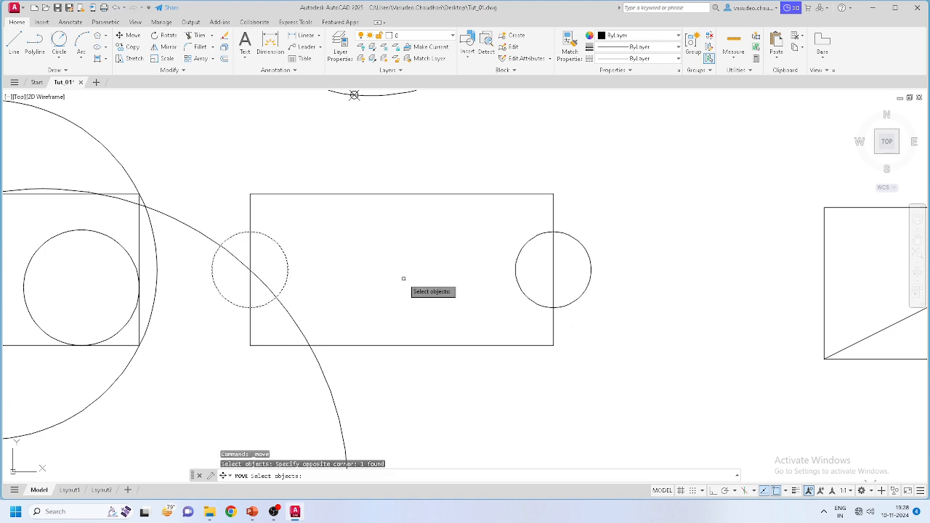
{"action": "key", "text": "Return"}
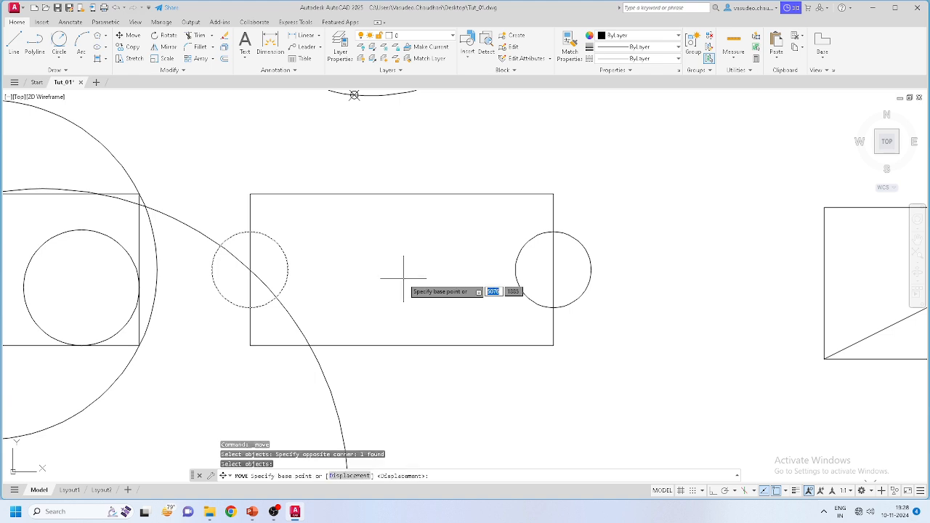
{"action": "left_click", "coordinate": [287, 270]}
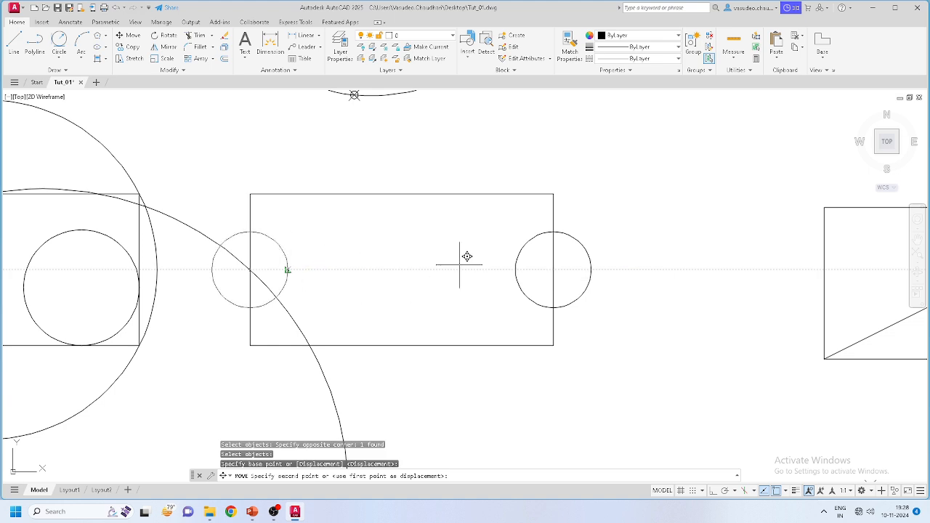
{"action": "left_click", "coordinate": [515, 270]}
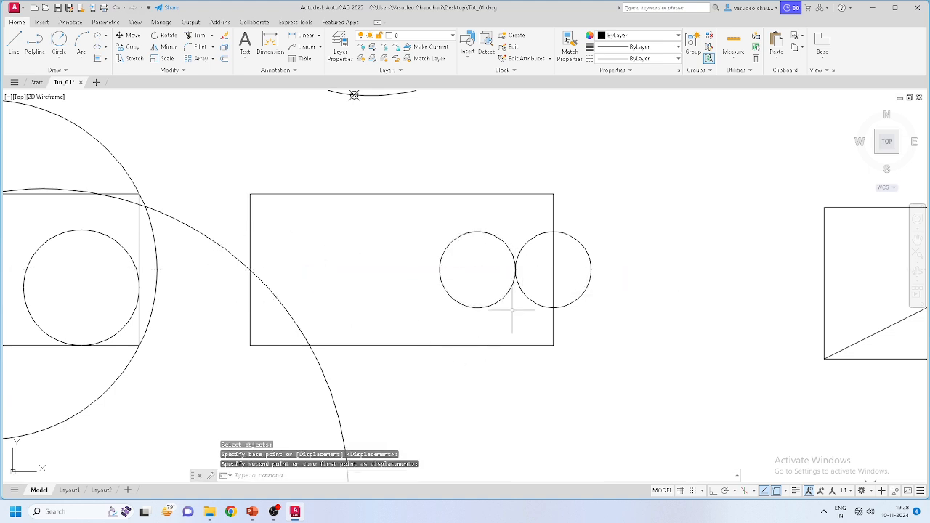
{"action": "mouse_move", "coordinate": [494, 312]}
{"action": "middle_mouse_down"}
{"action": "mouse_move", "coordinate": [443, 235]}
{"action": "mouse_move", "coordinate": [434, 276]}
{"action": "mouse_move", "coordinate": [675, 222]}
{"action": "mouse_move", "coordinate": [515, 305]}
{"action": "middle_mouse_up"}
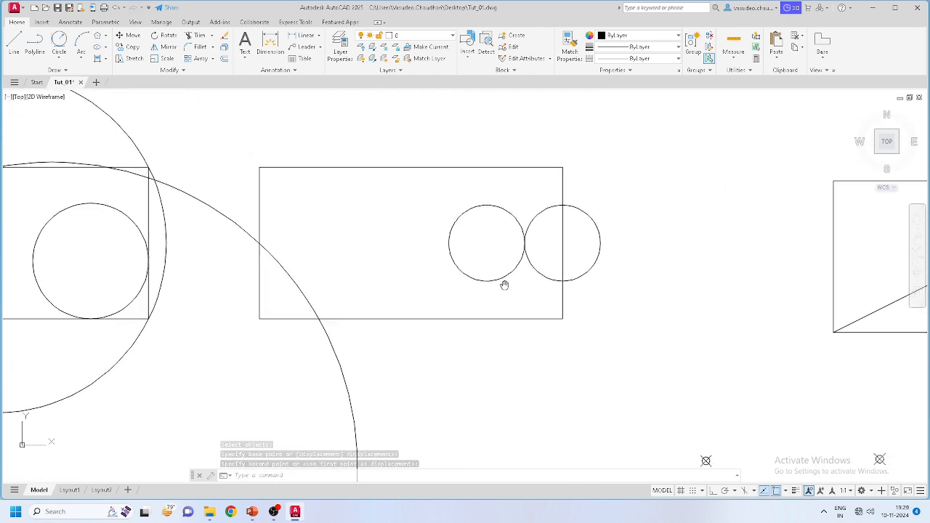
{"action": "scroll", "coordinate": [515, 305], "scroll_direction": "down", "scroll_amount": 3}
{"action": "scroll", "coordinate": [451, 233], "scroll_direction": "down", "scroll_amount": 1}
{"action": "middle_click_drag", "start_coordinate": [451, 232], "coordinate": [415, 286]}
{"action": "scroll", "coordinate": [429, 263], "scroll_direction": "up", "scroll_amount": 6}
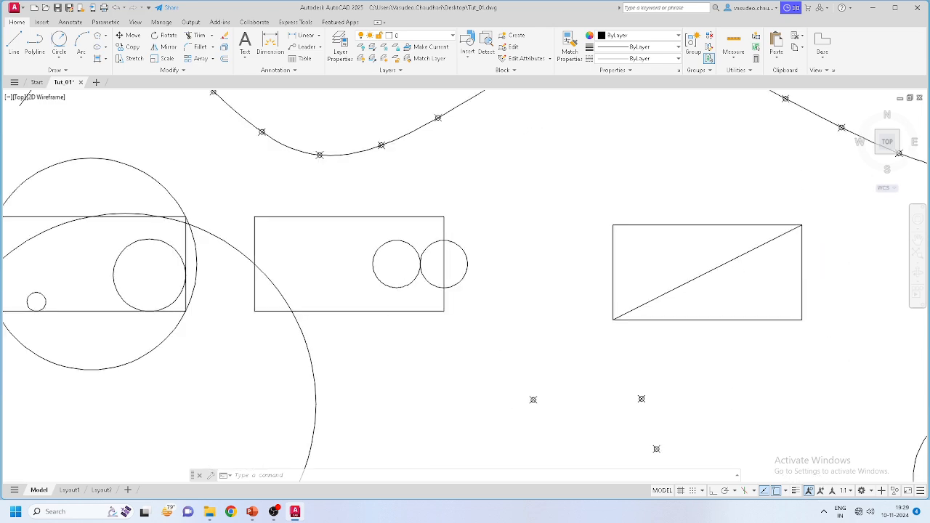
{"action": "middle_click_drag", "start_coordinate": [336, 264], "coordinate": [408, 263]}
{"action": "scroll", "coordinate": [457, 273], "scroll_direction": "down", "scroll_amount": 2}
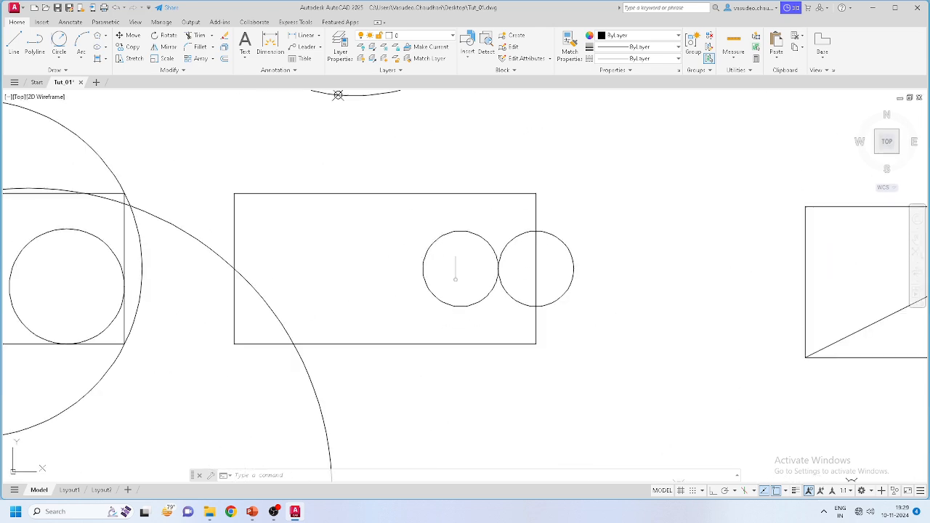
{"action": "scroll", "coordinate": [524, 276], "scroll_direction": "down", "scroll_amount": 4}
{"action": "scroll", "coordinate": [472, 281], "scroll_direction": "up", "scroll_amount": 2}
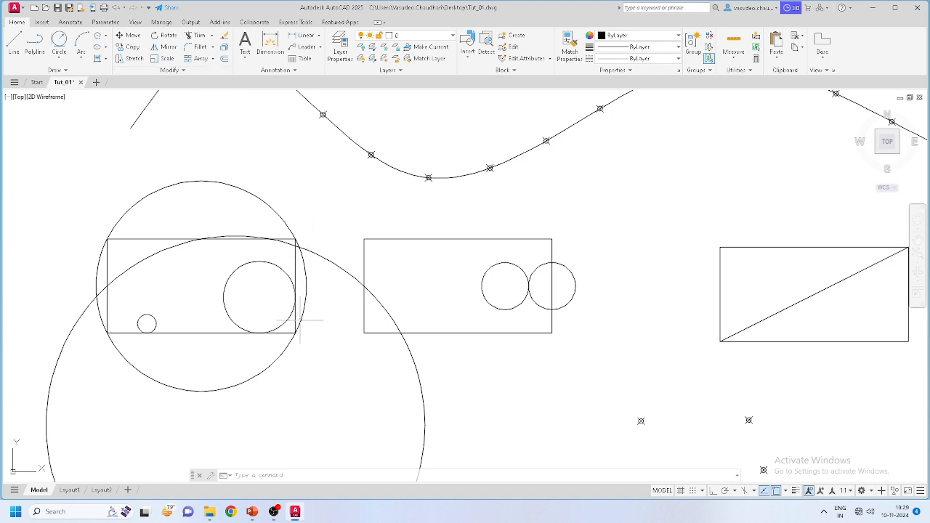
Step: Select the large circle, its small rectangle and both small circles
{"action": "left_click", "coordinate": [313, 357]}
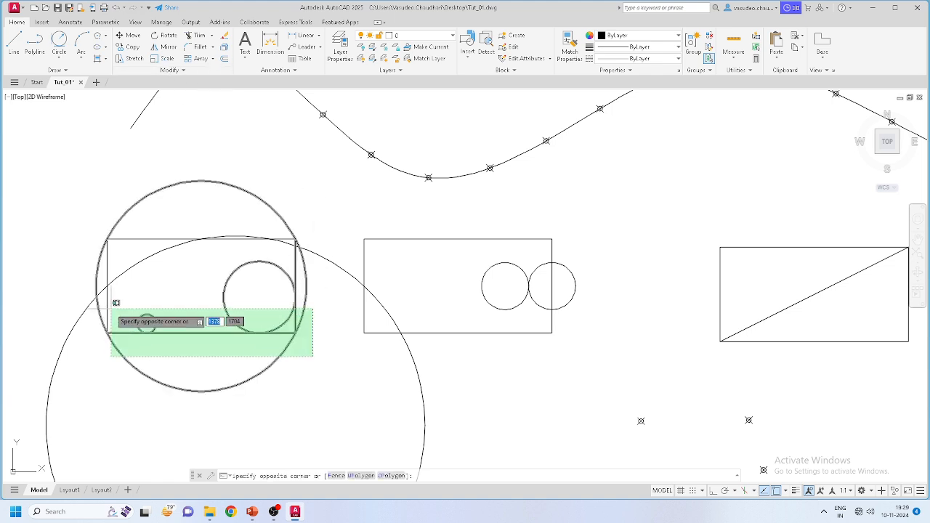
{"action": "left_click", "coordinate": [111, 308]}
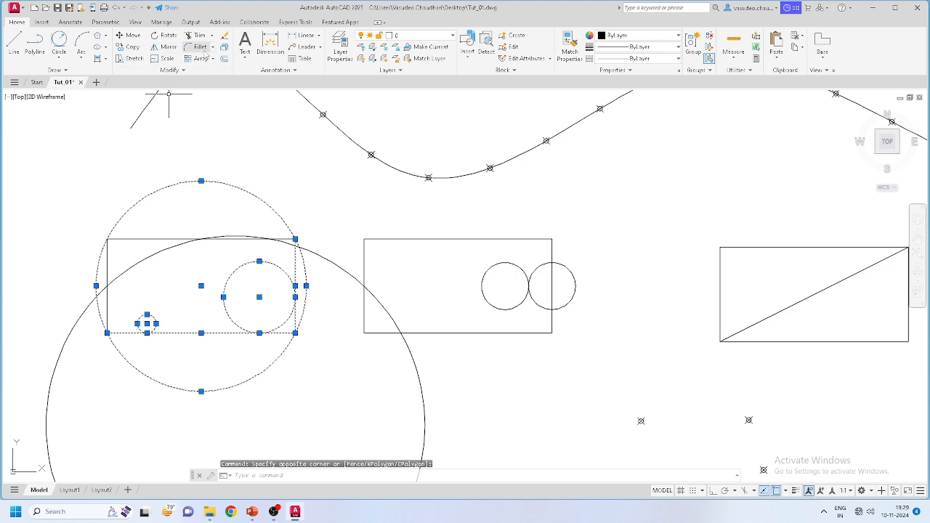
{"action": "left_click", "coordinate": [132, 36]}
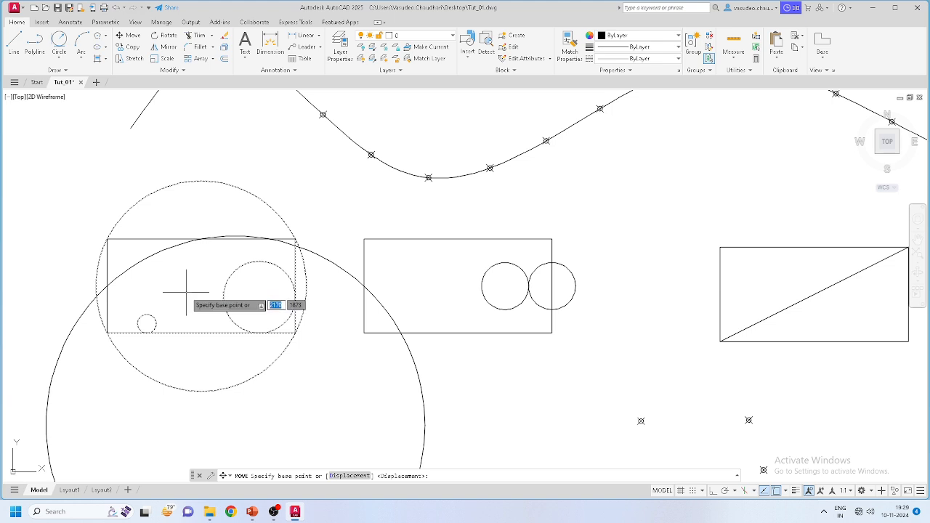
{"action": "key", "text": "Escape"}
{"action": "left_click", "coordinate": [117, 247]}
{"action": "left_click", "coordinate": [76, 218]}
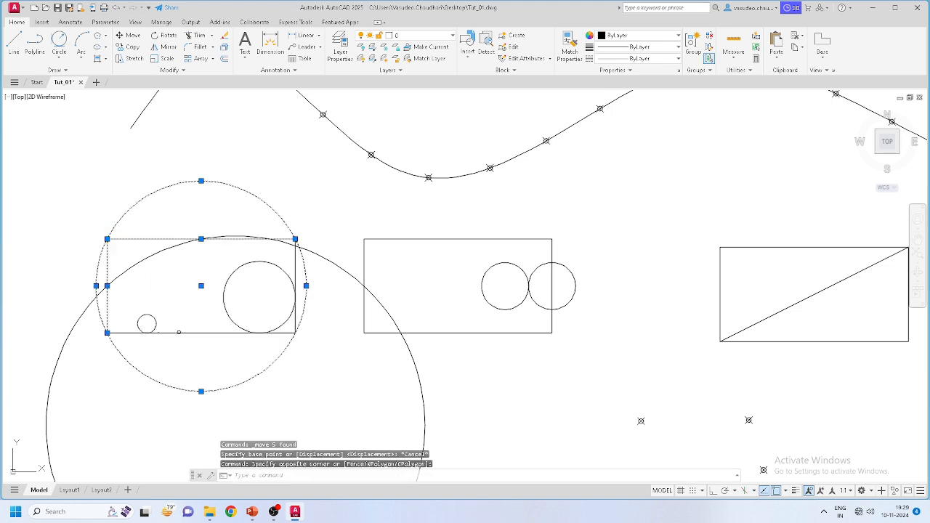
{"action": "left_click", "coordinate": [310, 391]}
{"action": "left_click", "coordinate": [112, 316]}
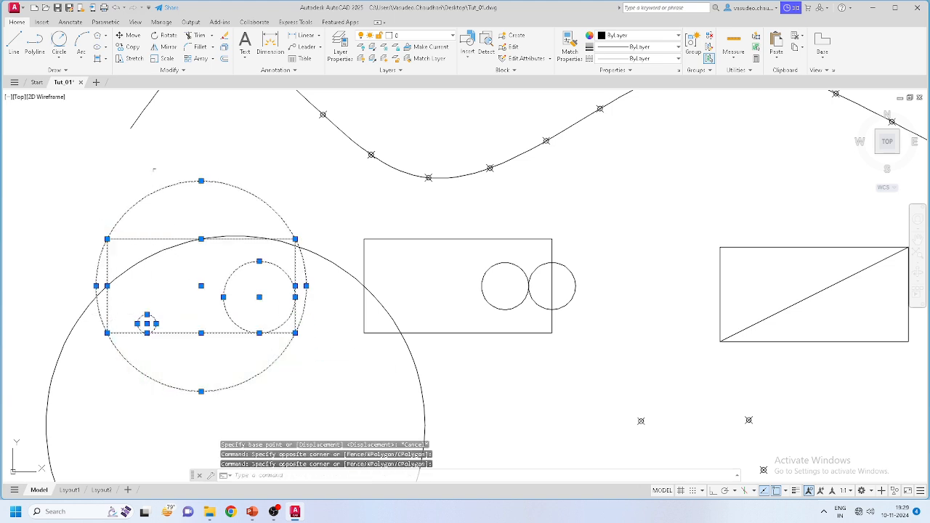
Step: Move the selected group to the right of the revision cloud
{"action": "left_click", "coordinate": [132, 35]}
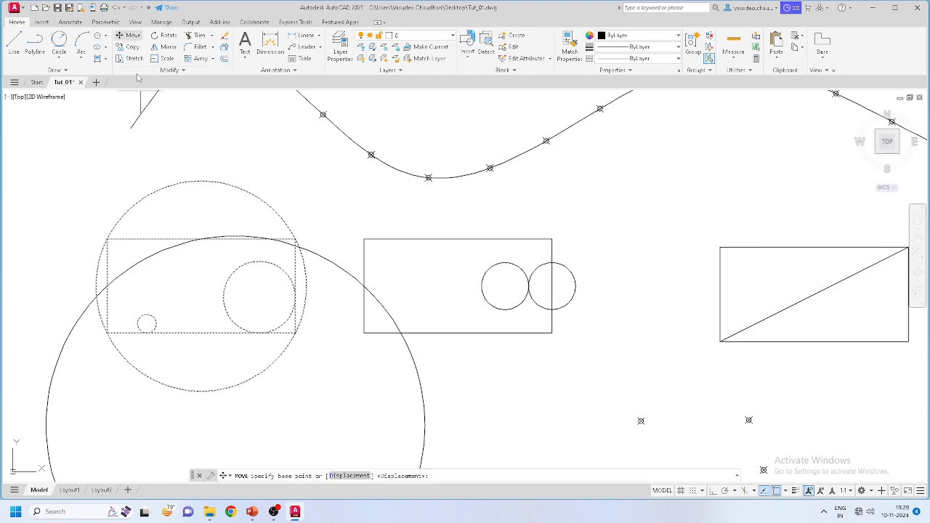
{"action": "left_click", "coordinate": [201, 286]}
{"action": "scroll", "coordinate": [108, 247], "scroll_direction": "down", "scroll_amount": 8}
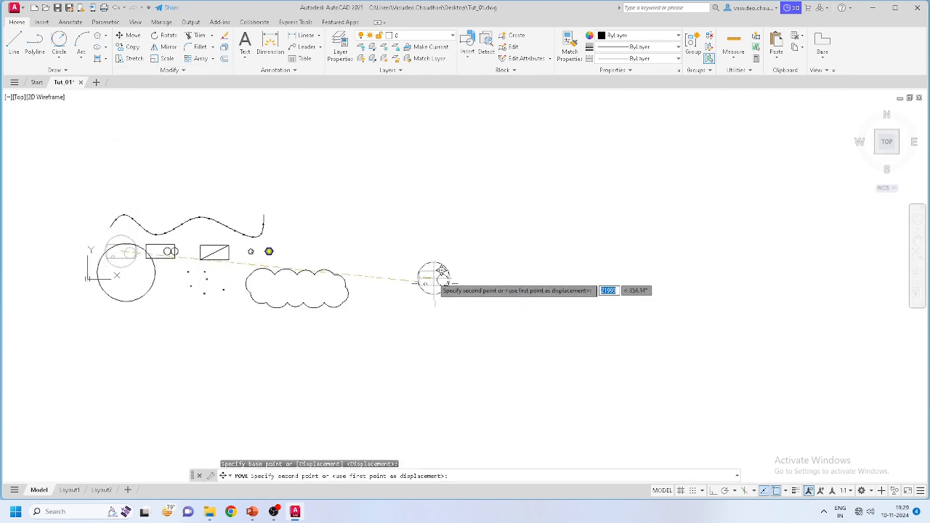
{"action": "scroll", "coordinate": [407, 267], "scroll_direction": "up", "scroll_amount": 4}
{"action": "left_click", "coordinate": [402, 250]}
{"action": "key", "text": "Escape"}
{"action": "scroll", "coordinate": [518, 281], "scroll_direction": "down", "scroll_amount": 4}
{"action": "scroll", "coordinate": [293, 282], "scroll_direction": "up", "scroll_amount": 2}
{"action": "mouse_move", "coordinate": [155, 286]}
{"action": "middle_mouse_down"}
{"action": "mouse_move", "coordinate": [293, 282]}
{"action": "mouse_move", "coordinate": [298, 259]}
{"action": "mouse_move", "coordinate": [181, 245]}
{"action": "middle_mouse_up"}
{"action": "scroll", "coordinate": [358, 232], "scroll_direction": "up", "scroll_amount": 2}
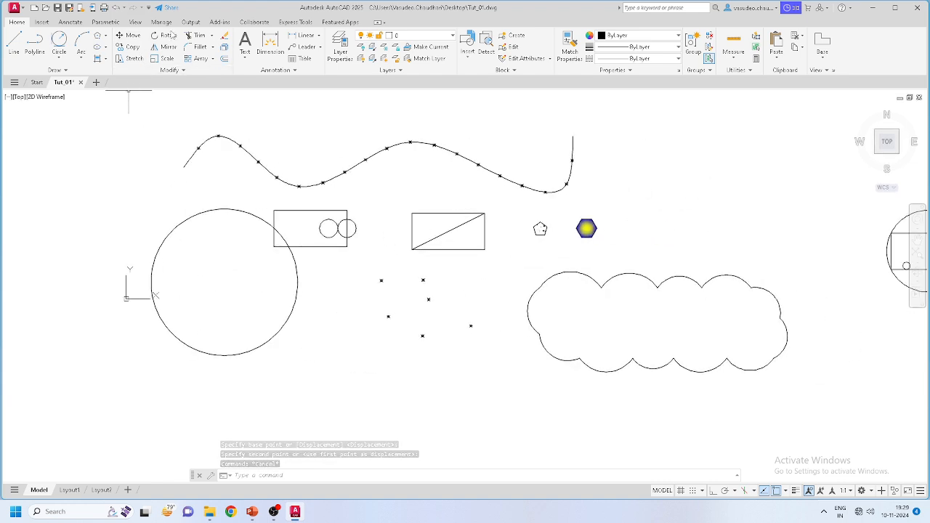
{"action": "scroll", "coordinate": [501, 218], "scroll_direction": "up", "scroll_amount": 2}
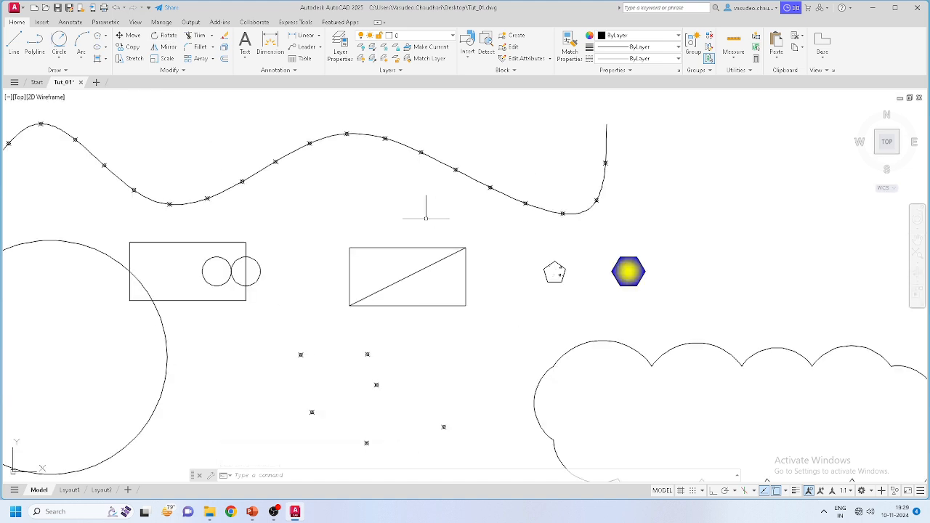
{"action": "scroll", "coordinate": [388, 258], "scroll_direction": "up", "scroll_amount": 2}
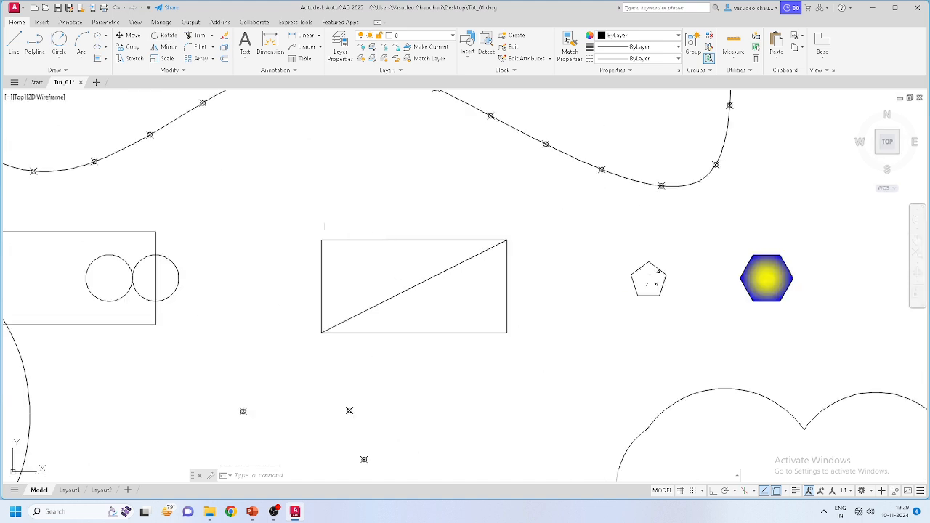
Step: Rotate the pentagon and its two triangles 45 degrees about the pentagon's lower-left corner
{"action": "left_click", "coordinate": [167, 37]}
{"action": "scroll", "coordinate": [93, 116], "scroll_direction": "down", "scroll_amount": 4}
{"action": "scroll", "coordinate": [269, 142], "scroll_direction": "up", "scroll_amount": 6}
{"action": "scroll", "coordinate": [444, 363], "scroll_direction": "up", "scroll_amount": 4}
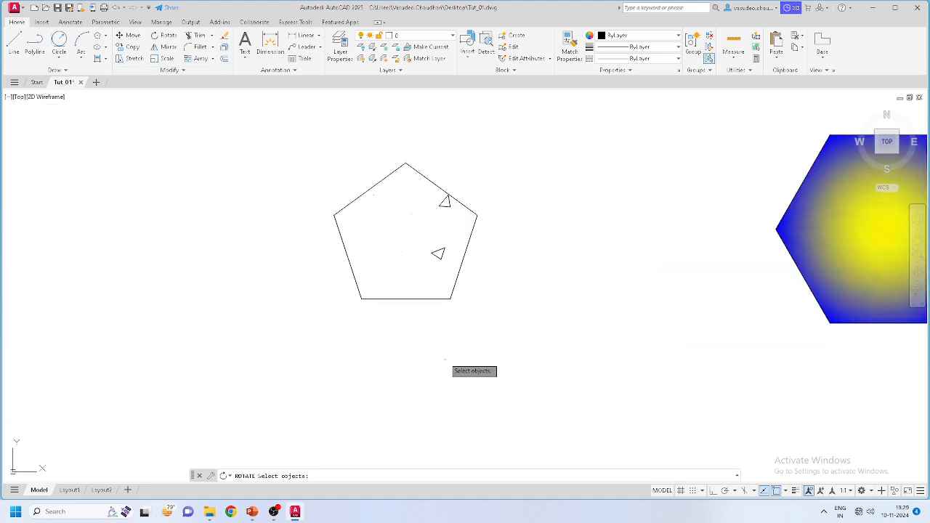
{"action": "left_click", "coordinate": [490, 330]}
{"action": "left_click", "coordinate": [273, 103]}
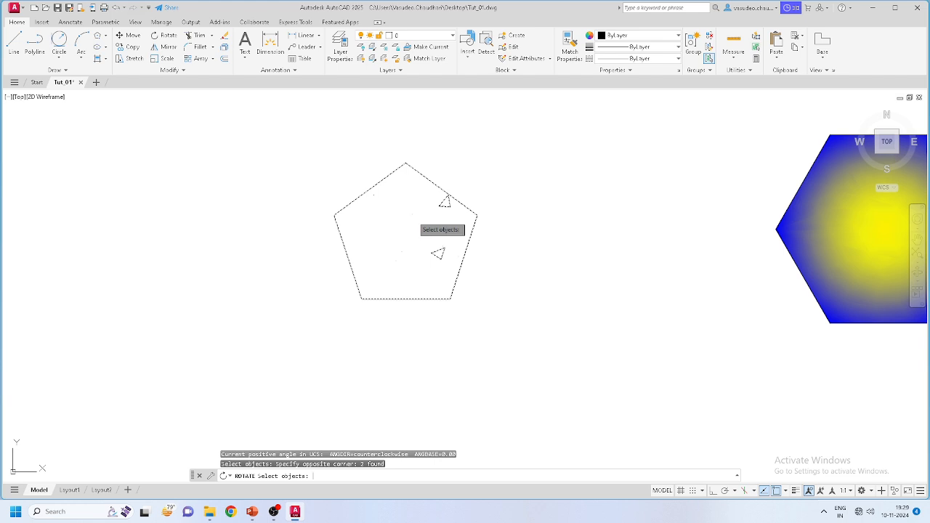
{"action": "key", "text": "Return"}
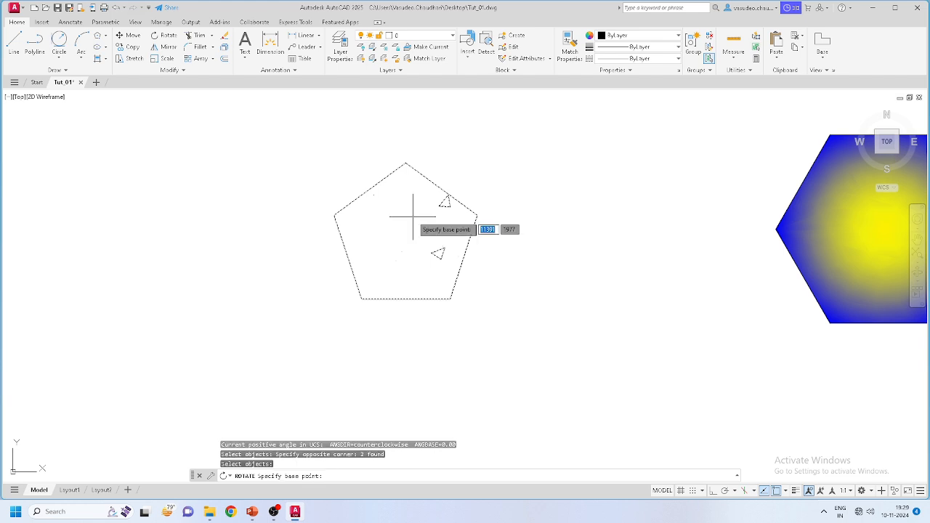
{"action": "left_click", "coordinate": [361, 299]}
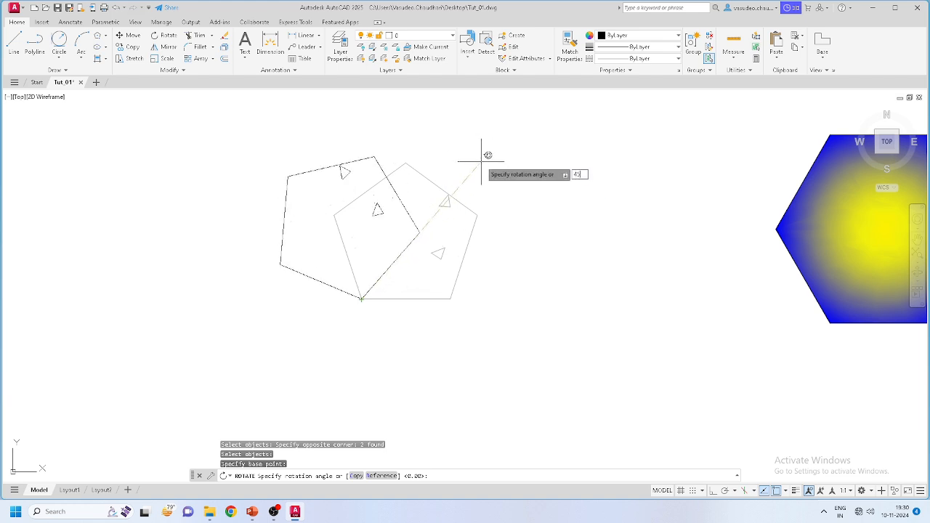
{"action": "key", "text": "Return"}
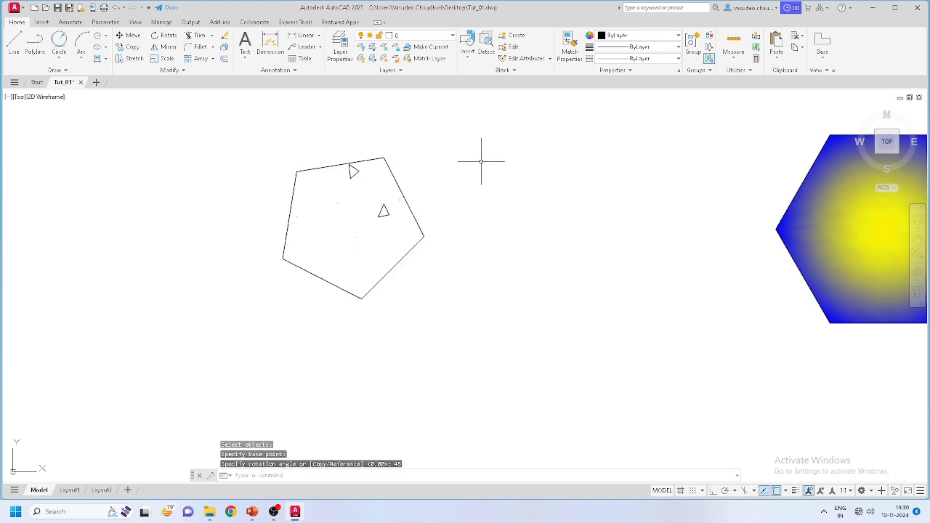
{"action": "scroll", "coordinate": [589, 351], "scroll_direction": "down", "scroll_amount": 2}
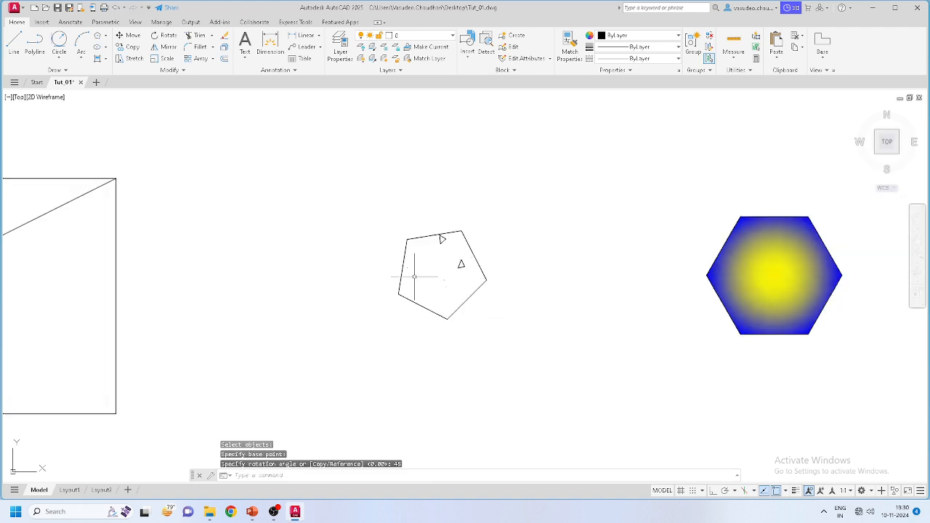
{"action": "scroll", "coordinate": [414, 276], "scroll_direction": "up", "scroll_amount": 2}
{"action": "scroll", "coordinate": [475, 242], "scroll_direction": "down", "scroll_amount": 2}
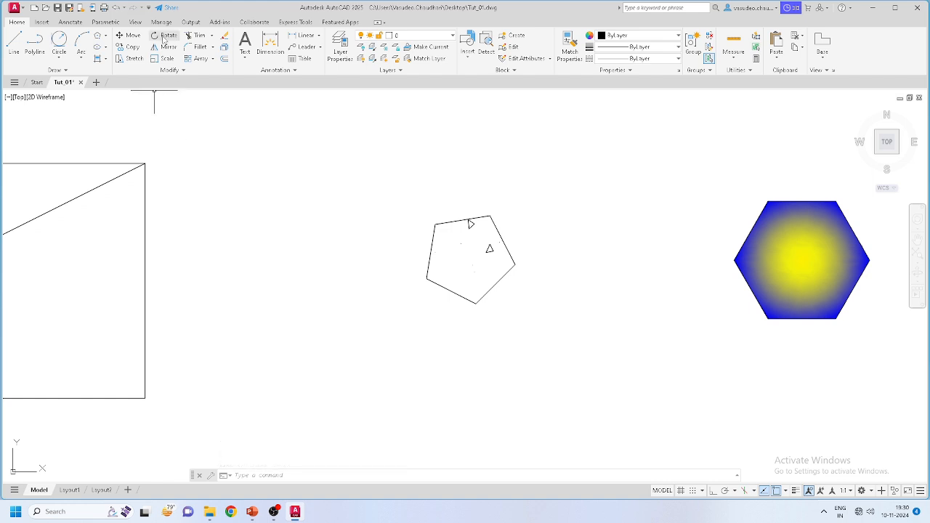
{"action": "scroll", "coordinate": [429, 255], "scroll_direction": "down", "scroll_amount": 2}
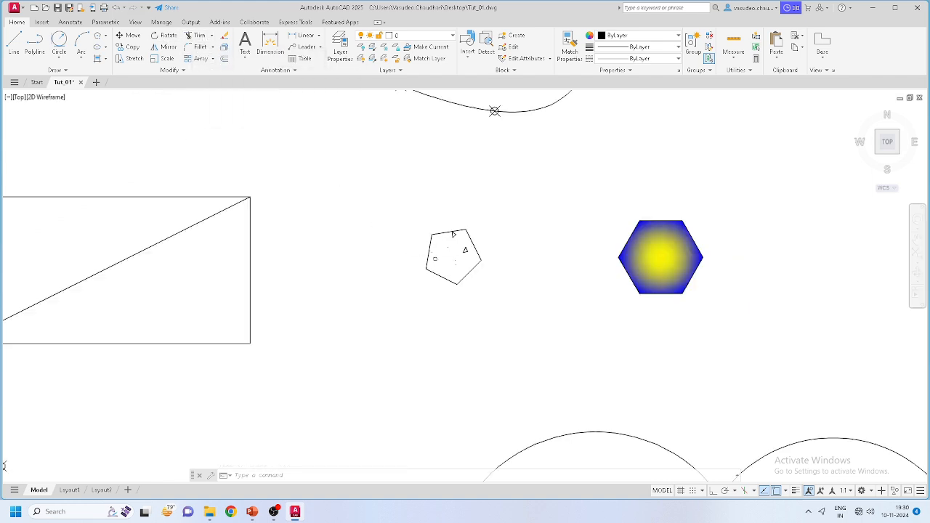
{"action": "scroll", "coordinate": [113, 288], "scroll_direction": "up", "scroll_amount": 2}
{"action": "scroll", "coordinate": [261, 262], "scroll_direction": "down", "scroll_amount": 2}
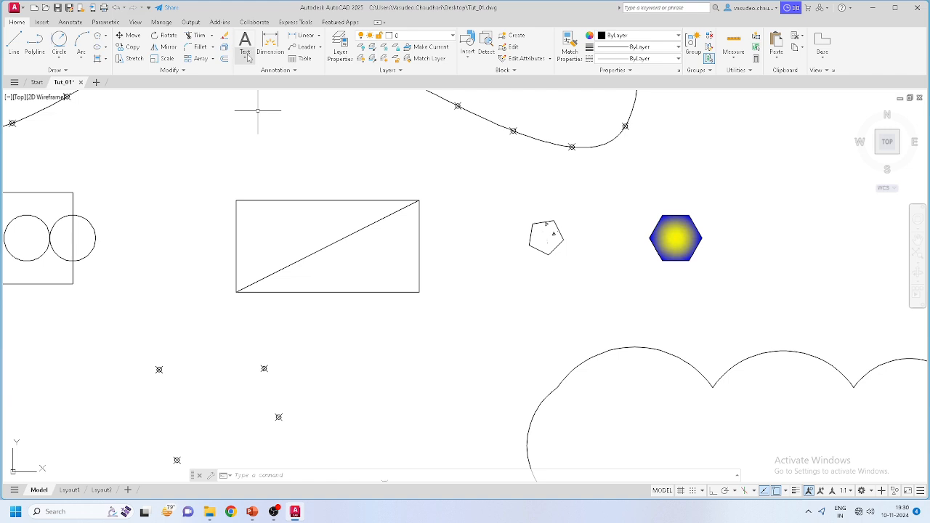
{"action": "scroll", "coordinate": [508, 284], "scroll_direction": "down", "scroll_amount": 4}
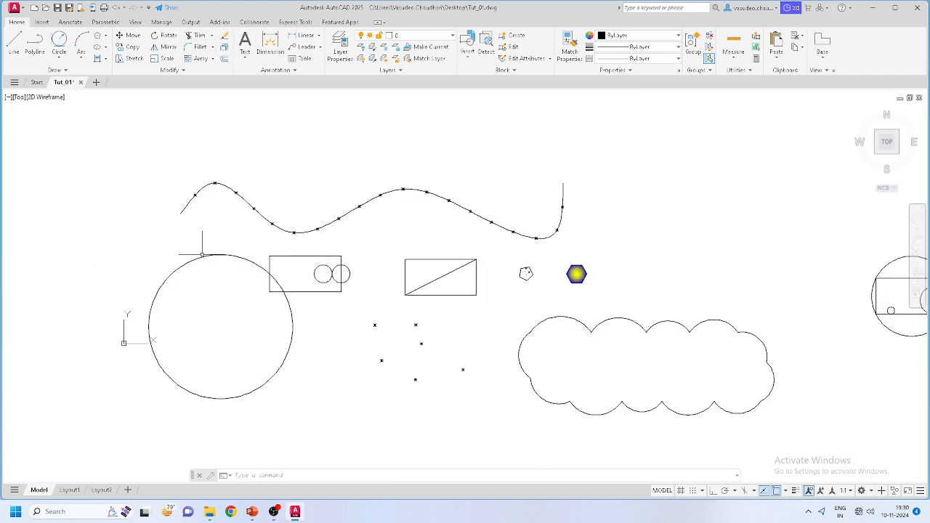
{"action": "scroll", "coordinate": [252, 271], "scroll_direction": "up", "scroll_amount": 2}
{"action": "scroll", "coordinate": [274, 300], "scroll_direction": "up", "scroll_amount": 2}
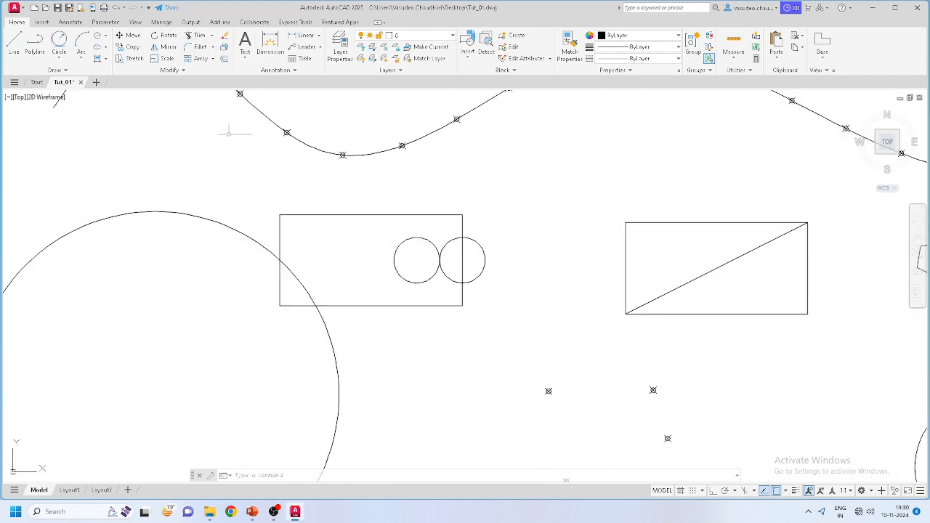
{"action": "left_click", "coordinate": [211, 36]}
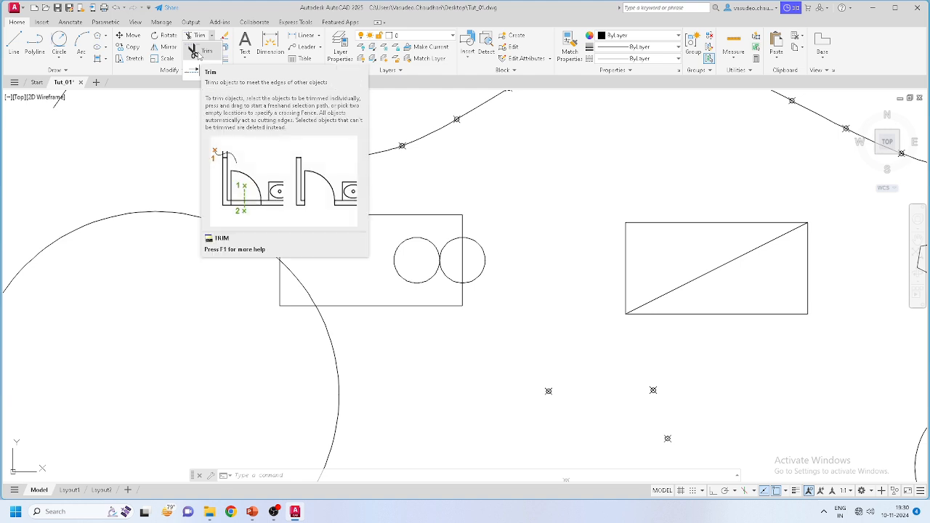
Step: Trim the rectangle's bottom edge inside the circle, then undo the wrong trim with U
{"action": "left_click", "coordinate": [198, 54]}
{"action": "scroll", "coordinate": [218, 327], "scroll_direction": "up", "scroll_amount": 4}
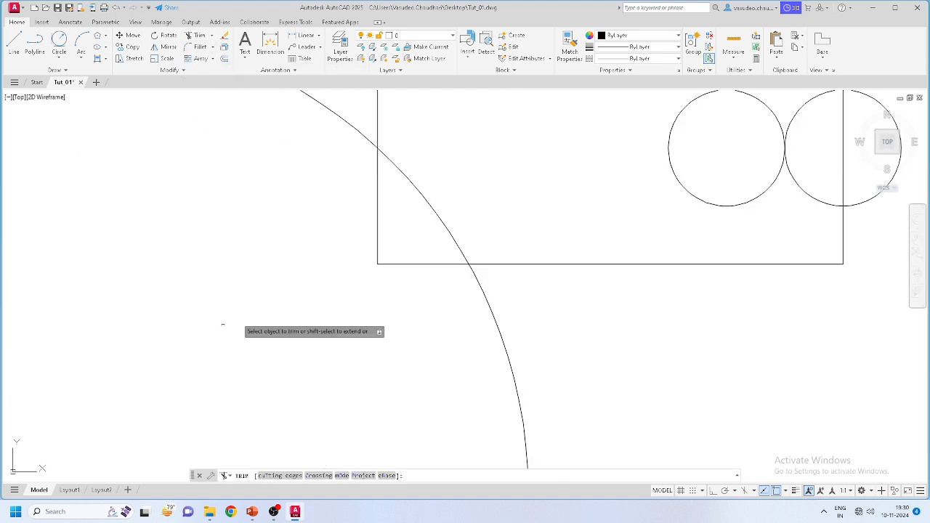
{"action": "scroll", "coordinate": [401, 266], "scroll_direction": "down", "scroll_amount": 2}
{"action": "scroll", "coordinate": [392, 259], "scroll_direction": "up", "scroll_amount": 2}
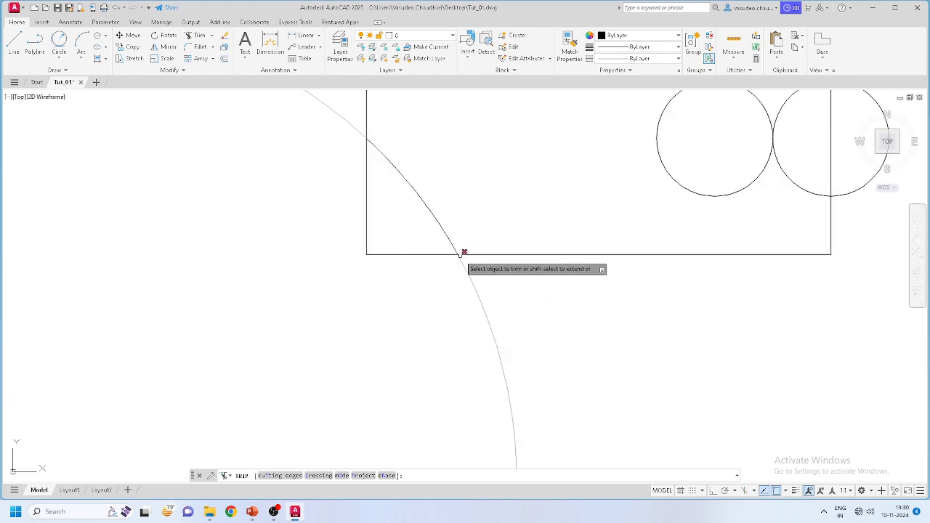
{"action": "left_click", "coordinate": [407, 254]}
{"action": "left_click", "coordinate": [366, 249]}
{"action": "key", "text": "Return"}
{"action": "scroll", "coordinate": [369, 286], "scroll_direction": "down", "scroll_amount": 6}
{"action": "scroll", "coordinate": [364, 300], "scroll_direction": "up", "scroll_amount": 2}
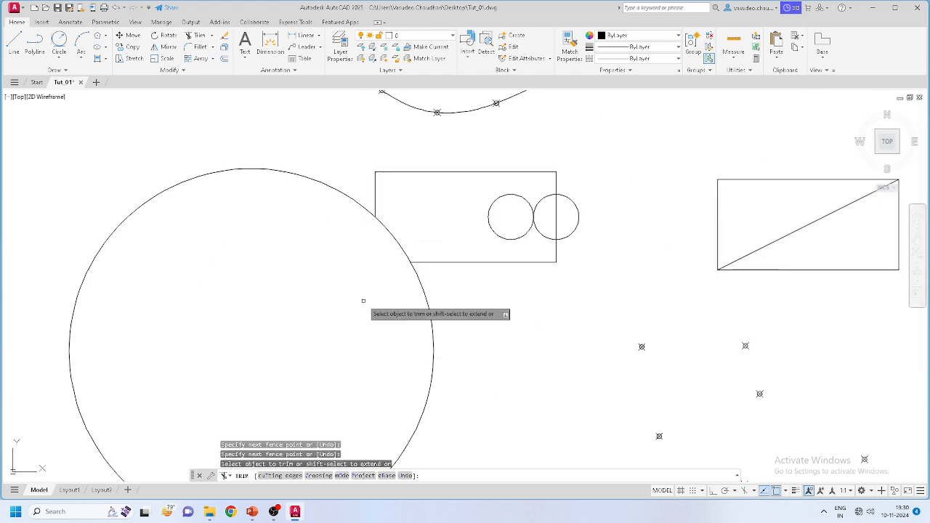
{"action": "scroll", "coordinate": [363, 300], "scroll_direction": "down", "scroll_amount": 3}
{"action": "scroll", "coordinate": [360, 280], "scroll_direction": "up", "scroll_amount": 3}
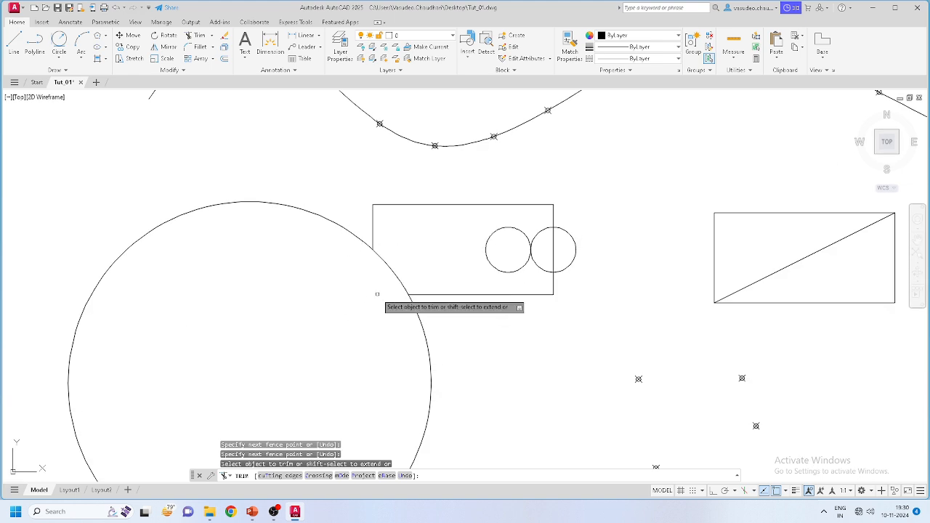
{"action": "left_click", "coordinate": [393, 271]}
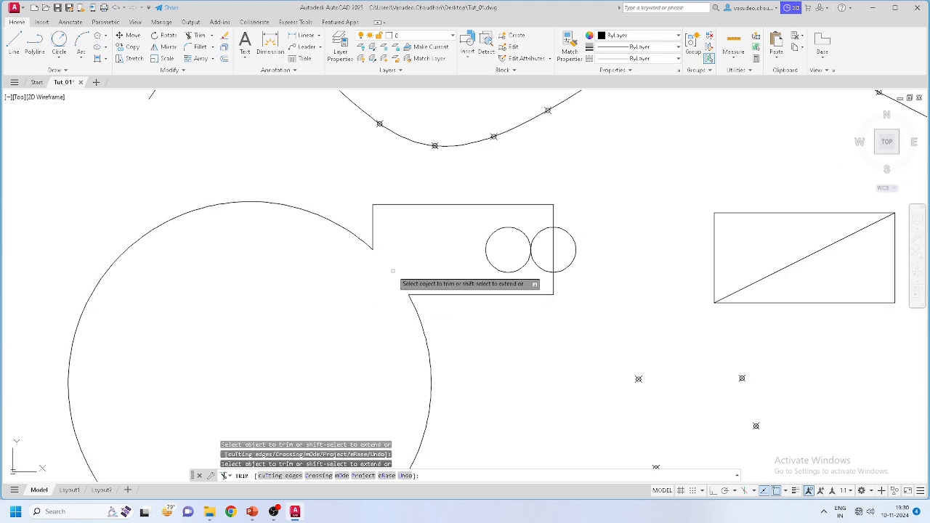
{"action": "scroll", "coordinate": [451, 269], "scroll_direction": "down", "scroll_amount": 2}
{"action": "key", "text": "Escape"}
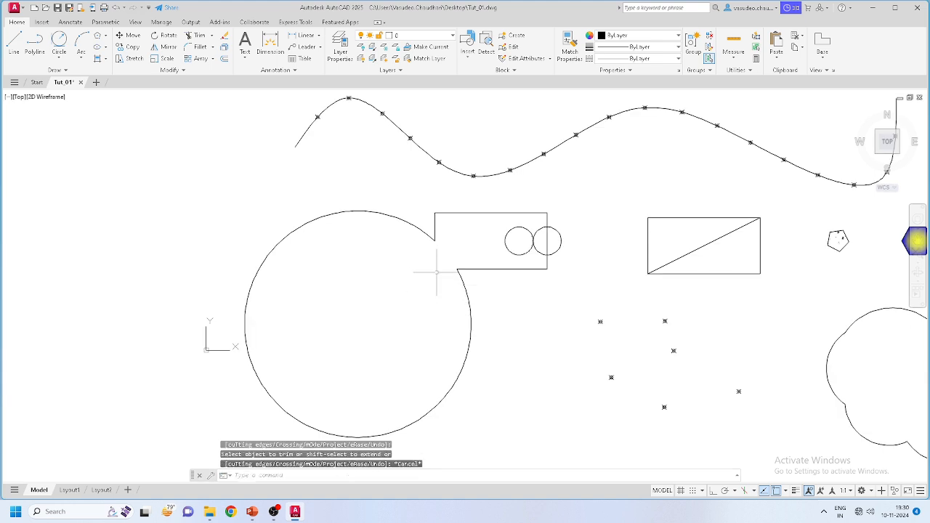
{"action": "type", "text": "u"}
{"action": "key", "text": "Return"}
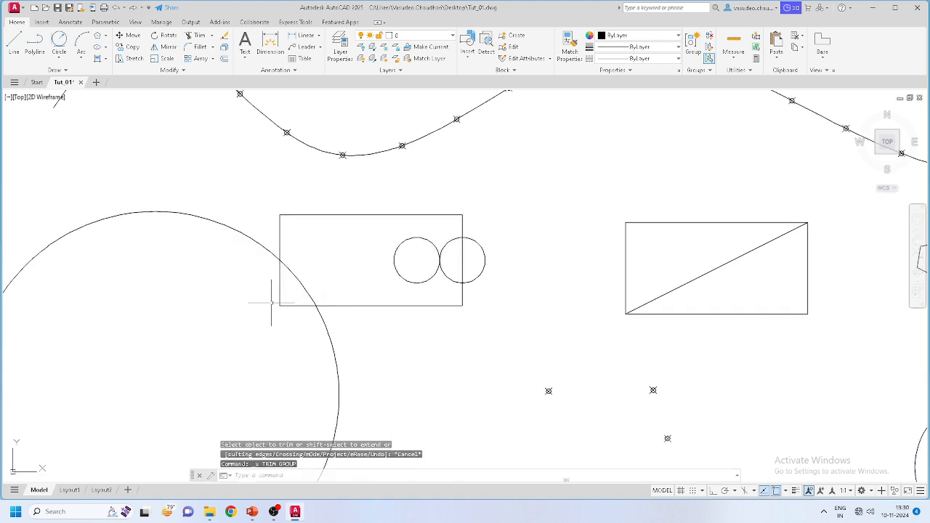
Step: Fence-trim the rectangle's left and bottom edge pieces inside the large circle
{"action": "scroll", "coordinate": [273, 302], "scroll_direction": "up", "scroll_amount": 2}
{"action": "left_click", "coordinate": [189, 37]}
{"action": "left_click", "coordinate": [268, 269]}
{"action": "key", "text": "Return"}
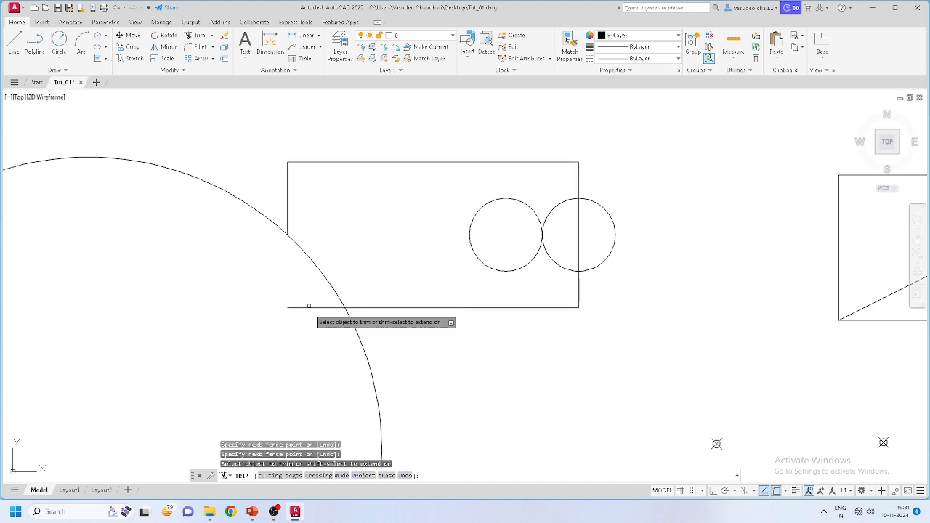
{"action": "scroll", "coordinate": [378, 296], "scroll_direction": "down", "scroll_amount": 2}
{"action": "scroll", "coordinate": [314, 321], "scroll_direction": "up", "scroll_amount": 2}
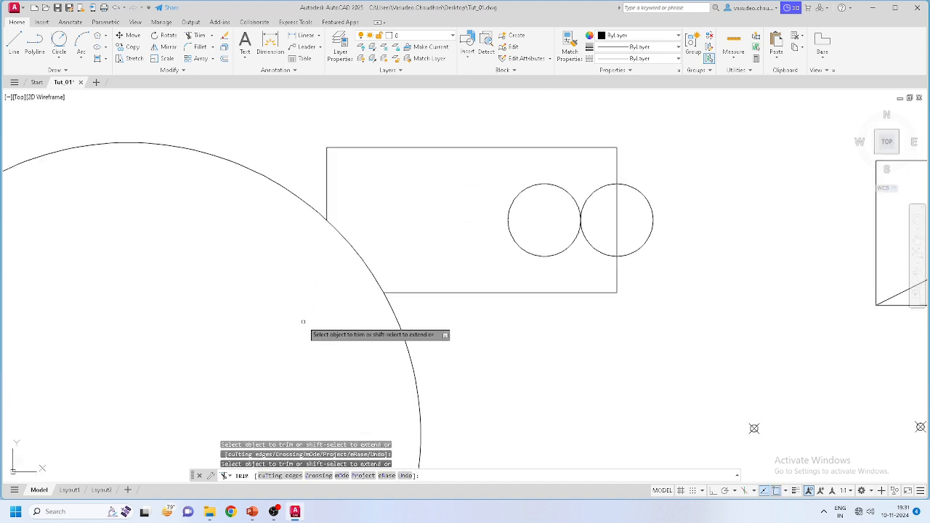
{"action": "left_click", "coordinate": [303, 322]}
{"action": "key", "text": "Escape"}
{"action": "key", "text": "Escape"}
{"action": "scroll", "coordinate": [446, 295], "scroll_direction": "down", "scroll_amount": 3}
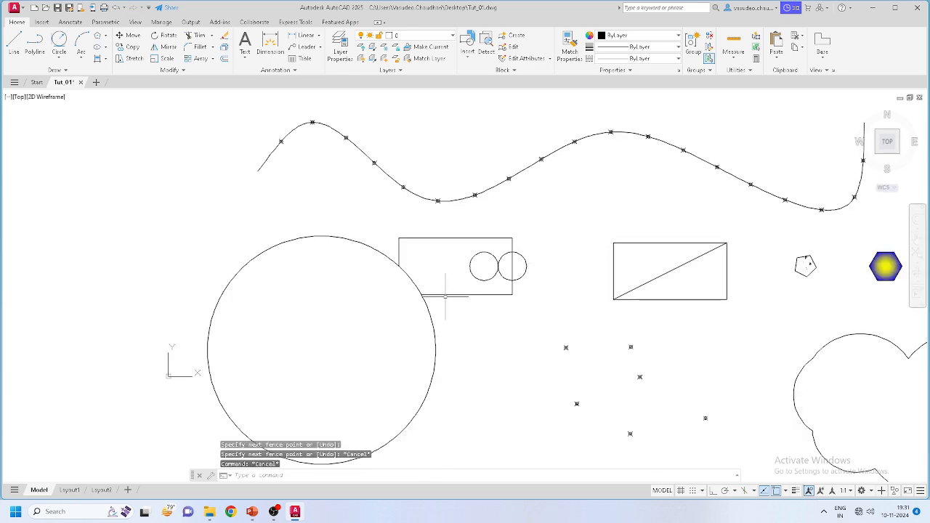
{"action": "middle_click_drag", "start_coordinate": [365, 354], "coordinate": [410, 284]}
{"action": "scroll", "coordinate": [424, 247], "scroll_direction": "up", "scroll_amount": 2}
{"action": "middle_click_drag", "start_coordinate": [424, 247], "coordinate": [390, 298]}
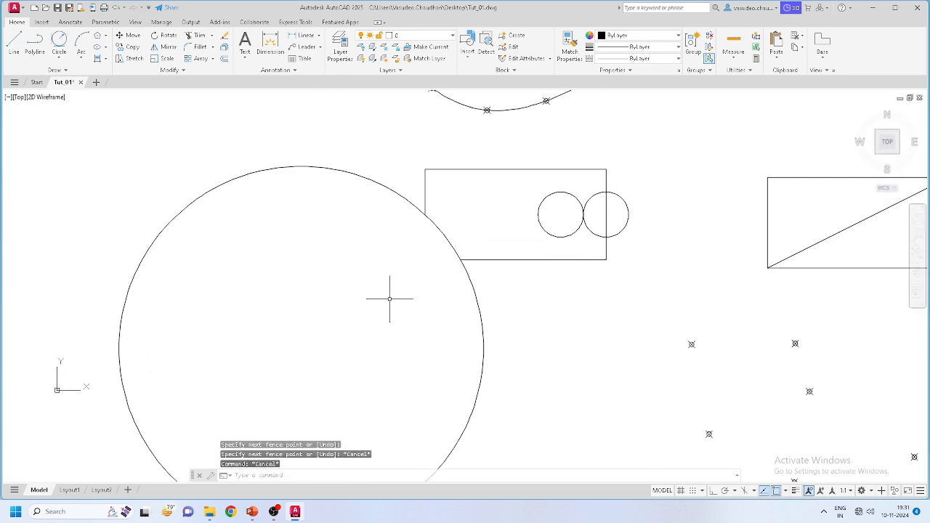
{"action": "left_click", "coordinate": [211, 35]}
Step: Try extending the rectangle's bottom and corner edges toward the circle
{"action": "left_click", "coordinate": [210, 70]}
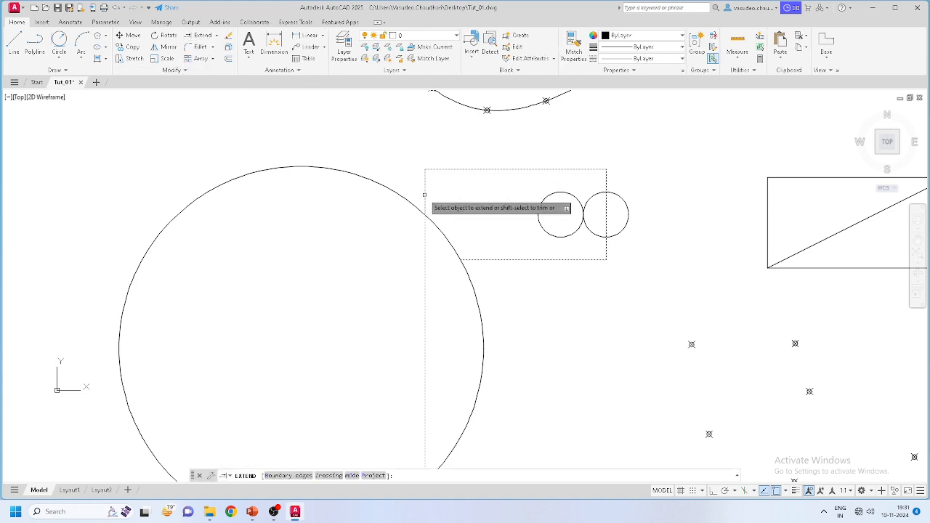
{"action": "left_click", "coordinate": [472, 259]}
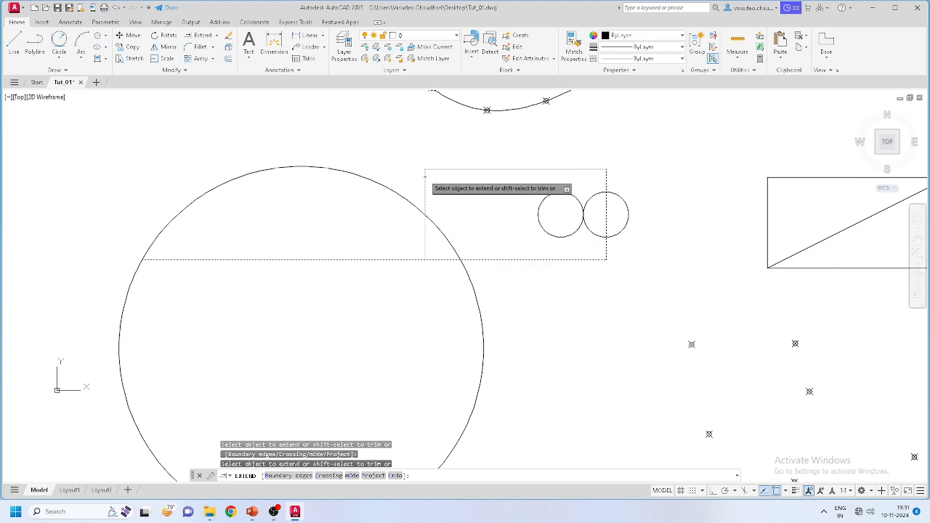
{"action": "key", "text": "Escape"}
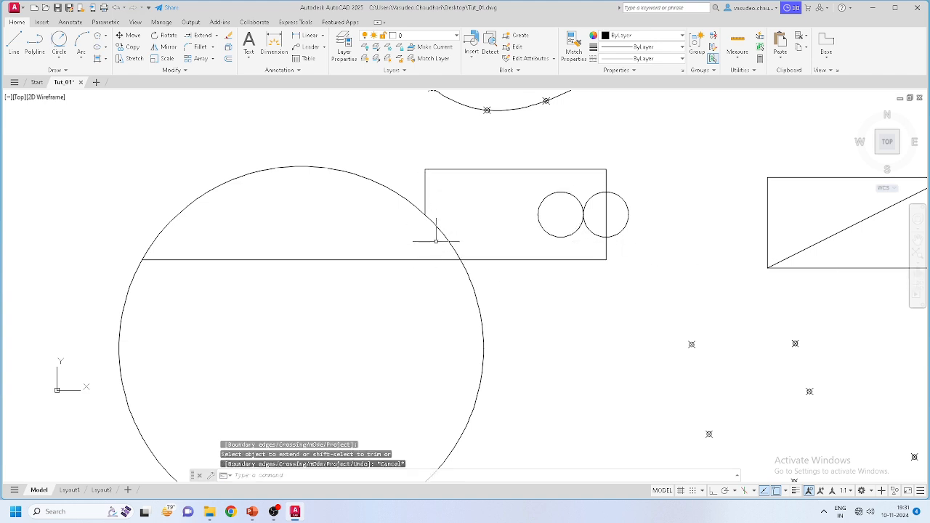
{"action": "key", "text": "Return"}
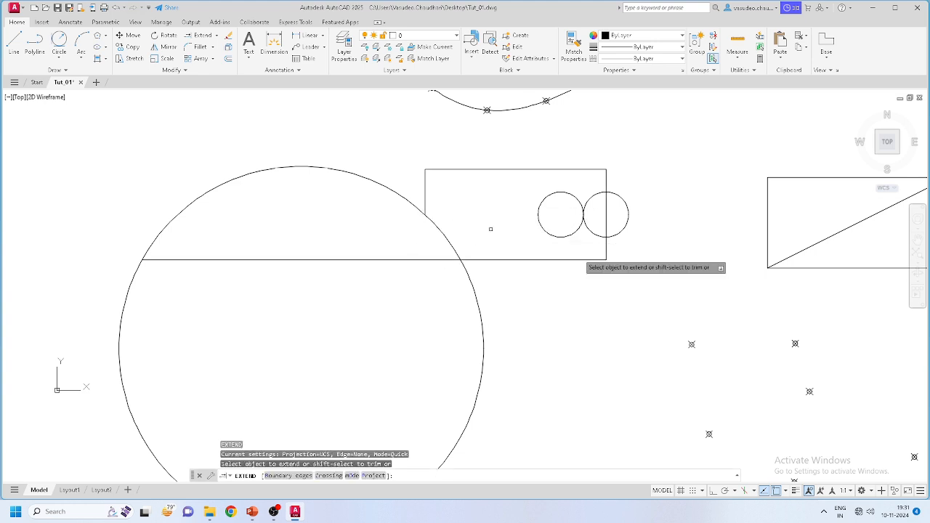
{"action": "left_click", "coordinate": [605, 255]}
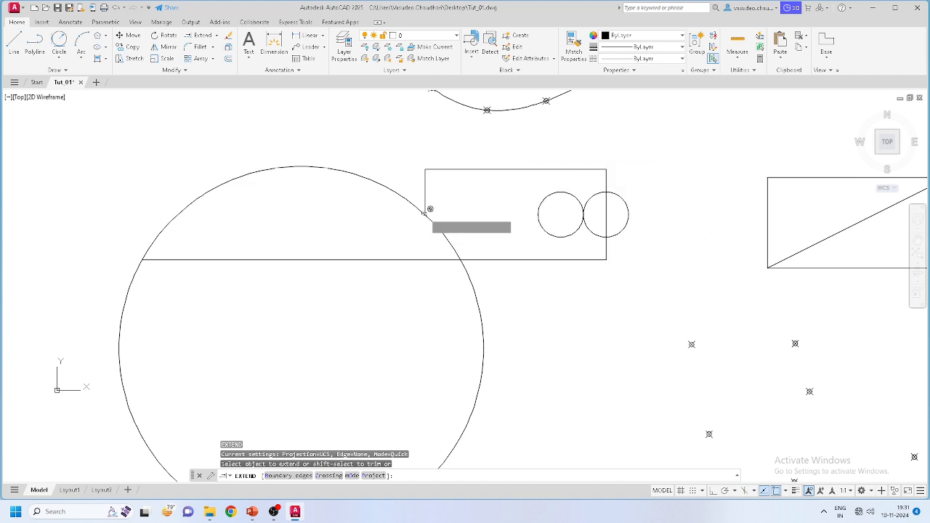
{"action": "scroll", "coordinate": [422, 247], "scroll_direction": "down", "scroll_amount": 4}
{"action": "scroll", "coordinate": [647, 223], "scroll_direction": "up", "scroll_amount": 4}
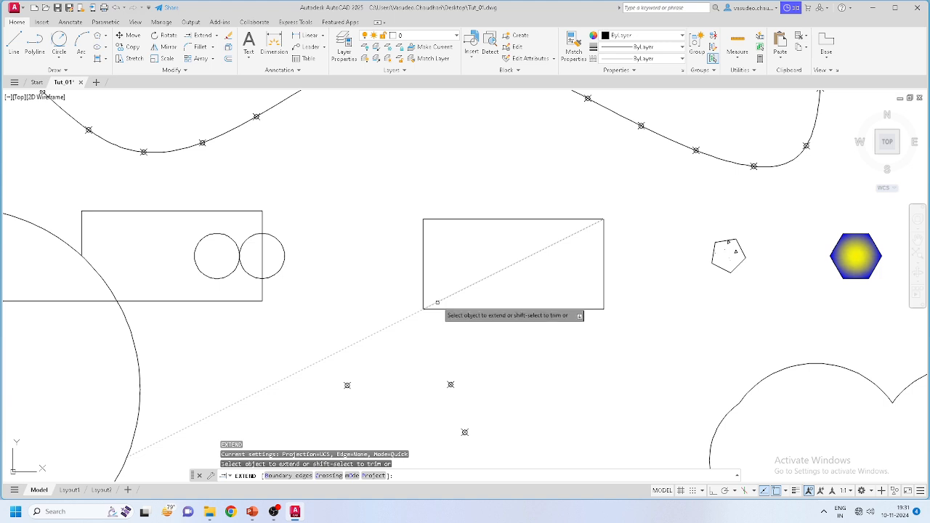
{"action": "scroll", "coordinate": [437, 303], "scroll_direction": "down", "scroll_amount": 6}
{"action": "scroll", "coordinate": [426, 312], "scroll_direction": "up", "scroll_amount": 4}
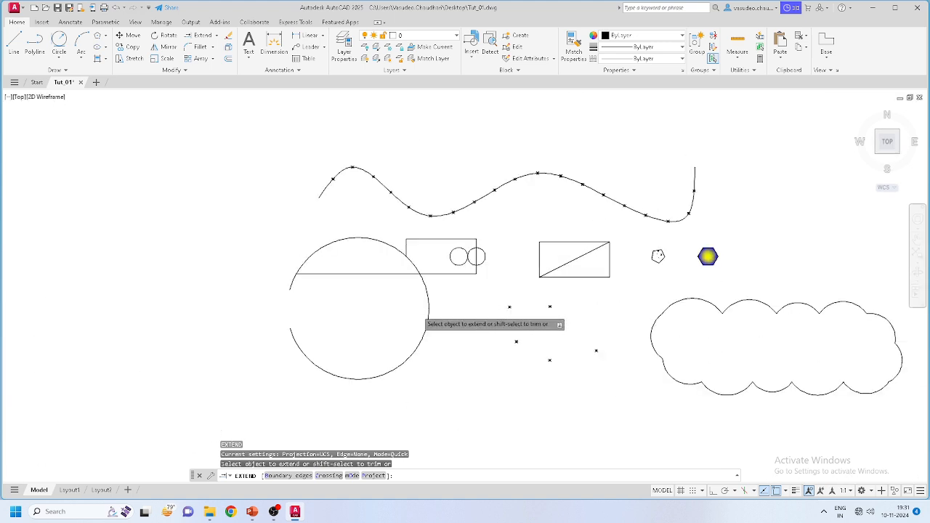
Step: Extend the rectangle's left edge past the horizontal line down to the circle's arc
{"action": "left_click", "coordinate": [400, 208]}
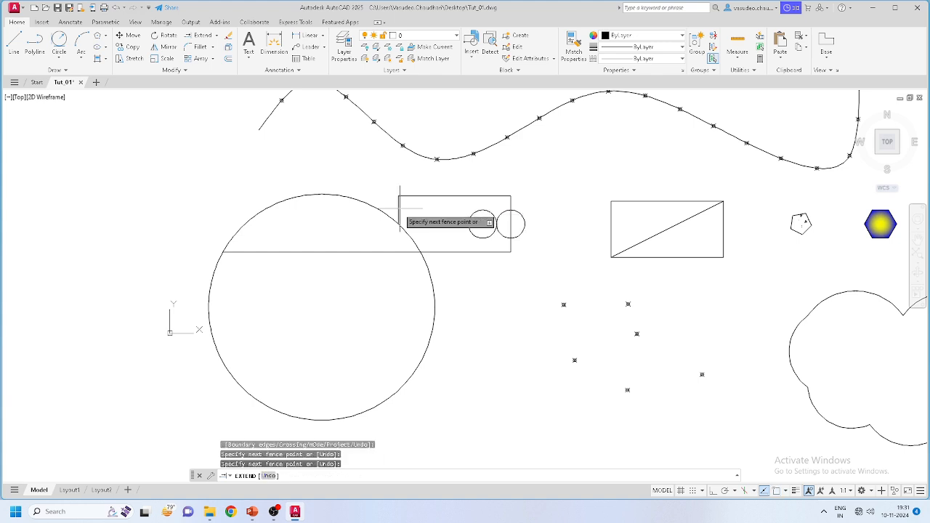
{"action": "left_click", "coordinate": [399, 246]}
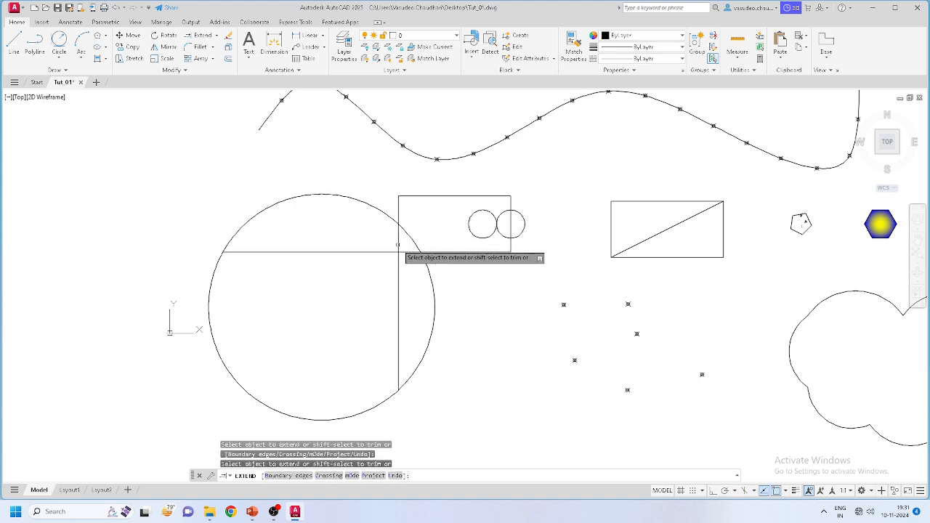
{"action": "scroll", "coordinate": [353, 287], "scroll_direction": "up", "scroll_amount": 4}
{"action": "scroll", "coordinate": [428, 291], "scroll_direction": "down", "scroll_amount": 4}
{"action": "key", "text": "Escape"}
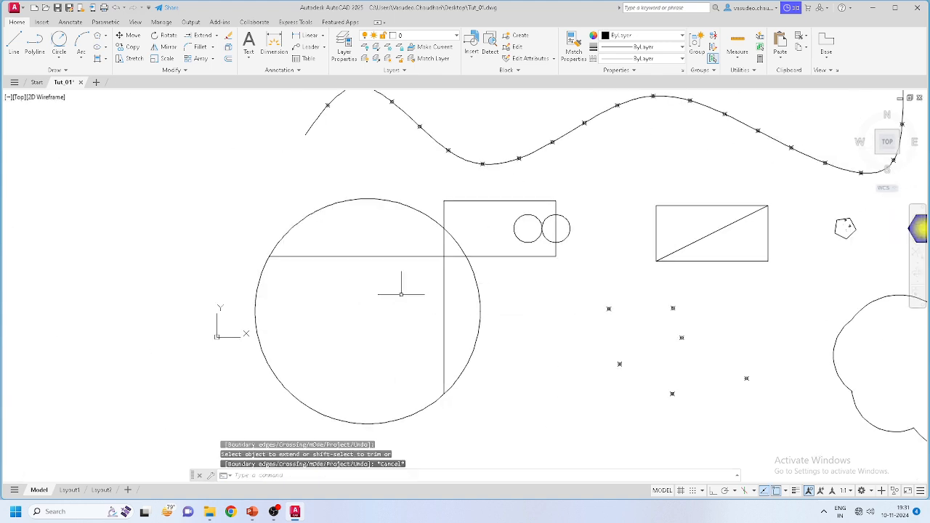
{"action": "left_click", "coordinate": [218, 37]}
Step: Trim away the horizontal line and extended edge lying inside the circle
{"action": "left_click", "coordinate": [197, 47]}
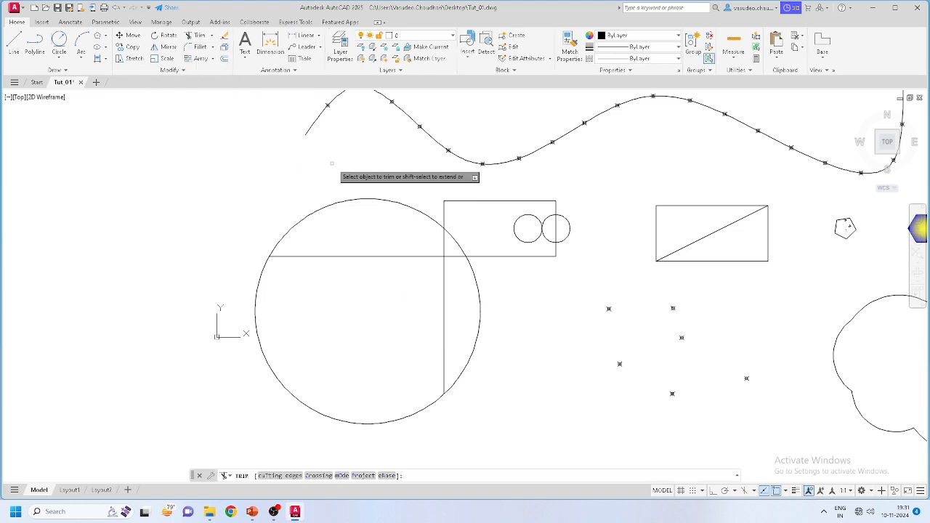
{"action": "mouse_move", "coordinate": [408, 249]}
{"action": "left_mouse_down"}
{"action": "mouse_move", "coordinate": [393, 277]}
{"action": "mouse_move", "coordinate": [454, 297]}
{"action": "left_mouse_up"}
{"action": "scroll", "coordinate": [408, 251], "scroll_direction": "up", "scroll_amount": 5}
{"action": "scroll", "coordinate": [449, 324], "scroll_direction": "down", "scroll_amount": 4}
{"action": "scroll", "coordinate": [446, 232], "scroll_direction": "up", "scroll_amount": 2}
{"action": "scroll", "coordinate": [409, 307], "scroll_direction": "down", "scroll_amount": 2}
{"action": "key", "text": "Escape"}
{"action": "key", "text": "Escape"}
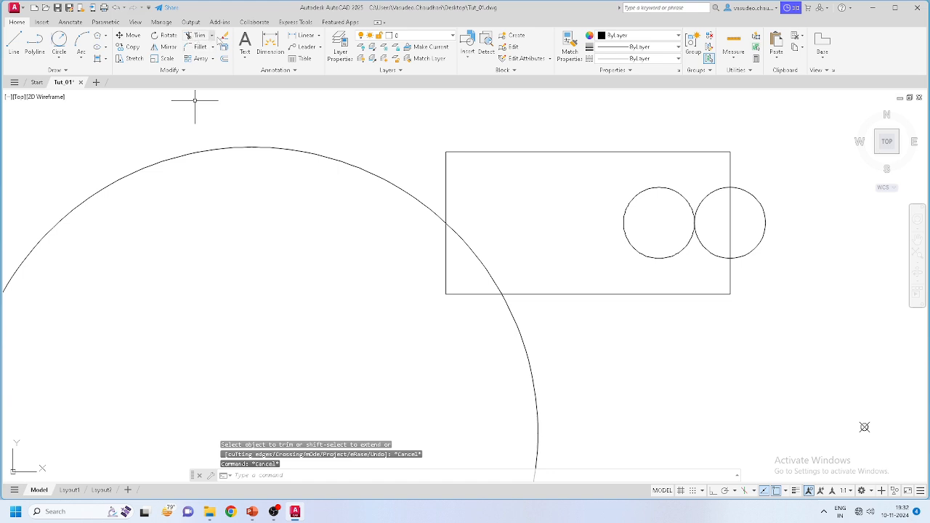
{"action": "left_click", "coordinate": [130, 48]}
Step: Pan to the gradient hexagon and trial-select it with a window, then clear it
{"action": "scroll", "coordinate": [298, 176], "scroll_direction": "down", "scroll_amount": 8}
{"action": "scroll", "coordinate": [599, 242], "scroll_direction": "up", "scroll_amount": 2}
{"action": "mouse_move", "coordinate": [568, 253]}
{"action": "middle_mouse_down"}
{"action": "mouse_move", "coordinate": [534, 266]}
{"action": "mouse_move", "coordinate": [458, 267]}
{"action": "middle_mouse_up"}
{"action": "scroll", "coordinate": [462, 268], "scroll_direction": "down", "scroll_amount": 2}
{"action": "scroll", "coordinate": [458, 211], "scroll_direction": "up", "scroll_amount": 6}
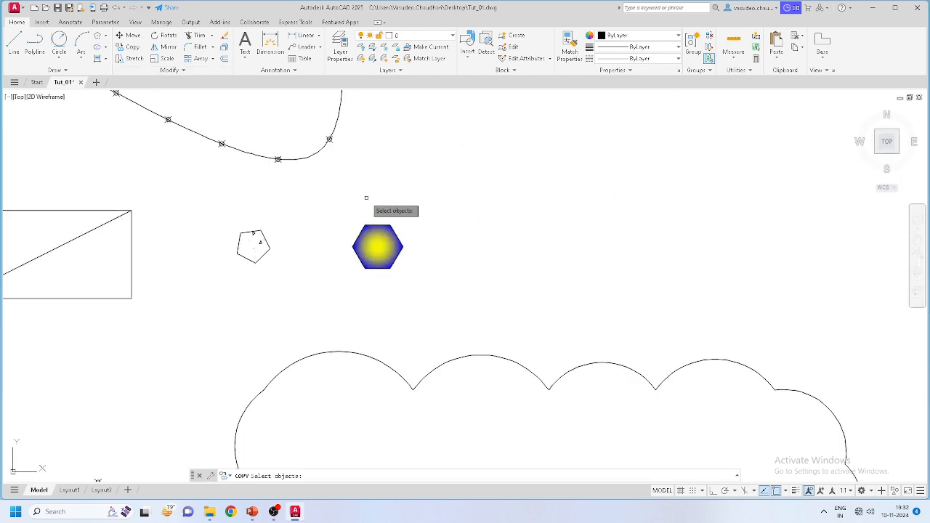
{"action": "key", "text": "Escape"}
{"action": "scroll", "coordinate": [436, 280], "scroll_direction": "up", "scroll_amount": 5}
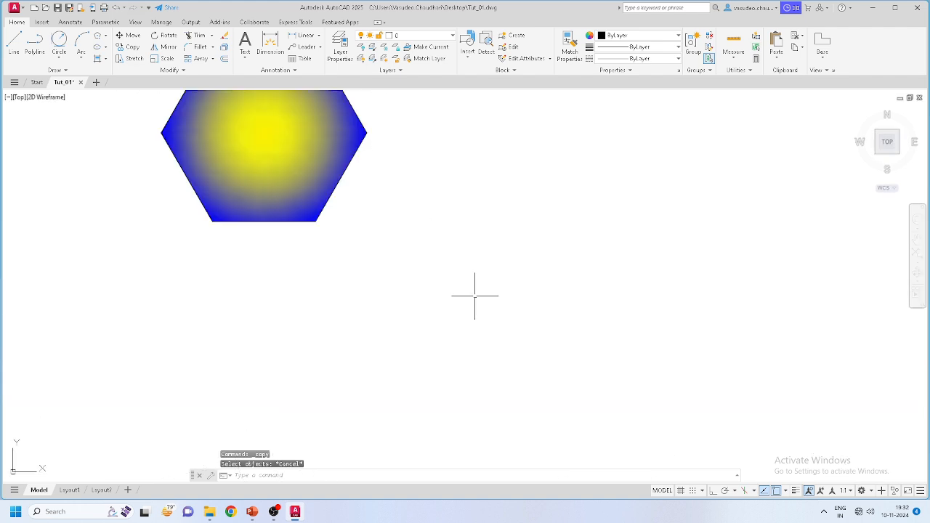
{"action": "scroll", "coordinate": [473, 295], "scroll_direction": "down", "scroll_amount": 4}
{"action": "left_click", "coordinate": [475, 299]}
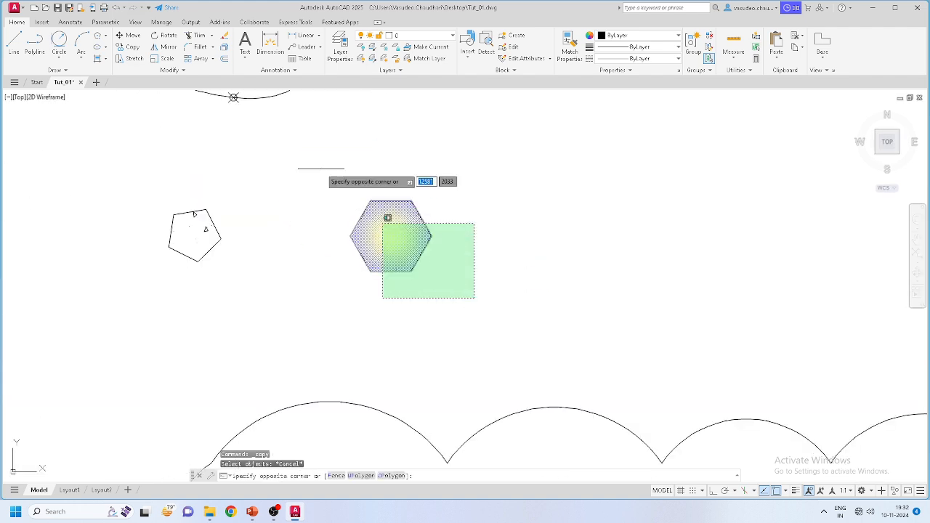
{"action": "left_click", "coordinate": [315, 165]}
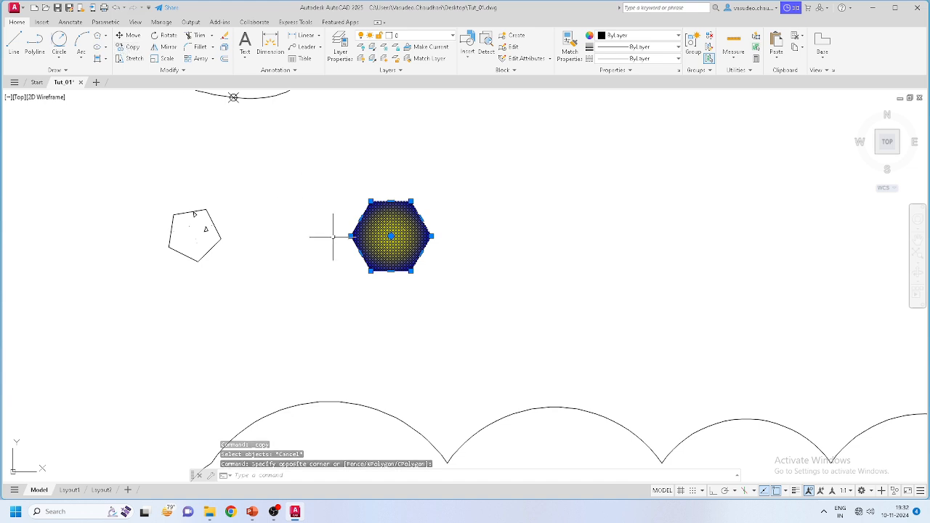
{"action": "key", "text": "Escape"}
Step: Window-select the hexagon together with its gradient fill
{"action": "left_click", "coordinate": [133, 47]}
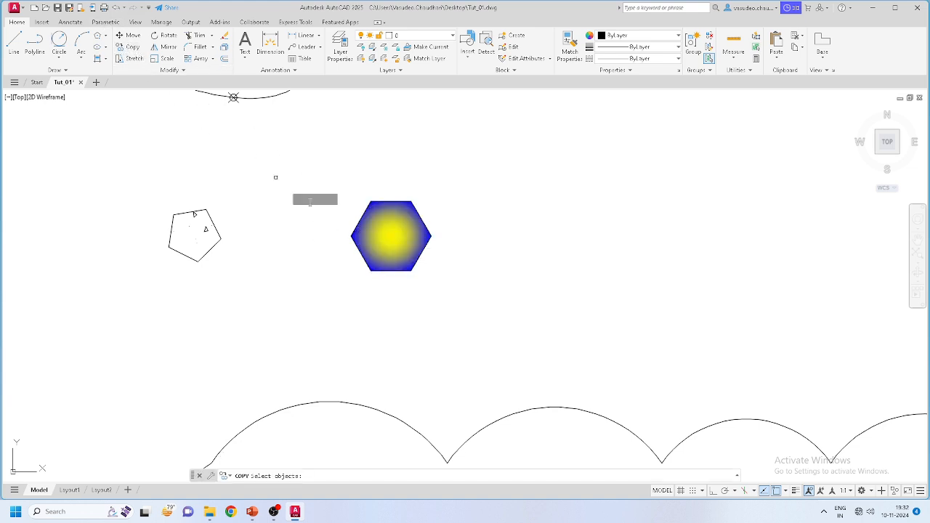
{"action": "left_click", "coordinate": [473, 305]}
{"action": "left_click", "coordinate": [332, 167]}
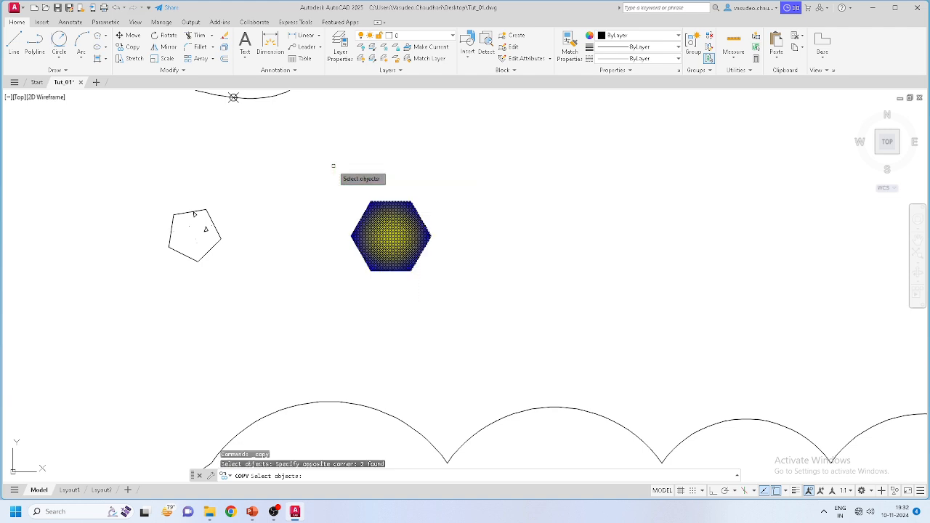
{"action": "key", "text": "Escape"}
{"action": "left_click", "coordinate": [463, 313]}
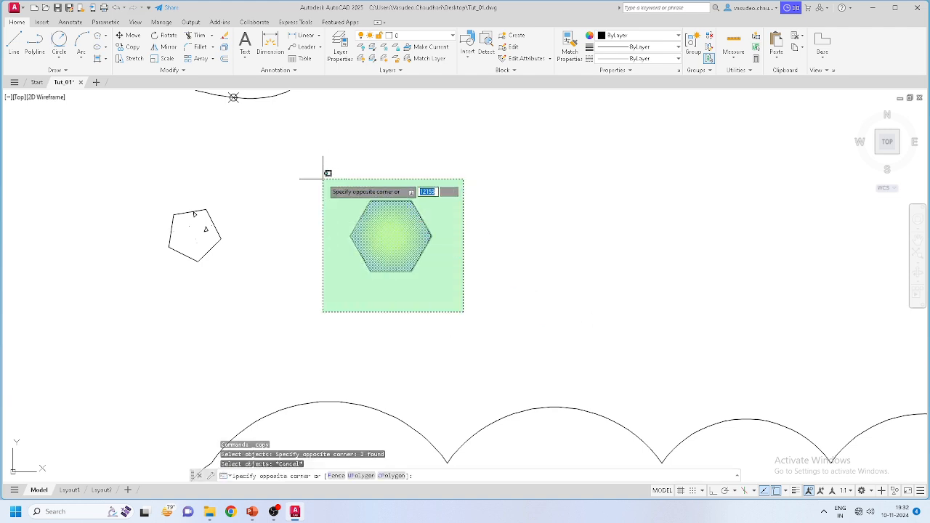
{"action": "left_click", "coordinate": [325, 172]}
Step: Copy the hexagon from its lower-left vertex to one spot on the right and one higher up
{"action": "left_click", "coordinate": [128, 48]}
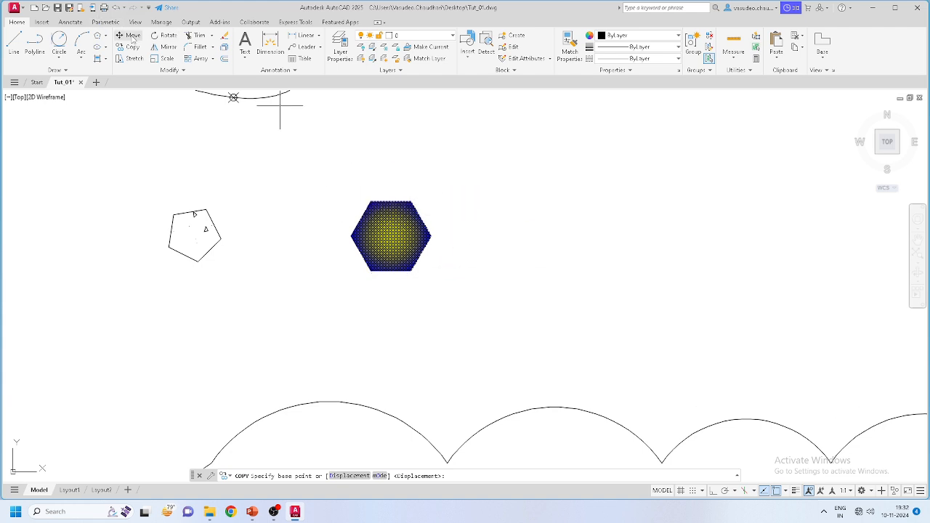
{"action": "left_click", "coordinate": [371, 271]}
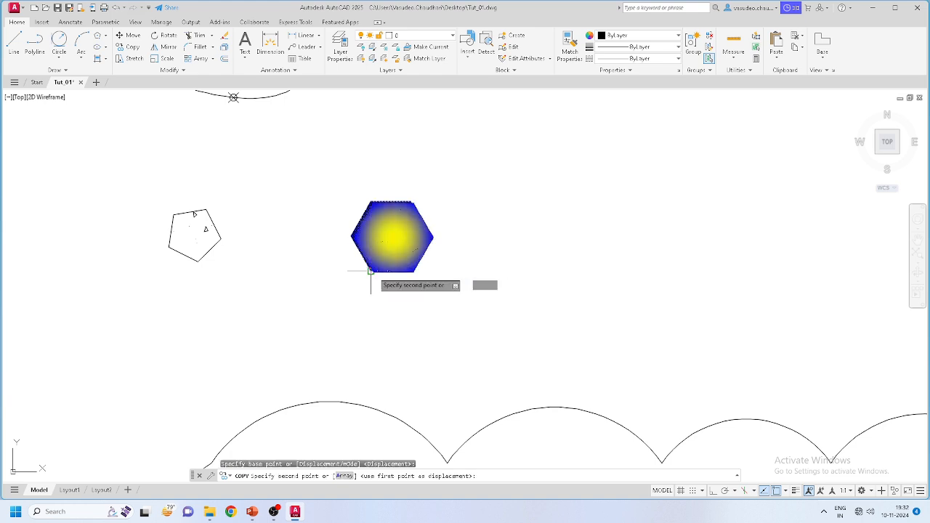
{"action": "scroll", "coordinate": [371, 280], "scroll_direction": "down", "scroll_amount": 2}
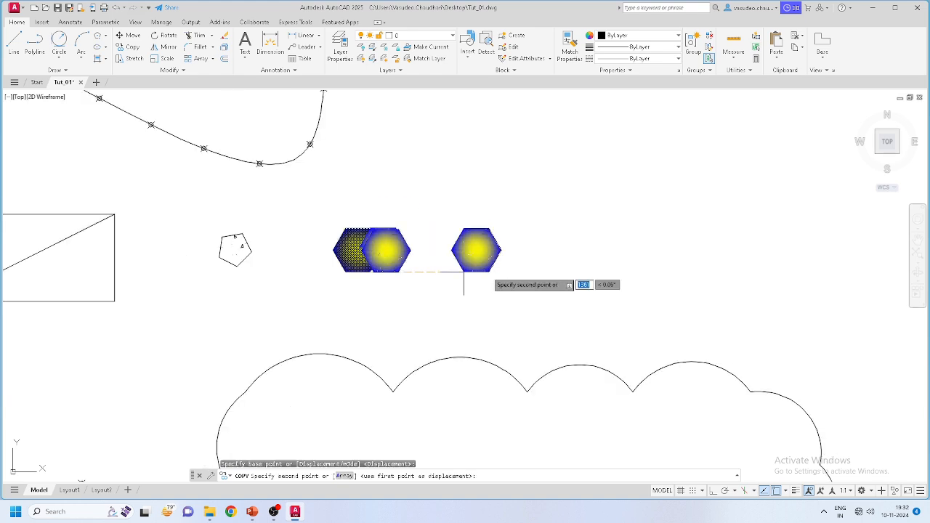
{"action": "left_click", "coordinate": [507, 266]}
{"action": "left_click", "coordinate": [490, 134]}
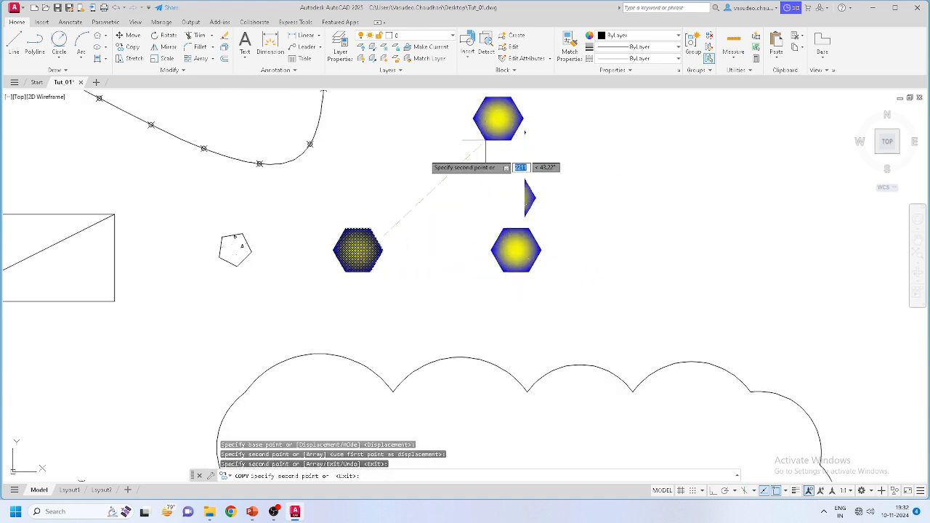
{"action": "key", "text": "Escape"}
Step: Window-select the original hexagon again to check it, then clear the selection
{"action": "left_click", "coordinate": [420, 282]}
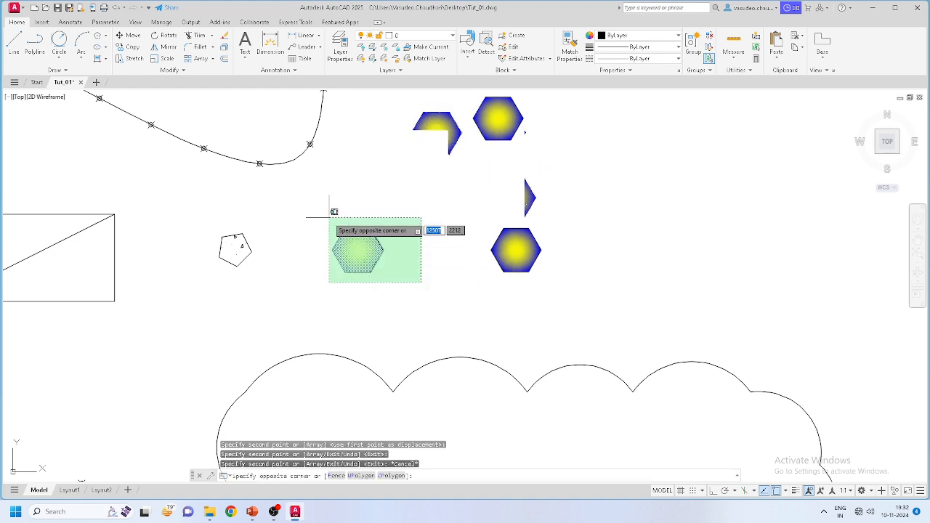
{"action": "left_click", "coordinate": [349, 216]}
{"action": "scroll", "coordinate": [400, 213], "scroll_direction": "up", "scroll_amount": 4}
{"action": "scroll", "coordinate": [403, 218], "scroll_direction": "down", "scroll_amount": 4}
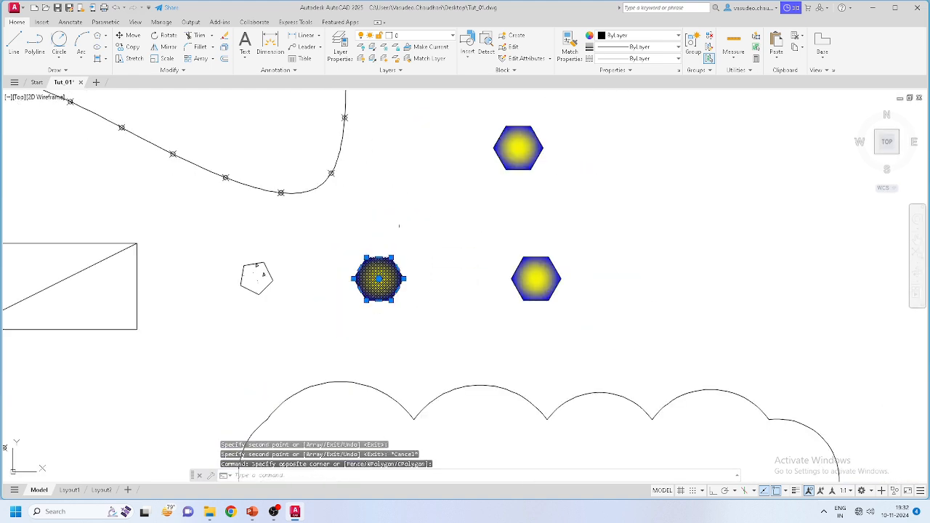
{"action": "key", "text": "Escape"}
{"action": "left_click", "coordinate": [424, 323]}
{"action": "left_click", "coordinate": [338, 246]}
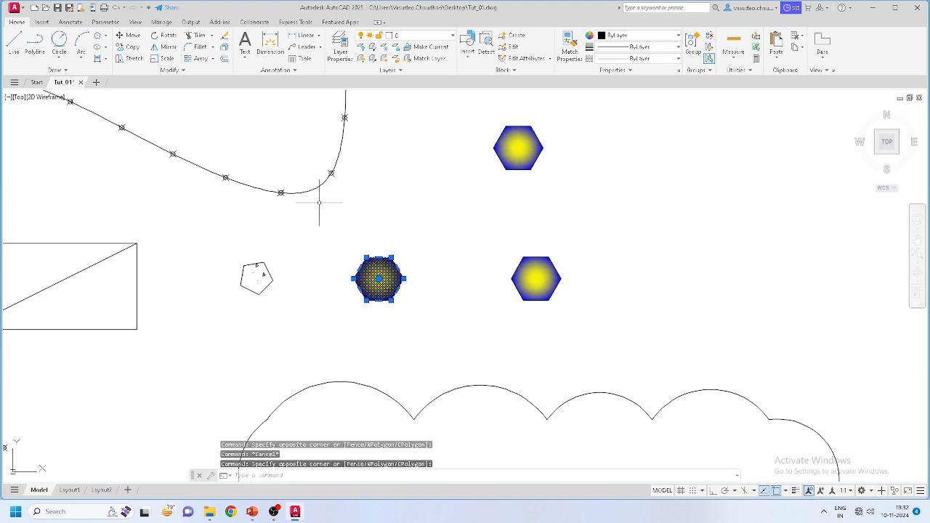
{"action": "key", "text": "Escape"}
Step: Select the pentagon and start copying it from its base point
{"action": "left_click", "coordinate": [279, 301]}
{"action": "left_click", "coordinate": [231, 255]}
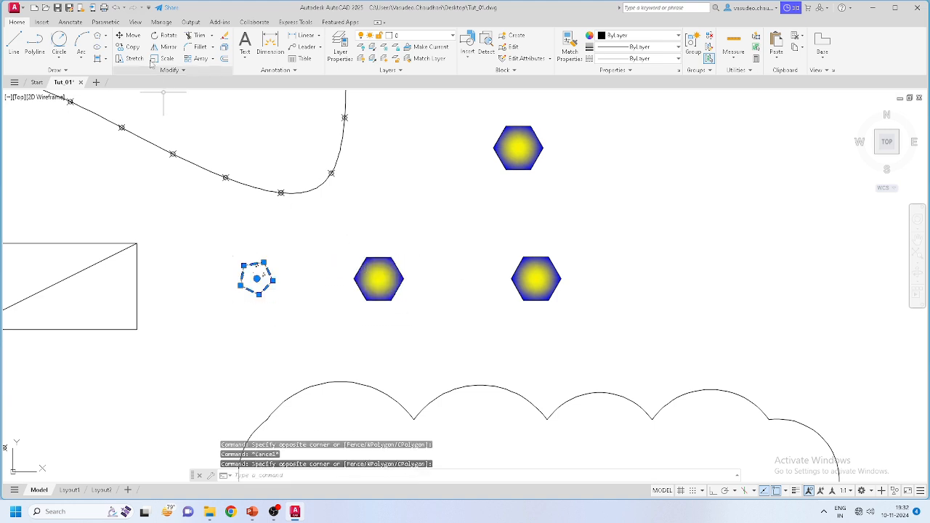
{"action": "left_click", "coordinate": [130, 47]}
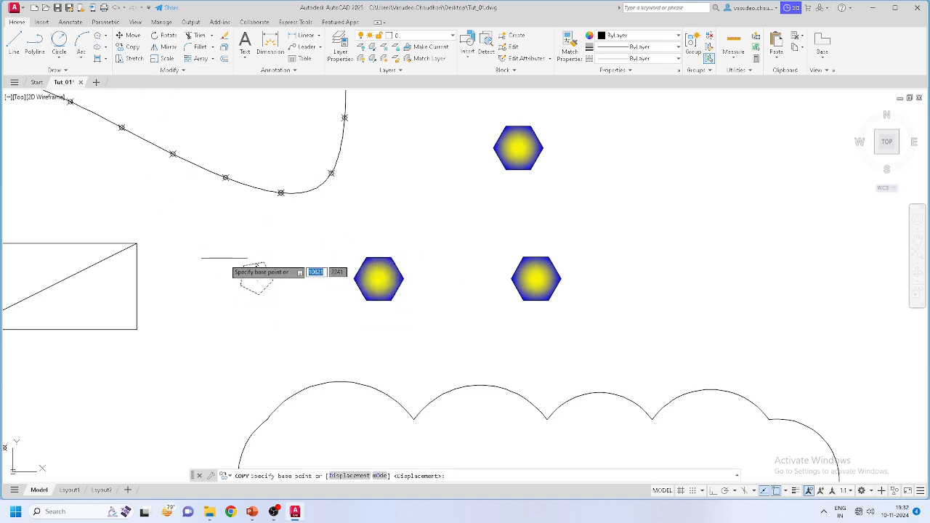
{"action": "left_click", "coordinate": [258, 294]}
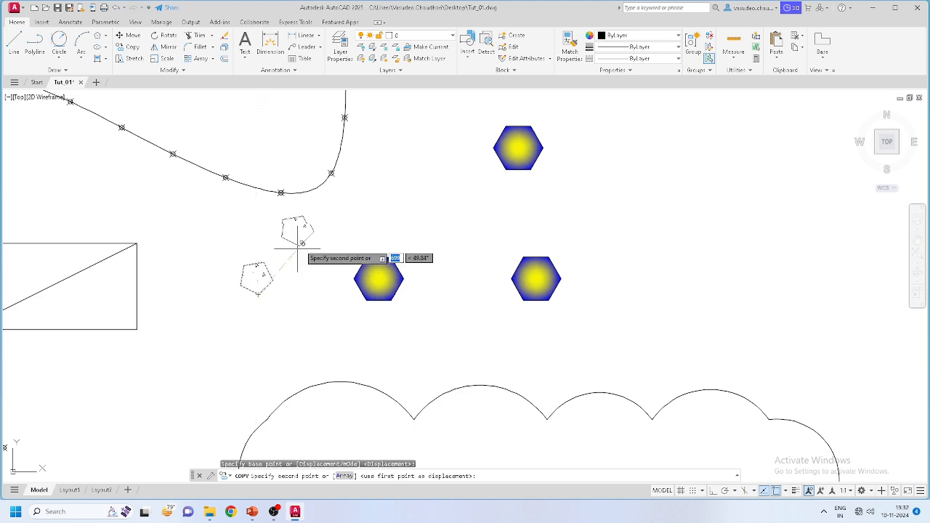
{"action": "scroll", "coordinate": [315, 257], "scroll_direction": "down", "scroll_amount": 5}
{"action": "scroll", "coordinate": [733, 270], "scroll_direction": "up", "scroll_amount": 6}
{"action": "scroll", "coordinate": [719, 258], "scroll_direction": "up", "scroll_amount": 2}
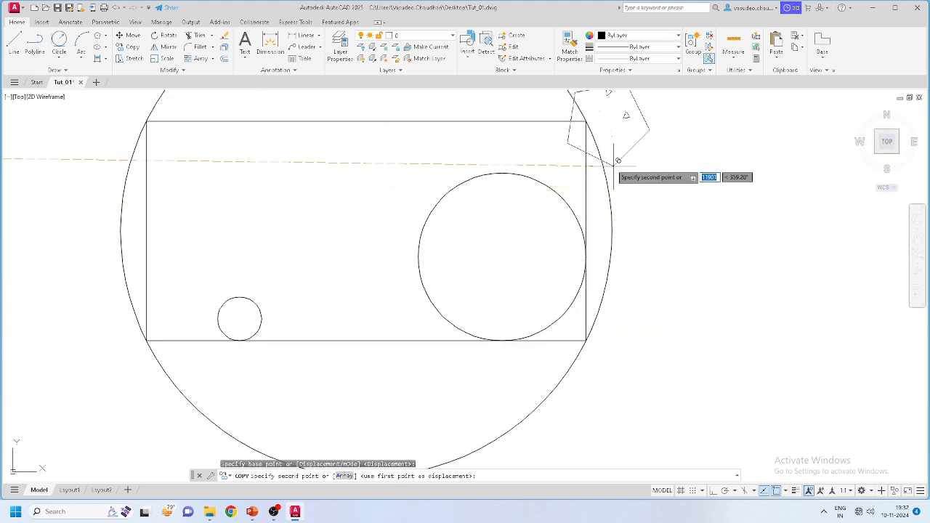
Step: Place pentagon copies at the rectangle's top-right, top-left, bottom-left and bottom-right corners
{"action": "left_click", "coordinate": [586, 121]}
{"action": "scroll", "coordinate": [595, 188], "scroll_direction": "down", "scroll_amount": 5}
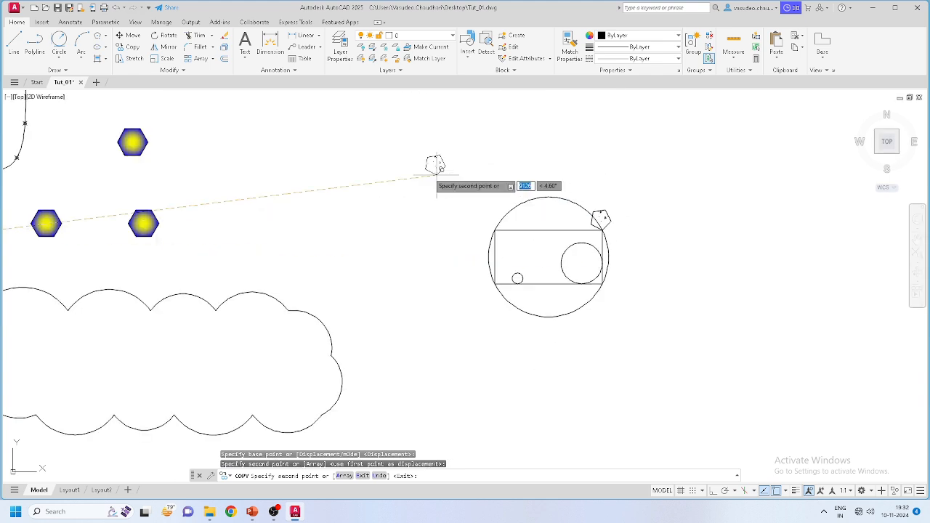
{"action": "scroll", "coordinate": [502, 235], "scroll_direction": "up", "scroll_amount": 4}
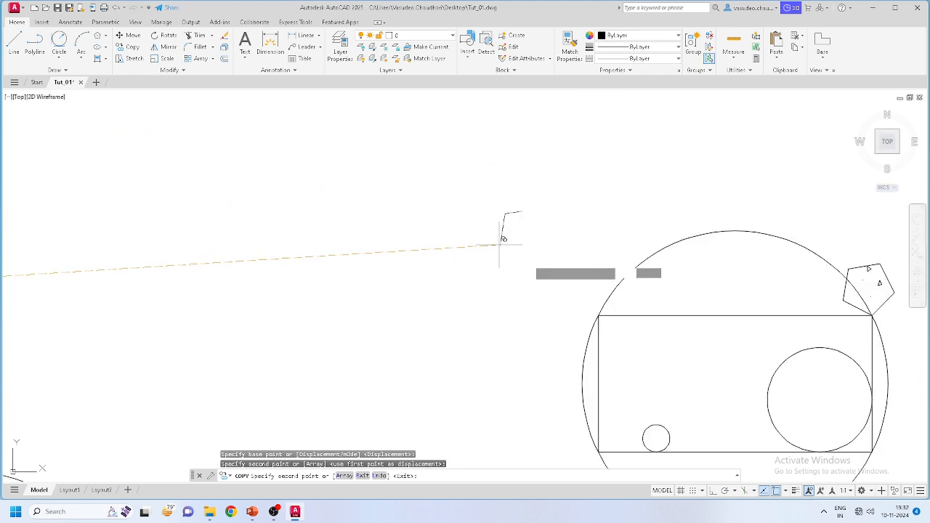
{"action": "left_click", "coordinate": [601, 317]}
{"action": "scroll", "coordinate": [563, 337], "scroll_direction": "down", "scroll_amount": 5}
{"action": "scroll", "coordinate": [552, 338], "scroll_direction": "up", "scroll_amount": 4}
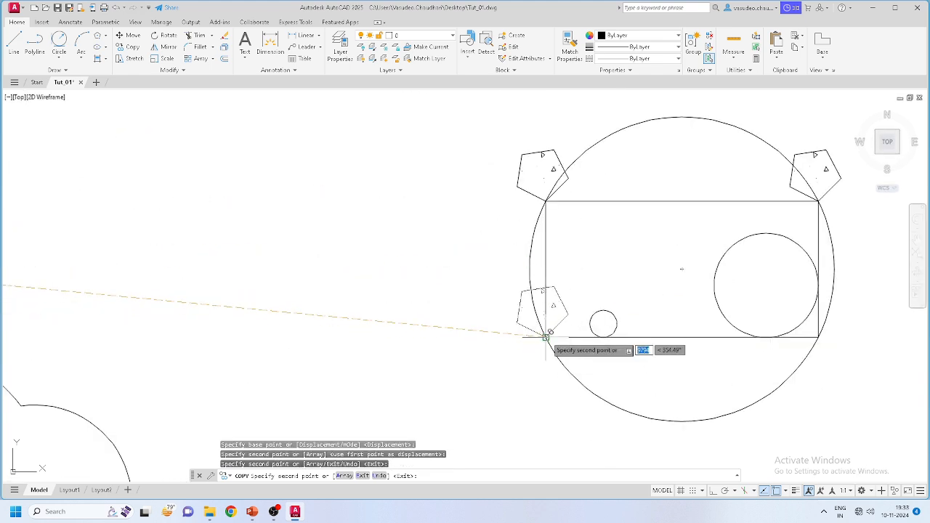
{"action": "left_click", "coordinate": [547, 337]}
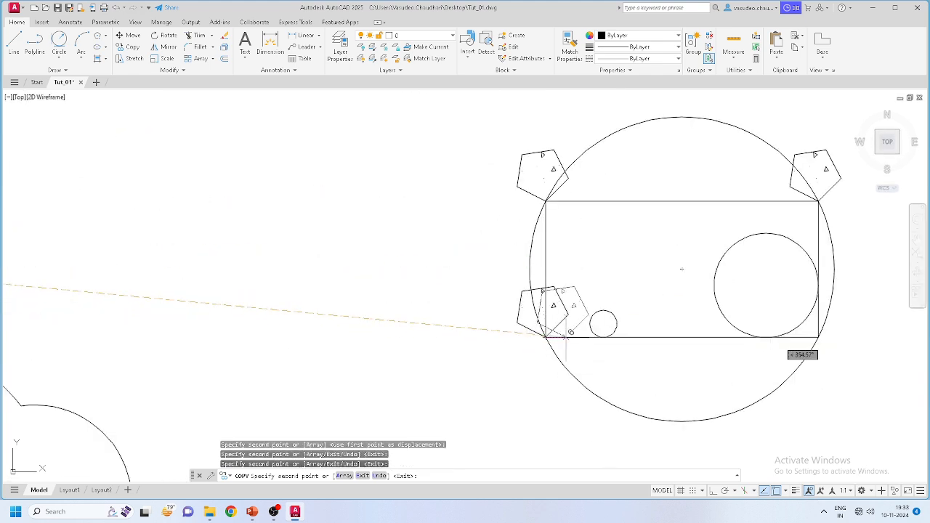
{"action": "left_click", "coordinate": [818, 336]}
{"action": "scroll", "coordinate": [485, 305], "scroll_direction": "up", "scroll_amount": 2}
{"action": "scroll", "coordinate": [484, 305], "scroll_direction": "down", "scroll_amount": 4}
{"action": "key", "text": "Escape"}
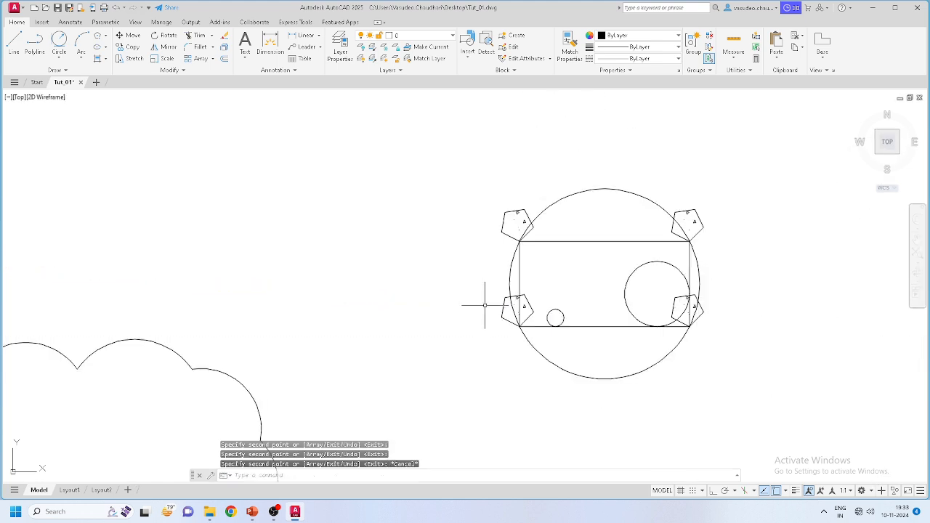
Step: Pan the view back to the circle figure
{"action": "scroll", "coordinate": [582, 276], "scroll_direction": "down", "scroll_amount": 2}
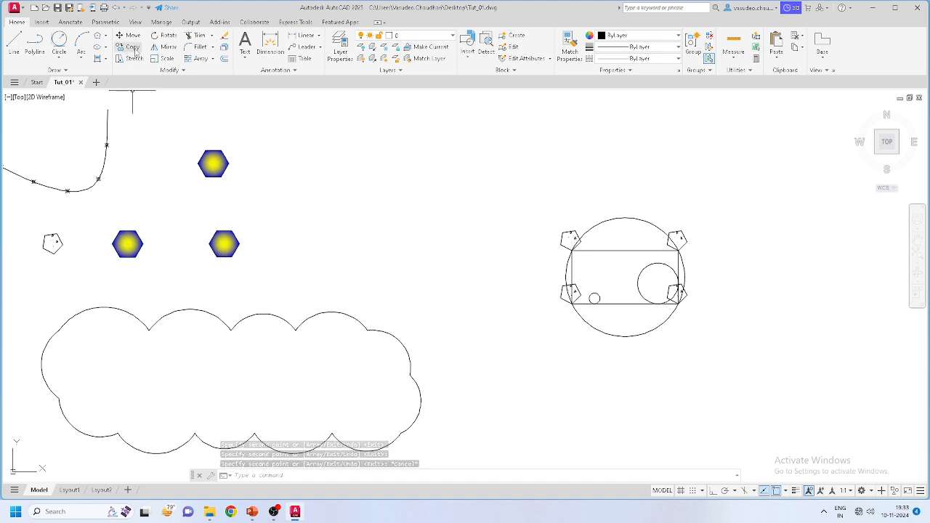
{"action": "scroll", "coordinate": [279, 178], "scroll_direction": "down", "scroll_amount": 2}
{"action": "scroll", "coordinate": [513, 233], "scroll_direction": "up", "scroll_amount": 2}
{"action": "mouse_move", "coordinate": [562, 268]}
{"action": "middle_mouse_down"}
{"action": "mouse_move", "coordinate": [520, 296]}
{"action": "mouse_move", "coordinate": [436, 285]}
{"action": "middle_mouse_up"}
{"action": "scroll", "coordinate": [426, 260], "scroll_direction": "up", "scroll_amount": 4}
{"action": "scroll", "coordinate": [495, 286], "scroll_direction": "down", "scroll_amount": 2}
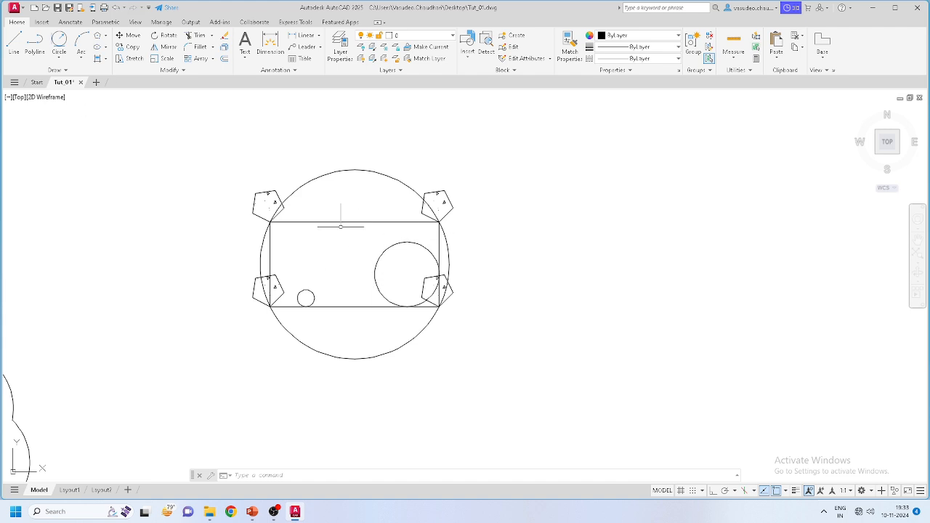
{"action": "left_click", "coordinate": [13, 40]}
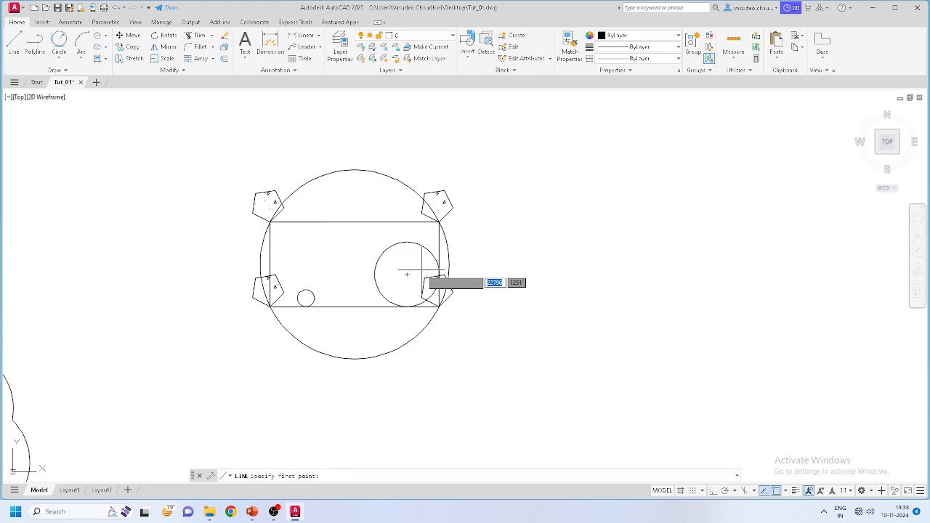
{"action": "scroll", "coordinate": [433, 276], "scroll_direction": "up", "scroll_amount": 5}
{"action": "scroll", "coordinate": [519, 284], "scroll_direction": "down", "scroll_amount": 5}
{"action": "scroll", "coordinate": [508, 284], "scroll_direction": "up", "scroll_amount": 3}
{"action": "scroll", "coordinate": [272, 247], "scroll_direction": "down", "scroll_amount": 3}
{"action": "key", "text": "Escape"}
{"action": "key", "text": "Escape"}
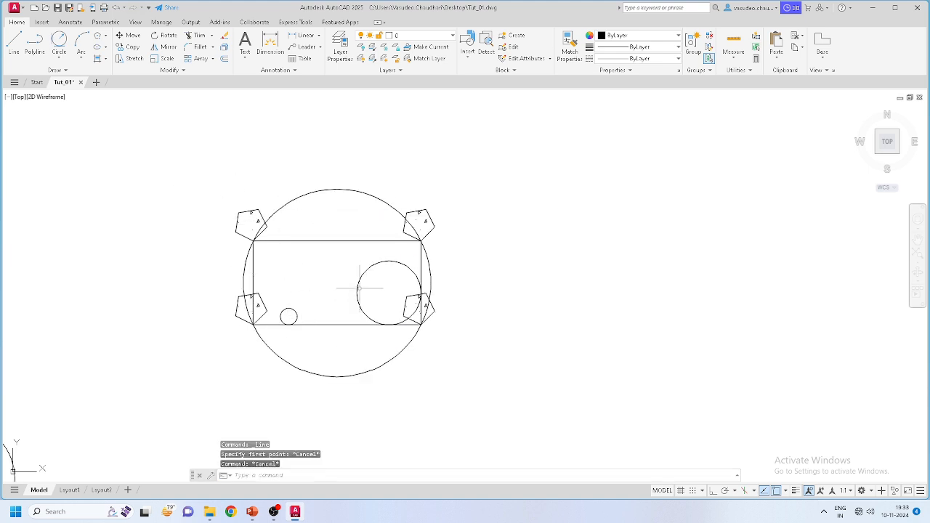
{"action": "left_click", "coordinate": [13, 42]}
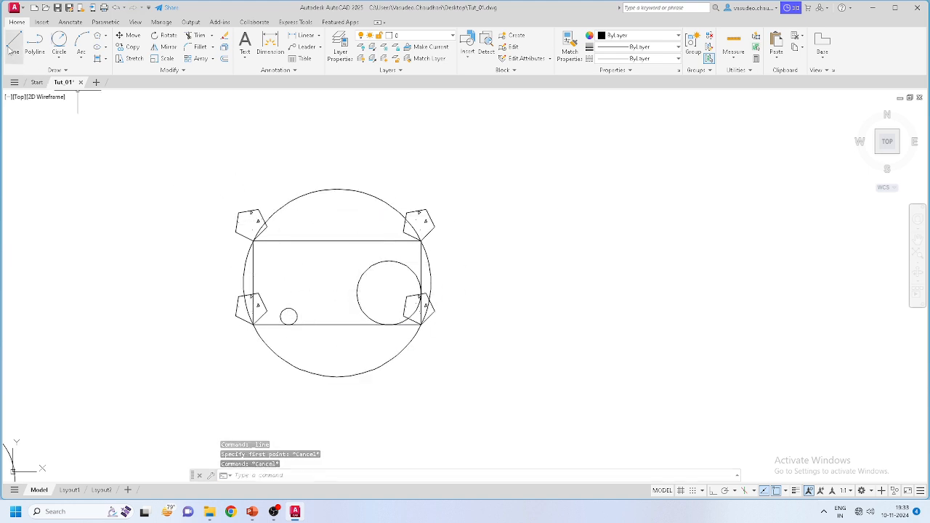
{"action": "scroll", "coordinate": [444, 307], "scroll_direction": "up", "scroll_amount": 6}
{"action": "scroll", "coordinate": [436, 330], "scroll_direction": "down", "scroll_amount": 5}
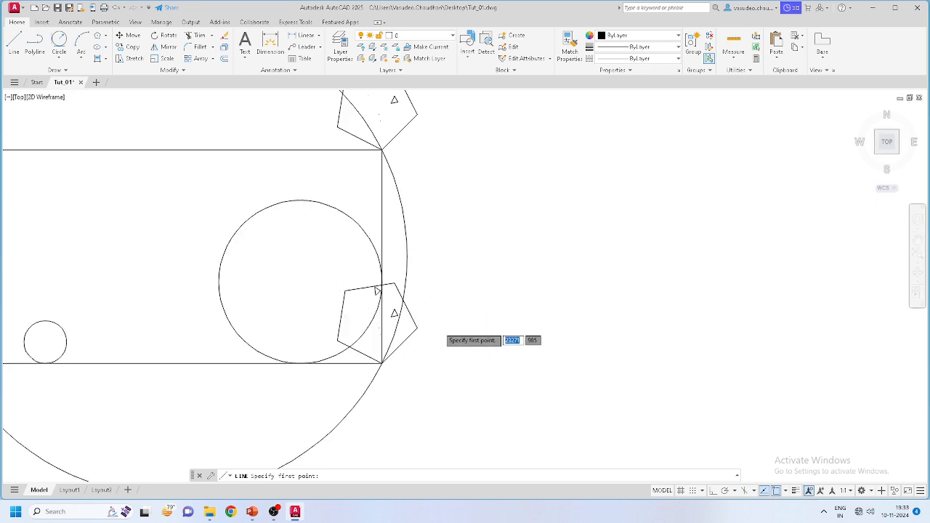
{"action": "scroll", "coordinate": [401, 202], "scroll_direction": "up", "scroll_amount": 5}
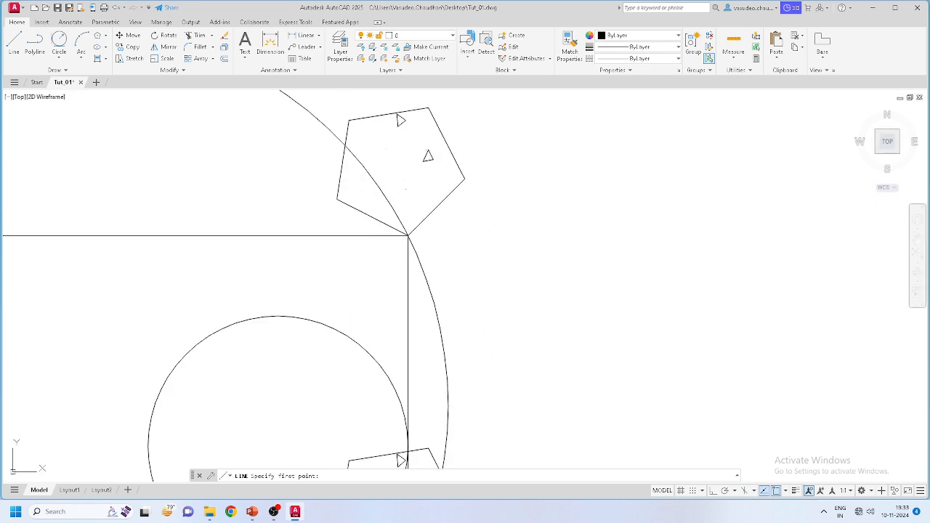
{"action": "left_click", "coordinate": [464, 177]}
{"action": "scroll", "coordinate": [444, 239], "scroll_direction": "down", "scroll_amount": 5}
{"action": "scroll", "coordinate": [477, 343], "scroll_direction": "up", "scroll_amount": 5}
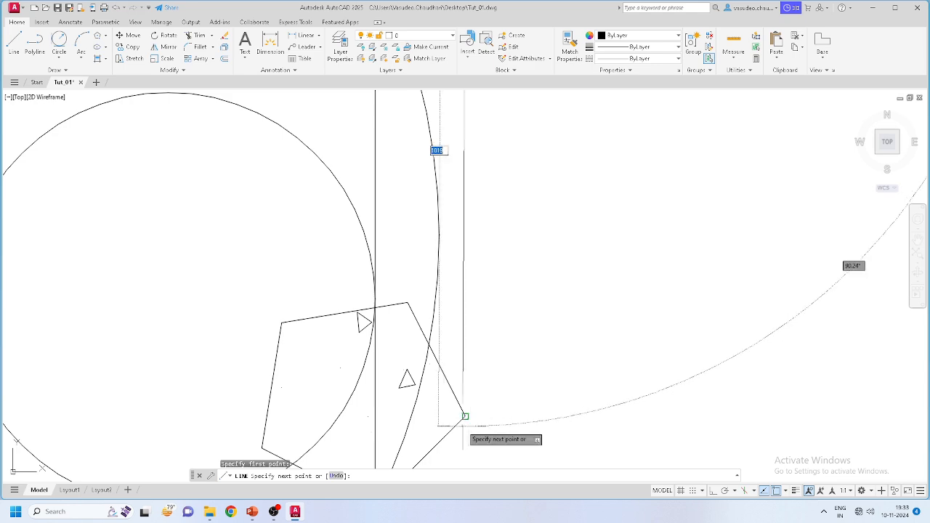
{"action": "scroll", "coordinate": [465, 363], "scroll_direction": "down", "scroll_amount": 5}
{"action": "key", "text": "Escape"}
{"action": "scroll", "coordinate": [454, 349], "scroll_direction": "up", "scroll_amount": 4}
{"action": "scroll", "coordinate": [585, 316], "scroll_direction": "down", "scroll_amount": 5}
{"action": "scroll", "coordinate": [580, 323], "scroll_direction": "up", "scroll_amount": 3}
{"action": "middle_click_drag", "start_coordinate": [580, 322], "coordinate": [440, 232]}
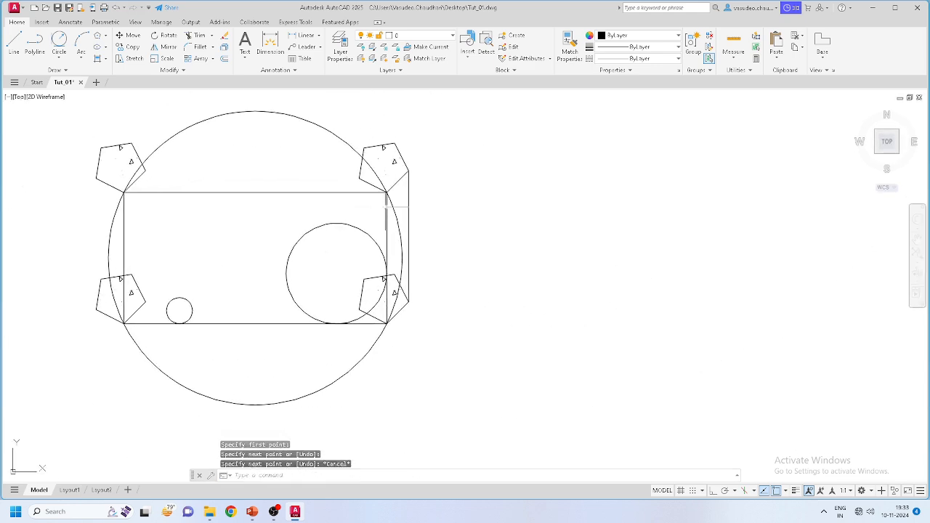
{"action": "scroll", "coordinate": [441, 217], "scroll_direction": "up", "scroll_amount": 3}
{"action": "left_click", "coordinate": [432, 209]}
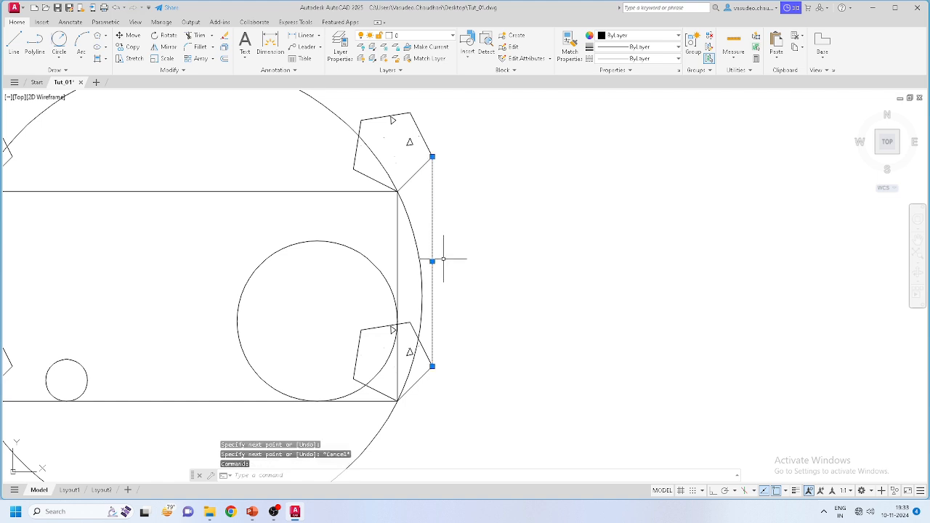
{"action": "key", "text": "Delete"}
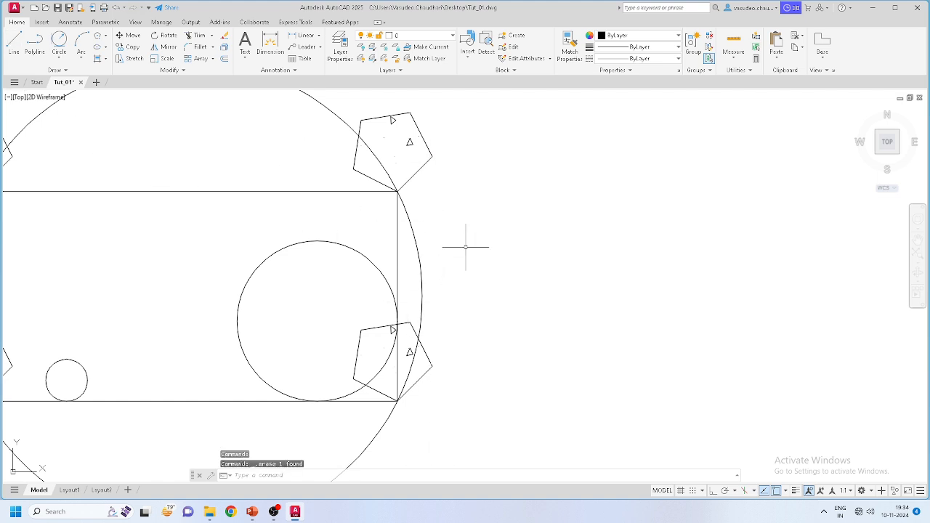
{"action": "scroll", "coordinate": [480, 247], "scroll_direction": "down", "scroll_amount": 4}
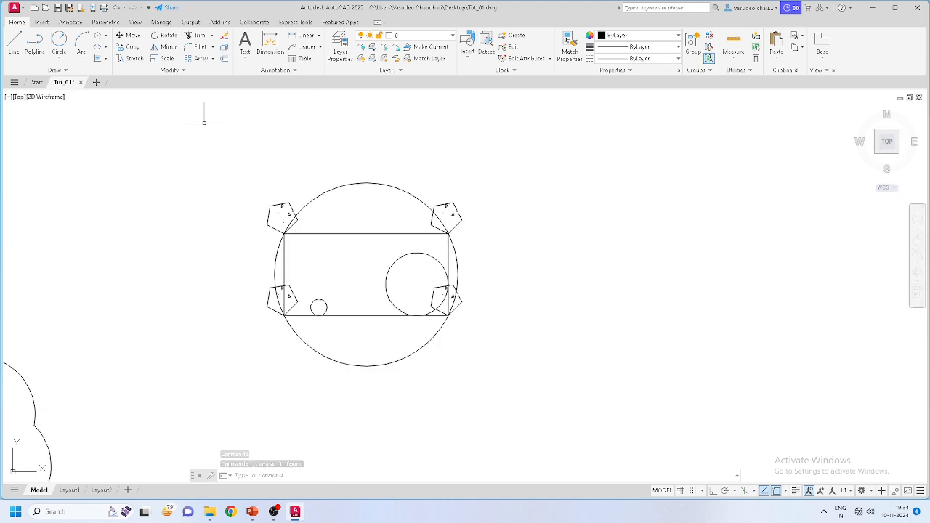
Step: Mirror all 15 objects of the circle-rectangle-pentagon figure across a vertical line at its right edge, keeping the original
{"action": "left_click", "coordinate": [168, 47]}
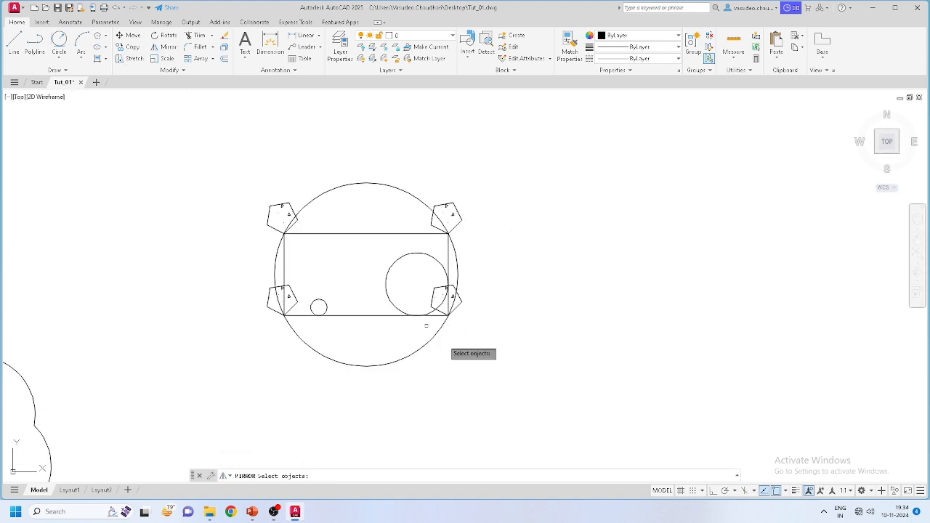
{"action": "left_click", "coordinate": [533, 408]}
{"action": "left_click", "coordinate": [193, 111]}
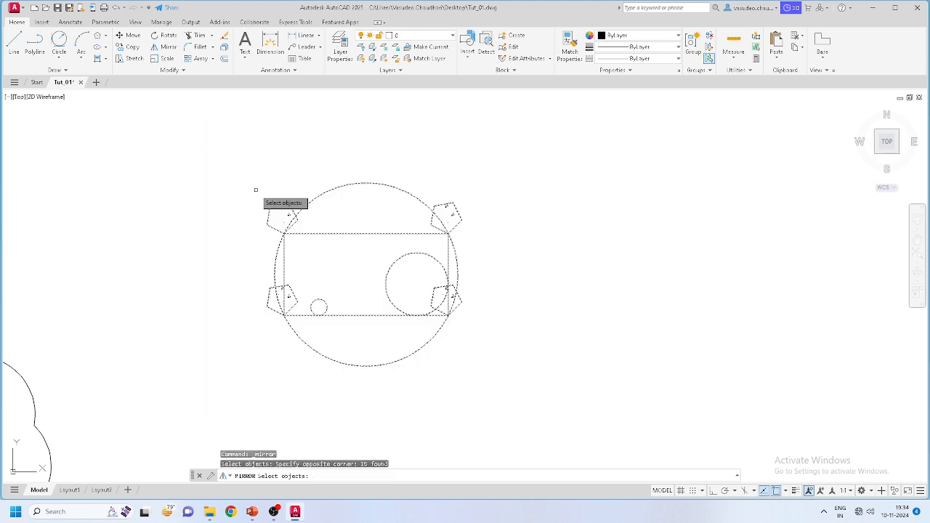
{"action": "key", "text": "Return"}
{"action": "scroll", "coordinate": [401, 217], "scroll_direction": "up", "scroll_amount": 5}
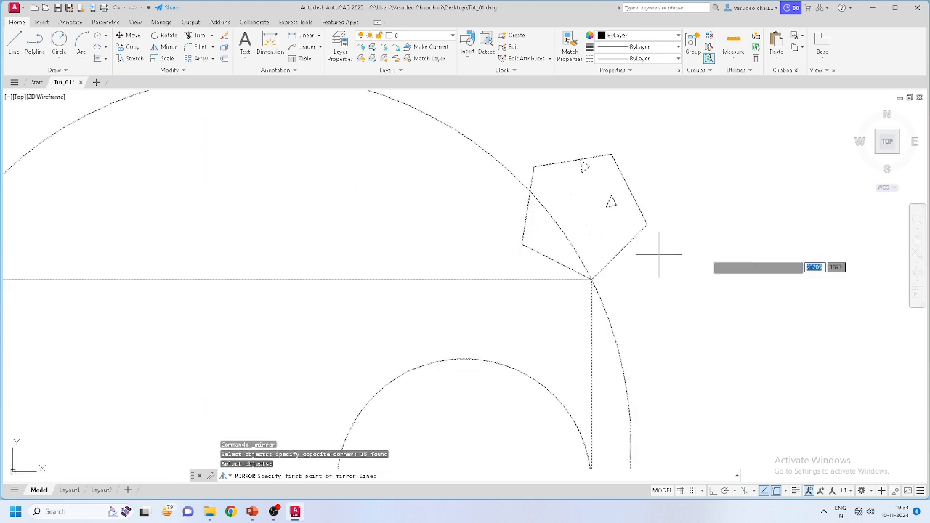
{"action": "left_click", "coordinate": [631, 223]}
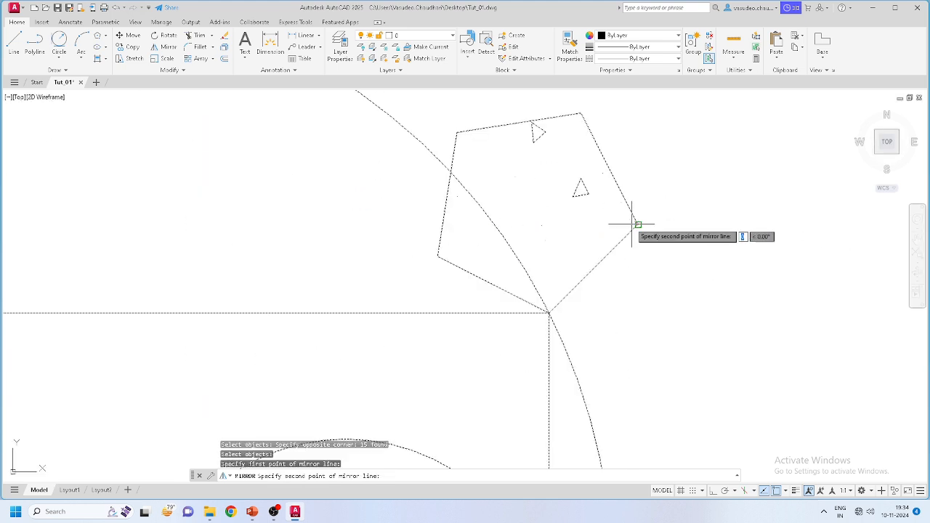
{"action": "scroll", "coordinate": [623, 225], "scroll_direction": "down", "scroll_amount": 5}
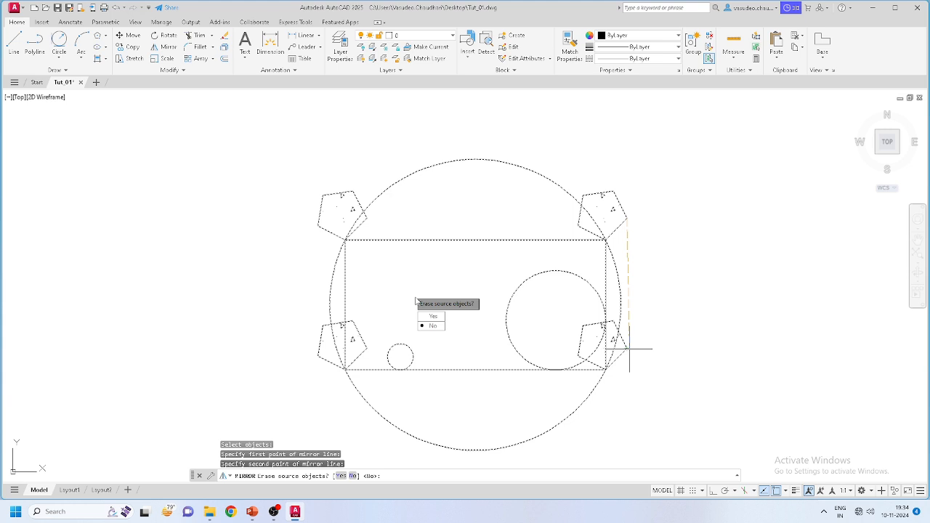
{"action": "key", "text": "Return"}
{"action": "scroll", "coordinate": [628, 348], "scroll_direction": "down", "scroll_amount": 5}
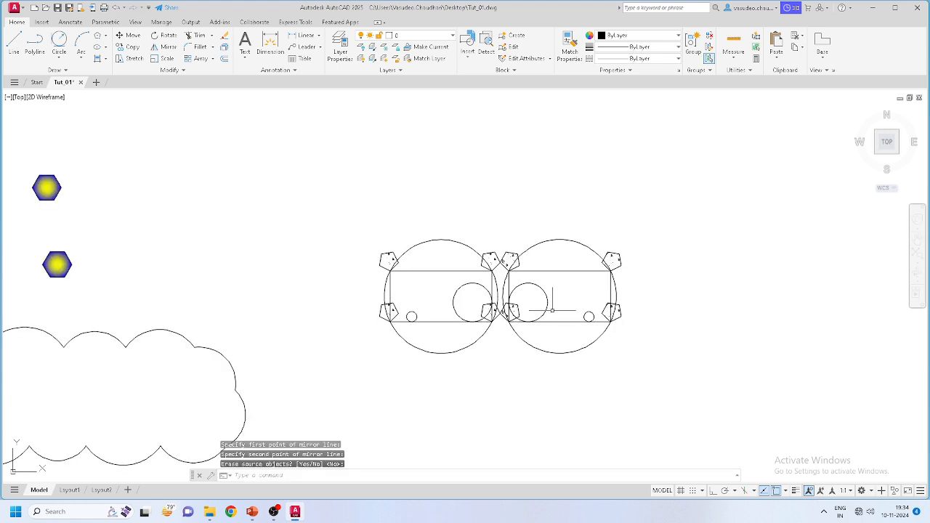
{"action": "scroll", "coordinate": [537, 303], "scroll_direction": "up", "scroll_amount": 4}
{"action": "scroll", "coordinate": [616, 320], "scroll_direction": "down", "scroll_amount": 2}
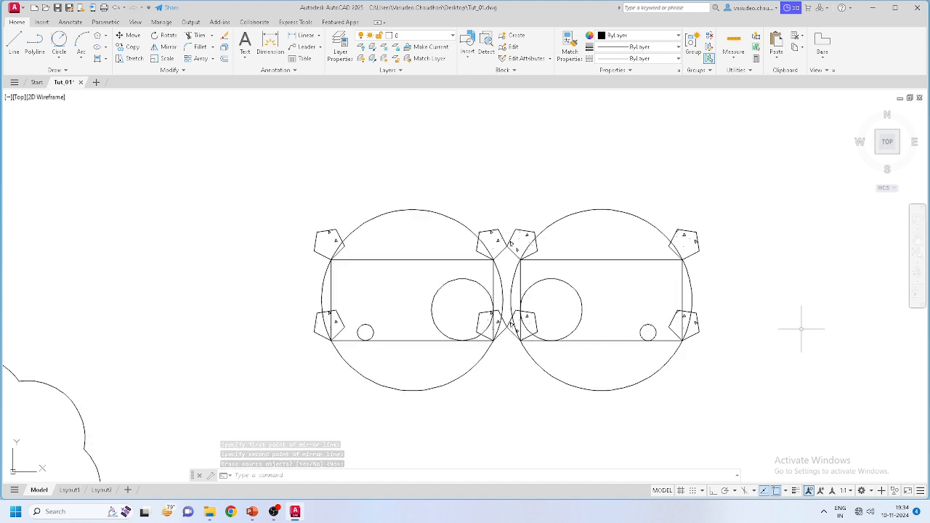
Step: Mirror both figures about the line joining the two circles' tops, keeping the originals
{"action": "left_click", "coordinate": [785, 398]}
{"action": "left_click", "coordinate": [173, 175]}
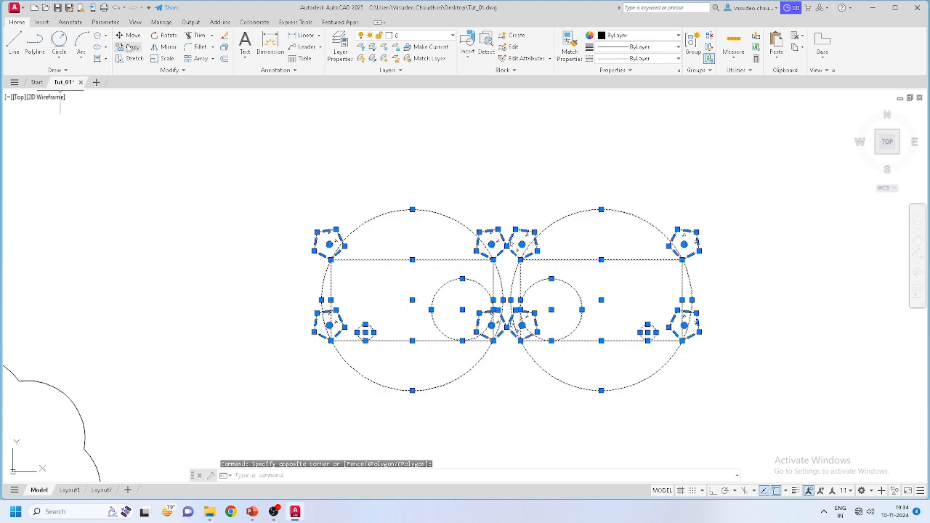
{"action": "left_click", "coordinate": [164, 47]}
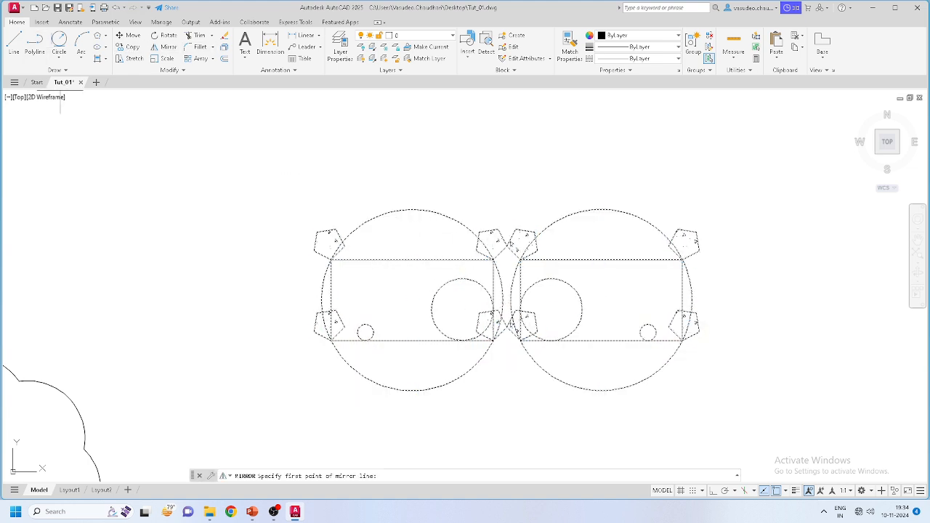
{"action": "left_click", "coordinate": [412, 209]}
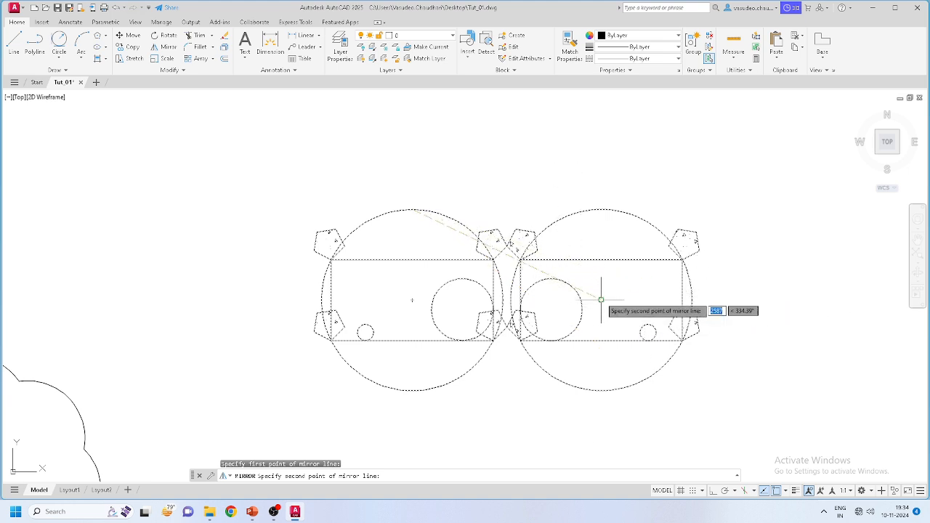
{"action": "left_click", "coordinate": [601, 209]}
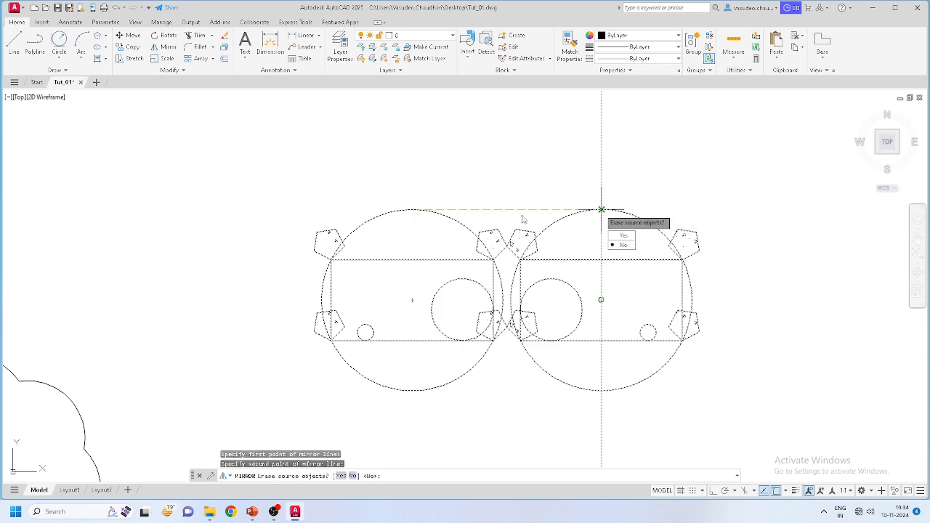
{"action": "key", "text": "Return"}
{"action": "scroll", "coordinate": [576, 251], "scroll_direction": "down", "scroll_amount": 4}
{"action": "scroll", "coordinate": [541, 187], "scroll_direction": "up", "scroll_amount": 4}
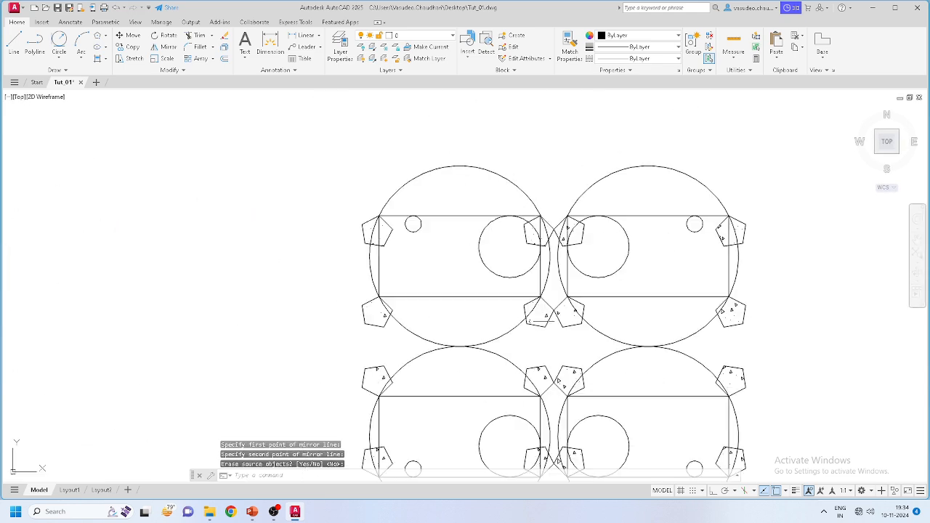
{"action": "scroll", "coordinate": [473, 222], "scroll_direction": "down", "scroll_amount": 2}
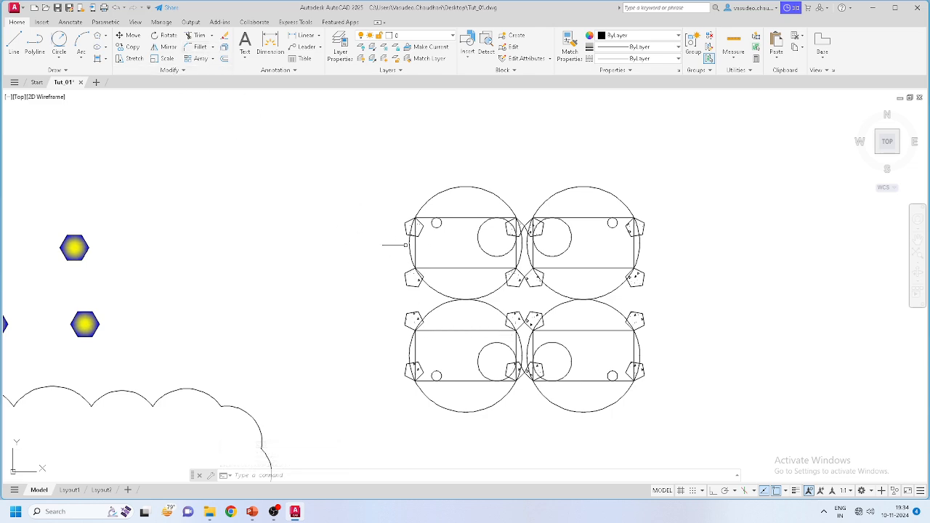
{"action": "scroll", "coordinate": [421, 260], "scroll_direction": "up", "scroll_amount": 6}
{"action": "scroll", "coordinate": [409, 283], "scroll_direction": "up", "scroll_amount": 8}
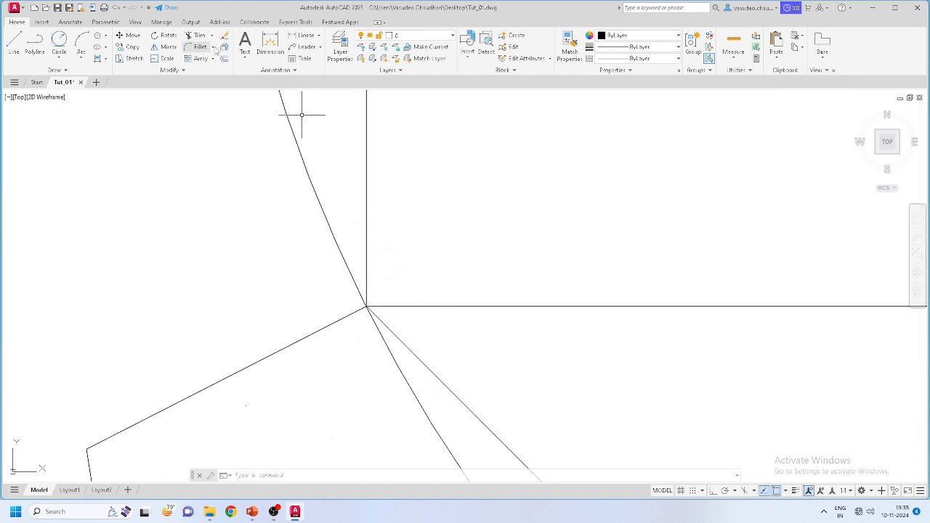
{"action": "scroll", "coordinate": [436, 218], "scroll_direction": "down", "scroll_amount": 12}
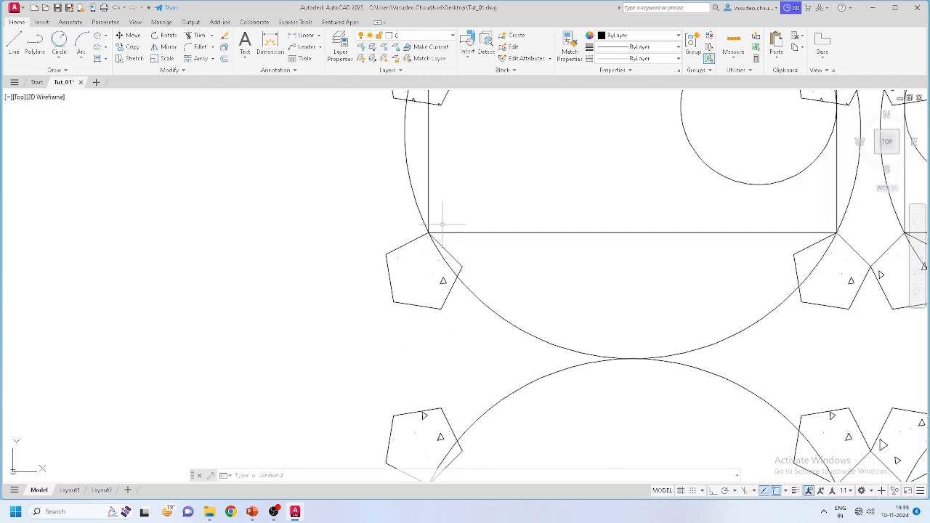
{"action": "scroll", "coordinate": [42, 253], "scroll_direction": "up", "scroll_amount": 6}
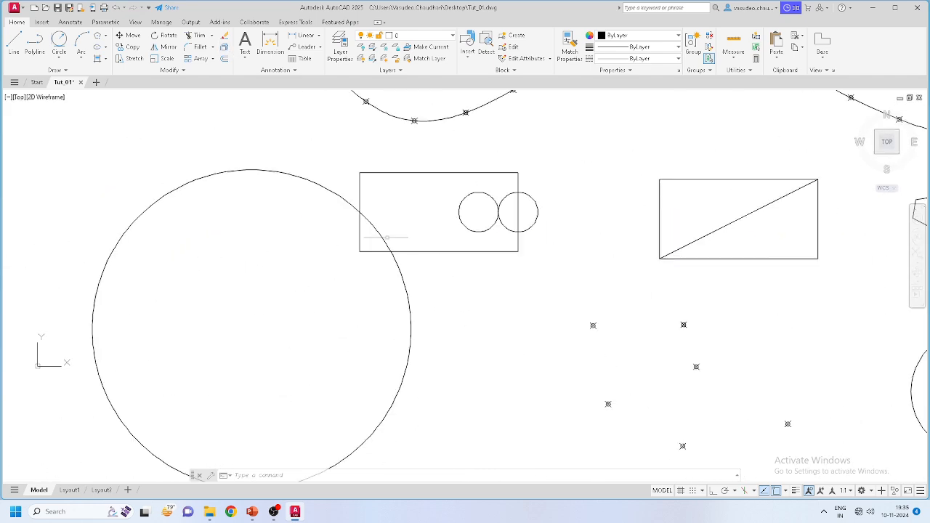
{"action": "left_click", "coordinate": [436, 251]}
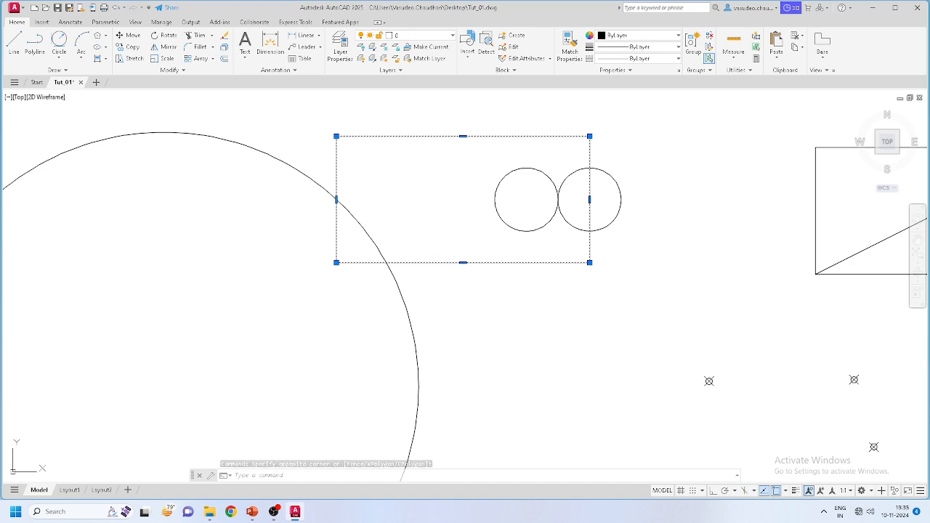
{"action": "key", "text": "Escape"}
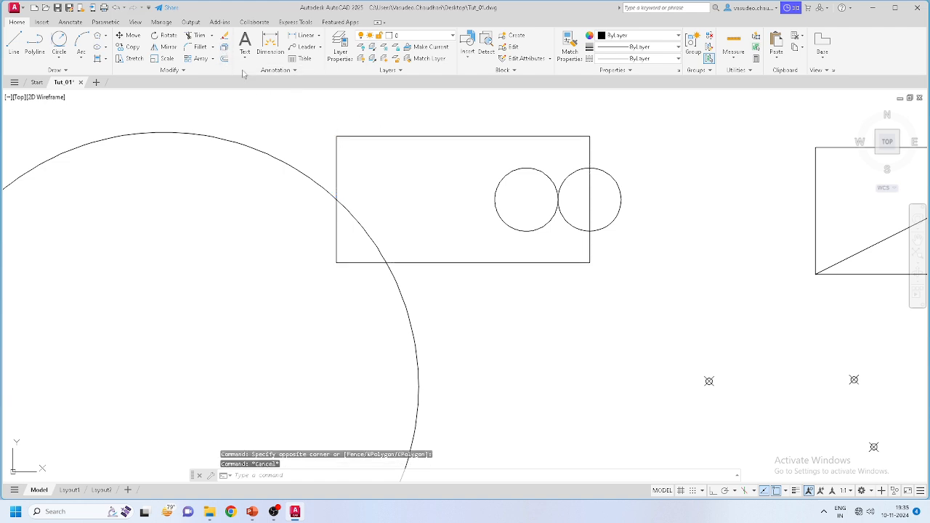
{"action": "left_click", "coordinate": [224, 46]}
Step: Explode the rectangle into lines and test-select its top and left edges
{"action": "left_click", "coordinate": [447, 137]}
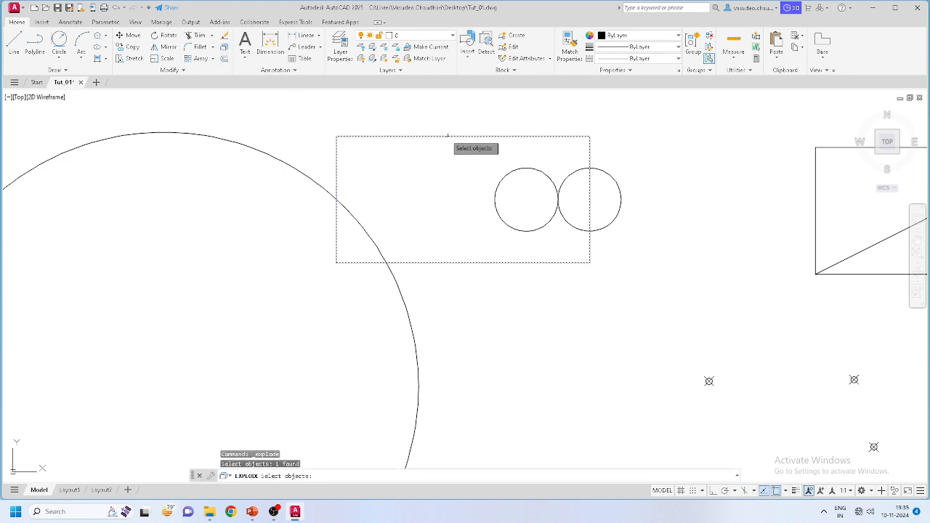
{"action": "key", "text": "Return"}
{"action": "left_click", "coordinate": [411, 146]}
{"action": "left_click", "coordinate": [400, 111]}
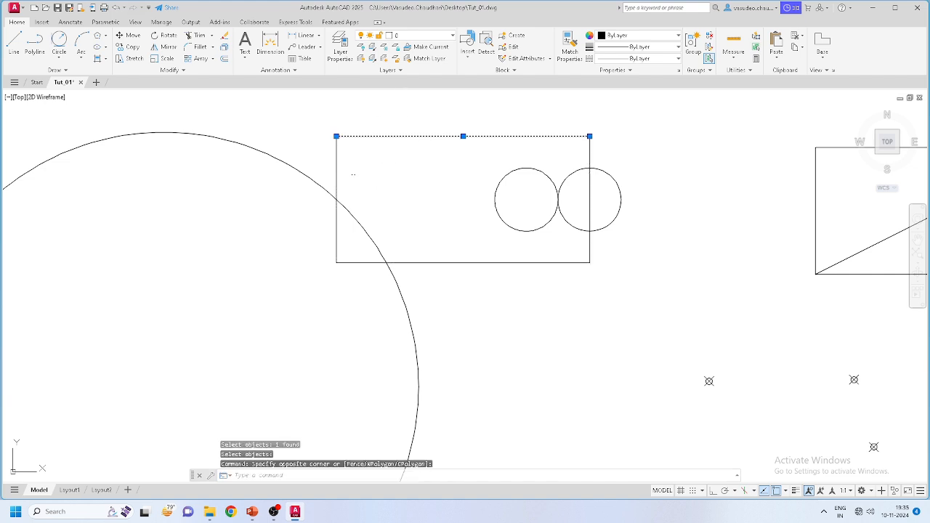
{"action": "key", "text": "Escape"}
{"action": "left_click", "coordinate": [339, 159]}
{"action": "left_click", "coordinate": [337, 166]}
{"action": "key", "text": "Escape"}
Step: Window-select all four of the rectangle's edge lines
{"action": "scroll", "coordinate": [337, 210], "scroll_direction": "down", "scroll_amount": 8}
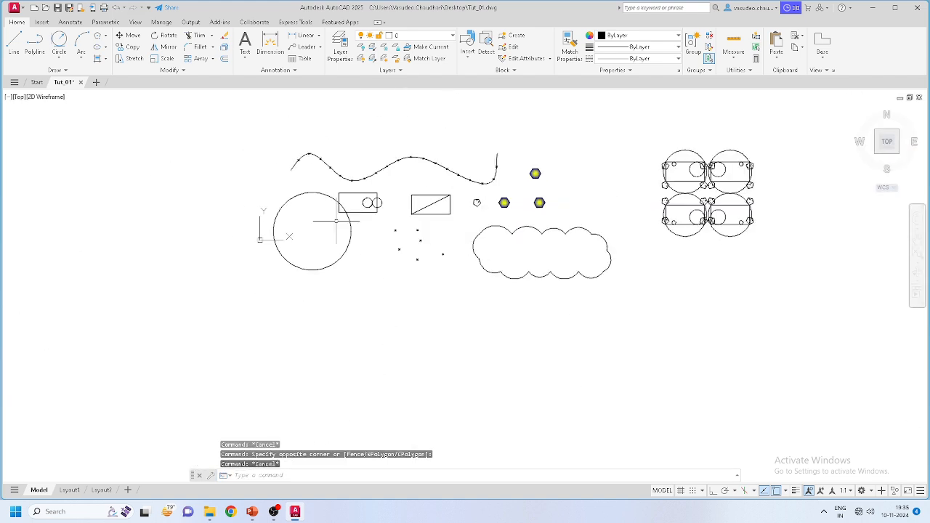
{"action": "scroll", "coordinate": [371, 211], "scroll_direction": "up", "scroll_amount": 2}
{"action": "scroll", "coordinate": [422, 225], "scroll_direction": "up", "scroll_amount": 2}
{"action": "scroll", "coordinate": [418, 226], "scroll_direction": "down", "scroll_amount": 4}
{"action": "scroll", "coordinate": [409, 222], "scroll_direction": "up", "scroll_amount": 2}
{"action": "scroll", "coordinate": [412, 227], "scroll_direction": "down", "scroll_amount": 1}
{"action": "scroll", "coordinate": [370, 228], "scroll_direction": "up", "scroll_amount": 4}
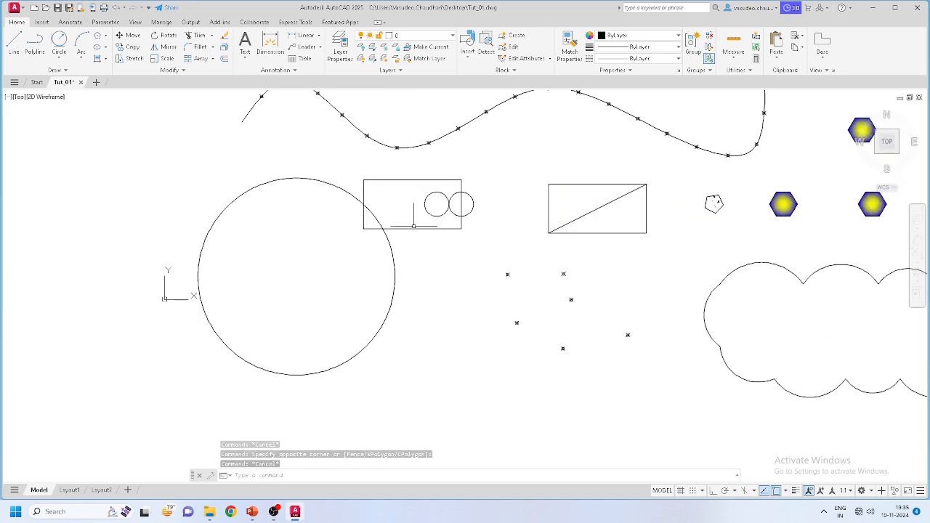
{"action": "scroll", "coordinate": [439, 218], "scroll_direction": "up", "scroll_amount": 2}
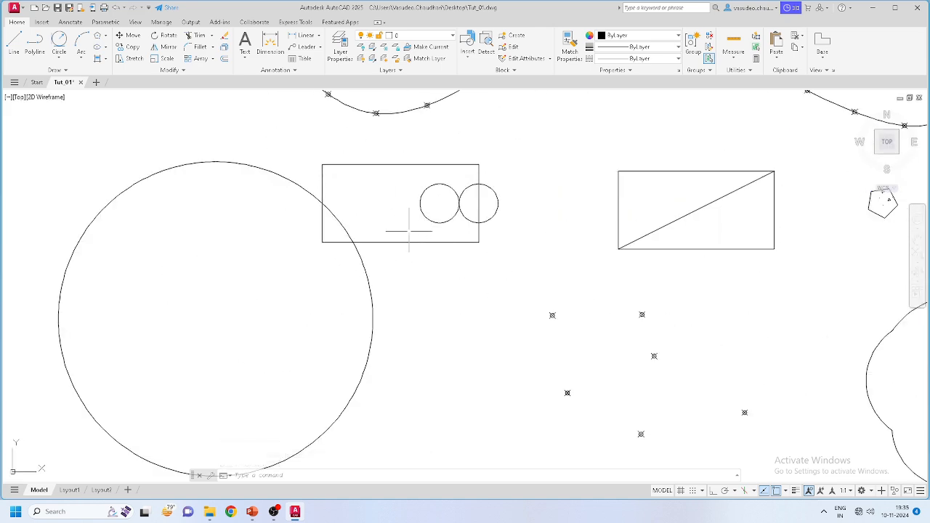
{"action": "scroll", "coordinate": [326, 216], "scroll_direction": "up", "scroll_amount": 2}
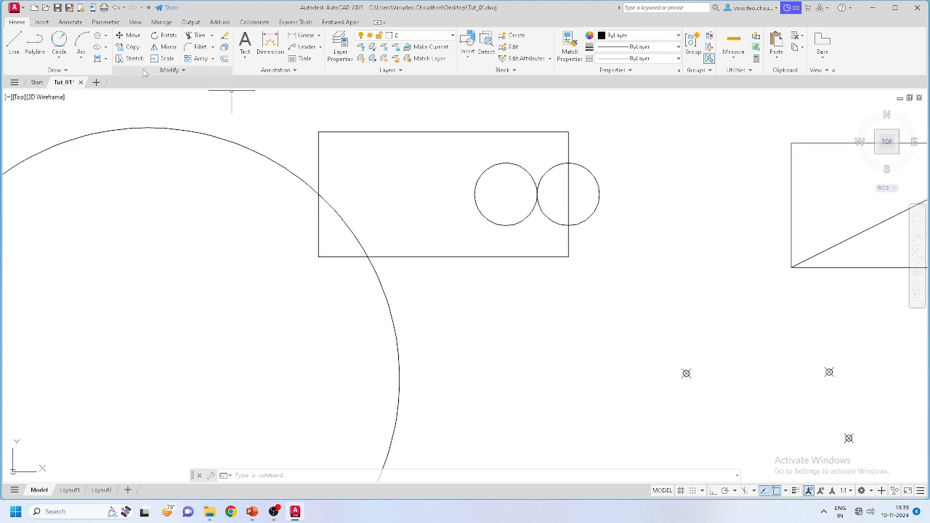
{"action": "left_click", "coordinate": [335, 139]}
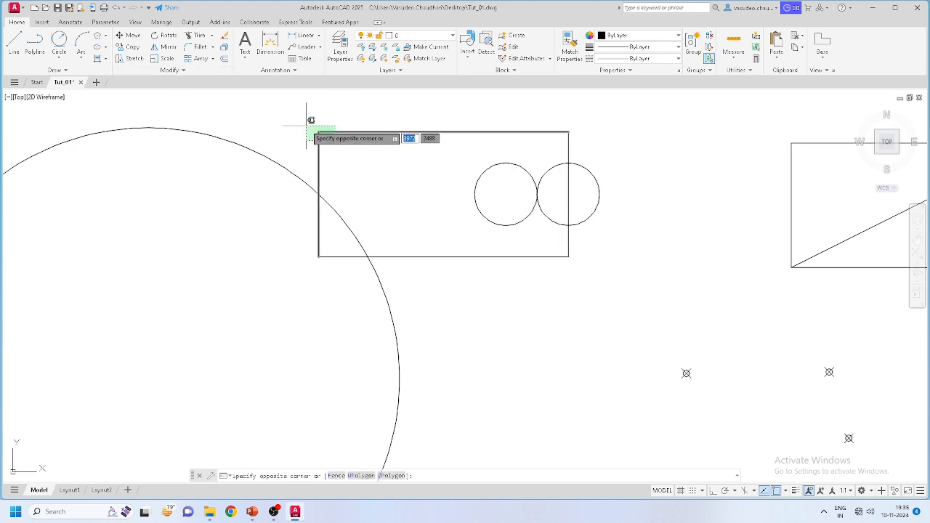
{"action": "left_click", "coordinate": [312, 115]}
{"action": "left_click", "coordinate": [629, 291]}
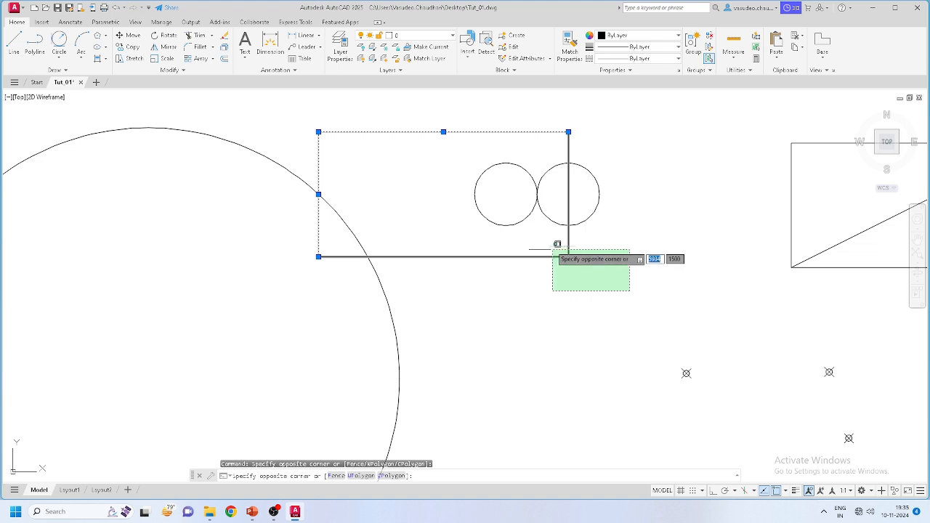
{"action": "left_click", "coordinate": [554, 245]}
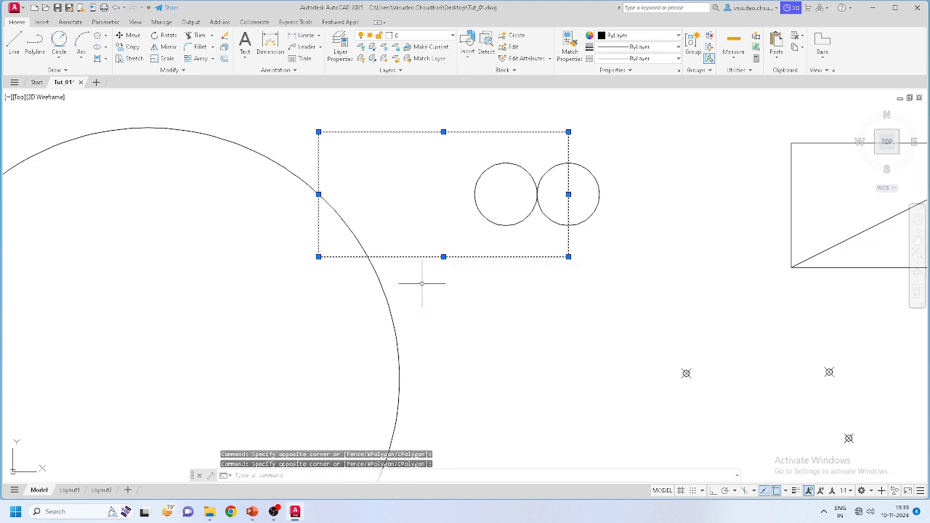
Step: Join the four lines with Modify > Join and confirm the rectangle selects as one polyline
{"action": "left_click", "coordinate": [178, 70]}
{"action": "left_click", "coordinate": [159, 92]}
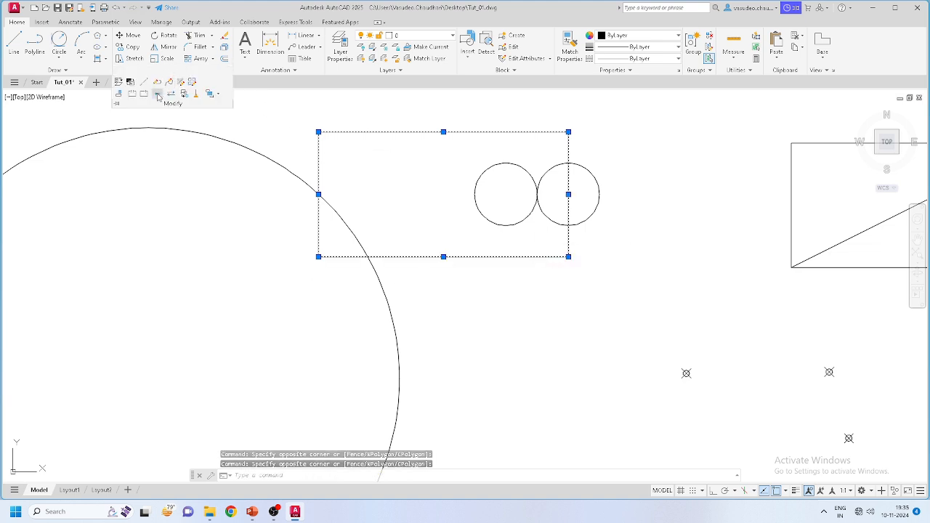
{"action": "key", "text": "Escape"}
{"action": "left_click", "coordinate": [386, 148]}
{"action": "left_click", "coordinate": [360, 119]}
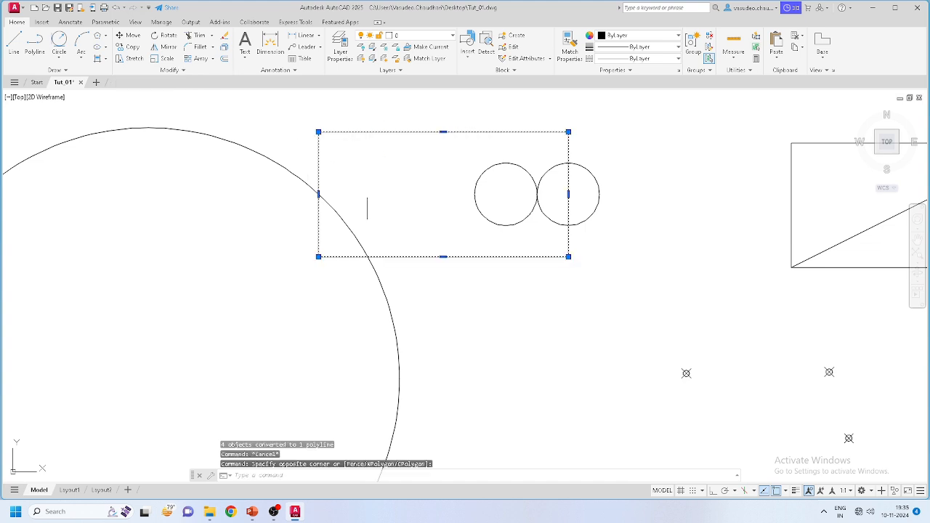
{"action": "key", "text": "Escape"}
{"action": "left_click", "coordinate": [392, 132]}
{"action": "left_click", "coordinate": [344, 162]}
{"action": "key", "text": "Escape"}
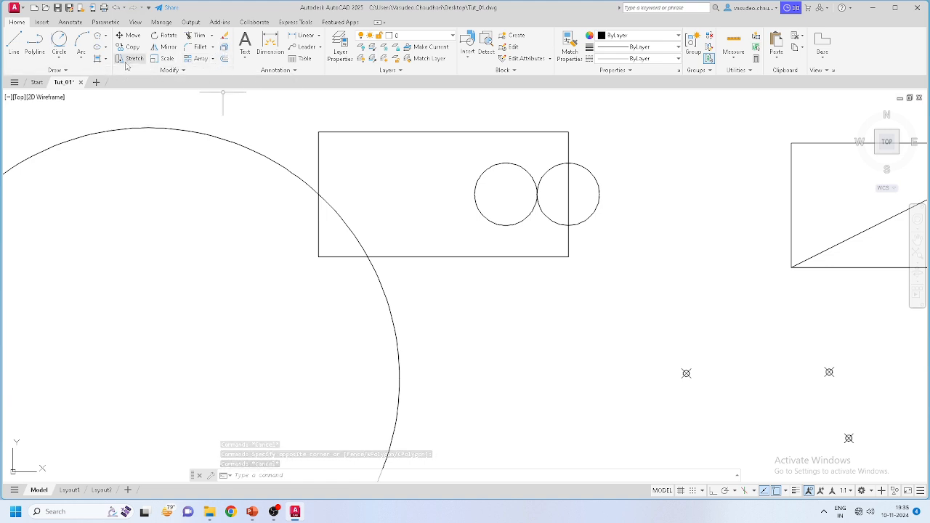
Step: Scale the left circle by a factor of 2 about its centre
{"action": "left_click", "coordinate": [161, 61]}
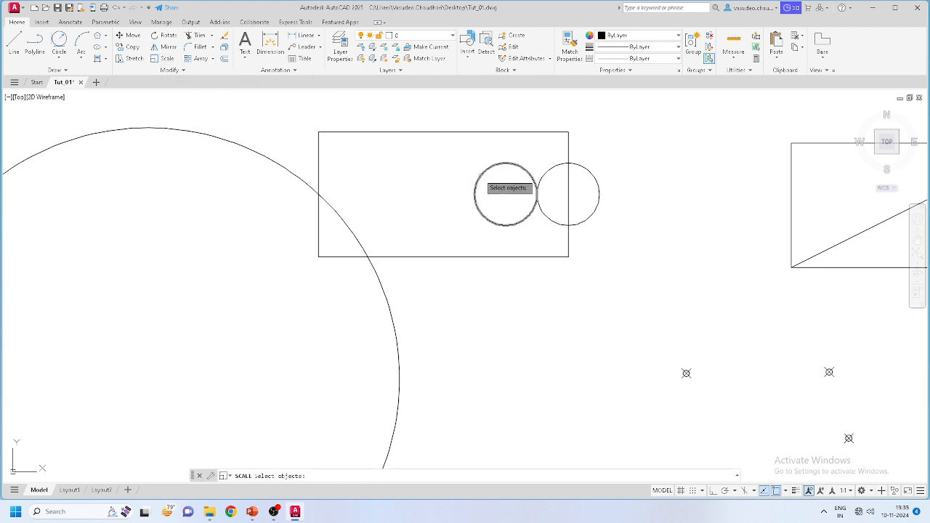
{"action": "left_click", "coordinate": [481, 179]}
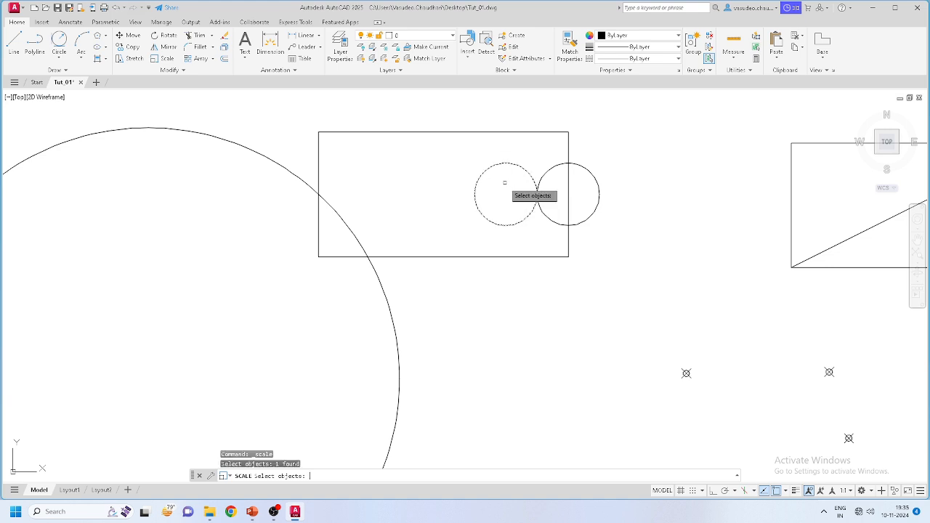
{"action": "key", "text": "Return"}
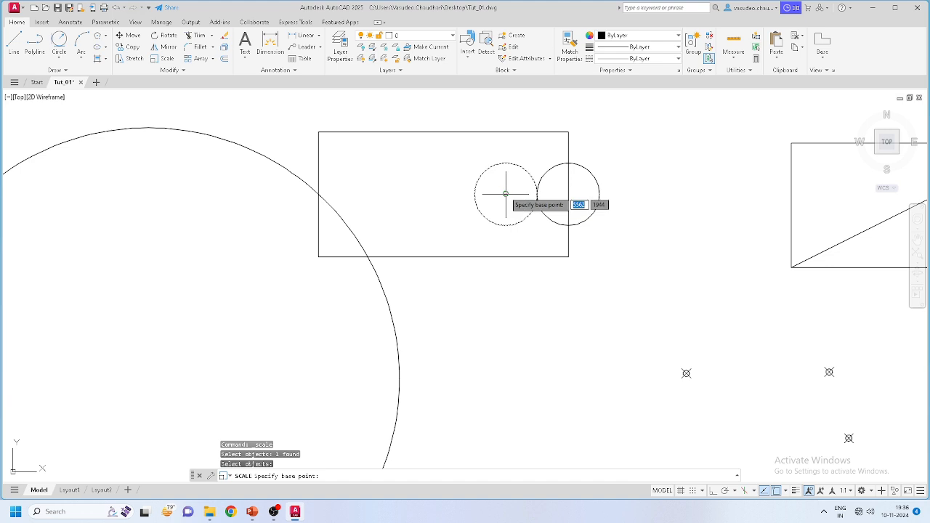
{"action": "left_click", "coordinate": [505, 194]}
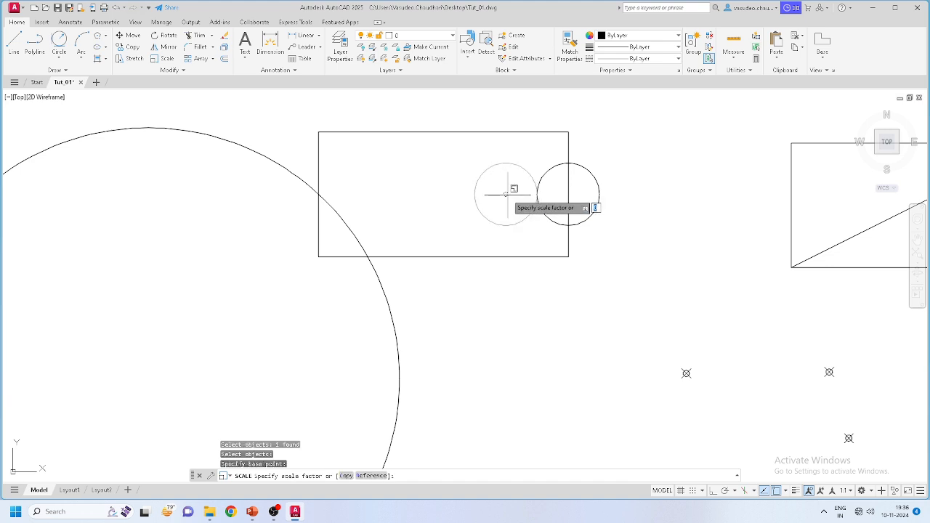
{"action": "scroll", "coordinate": [507, 191], "scroll_direction": "up", "scroll_amount": 4}
{"action": "scroll", "coordinate": [508, 191], "scroll_direction": "down", "scroll_amount": 2}
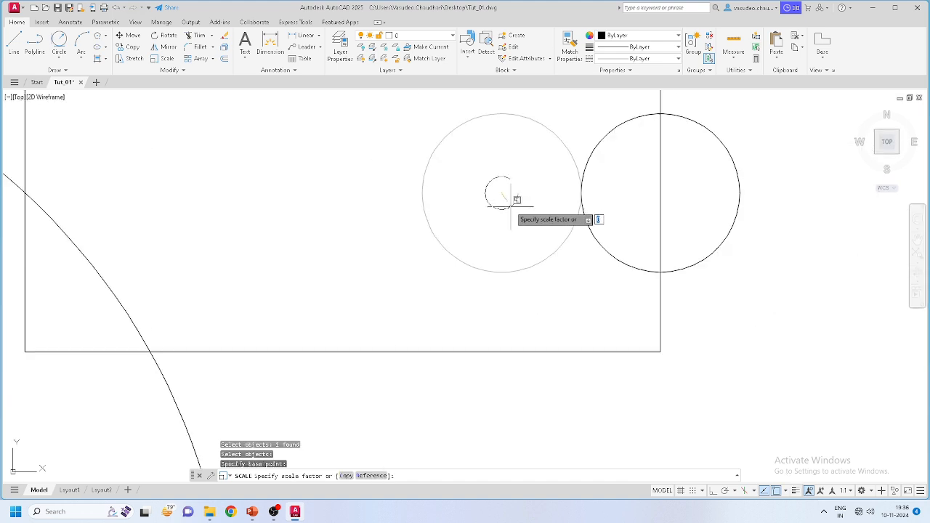
{"action": "scroll", "coordinate": [506, 196], "scroll_direction": "down", "scroll_amount": 2}
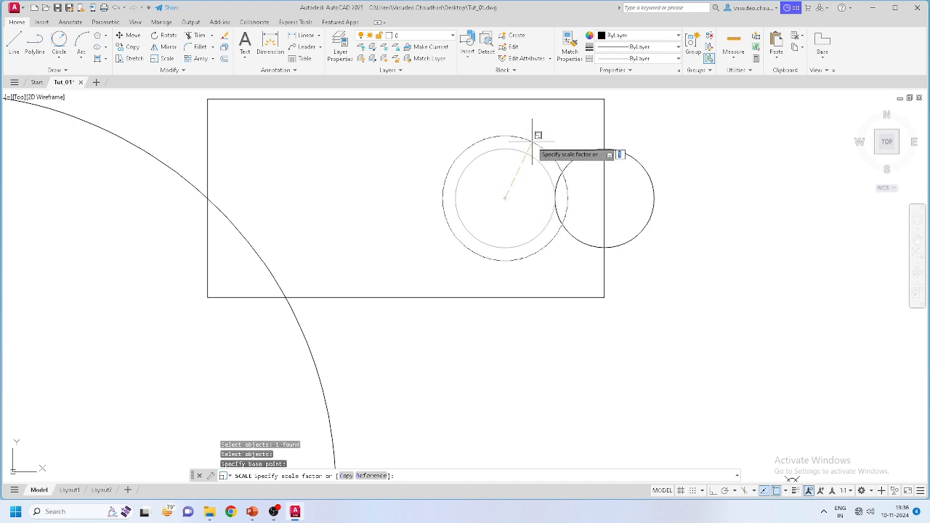
{"action": "key", "text": "Return"}
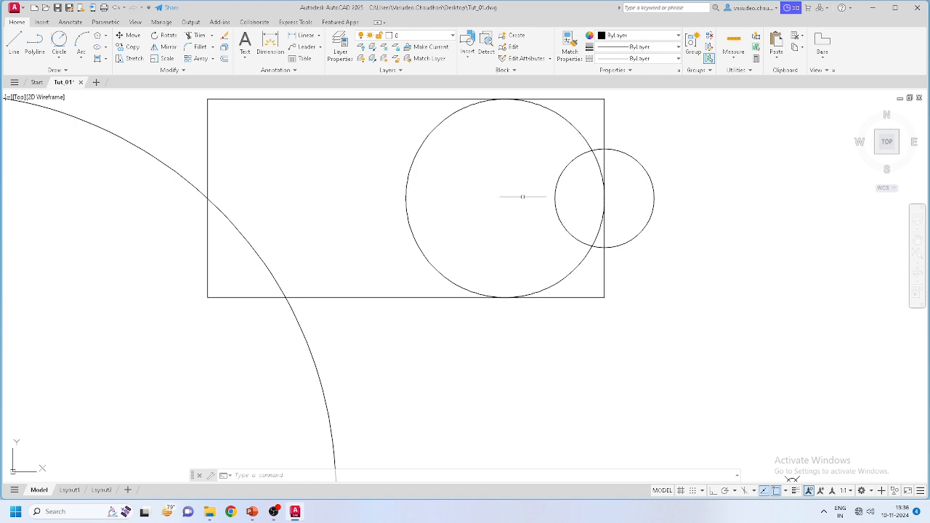
{"action": "scroll", "coordinate": [507, 233], "scroll_direction": "down", "scroll_amount": 3}
{"action": "scroll", "coordinate": [417, 298], "scroll_direction": "up", "scroll_amount": 2}
{"action": "scroll", "coordinate": [552, 292], "scroll_direction": "down", "scroll_amount": 2}
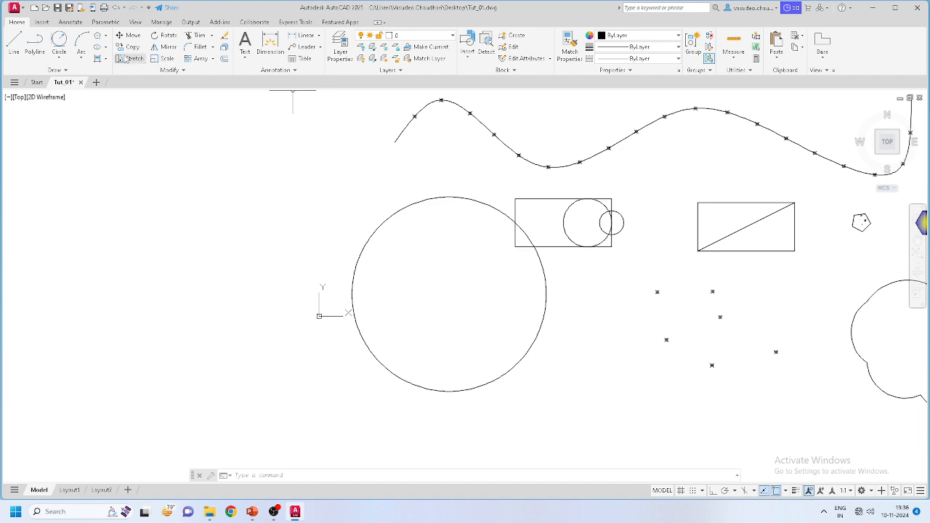
Step: Scale the large circle by 0.2 about the rectangle's lower-left corner
{"action": "left_click", "coordinate": [164, 59]}
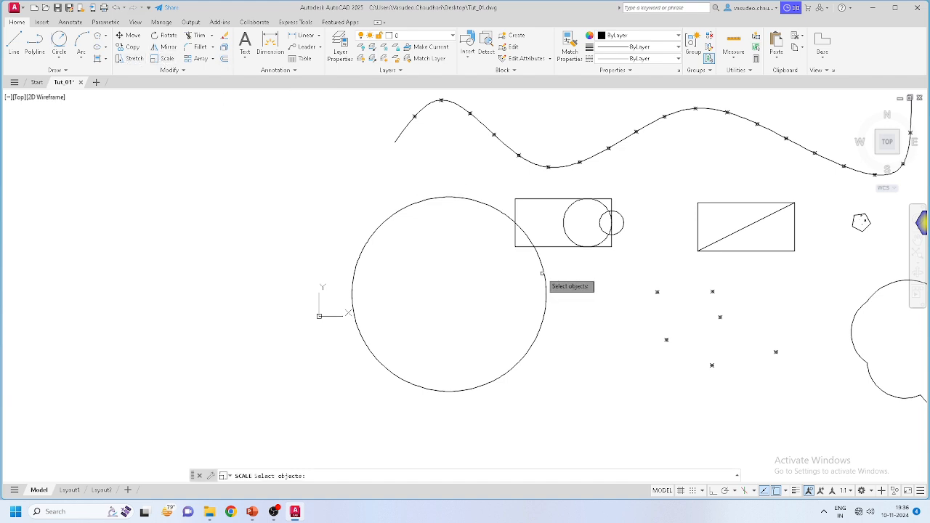
{"action": "left_click", "coordinate": [542, 273]}
{"action": "key", "text": "Return"}
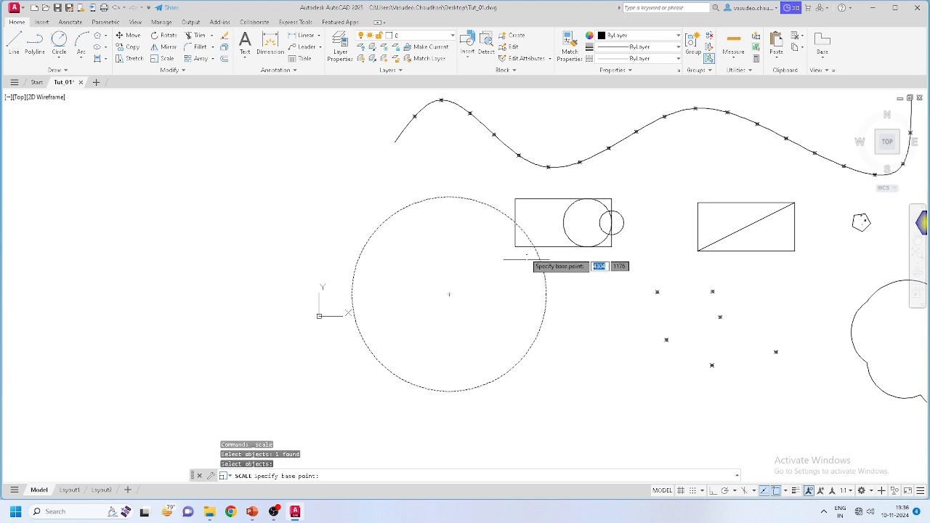
{"action": "scroll", "coordinate": [526, 251], "scroll_direction": "up", "scroll_amount": 4}
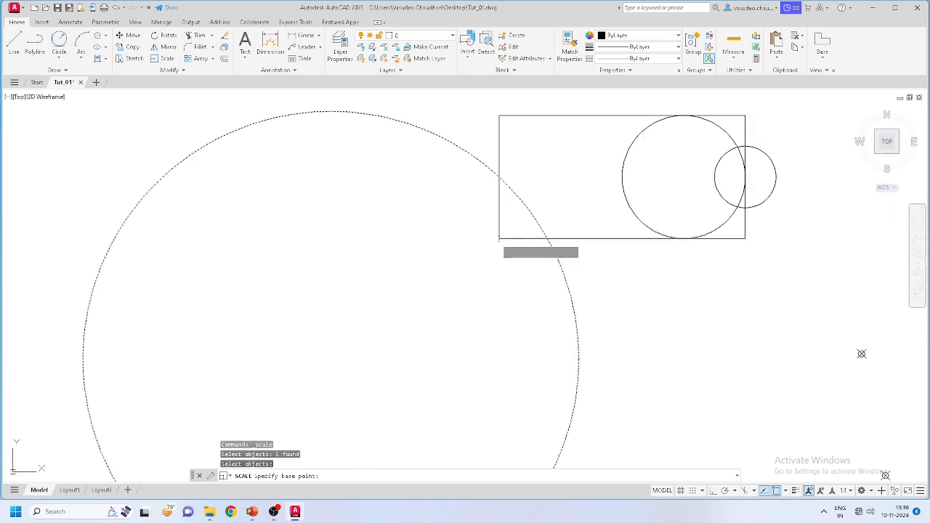
{"action": "left_click", "coordinate": [499, 239]}
{"action": "scroll", "coordinate": [498, 239], "scroll_direction": "down", "scroll_amount": 4}
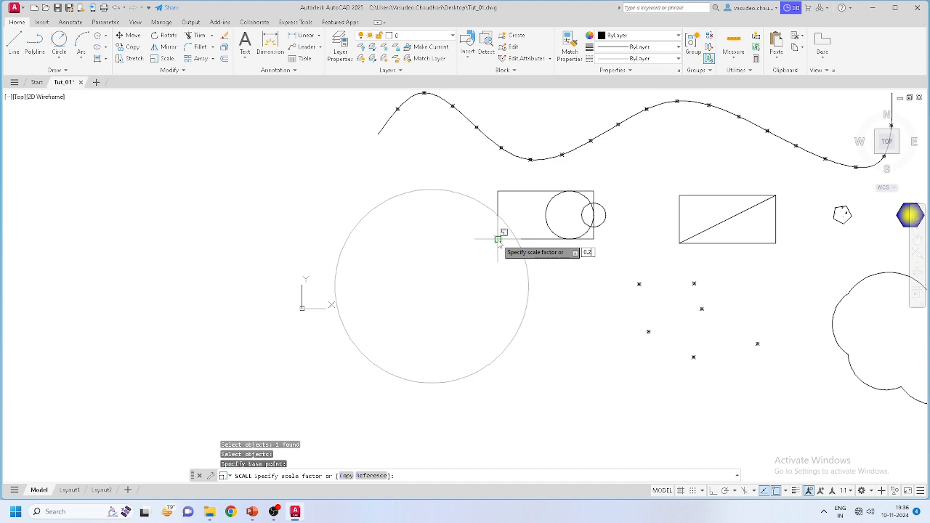
{"action": "type", "text": "0.2"}
{"action": "key", "text": "Return"}
Step: Pan the drawing to recentre the shapes
{"action": "scroll", "coordinate": [418, 305], "scroll_direction": "up", "scroll_amount": 5}
{"action": "scroll", "coordinate": [416, 304], "scroll_direction": "down", "scroll_amount": 3}
{"action": "scroll", "coordinate": [392, 297], "scroll_direction": "up", "scroll_amount": 1}
{"action": "middle_click_drag", "start_coordinate": [490, 351], "coordinate": [370, 343]}
{"action": "scroll", "coordinate": [283, 314], "scroll_direction": "down", "scroll_amount": 1}
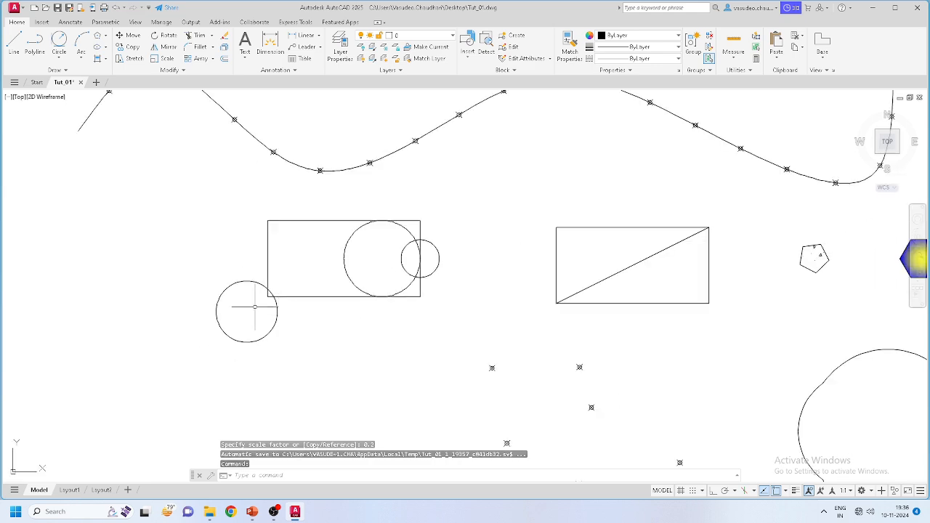
{"action": "scroll", "coordinate": [254, 307], "scroll_direction": "down", "scroll_amount": 2}
{"action": "scroll", "coordinate": [276, 312], "scroll_direction": "up", "scroll_amount": 4}
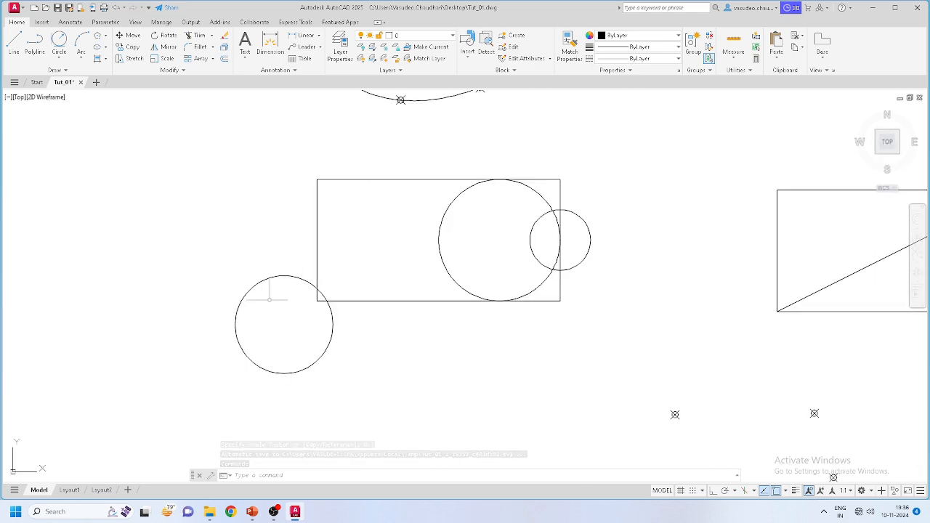
Step: Window-select the whole drawing, then clear the selection
{"action": "scroll", "coordinate": [318, 301], "scroll_direction": "down", "scroll_amount": 8}
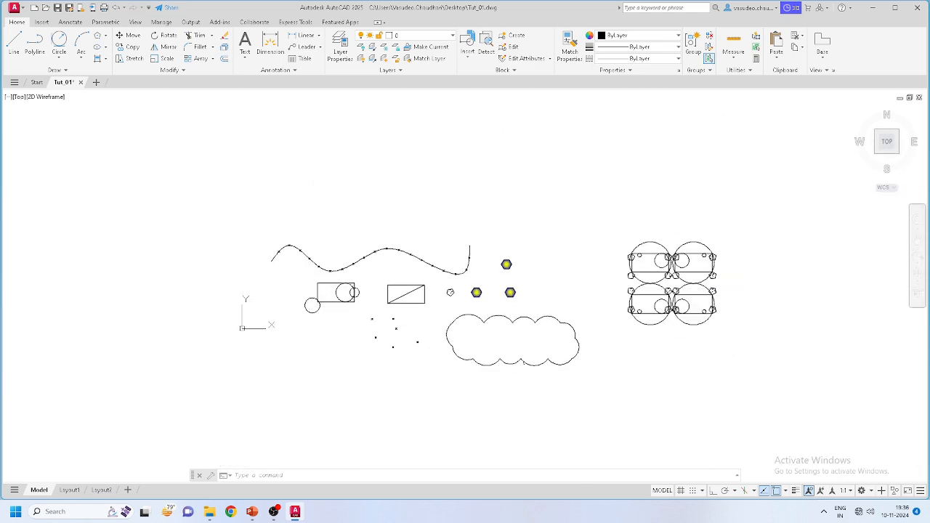
{"action": "left_click", "coordinate": [758, 385]}
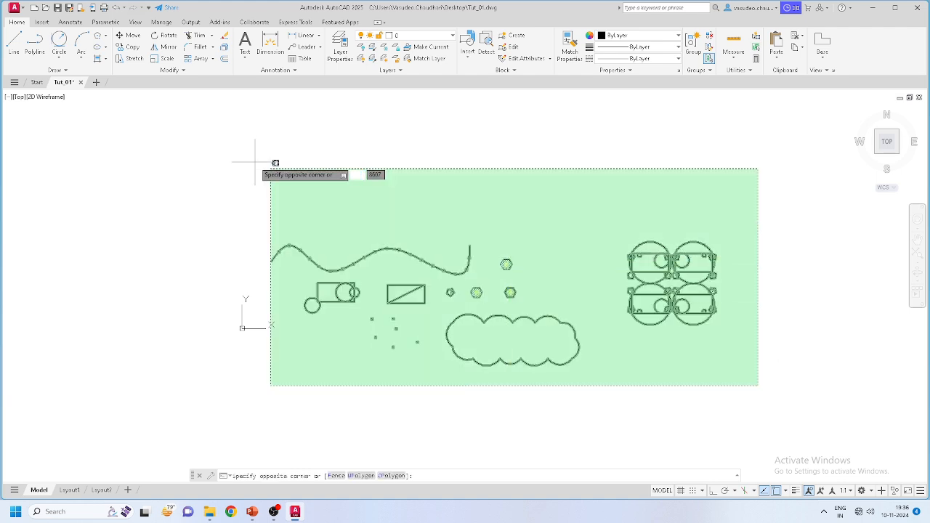
{"action": "left_click", "coordinate": [254, 162]}
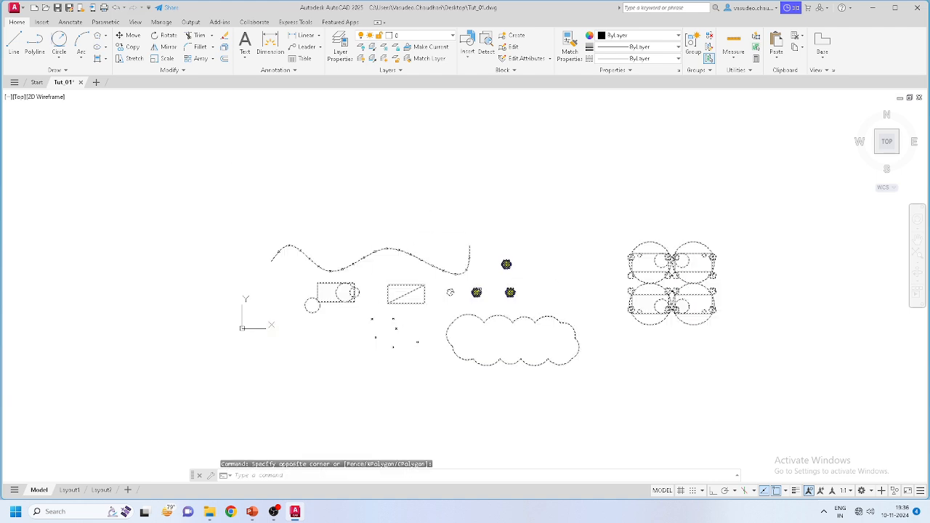
{"action": "key", "text": "Escape"}
{"action": "scroll", "coordinate": [374, 283], "scroll_direction": "up", "scroll_amount": 4}
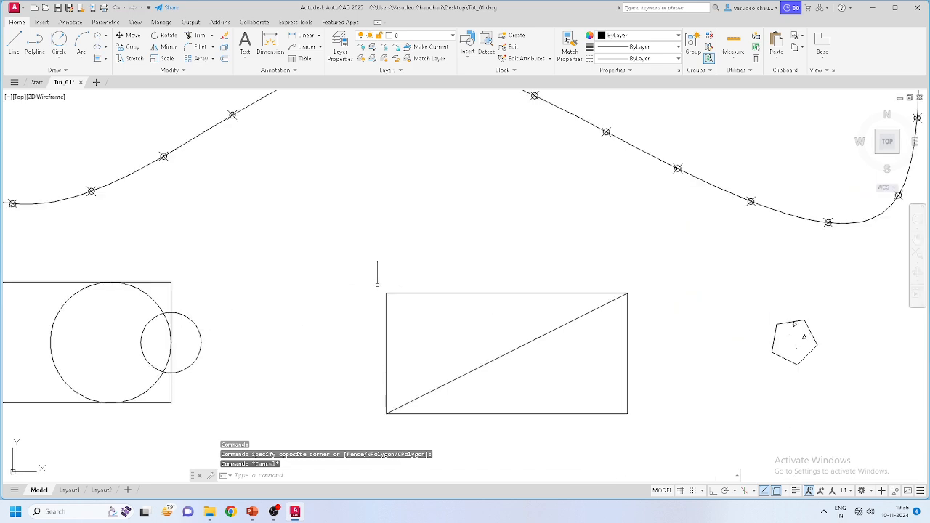
{"action": "scroll", "coordinate": [193, 298], "scroll_direction": "up", "scroll_amount": 2}
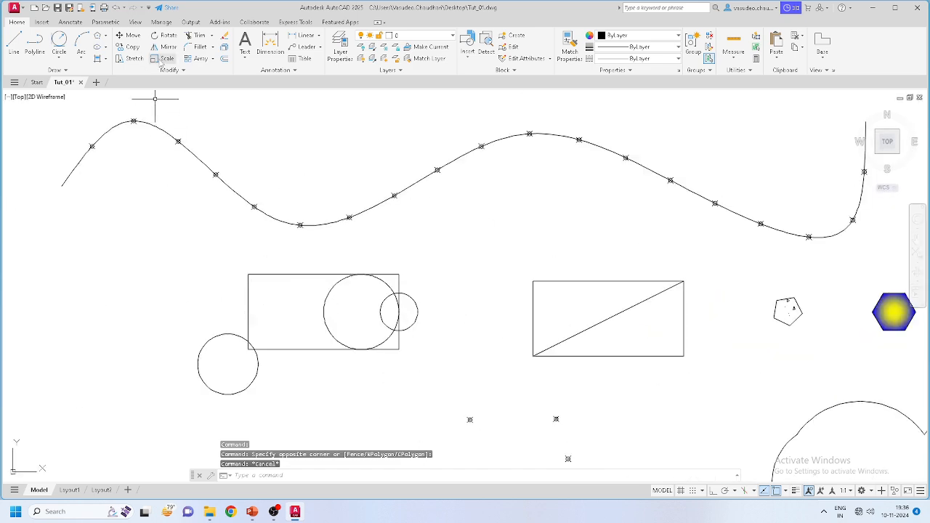
{"action": "scroll", "coordinate": [262, 225], "scroll_direction": "down", "scroll_amount": 5}
{"action": "scroll", "coordinate": [435, 225], "scroll_direction": "up", "scroll_amount": 2}
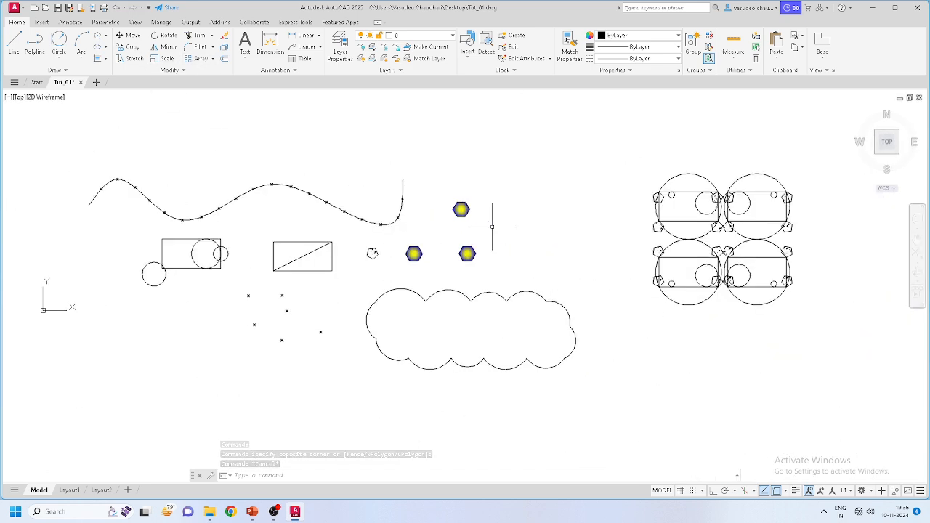
{"action": "scroll", "coordinate": [291, 302], "scroll_direction": "up", "scroll_amount": 2}
{"action": "scroll", "coordinate": [305, 304], "scroll_direction": "down", "scroll_amount": 2}
{"action": "scroll", "coordinate": [389, 245], "scroll_direction": "up", "scroll_amount": 5}
Step: Copy the small pentagon from a corner to empty space on the right
{"action": "left_click", "coordinate": [331, 180]}
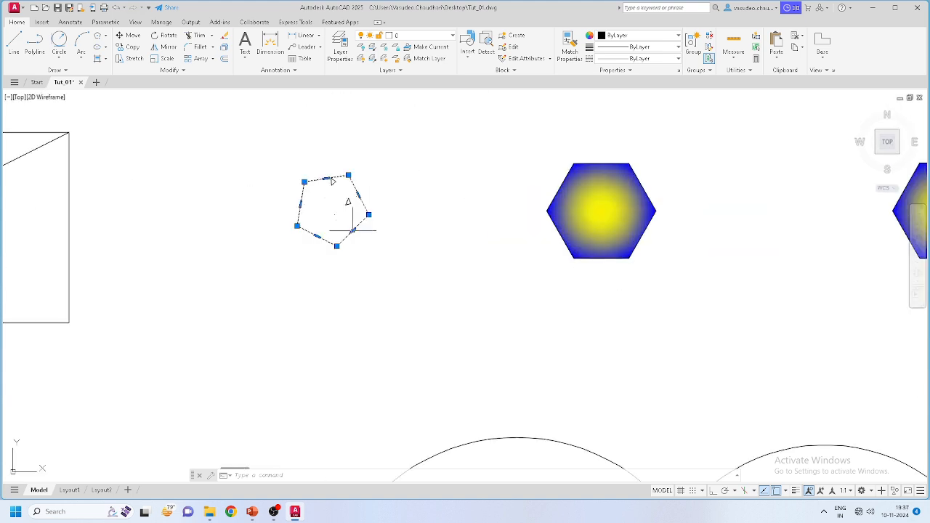
{"action": "left_click", "coordinate": [129, 46]}
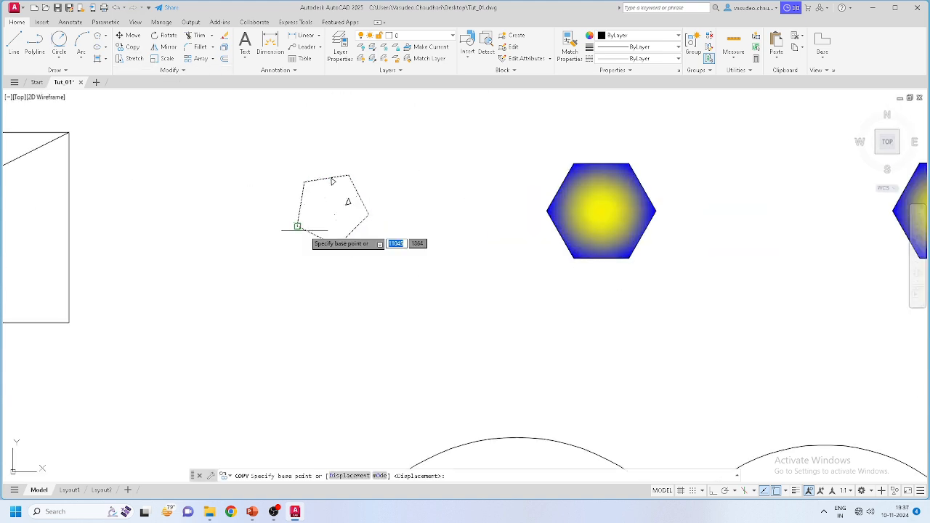
{"action": "left_click", "coordinate": [297, 226]}
{"action": "scroll", "coordinate": [269, 213], "scroll_direction": "down", "scroll_amount": 4}
{"action": "scroll", "coordinate": [461, 208], "scroll_direction": "up", "scroll_amount": 3}
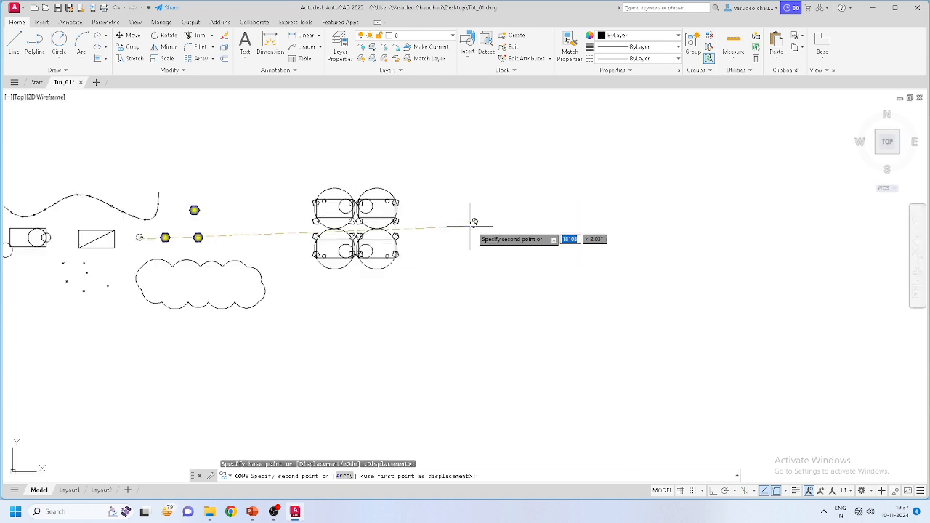
{"action": "left_click", "coordinate": [553, 235]}
{"action": "key", "text": "Escape"}
Step: Pan and zoom the view so the pentagon copy sits on the left
{"action": "scroll", "coordinate": [627, 235], "scroll_direction": "up", "scroll_amount": 7}
{"action": "scroll", "coordinate": [498, 255], "scroll_direction": "down", "scroll_amount": 4}
{"action": "scroll", "coordinate": [286, 266], "scroll_direction": "up", "scroll_amount": 2}
{"action": "scroll", "coordinate": [291, 269], "scroll_direction": "up", "scroll_amount": 2}
{"action": "middle_click_drag", "start_coordinate": [526, 276], "coordinate": [375, 274]}
{"action": "scroll", "coordinate": [375, 274], "scroll_direction": "down", "scroll_amount": 4}
{"action": "scroll", "coordinate": [374, 274], "scroll_direction": "up", "scroll_amount": 2}
{"action": "scroll", "coordinate": [374, 273], "scroll_direction": "up", "scroll_amount": 2}
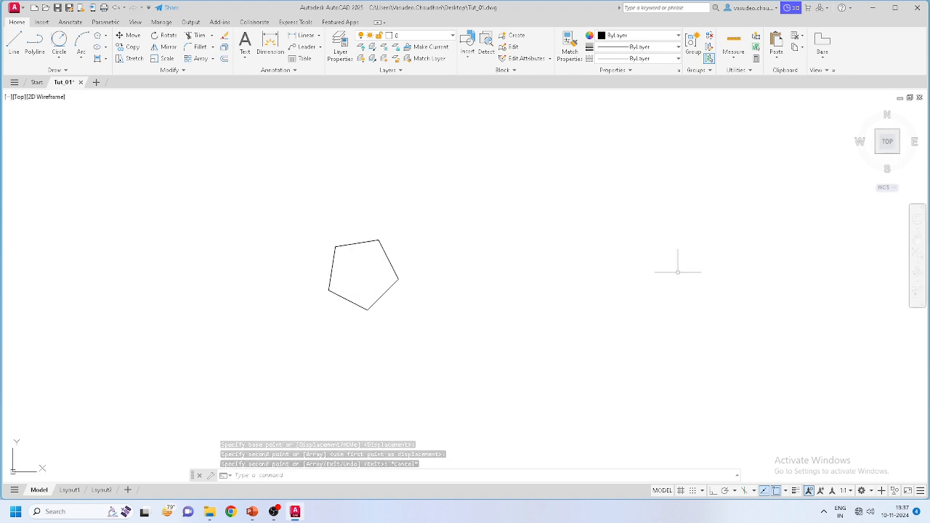
{"action": "middle_click_drag", "start_coordinate": [658, 276], "coordinate": [502, 298]}
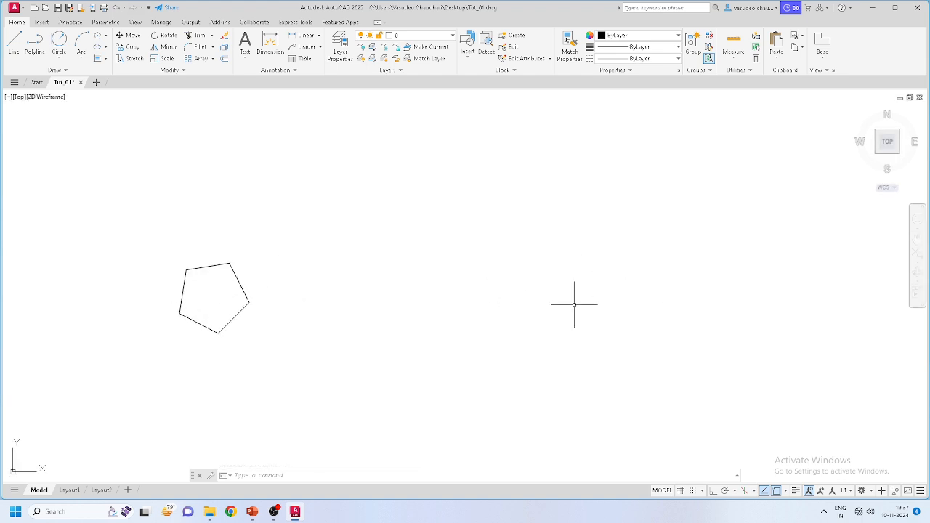
{"action": "scroll", "coordinate": [179, 333], "scroll_direction": "down", "scroll_amount": 2}
{"action": "scroll", "coordinate": [452, 369], "scroll_direction": "down", "scroll_amount": 2}
{"action": "scroll", "coordinate": [276, 371], "scroll_direction": "up", "scroll_amount": 2}
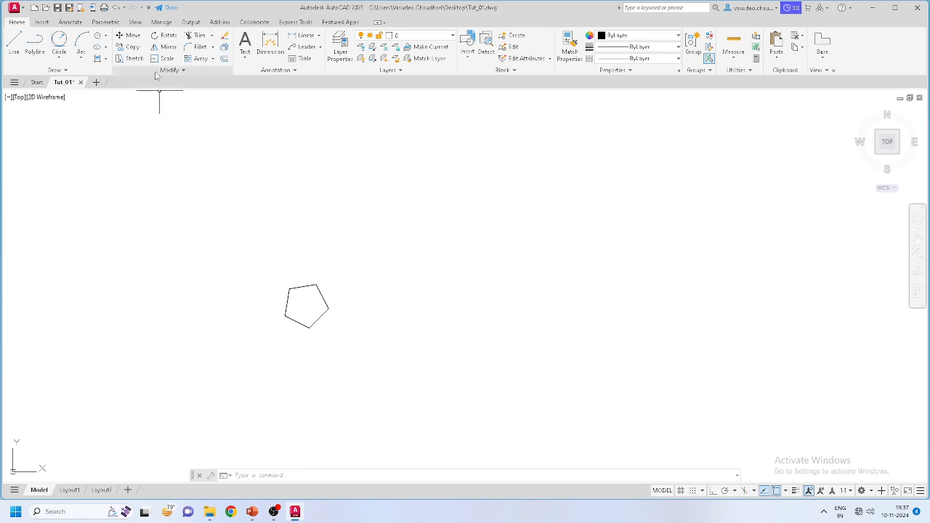
Step: Start a rectangular array of the copied pentagon
{"action": "left_click", "coordinate": [200, 58]}
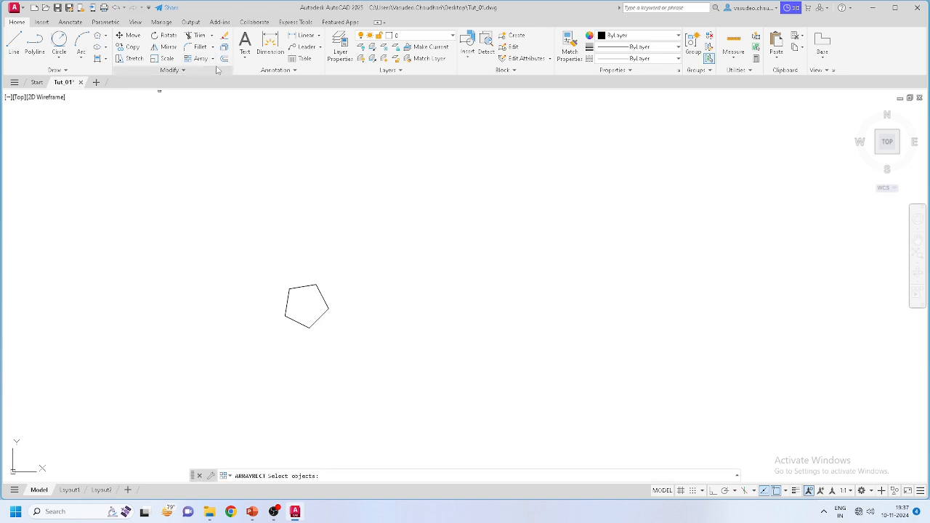
{"action": "left_click", "coordinate": [212, 58]}
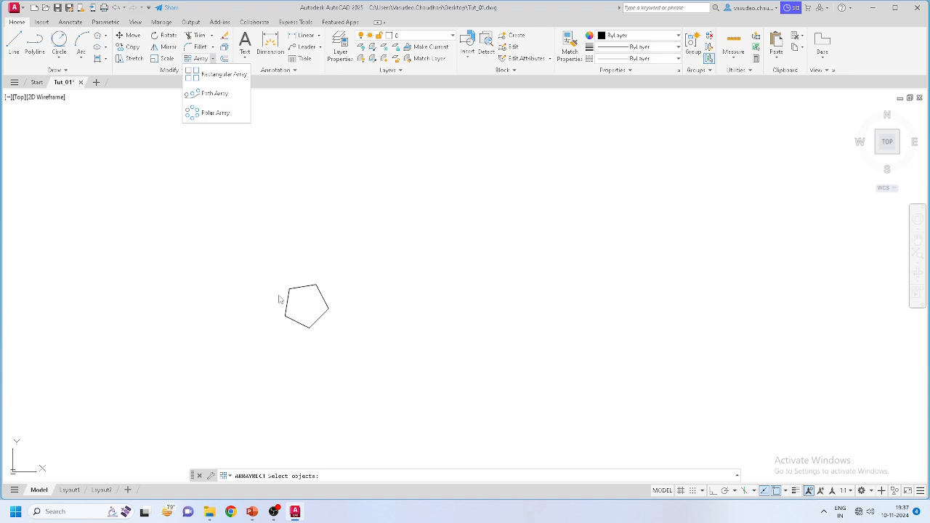
{"action": "scroll", "coordinate": [242, 188], "scroll_direction": "up", "scroll_amount": 2}
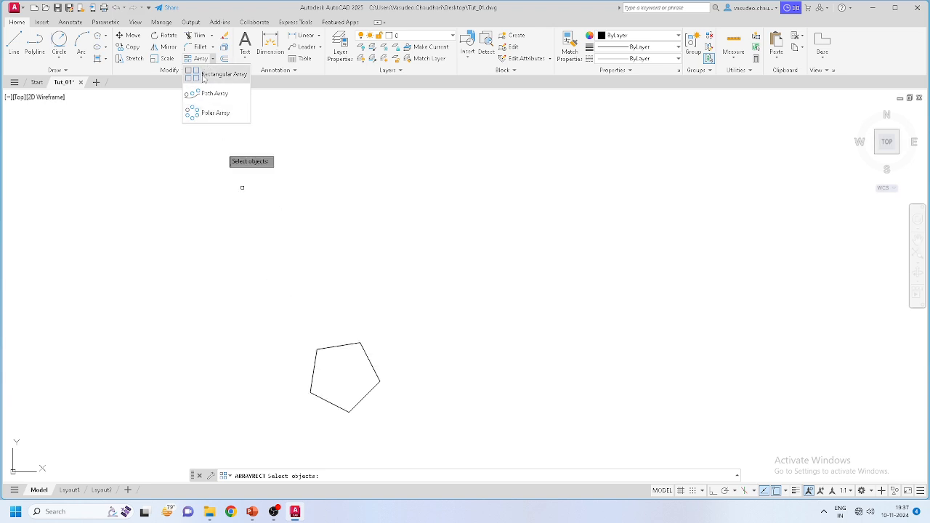
{"action": "left_click", "coordinate": [203, 77]}
{"action": "scroll", "coordinate": [241, 184], "scroll_direction": "down", "scroll_amount": 2}
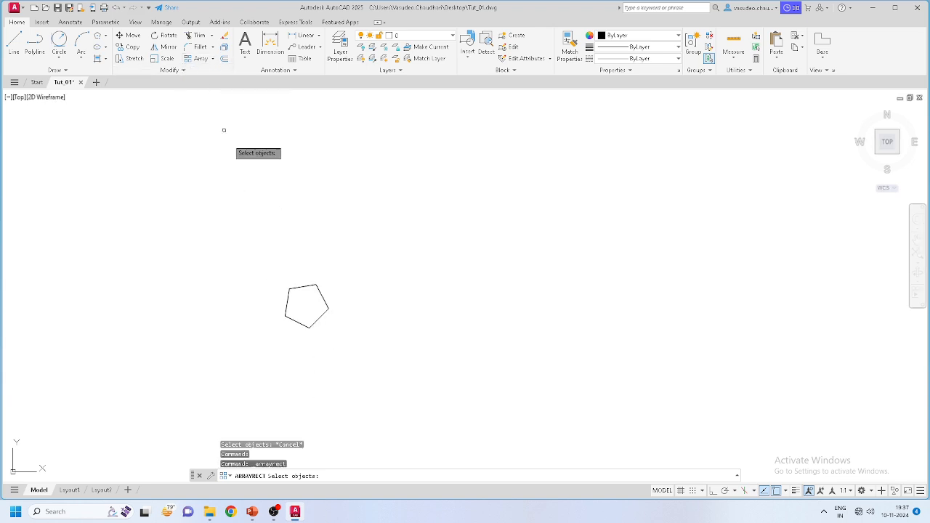
{"action": "left_click", "coordinate": [316, 308]}
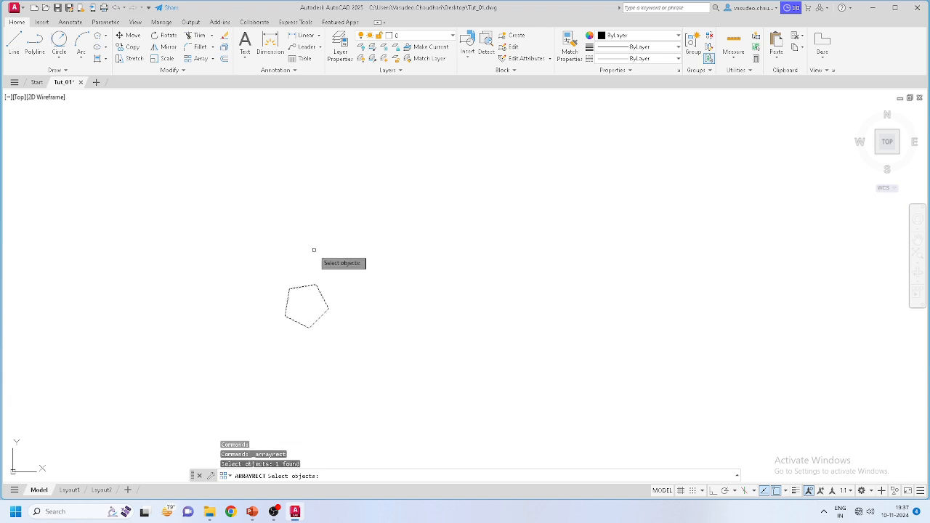
{"action": "key", "text": "Return"}
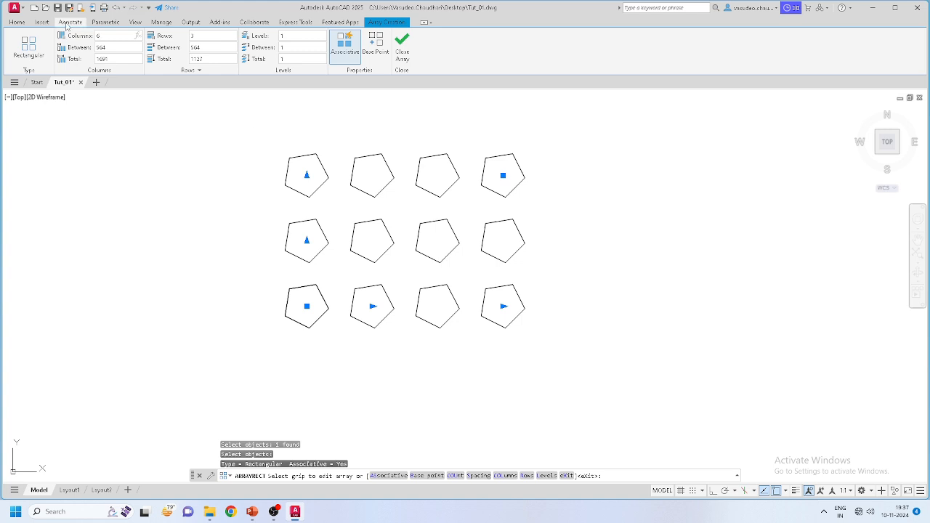
Step: Set the array to 6 columns and 9 rows, then close the array setup
{"action": "key", "text": "Return"}
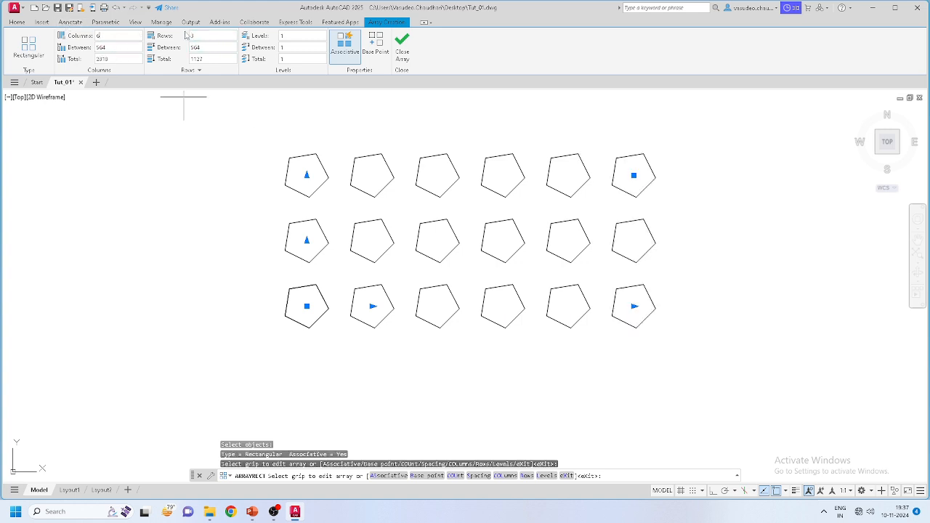
{"action": "left_click_drag", "start_coordinate": [201, 37], "coordinate": [120, 34]}
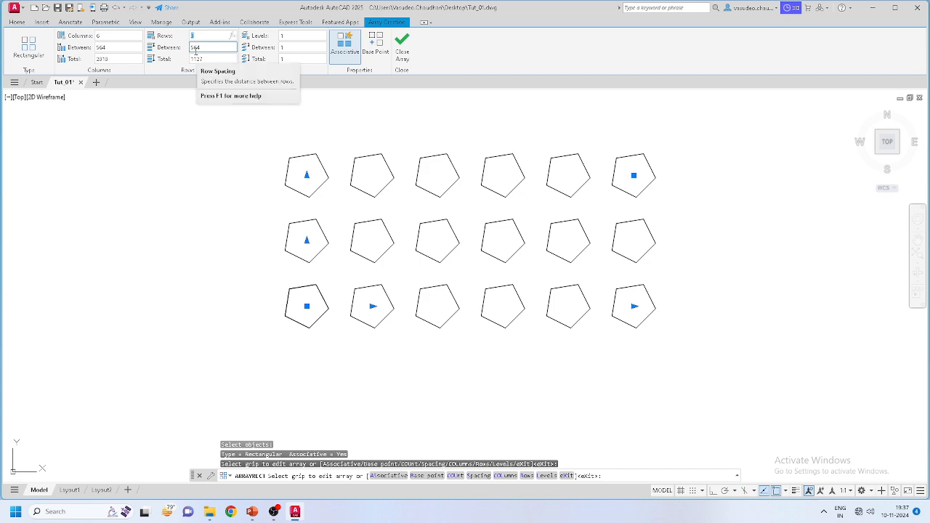
{"action": "key", "text": "Return"}
{"action": "scroll", "coordinate": [432, 305], "scroll_direction": "down", "scroll_amount": 6}
{"action": "scroll", "coordinate": [436, 232], "scroll_direction": "up", "scroll_amount": 4}
{"action": "scroll", "coordinate": [421, 218], "scroll_direction": "down", "scroll_amount": 4}
{"action": "scroll", "coordinate": [462, 231], "scroll_direction": "up", "scroll_amount": 2}
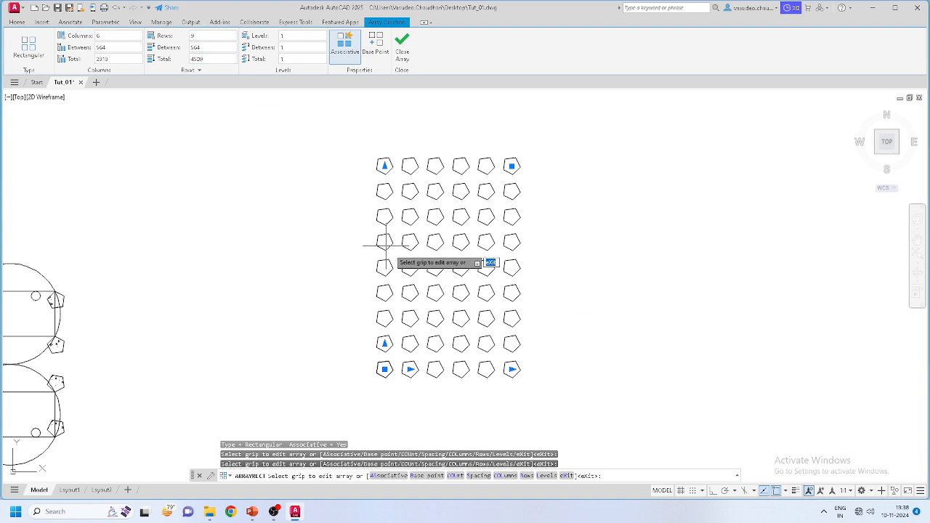
{"action": "key", "text": "Escape"}
Step: Window-select the pentagon array, then clear the selection
{"action": "left_click", "coordinate": [544, 382]}
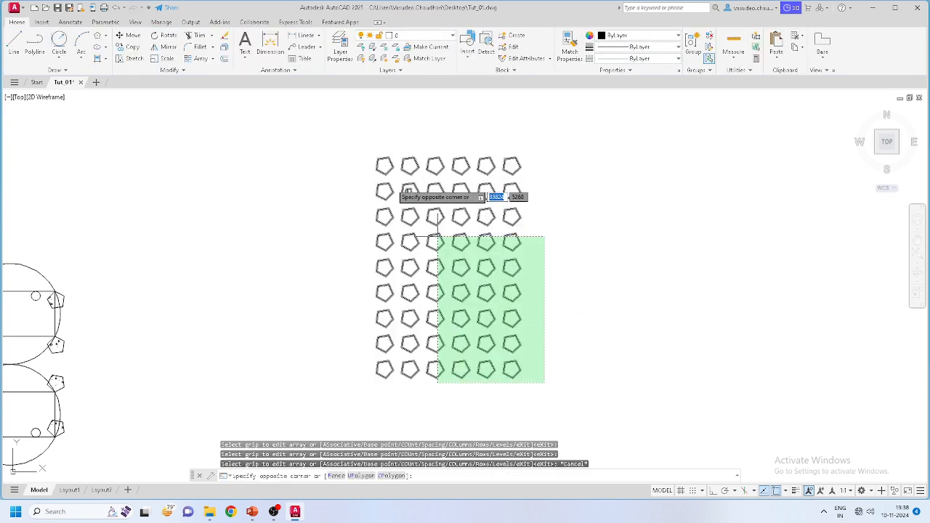
{"action": "left_click", "coordinate": [360, 149]}
{"action": "key", "text": "Escape"}
{"action": "left_click", "coordinate": [519, 314]}
{"action": "left_click", "coordinate": [510, 321]}
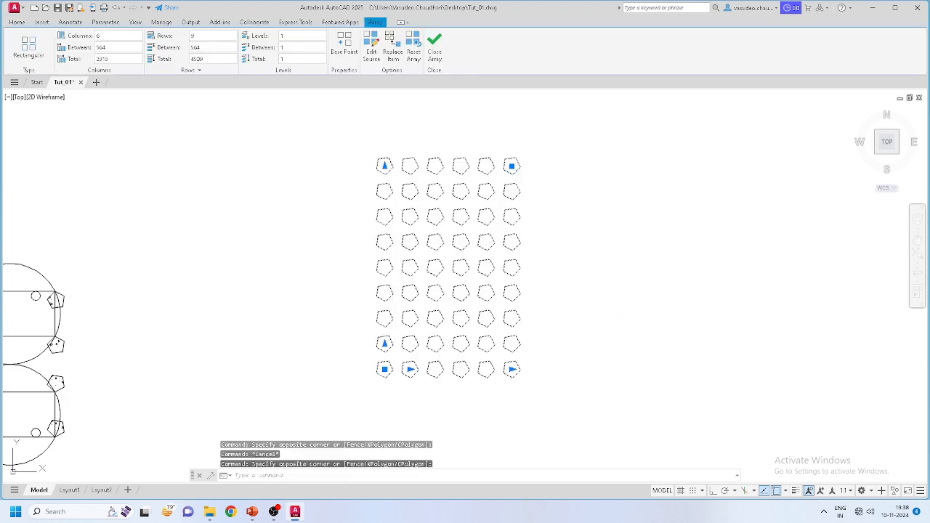
{"action": "key", "text": "Escape"}
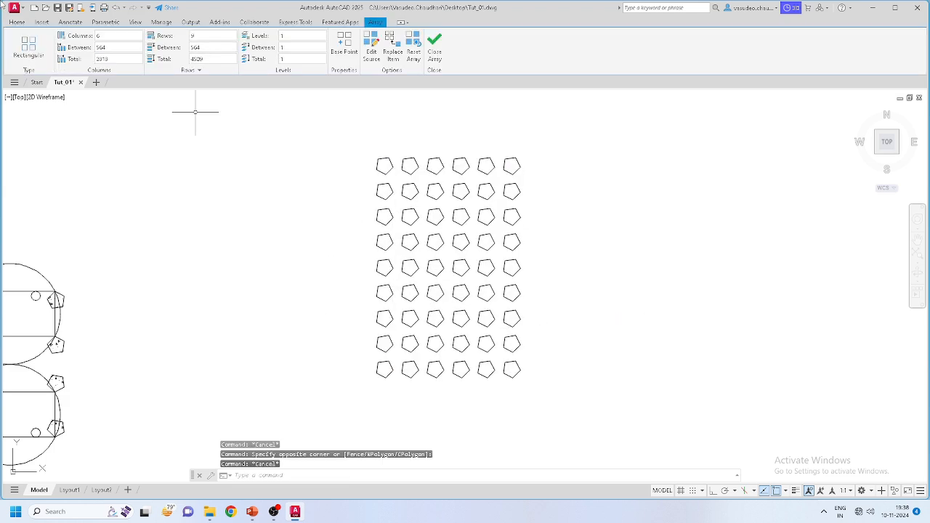
{"action": "left_click", "coordinate": [46, 22]}
{"action": "left_click", "coordinate": [17, 22]}
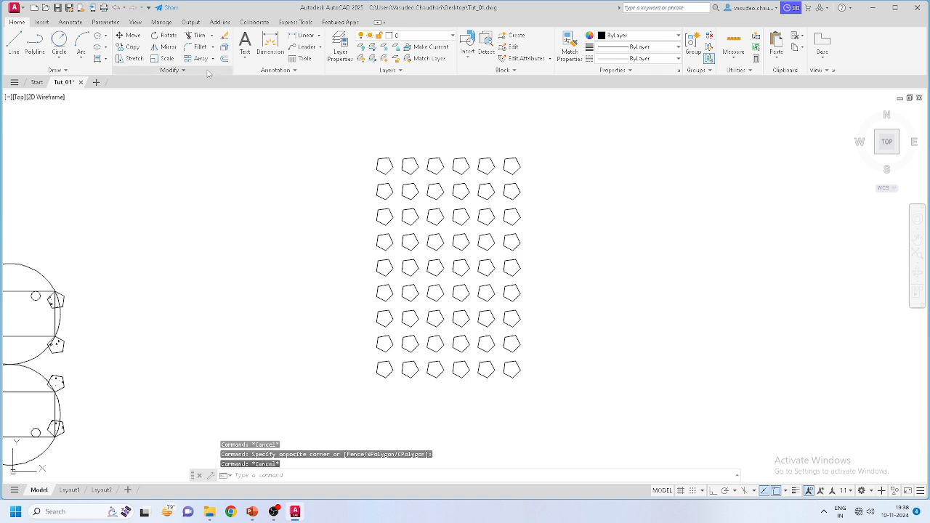
Step: Explode the pentagon array and confirm a single pentagon selects on its own
{"action": "left_click", "coordinate": [225, 46]}
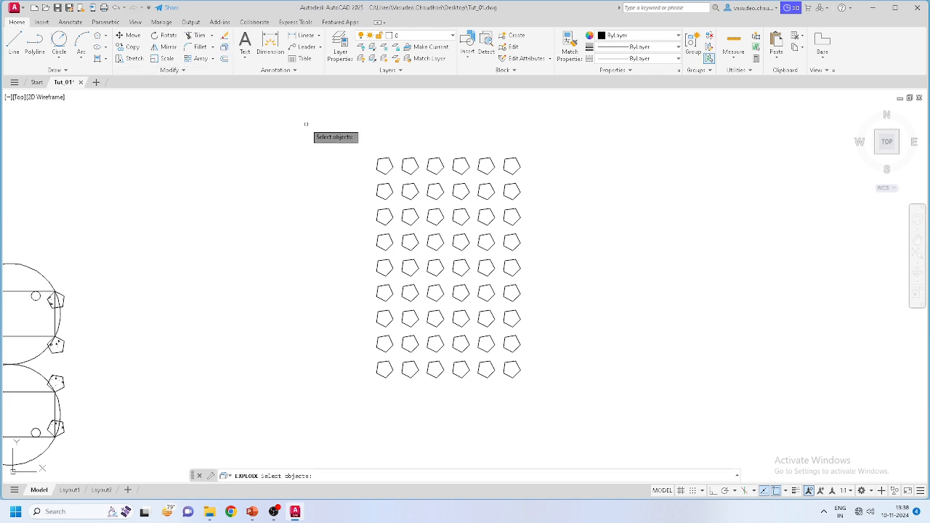
{"action": "left_click", "coordinate": [313, 126]}
{"action": "left_click", "coordinate": [593, 390]}
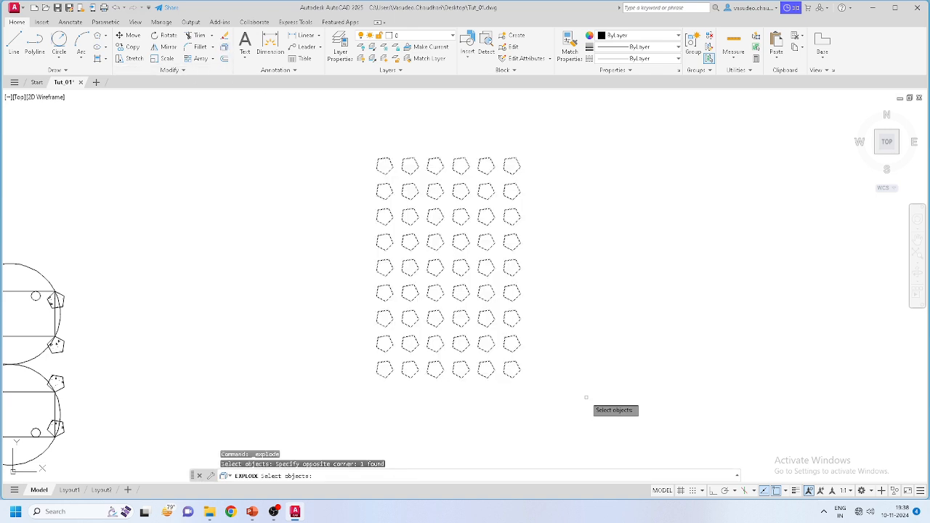
{"action": "left_click", "coordinate": [553, 363]}
{"action": "left_click", "coordinate": [513, 378]}
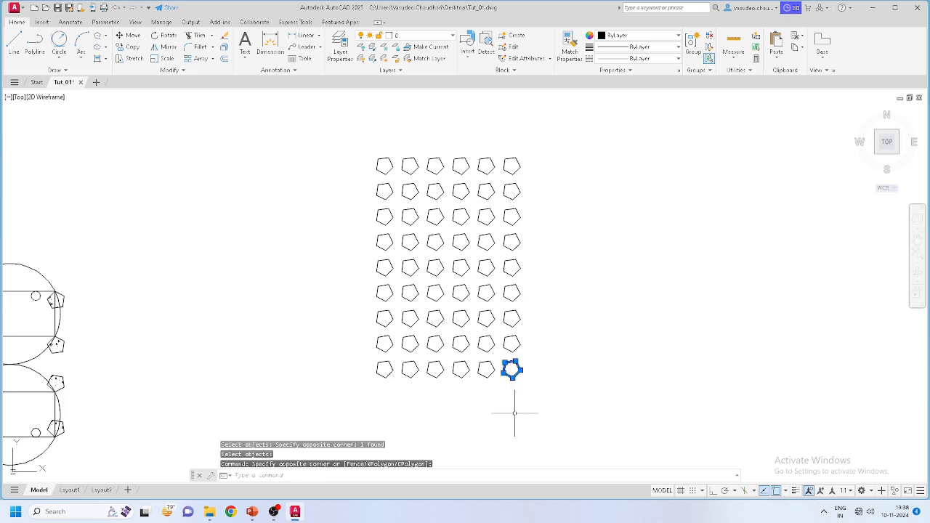
{"action": "scroll", "coordinate": [501, 385], "scroll_direction": "up", "scroll_amount": 5}
{"action": "scroll", "coordinate": [536, 351], "scroll_direction": "down", "scroll_amount": 2}
{"action": "key", "text": "Escape"}
{"action": "scroll", "coordinate": [551, 355], "scroll_direction": "down", "scroll_amount": 4}
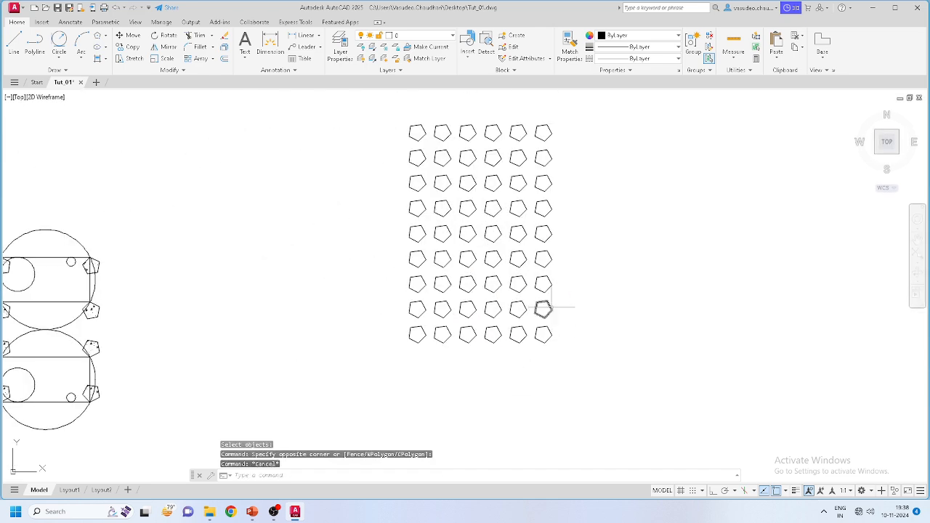
{"action": "left_click", "coordinate": [582, 370]}
{"action": "left_click", "coordinate": [377, 102]}
{"action": "key", "text": "Escape"}
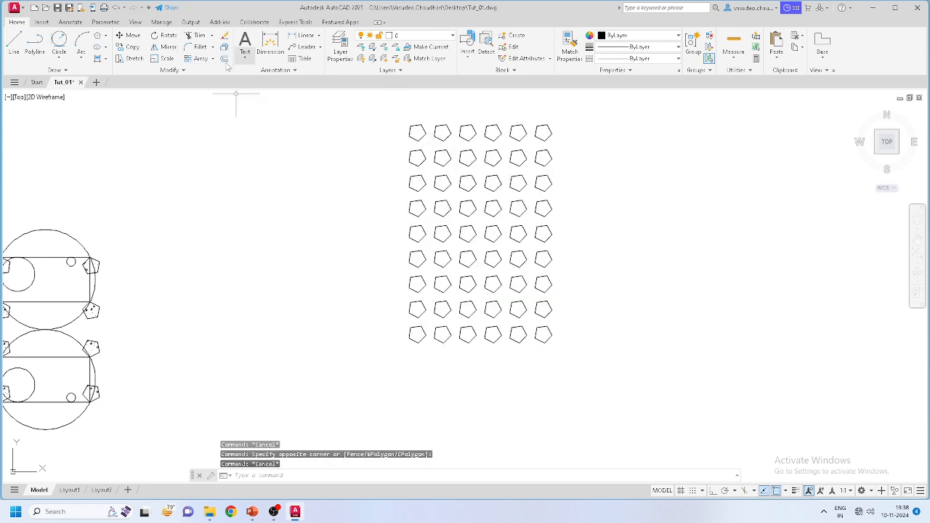
Step: Open the array type list again, then cancel the command
{"action": "left_click", "coordinate": [202, 59]}
{"action": "left_click", "coordinate": [212, 60]}
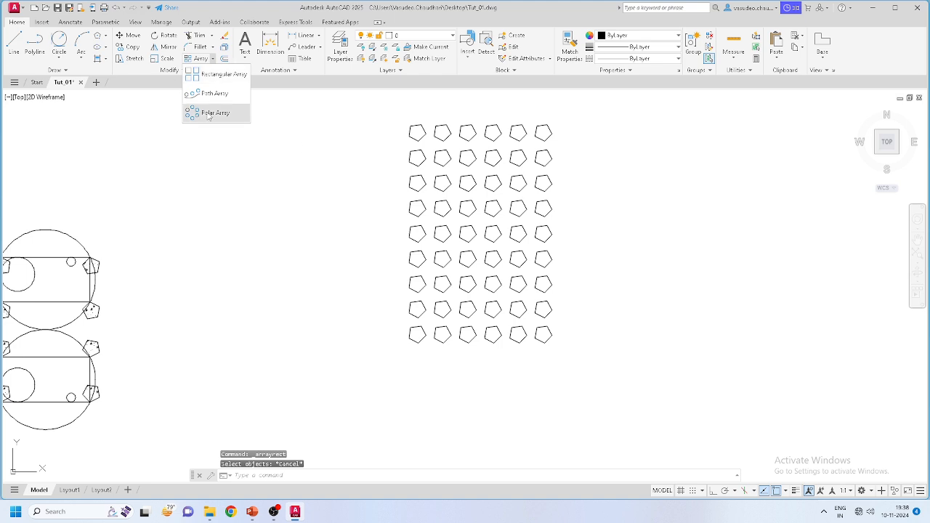
{"action": "left_click", "coordinate": [169, 70]}
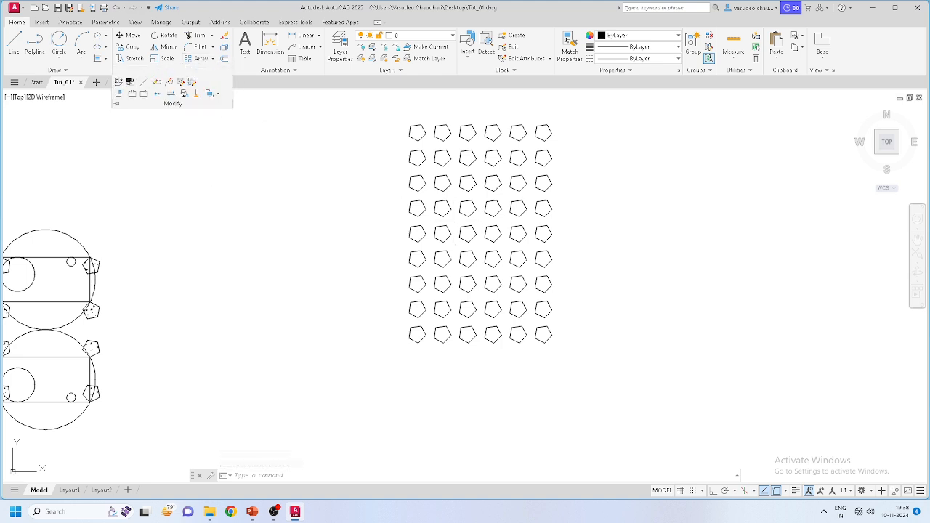
{"action": "key", "text": "Escape"}
{"action": "key", "text": "Escape"}
{"action": "key", "text": "Escape"}
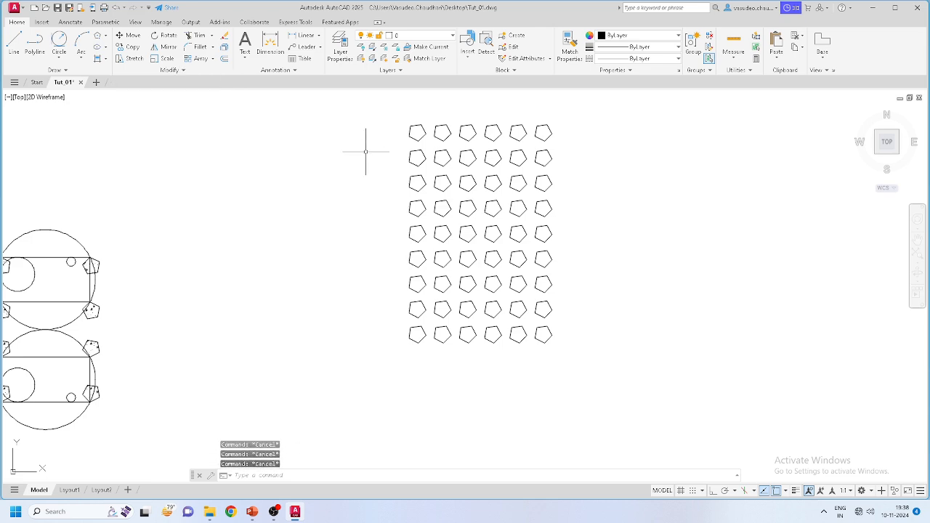
{"action": "scroll", "coordinate": [487, 212], "scroll_direction": "down", "scroll_amount": 3}
{"action": "scroll", "coordinate": [297, 250], "scroll_direction": "up", "scroll_amount": 2}
{"action": "scroll", "coordinate": [675, 267], "scroll_direction": "down", "scroll_amount": 4}
{"action": "scroll", "coordinate": [391, 269], "scroll_direction": "up", "scroll_amount": 2}
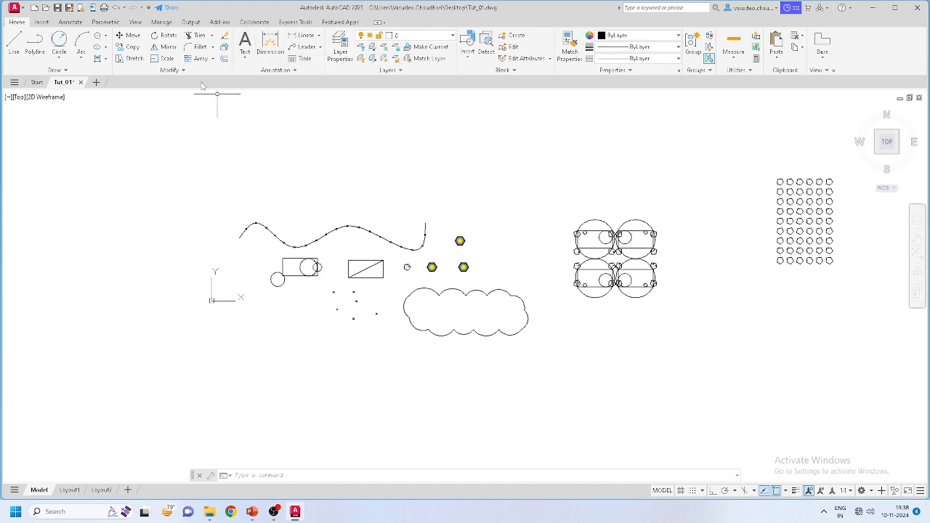
{"action": "left_click", "coordinate": [171, 70]}
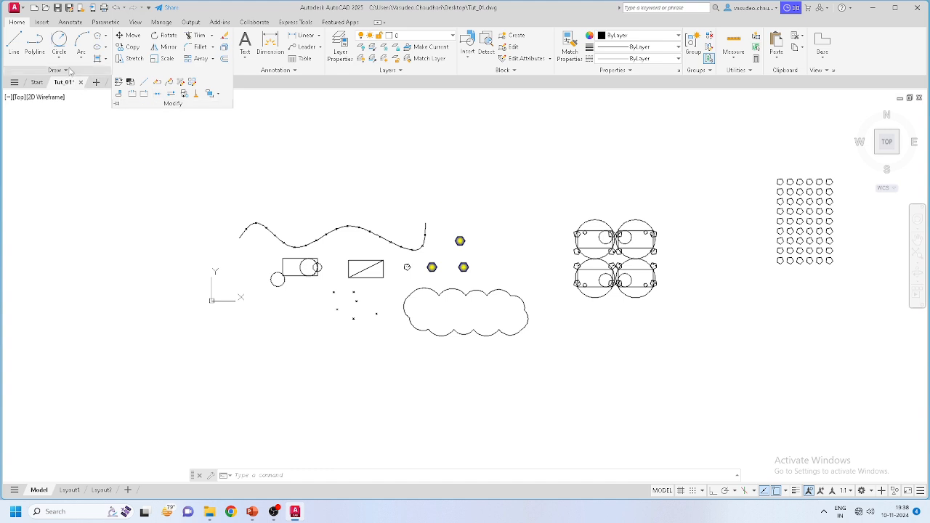
{"action": "left_click", "coordinate": [104, 69]}
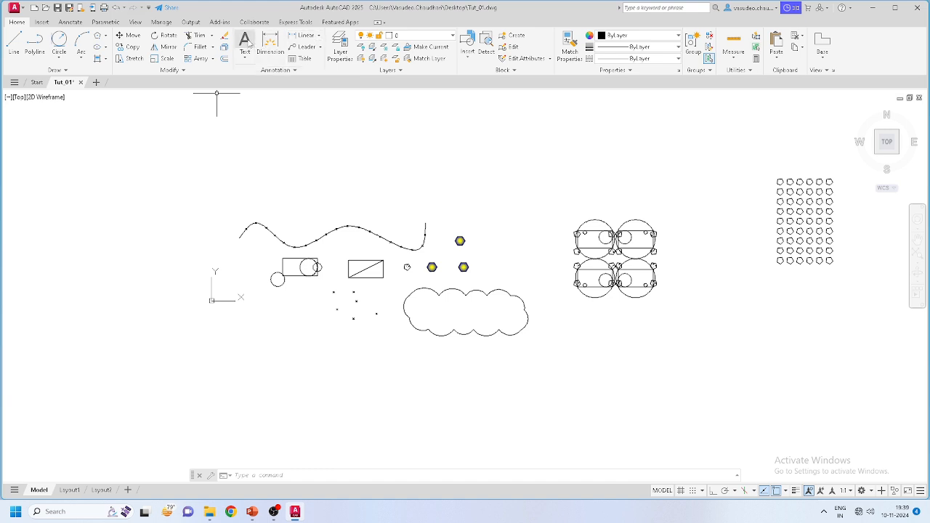
{"action": "scroll", "coordinate": [501, 338], "scroll_direction": "up", "scroll_amount": 4}
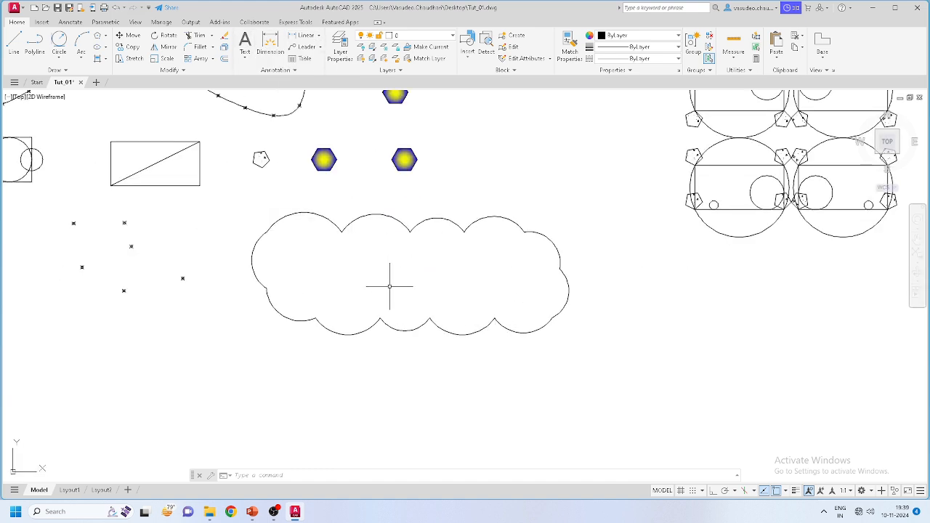
Step: Add a multiline text 'Cloud' inside the revision cloud, correcting the misspelling 'Cloude'
{"action": "scroll", "coordinate": [390, 286], "scroll_direction": "up", "scroll_amount": 2}
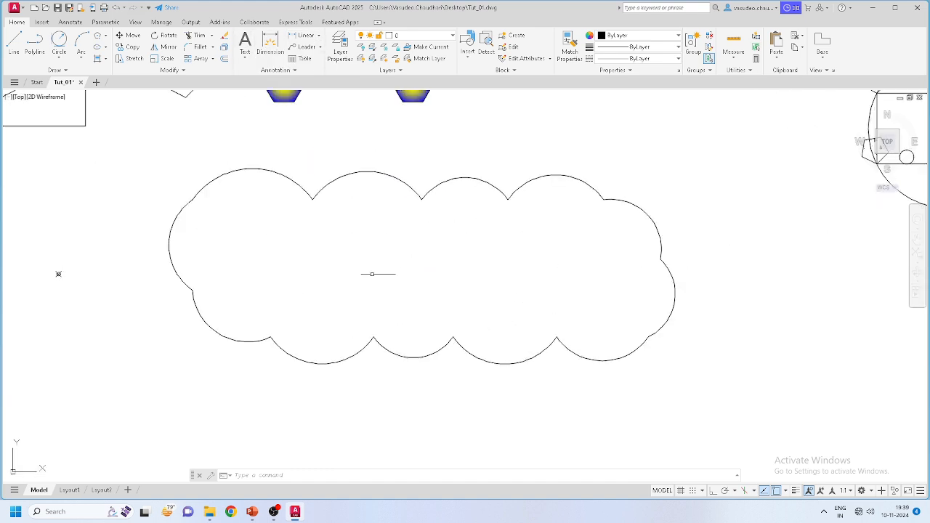
{"action": "left_click", "coordinate": [244, 40]}
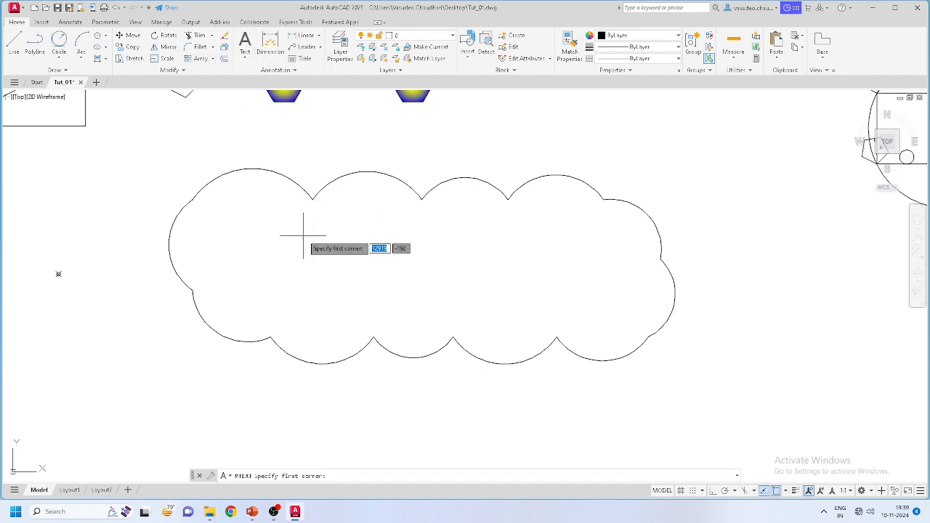
{"action": "left_click", "coordinate": [245, 58]}
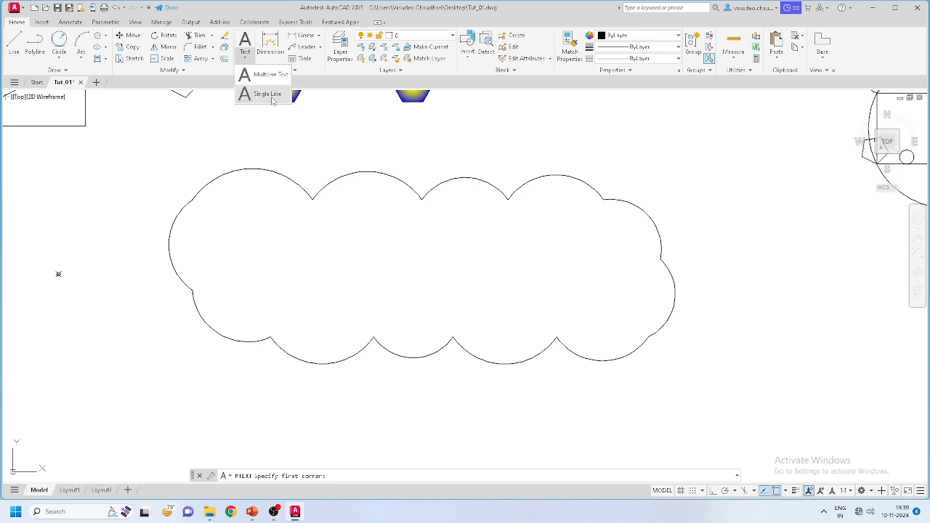
{"action": "left_click", "coordinate": [279, 223]}
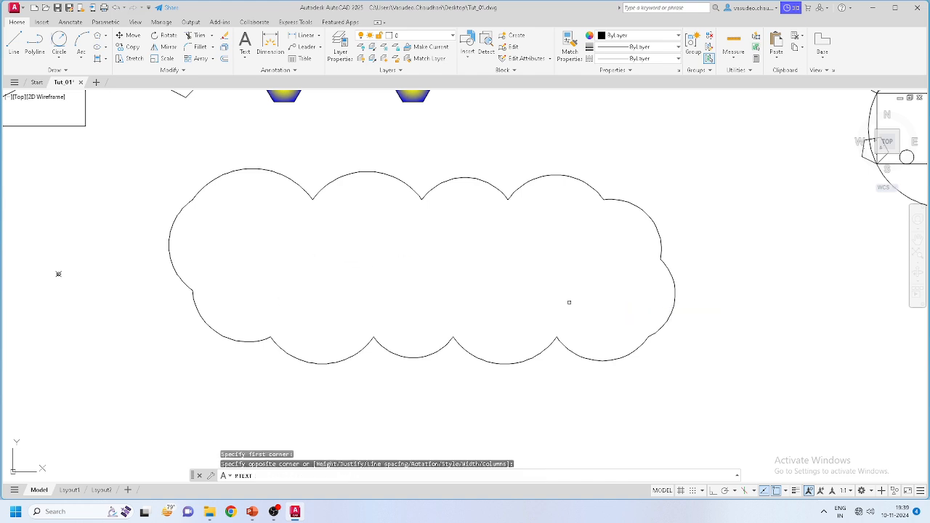
{"action": "left_click", "coordinate": [569, 302]}
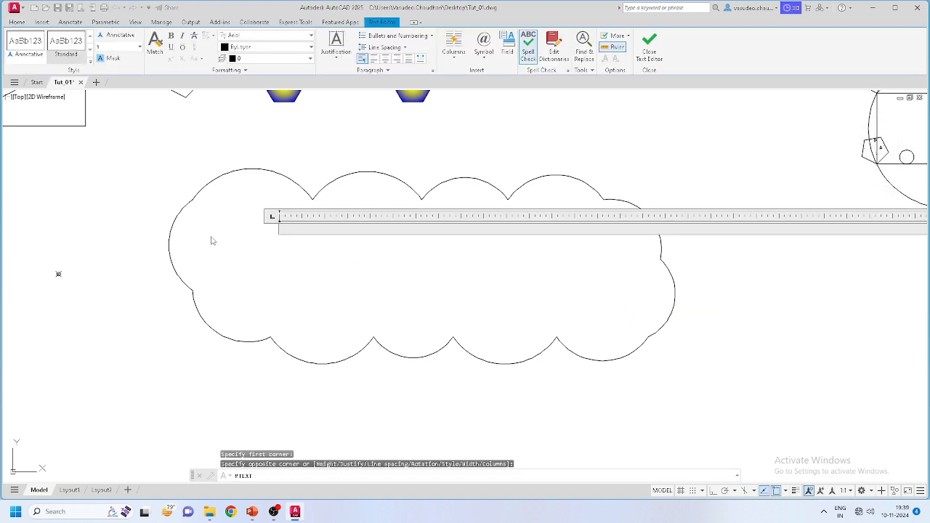
{"action": "type", "text": "Clou"}
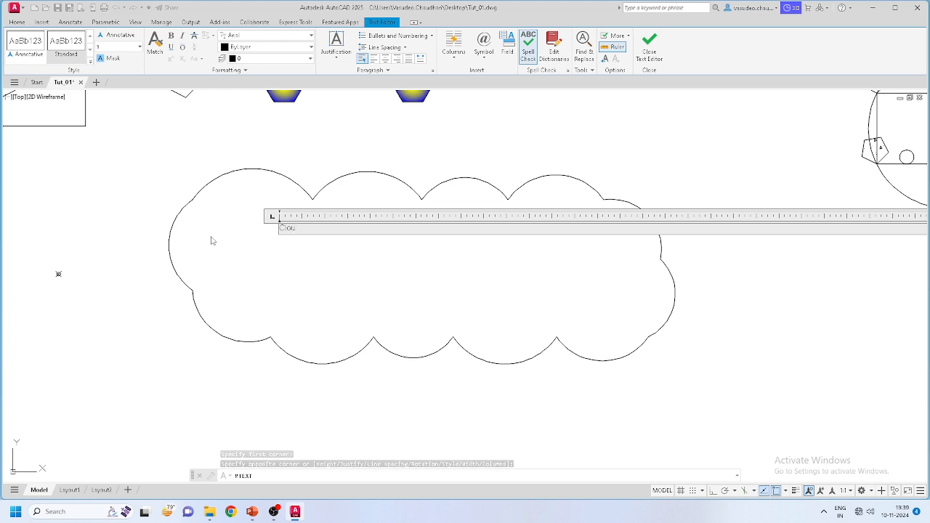
{"action": "type", "text": "de"}
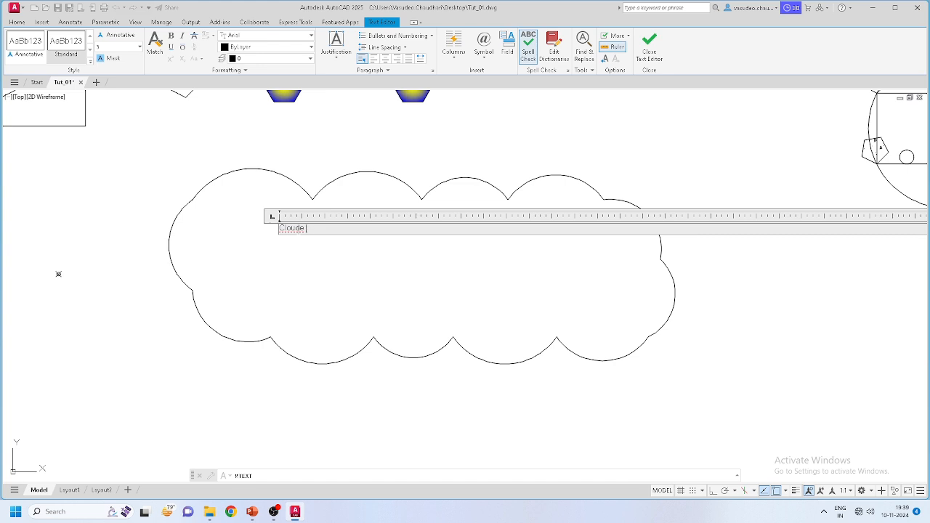
{"action": "right_click", "coordinate": [288, 228]}
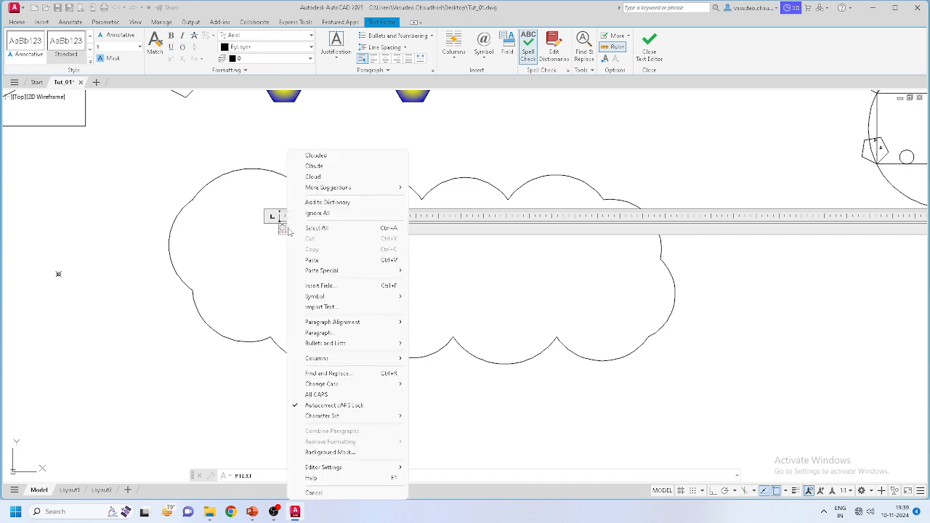
{"action": "left_click", "coordinate": [346, 177]}
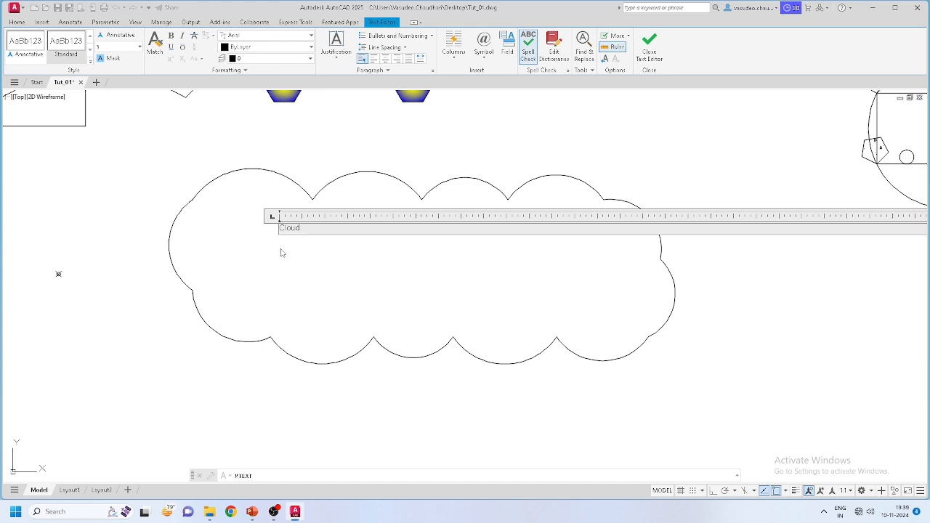
{"action": "key", "text": "Return"}
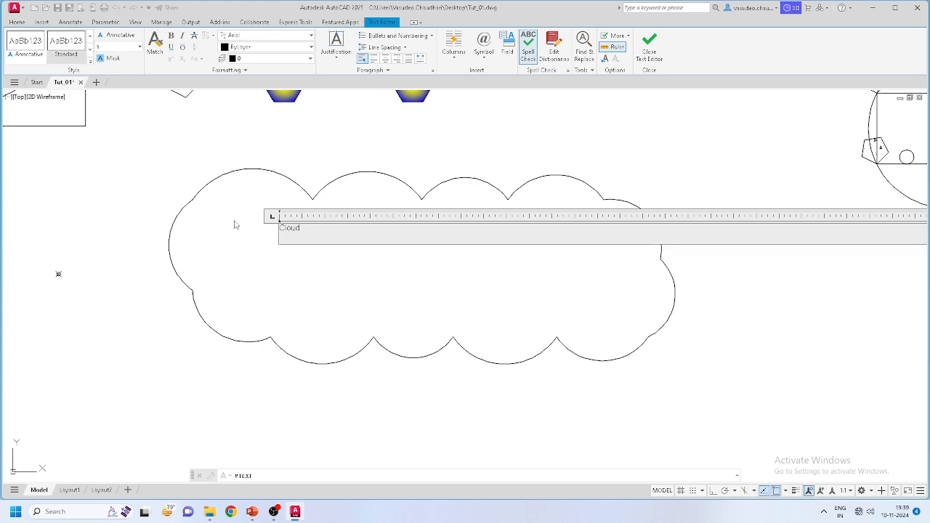
{"action": "left_click", "coordinate": [245, 267]}
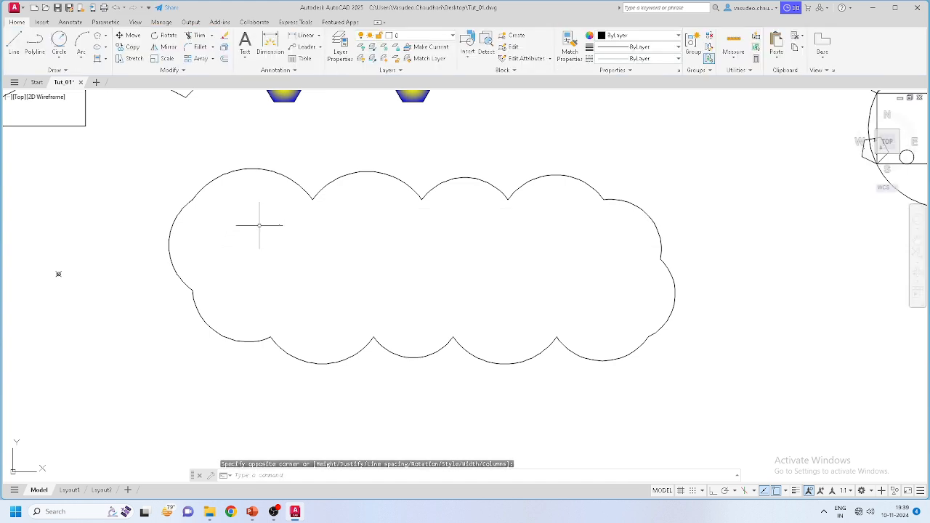
Step: Select the objects near the cloud and the Cloud text, then clear the selection
{"action": "scroll", "coordinate": [270, 223], "scroll_direction": "up", "scroll_amount": 2}
{"action": "scroll", "coordinate": [338, 274], "scroll_direction": "down", "scroll_amount": 4}
{"action": "scroll", "coordinate": [322, 252], "scroll_direction": "up", "scroll_amount": 2}
{"action": "left_click", "coordinate": [285, 233]}
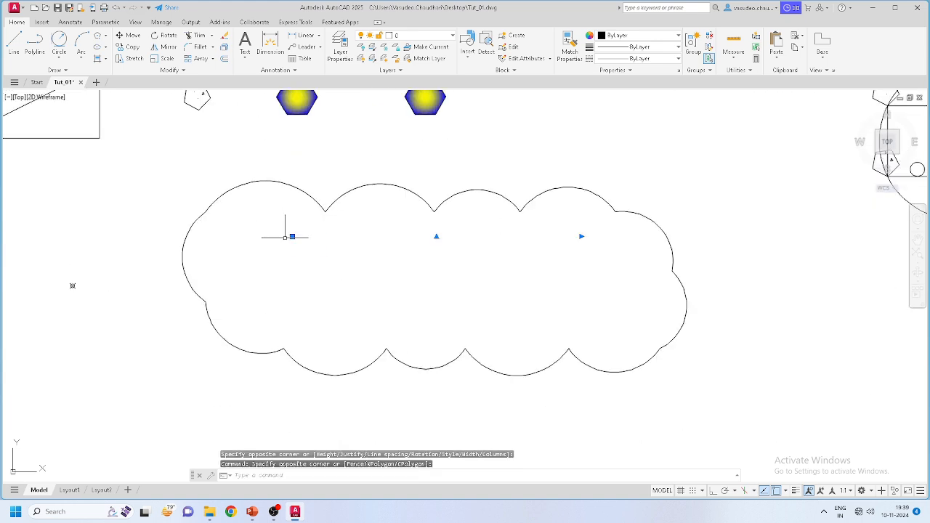
{"action": "scroll", "coordinate": [291, 235], "scroll_direction": "up", "scroll_amount": 3}
{"action": "key", "text": "Escape"}
{"action": "scroll", "coordinate": [301, 245], "scroll_direction": "up", "scroll_amount": 2}
{"action": "scroll", "coordinate": [294, 232], "scroll_direction": "up", "scroll_amount": 6}
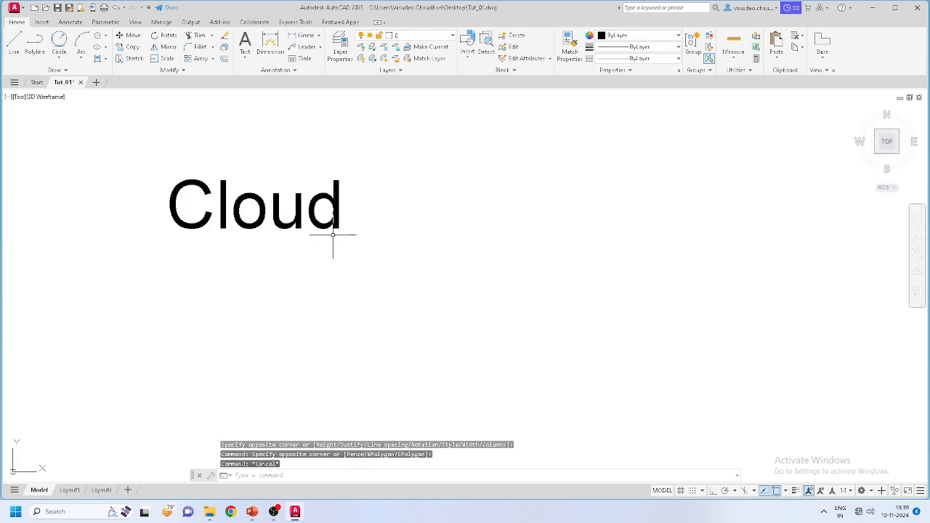
{"action": "scroll", "coordinate": [332, 233], "scroll_direction": "down", "scroll_amount": 3}
{"action": "scroll", "coordinate": [332, 233], "scroll_direction": "down", "scroll_amount": 8}
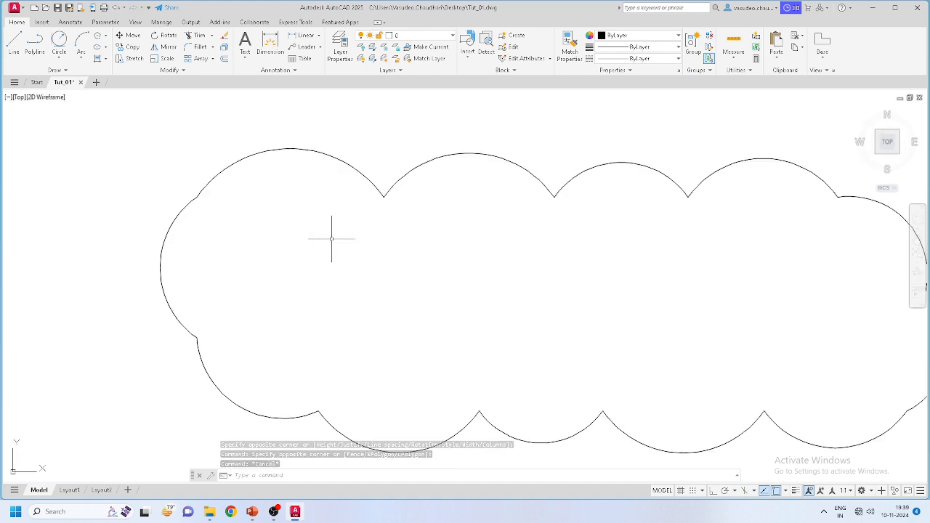
{"action": "scroll", "coordinate": [332, 242], "scroll_direction": "up", "scroll_amount": 2}
{"action": "scroll", "coordinate": [332, 242], "scroll_direction": "up", "scroll_amount": 4}
{"action": "left_click", "coordinate": [377, 261]}
{"action": "left_click", "coordinate": [308, 220]}
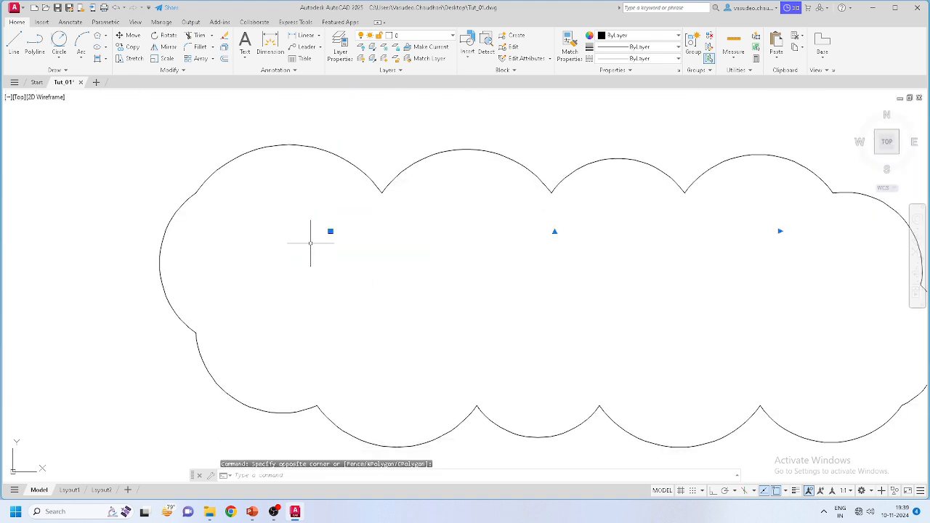
{"action": "key", "text": "Delete"}
{"action": "key", "text": "Escape"}
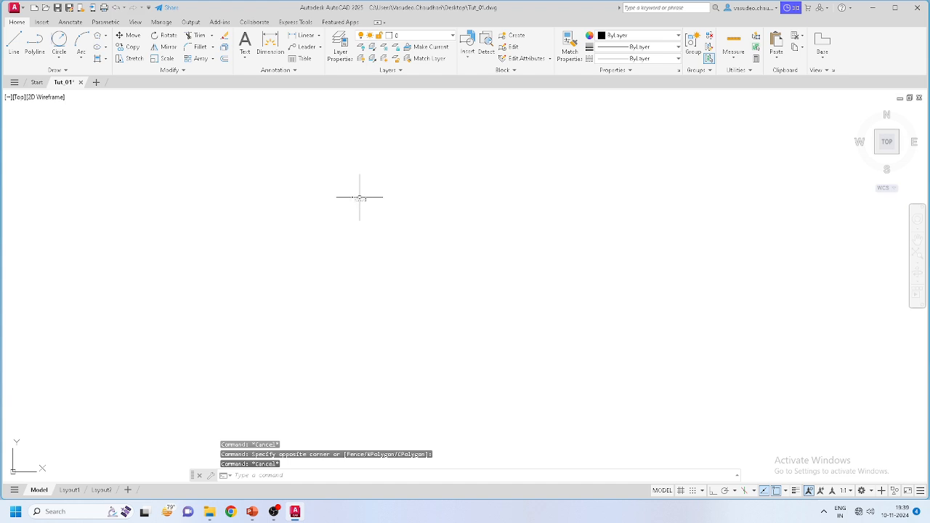
Step: Change the Cloud label's text height to 300
{"action": "left_click", "coordinate": [359, 198]}
{"action": "double_click", "coordinate": [360, 198]}
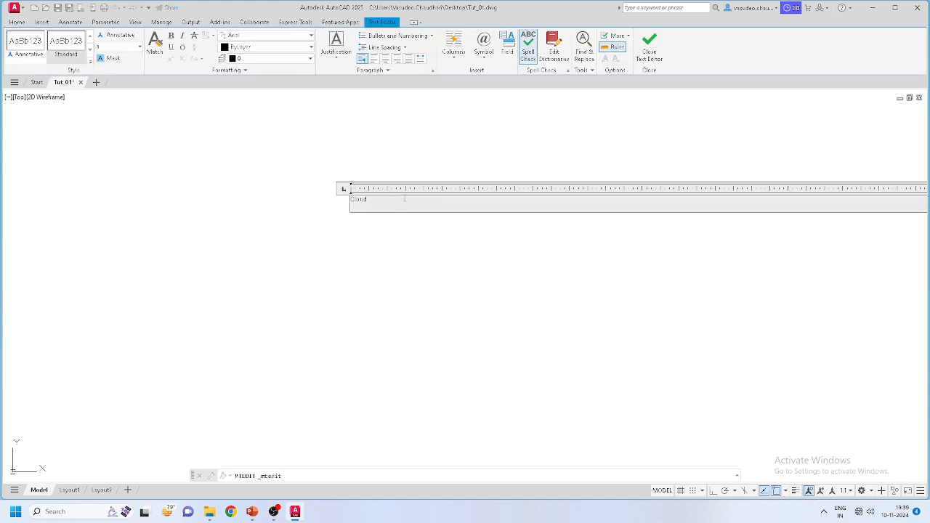
{"action": "left_click", "coordinate": [119, 47]}
{"action": "type", "text": "300"}
{"action": "key", "text": "Return"}
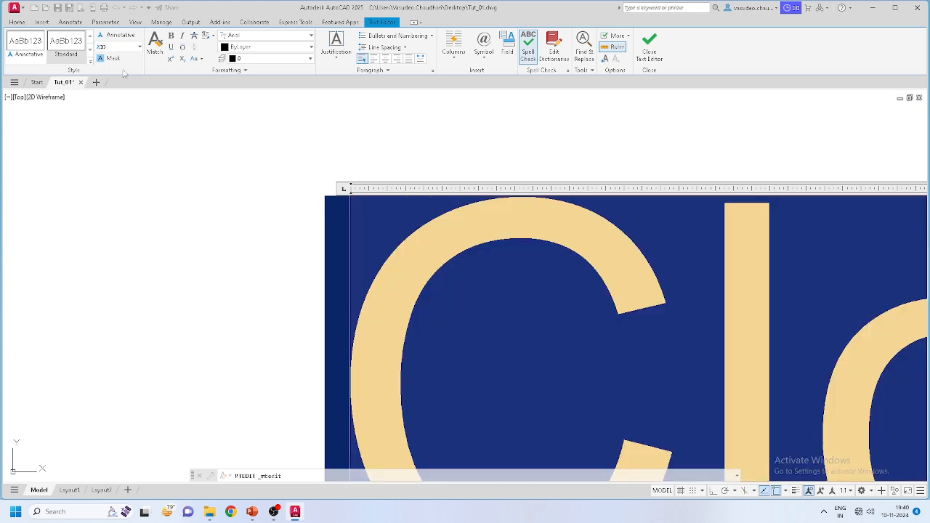
{"action": "left_click", "coordinate": [154, 157]}
{"action": "scroll", "coordinate": [416, 254], "scroll_direction": "down", "scroll_amount": 10}
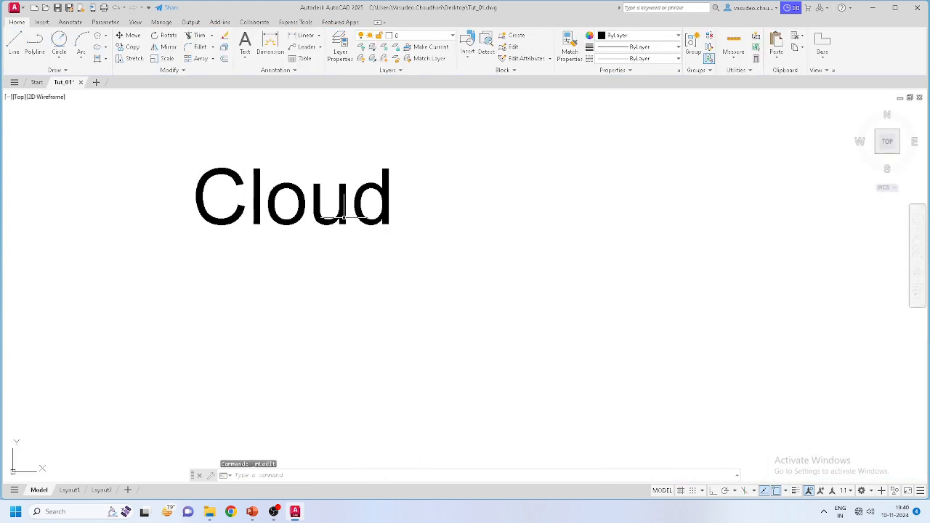
{"action": "scroll", "coordinate": [378, 255], "scroll_direction": "down", "scroll_amount": 3}
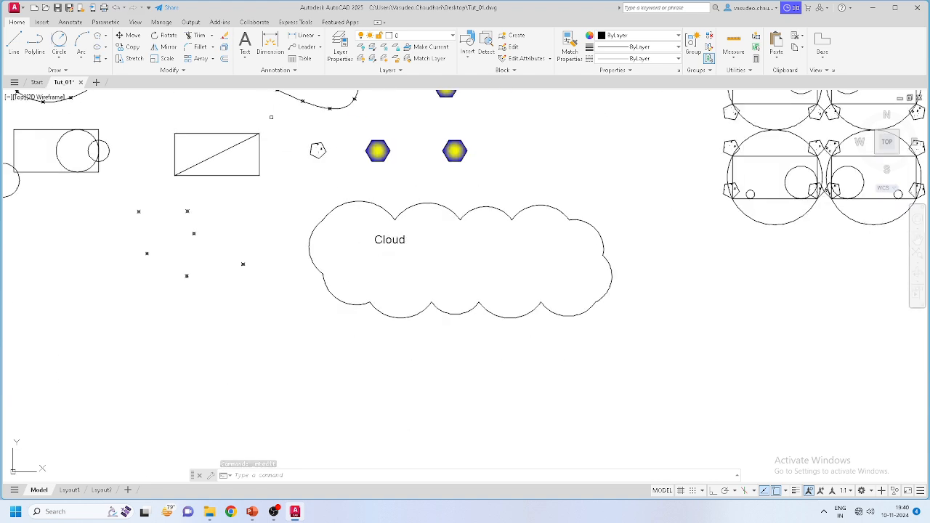
Step: Switch the Standard text style to Times New Roman Regular, save it, and make it current
{"action": "left_click", "coordinate": [284, 70]}
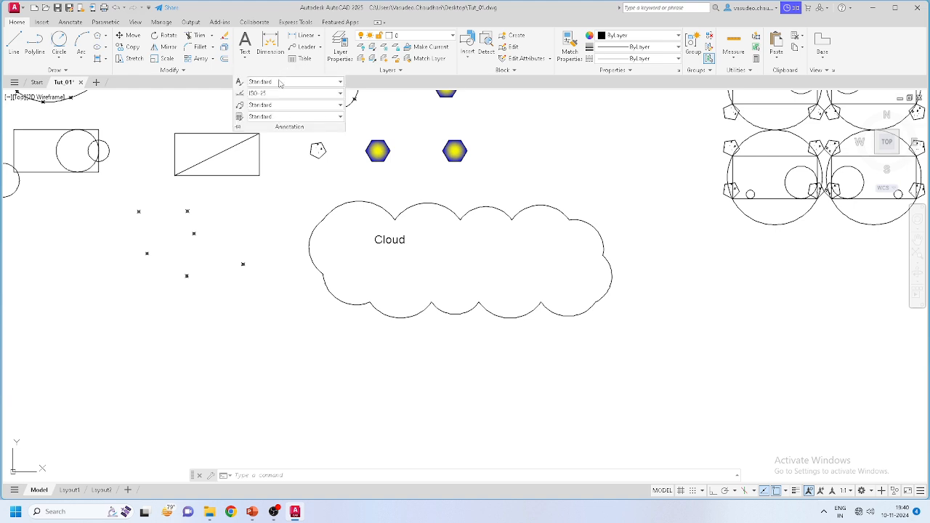
{"action": "left_click", "coordinate": [283, 82]}
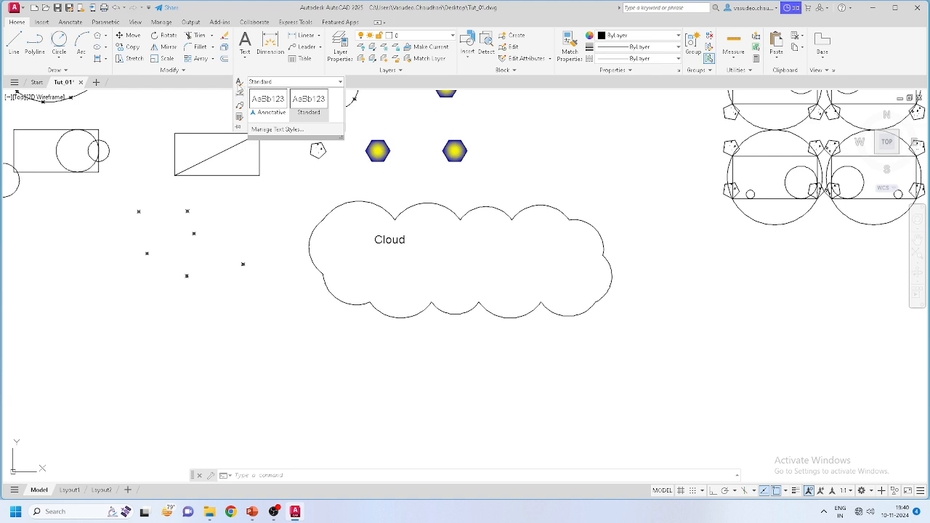
{"action": "left_click", "coordinate": [268, 131]}
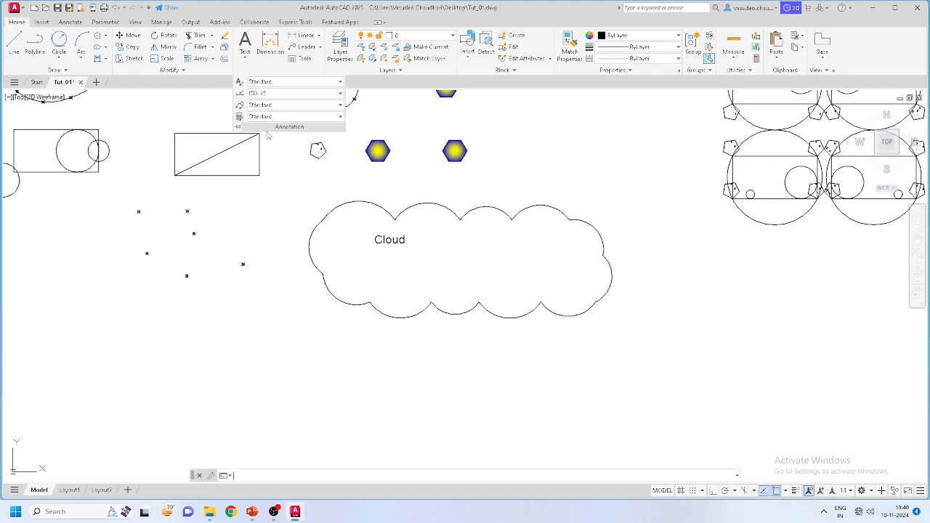
{"action": "left_click", "coordinate": [451, 207]}
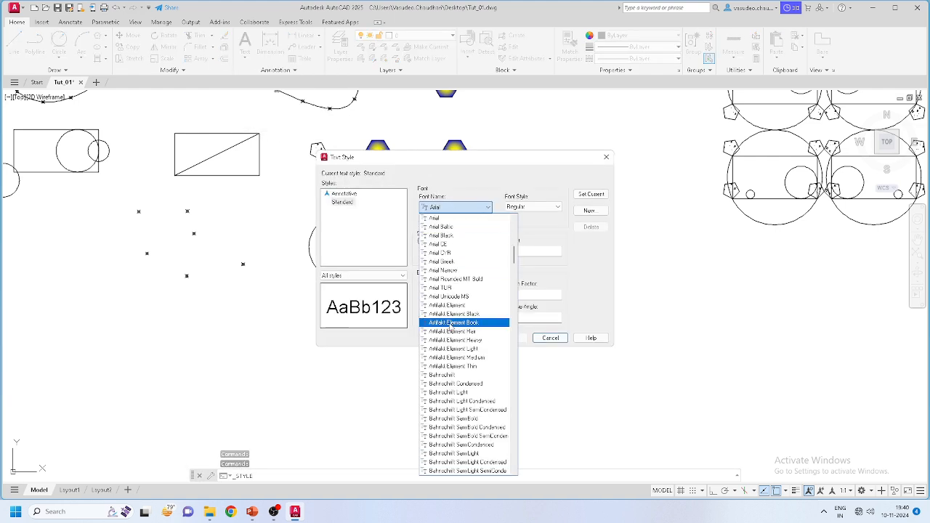
{"action": "key", "text": "t"}
{"action": "key", "text": "i"}
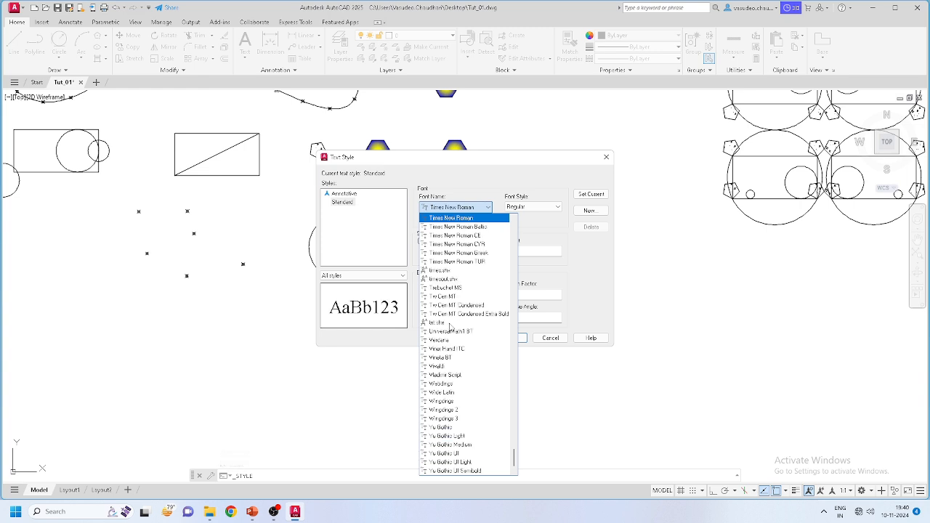
{"action": "key", "text": "Return"}
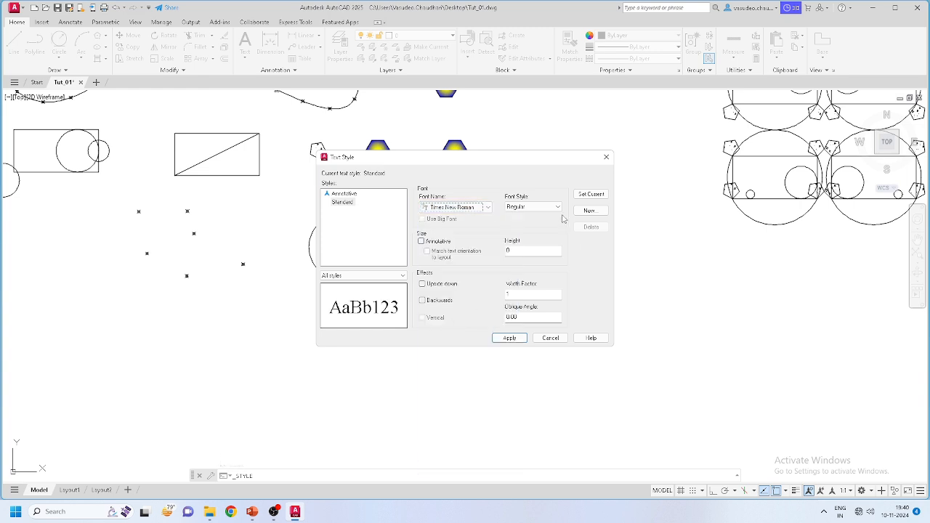
{"action": "left_click", "coordinate": [556, 207]}
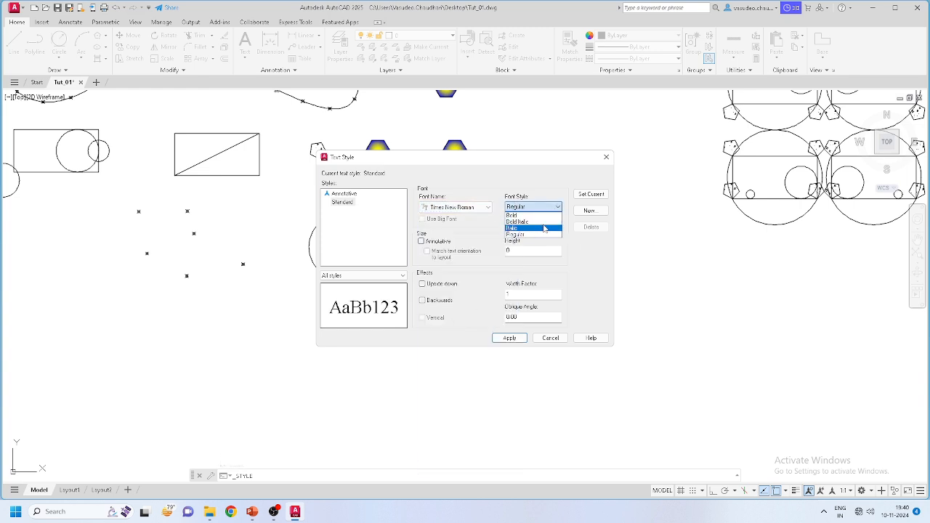
{"action": "left_click", "coordinate": [537, 207]}
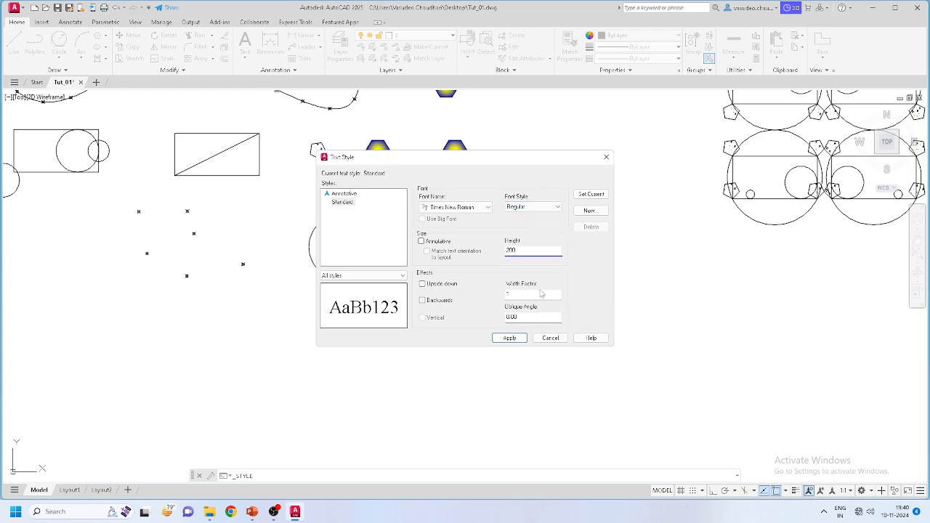
{"action": "left_click", "coordinate": [592, 199]}
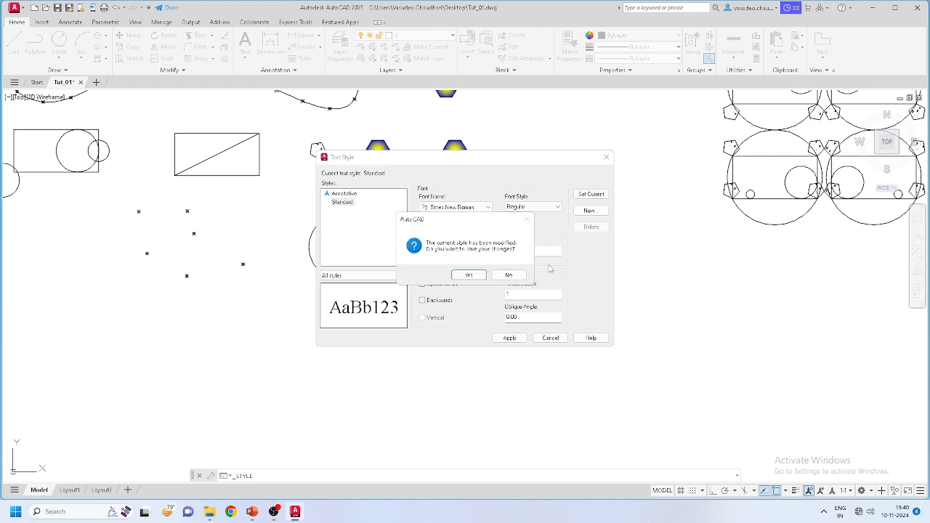
{"action": "left_click", "coordinate": [469, 280]}
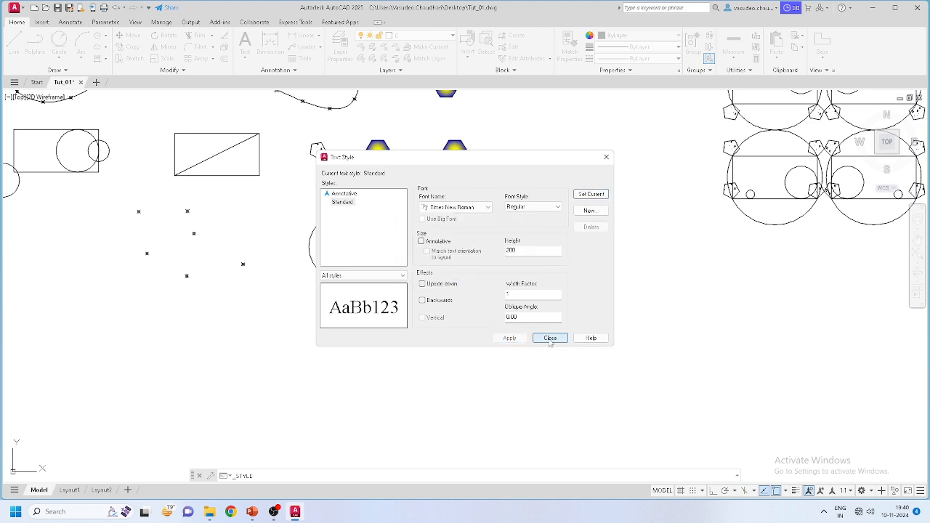
{"action": "left_click", "coordinate": [550, 339]}
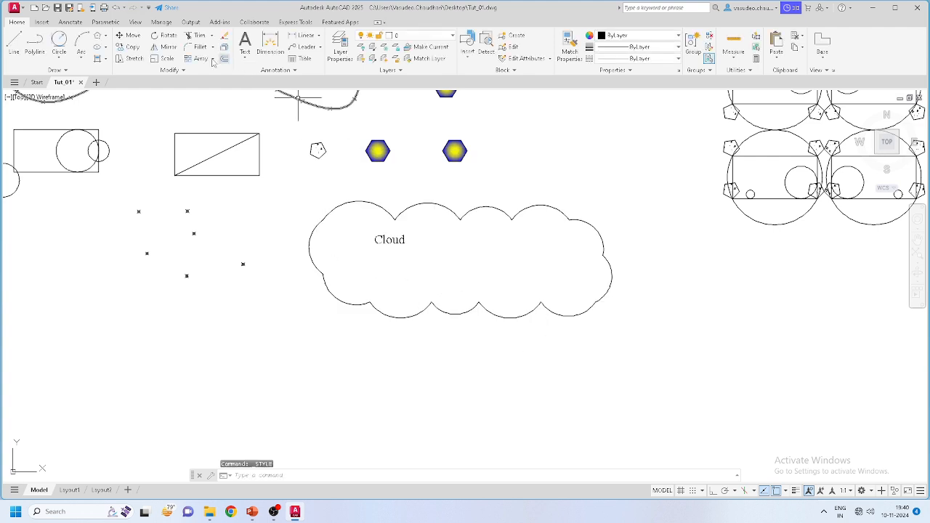
Step: Add a multiline text line 'dsds' beneath Cloud inside the revision cloud
{"action": "left_click", "coordinate": [245, 42]}
{"action": "left_click", "coordinate": [378, 270]}
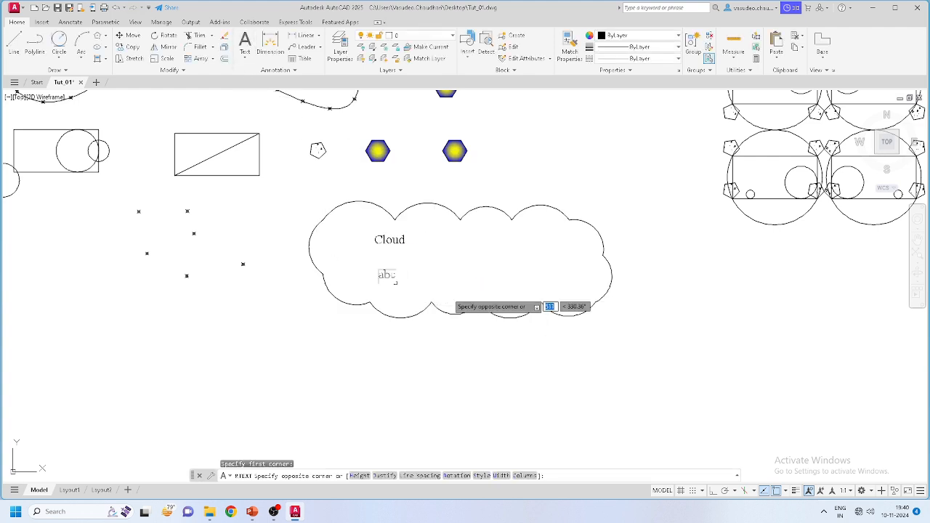
{"action": "left_click", "coordinate": [547, 289]}
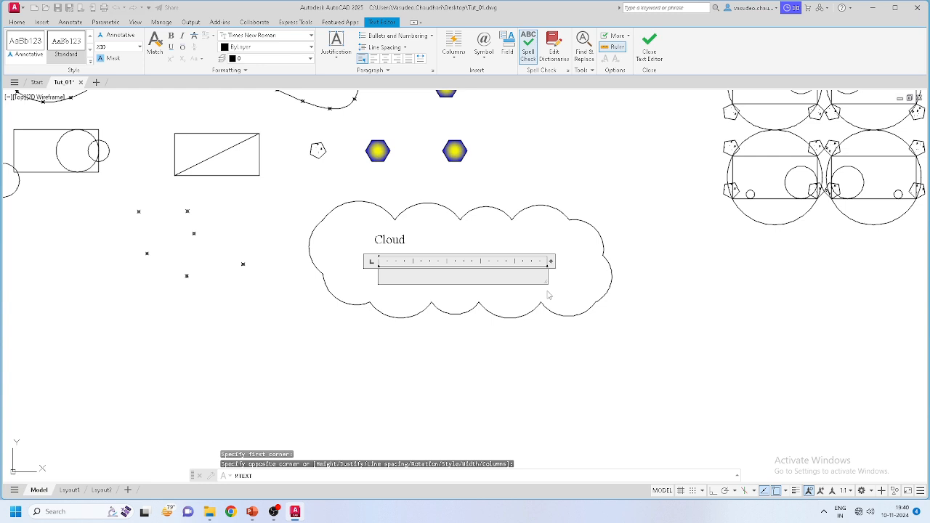
{"action": "type", "text": "dsds"}
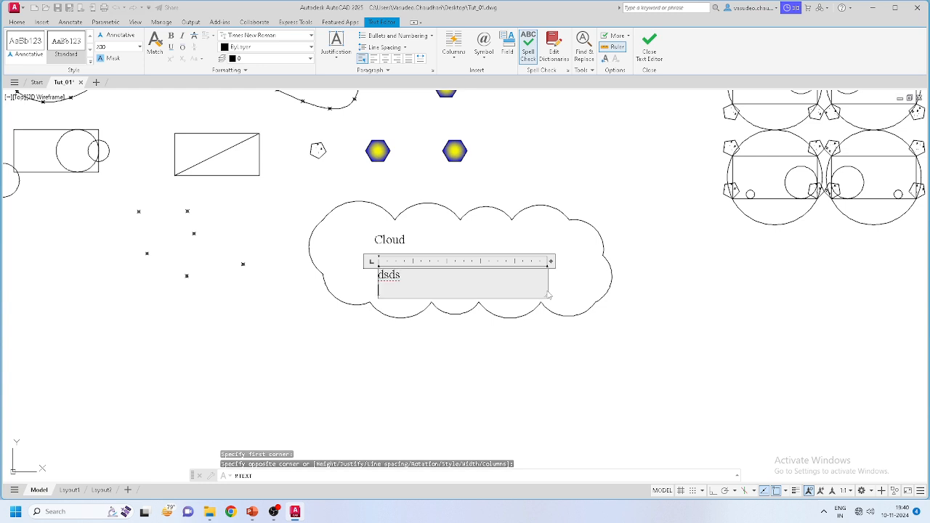
{"action": "left_click", "coordinate": [346, 288]}
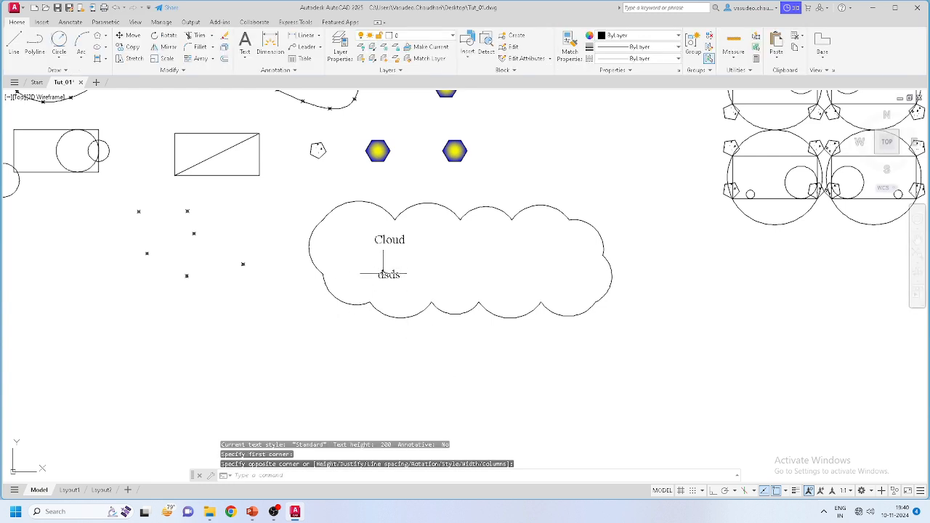
{"action": "scroll", "coordinate": [372, 279], "scroll_direction": "up", "scroll_amount": 4}
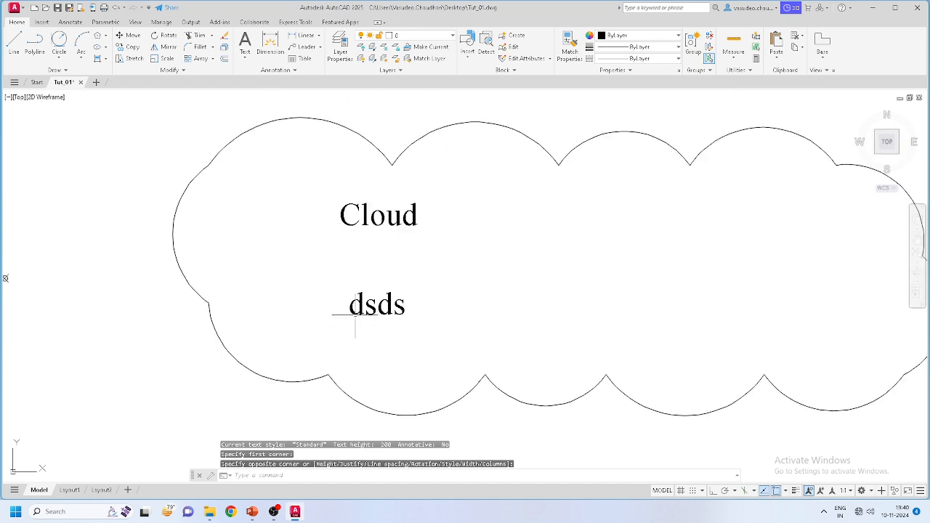
{"action": "scroll", "coordinate": [373, 309], "scroll_direction": "up", "scroll_amount": 2}
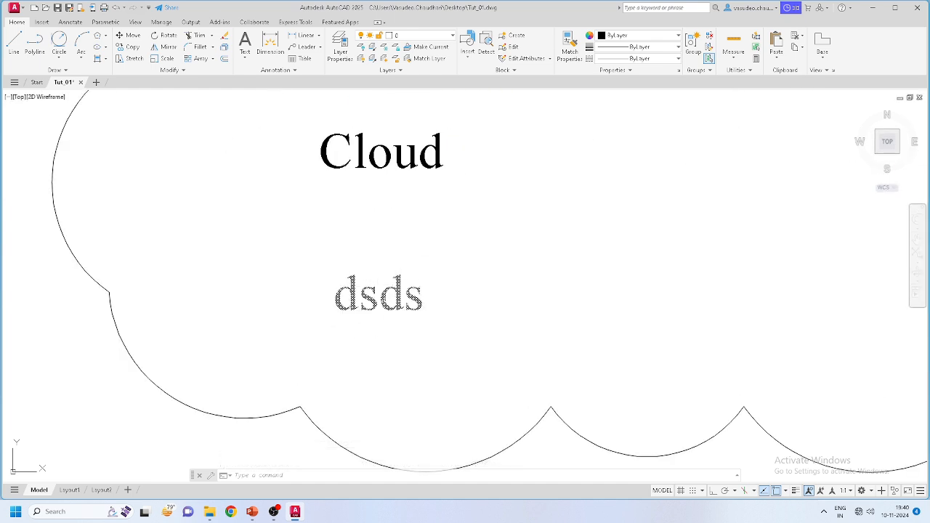
{"action": "scroll", "coordinate": [421, 284], "scroll_direction": "down", "scroll_amount": 2}
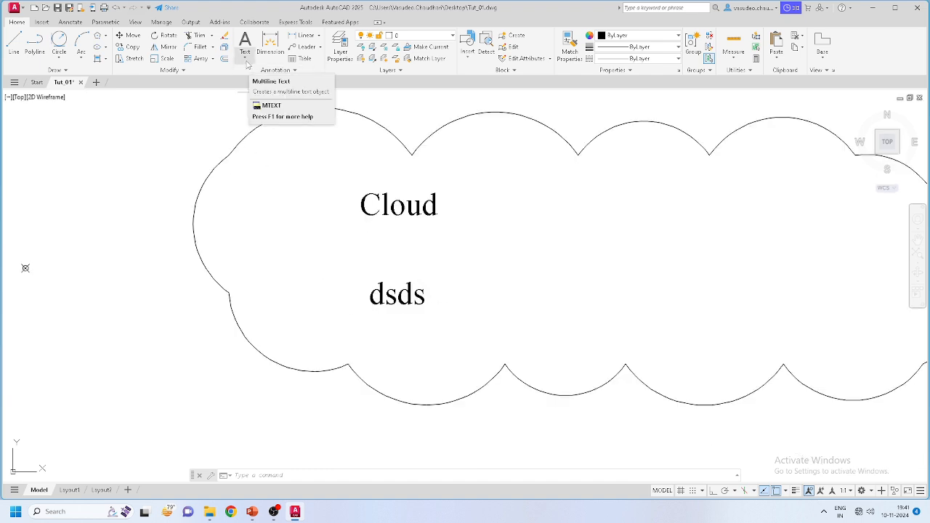
{"action": "scroll", "coordinate": [391, 217], "scroll_direction": "down", "scroll_amount": 6}
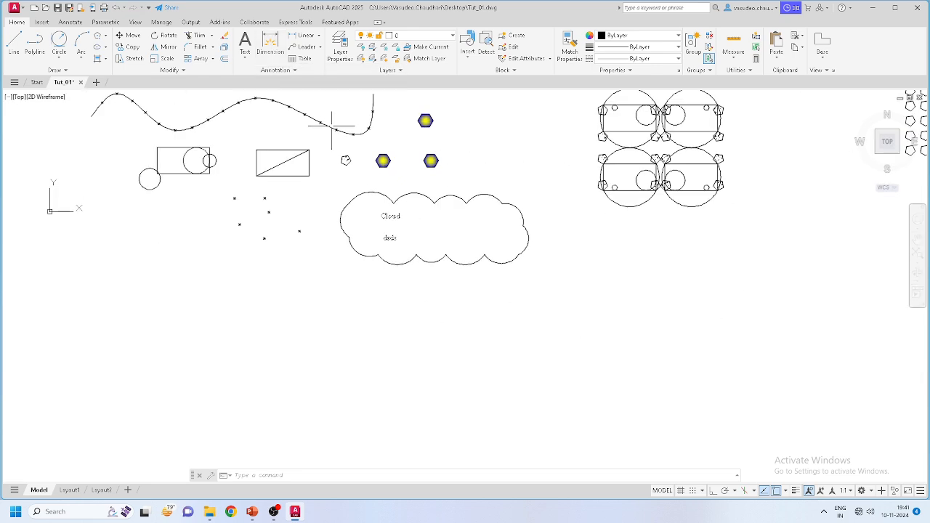
{"action": "scroll", "coordinate": [256, 150], "scroll_direction": "up", "scroll_amount": 6}
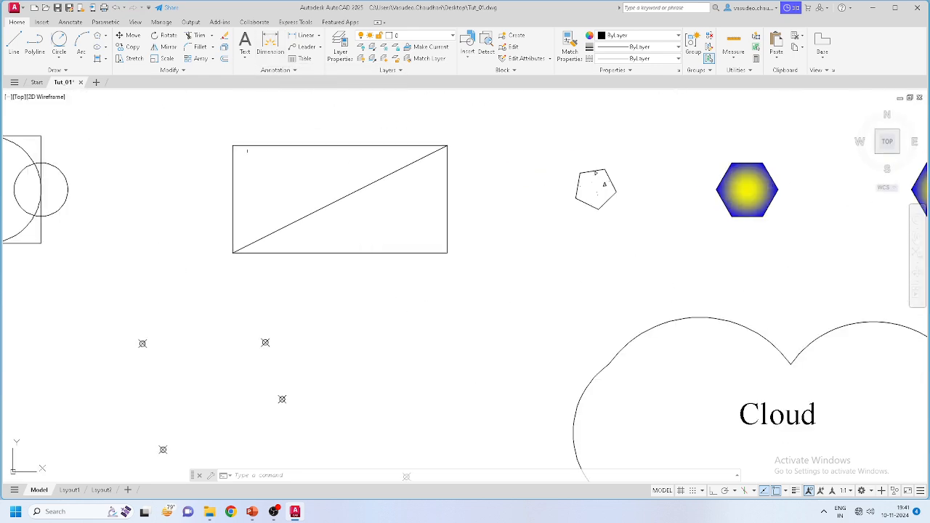
{"action": "left_click", "coordinate": [269, 40]}
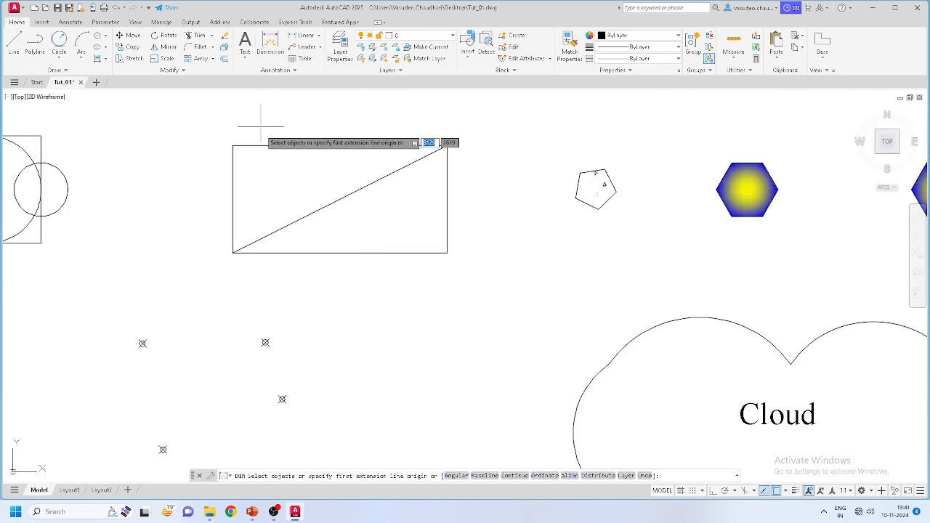
Step: Add an aligned dimension from the rectangle's lower-left corner toward its top-right corner
{"action": "left_click", "coordinate": [233, 253]}
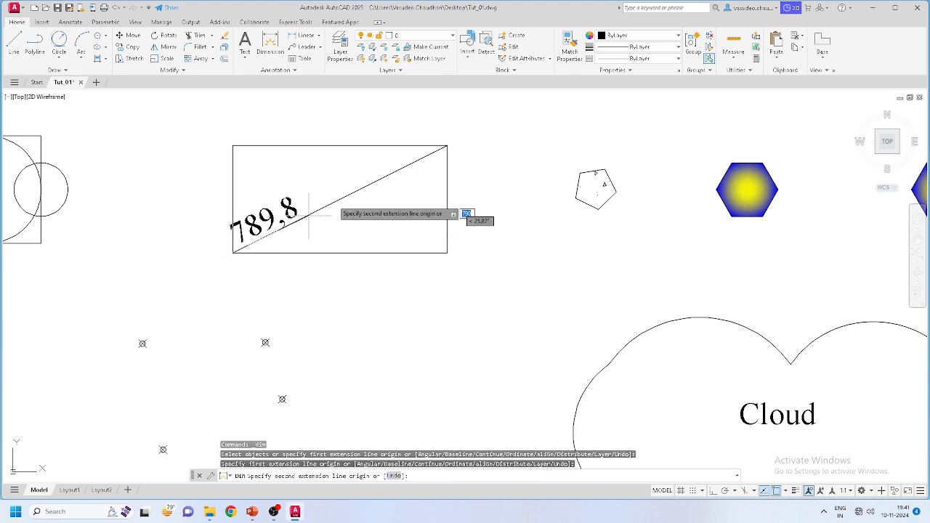
{"action": "left_click", "coordinate": [447, 146]}
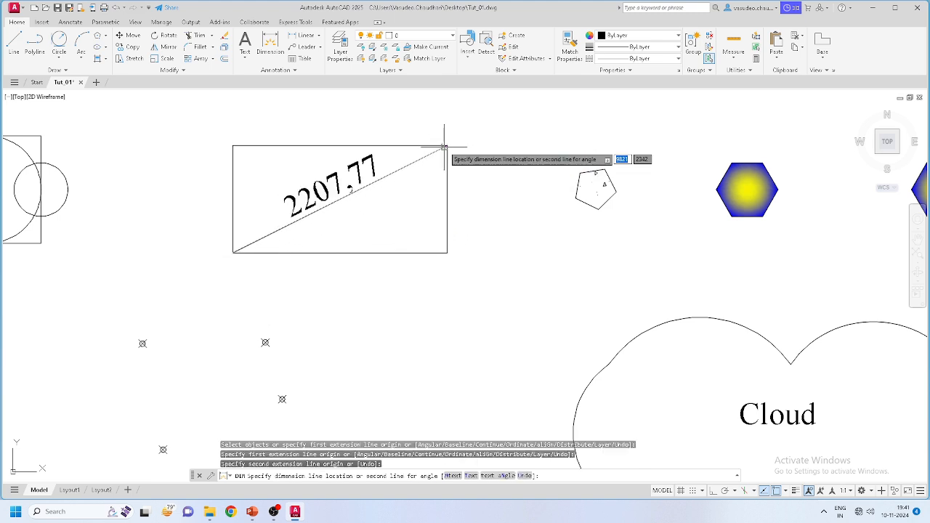
{"action": "left_click", "coordinate": [292, 186]}
{"action": "scroll", "coordinate": [285, 188], "scroll_direction": "up", "scroll_amount": 2}
{"action": "scroll", "coordinate": [283, 187], "scroll_direction": "up", "scroll_amount": 2}
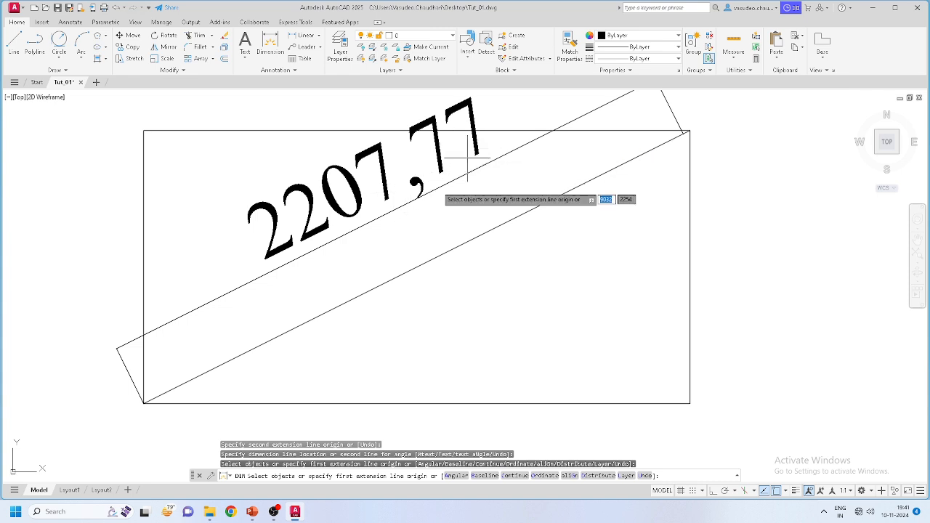
{"action": "scroll", "coordinate": [544, 168], "scroll_direction": "up", "scroll_amount": 6}
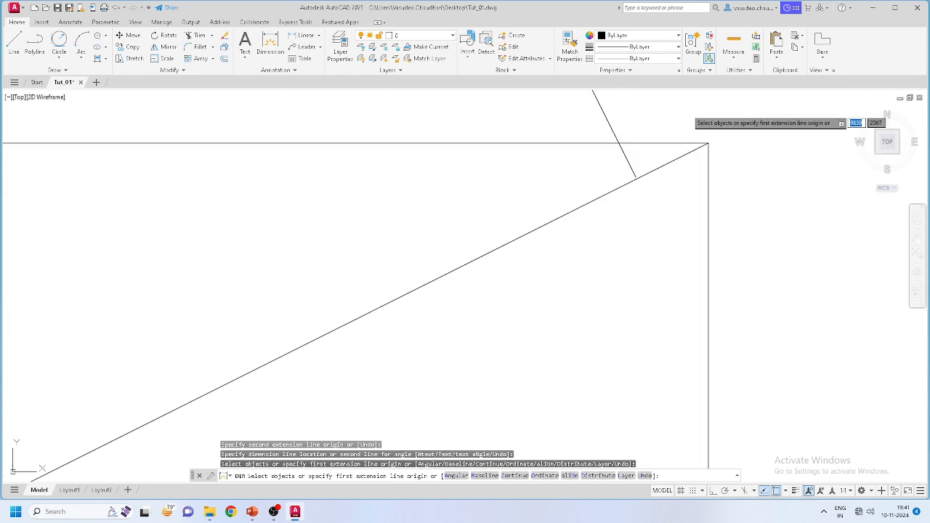
{"action": "key", "text": "Escape"}
Step: Grip-stretch the dimension's end onto the top-right corner so it reads 2236,07
{"action": "left_click", "coordinate": [582, 127]}
{"action": "left_click", "coordinate": [541, 129]}
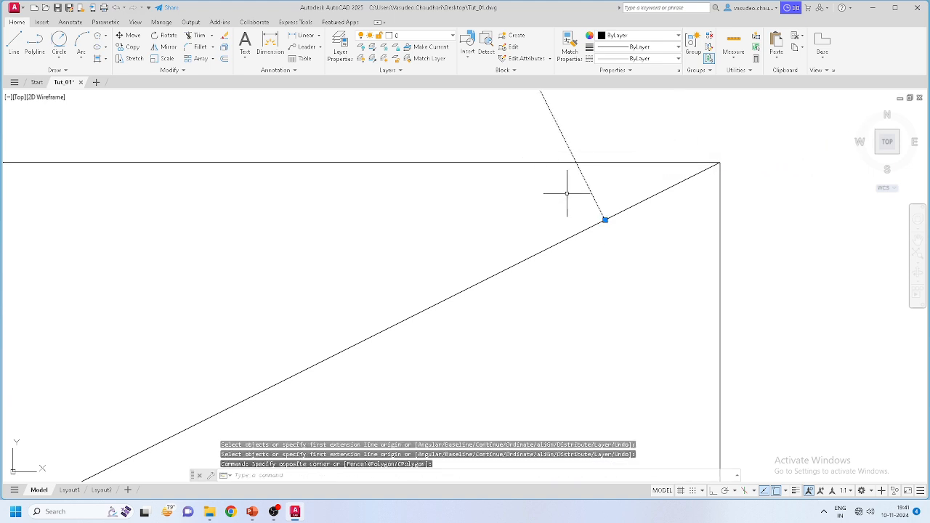
{"action": "left_click", "coordinate": [606, 220]}
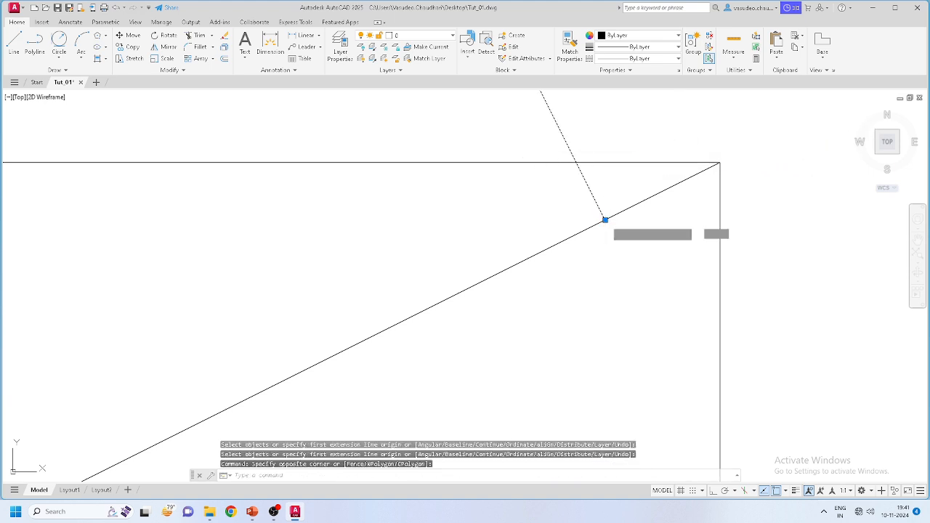
{"action": "left_click", "coordinate": [720, 163]}
{"action": "scroll", "coordinate": [574, 240], "scroll_direction": "down", "scroll_amount": 4}
{"action": "scroll", "coordinate": [589, 238], "scroll_direction": "down", "scroll_amount": 4}
{"action": "scroll", "coordinate": [436, 301], "scroll_direction": "up", "scroll_amount": 7}
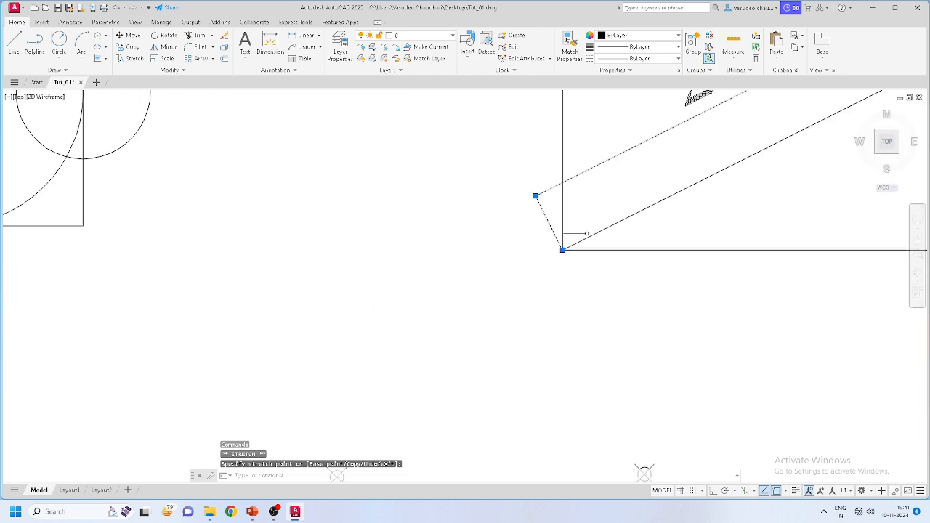
{"action": "scroll", "coordinate": [407, 363], "scroll_direction": "down", "scroll_amount": 6}
{"action": "key", "text": "Escape"}
{"action": "scroll", "coordinate": [539, 252], "scroll_direction": "up", "scroll_amount": 2}
{"action": "middle_click_drag", "start_coordinate": [539, 252], "coordinate": [420, 252]}
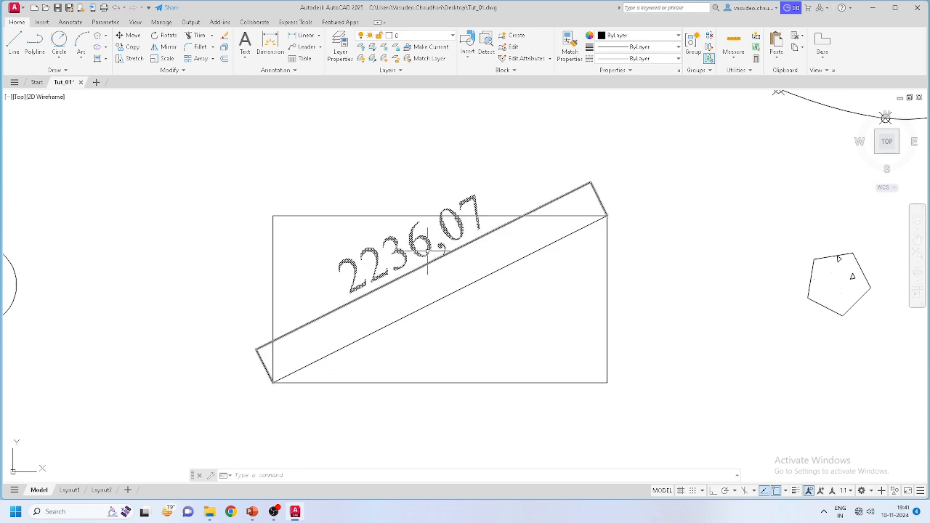
{"action": "scroll", "coordinate": [415, 261], "scroll_direction": "down", "scroll_amount": 4}
{"action": "scroll", "coordinate": [375, 218], "scroll_direction": "up", "scroll_amount": 3}
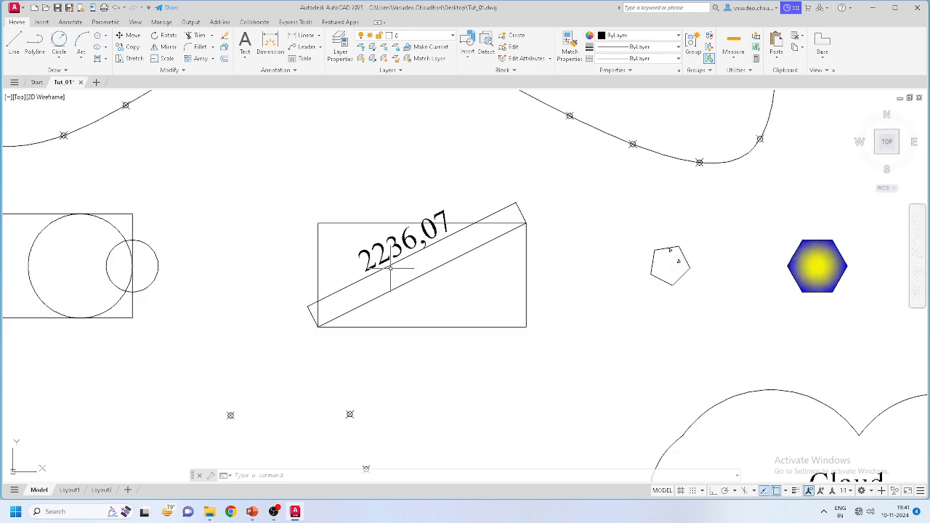
{"action": "scroll", "coordinate": [377, 218], "scroll_direction": "down", "scroll_amount": 4}
{"action": "scroll", "coordinate": [606, 359], "scroll_direction": "up", "scroll_amount": 5}
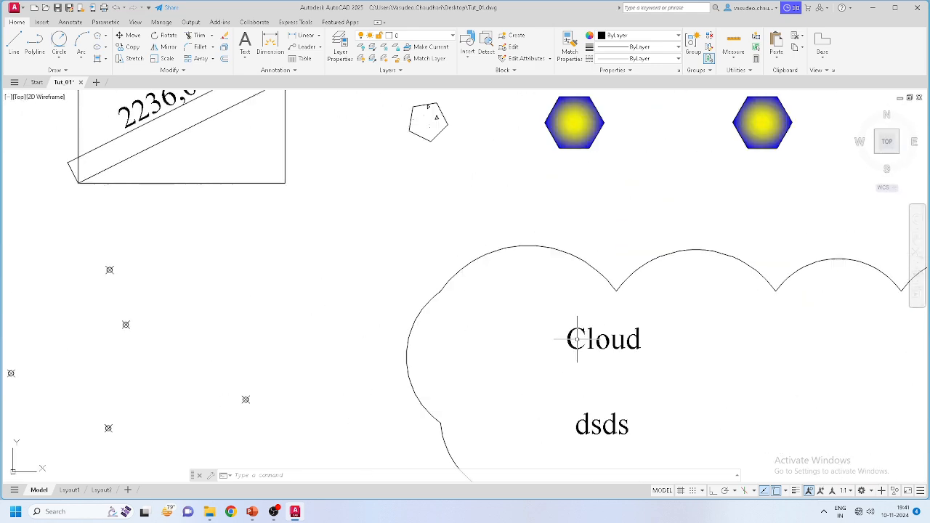
{"action": "scroll", "coordinate": [606, 360], "scroll_direction": "down", "scroll_amount": 3}
{"action": "scroll", "coordinate": [379, 218], "scroll_direction": "up", "scroll_amount": 4}
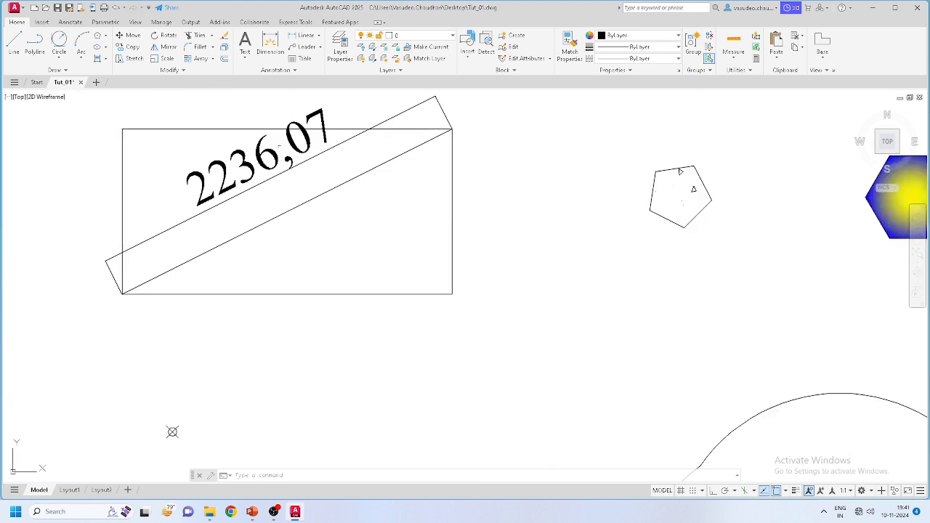
{"action": "middle_click_drag", "start_coordinate": [254, 194], "coordinate": [320, 235]}
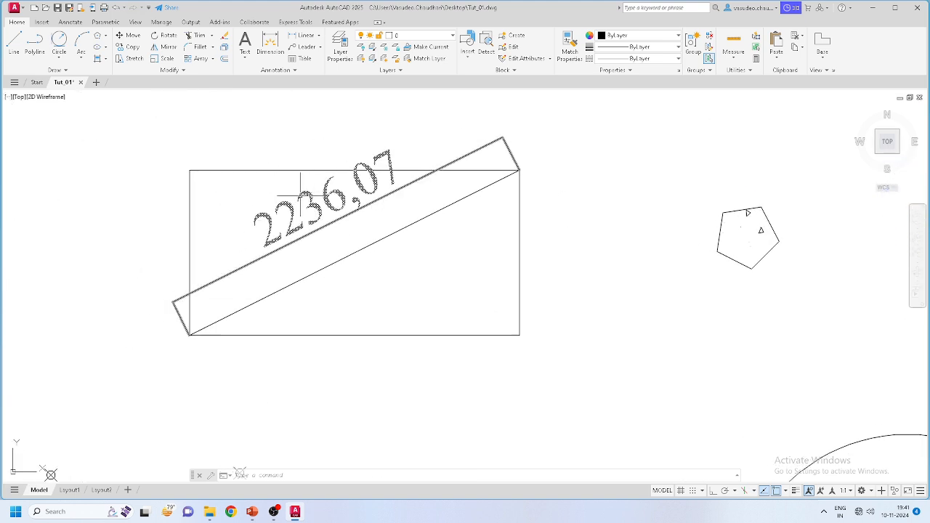
Step: Open the Dimension Style Manager and start modifying the ISO-25 style
{"action": "left_click", "coordinate": [275, 69]}
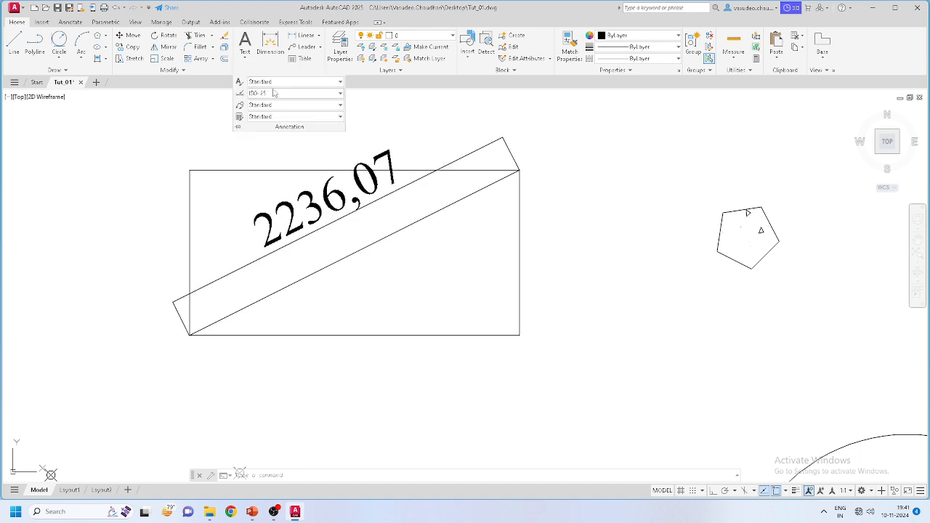
{"action": "left_click", "coordinate": [271, 94]}
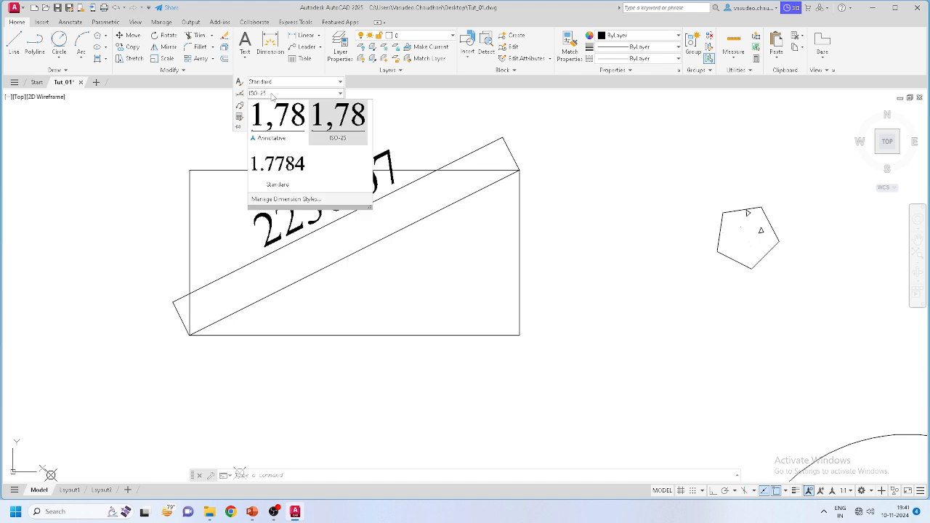
{"action": "left_click", "coordinate": [295, 200]}
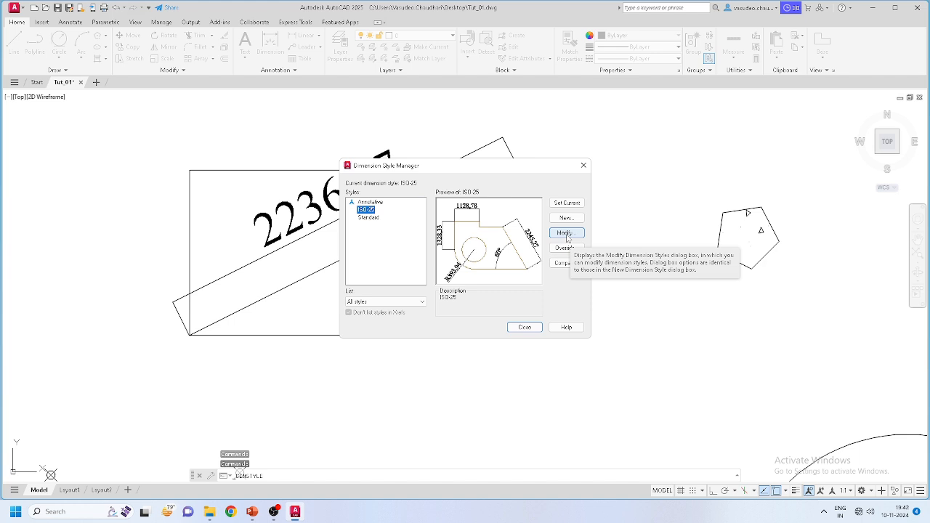
{"action": "left_click", "coordinate": [566, 234]}
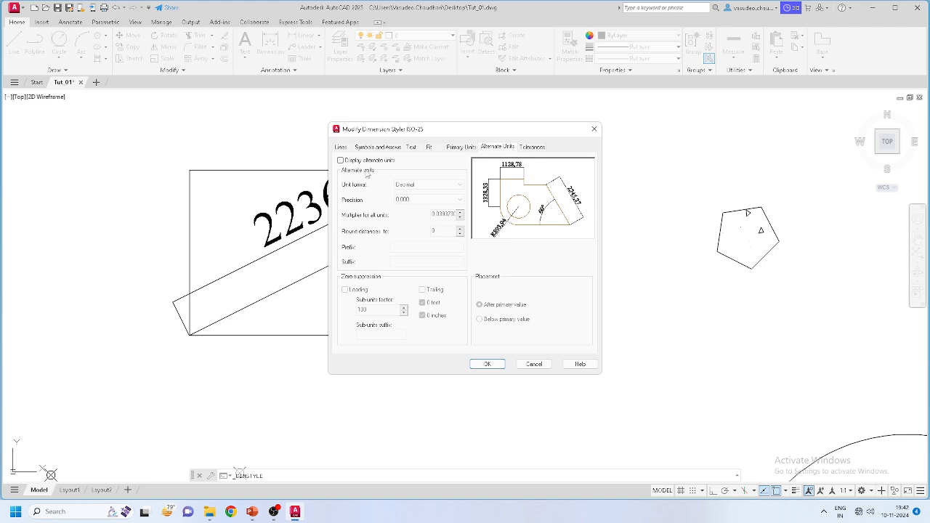
Step: Set ISO-25 primary units to a Period decimal separator and 0 precision, then close
{"action": "left_click", "coordinate": [459, 147]}
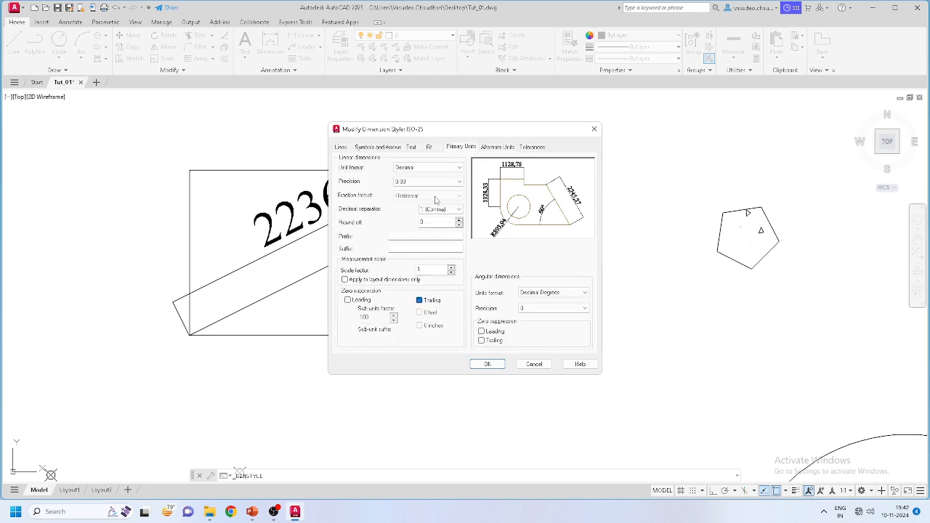
{"action": "left_click", "coordinate": [440, 210]}
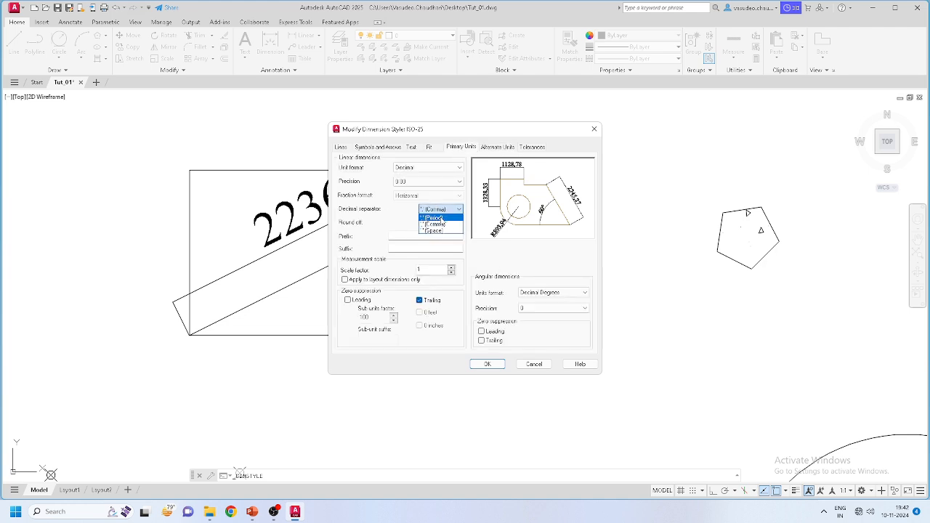
{"action": "left_click", "coordinate": [441, 218]}
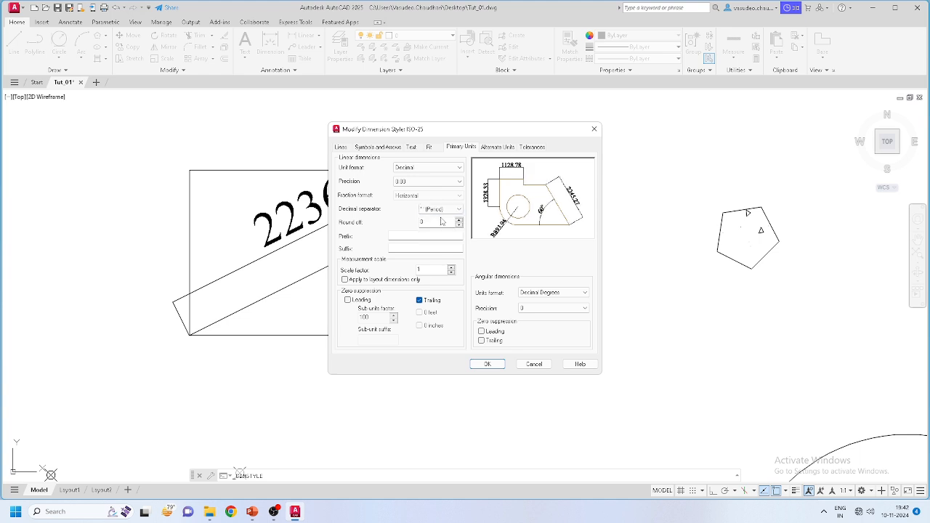
{"action": "left_click", "coordinate": [421, 182]}
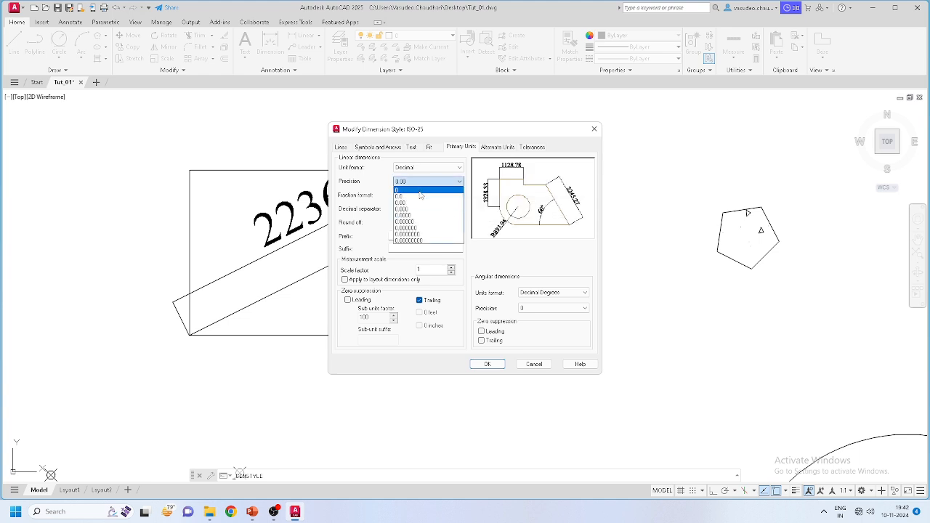
{"action": "left_click", "coordinate": [417, 197]}
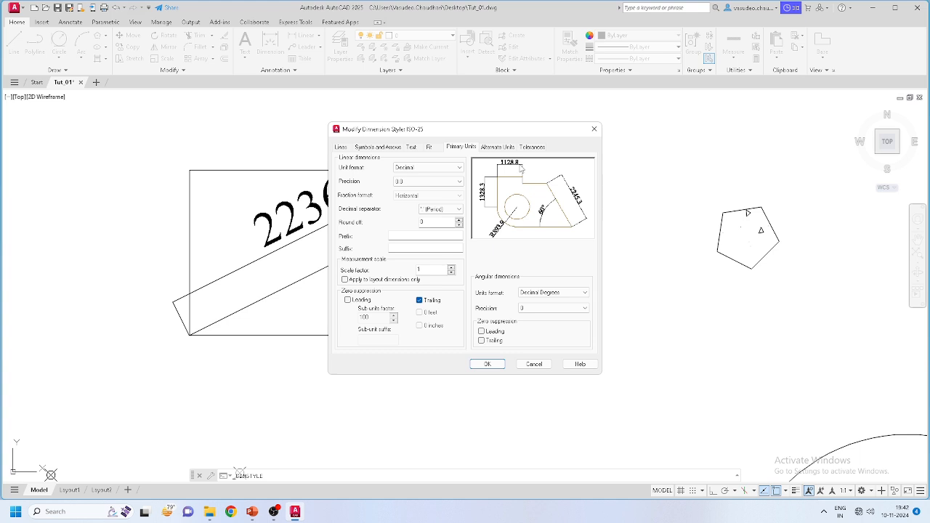
{"action": "left_click", "coordinate": [428, 182]}
{"action": "left_click", "coordinate": [425, 210]}
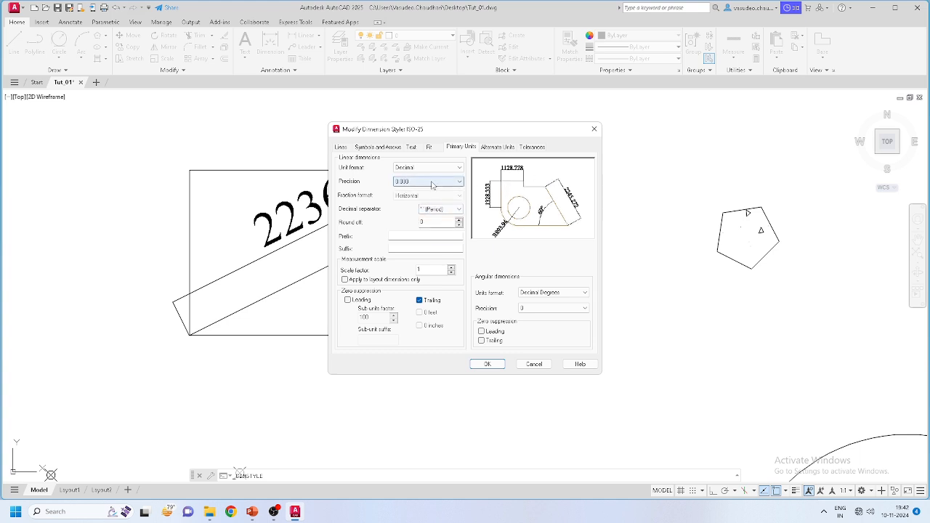
{"action": "left_click", "coordinate": [436, 182]}
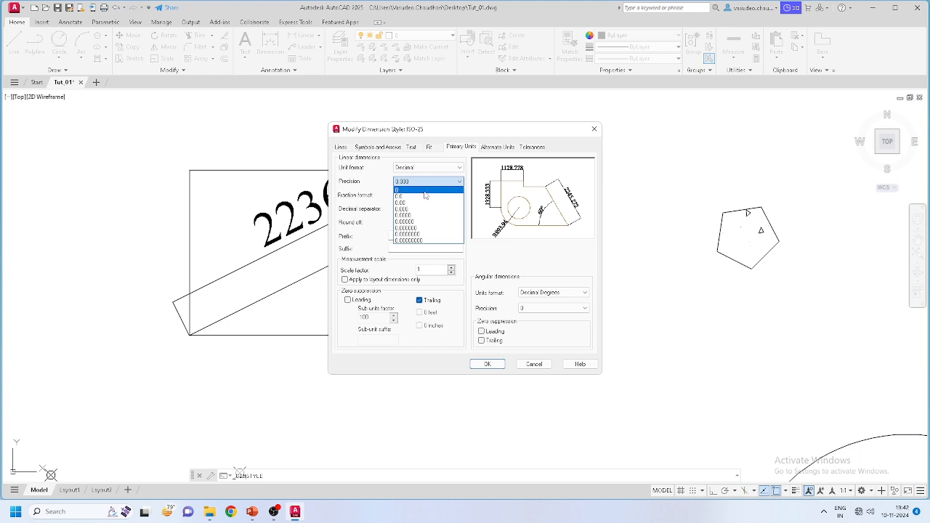
{"action": "left_click", "coordinate": [425, 190]}
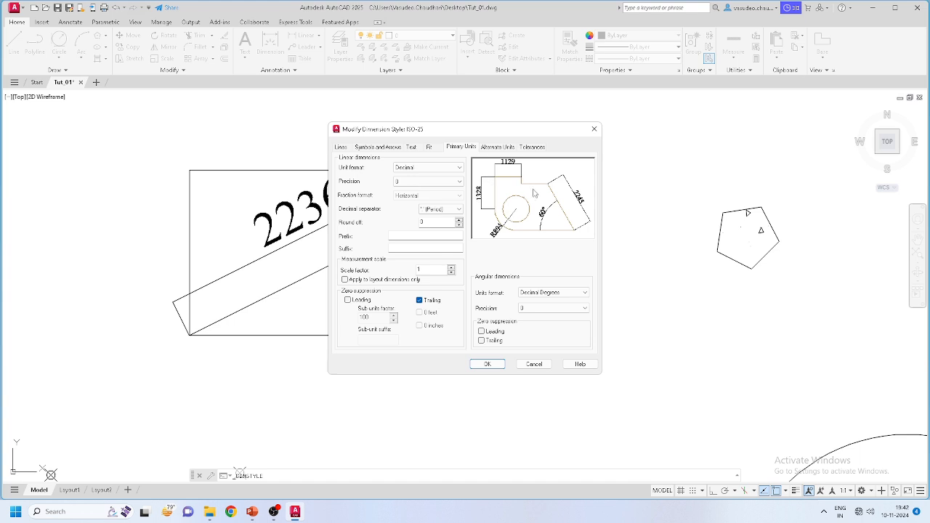
{"action": "left_click", "coordinate": [429, 210]}
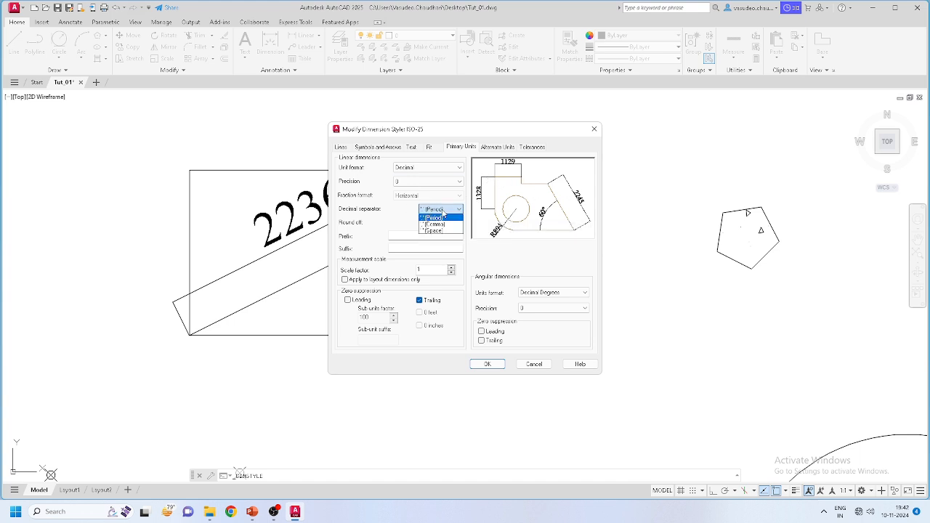
{"action": "left_click", "coordinate": [440, 217]}
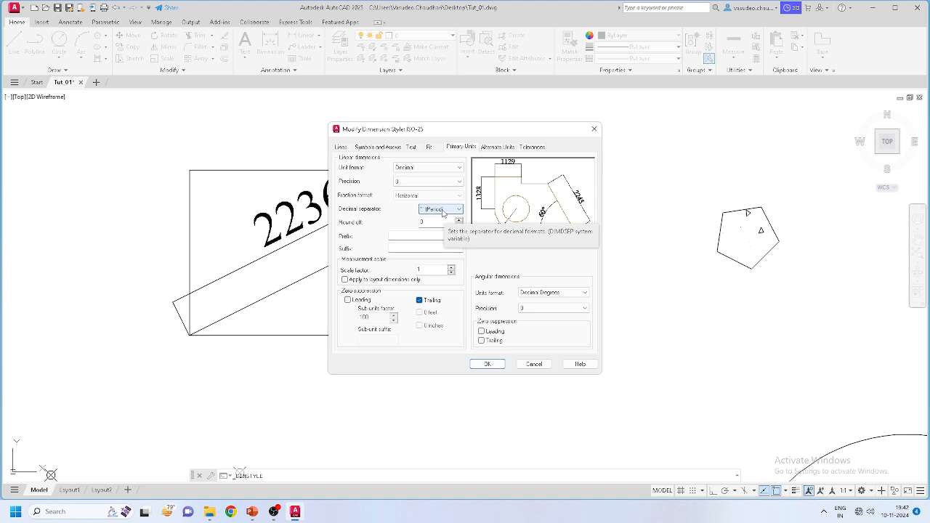
{"action": "left_click", "coordinate": [486, 363]}
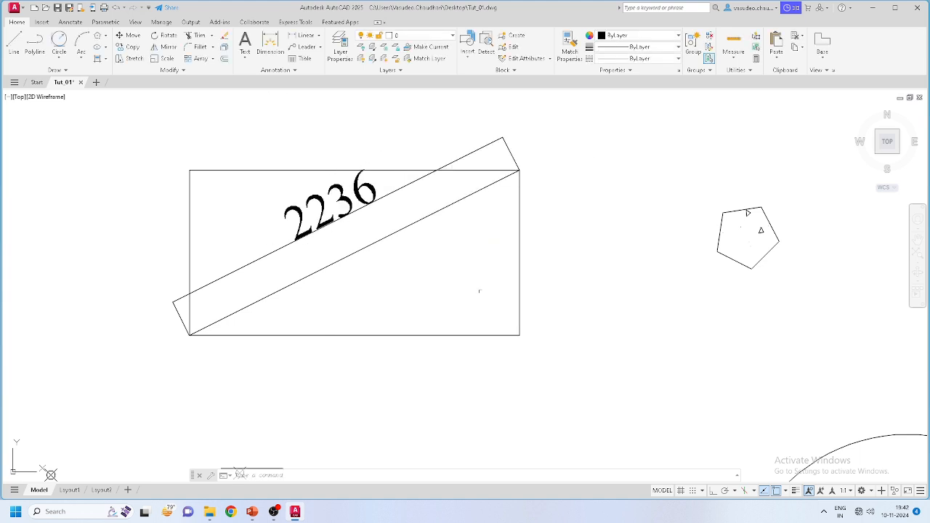
{"action": "left_click", "coordinate": [522, 327]}
{"action": "scroll", "coordinate": [300, 178], "scroll_direction": "up", "scroll_amount": 2}
{"action": "scroll", "coordinate": [332, 174], "scroll_direction": "up", "scroll_amount": 2}
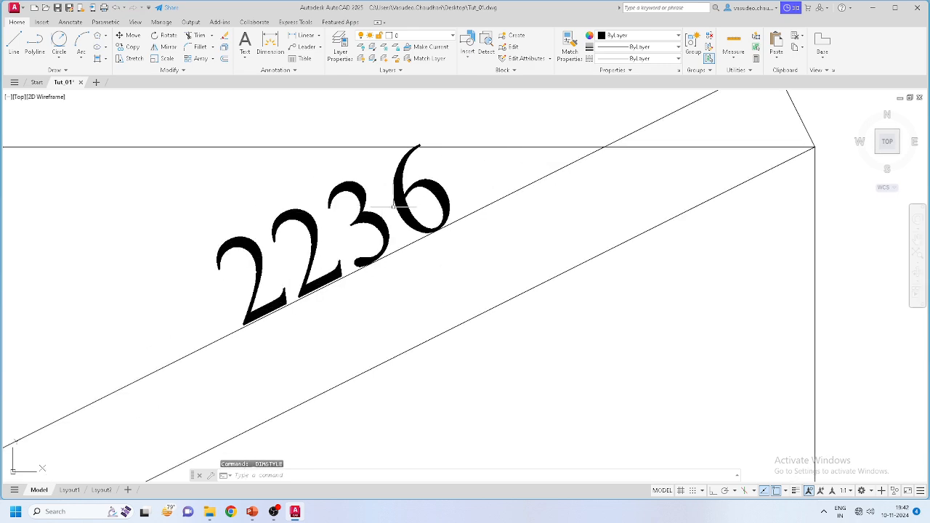
{"action": "scroll", "coordinate": [455, 218], "scroll_direction": "down", "scroll_amount": 4}
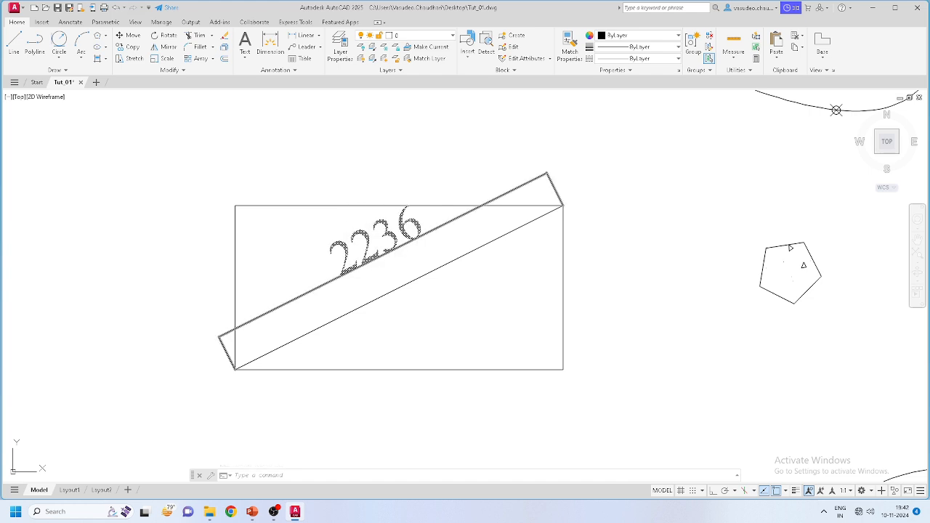
{"action": "scroll", "coordinate": [215, 365], "scroll_direction": "up", "scroll_amount": 5}
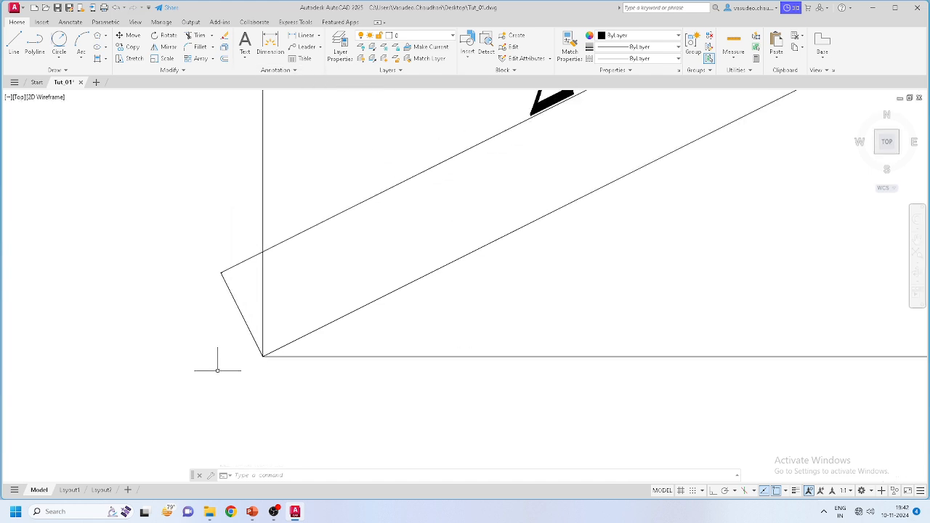
{"action": "scroll", "coordinate": [307, 322], "scroll_direction": "up", "scroll_amount": 2}
{"action": "scroll", "coordinate": [312, 327], "scroll_direction": "down", "scroll_amount": 2}
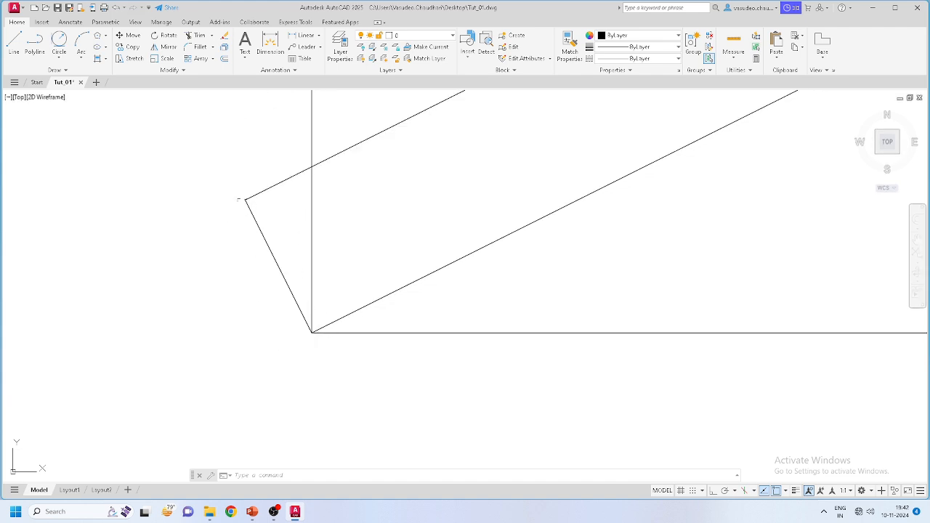
{"action": "scroll", "coordinate": [266, 243], "scroll_direction": "down", "scroll_amount": 2}
{"action": "scroll", "coordinate": [272, 246], "scroll_direction": "up", "scroll_amount": 2}
{"action": "scroll", "coordinate": [234, 217], "scroll_direction": "up", "scroll_amount": 5}
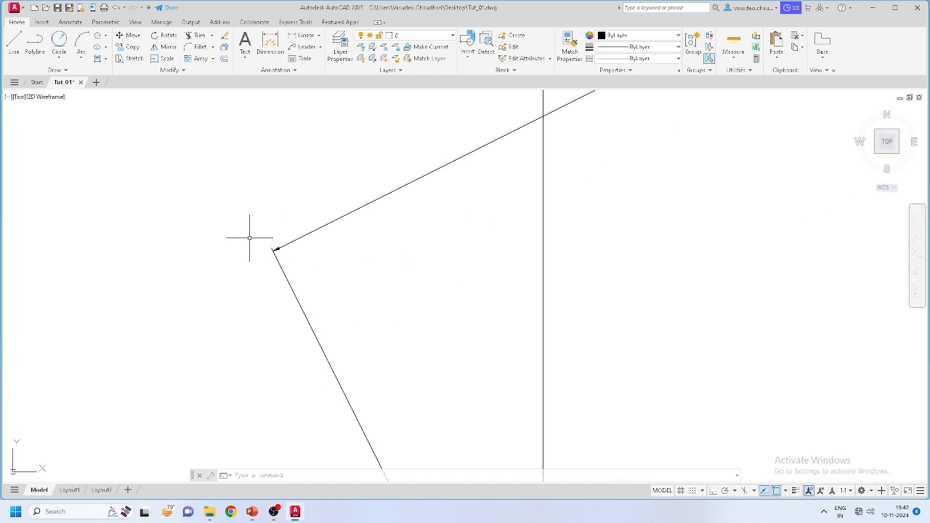
{"action": "scroll", "coordinate": [253, 251], "scroll_direction": "down", "scroll_amount": 4}
{"action": "scroll", "coordinate": [261, 252], "scroll_direction": "up", "scroll_amount": 5}
{"action": "scroll", "coordinate": [247, 250], "scroll_direction": "down", "scroll_amount": 4}
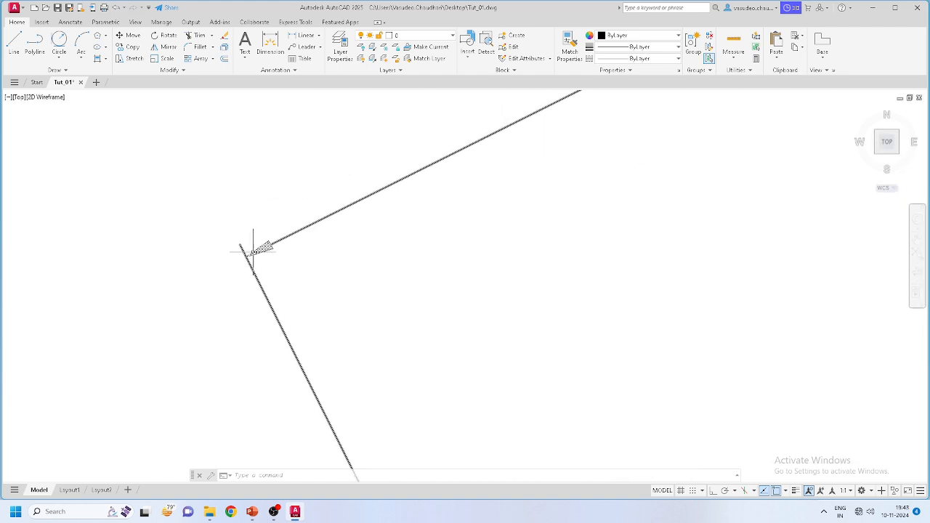
{"action": "scroll", "coordinate": [250, 257], "scroll_direction": "down", "scroll_amount": 5}
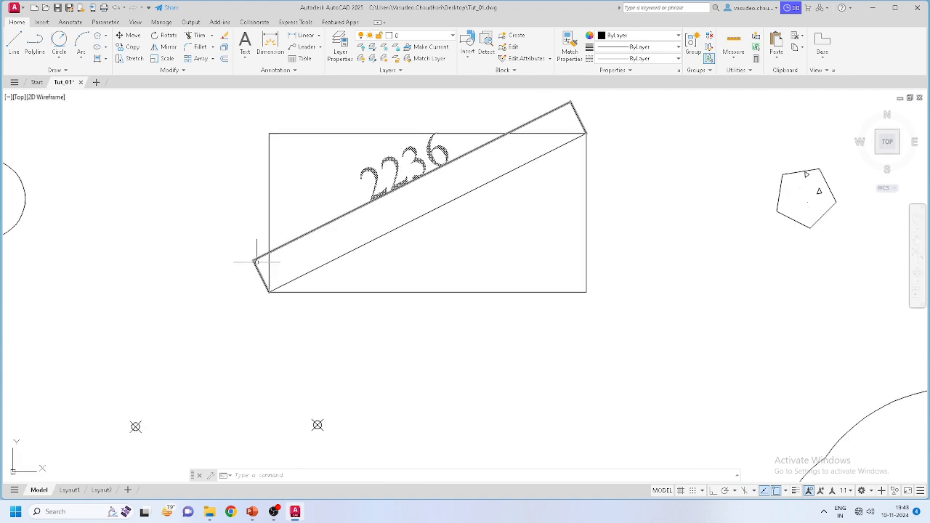
Step: Modify ISO-25 on the Lines tab, selecting Offset from origin to change it to 200
{"action": "left_click", "coordinate": [270, 70]}
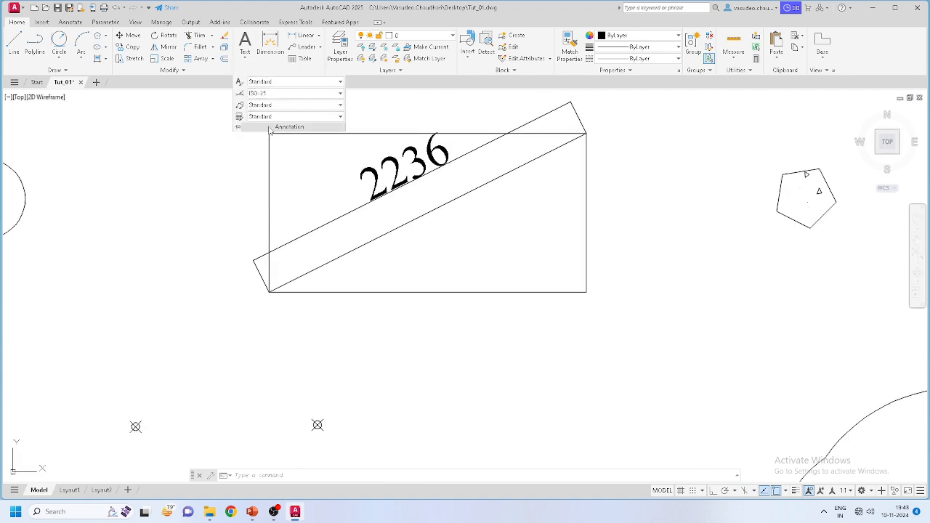
{"action": "left_click", "coordinate": [283, 93]}
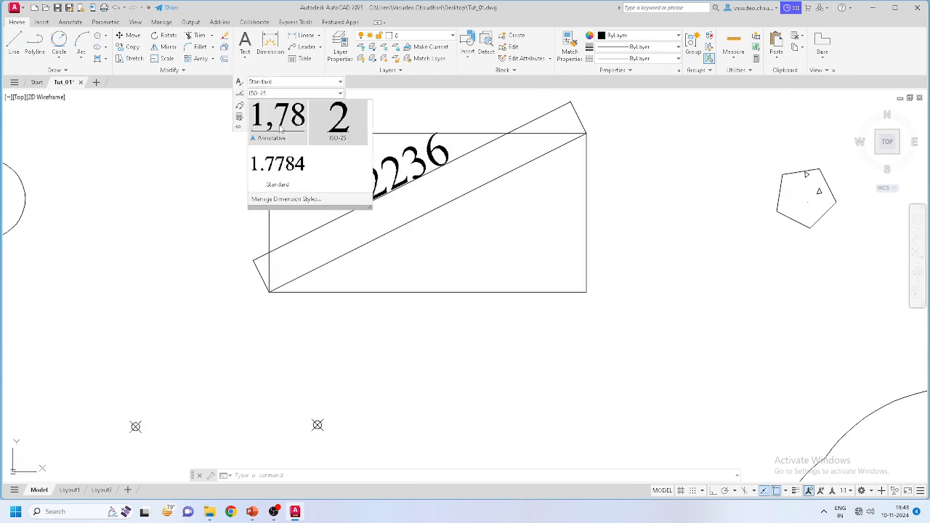
{"action": "left_click", "coordinate": [286, 199]}
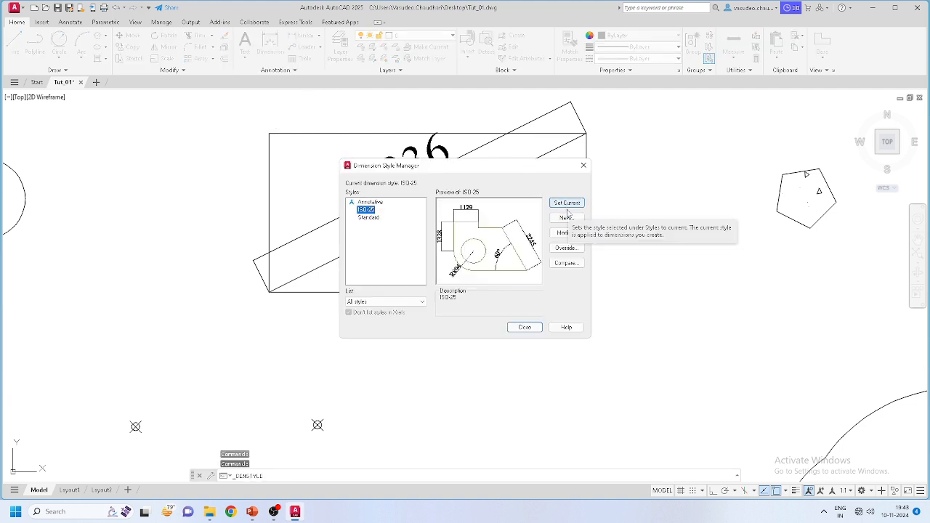
{"action": "left_click", "coordinate": [566, 233]}
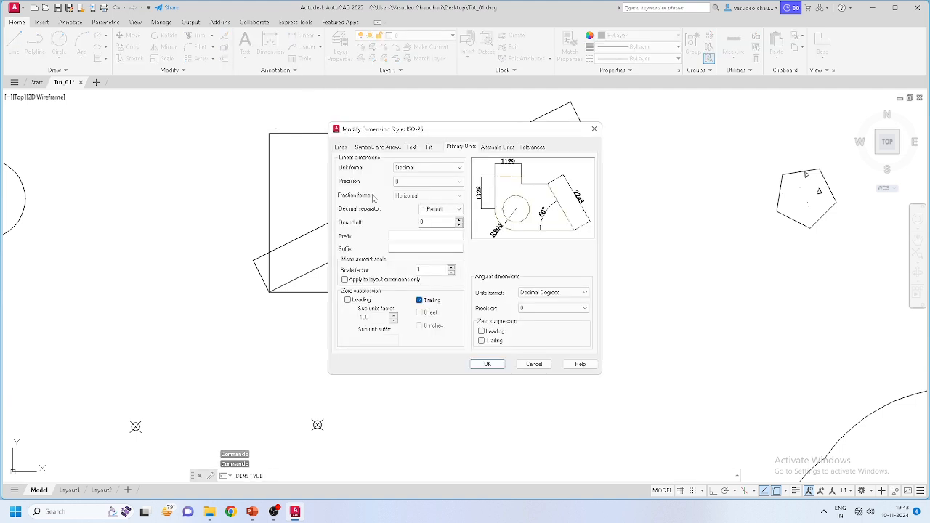
{"action": "left_click", "coordinate": [344, 150]}
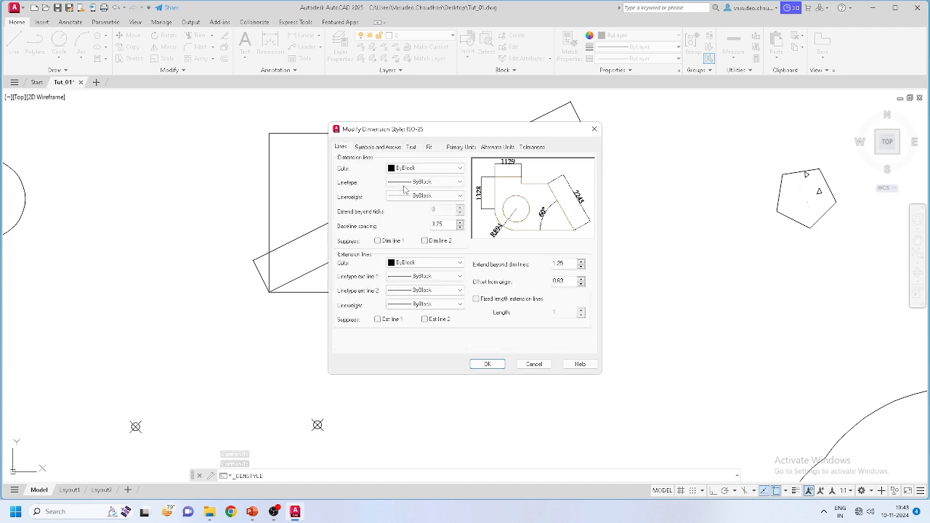
{"action": "double_click", "coordinate": [561, 282]}
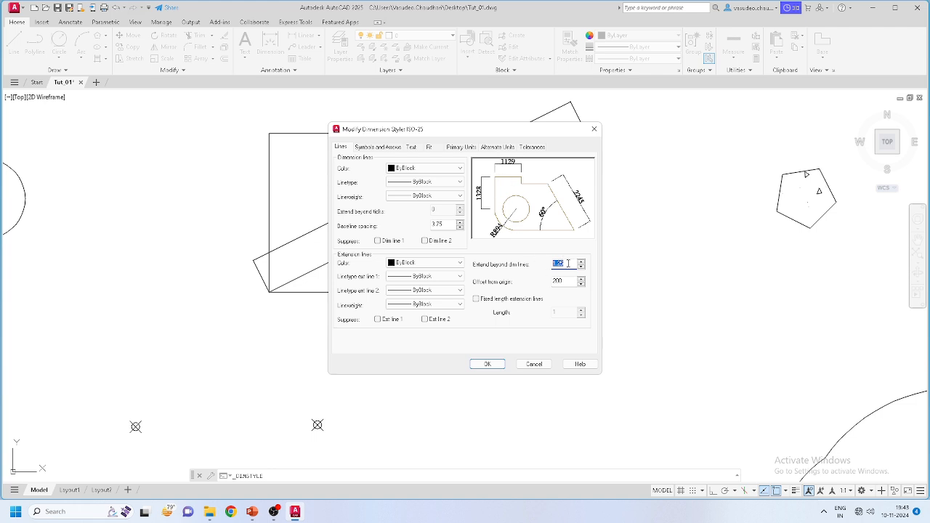
Step: Set ISO-25 extension lines to extend 100 beyond dimension lines, then test and clear the Suppress options
{"action": "type", "text": "100"}
{"action": "left_click", "coordinate": [568, 281]}
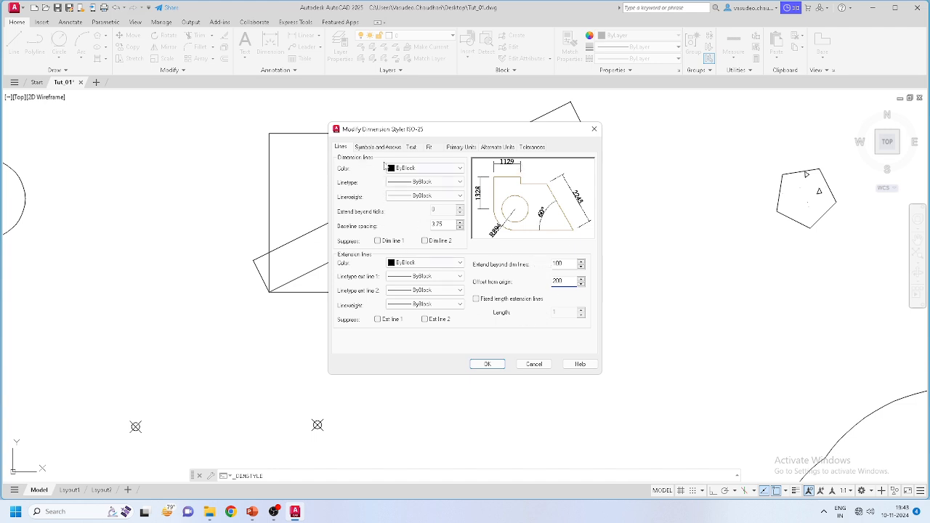
{"action": "left_click", "coordinate": [378, 242]}
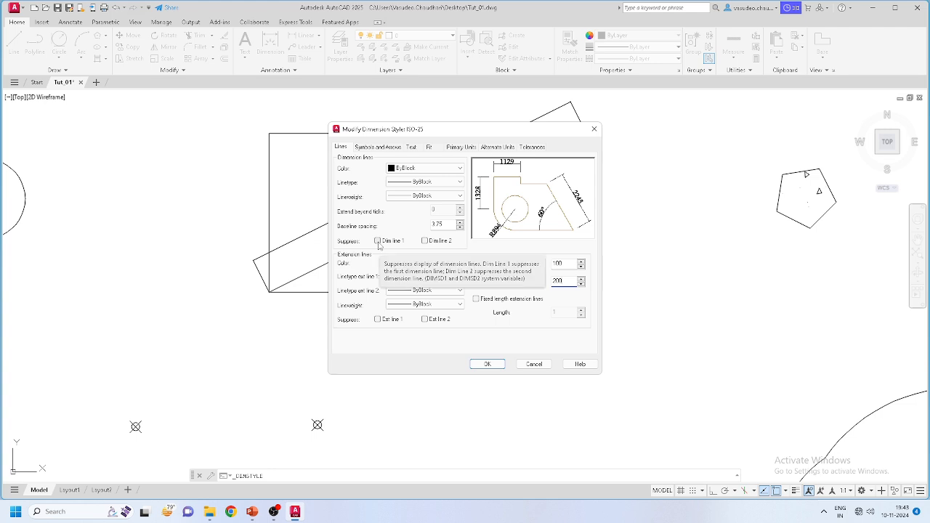
{"action": "left_click", "coordinate": [425, 241]}
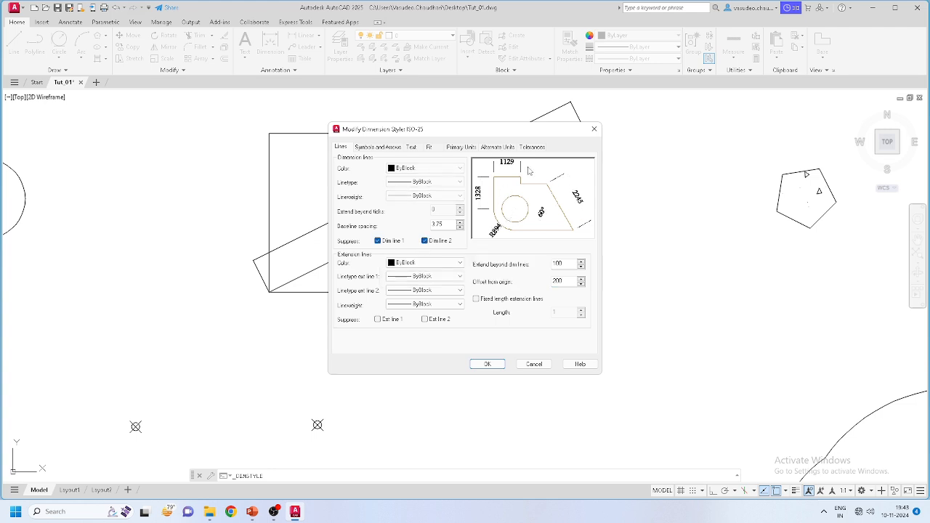
{"action": "left_click", "coordinate": [378, 242]}
{"action": "left_click", "coordinate": [431, 244]}
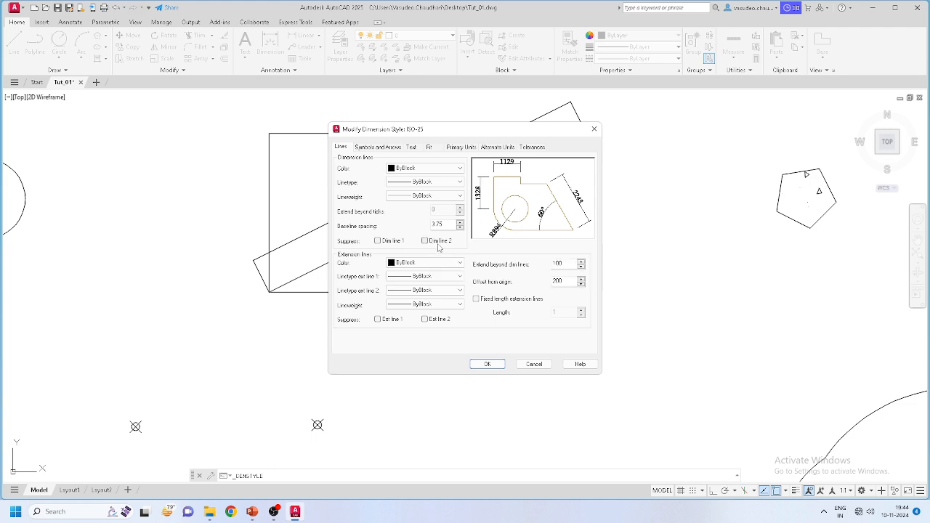
{"action": "left_click", "coordinate": [378, 320]}
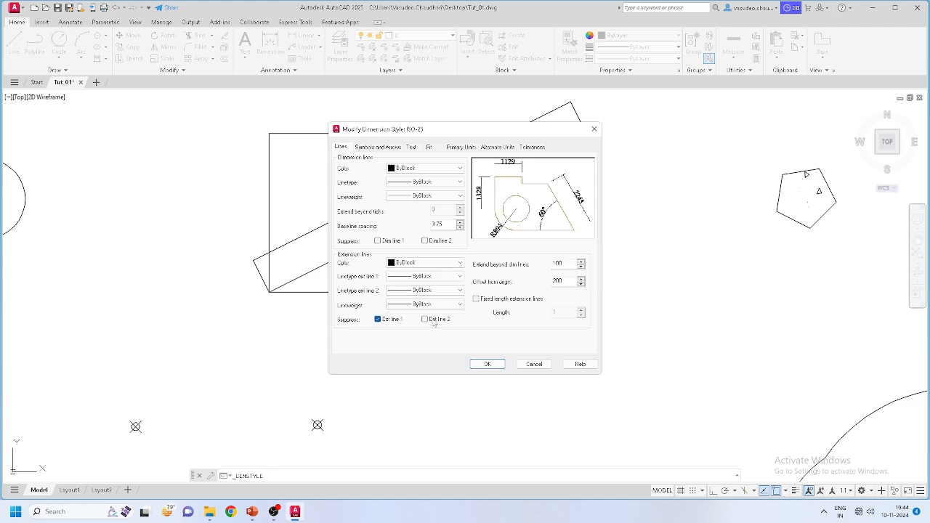
{"action": "left_click", "coordinate": [425, 320]}
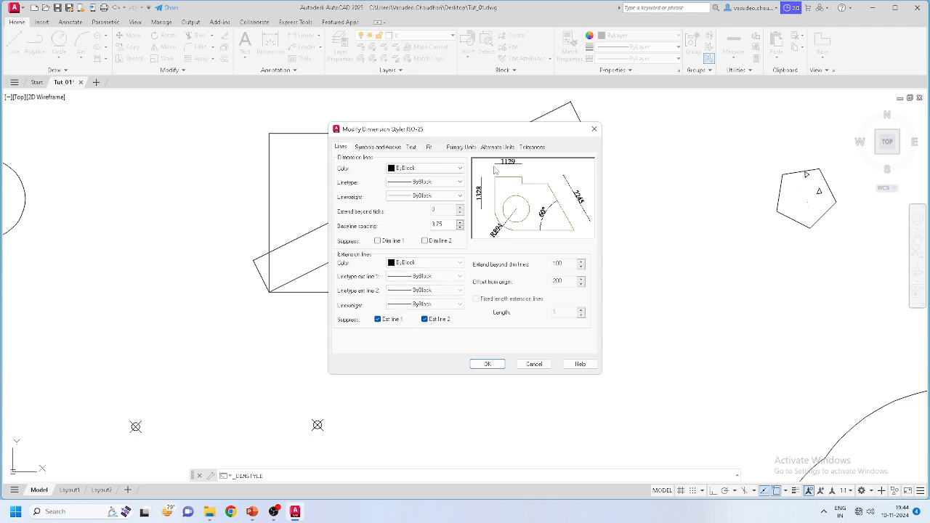
{"action": "left_click", "coordinate": [378, 320]}
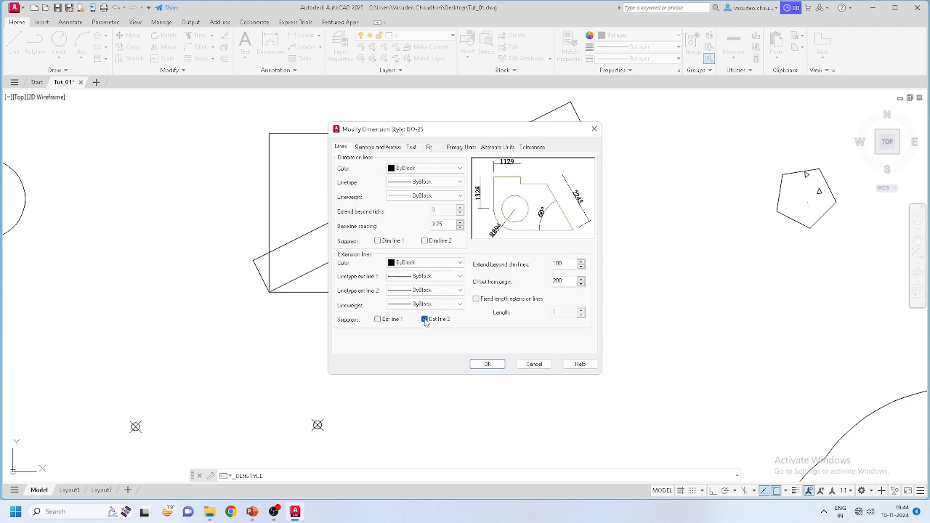
{"action": "left_click", "coordinate": [369, 147]}
Step: Try Architectural tick arrowheads, revert to Closed filled, and set the arrow size to 100
{"action": "left_click", "coordinate": [367, 176]}
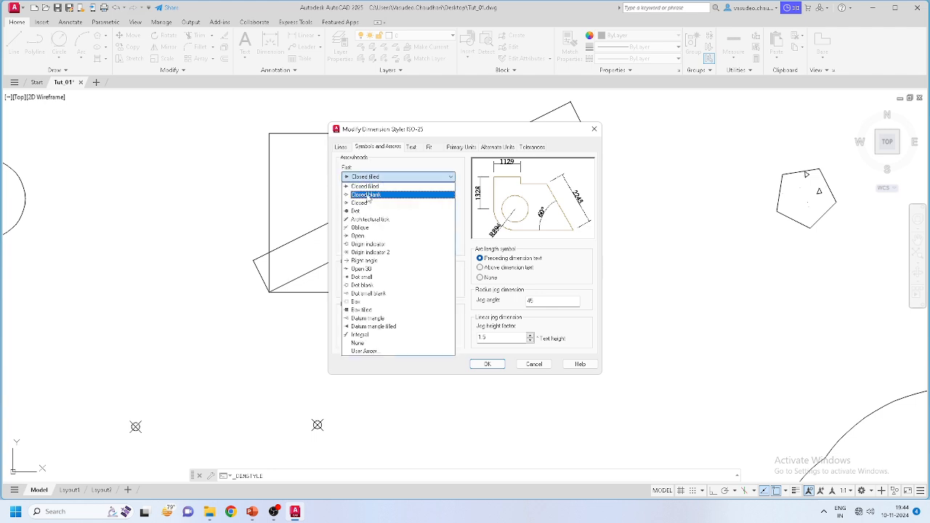
{"action": "left_click", "coordinate": [367, 218]}
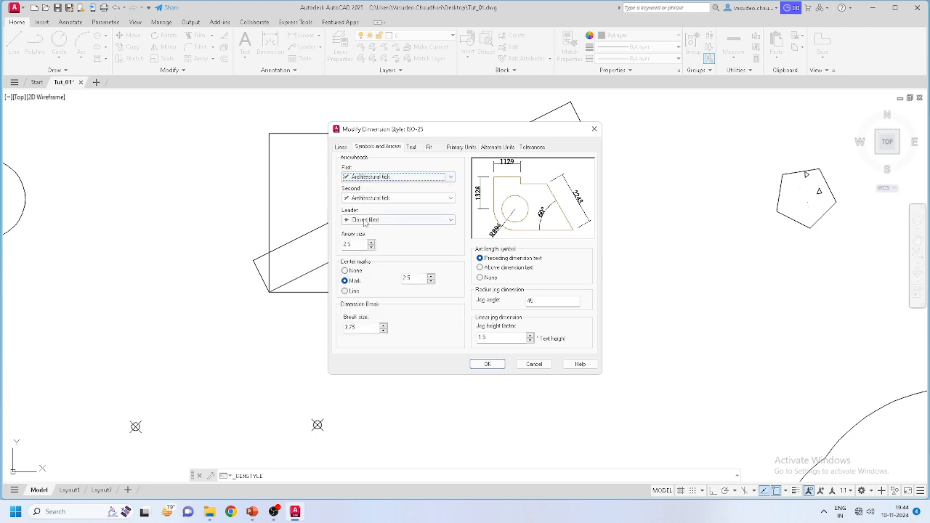
{"action": "left_click", "coordinate": [357, 177]}
{"action": "left_click", "coordinate": [361, 188]}
{"action": "double_click", "coordinate": [348, 244]}
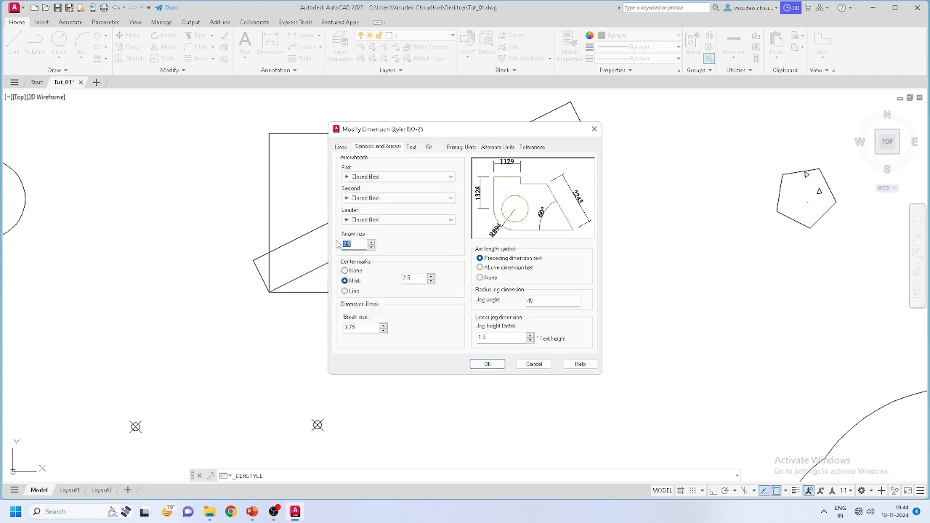
{"action": "type", "text": "100"}
Step: Set first, second and leader arrowheads to Architectural tick, save ISO-25 and close the manager
{"action": "left_click", "coordinate": [367, 178]}
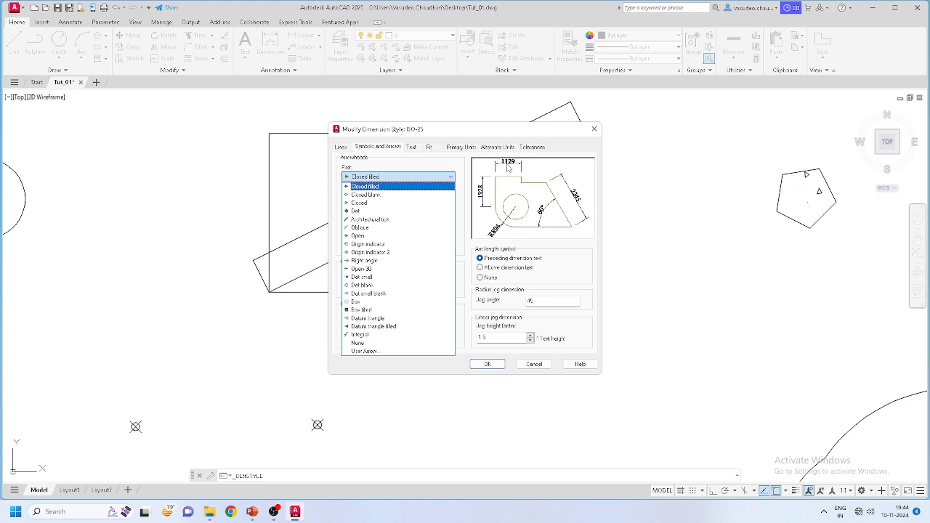
{"action": "left_click", "coordinate": [371, 219]}
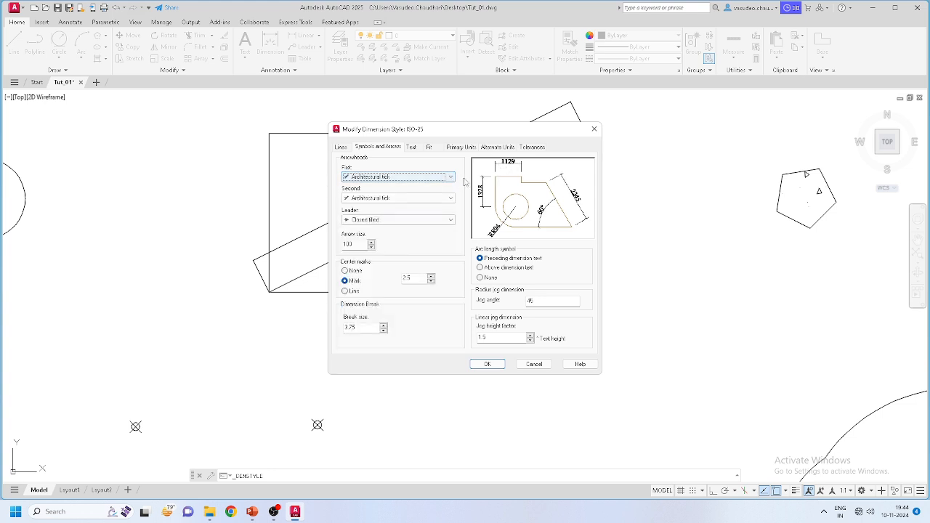
{"action": "left_click", "coordinate": [385, 220]}
{"action": "left_click", "coordinate": [369, 262]}
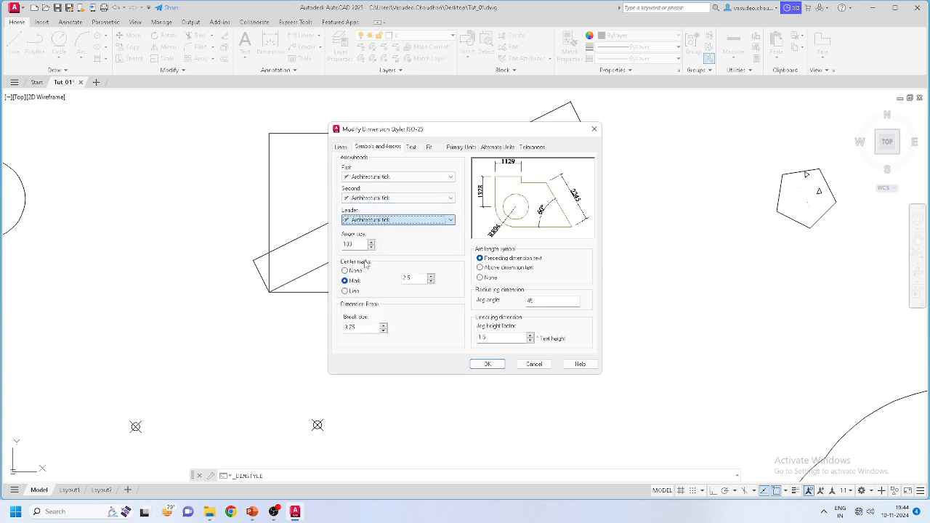
{"action": "left_click", "coordinate": [488, 364]}
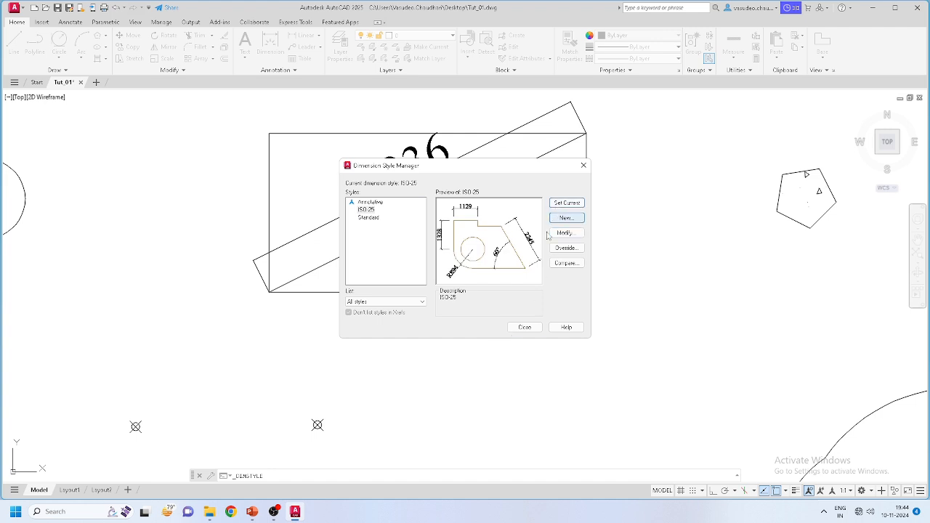
{"action": "left_click", "coordinate": [517, 329]}
Step: Zoom to the 2236 dimension, select it, and cancel a grip move of its text
{"action": "scroll", "coordinate": [249, 283], "scroll_direction": "up", "scroll_amount": 8}
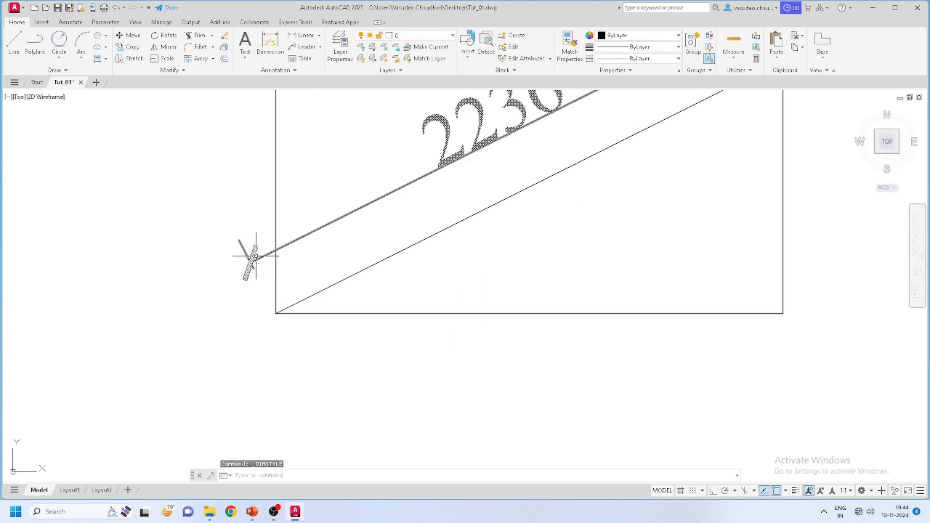
{"action": "scroll", "coordinate": [254, 305], "scroll_direction": "down", "scroll_amount": 6}
{"action": "scroll", "coordinate": [307, 320], "scroll_direction": "down", "scroll_amount": 3}
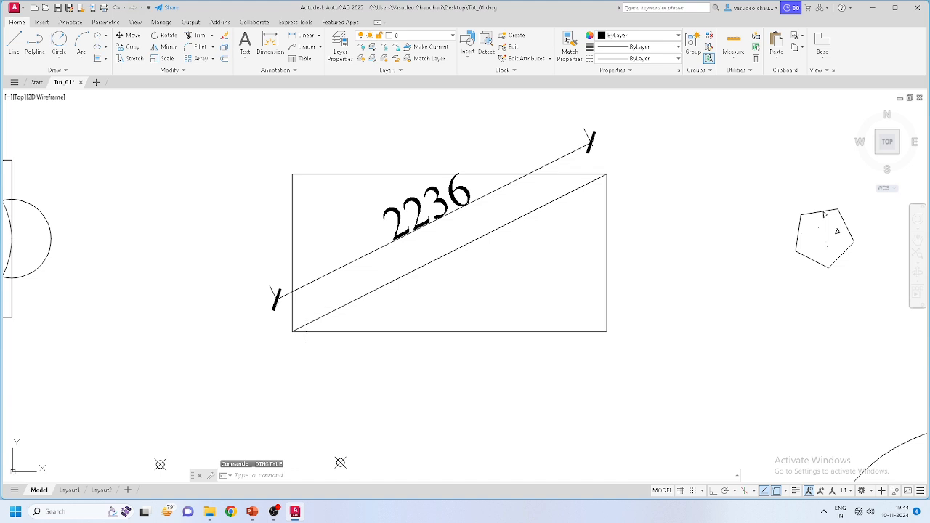
{"action": "scroll", "coordinate": [260, 276], "scroll_direction": "up", "scroll_amount": 3}
{"action": "left_click", "coordinate": [258, 284]}
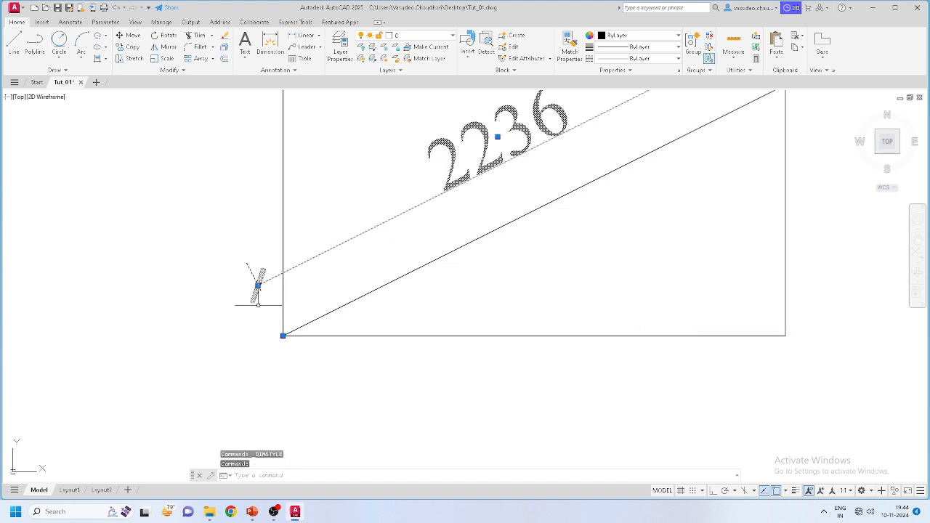
{"action": "scroll", "coordinate": [259, 294], "scroll_direction": "up", "scroll_amount": 6}
{"action": "scroll", "coordinate": [234, 332], "scroll_direction": "down", "scroll_amount": 8}
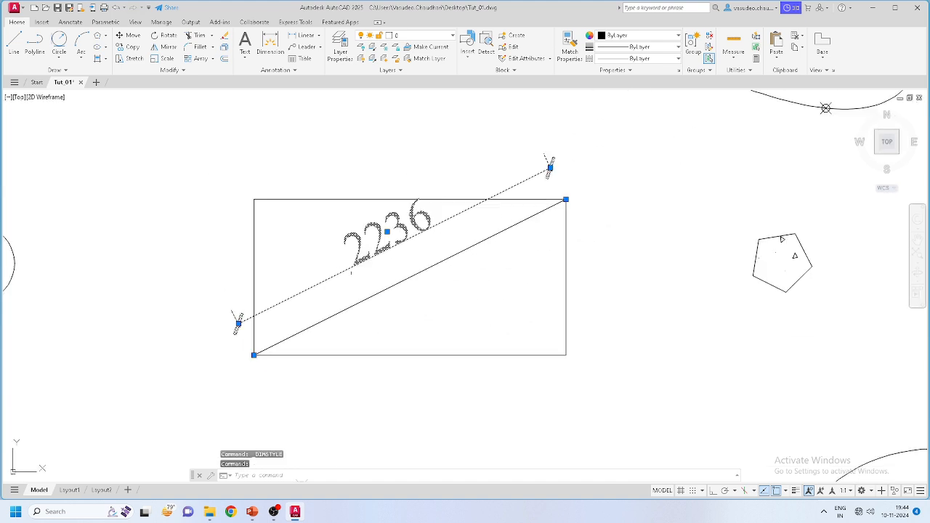
{"action": "scroll", "coordinate": [384, 226], "scroll_direction": "up", "scroll_amount": 2}
{"action": "left_click", "coordinate": [388, 234]}
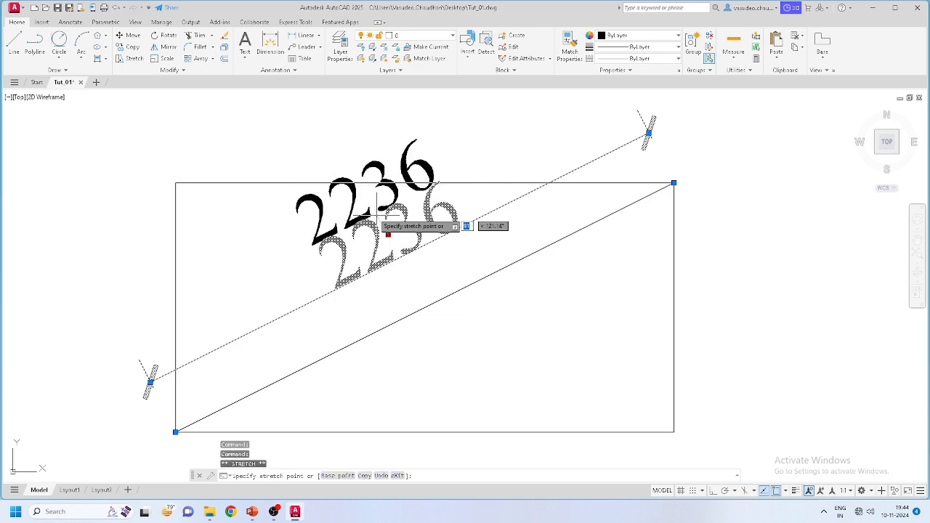
{"action": "key", "text": "Escape"}
Step: Reopen the Dimension Style Manager from the Annotation panel and modify ISO-25
{"action": "scroll", "coordinate": [233, 331], "scroll_direction": "down", "scroll_amount": 3}
{"action": "scroll", "coordinate": [244, 328], "scroll_direction": "up", "scroll_amount": 2}
{"action": "scroll", "coordinate": [244, 276], "scroll_direction": "down", "scroll_amount": 2}
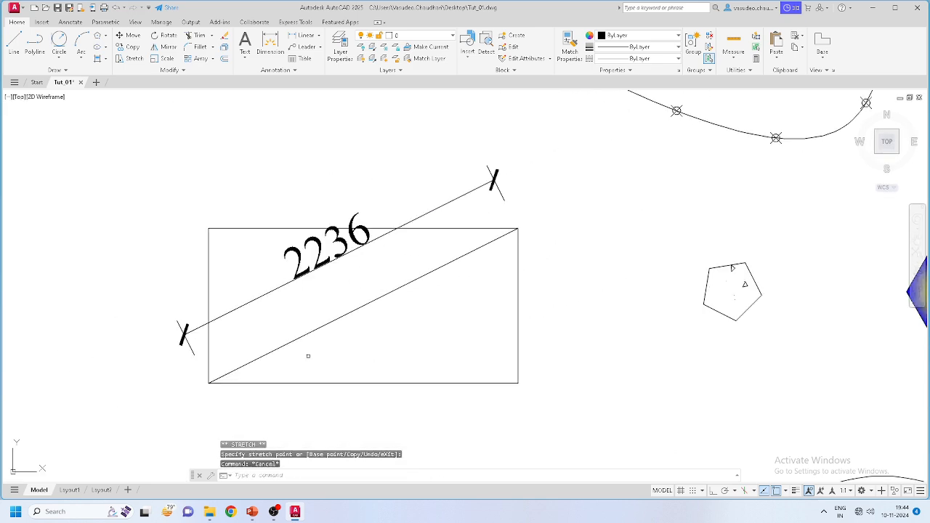
{"action": "scroll", "coordinate": [322, 346], "scroll_direction": "up", "scroll_amount": 2}
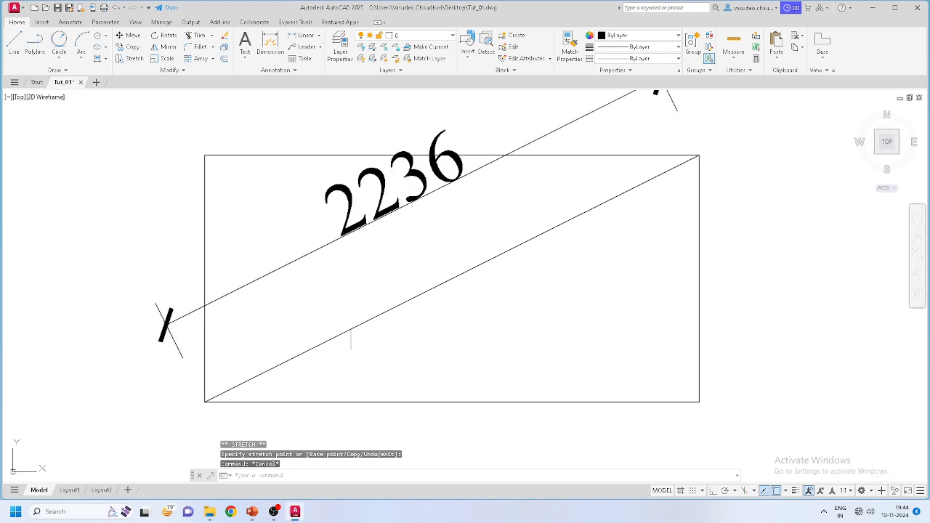
{"action": "scroll", "coordinate": [345, 250], "scroll_direction": "down", "scroll_amount": 4}
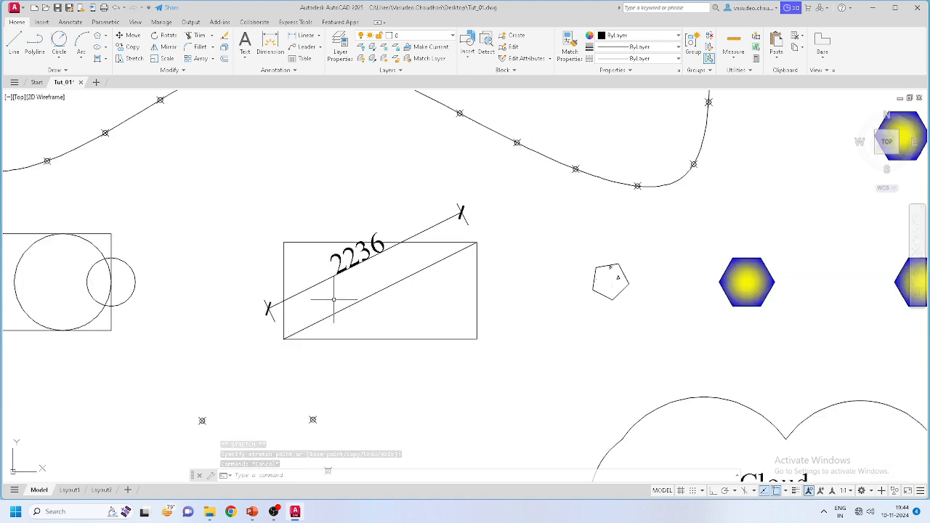
{"action": "mouse_move", "coordinate": [339, 260]}
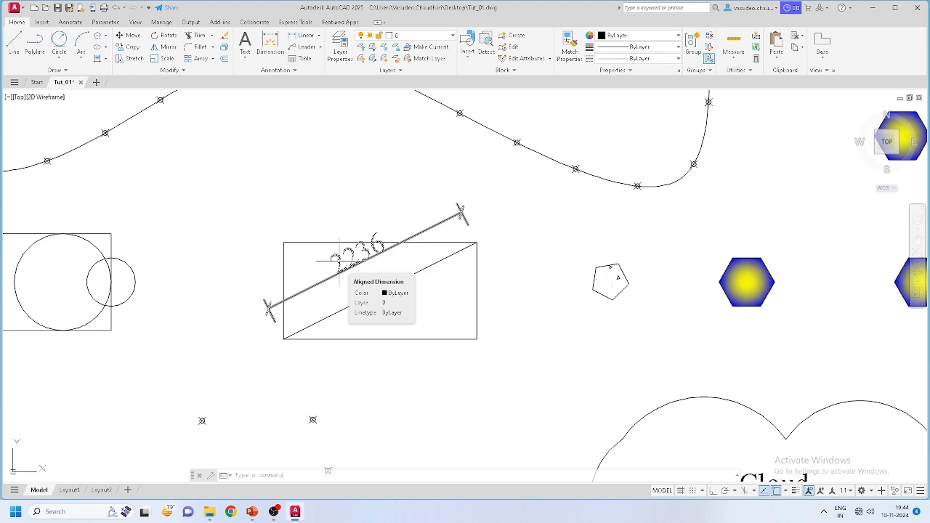
{"action": "scroll", "coordinate": [352, 264], "scroll_direction": "up", "scroll_amount": 2}
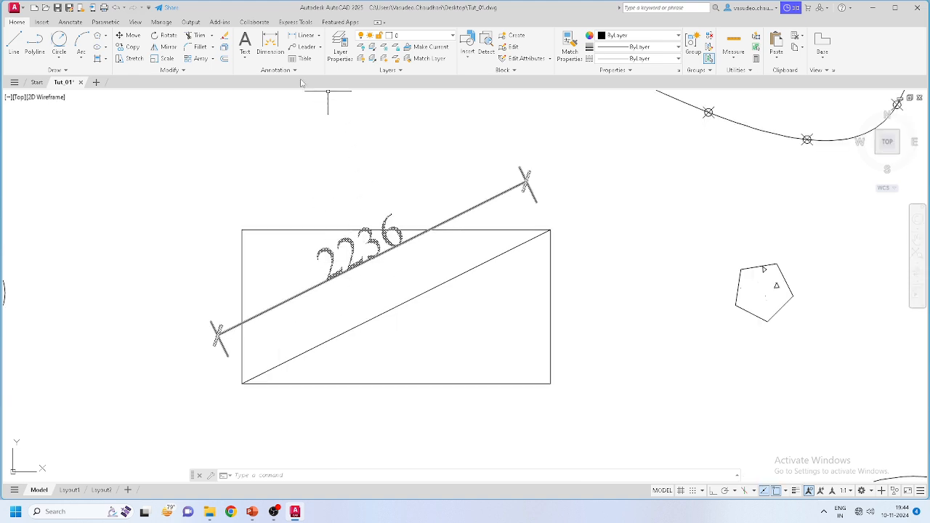
{"action": "left_click", "coordinate": [277, 70]}
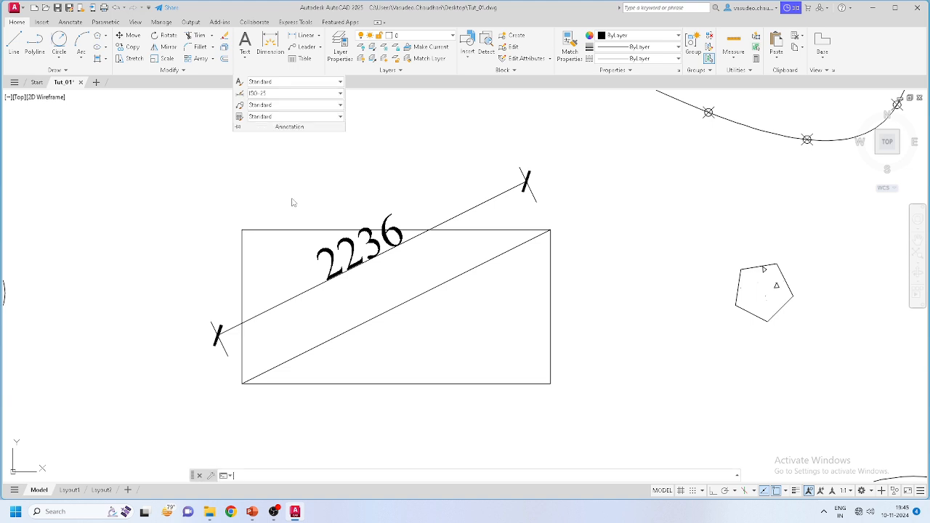
{"action": "left_click", "coordinate": [239, 93]}
{"action": "left_click", "coordinate": [565, 233]}
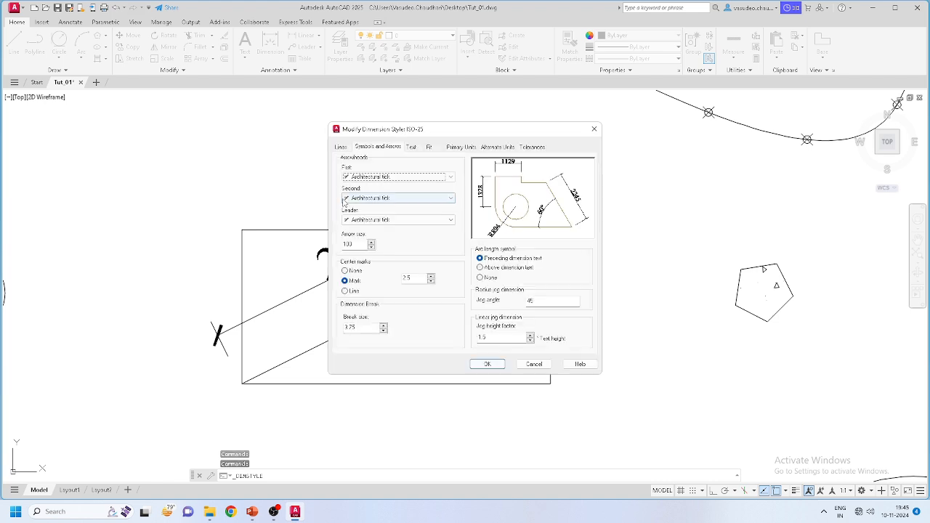
Step: Review the Text, Fit and Primary Units tabs, then enable Display alternate units for ISO-25
{"action": "left_click", "coordinate": [410, 147]}
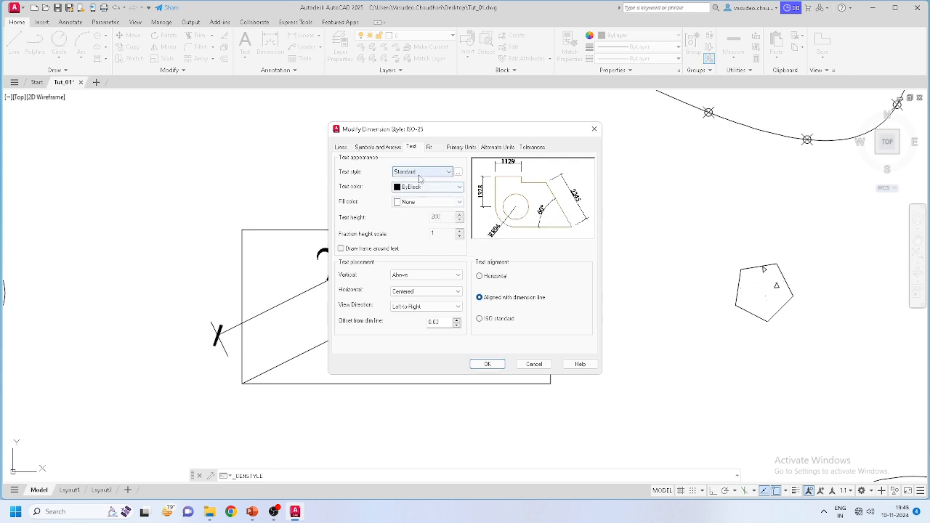
{"action": "left_click", "coordinate": [428, 149]}
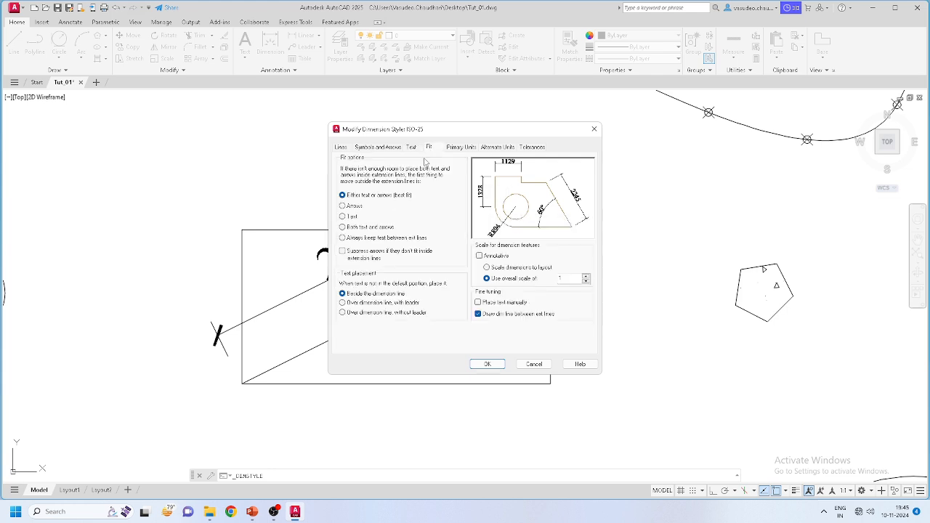
{"action": "left_click", "coordinate": [460, 148]}
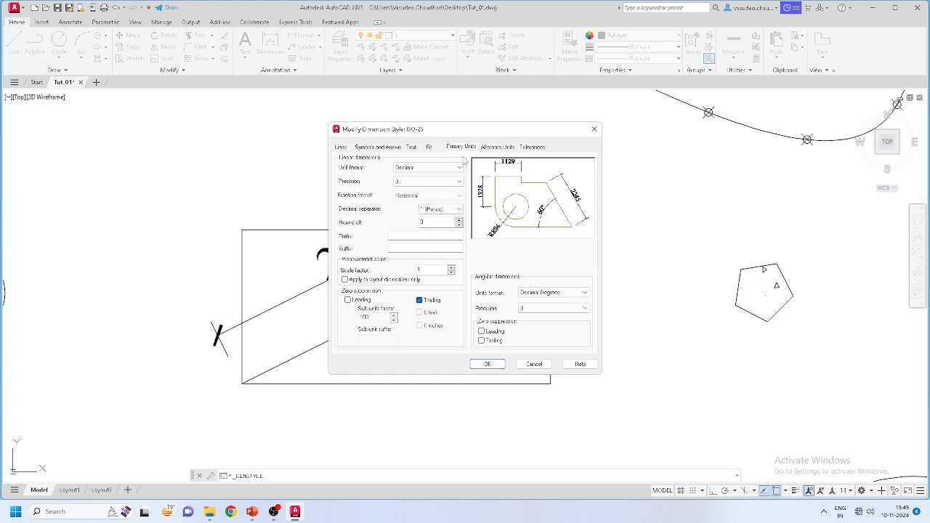
{"action": "left_click", "coordinate": [497, 148]}
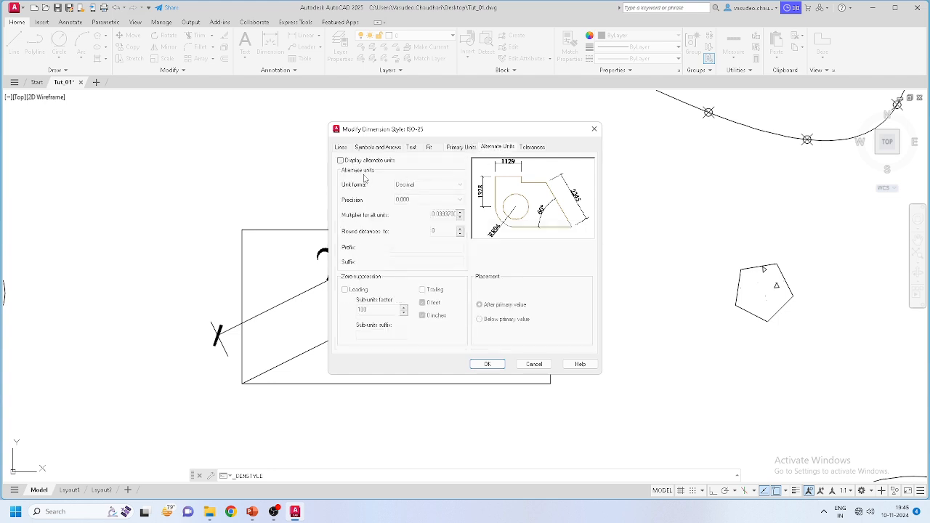
{"action": "left_click", "coordinate": [340, 160]}
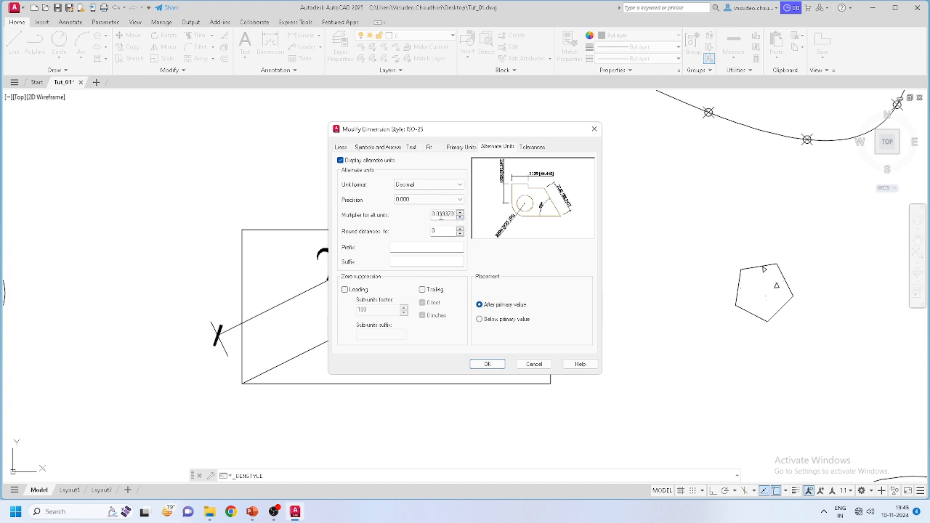
Step: Set alternate units to Engineering format with 0'-0" precision, placed below the primary value
{"action": "left_click", "coordinate": [427, 199]}
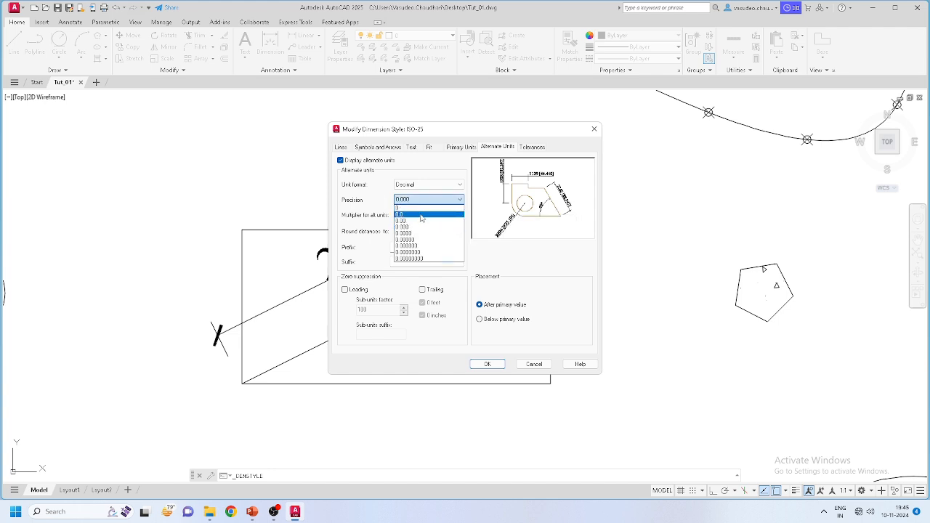
{"action": "left_click", "coordinate": [421, 215]}
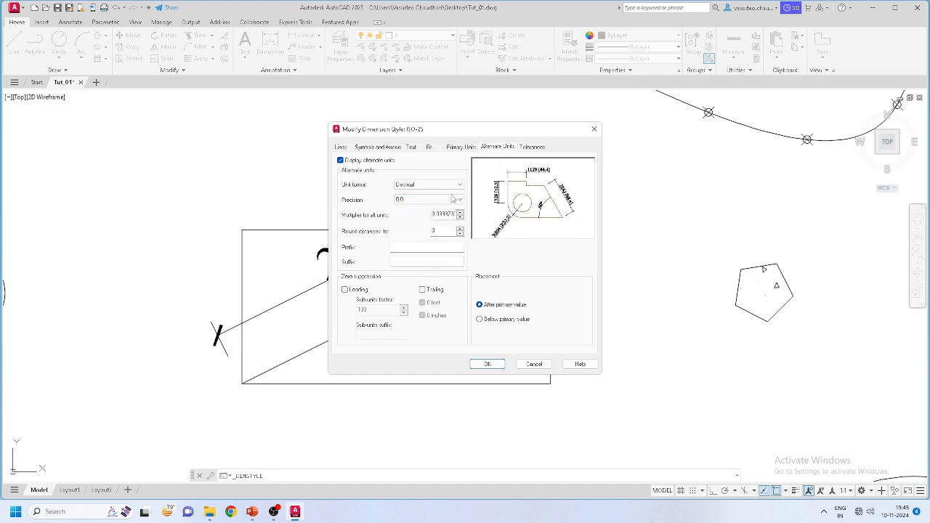
{"action": "left_click", "coordinate": [429, 202]}
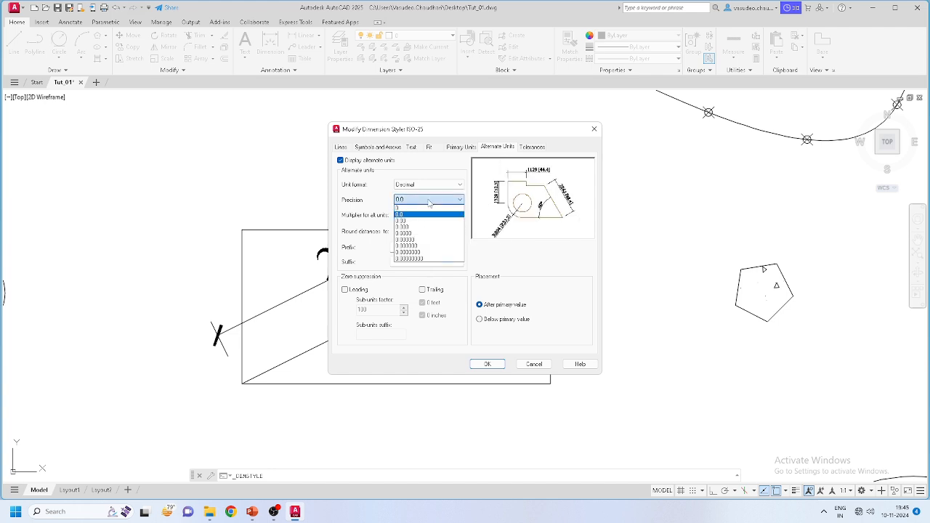
{"action": "left_click", "coordinate": [415, 216]}
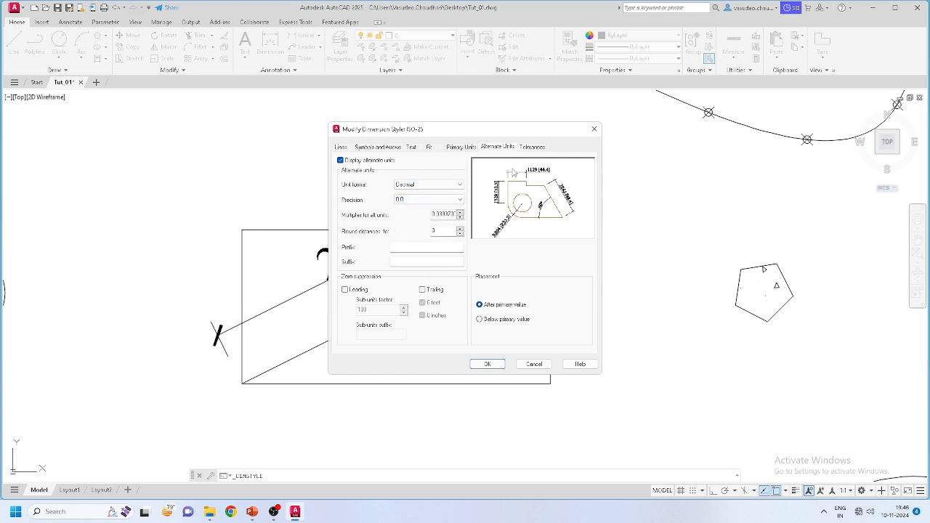
{"action": "left_click", "coordinate": [427, 184]}
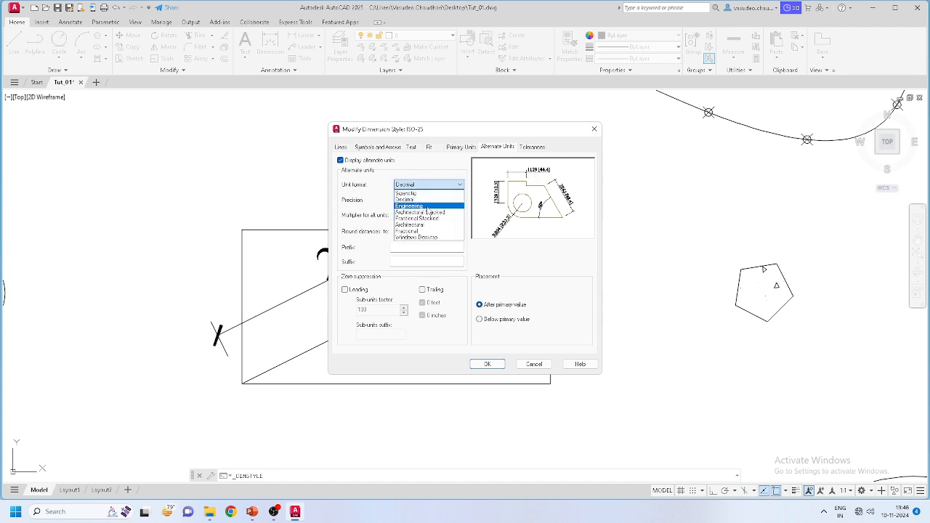
{"action": "left_click", "coordinate": [427, 206]}
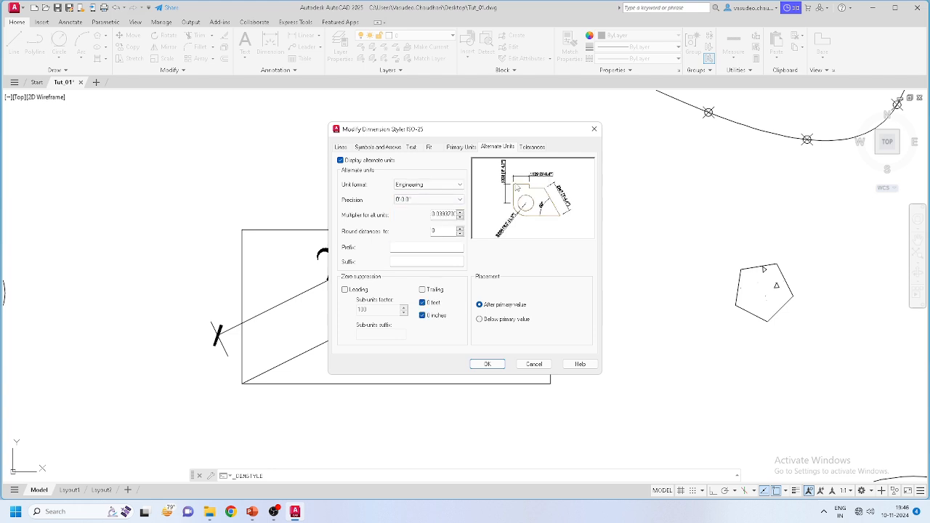
{"action": "left_click", "coordinate": [422, 201]}
{"action": "left_click", "coordinate": [415, 209]}
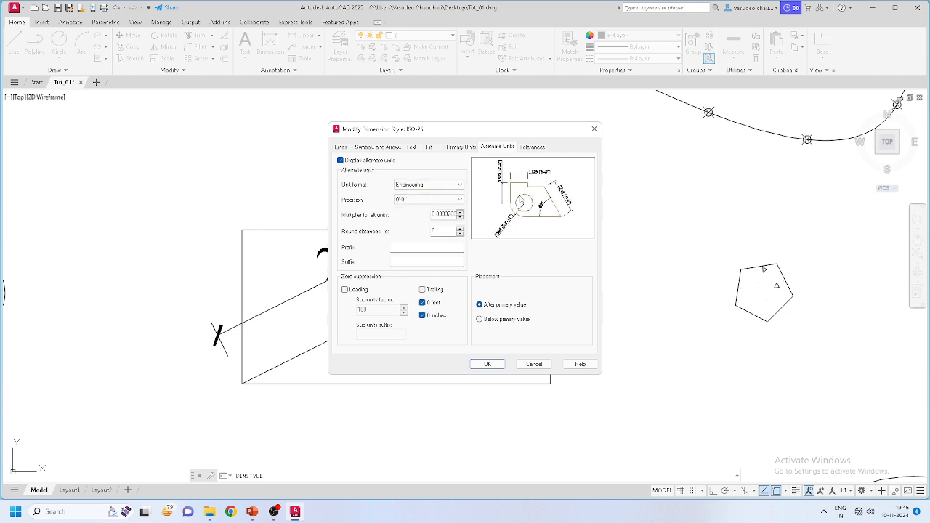
{"action": "left_click", "coordinate": [479, 320]}
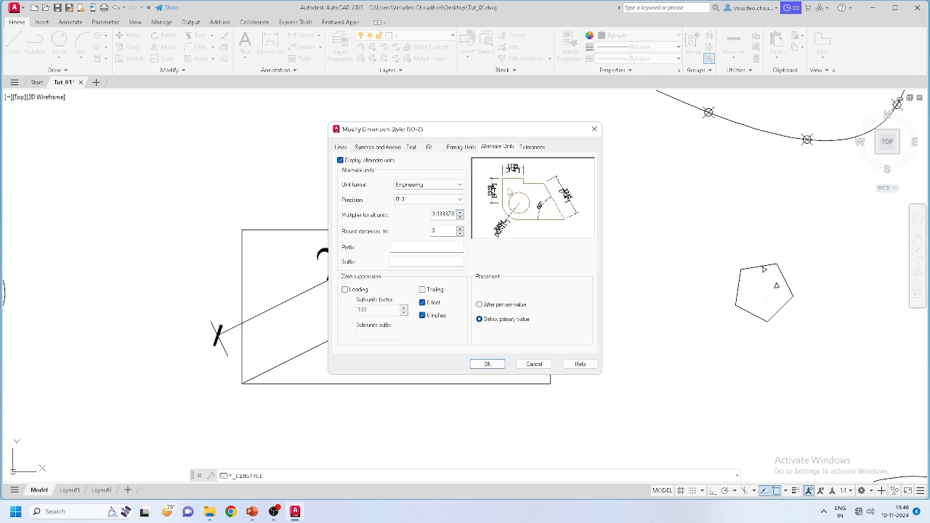
{"action": "left_click", "coordinate": [488, 364]}
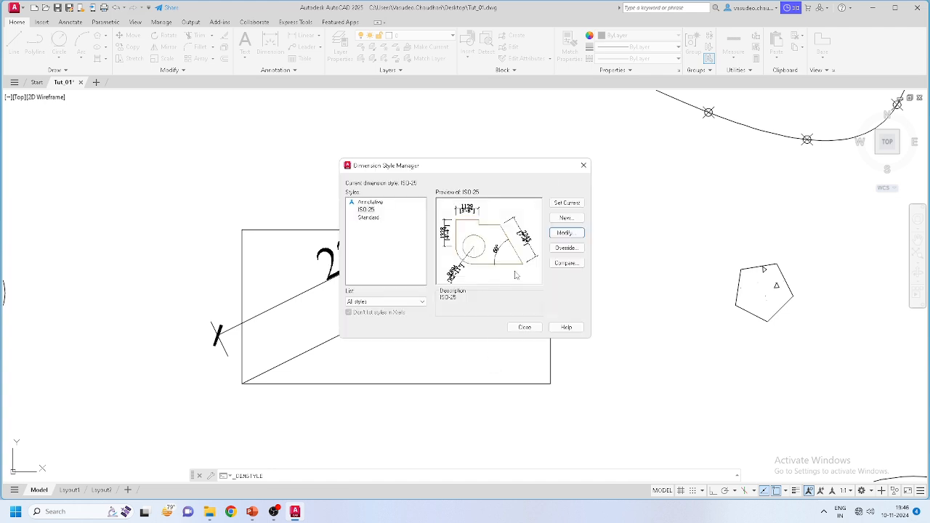
Step: Close the Dimension Style Manager to see 2236 [7'-4"] and start a Linear dimension
{"action": "left_click", "coordinate": [524, 327]}
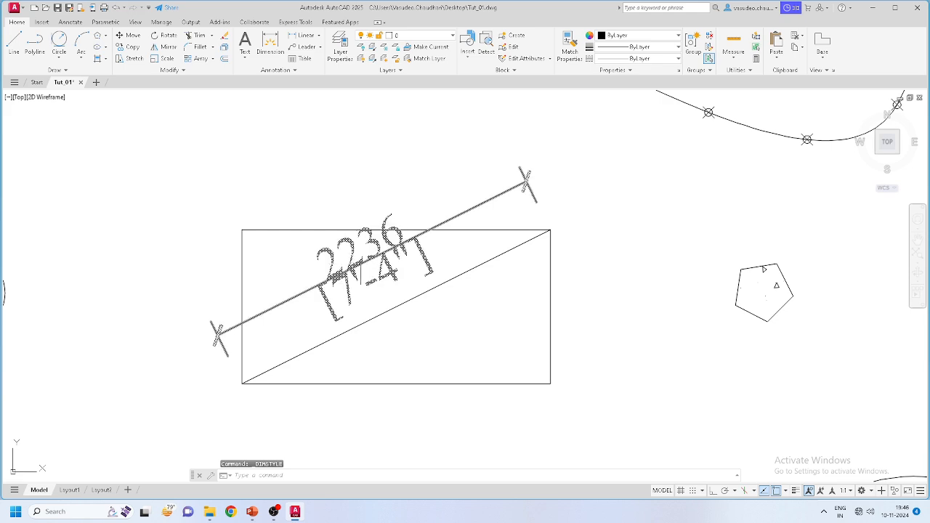
{"action": "scroll", "coordinate": [336, 300], "scroll_direction": "up", "scroll_amount": 2}
{"action": "scroll", "coordinate": [413, 242], "scroll_direction": "up", "scroll_amount": 2}
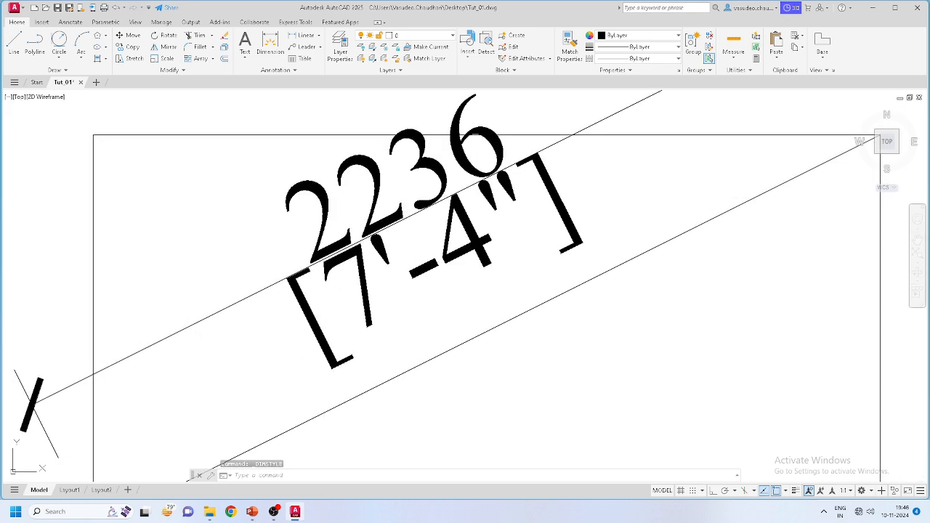
{"action": "scroll", "coordinate": [510, 236], "scroll_direction": "down", "scroll_amount": 5}
{"action": "scroll", "coordinate": [494, 236], "scroll_direction": "down", "scroll_amount": 4}
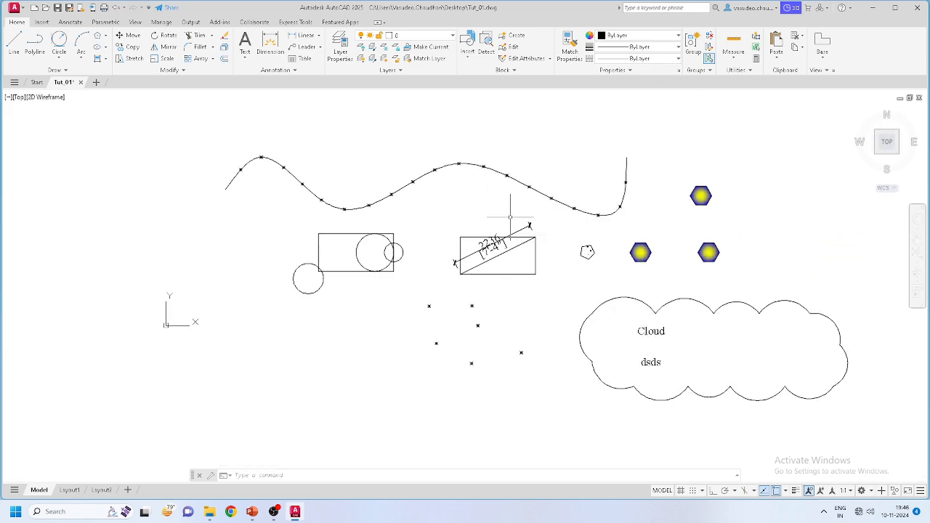
{"action": "scroll", "coordinate": [526, 192], "scroll_direction": "up", "scroll_amount": 4}
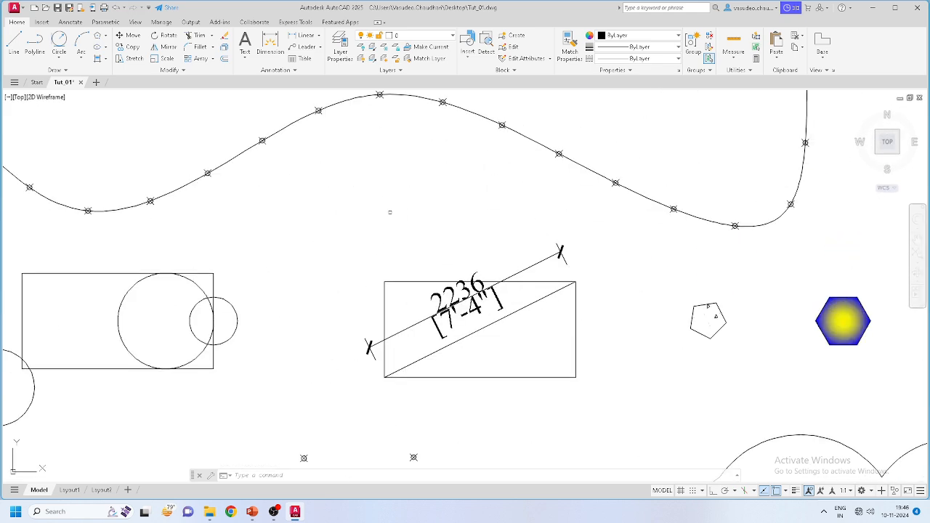
{"action": "left_click", "coordinate": [297, 73]}
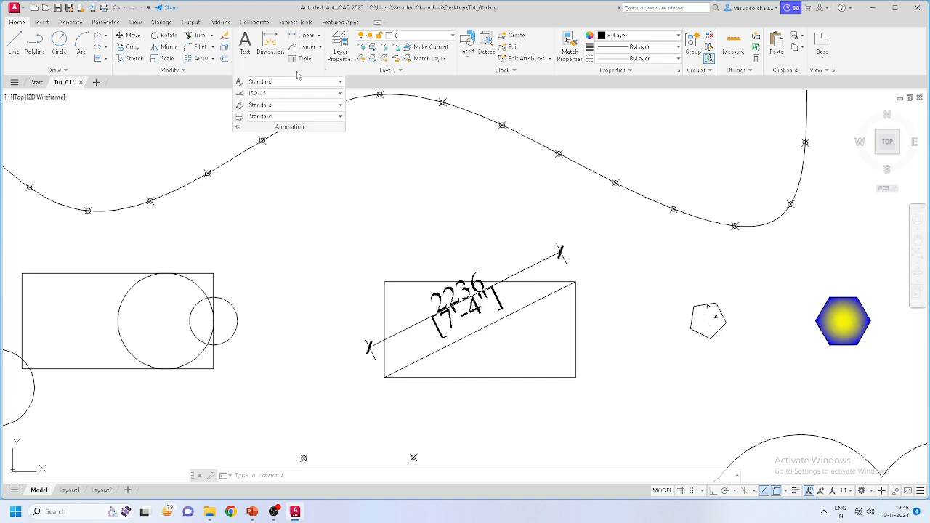
{"action": "left_click", "coordinate": [308, 36]}
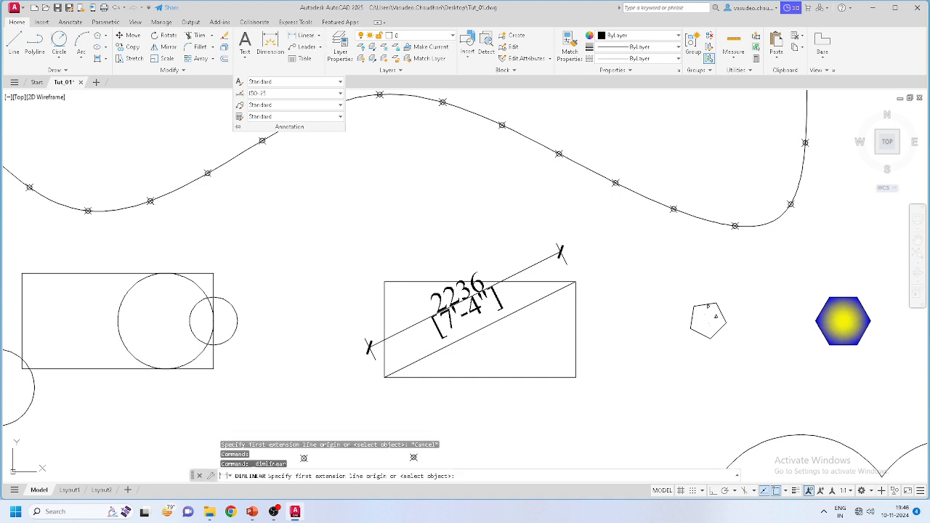
Step: Dimension the rectangle's bottom edge as 2000 [6'-7"] below it
{"action": "left_click", "coordinate": [385, 377]}
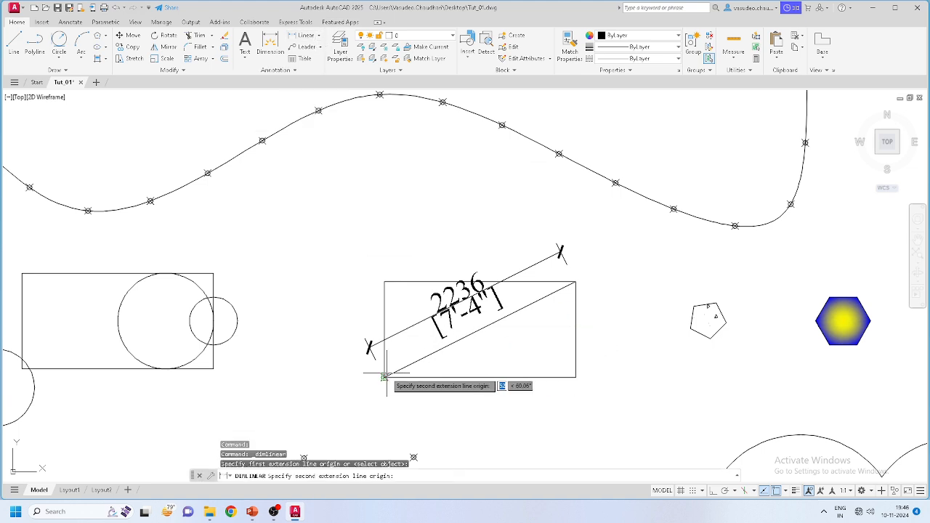
{"action": "left_click", "coordinate": [576, 282]}
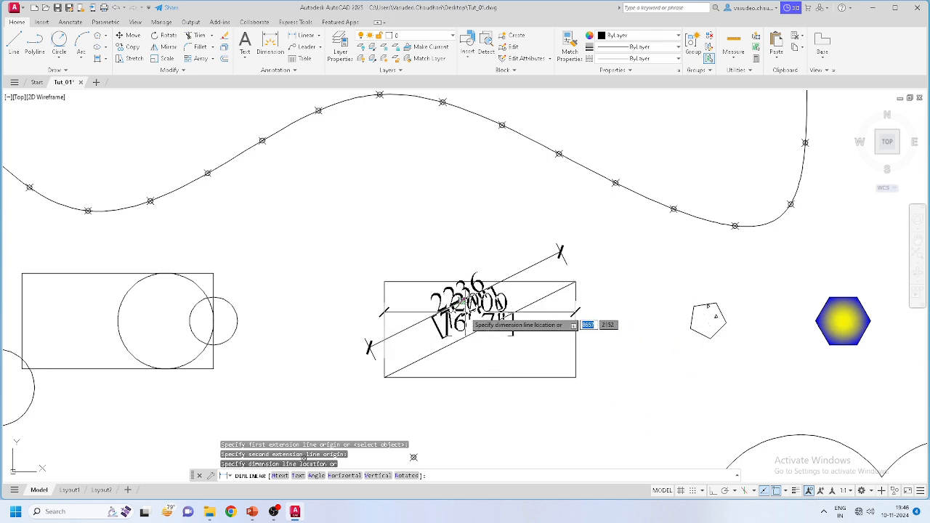
{"action": "left_click", "coordinate": [483, 402]}
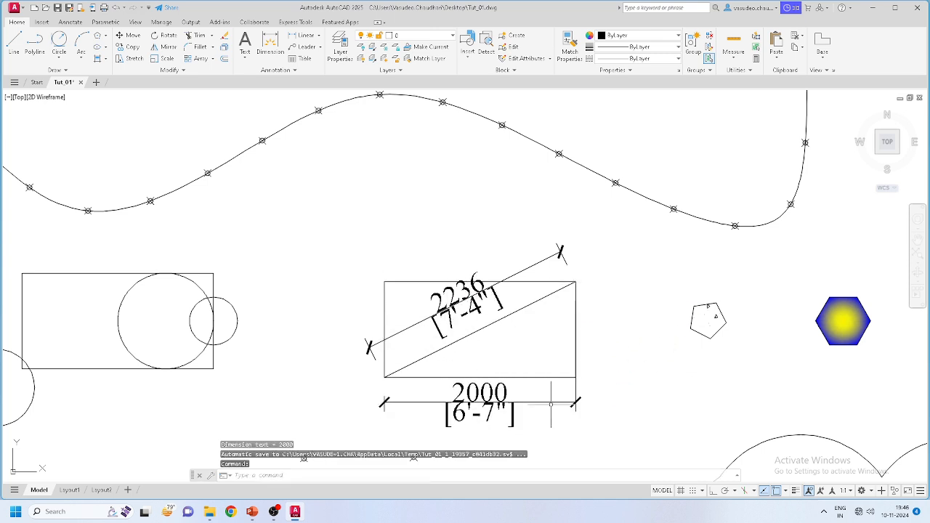
Step: Add an aligned 1000 [3'-3"] dimension along the rectangle's right side
{"action": "left_click", "coordinate": [318, 35]}
{"action": "left_click", "coordinate": [309, 73]}
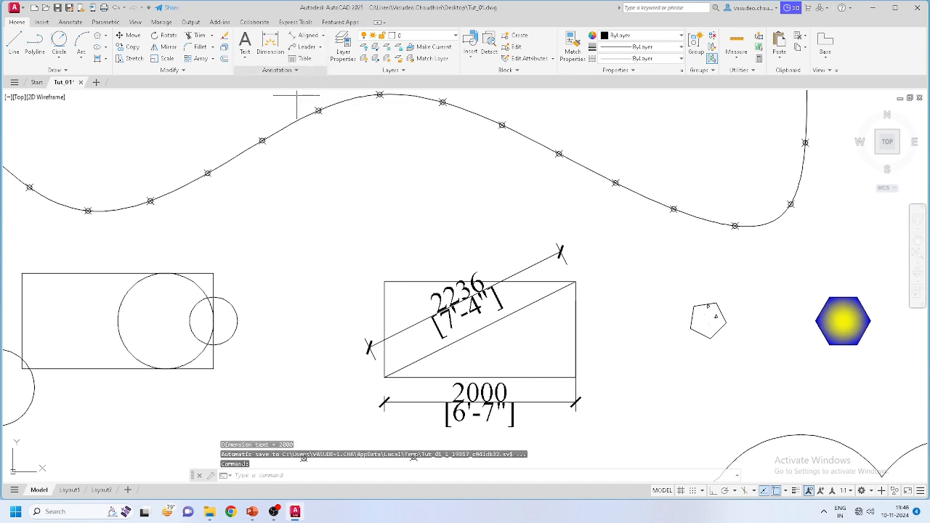
{"action": "left_click", "coordinate": [575, 378]}
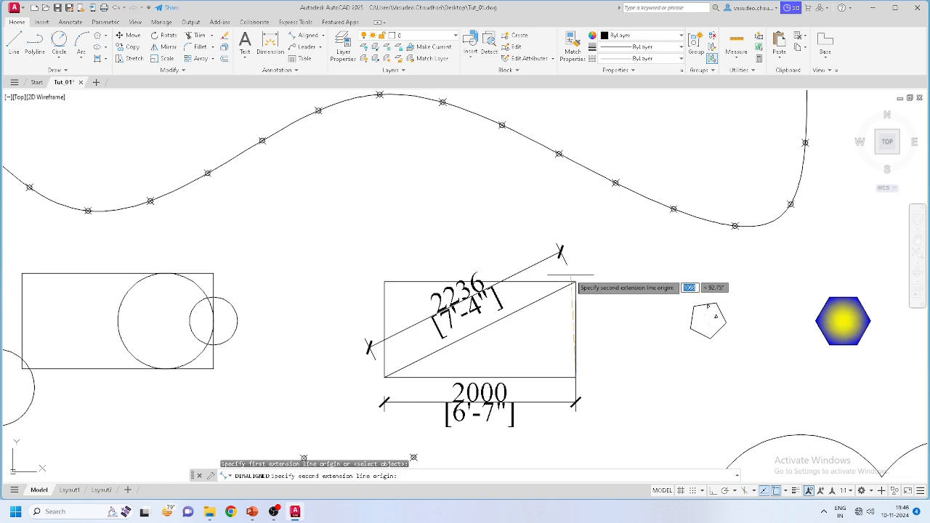
{"action": "left_click", "coordinate": [576, 282]}
{"action": "left_click", "coordinate": [609, 356]}
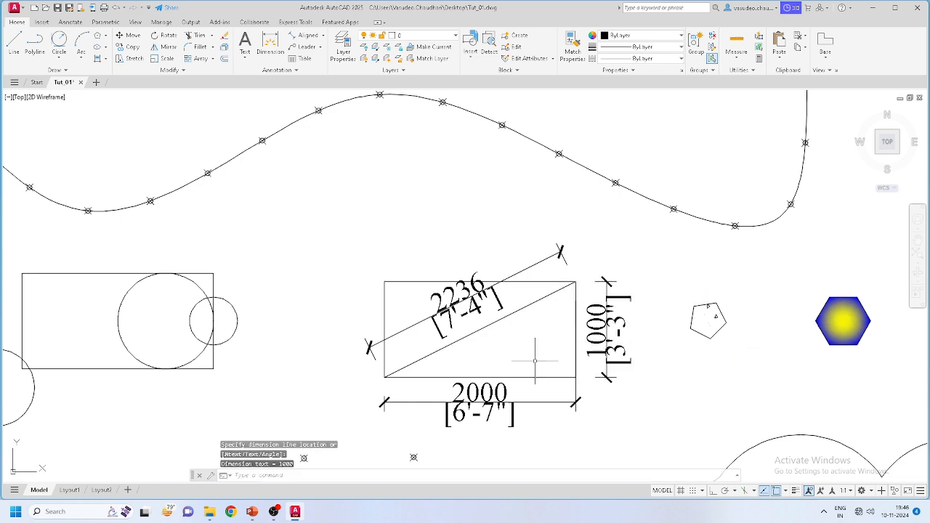
{"action": "scroll", "coordinate": [614, 316], "scroll_direction": "up", "scroll_amount": 2}
{"action": "scroll", "coordinate": [608, 319], "scroll_direction": "up", "scroll_amount": 2}
{"action": "scroll", "coordinate": [607, 320], "scroll_direction": "down", "scroll_amount": 2}
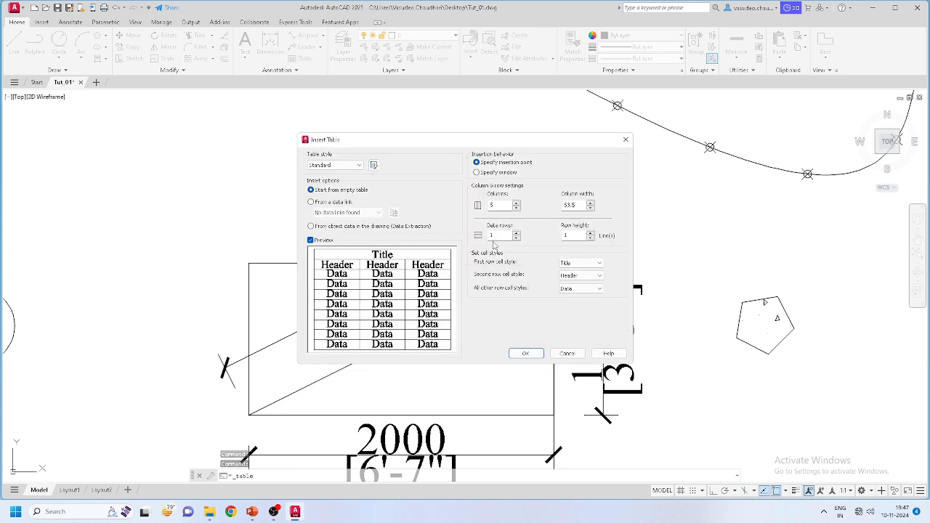
{"action": "left_click", "coordinate": [566, 354]}
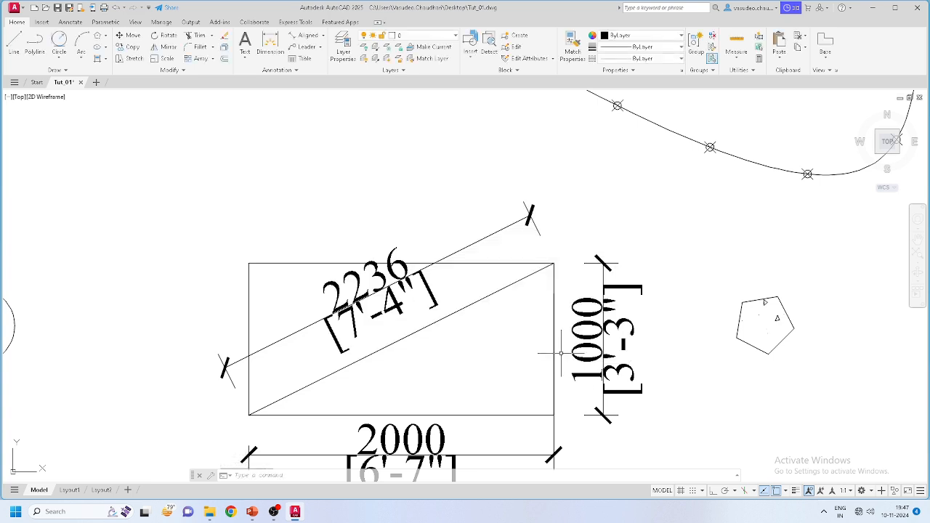
{"action": "scroll", "coordinate": [502, 254], "scroll_direction": "down", "scroll_amount": 8}
{"action": "middle_click_drag", "start_coordinate": [614, 296], "coordinate": [513, 298]}
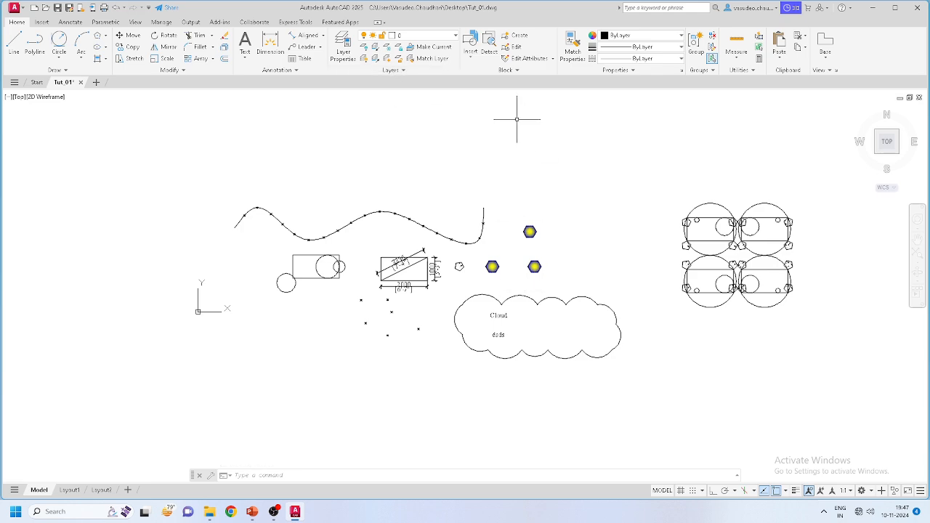
{"action": "middle_click_drag", "start_coordinate": [511, 122], "coordinate": [452, 156]}
{"action": "scroll", "coordinate": [448, 155], "scroll_direction": "down", "scroll_amount": 2}
{"action": "scroll", "coordinate": [398, 252], "scroll_direction": "up", "scroll_amount": 3}
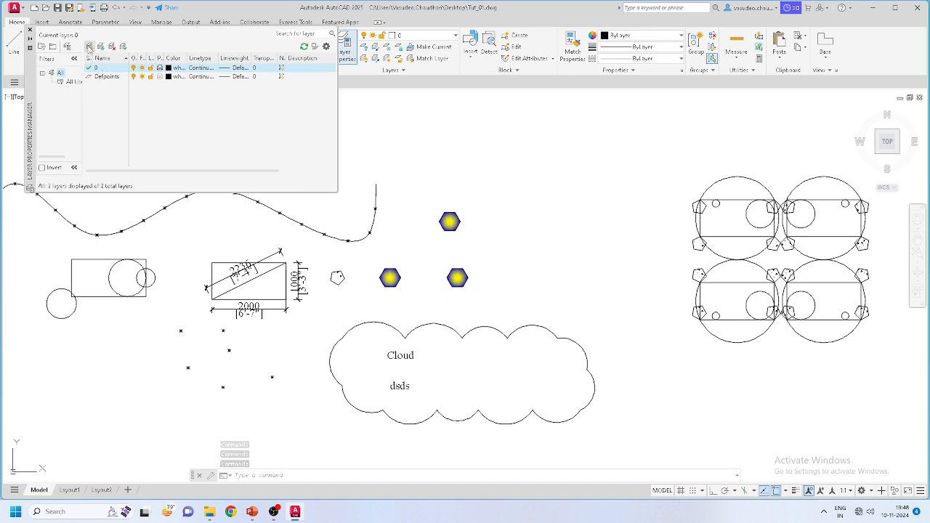
Step: Create a new layer named Wall
{"action": "right_click", "coordinate": [109, 102]}
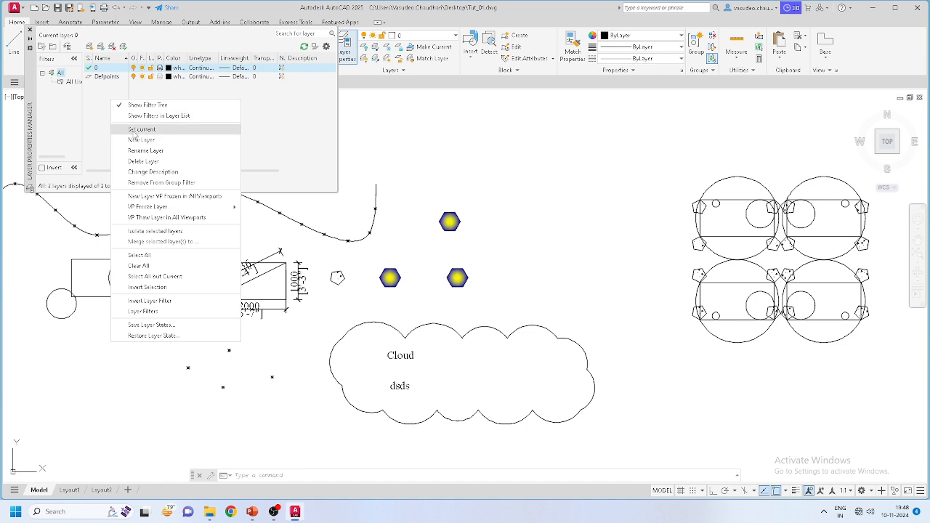
{"action": "left_click", "coordinate": [102, 113]}
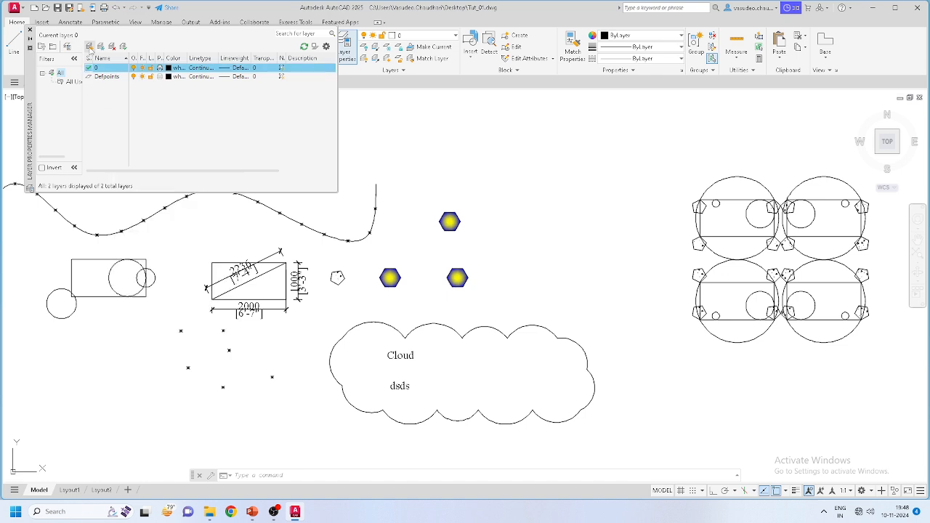
{"action": "left_click", "coordinate": [89, 48]}
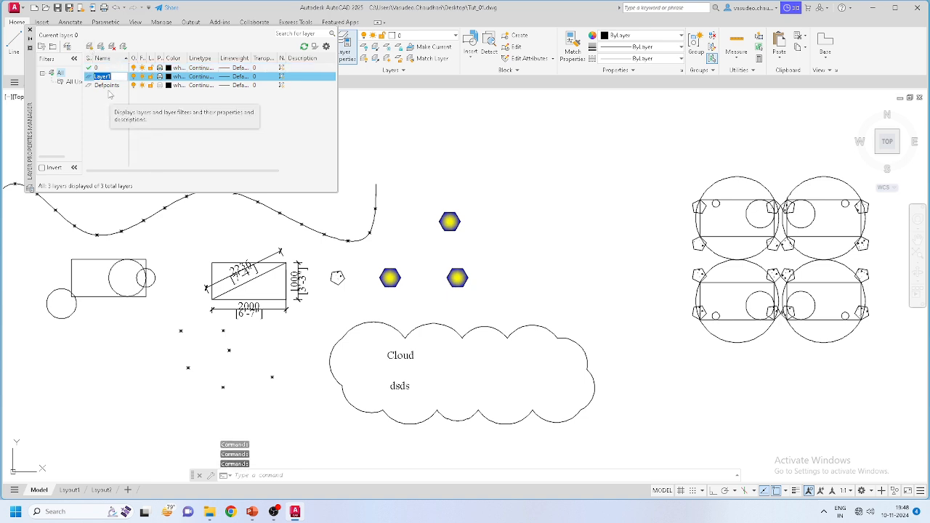
{"action": "type", "text": "wall"}
{"action": "key", "text": "BackSpace"}
{"action": "key", "text": "BackSpace"}
{"action": "key", "text": "BackSpace"}
{"action": "key", "text": "BackSpace"}
{"action": "type", "text": "Wa"}
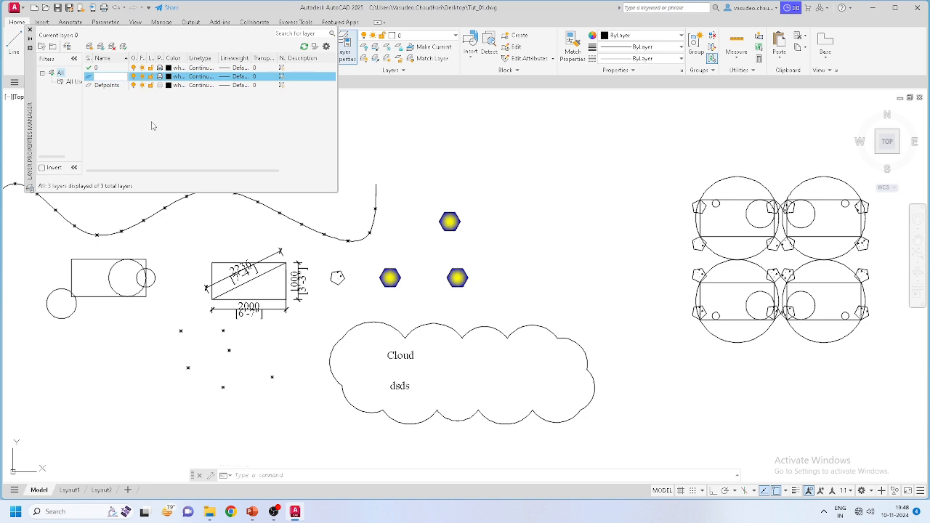
{"action": "left_click", "coordinate": [152, 122]}
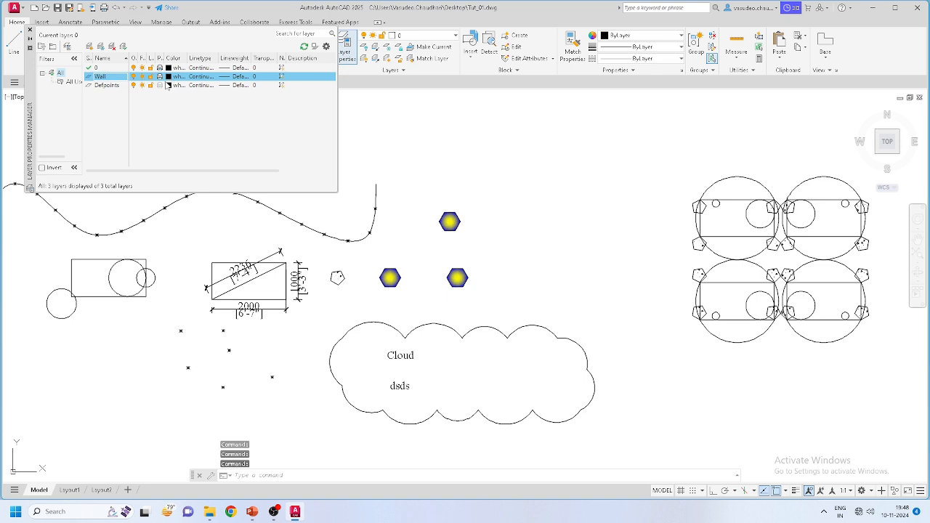
Step: Give the Wall layer a 0.30 mm lineweight
{"action": "left_click_drag", "start_coordinate": [186, 58], "coordinate": [194, 58]}
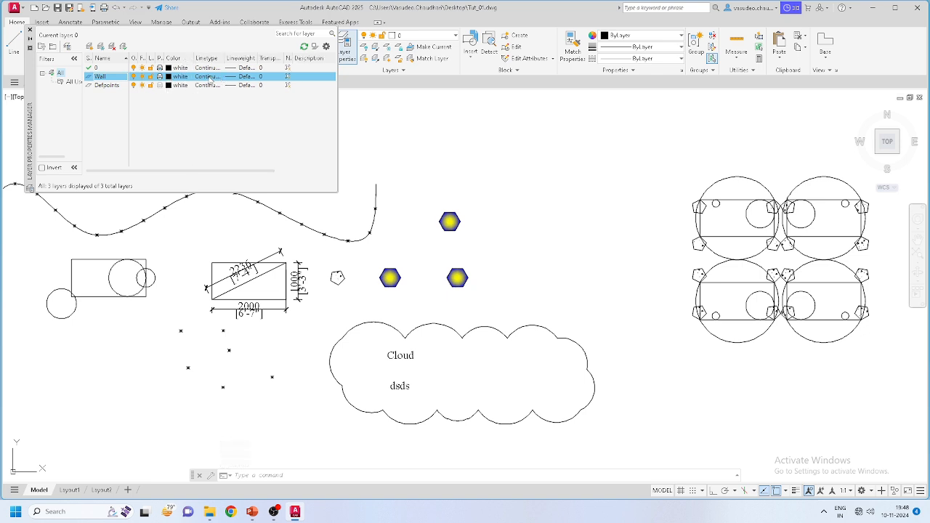
{"action": "left_click_drag", "start_coordinate": [226, 58], "coordinate": [233, 58]}
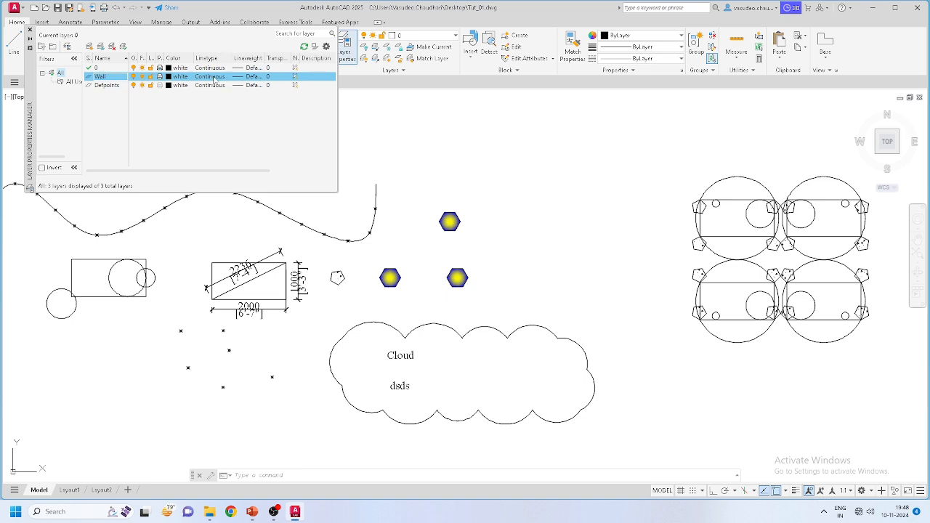
{"action": "left_click", "coordinate": [250, 80]}
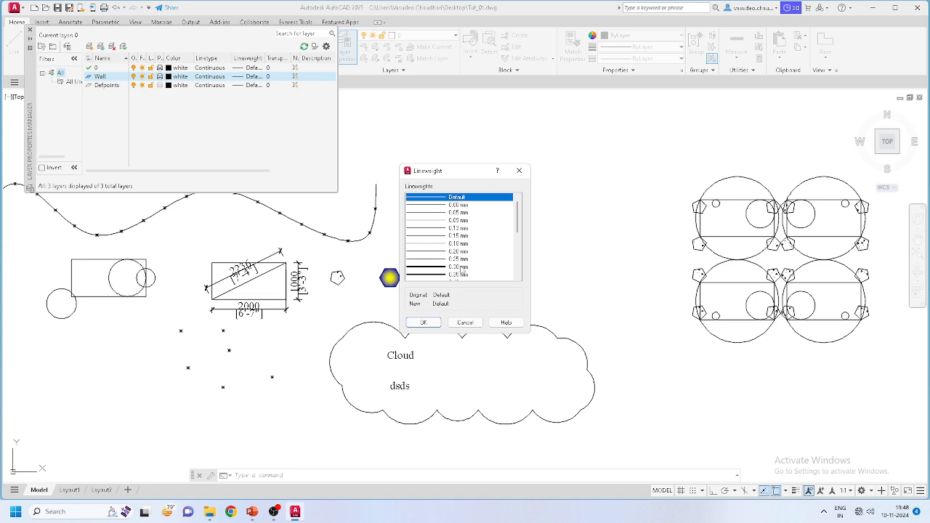
{"action": "left_click", "coordinate": [462, 267]}
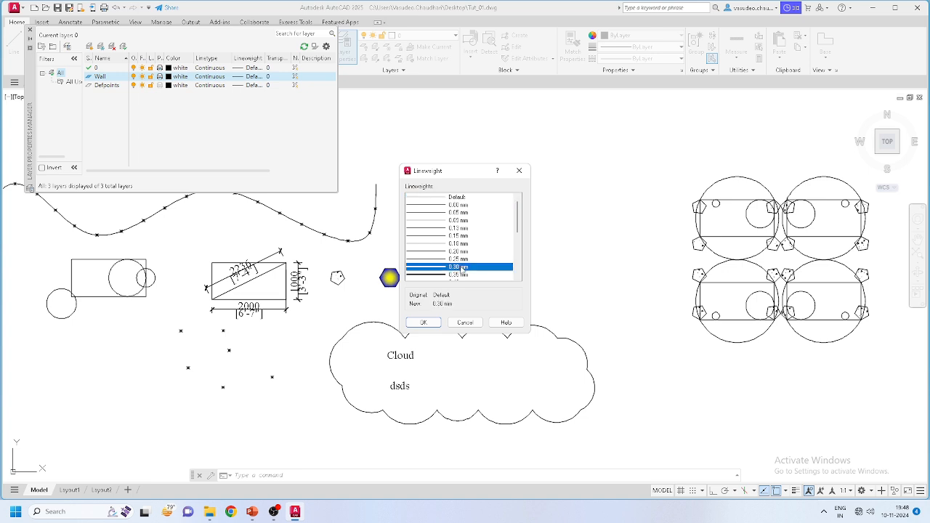
{"action": "left_click", "coordinate": [424, 323]}
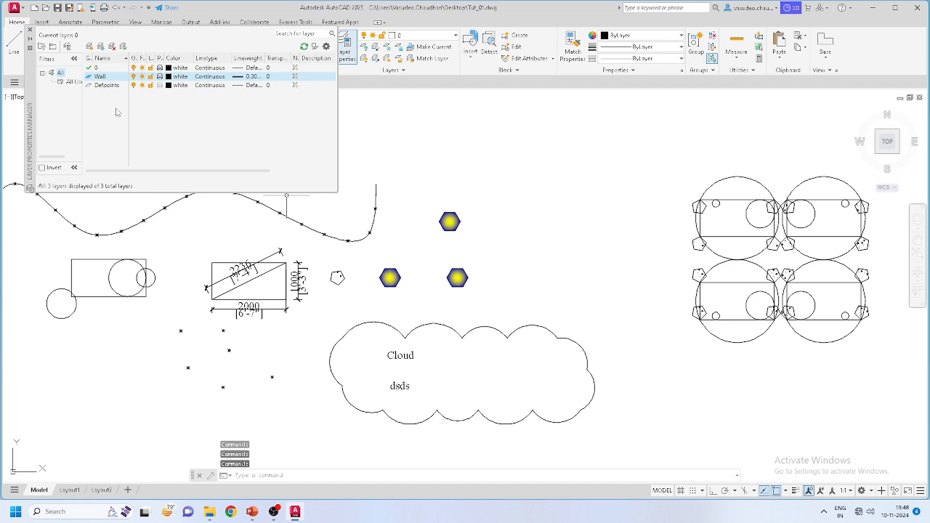
Step: Add a new layer named Column
{"action": "left_click", "coordinate": [89, 45]}
{"action": "type", "text": "Column"}
{"action": "key", "text": "Return"}
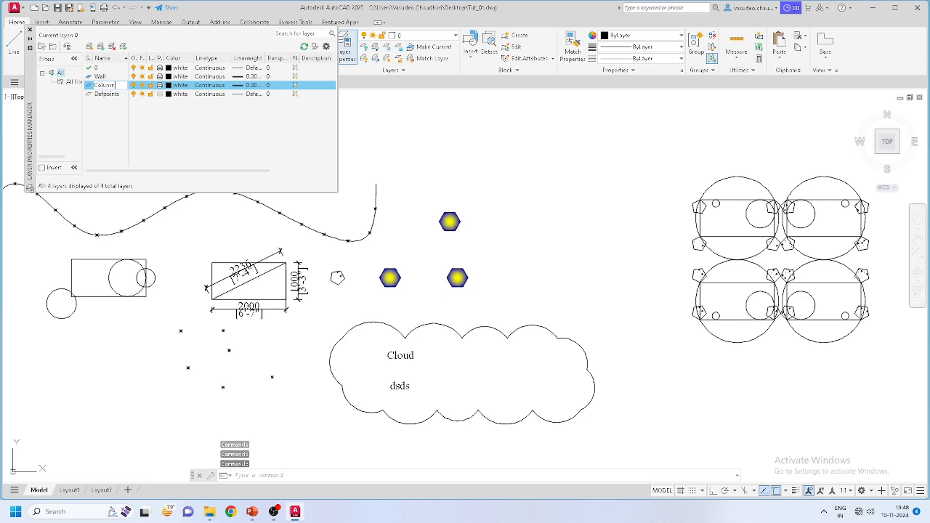
Step: Set the Column layer to Default lineweight and red colour
{"action": "left_click", "coordinate": [243, 85]}
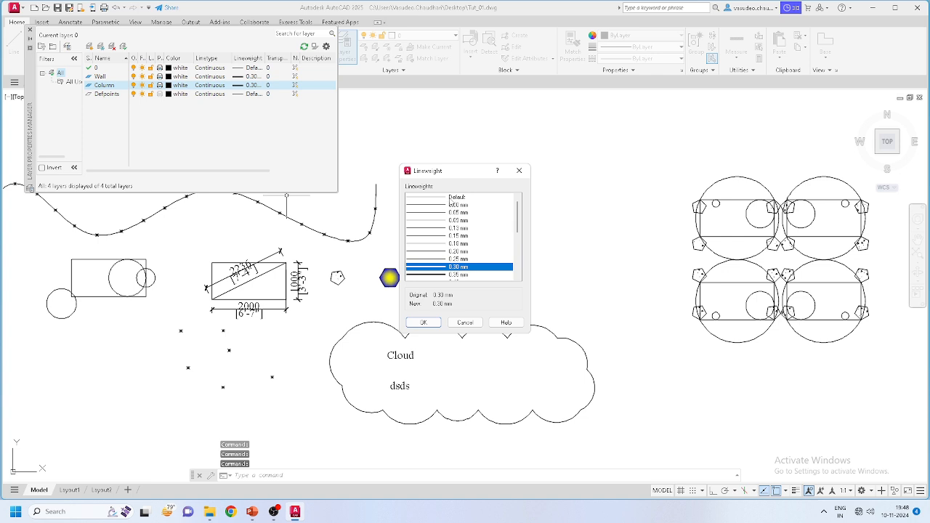
{"action": "left_click", "coordinate": [451, 197]}
{"action": "left_click", "coordinate": [423, 322]}
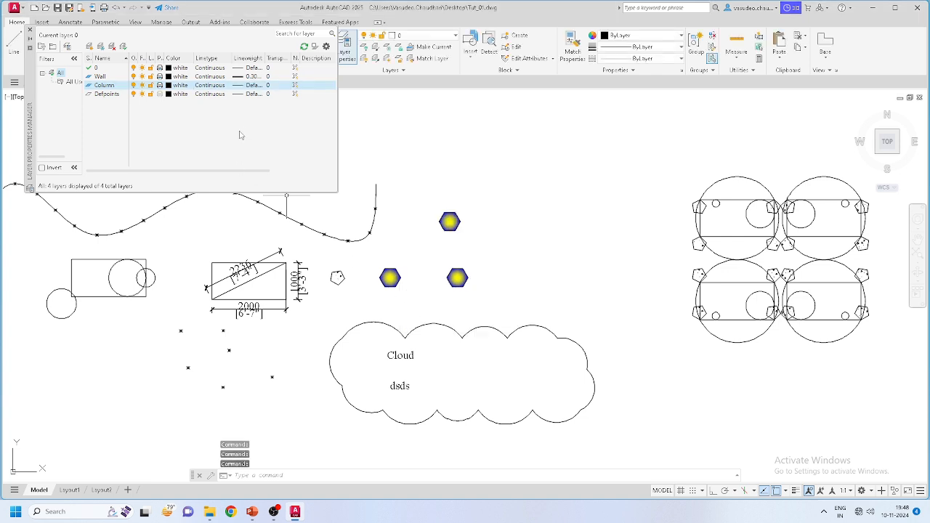
{"action": "left_click", "coordinate": [170, 85]}
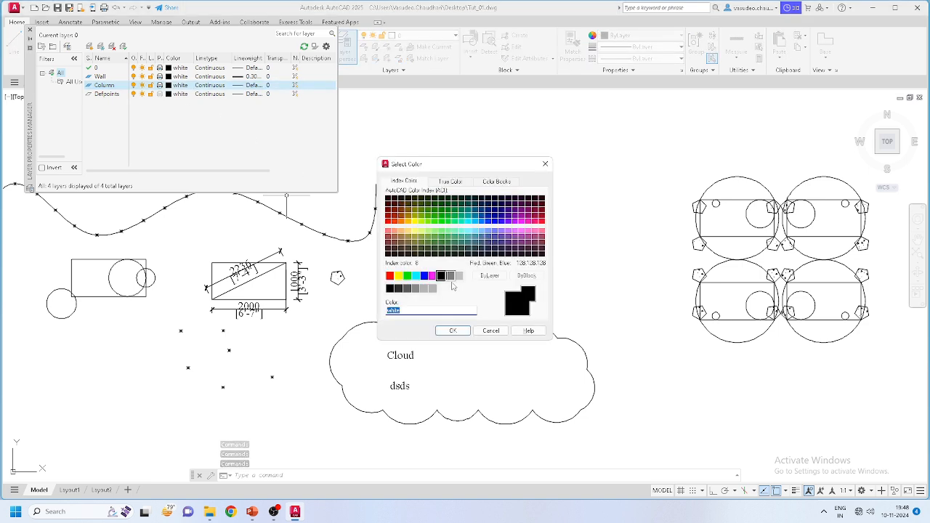
{"action": "left_click", "coordinate": [390, 276]}
{"action": "left_click", "coordinate": [452, 330]}
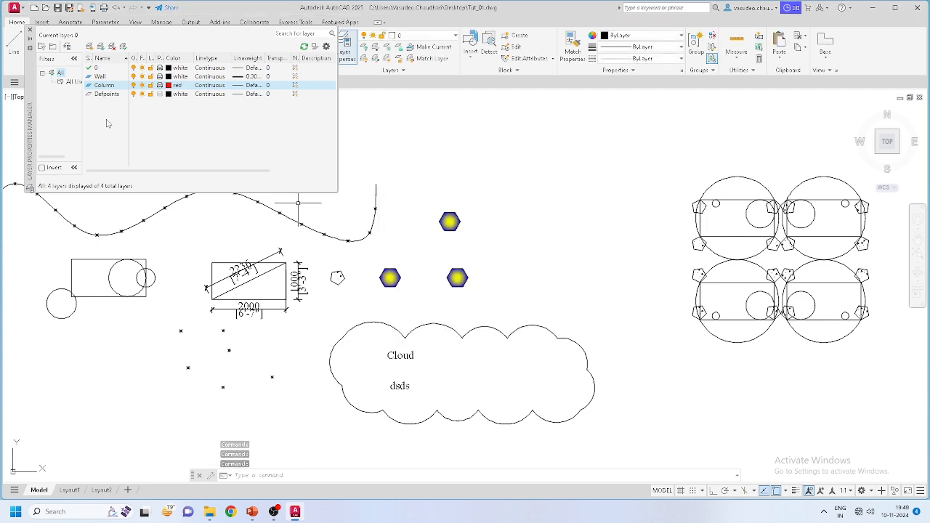
Step: Add a new layer named Dim coloured blue
{"action": "left_click", "coordinate": [90, 46]}
{"action": "type", "text": "cDim"}
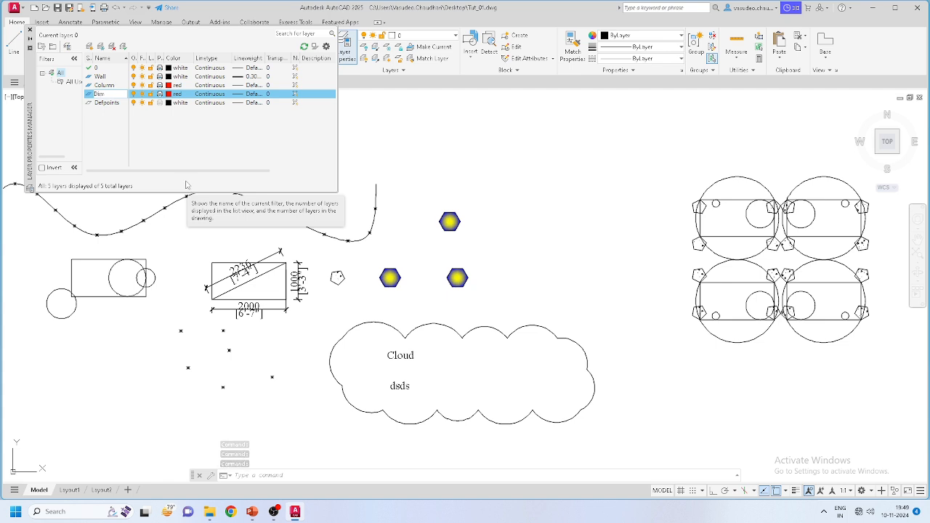
{"action": "key", "text": "Return"}
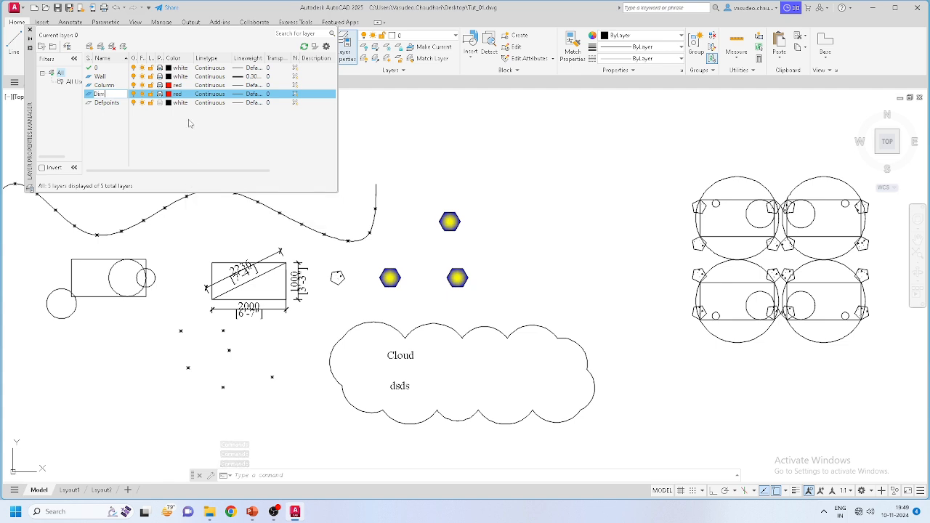
{"action": "left_click", "coordinate": [169, 94]}
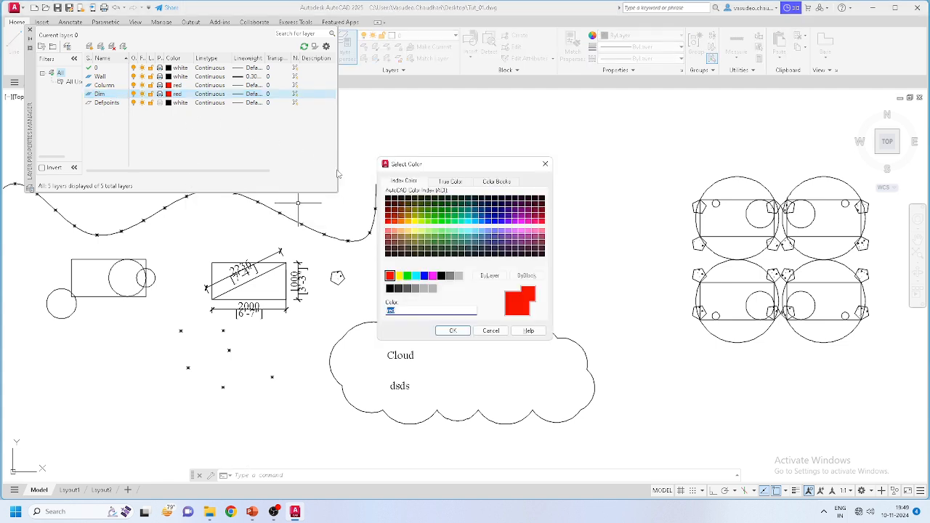
{"action": "left_click", "coordinate": [426, 278]}
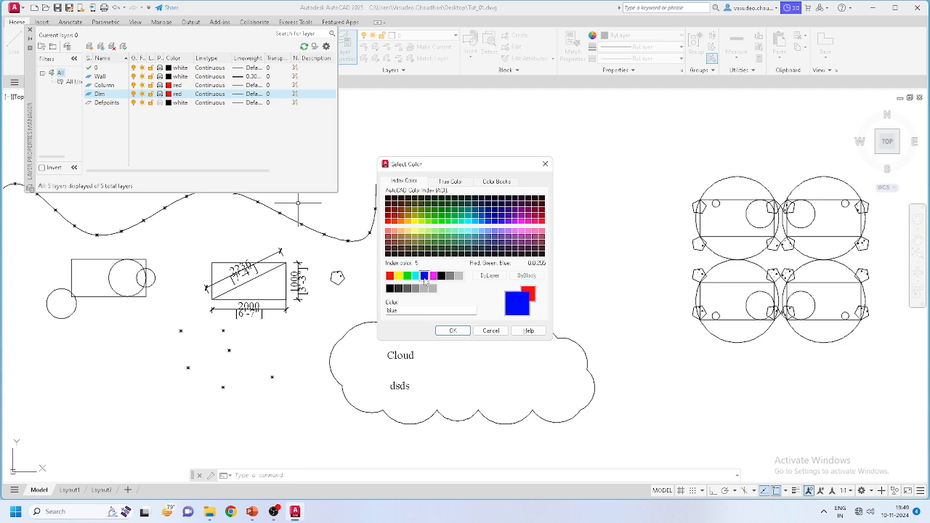
{"action": "left_click", "coordinate": [453, 331]}
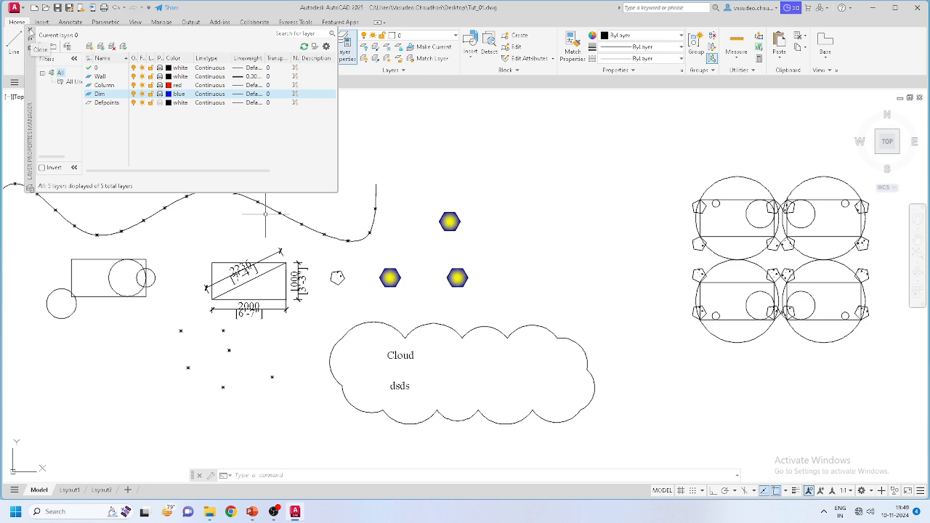
Step: Add a Hatch layer with colour 251 and close the Layer Properties Manager
{"action": "left_click", "coordinate": [89, 46]}
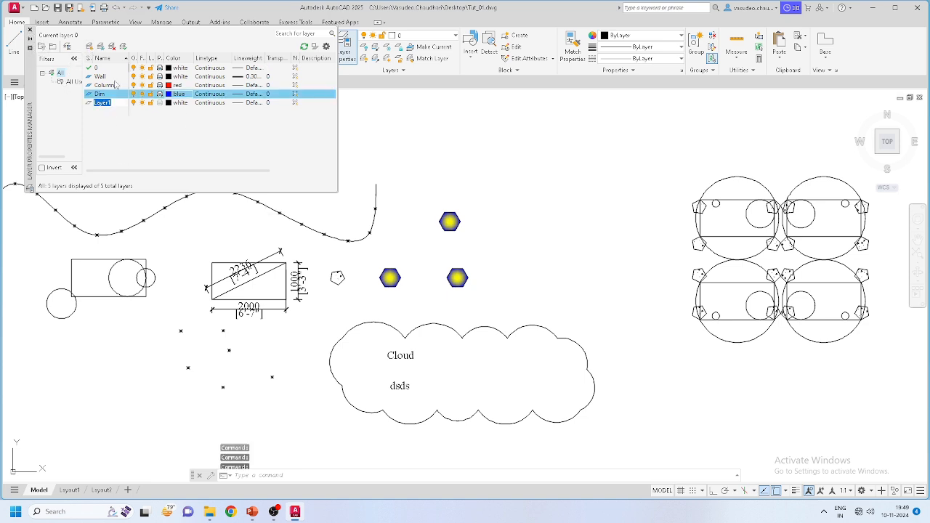
{"action": "type", "text": "Iat"}
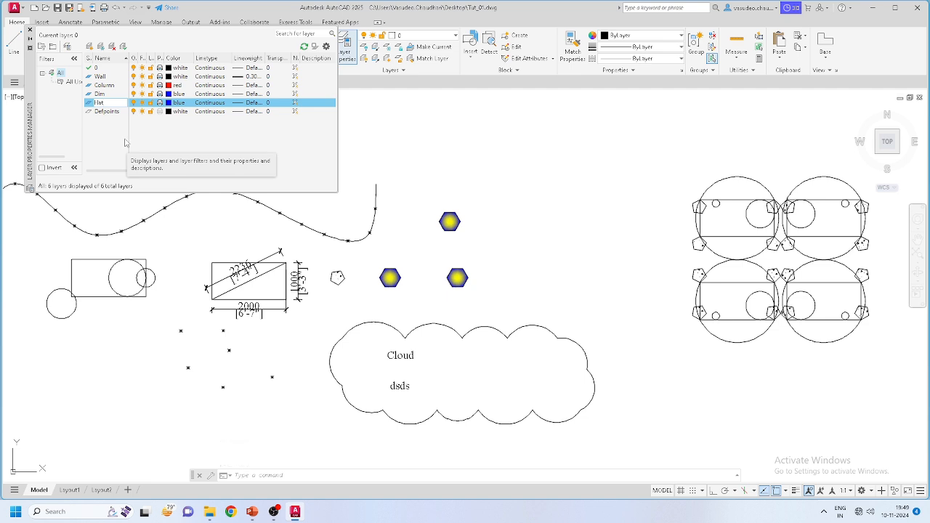
{"action": "key", "text": "Return"}
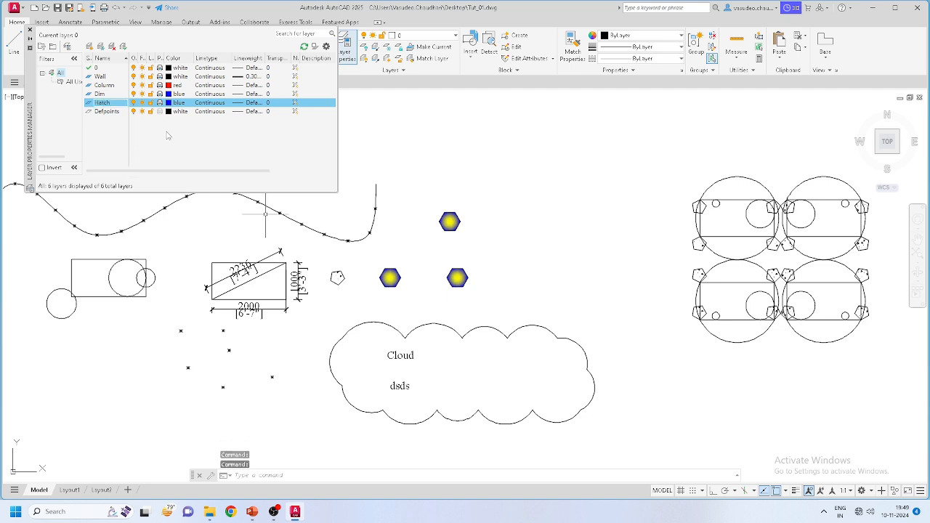
{"action": "left_click", "coordinate": [172, 106]}
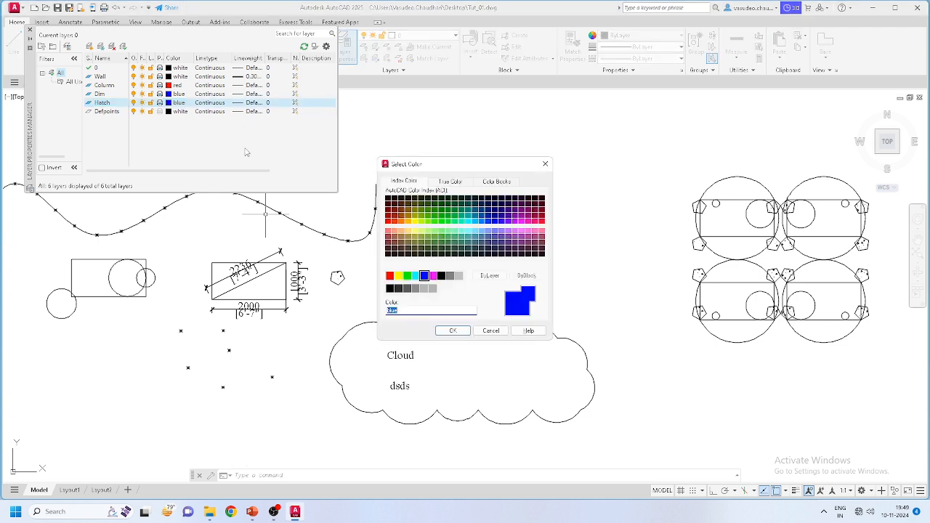
{"action": "left_click", "coordinate": [398, 290]}
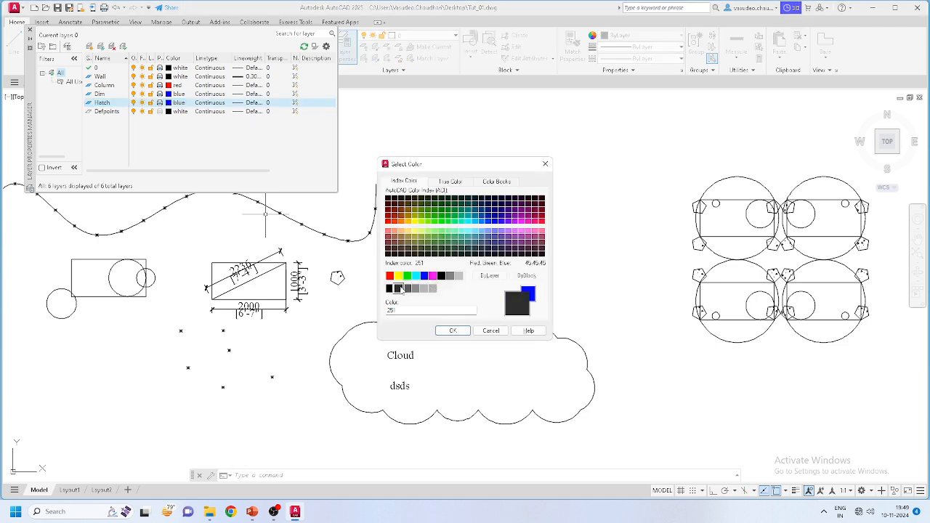
{"action": "left_click", "coordinate": [451, 331]}
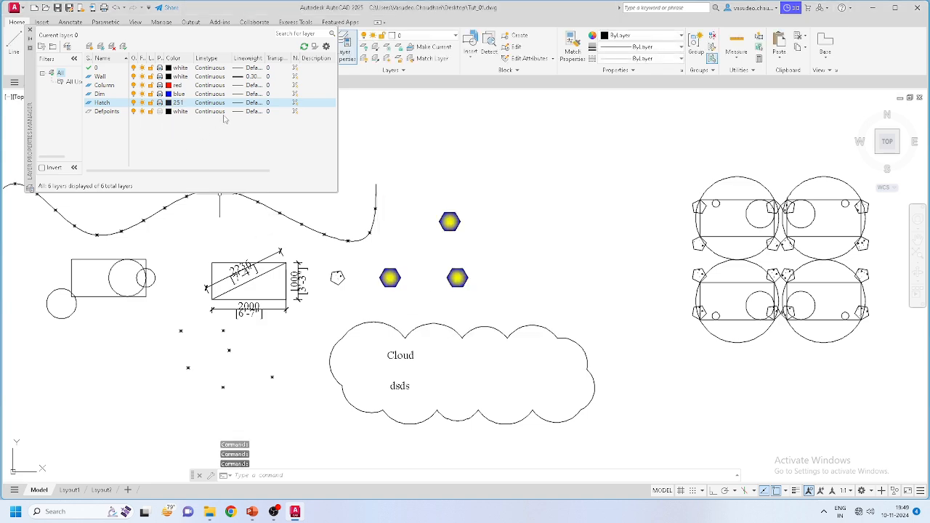
{"action": "left_click", "coordinate": [30, 29]}
{"action": "scroll", "coordinate": [348, 251], "scroll_direction": "down", "scroll_amount": 6}
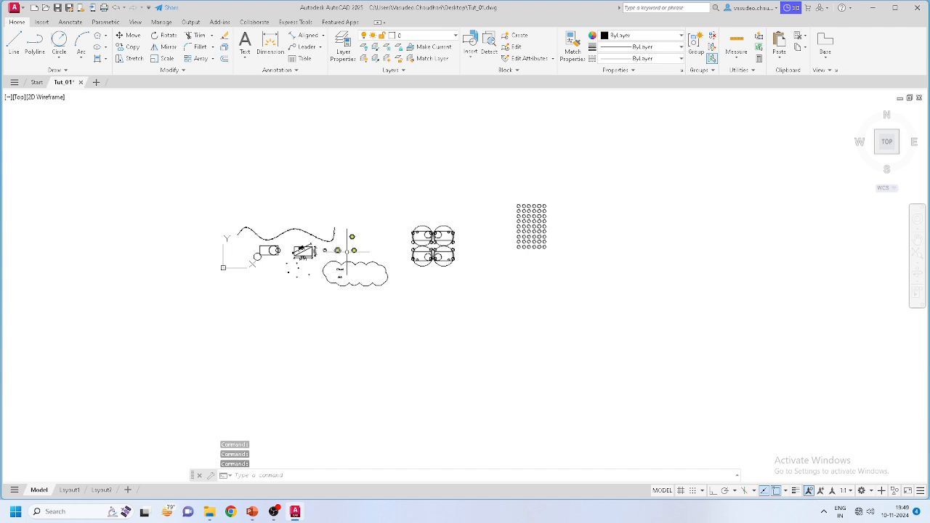
Step: Erase all 160 existing objects with a crossing selection, leaving the drawing empty
{"action": "left_click", "coordinate": [633, 324]}
{"action": "left_click", "coordinate": [170, 135]}
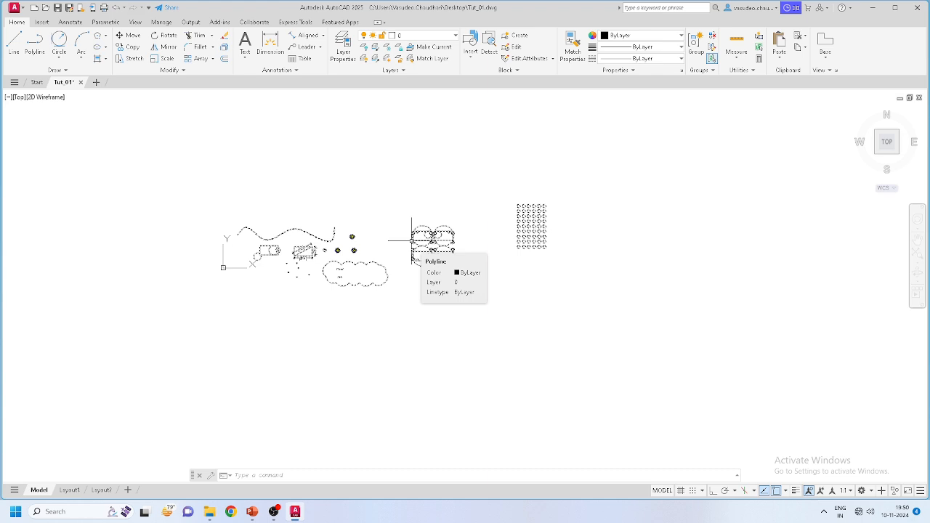
{"action": "key", "text": "Delete"}
{"action": "scroll", "coordinate": [422, 218], "scroll_direction": "up", "scroll_amount": 2}
{"action": "scroll", "coordinate": [393, 268], "scroll_direction": "down", "scroll_amount": 3}
{"action": "scroll", "coordinate": [374, 197], "scroll_direction": "up", "scroll_amount": 3}
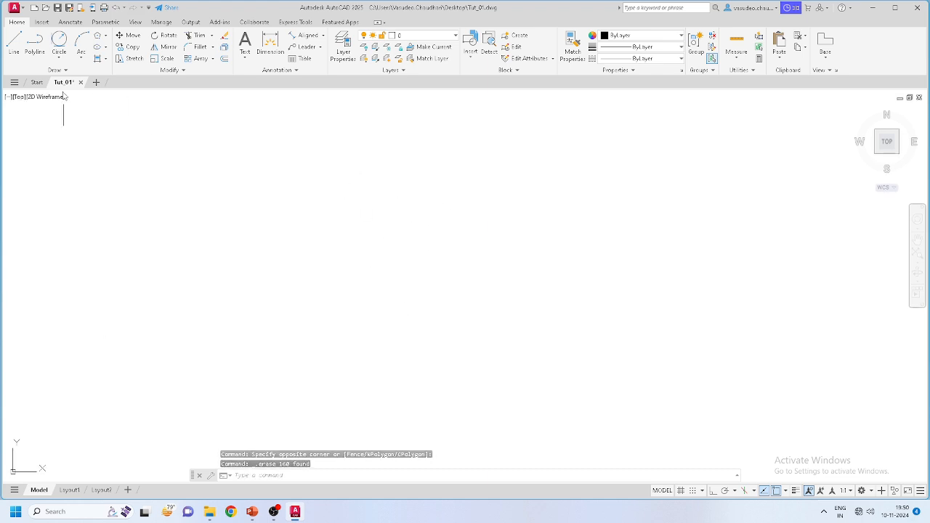
{"action": "left_click", "coordinate": [13, 43]}
Step: With Ortho on, pick a start corner and draw the 3000-unit horizontal edge
{"action": "scroll", "coordinate": [291, 320], "scroll_direction": "down", "scroll_amount": 4}
{"action": "scroll", "coordinate": [313, 285], "scroll_direction": "up", "scroll_amount": 4}
{"action": "scroll", "coordinate": [309, 280], "scroll_direction": "down", "scroll_amount": 3}
{"action": "scroll", "coordinate": [300, 276], "scroll_direction": "up", "scroll_amount": 3}
{"action": "scroll", "coordinate": [276, 320], "scroll_direction": "down", "scroll_amount": 3}
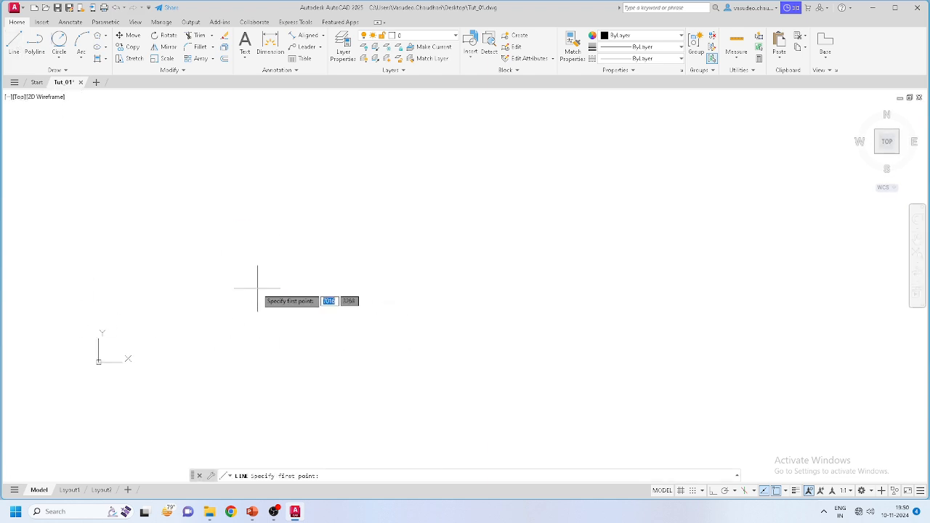
{"action": "left_click", "coordinate": [252, 309]}
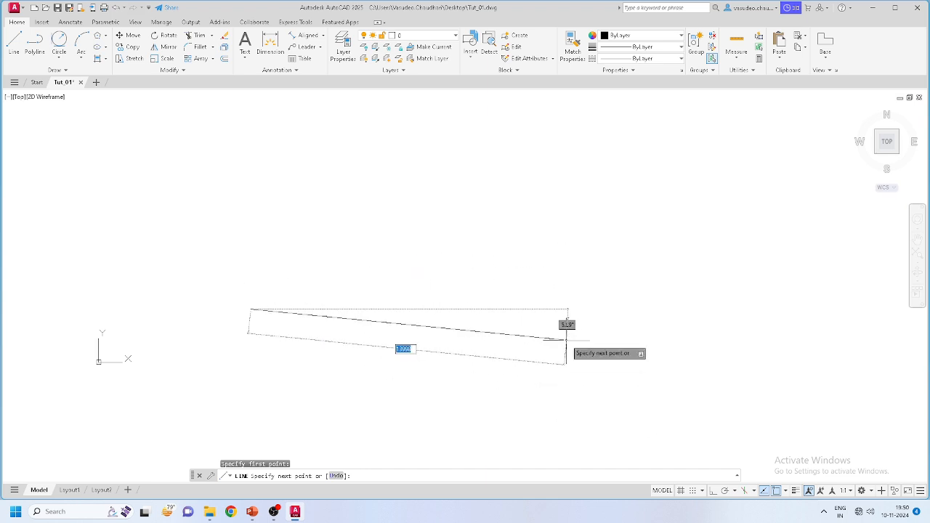
{"action": "left_click", "coordinate": [713, 491]}
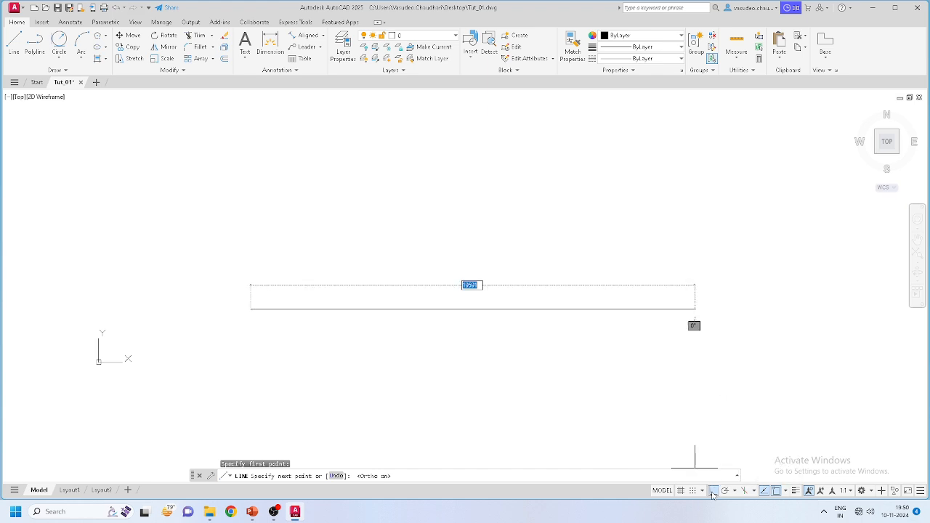
{"action": "scroll", "coordinate": [505, 337], "scroll_direction": "up", "scroll_amount": 4}
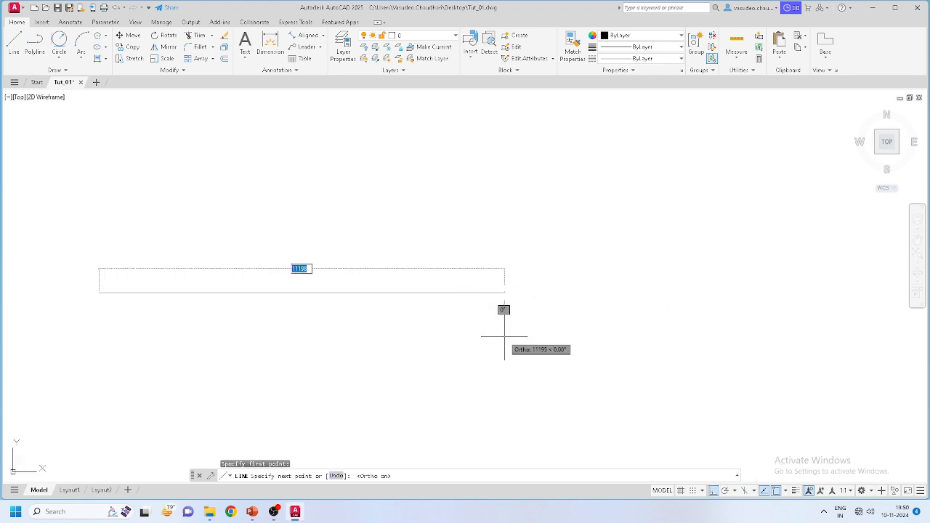
{"action": "scroll", "coordinate": [505, 338], "scroll_direction": "down", "scroll_amount": 2}
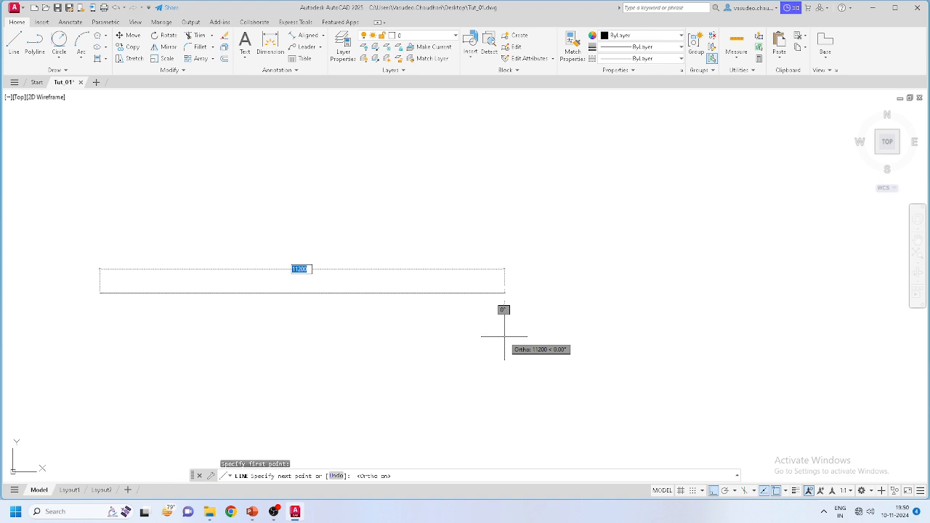
{"action": "type", "text": "3000"}
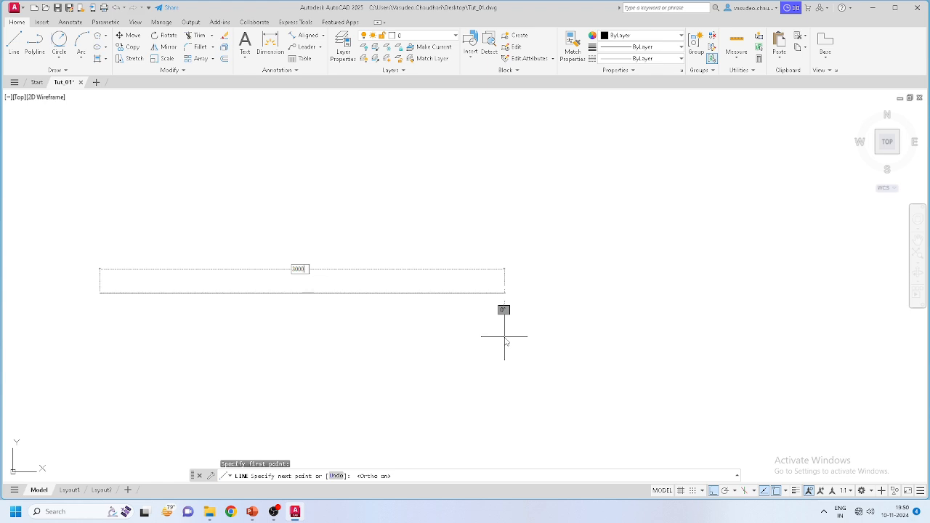
{"action": "key", "text": "Return"}
Step: Draw the 5000-unit vertical side and the 3000 return, closing the outline at the start corner
{"action": "scroll", "coordinate": [505, 334], "scroll_direction": "down", "scroll_amount": 5}
{"action": "scroll", "coordinate": [411, 326], "scroll_direction": "up", "scroll_amount": 4}
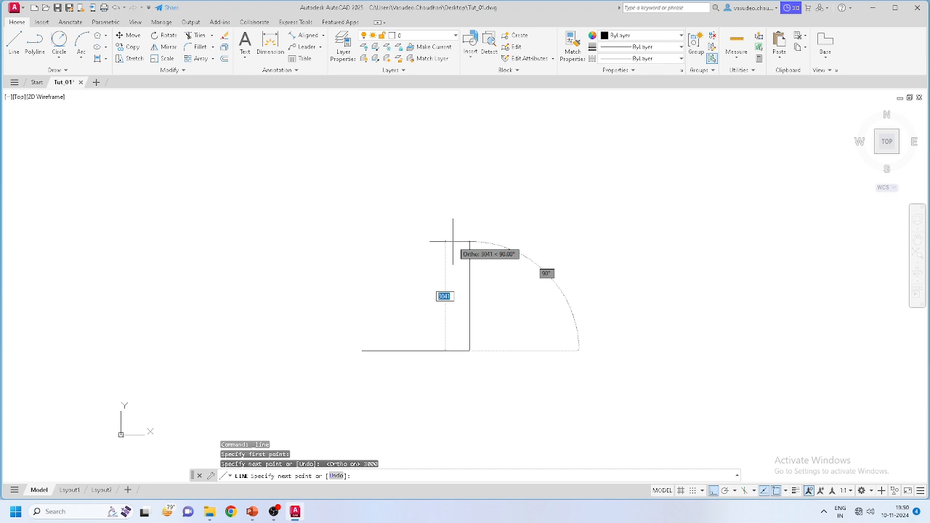
{"action": "type", "text": "5000"}
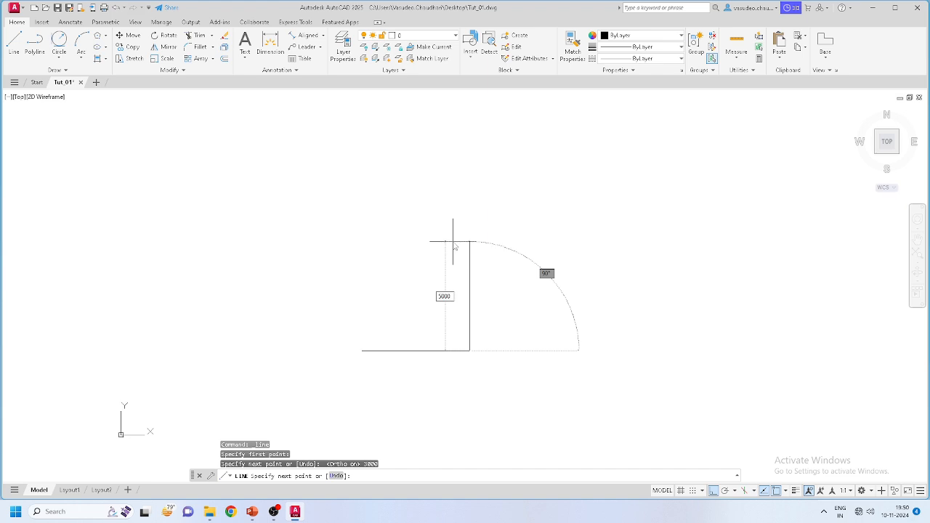
{"action": "key", "text": "Return"}
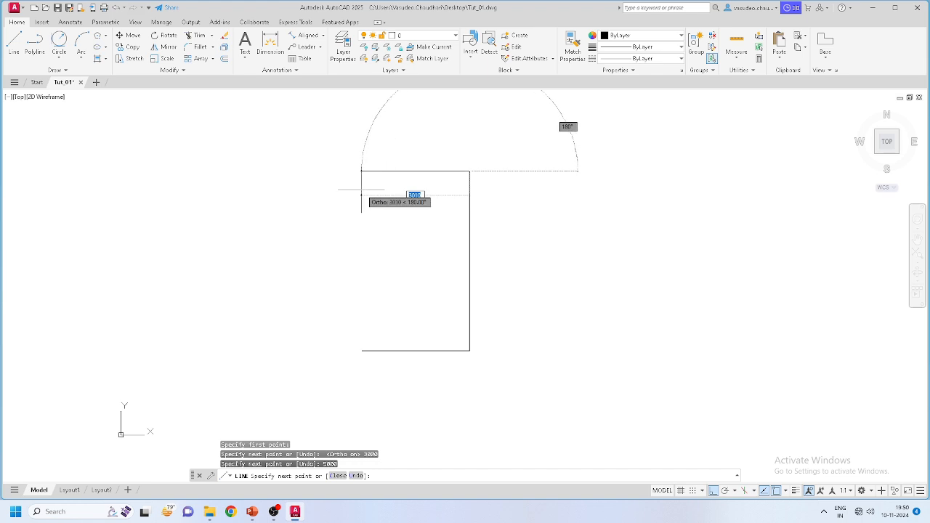
{"action": "type", "text": "3000"}
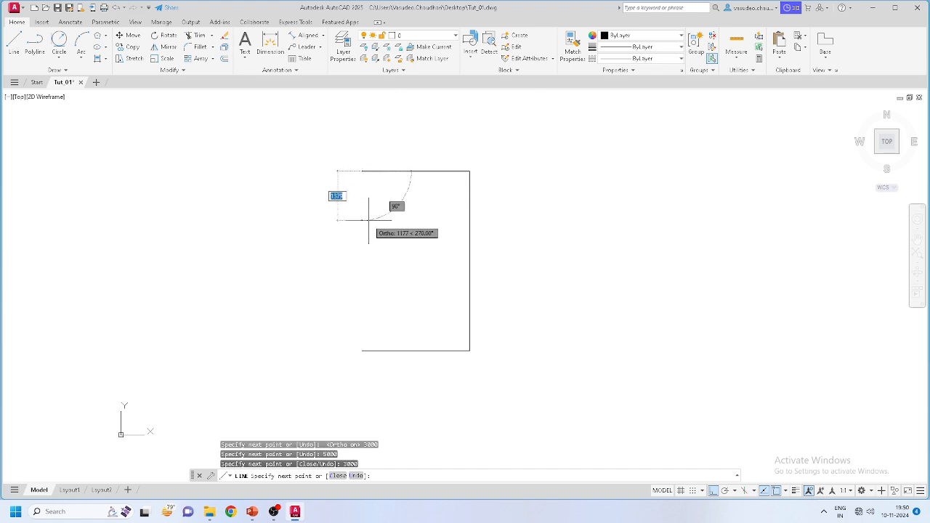
{"action": "left_click", "coordinate": [363, 350]}
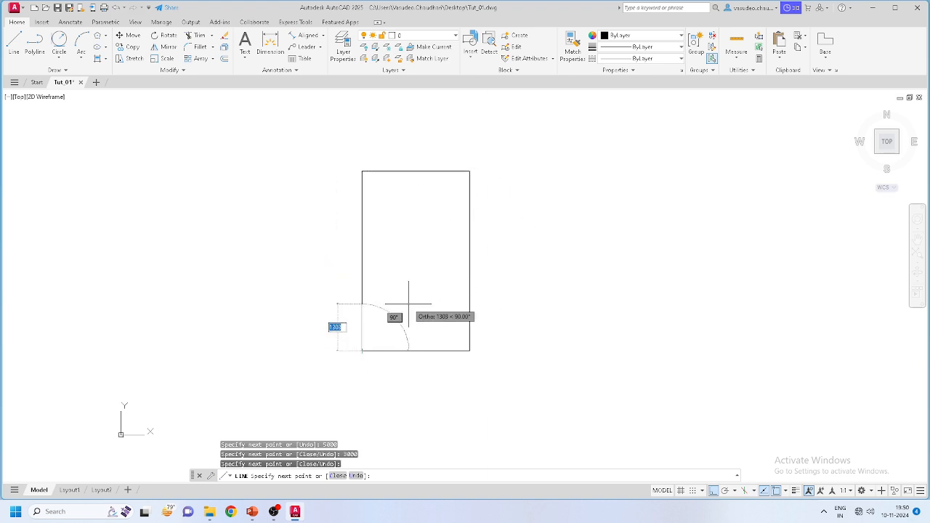
{"action": "key", "text": "Escape"}
{"action": "scroll", "coordinate": [434, 168], "scroll_direction": "up", "scroll_amount": 2}
{"action": "scroll", "coordinate": [422, 199], "scroll_direction": "down", "scroll_amount": 4}
{"action": "scroll", "coordinate": [370, 247], "scroll_direction": "up", "scroll_amount": 4}
{"action": "scroll", "coordinate": [475, 211], "scroll_direction": "down", "scroll_amount": 4}
{"action": "mouse_move", "coordinate": [476, 201]}
{"action": "middle_mouse_down"}
{"action": "mouse_move", "coordinate": [396, 224]}
{"action": "mouse_move", "coordinate": [368, 210]}
{"action": "middle_mouse_up"}
{"action": "scroll", "coordinate": [438, 197], "scroll_direction": "up", "scroll_amount": 5}
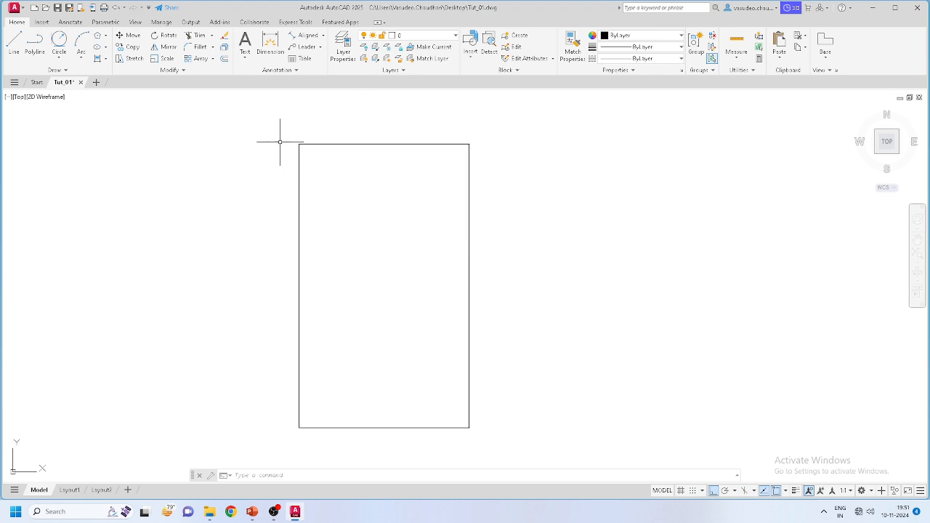
Step: Offset the rectangle's right and bottom edges 230 units outward
{"action": "left_click", "coordinate": [225, 60]}
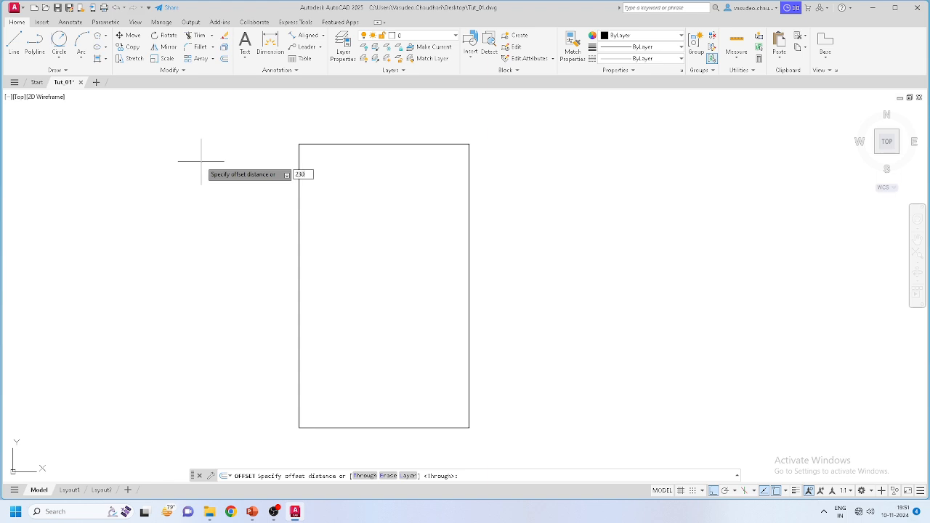
{"action": "key", "text": "Return"}
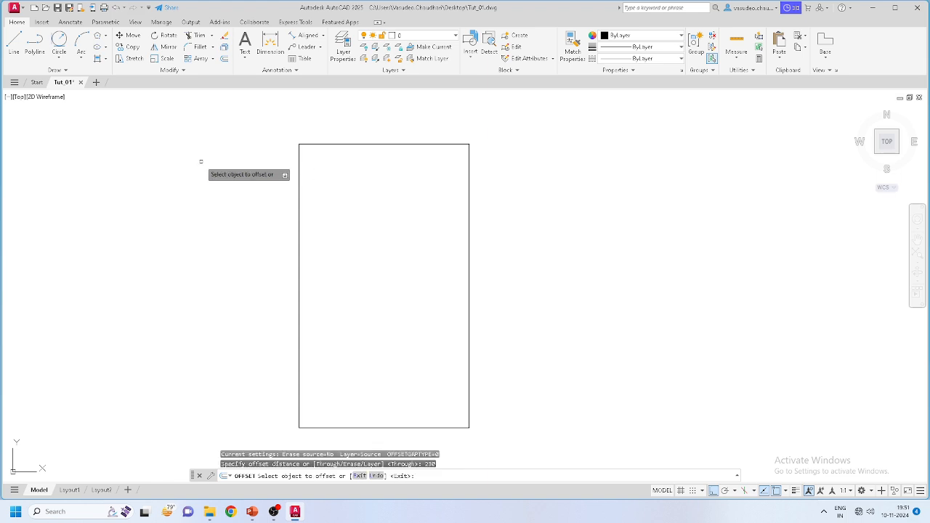
{"action": "left_click", "coordinate": [469, 243]}
{"action": "left_click", "coordinate": [515, 241]}
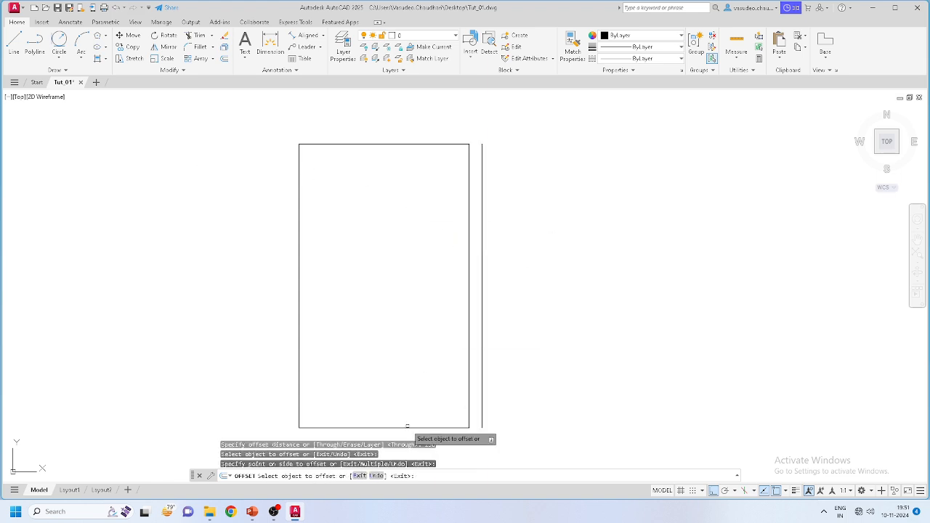
{"action": "left_click", "coordinate": [413, 428]}
{"action": "left_click", "coordinate": [416, 439]}
Step: Offset the left and top edges 230 units outward as well
{"action": "left_click", "coordinate": [299, 325]}
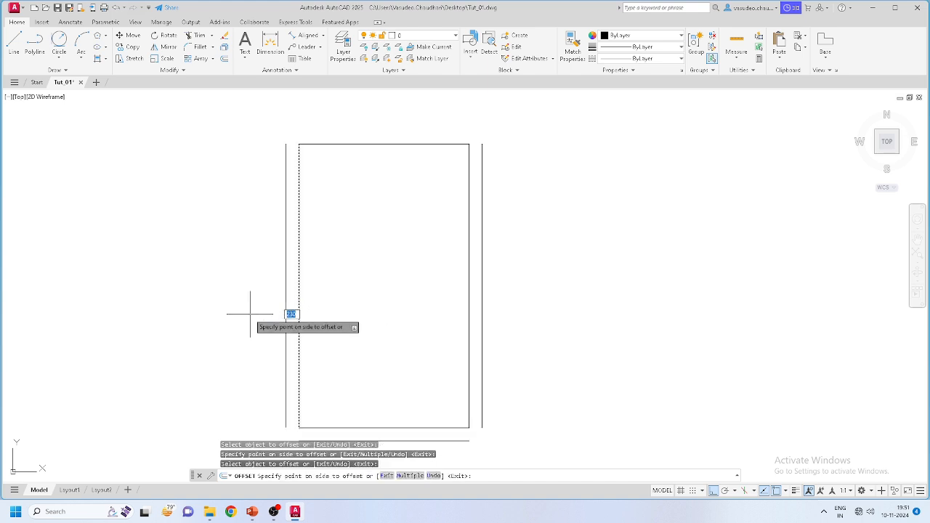
{"action": "left_click", "coordinate": [269, 318]}
{"action": "left_click", "coordinate": [348, 144]}
{"action": "left_click", "coordinate": [351, 124]}
{"action": "scroll", "coordinate": [399, 149], "scroll_direction": "down", "scroll_amount": 4}
{"action": "scroll", "coordinate": [397, 235], "scroll_direction": "up", "scroll_amount": 2}
{"action": "scroll", "coordinate": [340, 303], "scroll_direction": "up", "scroll_amount": 4}
{"action": "scroll", "coordinate": [319, 246], "scroll_direction": "up", "scroll_amount": 4}
{"action": "scroll", "coordinate": [320, 291], "scroll_direction": "down", "scroll_amount": 3}
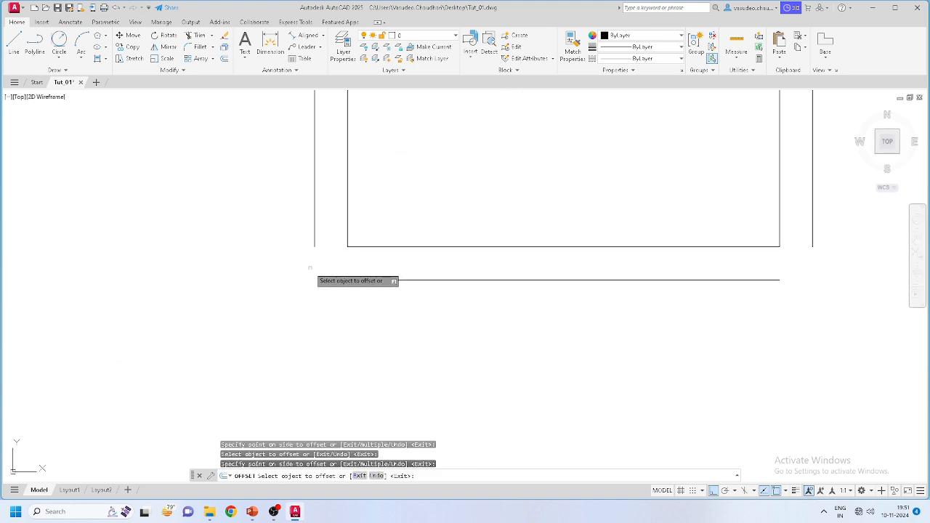
{"action": "key", "text": "Escape"}
{"action": "scroll", "coordinate": [363, 325], "scroll_direction": "down", "scroll_amount": 4}
{"action": "scroll", "coordinate": [361, 323], "scroll_direction": "up", "scroll_amount": 2}
{"action": "scroll", "coordinate": [425, 324], "scroll_direction": "down", "scroll_amount": 4}
{"action": "scroll", "coordinate": [483, 154], "scroll_direction": "up", "scroll_amount": 2}
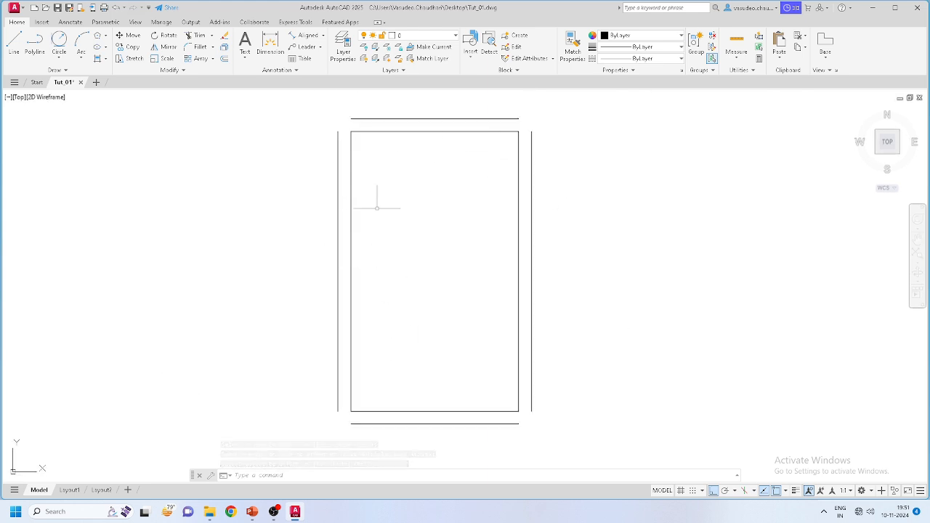
{"action": "scroll", "coordinate": [301, 110], "scroll_direction": "up", "scroll_amount": 2}
{"action": "scroll", "coordinate": [329, 153], "scroll_direction": "up", "scroll_amount": 2}
Step: Draw a temporary diagonal line near the top-left corner
{"action": "left_click", "coordinate": [20, 43]}
{"action": "left_click", "coordinate": [383, 125]}
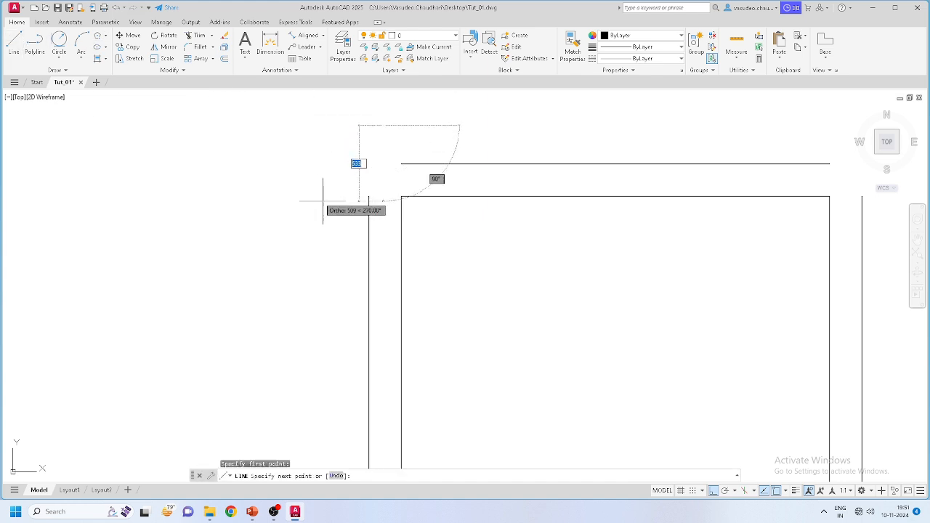
{"action": "left_click", "coordinate": [715, 490]}
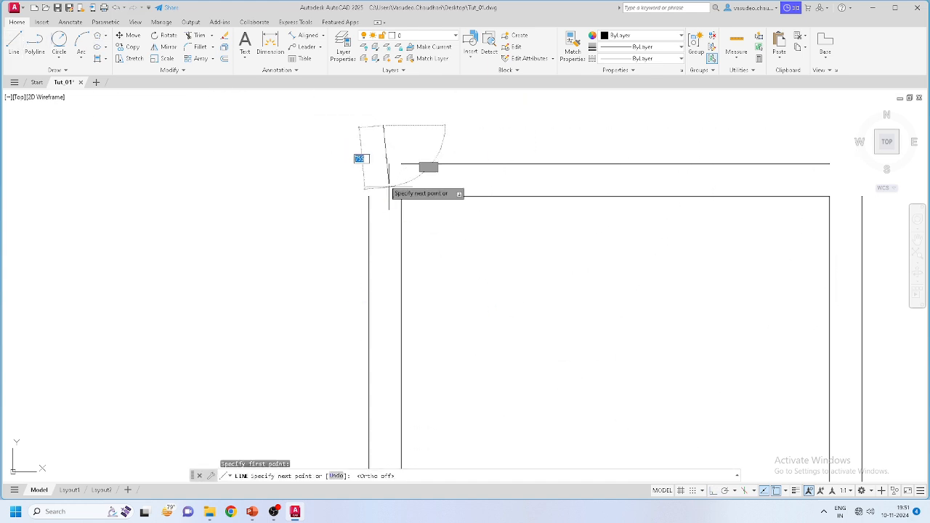
{"action": "left_click", "coordinate": [319, 191]}
{"action": "key", "text": "Escape"}
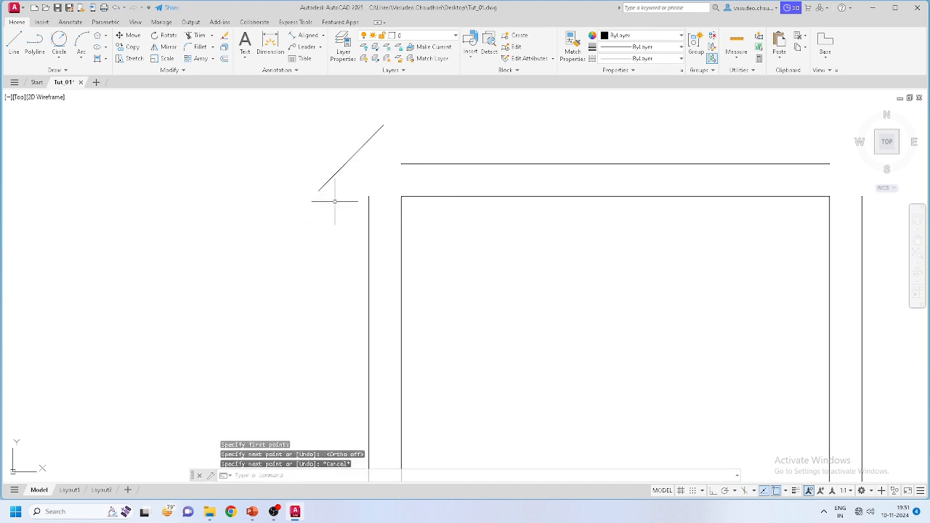
Step: Stretch the outer top line's left end to the outer left line
{"action": "left_click", "coordinate": [436, 163]}
{"action": "left_click", "coordinate": [423, 146]}
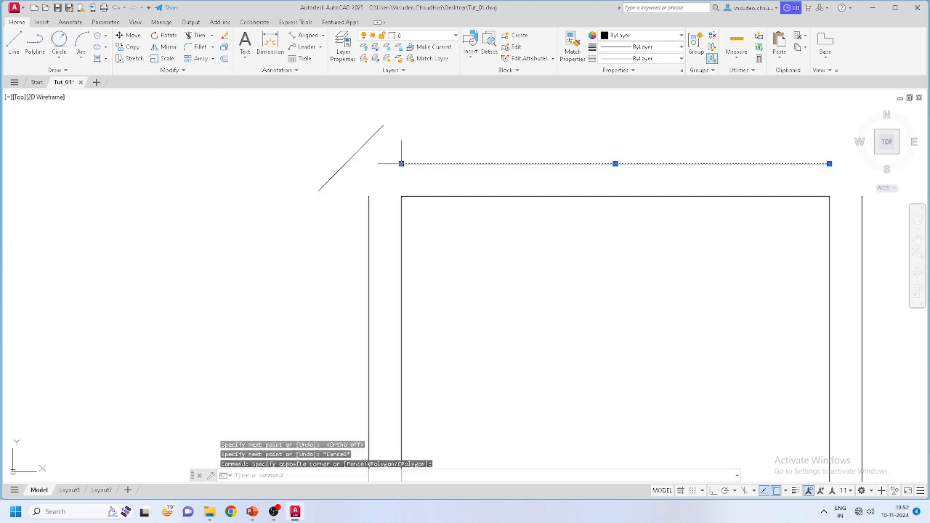
{"action": "left_click", "coordinate": [401, 163]}
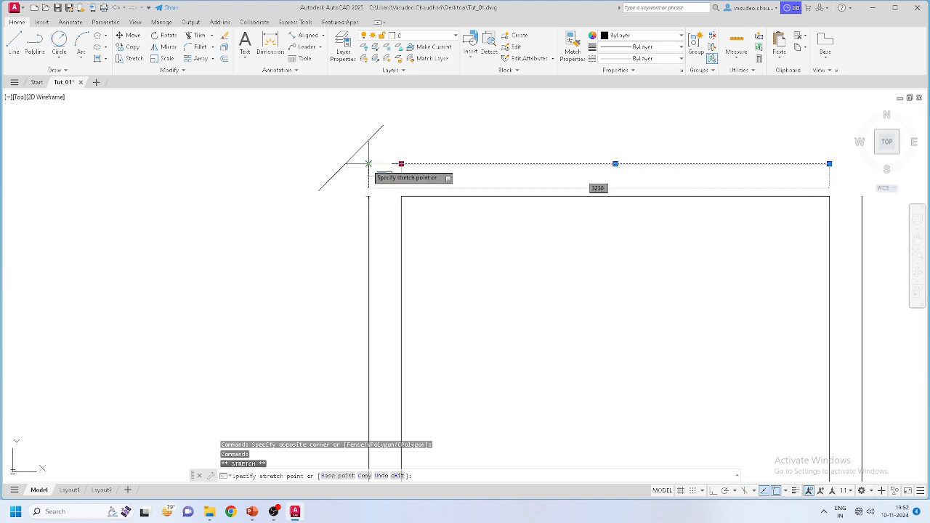
{"action": "left_click", "coordinate": [370, 165]}
{"action": "key", "text": "Escape"}
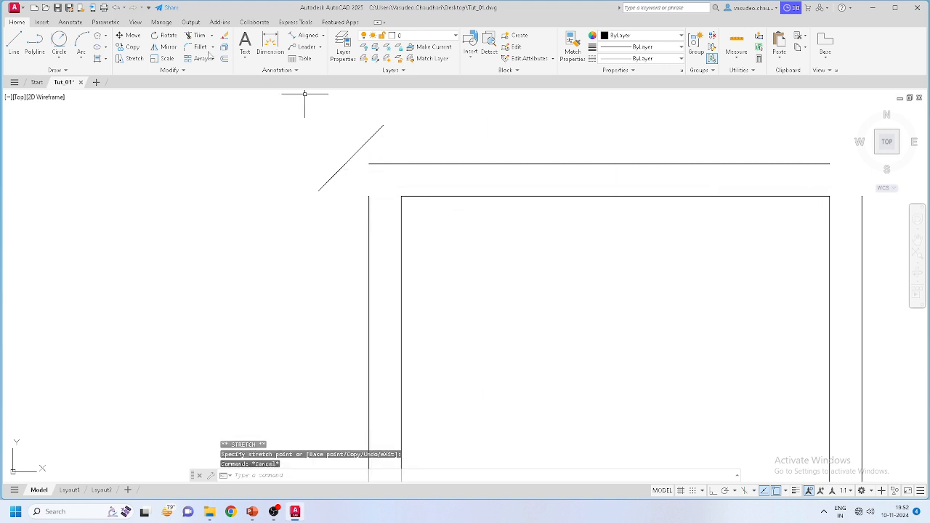
Step: Extend the outer left line up to the top line and delete the stray diagonal
{"action": "left_click", "coordinate": [213, 35]}
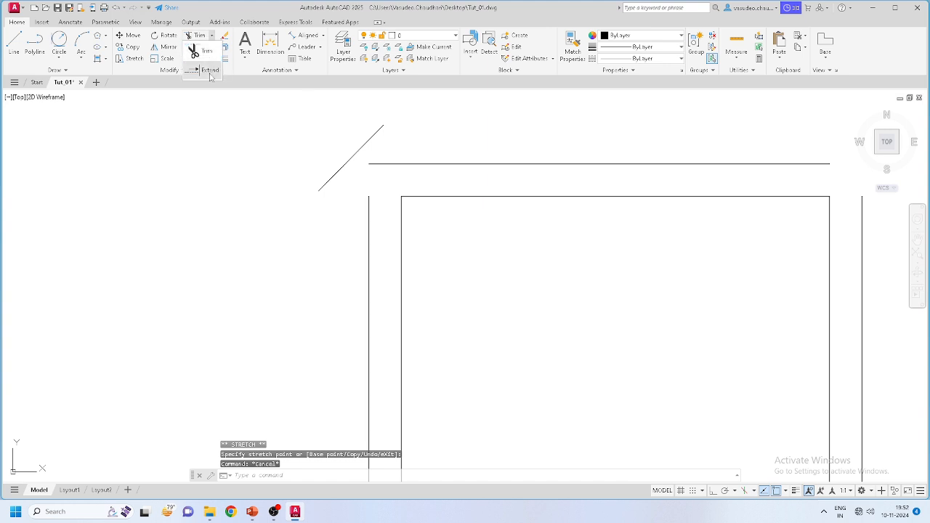
{"action": "left_click", "coordinate": [203, 71]}
{"action": "left_click", "coordinate": [370, 207]}
{"action": "left_click", "coordinate": [359, 207]}
{"action": "key", "text": "Escape"}
{"action": "double_click", "coordinate": [328, 191]}
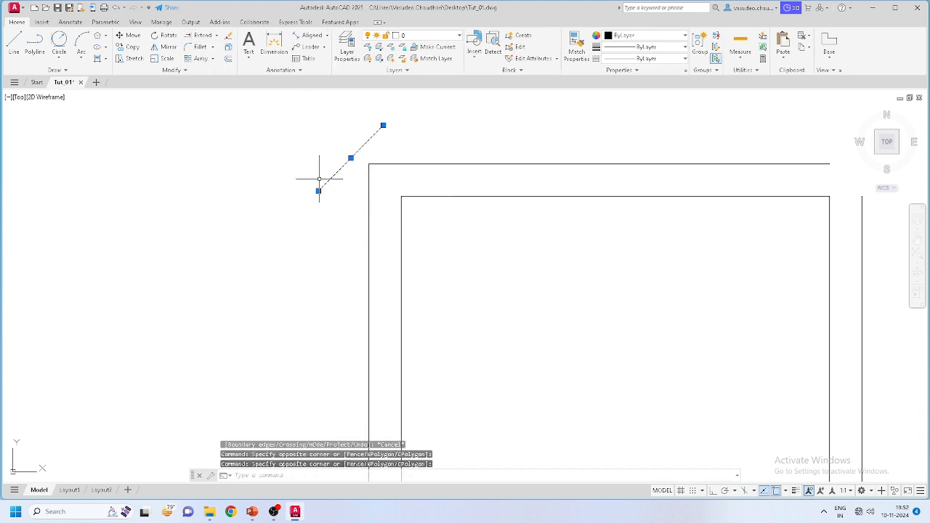
{"action": "key", "text": "Delete"}
Step: Join the outer right and top lines at the top-right corner by stretching their ends
{"action": "scroll", "coordinate": [322, 179], "scroll_direction": "down", "scroll_amount": 3}
{"action": "scroll", "coordinate": [541, 186], "scroll_direction": "up", "scroll_amount": 5}
{"action": "left_click", "coordinate": [539, 182]}
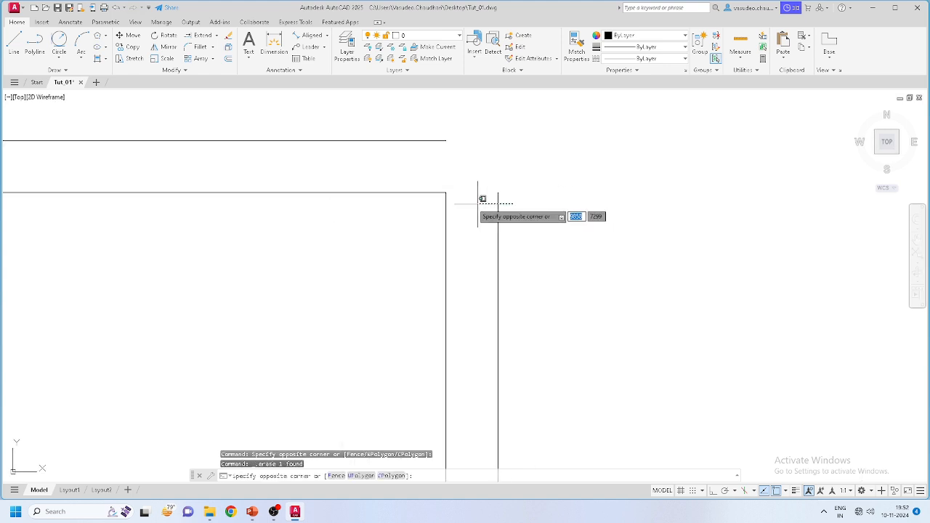
{"action": "left_click", "coordinate": [490, 207]}
{"action": "left_click", "coordinate": [498, 192]}
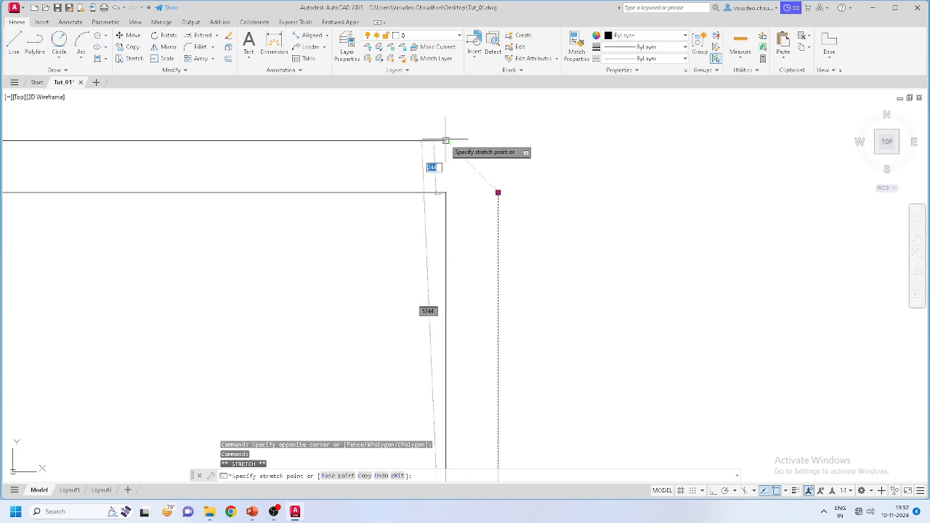
{"action": "left_click", "coordinate": [498, 140]}
{"action": "left_click", "coordinate": [436, 132]}
{"action": "left_click", "coordinate": [449, 142]}
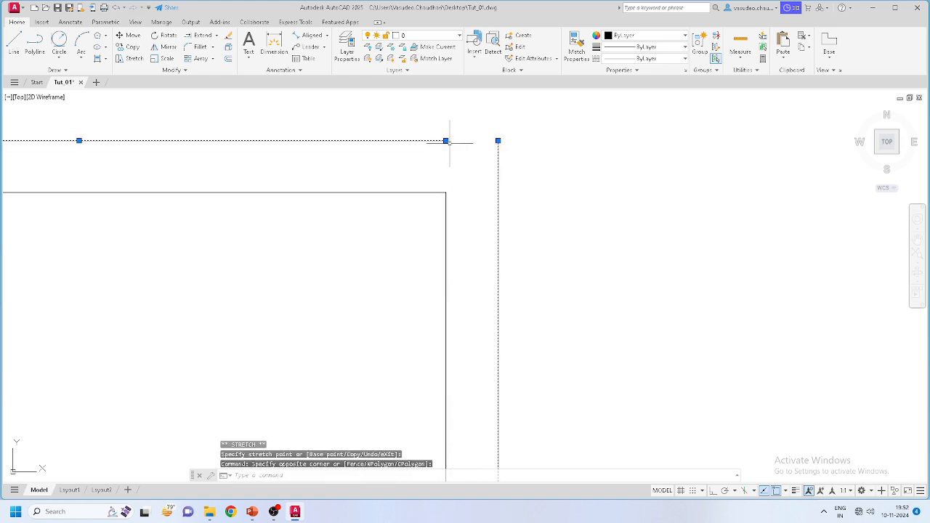
{"action": "left_click", "coordinate": [498, 141]}
{"action": "key", "text": "Escape"}
Step: Stretch the outer right line down to the bottom outer line
{"action": "scroll", "coordinate": [496, 159], "scroll_direction": "down", "scroll_amount": 10}
{"action": "scroll", "coordinate": [469, 279], "scroll_direction": "up", "scroll_amount": 7}
{"action": "scroll", "coordinate": [471, 277], "scroll_direction": "down", "scroll_amount": 4}
{"action": "scroll", "coordinate": [510, 154], "scroll_direction": "up", "scroll_amount": 6}
{"action": "middle_click_drag", "start_coordinate": [556, 170], "coordinate": [486, 204]}
{"action": "scroll", "coordinate": [551, 189], "scroll_direction": "up", "scroll_amount": 5}
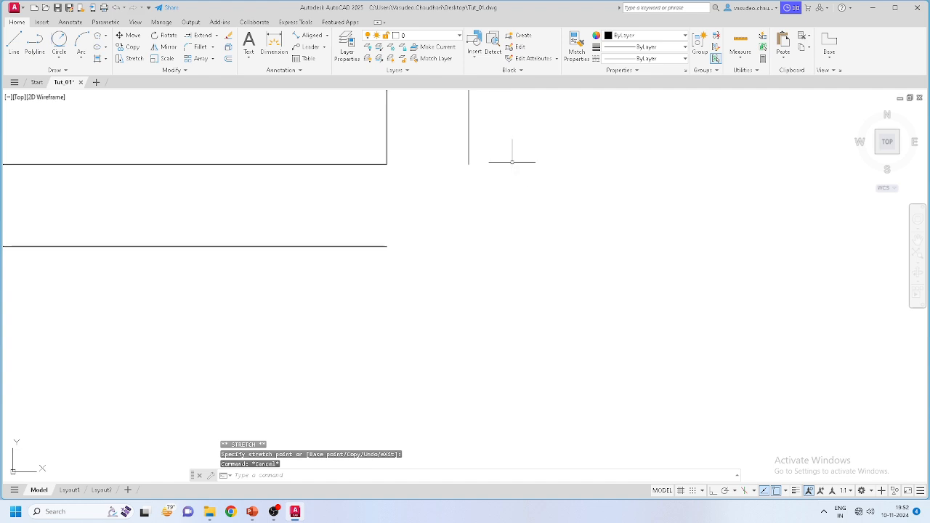
{"action": "left_click", "coordinate": [512, 166]}
{"action": "left_click", "coordinate": [419, 152]}
{"action": "left_click", "coordinate": [468, 165]}
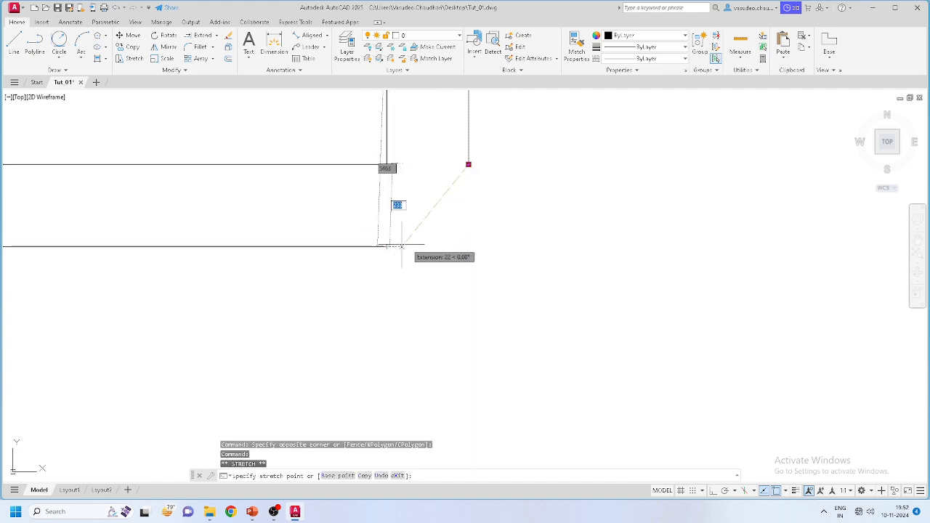
{"action": "left_click", "coordinate": [469, 246]}
Step: Stretch the bottom outer line's left end to meet the outer left line
{"action": "left_click", "coordinate": [383, 247]}
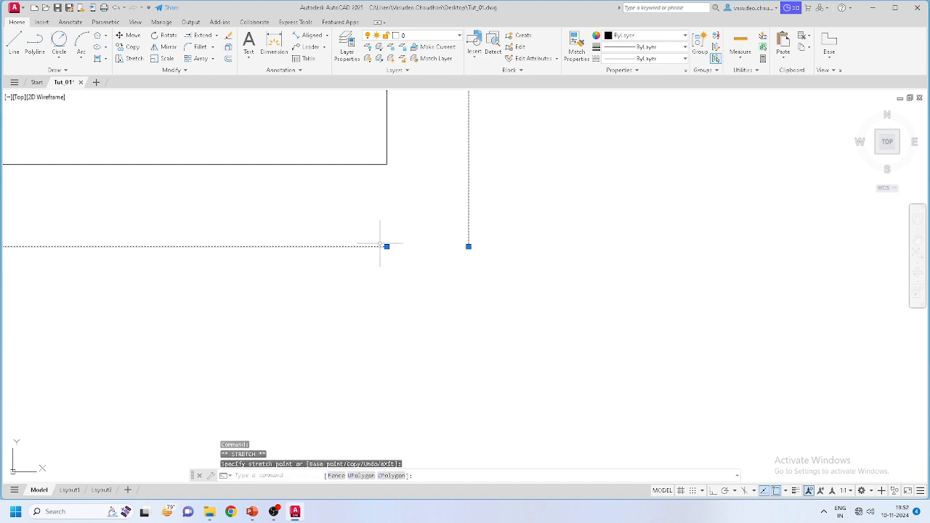
{"action": "left_click", "coordinate": [396, 258]}
{"action": "left_click", "coordinate": [386, 246]}
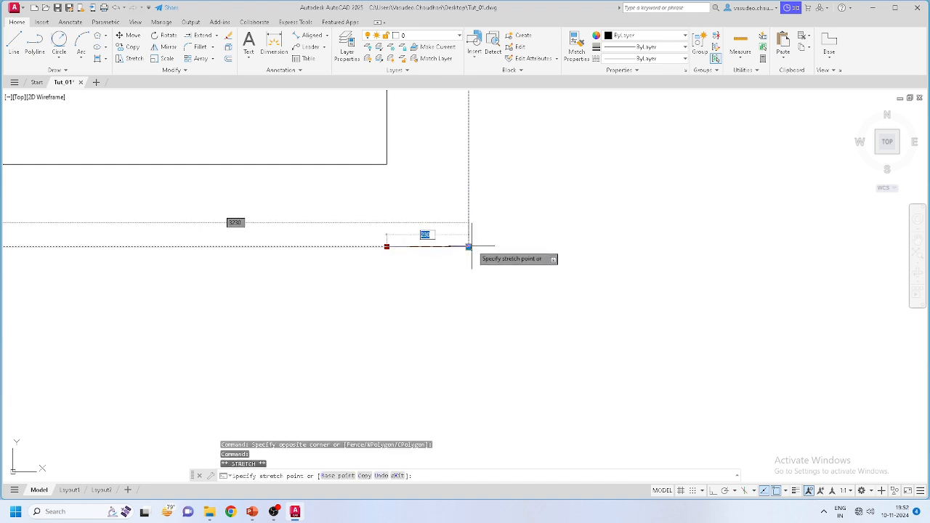
{"action": "key", "text": "Escape"}
{"action": "scroll", "coordinate": [440, 297], "scroll_direction": "down", "scroll_amount": 5}
{"action": "scroll", "coordinate": [469, 255], "scroll_direction": "up", "scroll_amount": 6}
{"action": "left_click", "coordinate": [516, 289]}
{"action": "left_click", "coordinate": [504, 319]}
{"action": "left_click", "coordinate": [496, 297]}
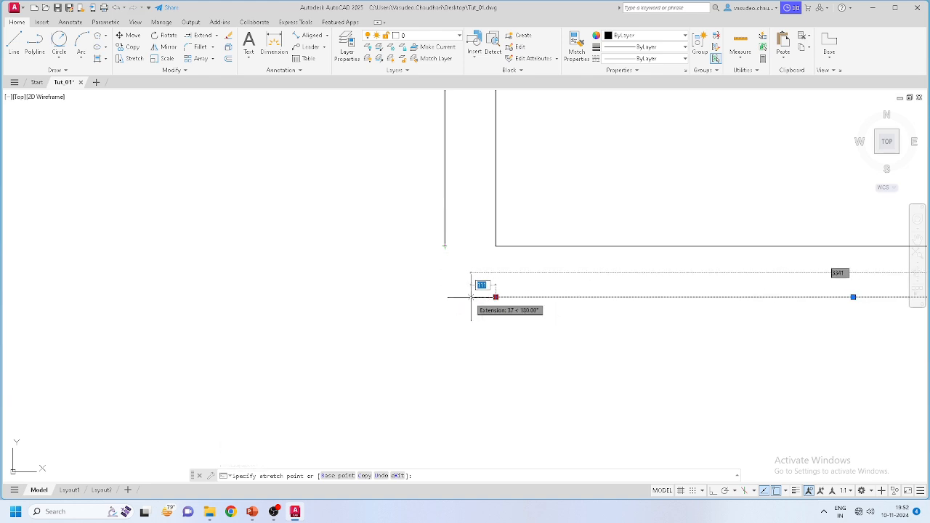
{"action": "left_click", "coordinate": [445, 297]}
{"action": "key", "text": "Escape"}
Step: Check the outer left line's bottom end, then view the whole closed outline
{"action": "left_click", "coordinate": [446, 245]}
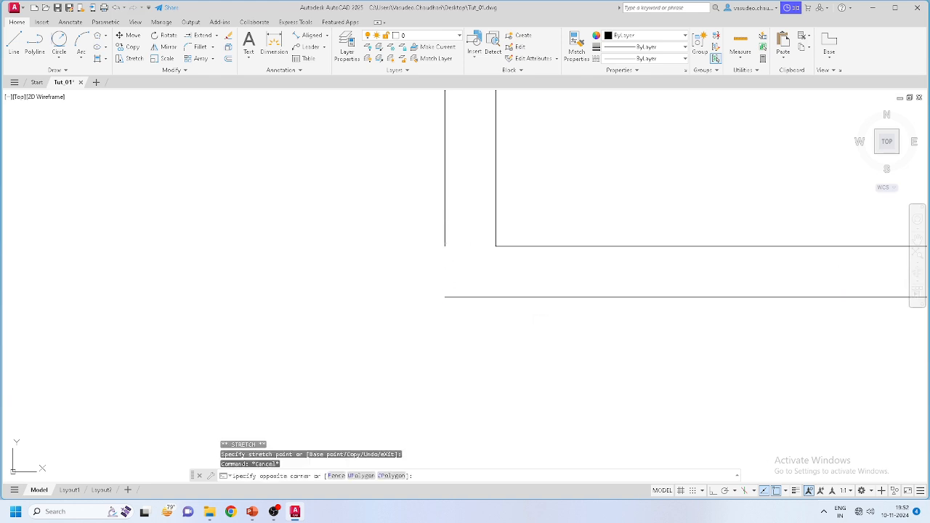
{"action": "left_click", "coordinate": [429, 245]}
{"action": "left_click", "coordinate": [444, 246]}
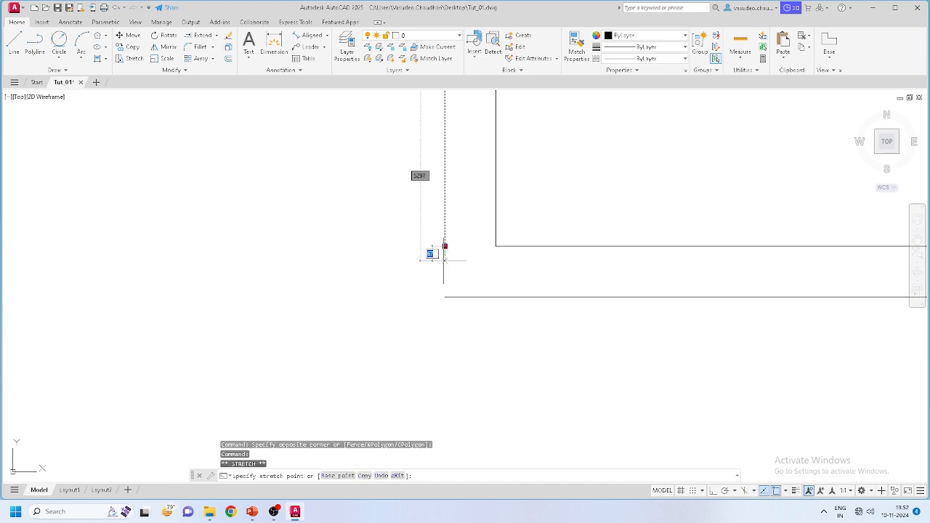
{"action": "key", "text": "Escape"}
{"action": "scroll", "coordinate": [412, 305], "scroll_direction": "down", "scroll_amount": 5}
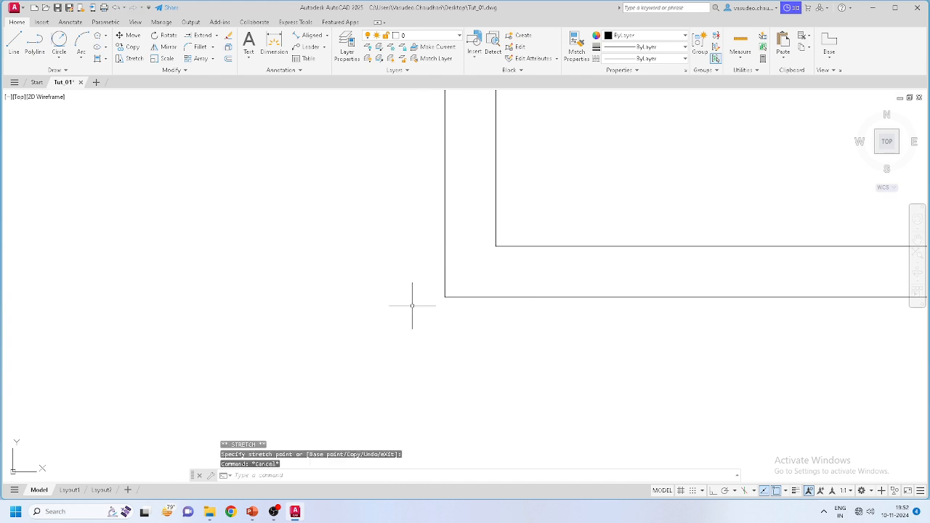
{"action": "middle_click_drag", "start_coordinate": [434, 262], "coordinate": [337, 232]}
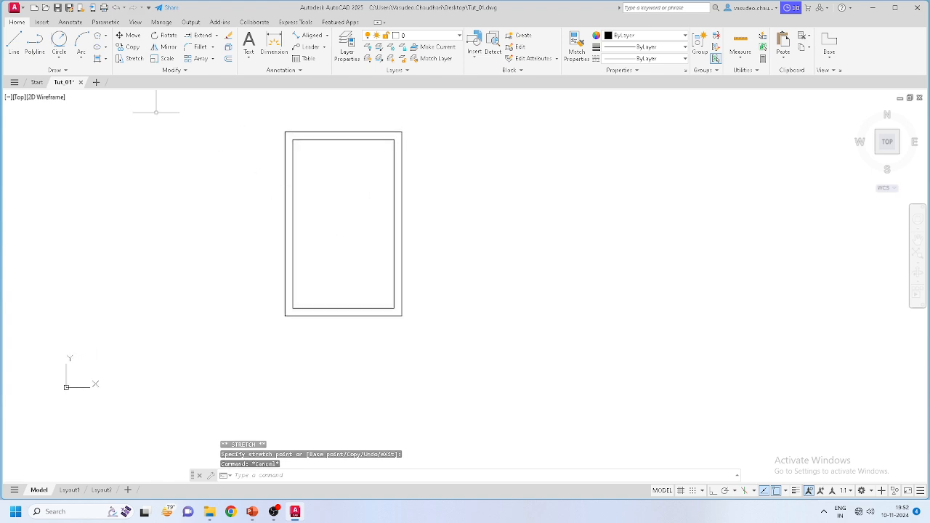
Step: Start a polyline at the outer top-right corner, then undo the segment and cancel it
{"action": "left_click", "coordinate": [35, 43]}
{"action": "scroll", "coordinate": [400, 131], "scroll_direction": "up", "scroll_amount": 7}
{"action": "scroll", "coordinate": [370, 154], "scroll_direction": "down", "scroll_amount": 3}
{"action": "scroll", "coordinate": [382, 147], "scroll_direction": "up", "scroll_amount": 2}
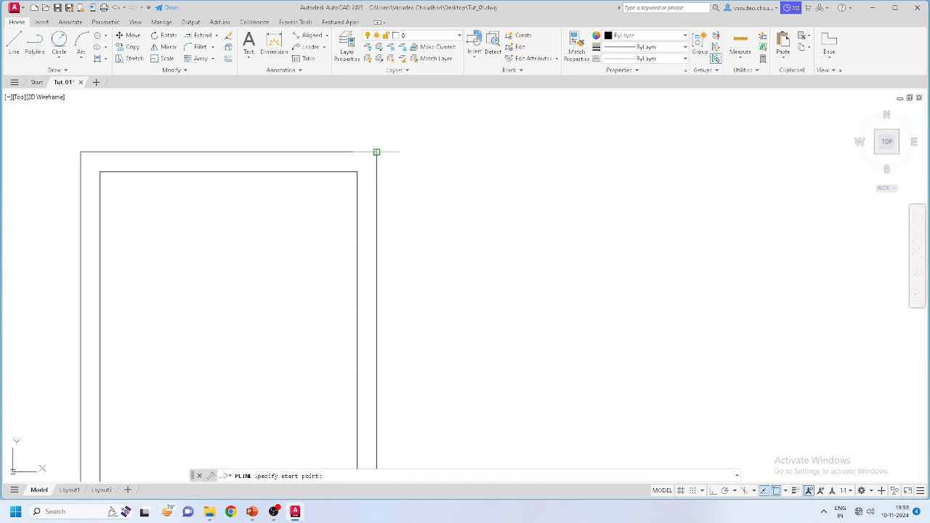
{"action": "left_click", "coordinate": [376, 176]}
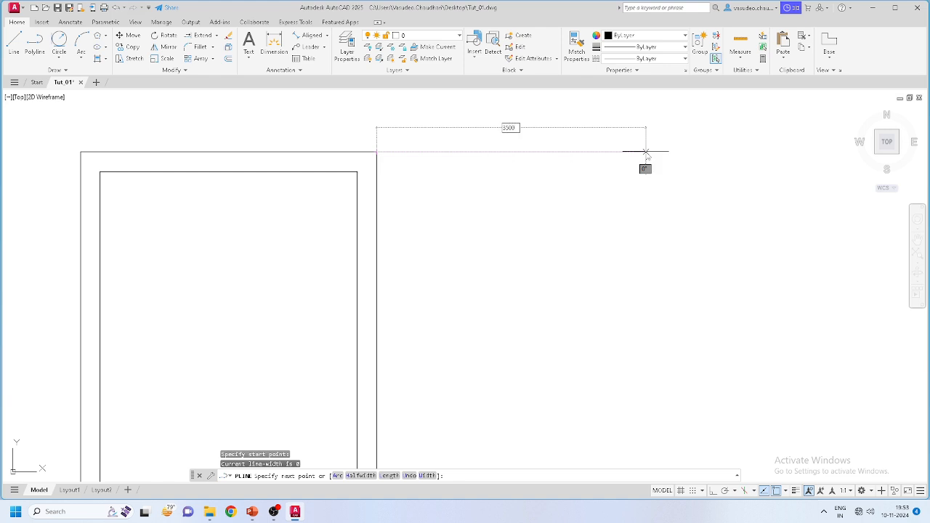
{"action": "key", "text": "Return"}
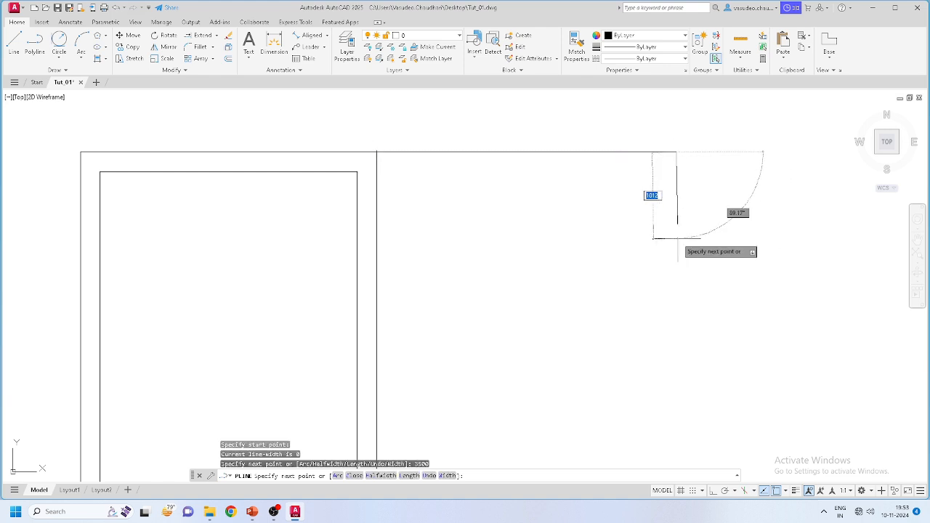
{"action": "key", "text": "ctrl+z"}
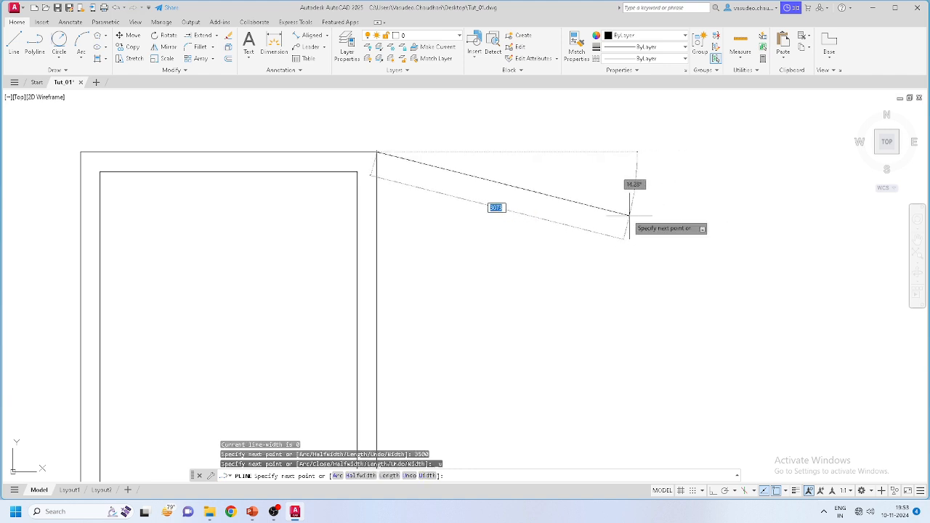
{"action": "key", "text": "Escape"}
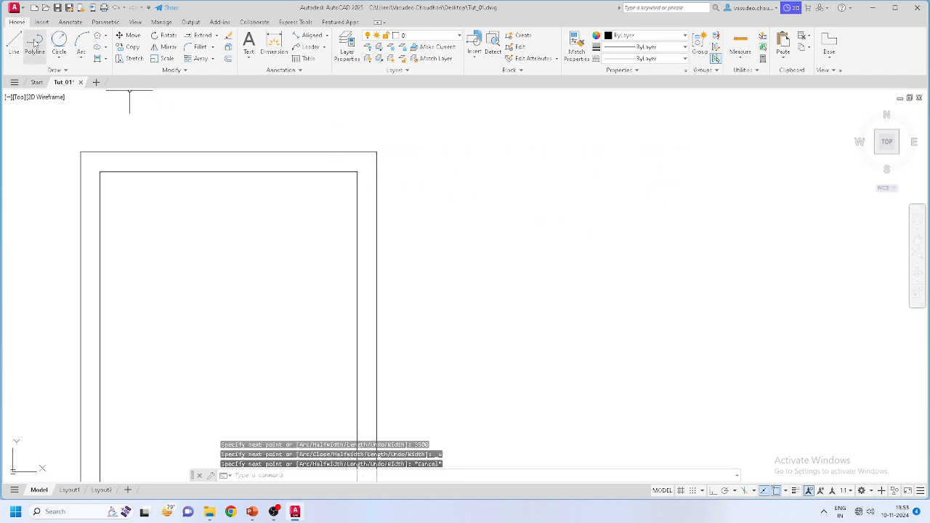
Step: Turn Ortho on, abandon the 3500 polyline from the inner corner, and delete the stray horizontal line
{"action": "left_click", "coordinate": [35, 44]}
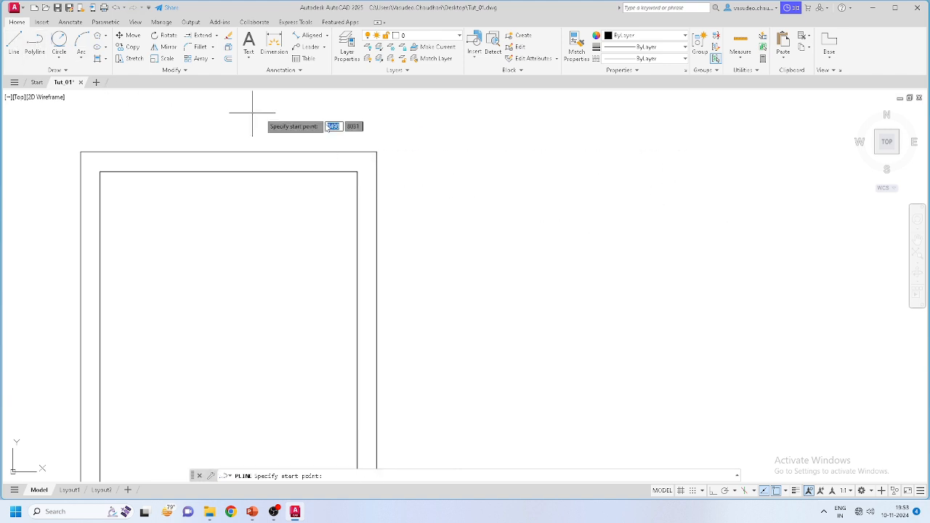
{"action": "left_click", "coordinate": [357, 171]}
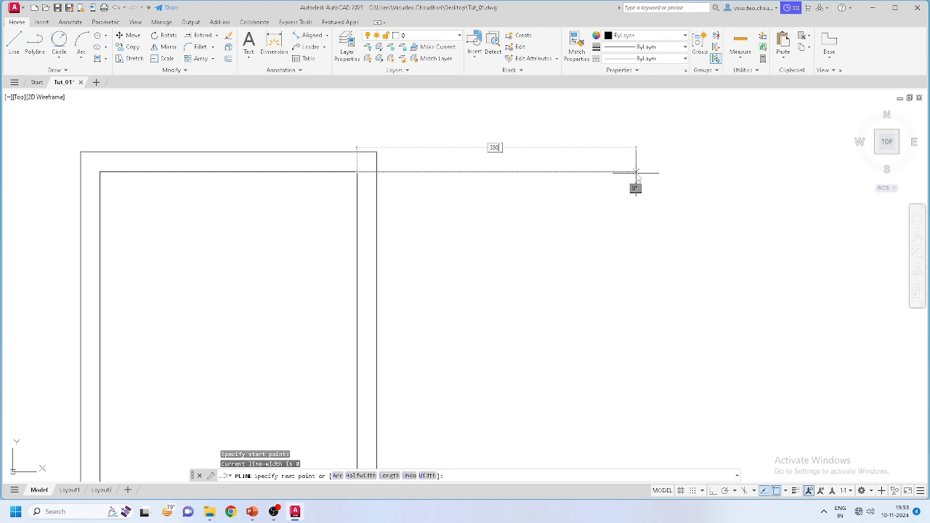
{"action": "type", "text": "3500"}
{"action": "key", "text": "Return"}
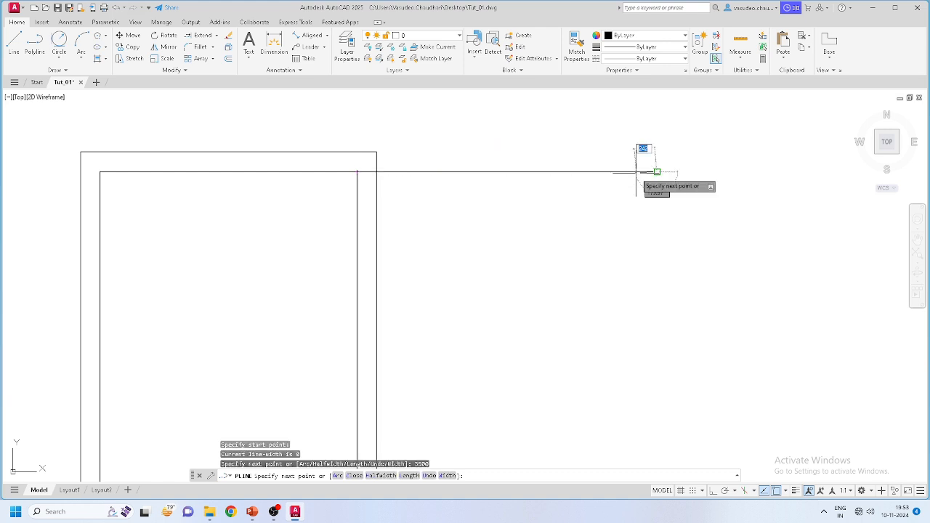
{"action": "scroll", "coordinate": [653, 320], "scroll_direction": "down", "scroll_amount": 4}
{"action": "scroll", "coordinate": [656, 307], "scroll_direction": "up", "scroll_amount": 5}
{"action": "scroll", "coordinate": [659, 332], "scroll_direction": "down", "scroll_amount": 4}
{"action": "scroll", "coordinate": [633, 318], "scroll_direction": "up", "scroll_amount": 3}
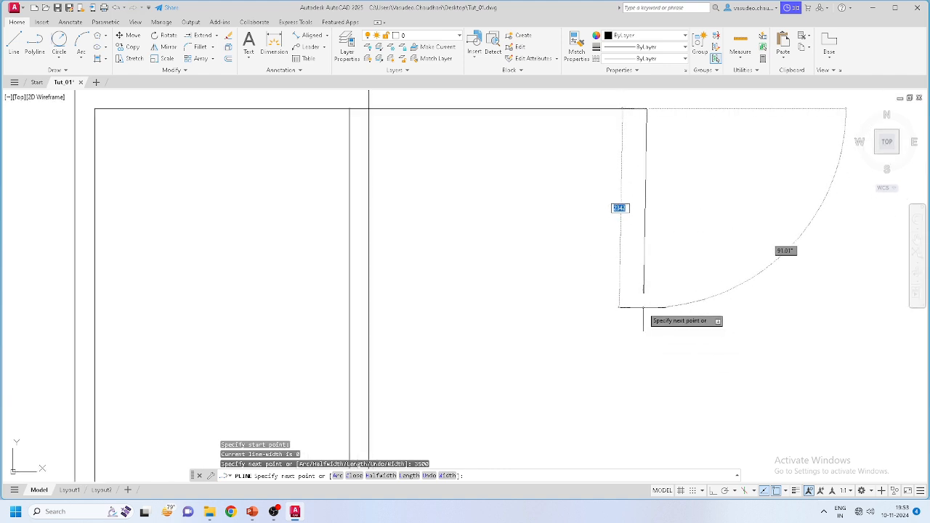
{"action": "scroll", "coordinate": [643, 311], "scroll_direction": "down", "scroll_amount": 2}
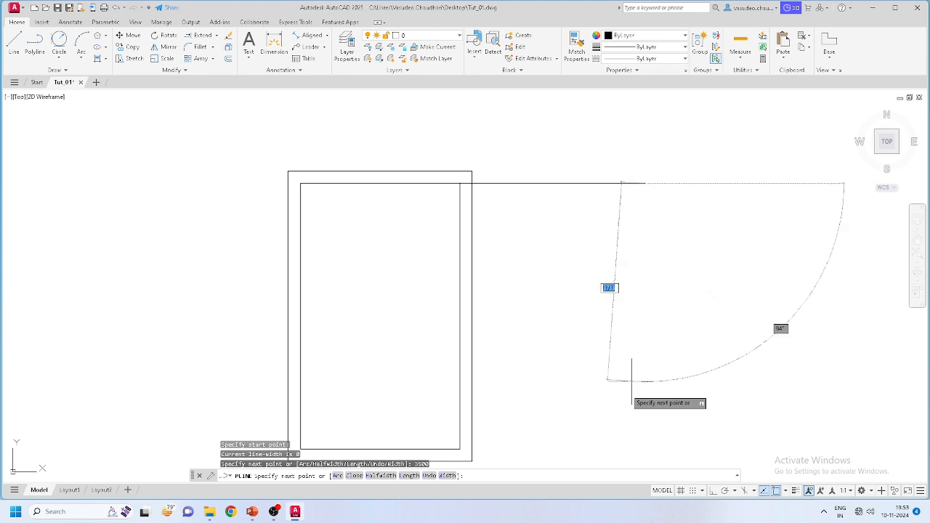
{"action": "left_click", "coordinate": [714, 492]}
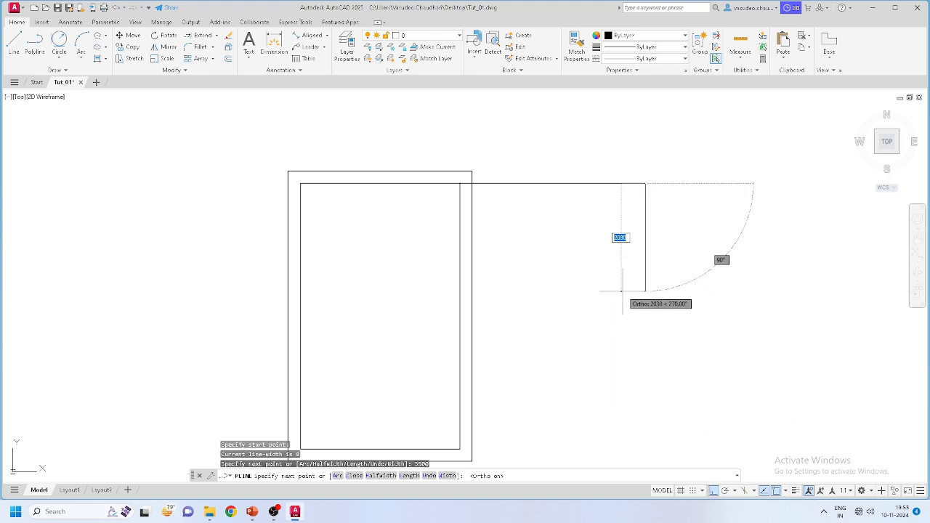
{"action": "scroll", "coordinate": [621, 280], "scroll_direction": "up", "scroll_amount": 4}
{"action": "key", "text": "Escape"}
{"action": "scroll", "coordinate": [621, 281], "scroll_direction": "down", "scroll_amount": 5}
{"action": "left_click", "coordinate": [627, 209]}
{"action": "left_click", "coordinate": [612, 258]}
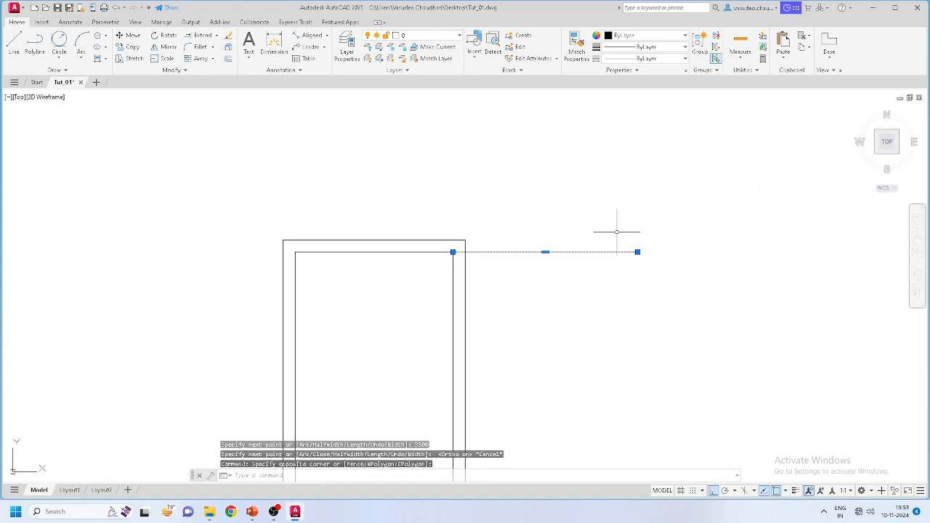
{"action": "key", "text": "Delete"}
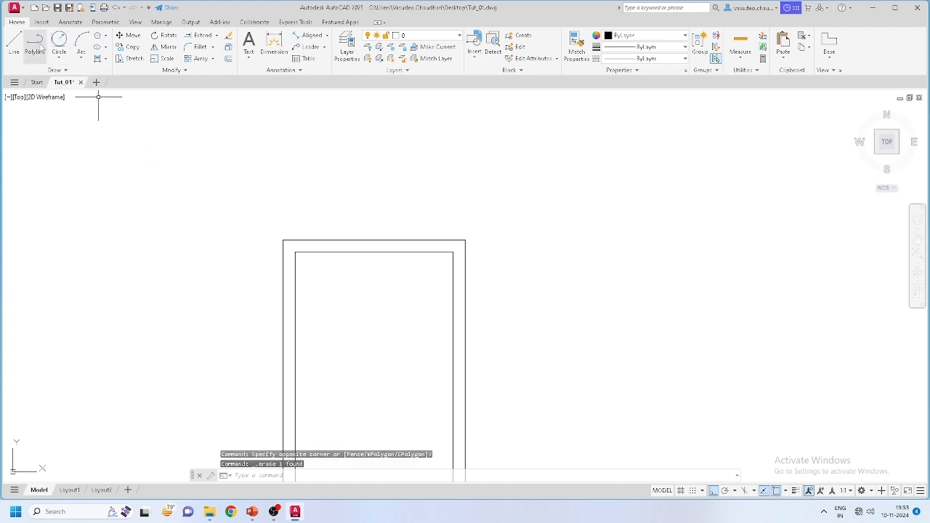
Step: Draw a polyline from the outer top-right corner: 3500 right, 4500 down, ending perpendicular on the left wall
{"action": "left_click", "coordinate": [35, 45]}
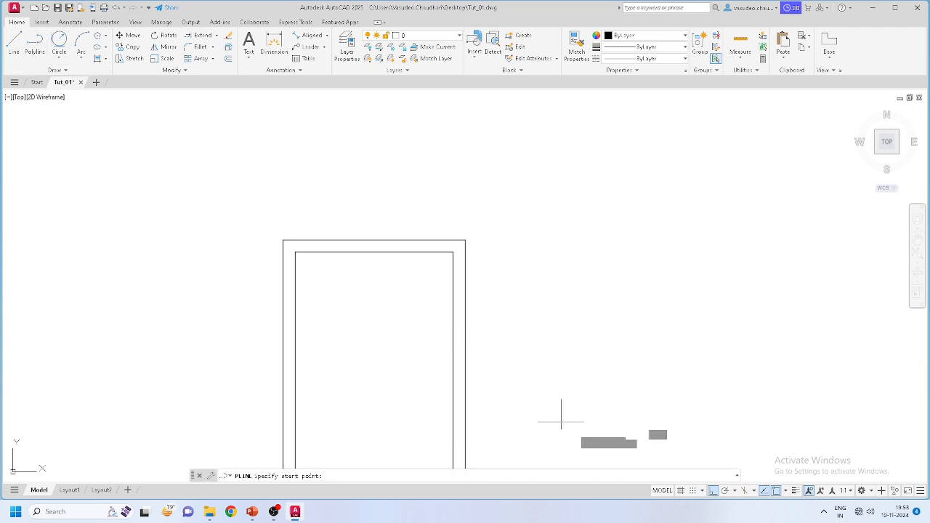
{"action": "left_click", "coordinate": [452, 253]}
{"action": "key", "text": "Escape"}
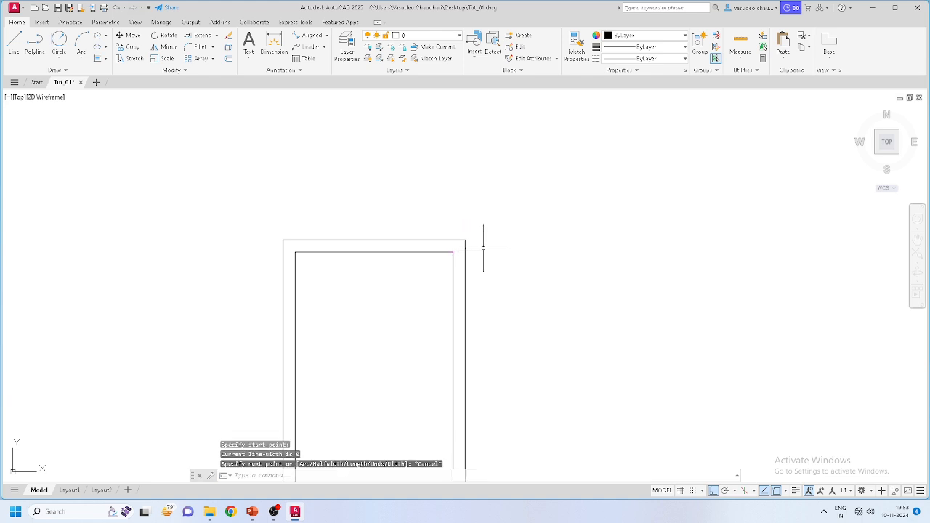
{"action": "key", "text": "Return"}
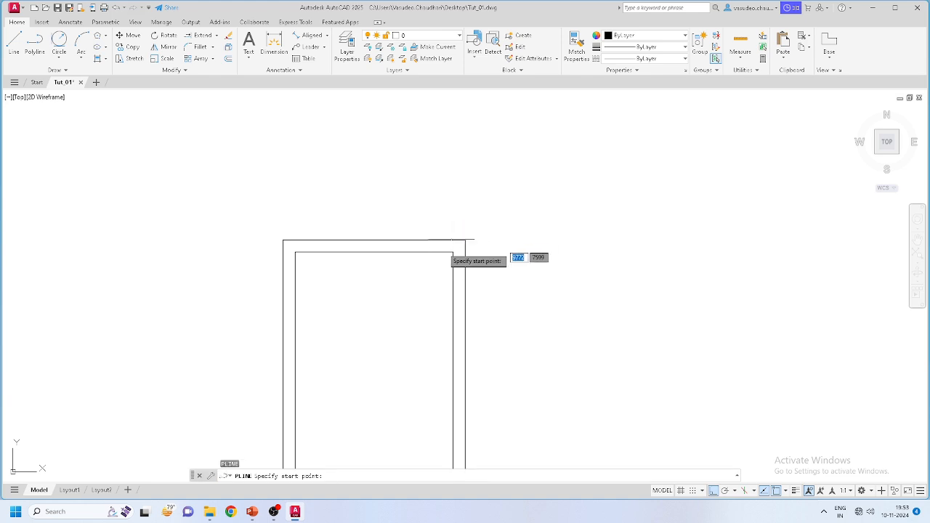
{"action": "left_click", "coordinate": [453, 240]}
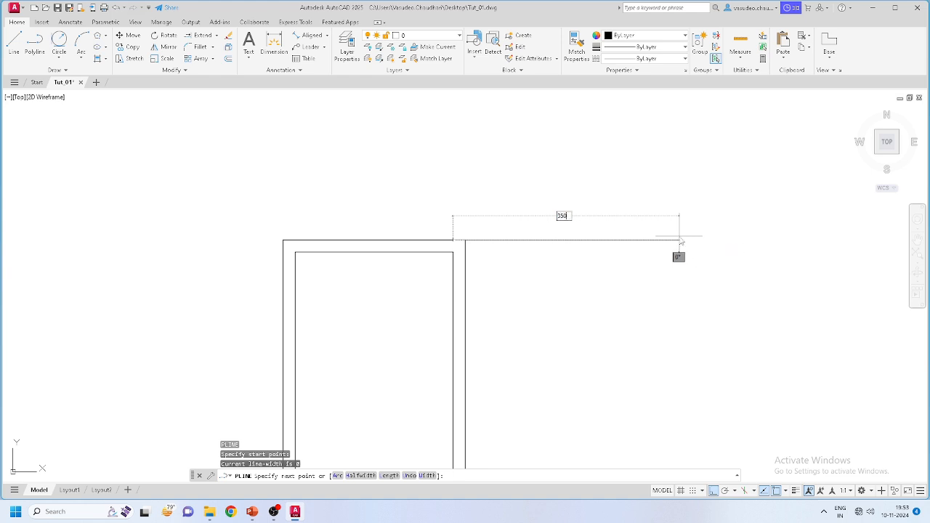
{"action": "key", "text": "Return"}
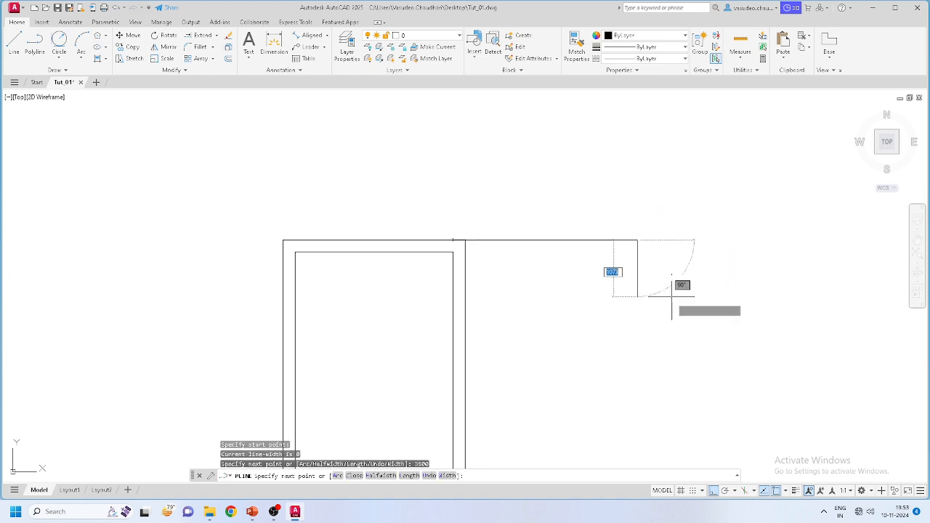
{"action": "scroll", "coordinate": [673, 359], "scroll_direction": "down", "scroll_amount": 4}
{"action": "scroll", "coordinate": [637, 438], "scroll_direction": "up", "scroll_amount": 4}
{"action": "scroll", "coordinate": [636, 438], "scroll_direction": "down", "scroll_amount": 2}
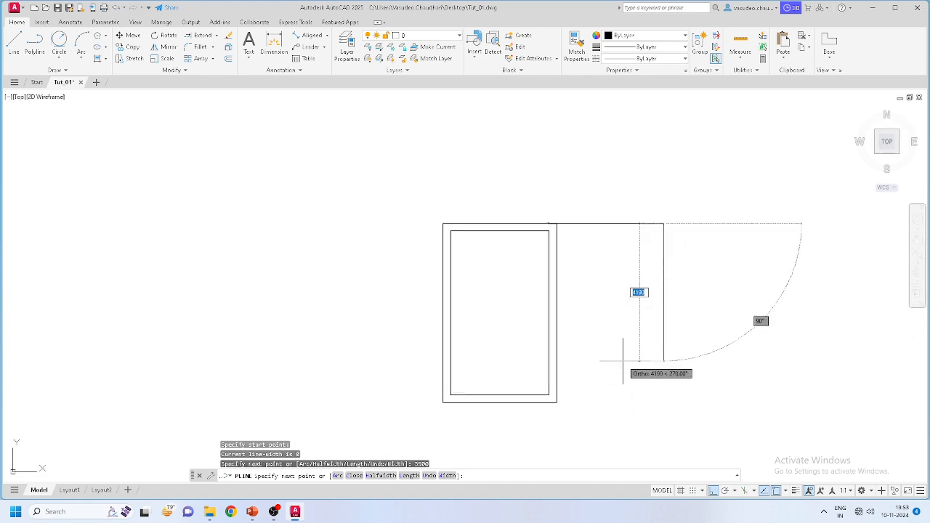
{"action": "type", "text": "4"}
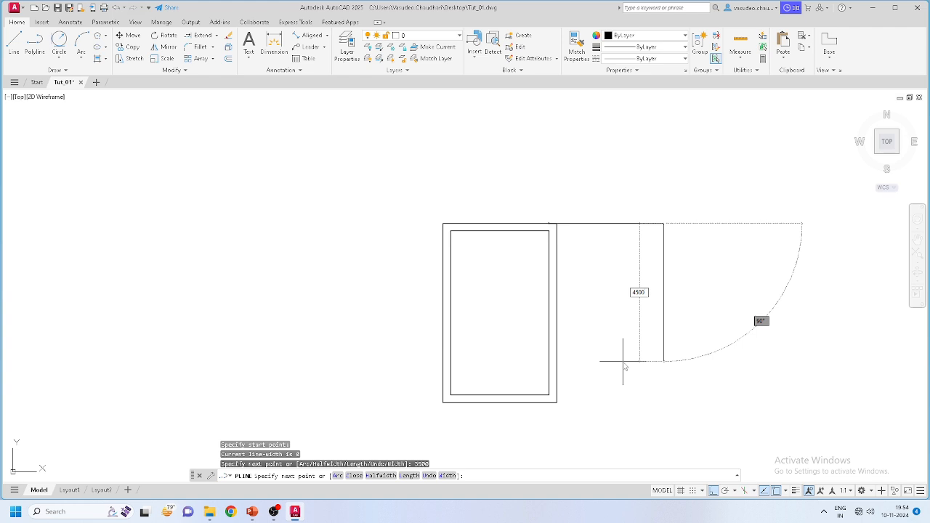
{"action": "type", "text": "500"}
{"action": "key", "text": "Return"}
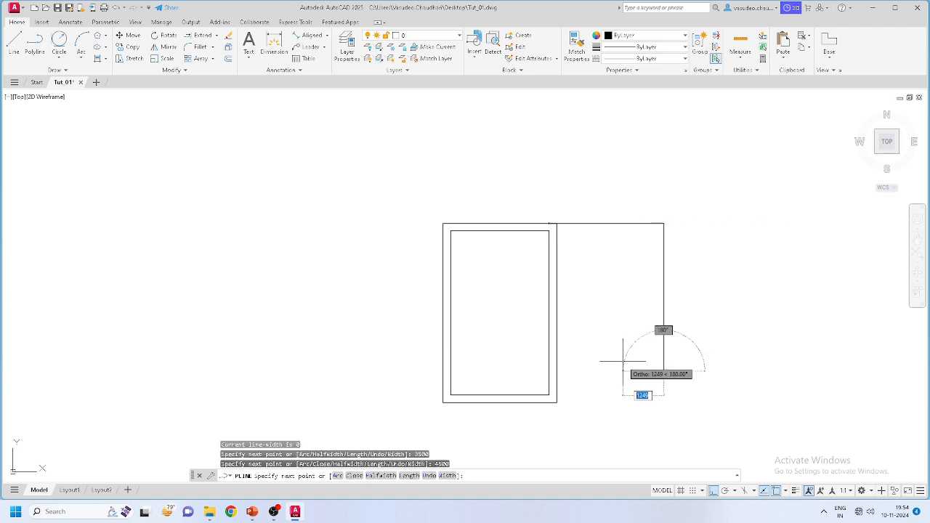
{"action": "scroll", "coordinate": [559, 361], "scroll_direction": "up", "scroll_amount": 2}
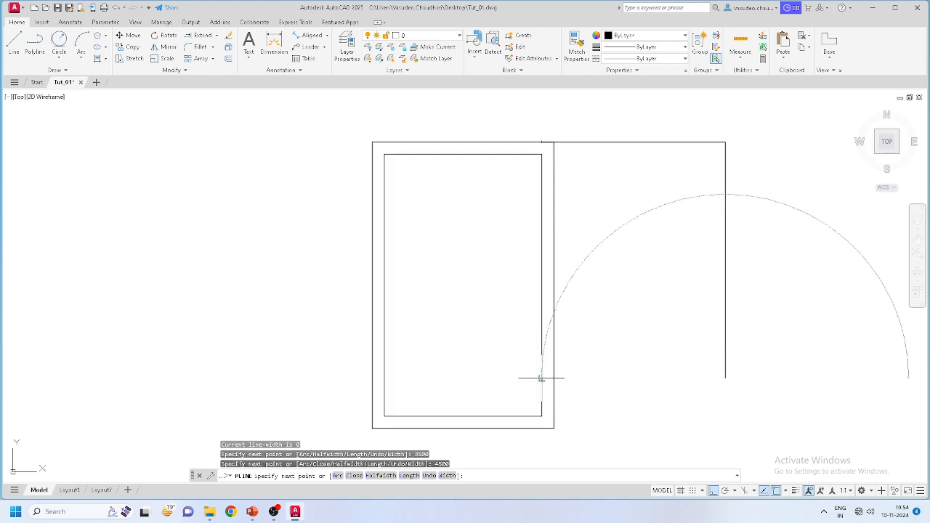
{"action": "left_click", "coordinate": [541, 378]}
{"action": "key", "text": "Escape"}
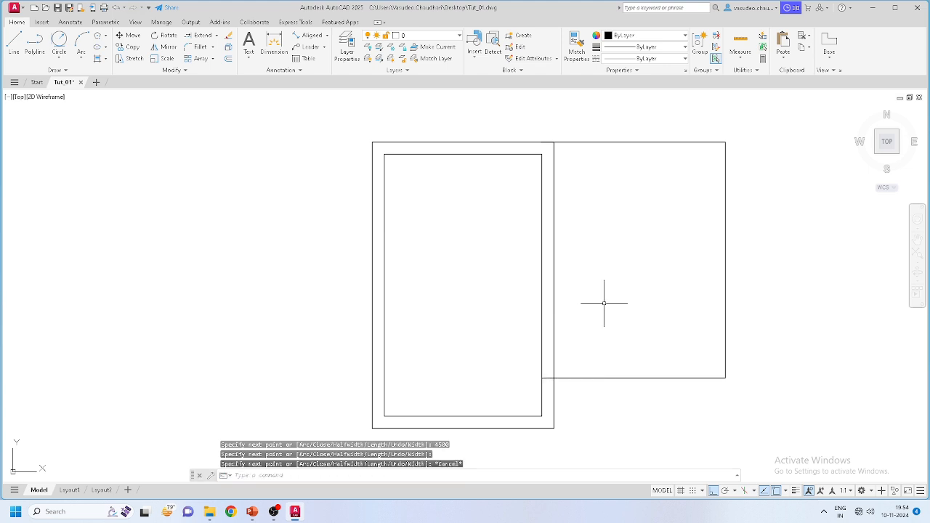
{"action": "scroll", "coordinate": [595, 238], "scroll_direction": "up", "scroll_amount": 2}
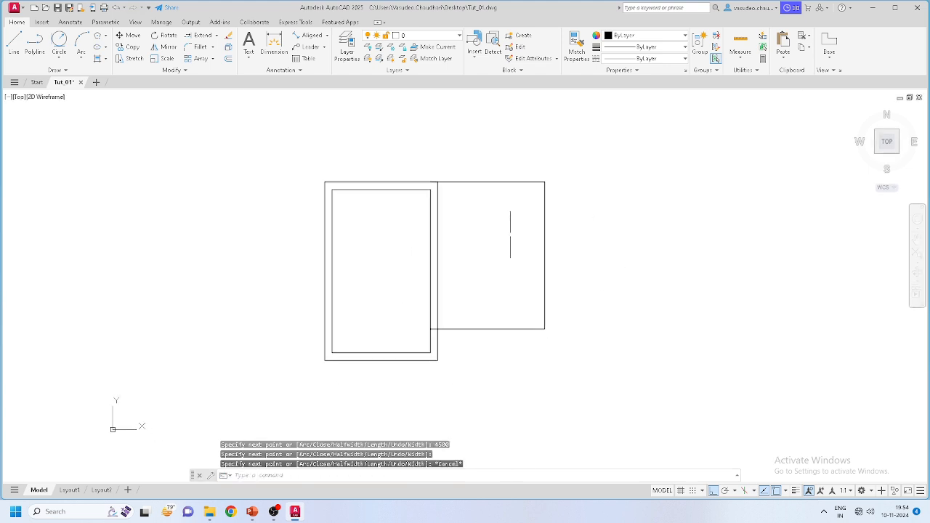
{"action": "scroll", "coordinate": [502, 243], "scroll_direction": "up", "scroll_amount": 2}
{"action": "left_click", "coordinate": [228, 59]}
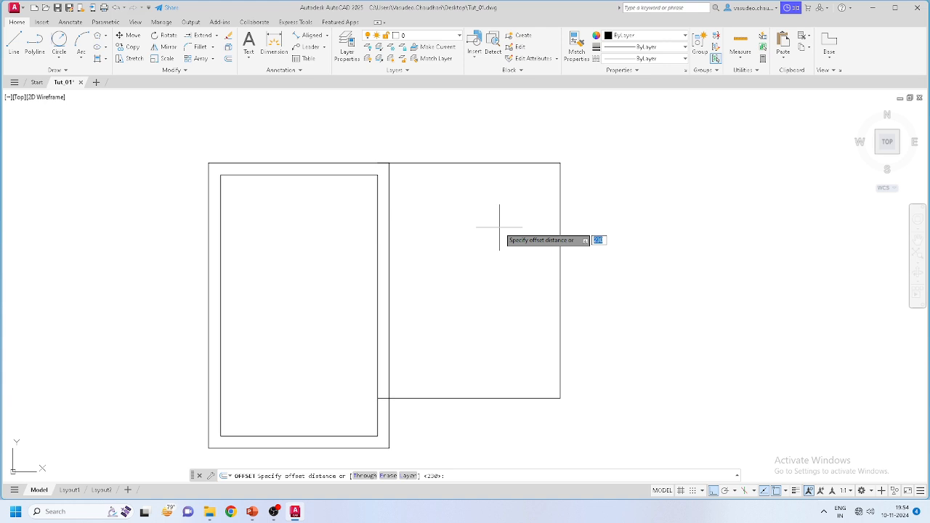
Step: Offset the right wing outline 230 inward to form its inner wall line
{"action": "key", "text": "Return"}
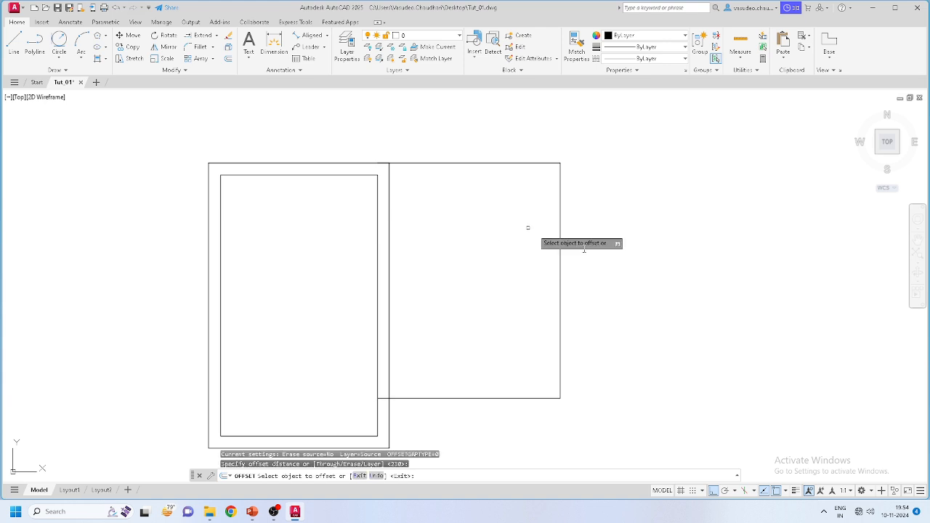
{"action": "left_click", "coordinate": [558, 250]}
{"action": "left_click", "coordinate": [473, 252]}
{"action": "scroll", "coordinate": [411, 249], "scroll_direction": "up", "scroll_amount": 3}
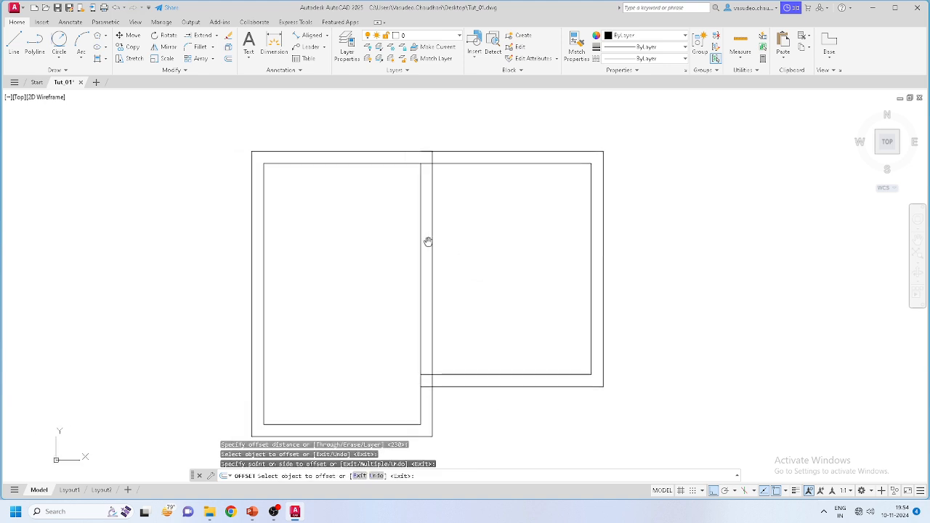
{"action": "scroll", "coordinate": [472, 235], "scroll_direction": "down", "scroll_amount": 3}
{"action": "scroll", "coordinate": [466, 218], "scroll_direction": "down", "scroll_amount": 2}
{"action": "key", "text": "Escape"}
Step: Trim away the short vertical stub at the top wall junction with a fence
{"action": "middle_click_drag", "start_coordinate": [481, 275], "coordinate": [477, 241]}
{"action": "scroll", "coordinate": [477, 241], "scroll_direction": "up", "scroll_amount": 2}
{"action": "scroll", "coordinate": [443, 347], "scroll_direction": "up", "scroll_amount": 3}
{"action": "scroll", "coordinate": [442, 312], "scroll_direction": "down", "scroll_amount": 3}
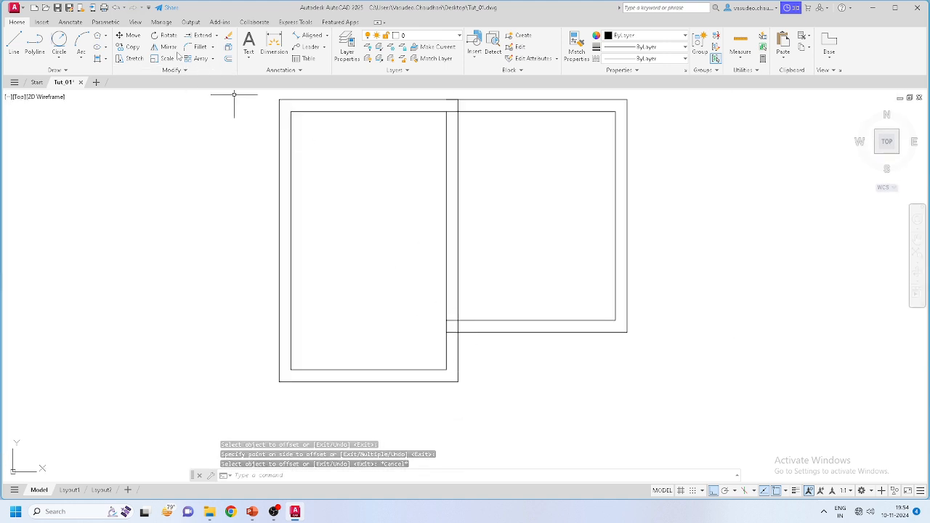
{"action": "left_click", "coordinate": [217, 35]}
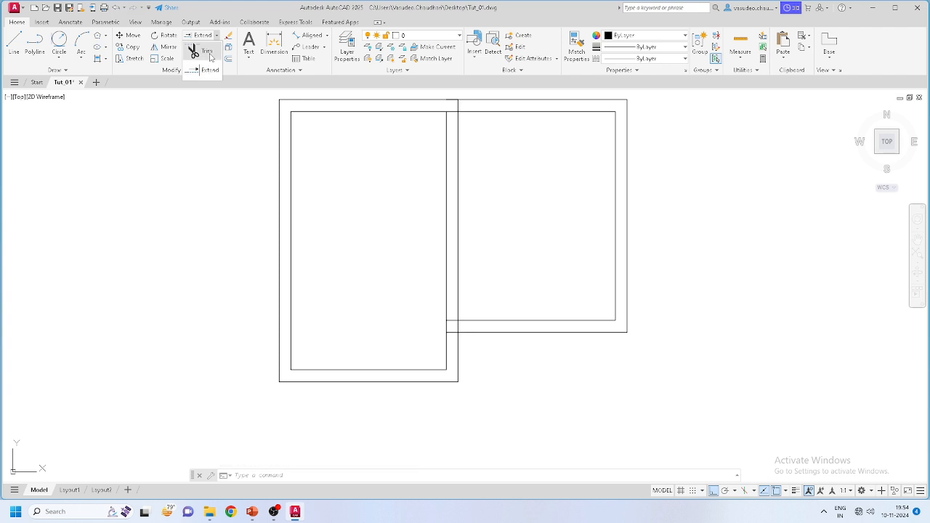
{"action": "left_click", "coordinate": [207, 50]}
{"action": "scroll", "coordinate": [458, 131], "scroll_direction": "up", "scroll_amount": 4}
{"action": "scroll", "coordinate": [451, 122], "scroll_direction": "down", "scroll_amount": 3}
{"action": "scroll", "coordinate": [454, 108], "scroll_direction": "up", "scroll_amount": 3}
{"action": "left_click", "coordinate": [486, 124]}
{"action": "left_click", "coordinate": [450, 122]}
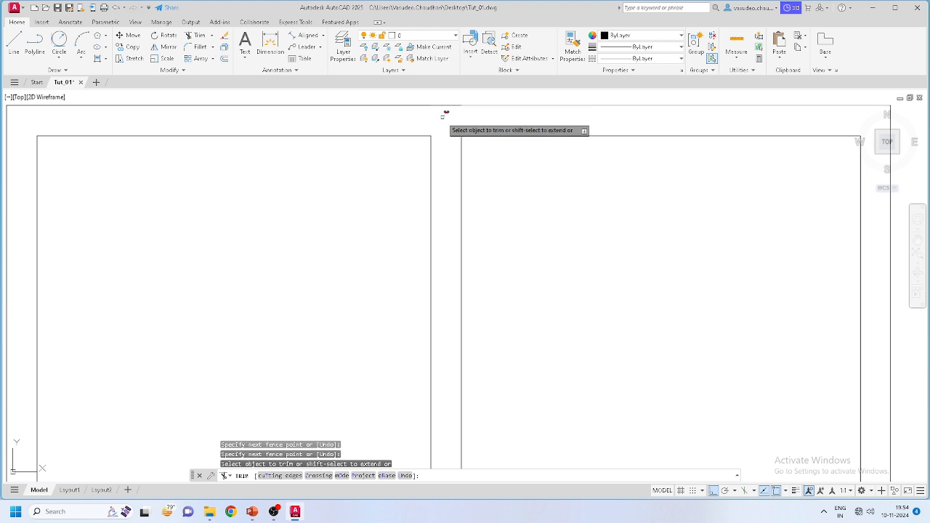
{"action": "key", "text": "Escape"}
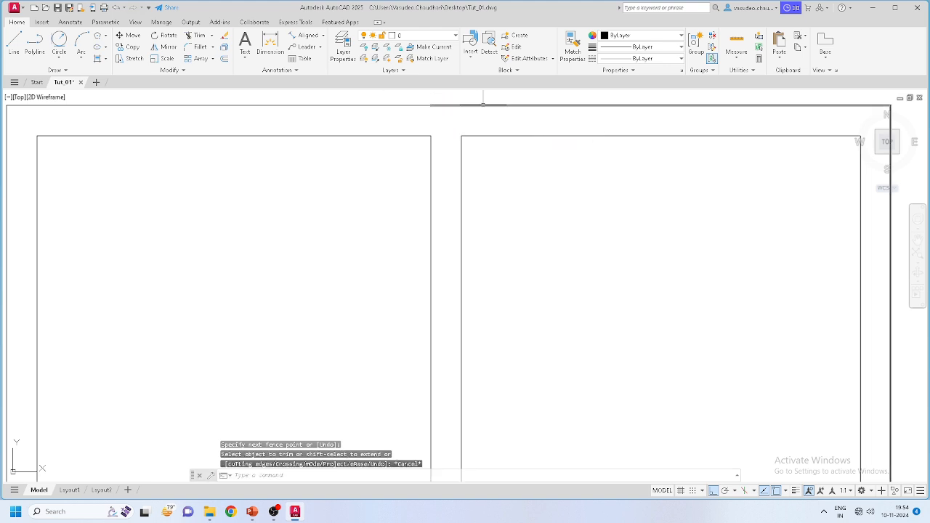
Step: Window-select both outer wall polylines
{"action": "left_click", "coordinate": [483, 105]}
{"action": "left_click", "coordinate": [431, 105]}
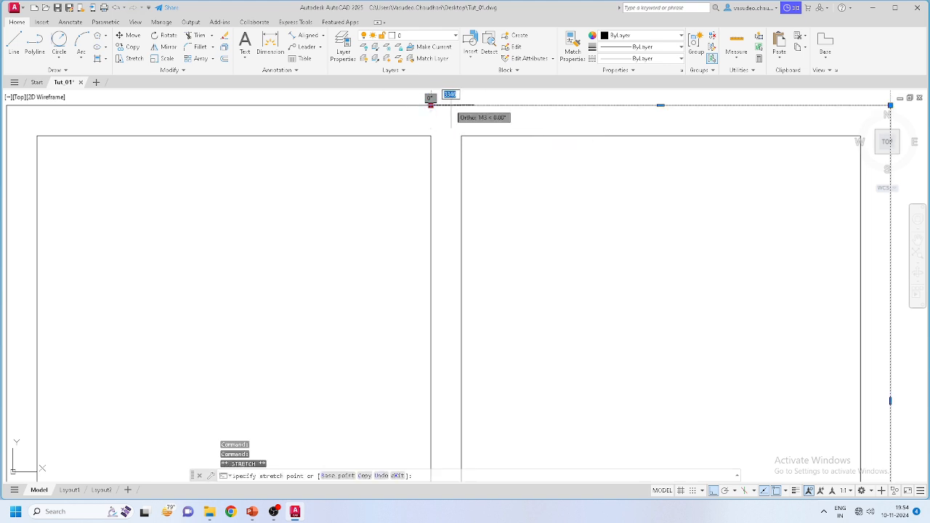
{"action": "key", "text": "Escape"}
{"action": "left_click", "coordinate": [459, 108]}
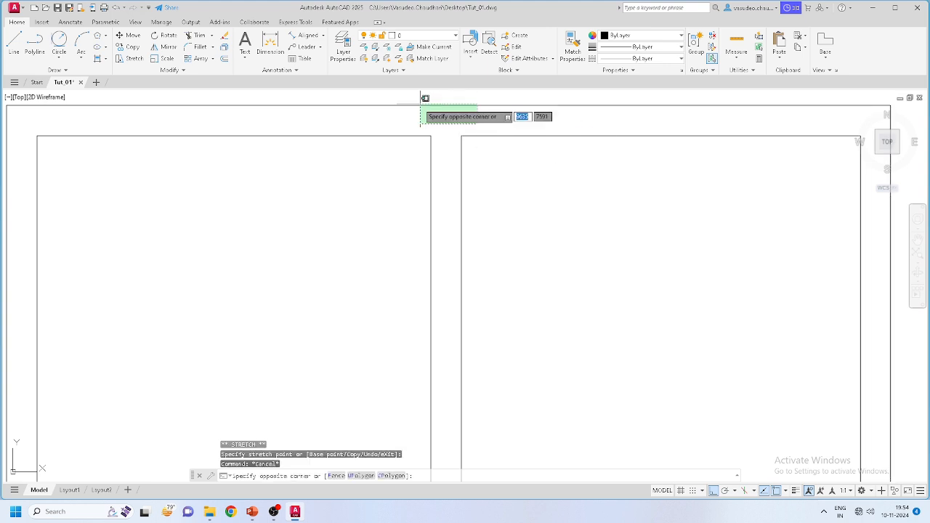
{"action": "key", "text": "Escape"}
{"action": "left_click", "coordinate": [505, 99]}
{"action": "left_click", "coordinate": [503, 108]}
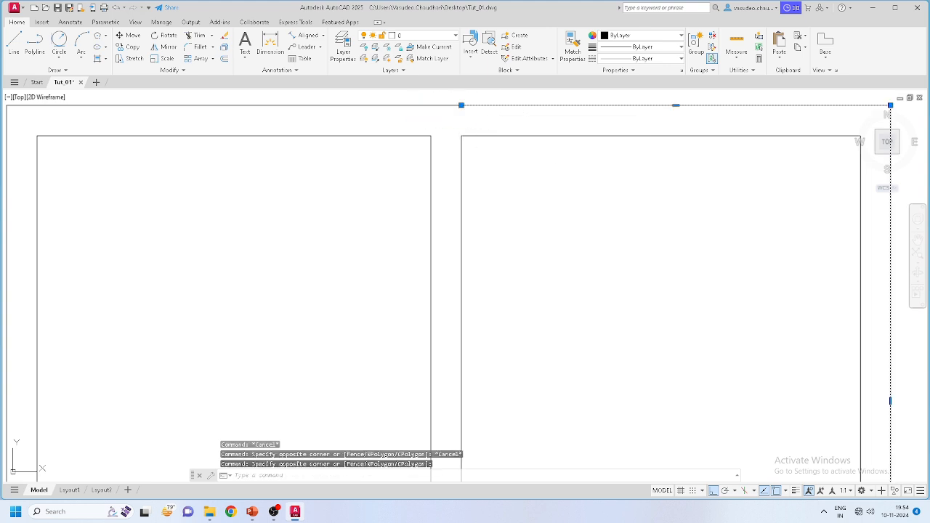
{"action": "scroll", "coordinate": [501, 116], "scroll_direction": "down", "scroll_amount": 2}
{"action": "key", "text": "Escape"}
{"action": "scroll", "coordinate": [504, 112], "scroll_direction": "up", "scroll_amount": 3}
{"action": "left_click", "coordinate": [495, 137]}
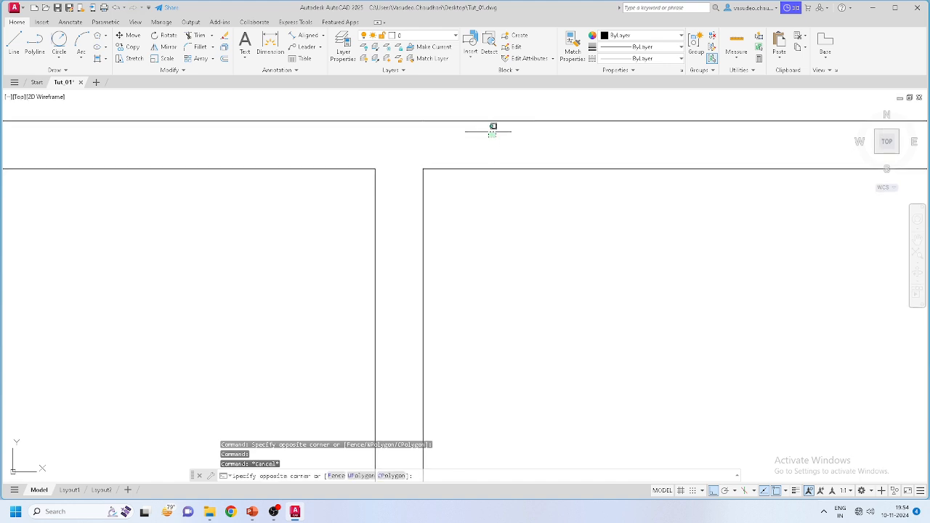
{"action": "left_click", "coordinate": [368, 98]}
{"action": "scroll", "coordinate": [399, 117], "scroll_direction": "down", "scroll_amount": 2}
{"action": "scroll", "coordinate": [399, 118], "scroll_direction": "down", "scroll_amount": 2}
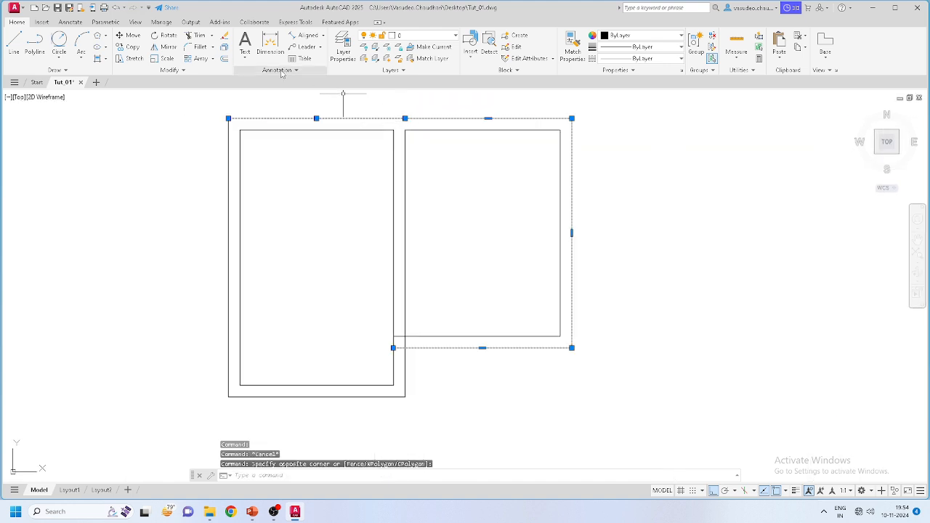
Step: Join the two outer wall outlines into a single polyline
{"action": "left_click", "coordinate": [182, 70]}
{"action": "left_click", "coordinate": [160, 97]}
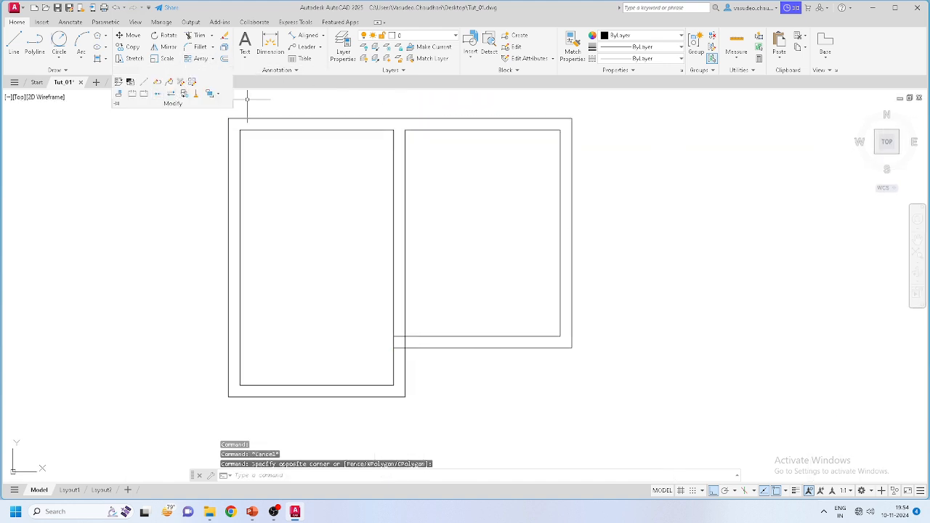
{"action": "key", "text": "Escape"}
{"action": "left_click", "coordinate": [428, 118]}
{"action": "key", "text": "Escape"}
{"action": "scroll", "coordinate": [531, 202], "scroll_direction": "down", "scroll_amount": 2}
{"action": "scroll", "coordinate": [463, 293], "scroll_direction": "up", "scroll_amount": 5}
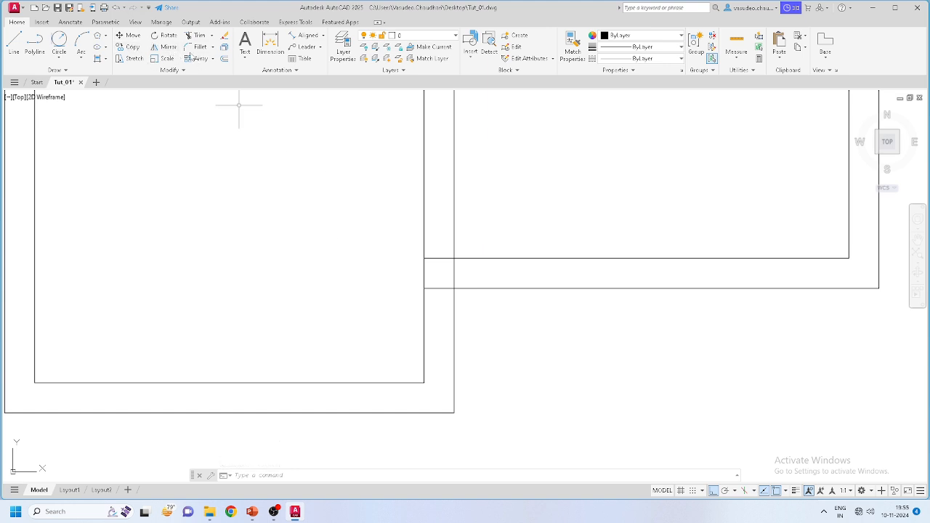
Step: Trim the upper and lower leftover line stubs at the junction with fence strokes
{"action": "left_click", "coordinate": [198, 35]}
{"action": "left_click_drag", "start_coordinate": [436, 241], "coordinate": [437, 295]}
{"action": "left_click_drag", "start_coordinate": [450, 264], "coordinate": [465, 271]}
{"action": "scroll", "coordinate": [466, 272], "scroll_direction": "down", "scroll_amount": 8}
{"action": "key", "text": "Escape"}
Step: Zoom and pan to view the whole two-room plan
{"action": "scroll", "coordinate": [480, 266], "scroll_direction": "up", "scroll_amount": 4}
{"action": "scroll", "coordinate": [571, 240], "scroll_direction": "down", "scroll_amount": 4}
{"action": "scroll", "coordinate": [512, 291], "scroll_direction": "up", "scroll_amount": 2}
{"action": "scroll", "coordinate": [494, 241], "scroll_direction": "up", "scroll_amount": 2}
{"action": "mouse_move", "coordinate": [498, 303]}
{"action": "middle_mouse_down"}
{"action": "mouse_move", "coordinate": [492, 242]}
{"action": "mouse_move", "coordinate": [468, 254]}
{"action": "middle_mouse_up"}
{"action": "scroll", "coordinate": [461, 272], "scroll_direction": "down", "scroll_amount": 4}
{"action": "scroll", "coordinate": [472, 254], "scroll_direction": "up", "scroll_amount": 4}
{"action": "scroll", "coordinate": [472, 253], "scroll_direction": "down", "scroll_amount": 2}
{"action": "scroll", "coordinate": [524, 256], "scroll_direction": "up", "scroll_amount": 2}
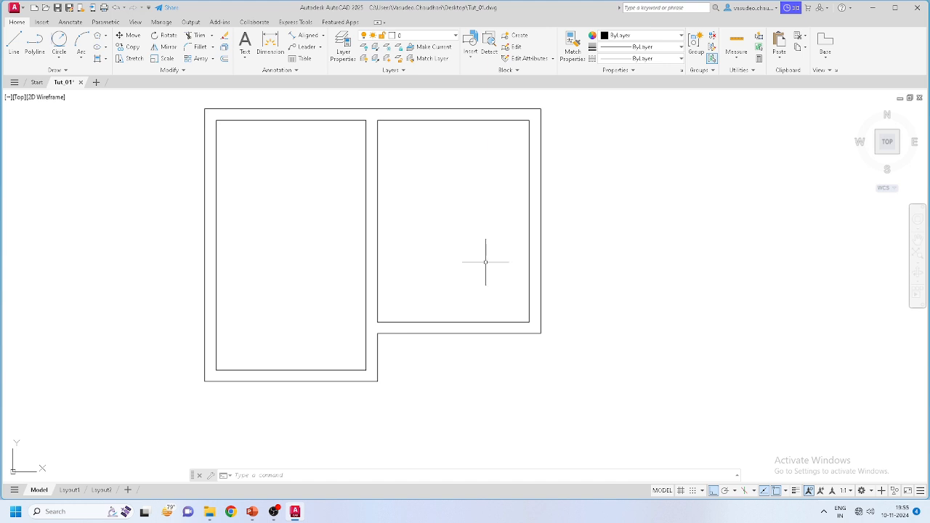
{"action": "scroll", "coordinate": [541, 298], "scroll_direction": "up", "scroll_amount": 3}
{"action": "scroll", "coordinate": [521, 332], "scroll_direction": "down", "scroll_amount": 3}
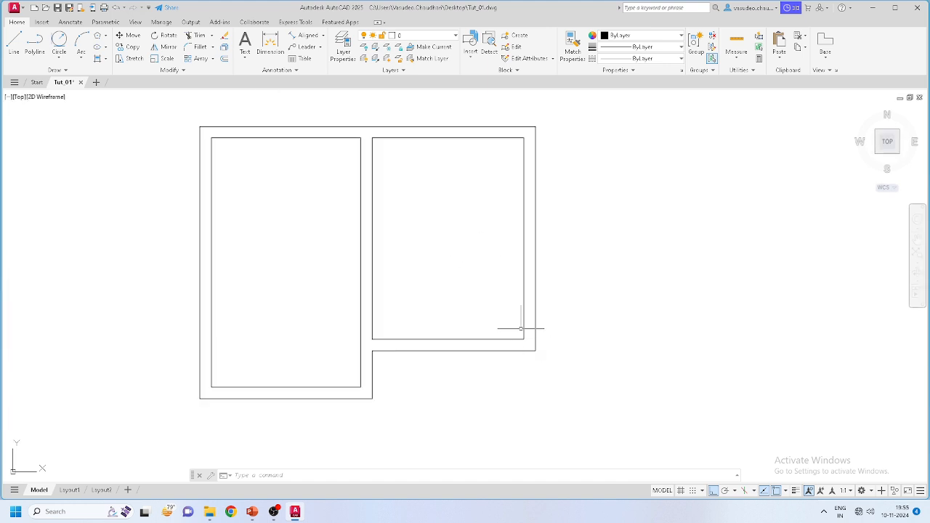
{"action": "left_click", "coordinate": [587, 426]}
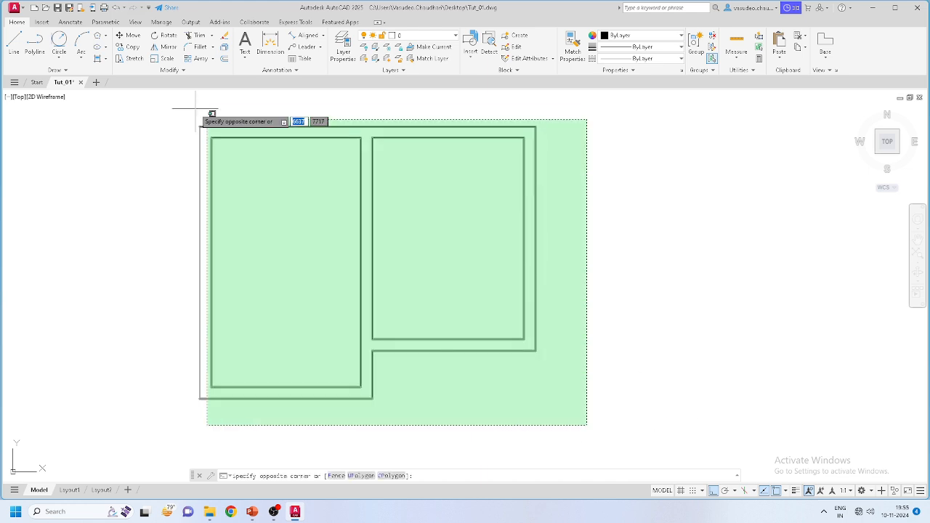
Step: Move all the selected wall lines onto the Wall layer
{"action": "left_click", "coordinate": [178, 105]}
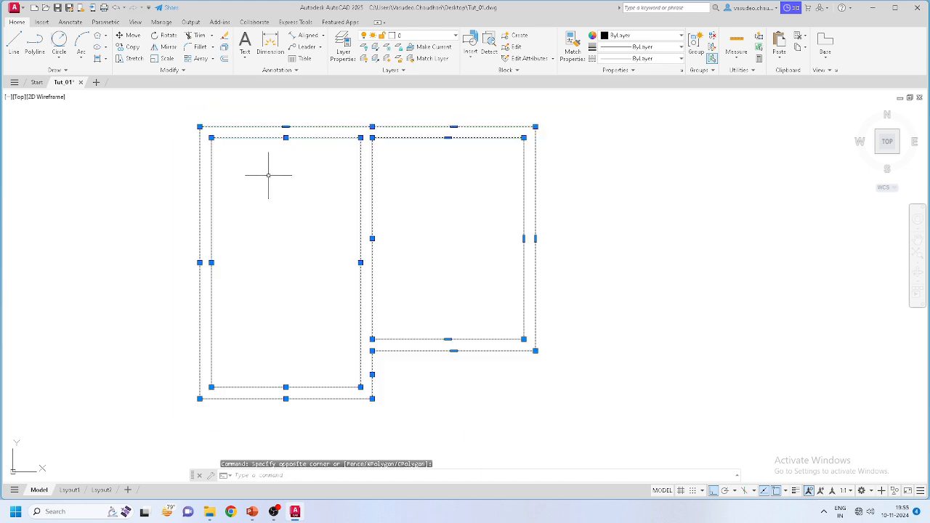
{"action": "left_click", "coordinate": [429, 38]}
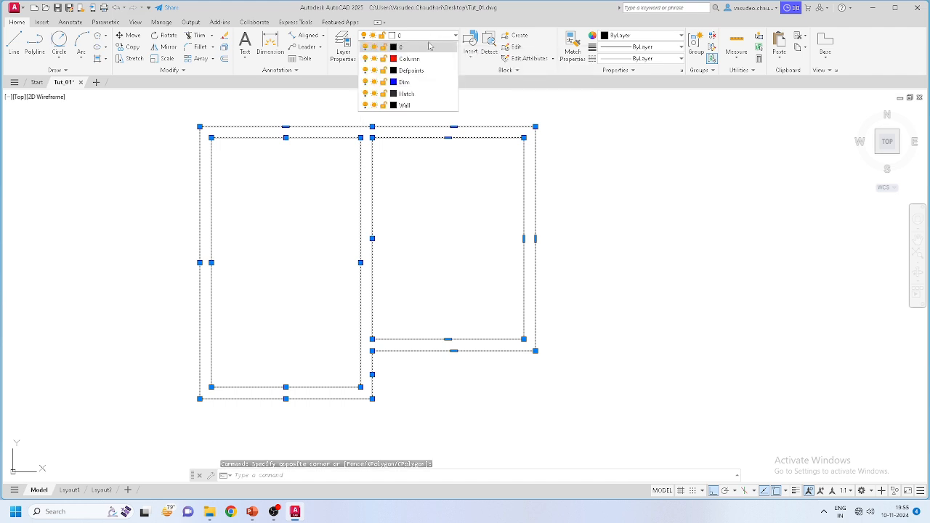
{"action": "left_click", "coordinate": [418, 106]}
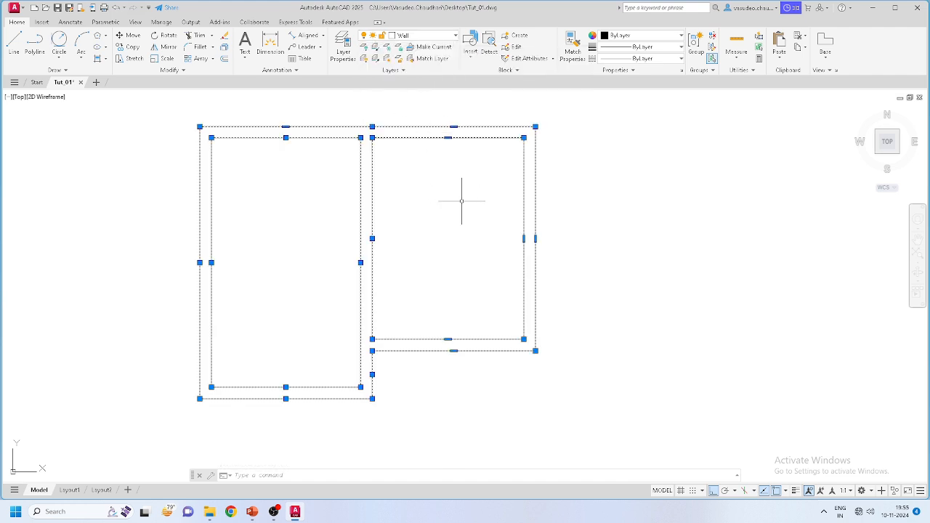
{"action": "key", "text": "Escape"}
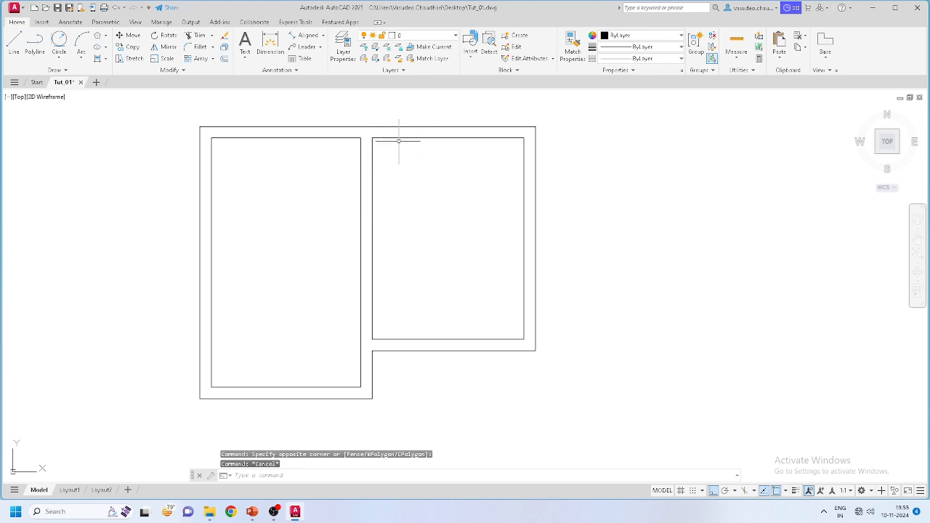
Step: Turn on lineweight display so the walls show thick, checking the Lineweight status-bar toggle
{"action": "left_click", "coordinate": [796, 491]}
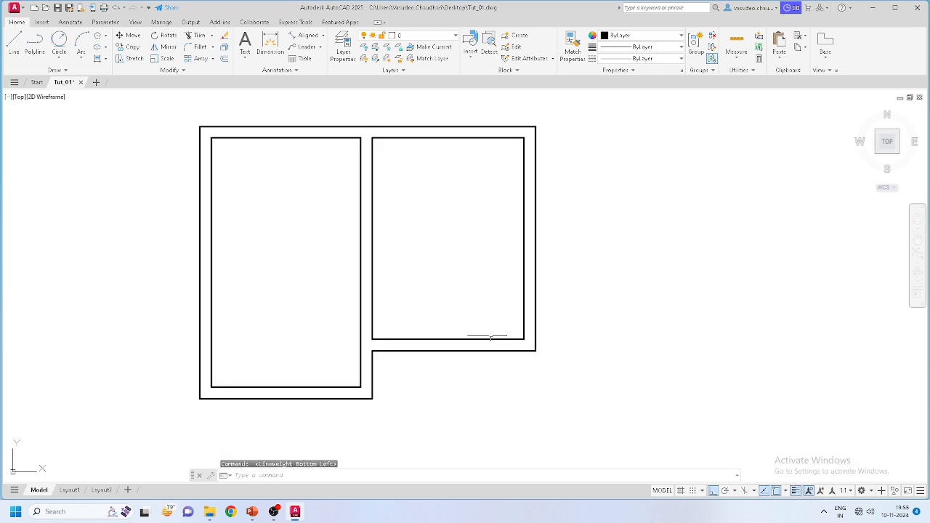
{"action": "scroll", "coordinate": [421, 311], "scroll_direction": "up", "scroll_amount": 2}
{"action": "scroll", "coordinate": [399, 290], "scroll_direction": "down", "scroll_amount": 4}
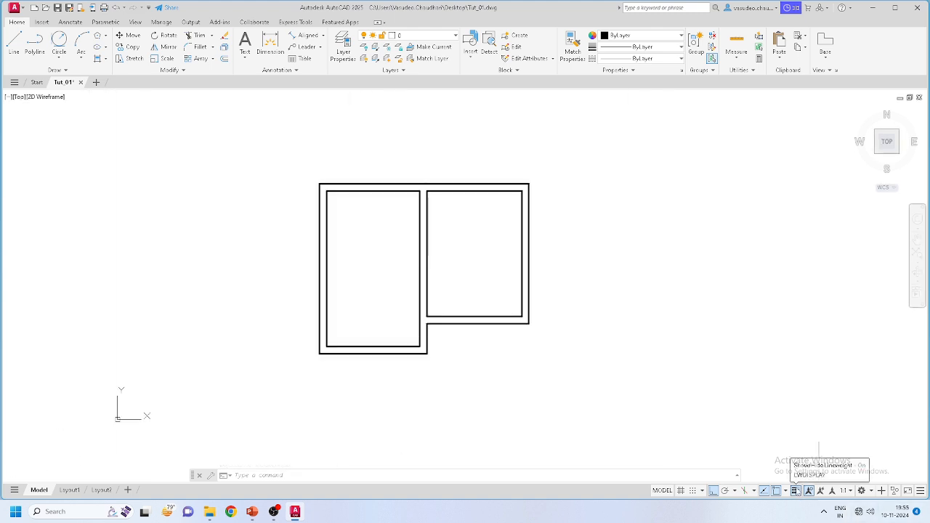
{"action": "left_click", "coordinate": [921, 490]}
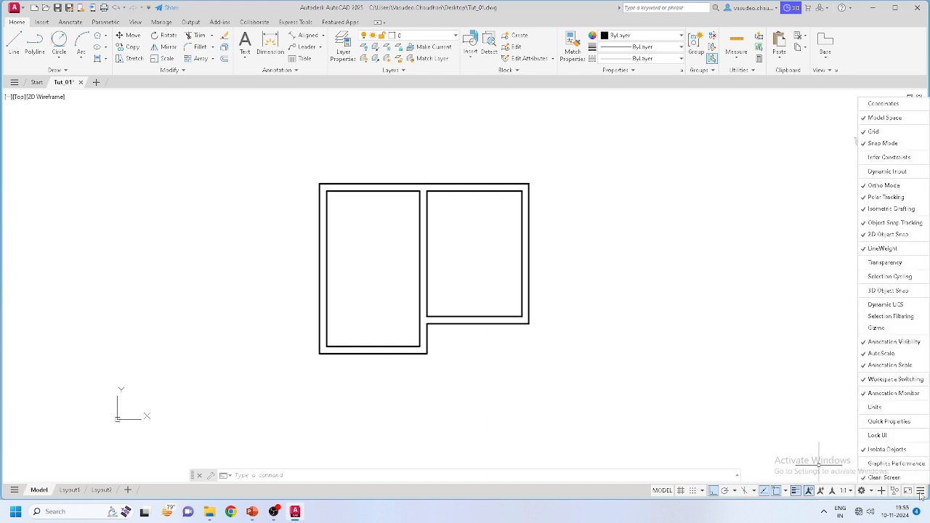
{"action": "left_click", "coordinate": [883, 249]}
{"action": "left_click", "coordinate": [883, 249]}
{"action": "left_click", "coordinate": [890, 251]}
{"action": "left_click", "coordinate": [890, 251]}
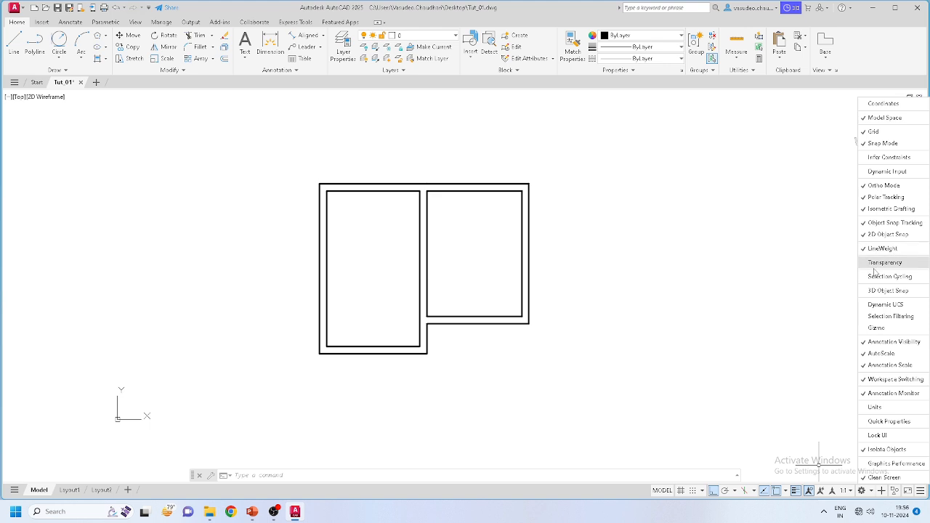
{"action": "left_click", "coordinate": [695, 355]}
Step: Bring the lower walls into view and make Wall the current layer
{"action": "scroll", "coordinate": [356, 233], "scroll_direction": "up", "scroll_amount": 1}
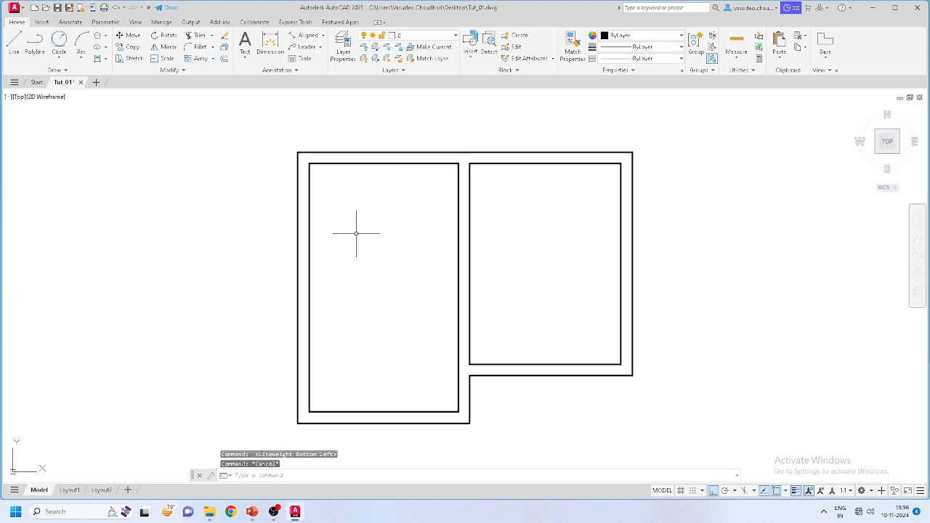
{"action": "middle_click_drag", "start_coordinate": [633, 347], "coordinate": [531, 298]}
{"action": "middle_click_drag", "start_coordinate": [288, 171], "coordinate": [356, 216]}
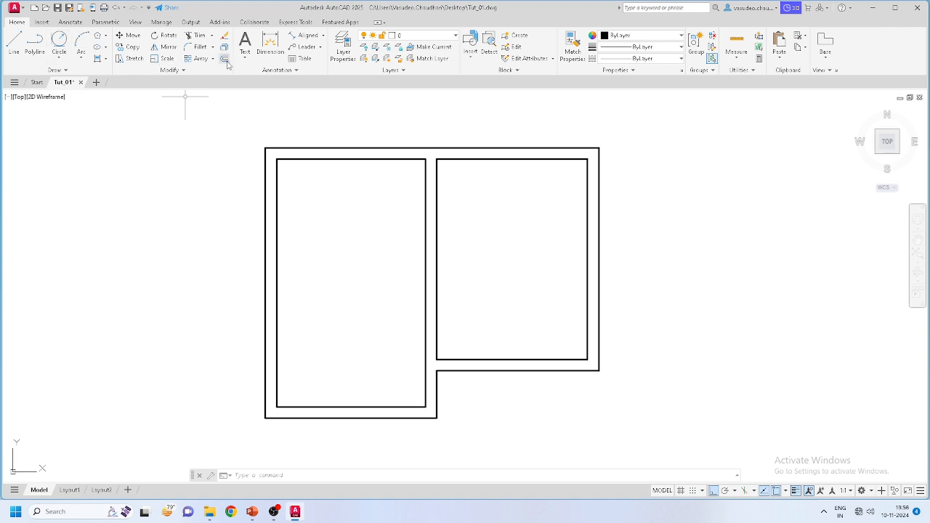
{"action": "scroll", "coordinate": [617, 351], "scroll_direction": "down", "scroll_amount": 2}
{"action": "scroll", "coordinate": [604, 350], "scroll_direction": "up", "scroll_amount": 2}
{"action": "middle_click_drag", "start_coordinate": [446, 404], "coordinate": [425, 331]}
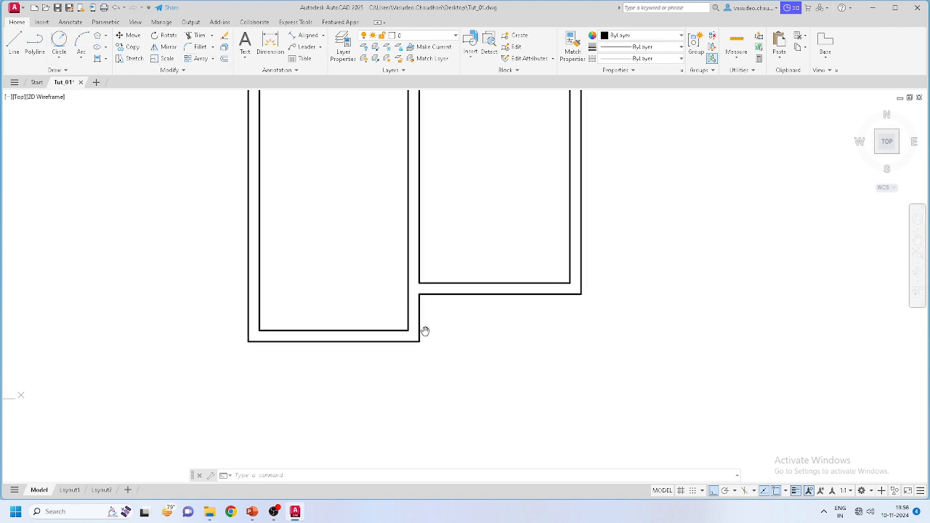
{"action": "scroll", "coordinate": [552, 287], "scroll_direction": "up", "scroll_amount": 2}
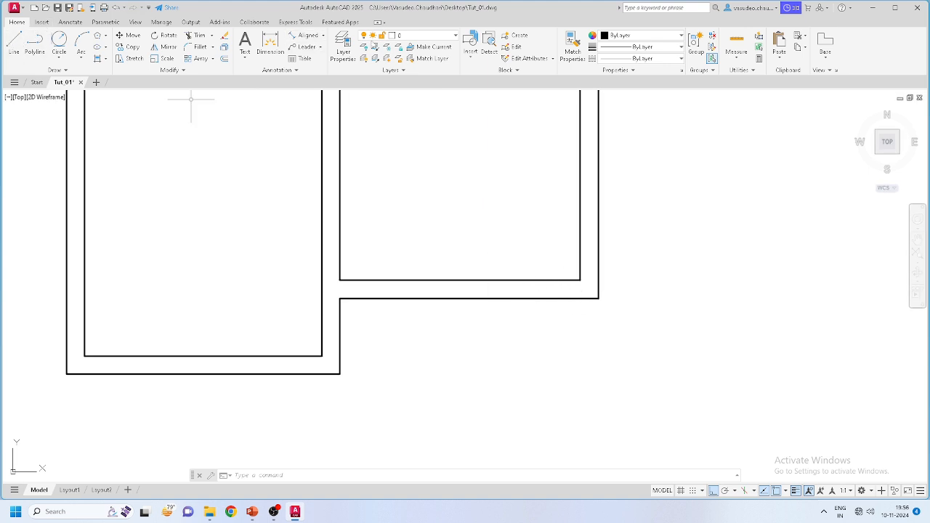
{"action": "left_click", "coordinate": [455, 35]}
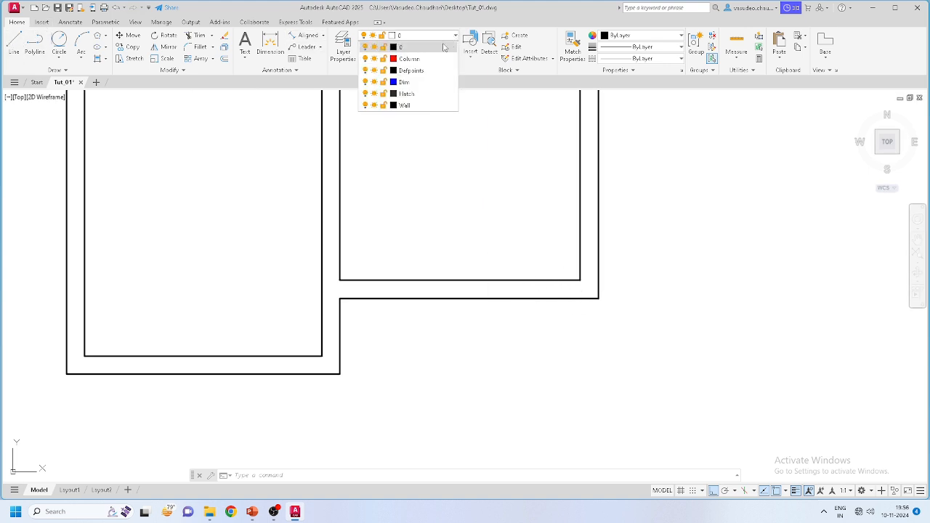
{"action": "left_click", "coordinate": [405, 105]}
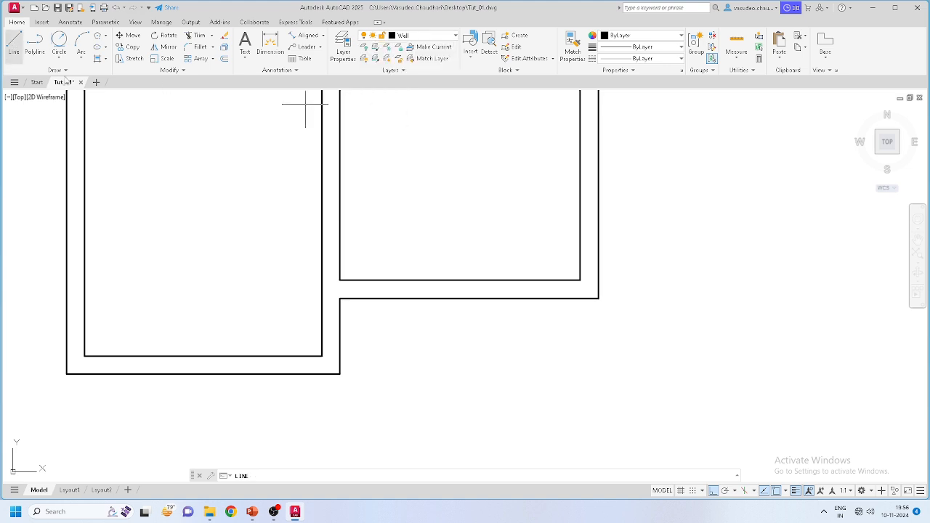
Step: Start a line at the inner wall corner, then cancel it
{"action": "left_click", "coordinate": [580, 280]}
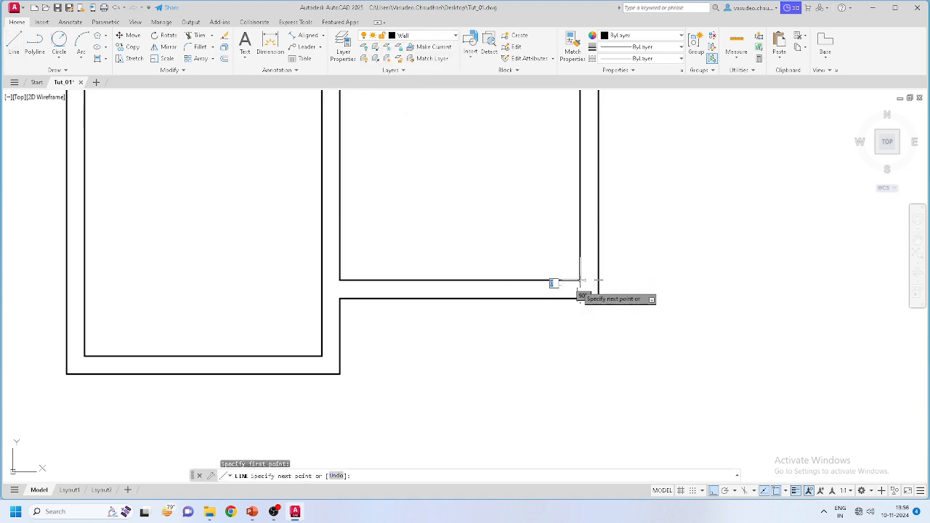
{"action": "key", "text": "Escape"}
{"action": "scroll", "coordinate": [570, 293], "scroll_direction": "up", "scroll_amount": 4}
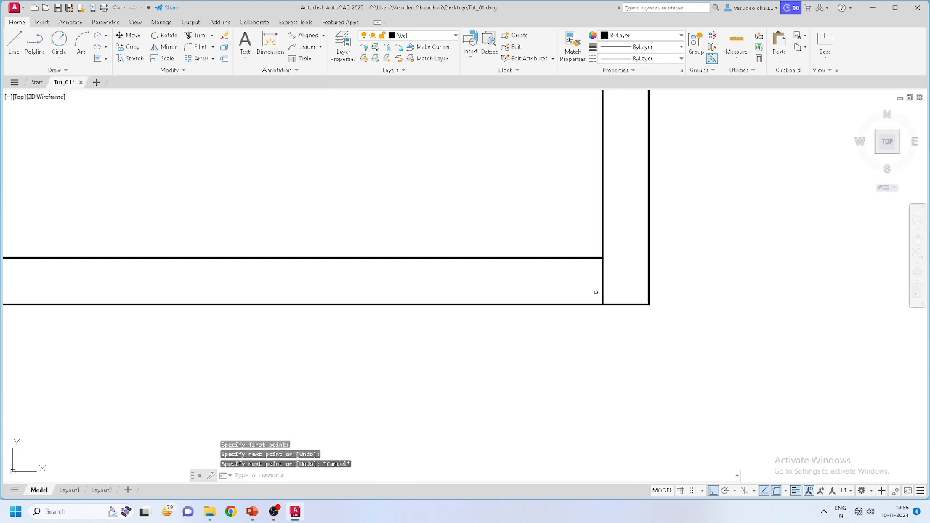
{"action": "middle_click_drag", "start_coordinate": [370, 276], "coordinate": [451, 266]}
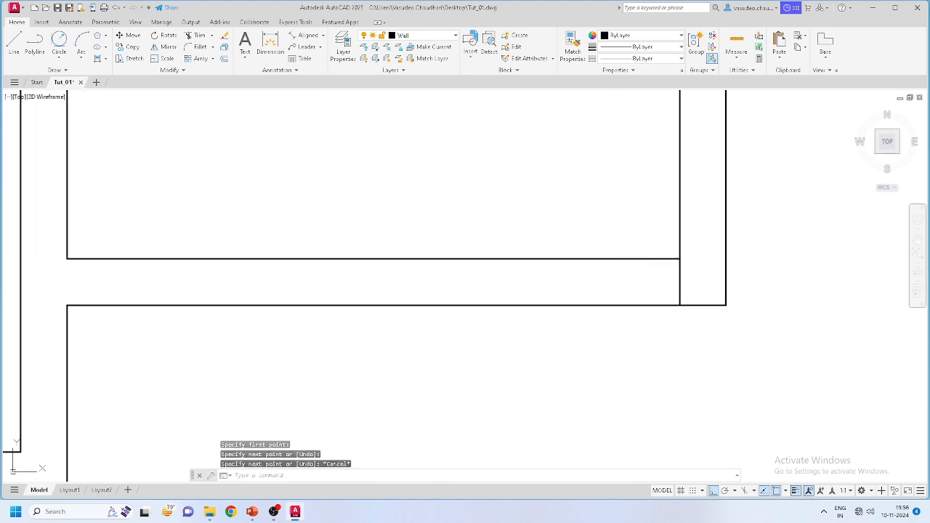
Step: Offset the right vertical wall line 1000 toward the inside of the room
{"action": "left_click", "coordinate": [225, 60]}
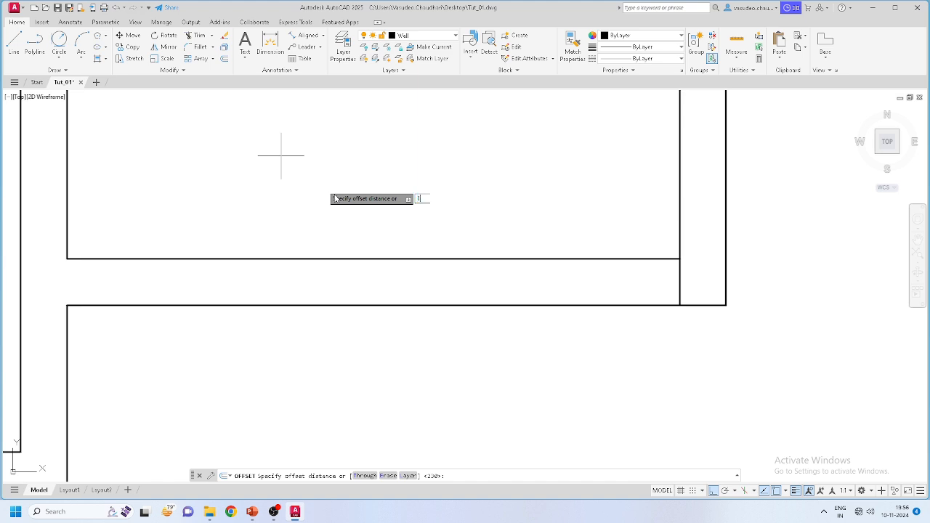
{"action": "key", "text": "Return"}
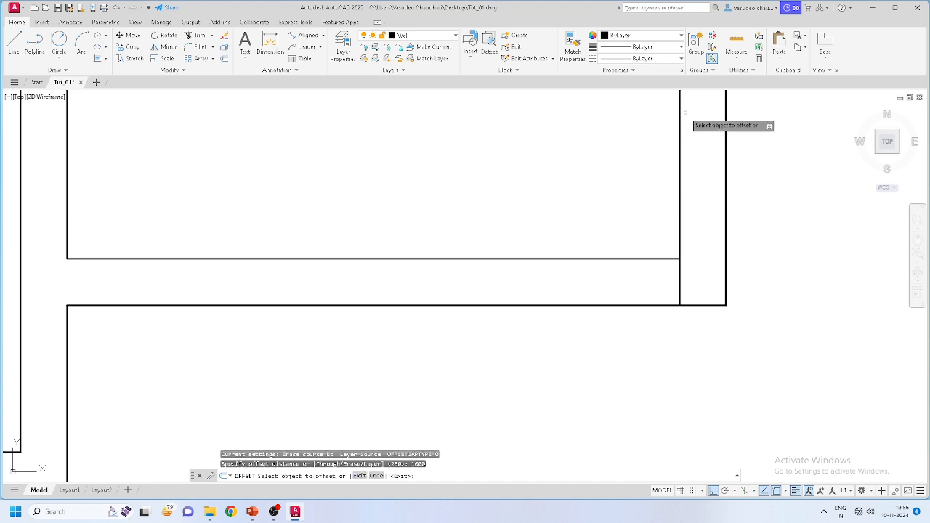
{"action": "left_click", "coordinate": [678, 274]}
{"action": "left_click", "coordinate": [574, 270]}
{"action": "key", "text": "Escape"}
{"action": "scroll", "coordinate": [519, 310], "scroll_direction": "down", "scroll_amount": 5}
{"action": "scroll", "coordinate": [517, 312], "scroll_direction": "up", "scroll_amount": 4}
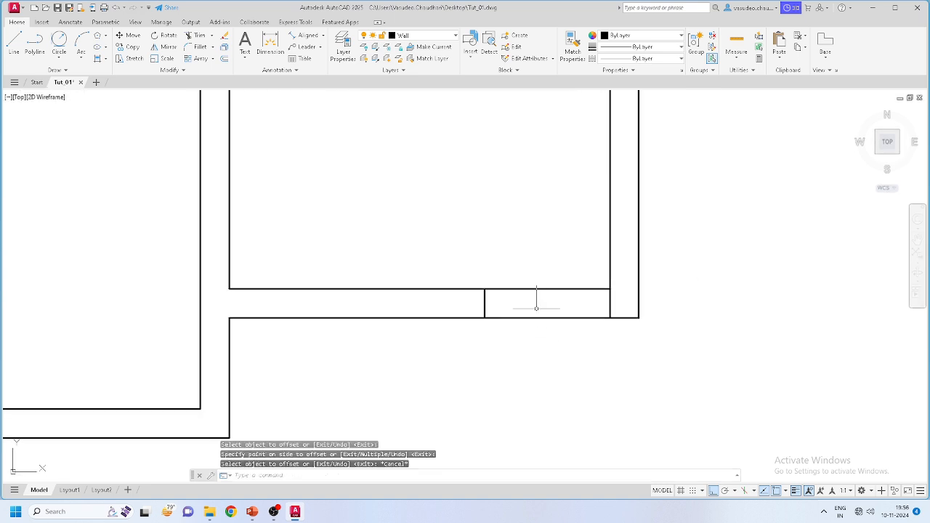
Step: Trim the lower inner wall segment back to the new offset line
{"action": "left_click", "coordinate": [195, 35]}
{"action": "left_click", "coordinate": [569, 289]}
{"action": "left_click", "coordinate": [550, 277]}
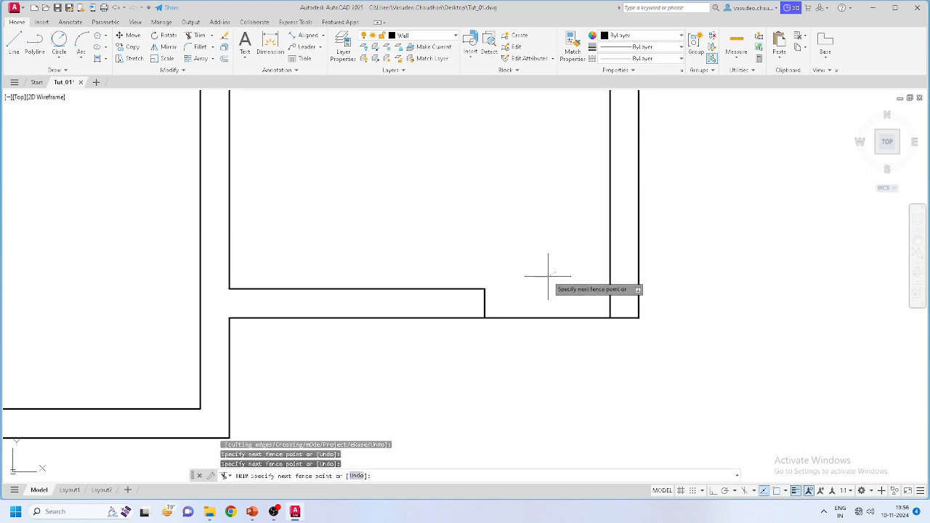
{"action": "key", "text": "Escape"}
{"action": "scroll", "coordinate": [552, 292], "scroll_direction": "down", "scroll_amount": 6}
{"action": "key", "text": "Escape"}
{"action": "scroll", "coordinate": [554, 340], "scroll_direction": "up", "scroll_amount": 2}
{"action": "scroll", "coordinate": [545, 312], "scroll_direction": "up", "scroll_amount": 6}
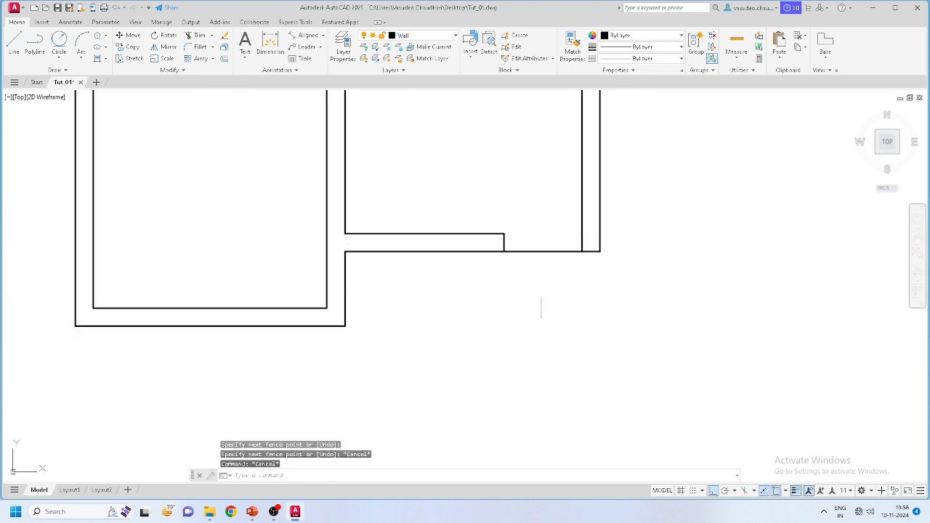
{"action": "scroll", "coordinate": [540, 291], "scroll_direction": "down", "scroll_amount": 4}
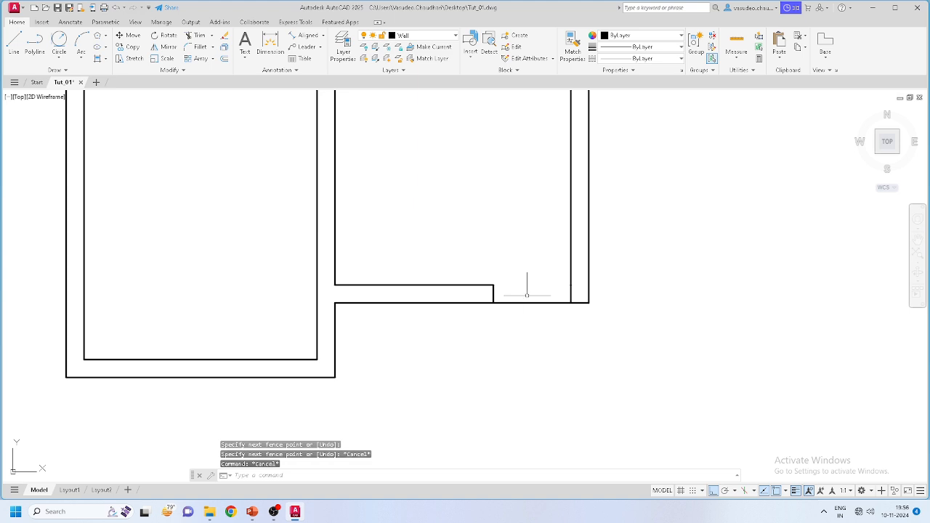
{"action": "scroll", "coordinate": [527, 295], "scroll_direction": "down", "scroll_amount": 2}
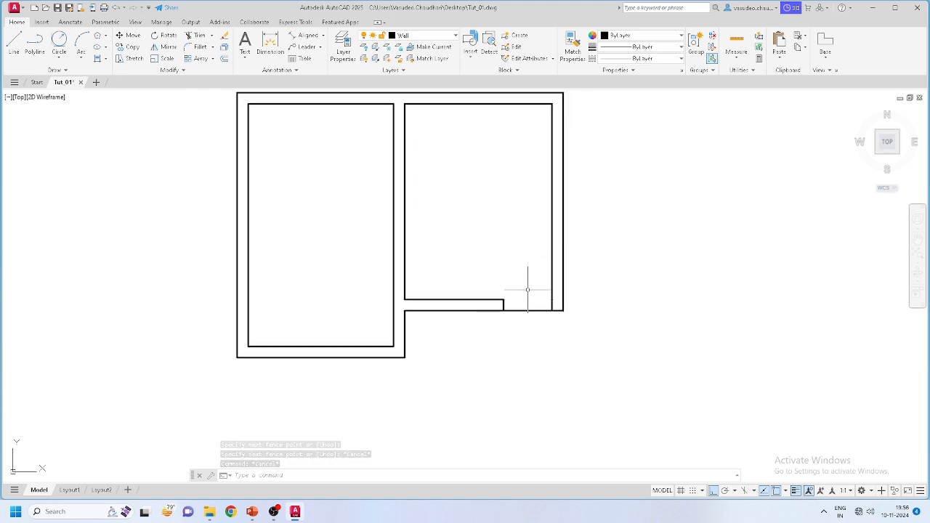
Step: Pan around the plan, cancelling a started line and a right-wall corner stretch
{"action": "middle_click_drag", "start_coordinate": [517, 263], "coordinate": [561, 297]}
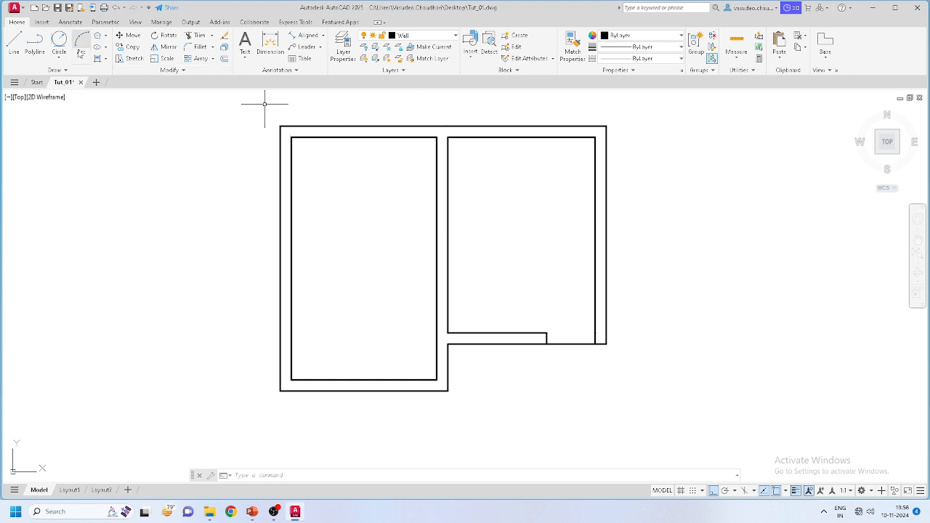
{"action": "middle_click_drag", "start_coordinate": [646, 192], "coordinate": [518, 202]}
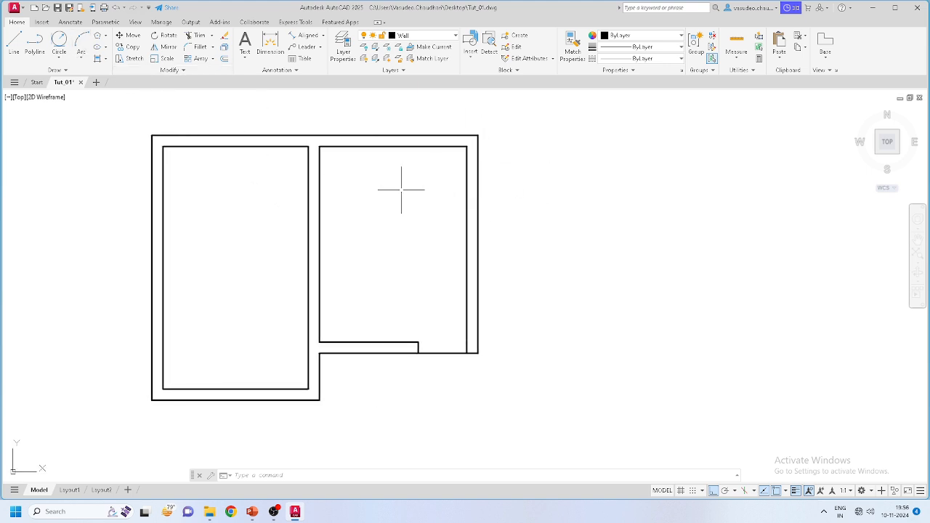
{"action": "middle_click_drag", "start_coordinate": [424, 189], "coordinate": [495, 197]}
{"action": "middle_click_drag", "start_coordinate": [433, 240], "coordinate": [470, 233]}
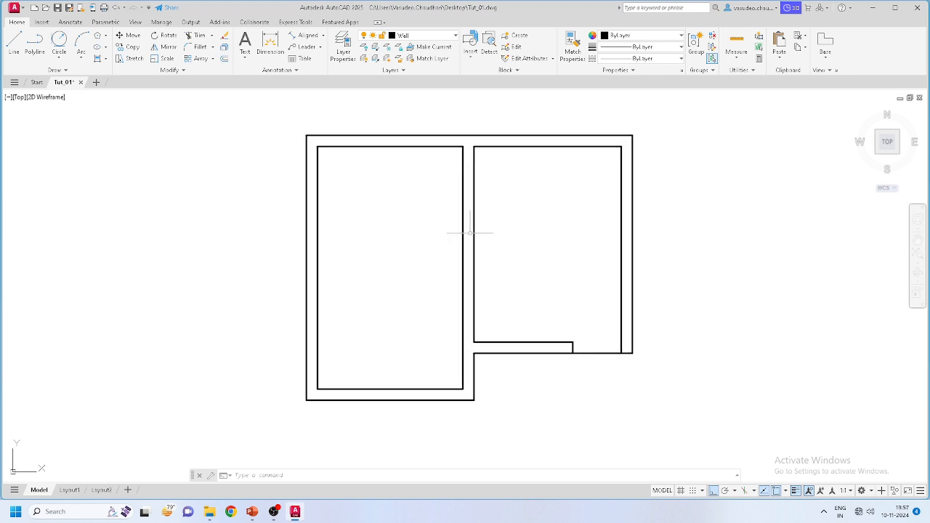
{"action": "left_click", "coordinate": [13, 44]}
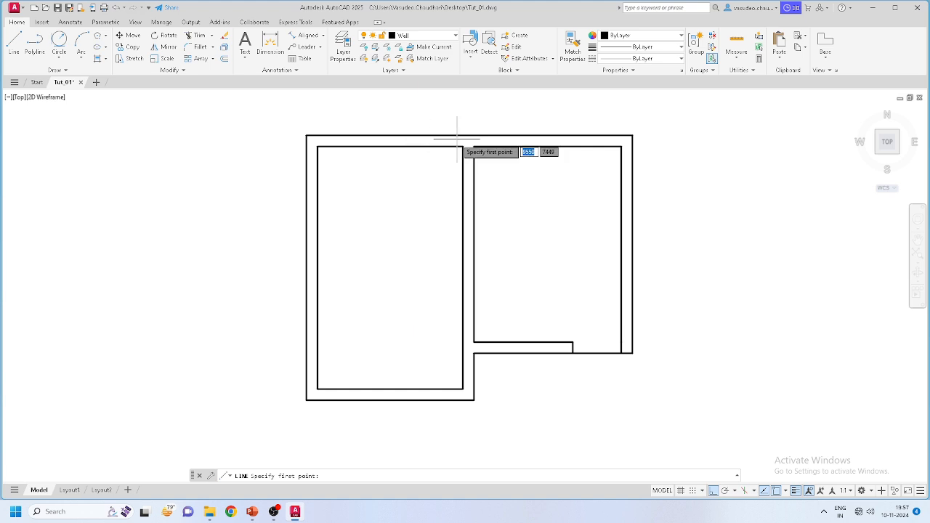
{"action": "scroll", "coordinate": [458, 141], "scroll_direction": "up", "scroll_amount": 8}
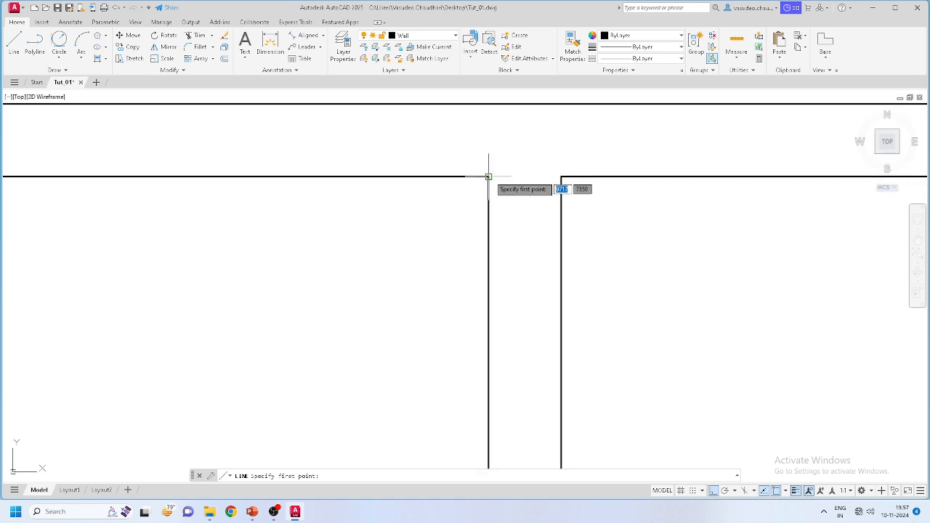
{"action": "key", "text": "Escape"}
{"action": "left_click", "coordinate": [590, 165]}
{"action": "left_click", "coordinate": [561, 181]}
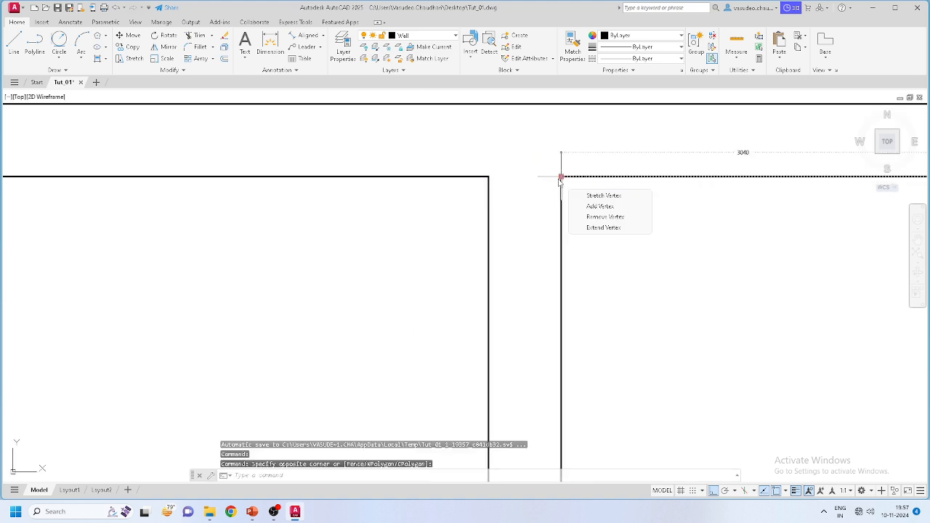
{"action": "left_click", "coordinate": [561, 176]}
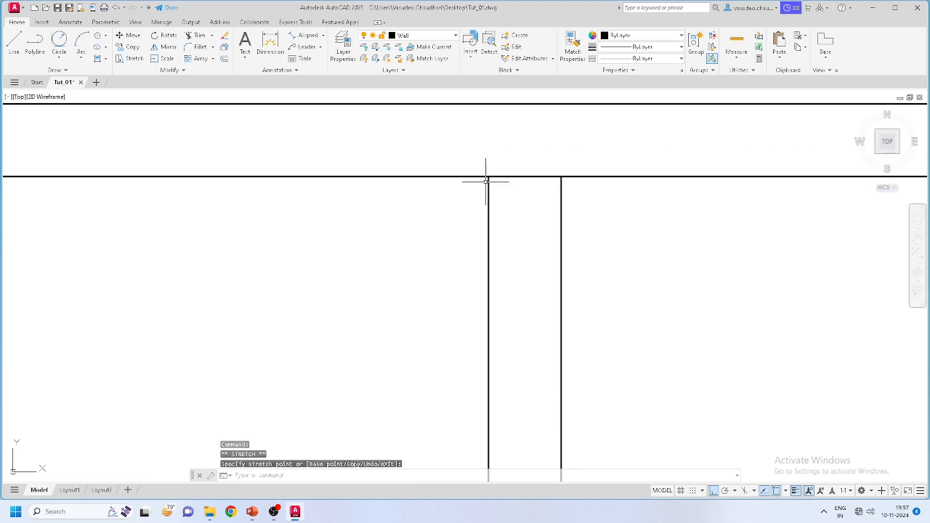
{"action": "key", "text": "Escape"}
{"action": "middle_click_drag", "start_coordinate": [402, 176], "coordinate": [246, 146]}
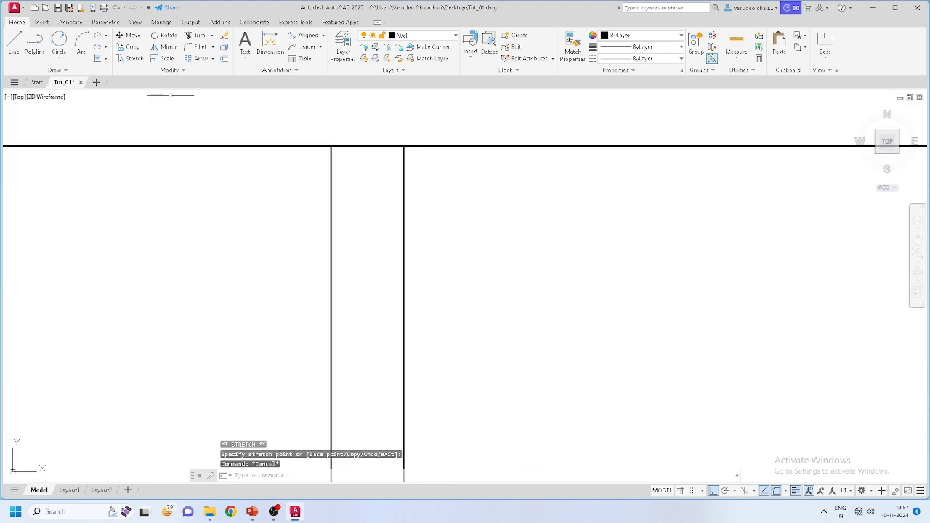
Step: Offset the top wall line 1000 downward to form its inner face
{"action": "left_click", "coordinate": [224, 58]}
{"action": "key", "text": "Return"}
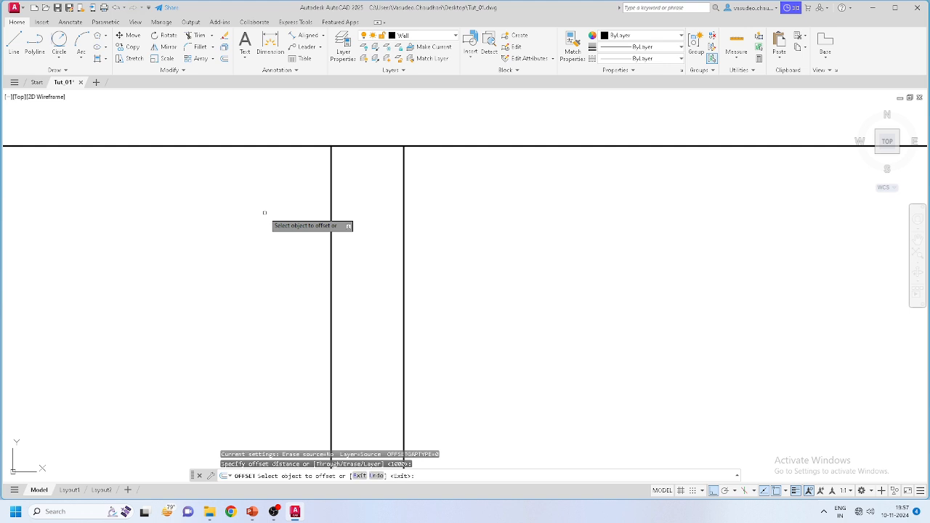
{"action": "left_click", "coordinate": [550, 145]}
{"action": "left_click", "coordinate": [526, 178]}
{"action": "scroll", "coordinate": [518, 180], "scroll_direction": "down", "scroll_amount": 3}
{"action": "key", "text": "Escape"}
{"action": "scroll", "coordinate": [465, 182], "scroll_direction": "up", "scroll_amount": 2}
{"action": "scroll", "coordinate": [459, 186], "scroll_direction": "down", "scroll_amount": 2}
{"action": "scroll", "coordinate": [457, 191], "scroll_direction": "down", "scroll_amount": 4}
{"action": "scroll", "coordinate": [452, 199], "scroll_direction": "up", "scroll_amount": 2}
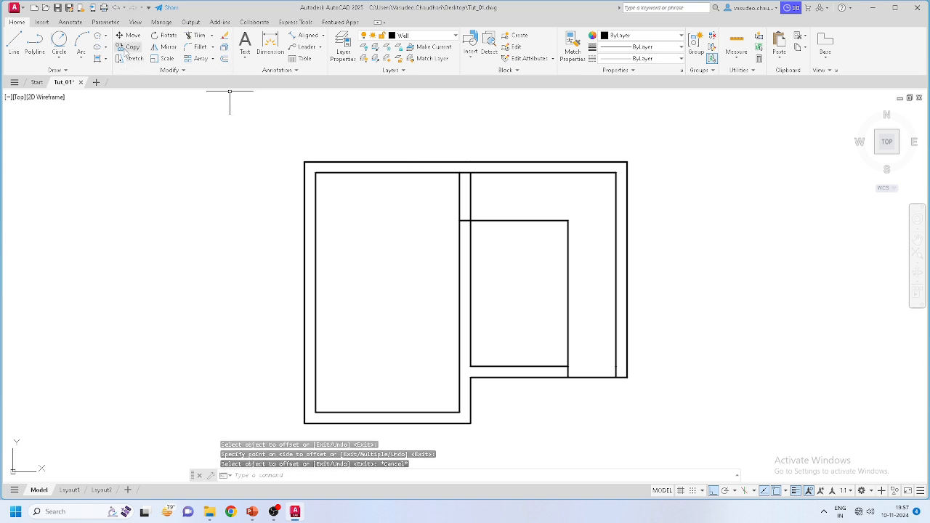
Step: Fence-trim away the two crossing wall segments
{"action": "left_click", "coordinate": [196, 36]}
{"action": "left_click_drag", "start_coordinate": [491, 194], "coordinate": [420, 191]}
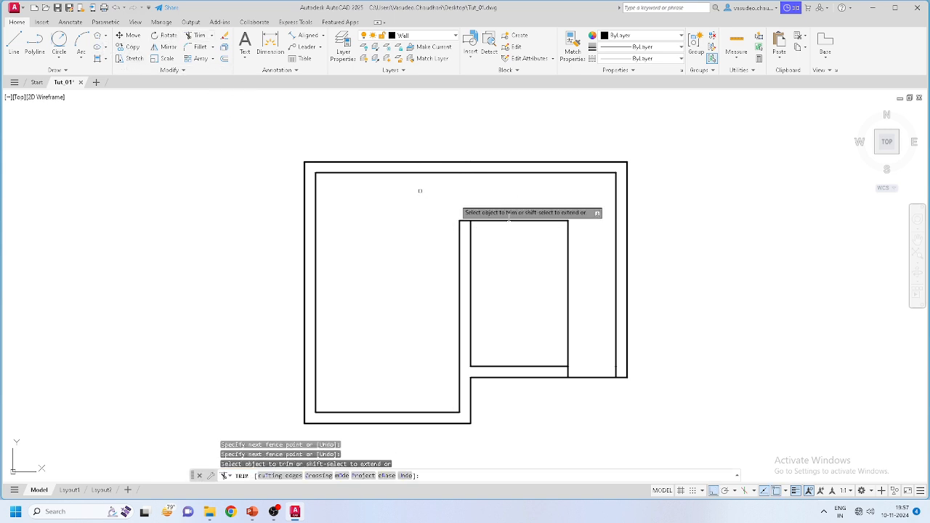
{"action": "left_click", "coordinate": [593, 280]}
{"action": "left_click", "coordinate": [562, 250]}
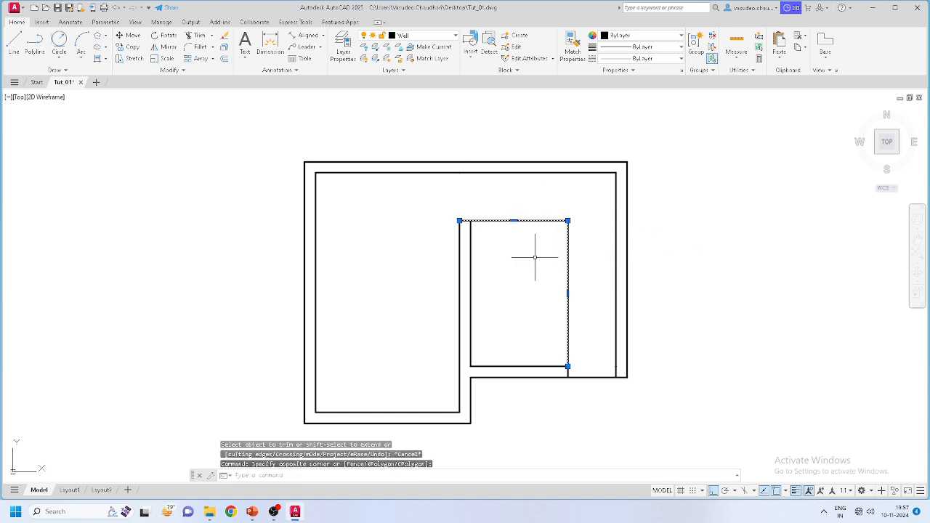
{"action": "key", "text": "Escape"}
Step: Trim off the inner room's right and top walls
{"action": "left_click", "coordinate": [203, 37]}
{"action": "mouse_move", "coordinate": [526, 257]}
{"action": "left_mouse_down"}
{"action": "mouse_move", "coordinate": [588, 268]}
{"action": "mouse_move", "coordinate": [538, 212]}
{"action": "left_mouse_up"}
{"action": "key", "text": "Escape"}
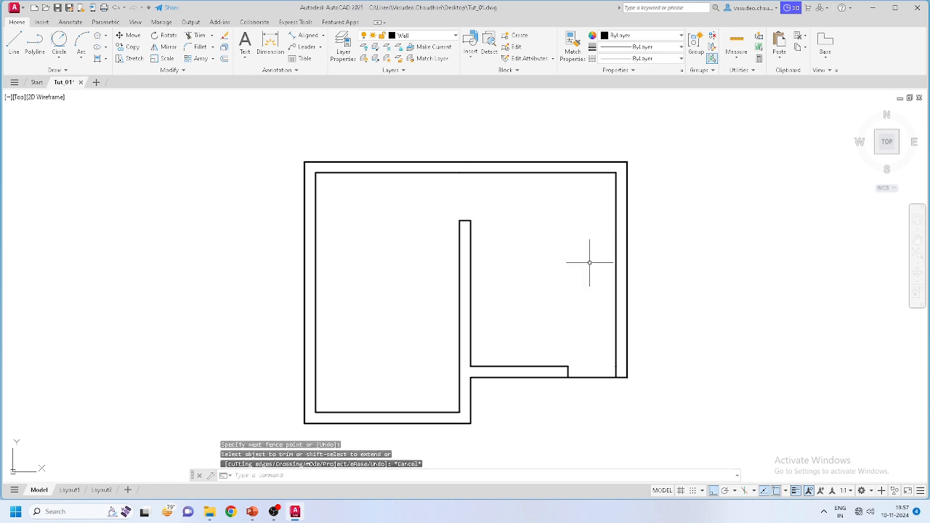
{"action": "key", "text": "Escape"}
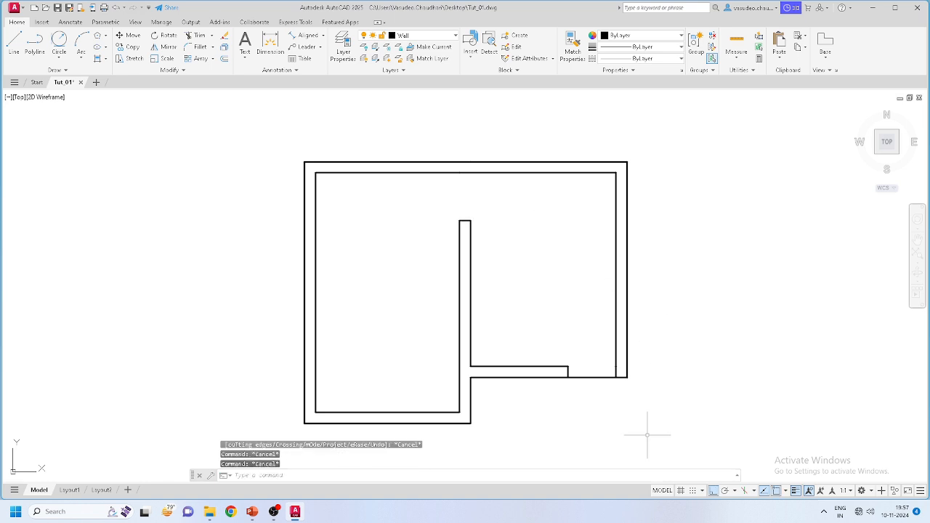
{"action": "left_click", "coordinate": [647, 435]}
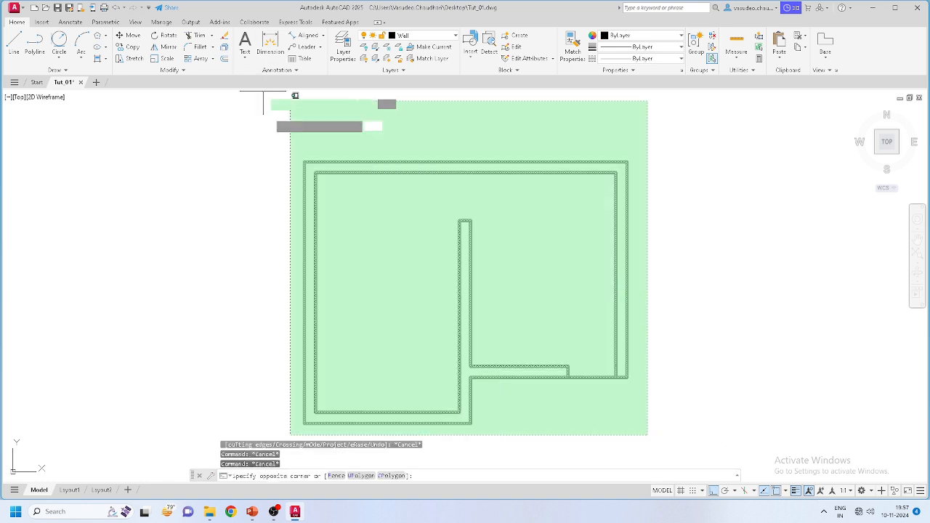
Step: Join the selected wall lines from the Modify slide-out, merging 11 segments into 3 polylines
{"action": "left_click", "coordinate": [283, 127]}
{"action": "left_click", "coordinate": [173, 70]}
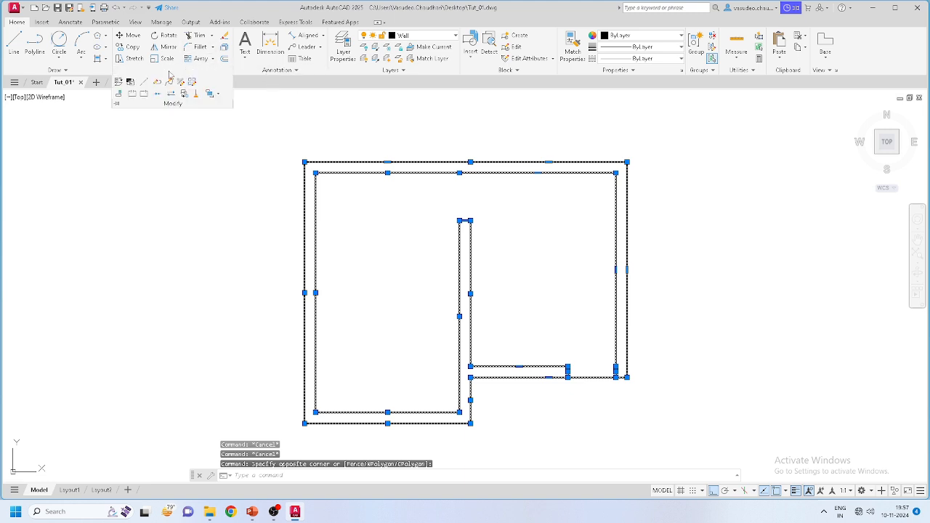
{"action": "left_click", "coordinate": [156, 95]}
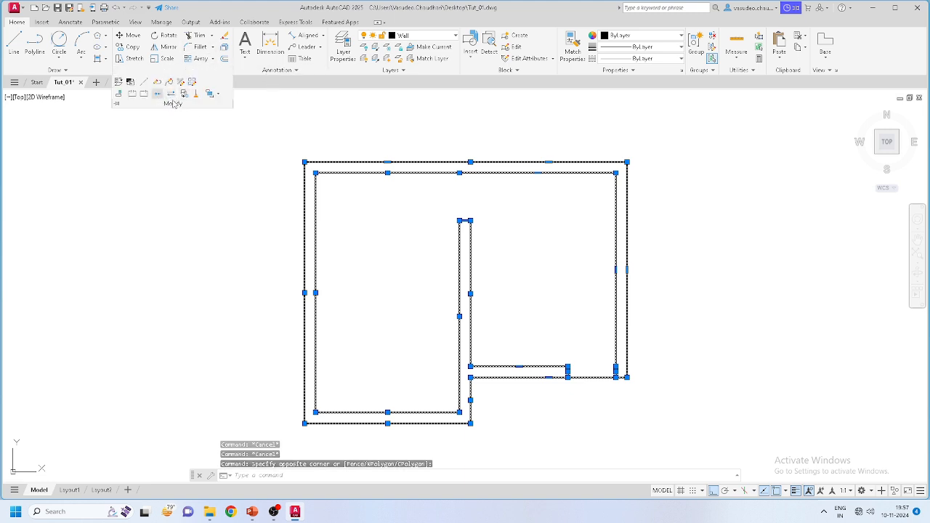
{"action": "key", "text": "Escape"}
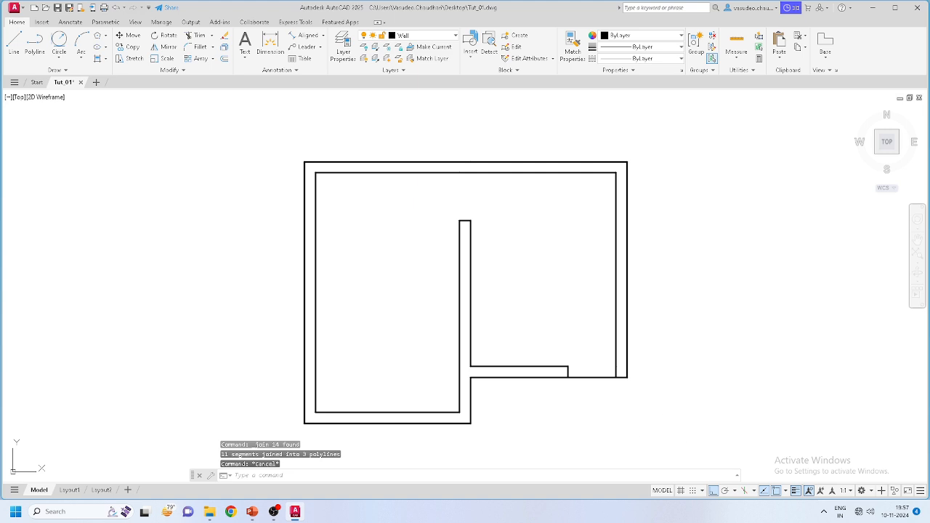
Step: Start and cancel another selection window, then reposition the view of the plan
{"action": "left_click", "coordinate": [662, 439]}
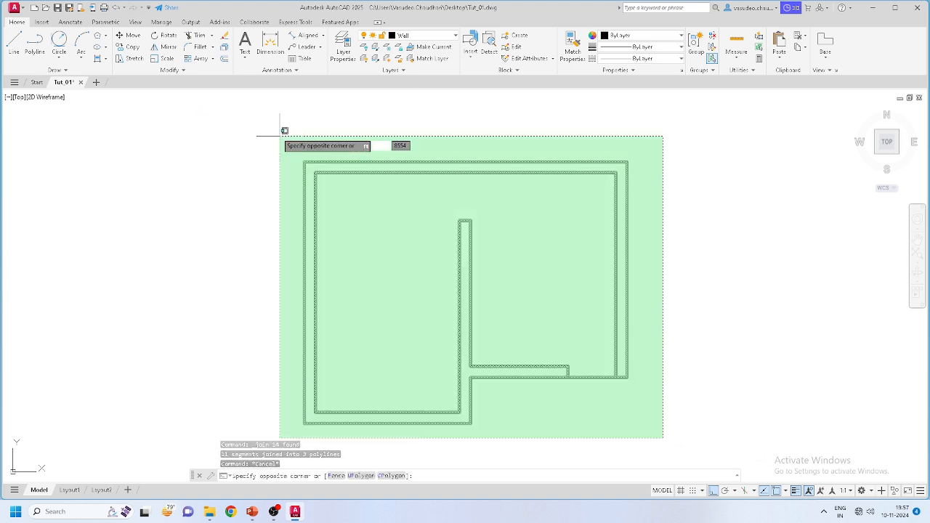
{"action": "key", "text": "Escape"}
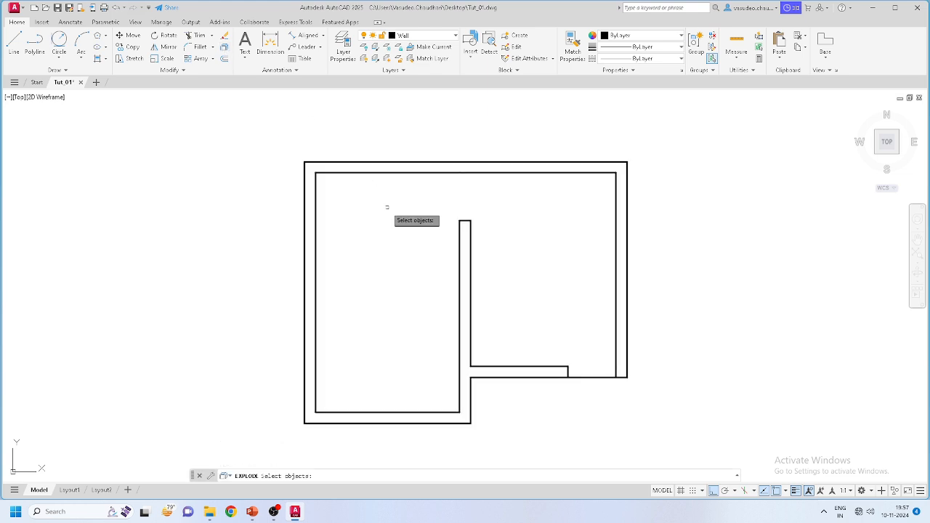
{"action": "scroll", "coordinate": [502, 211], "scroll_direction": "up", "scroll_amount": 3}
{"action": "scroll", "coordinate": [537, 274], "scroll_direction": "down", "scroll_amount": 5}
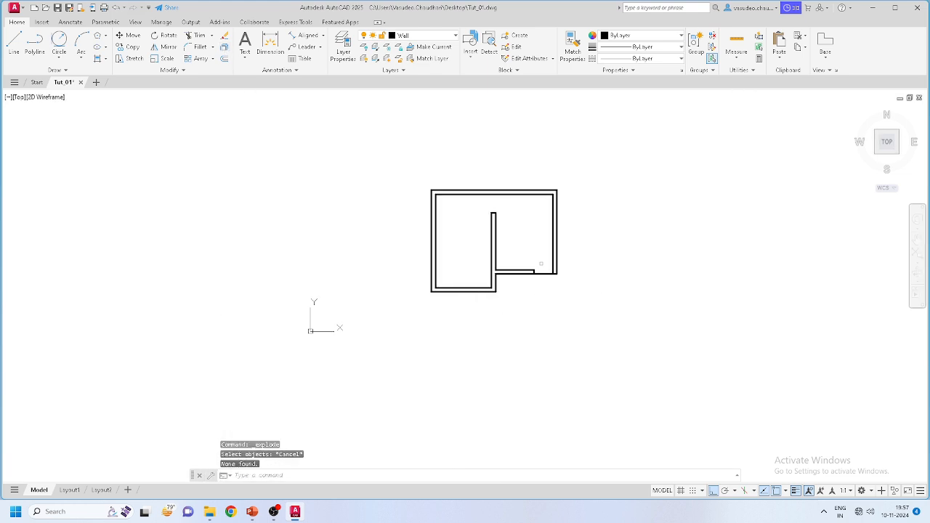
{"action": "scroll", "coordinate": [515, 210], "scroll_direction": "up", "scroll_amount": 2}
{"action": "scroll", "coordinate": [425, 248], "scroll_direction": "up", "scroll_amount": 2}
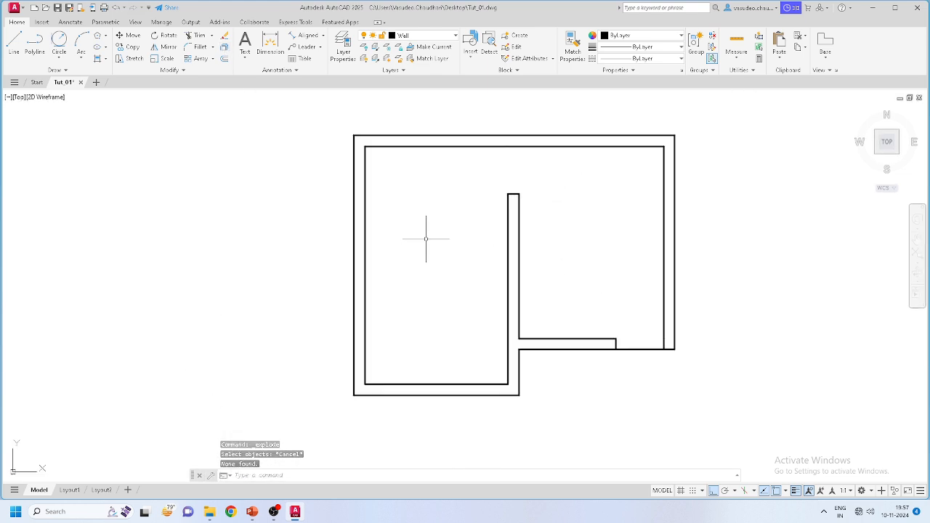
{"action": "middle_click_drag", "start_coordinate": [422, 317], "coordinate": [425, 306]}
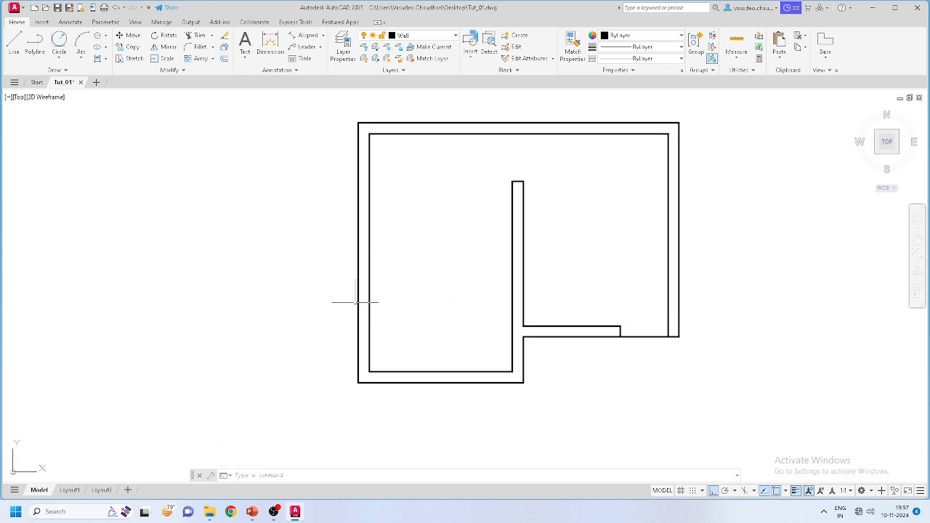
Step: Explode the inner partition polyline into separate lines
{"action": "scroll", "coordinate": [581, 346], "scroll_direction": "up", "scroll_amount": 4}
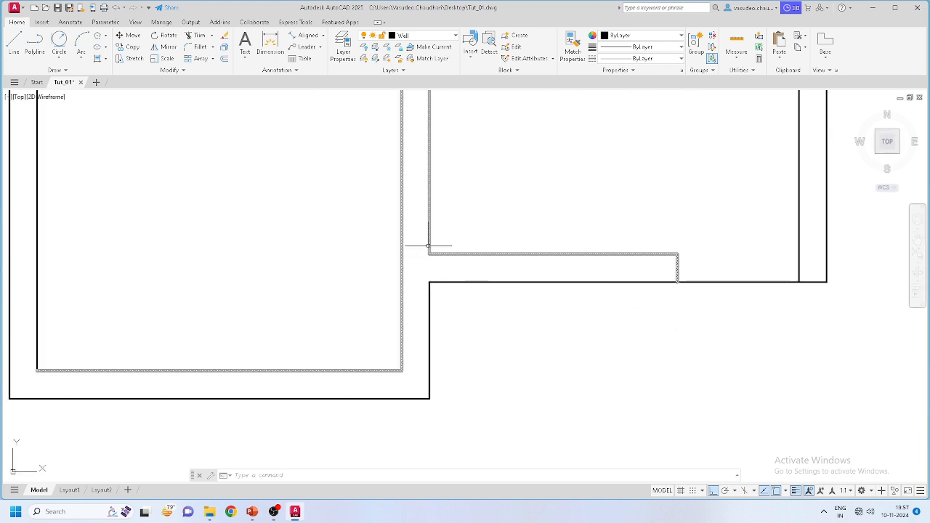
{"action": "scroll", "coordinate": [433, 243], "scroll_direction": "down", "scroll_amount": 4}
{"action": "left_click", "coordinate": [437, 237]}
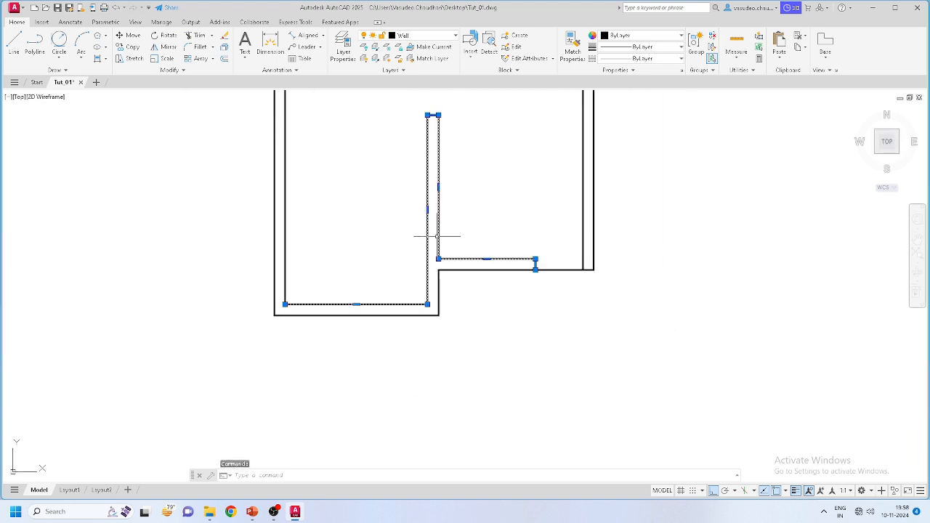
{"action": "left_click", "coordinate": [224, 48]}
Step: Window-select the inner wall lines one by one, clearing each selection
{"action": "left_click", "coordinate": [473, 208]}
{"action": "left_click", "coordinate": [413, 219]}
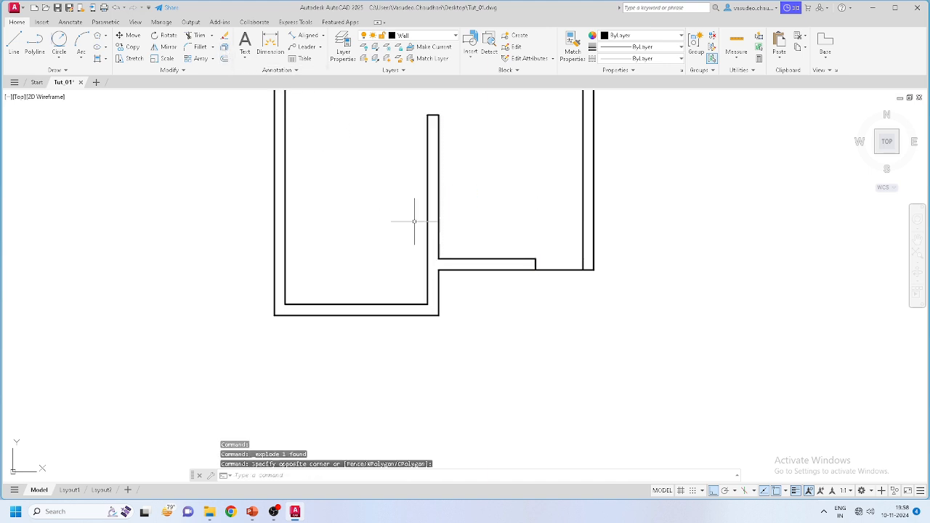
{"action": "key", "text": "Escape"}
{"action": "left_click", "coordinate": [435, 214]}
{"action": "left_click", "coordinate": [416, 211]}
{"action": "key", "text": "Escape"}
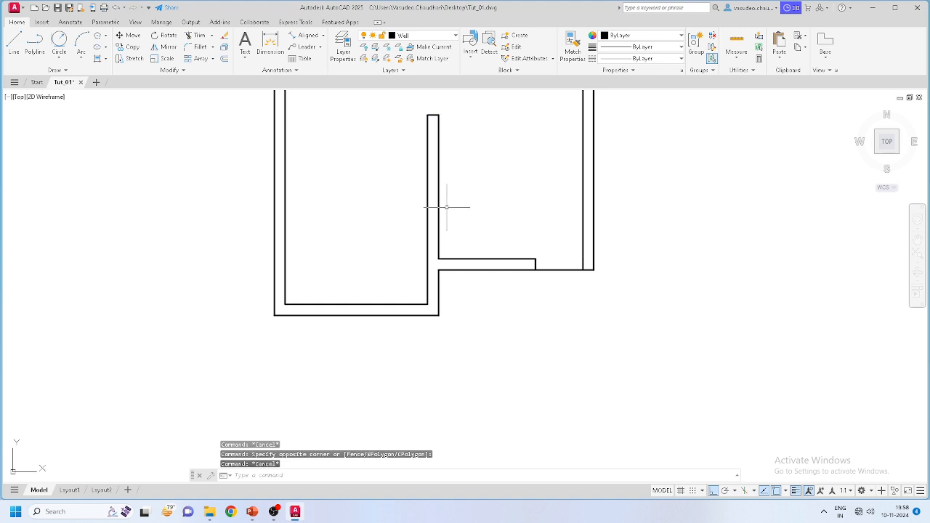
{"action": "left_click", "coordinate": [443, 213]}
{"action": "left_click", "coordinate": [434, 216]}
{"action": "key", "text": "Escape"}
{"action": "scroll", "coordinate": [465, 273], "scroll_direction": "up", "scroll_amount": 2}
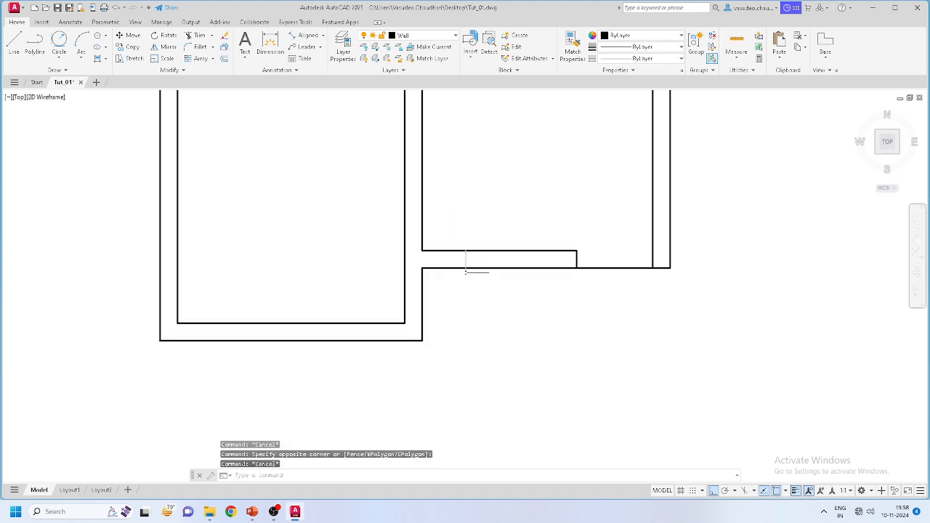
{"action": "scroll", "coordinate": [418, 257], "scroll_direction": "up", "scroll_amount": 2}
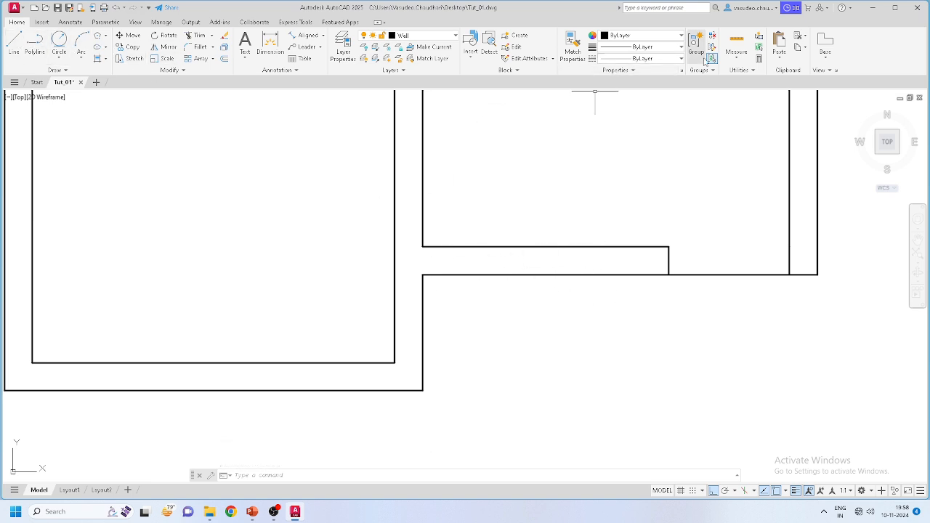
{"action": "scroll", "coordinate": [524, 321], "scroll_direction": "down", "scroll_amount": 2}
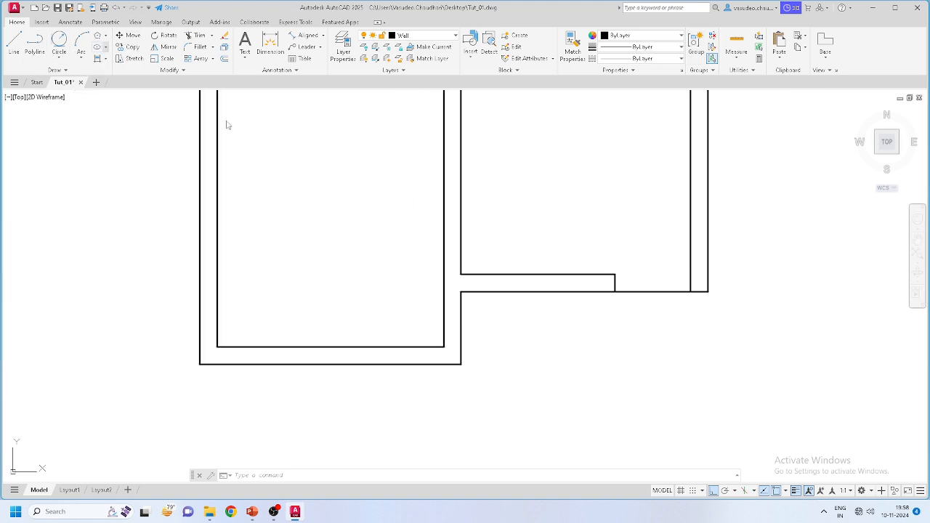
Step: Start a rectangle with its first corner below the plan, then cancel it
{"action": "left_click", "coordinate": [98, 35]}
{"action": "left_click", "coordinate": [498, 337]}
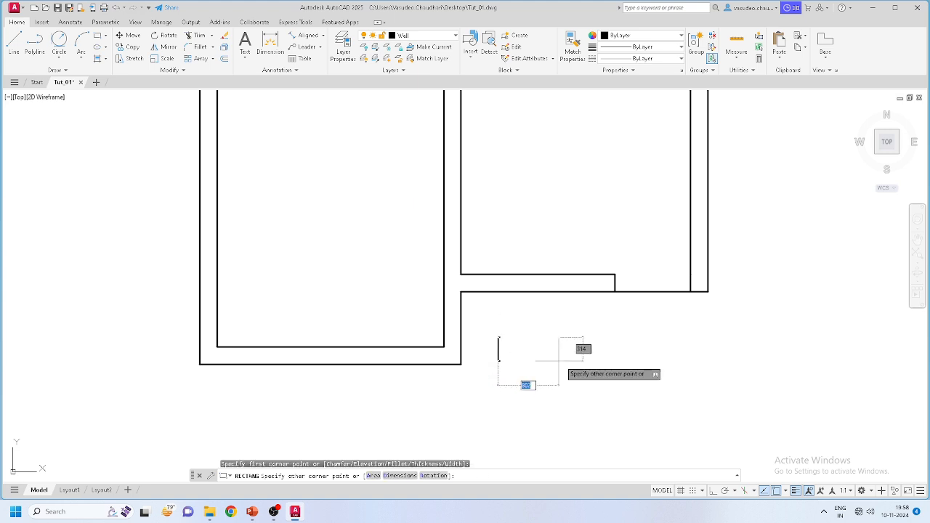
{"action": "key", "text": "Escape"}
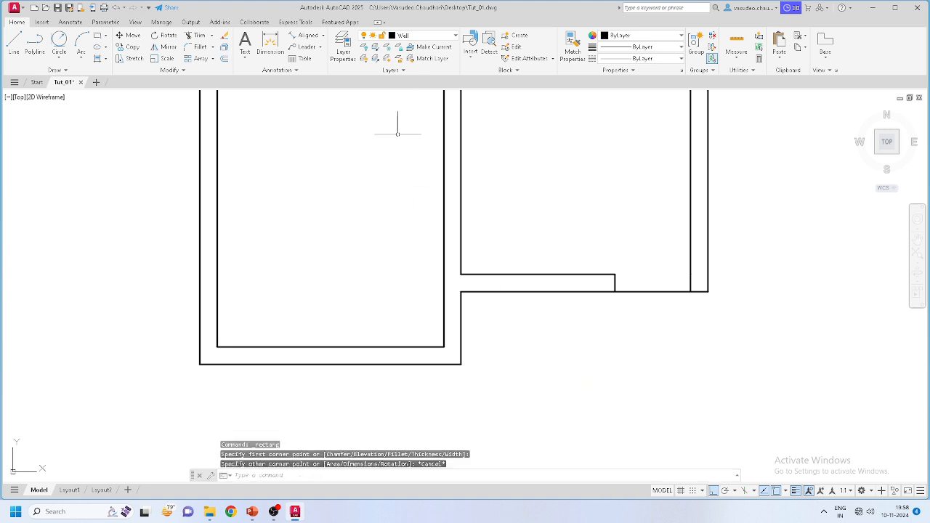
Step: Open the Layer Properties Manager and add a new layer, Layer1
{"action": "left_click", "coordinate": [410, 38]}
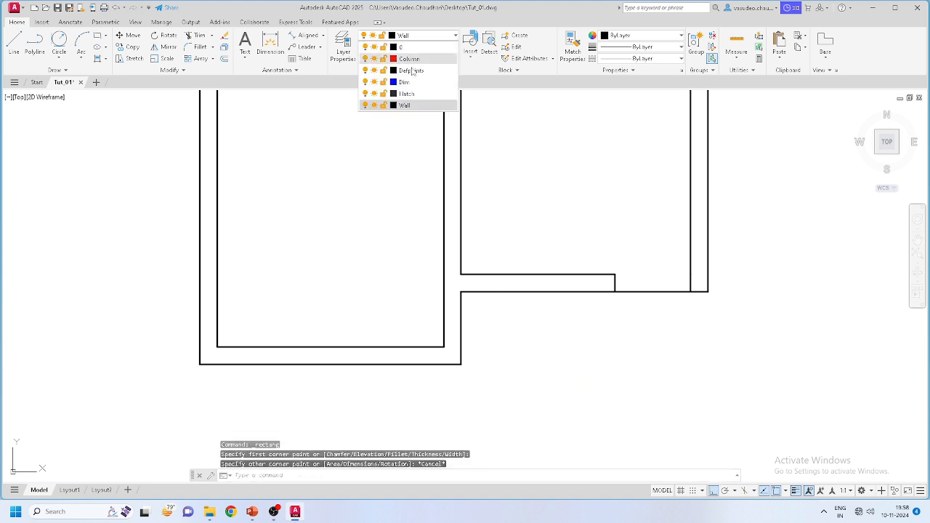
{"action": "left_click", "coordinate": [343, 58]}
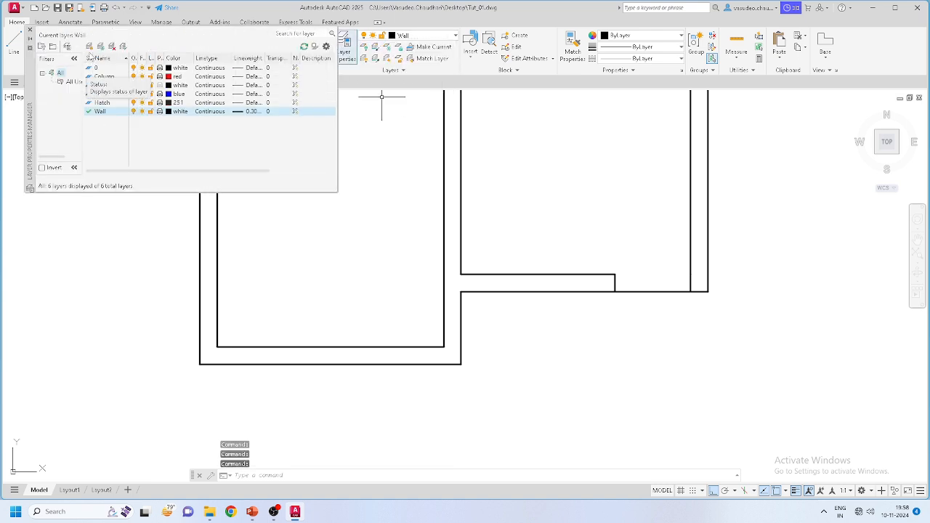
{"action": "left_click", "coordinate": [90, 46]}
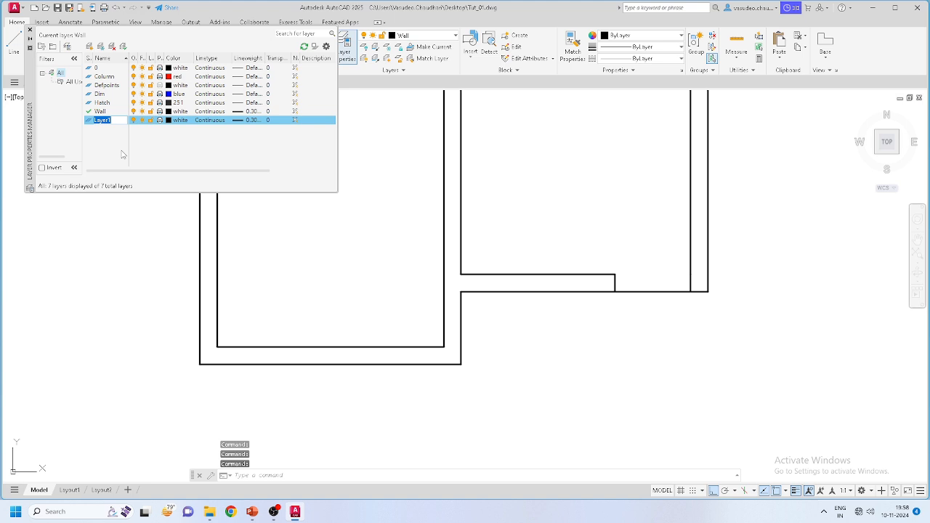
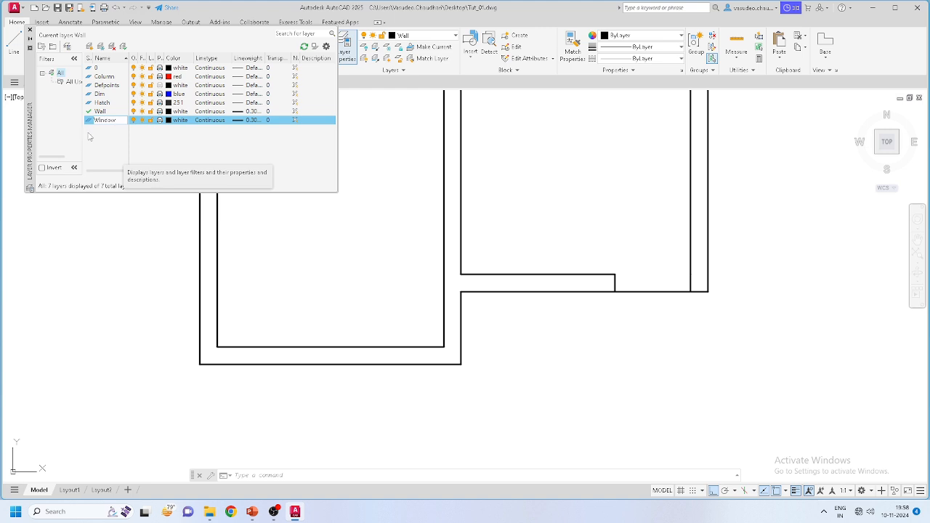
Step: Name the new layer Window and give it blue colour index 150
{"action": "left_click", "coordinate": [194, 134]}
{"action": "left_click", "coordinate": [172, 120]}
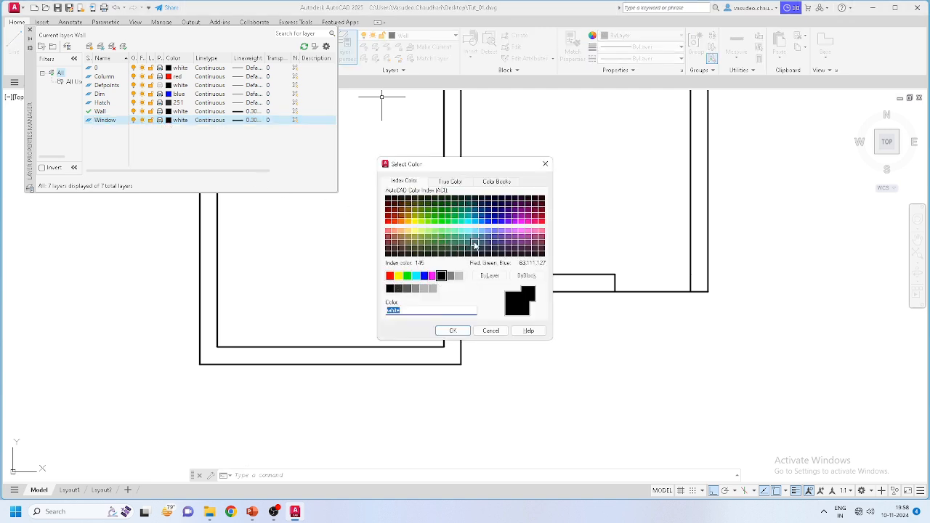
{"action": "left_click", "coordinate": [451, 182]}
{"action": "left_click", "coordinate": [500, 182]}
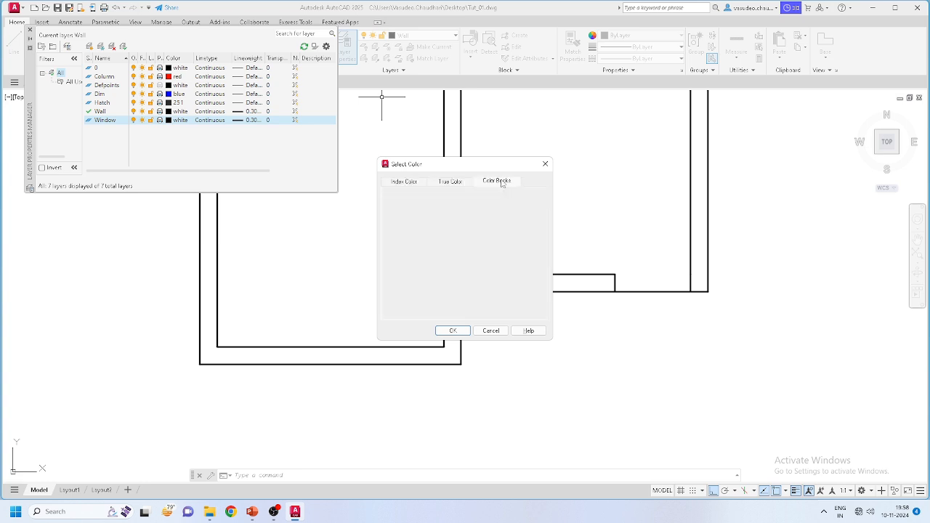
{"action": "left_click", "coordinate": [406, 182]}
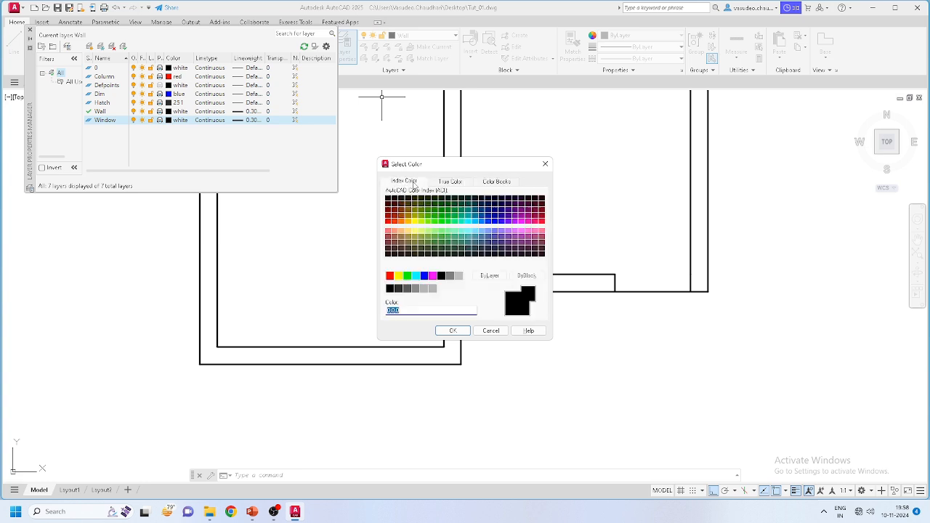
{"action": "left_click", "coordinate": [482, 222]}
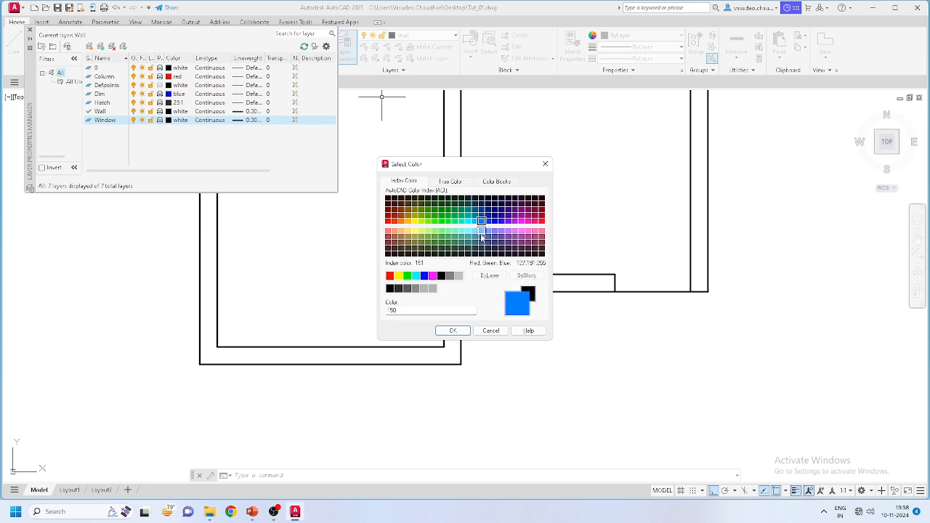
{"action": "left_click", "coordinate": [453, 330]}
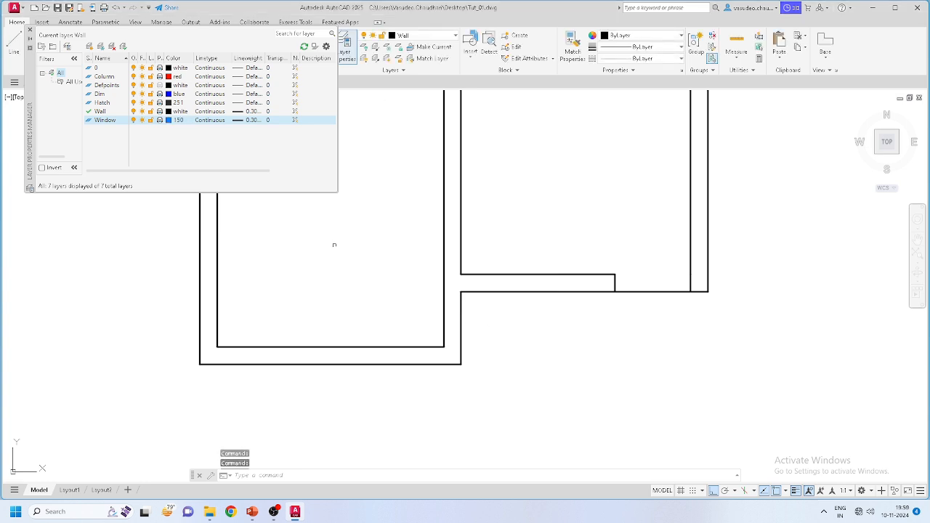
Step: Set the Window layer lineweight to 0.30 mm and close the layer manager
{"action": "left_click", "coordinate": [241, 122]}
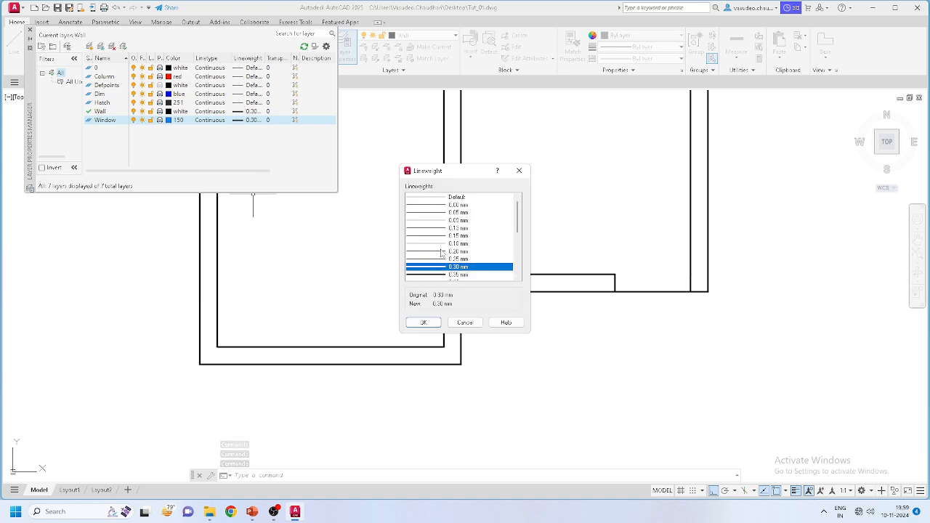
{"action": "left_click", "coordinate": [425, 322]}
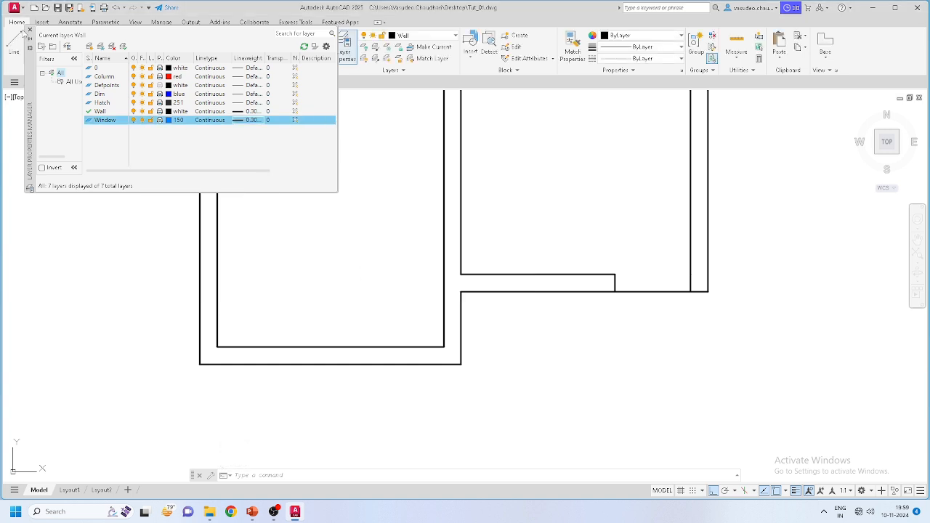
{"action": "left_click", "coordinate": [30, 33]}
Step: Draw a short vertical line across the wall thickness at the junction
{"action": "middle_click_drag", "start_coordinate": [652, 343], "coordinate": [541, 326]}
{"action": "scroll", "coordinate": [381, 263], "scroll_direction": "up", "scroll_amount": 2}
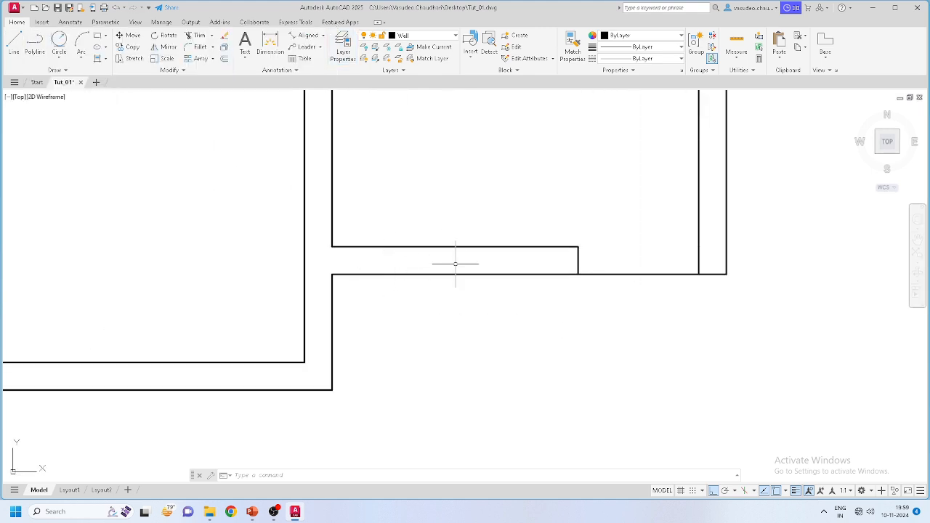
{"action": "scroll", "coordinate": [441, 267], "scroll_direction": "down", "scroll_amount": 2}
{"action": "scroll", "coordinate": [421, 268], "scroll_direction": "up", "scroll_amount": 2}
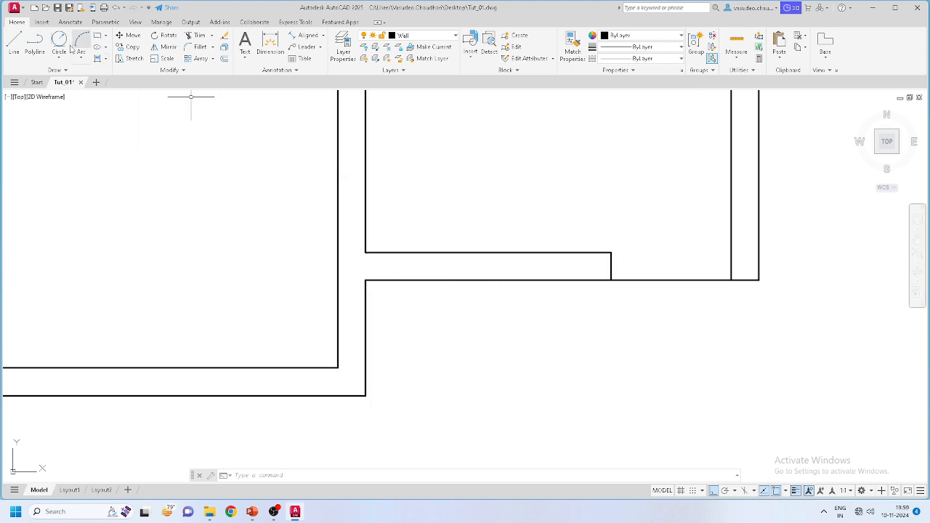
{"action": "left_click", "coordinate": [13, 44]}
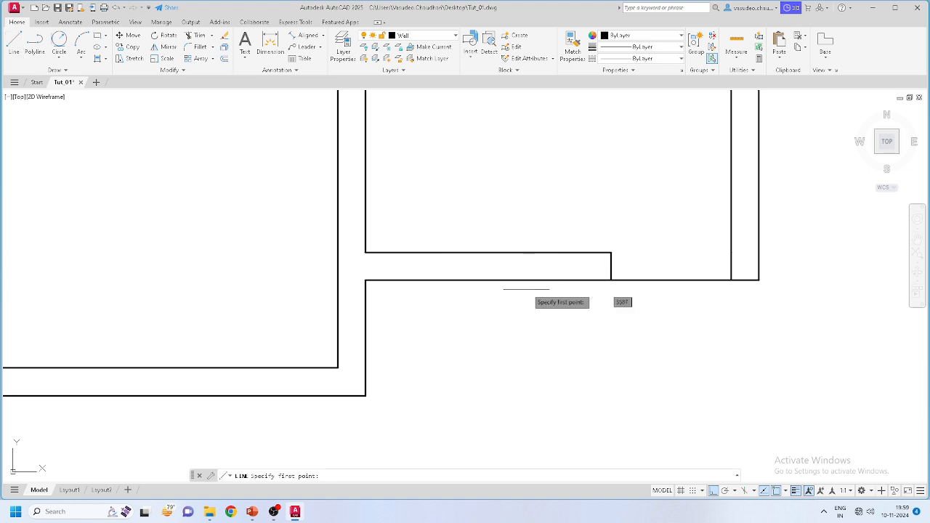
{"action": "left_click", "coordinate": [488, 252]}
{"action": "left_click", "coordinate": [487, 279]}
{"action": "key", "text": "Escape"}
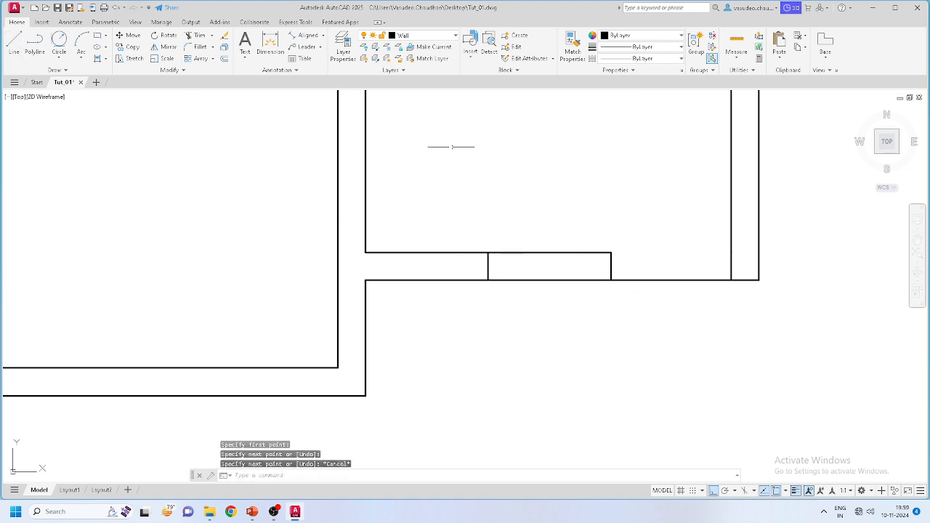
Step: Make Window the current layer and delete the black vertical line
{"action": "left_click", "coordinate": [435, 36]}
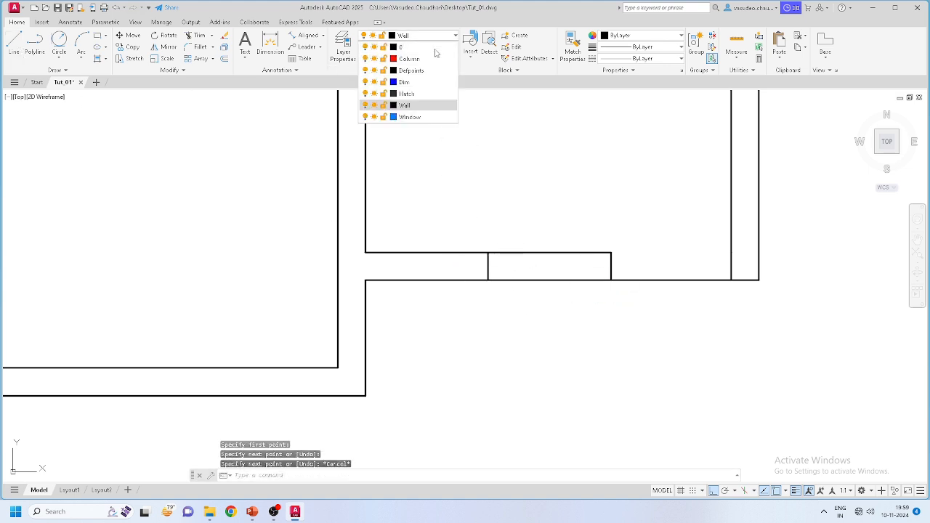
{"action": "left_click", "coordinate": [410, 117]}
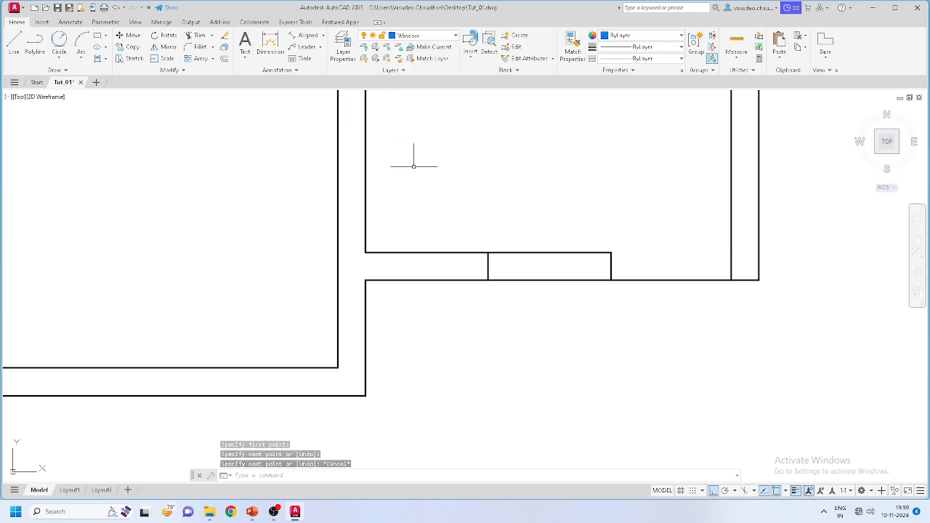
{"action": "left_click", "coordinate": [488, 266]}
{"action": "left_click", "coordinate": [469, 266]}
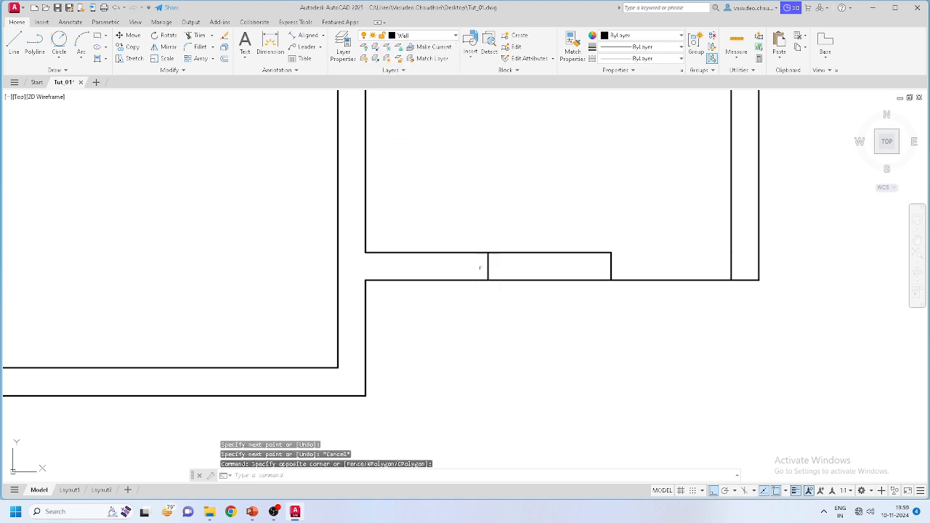
{"action": "key", "text": "Escape"}
{"action": "left_click", "coordinate": [488, 267]}
{"action": "left_click", "coordinate": [448, 250]}
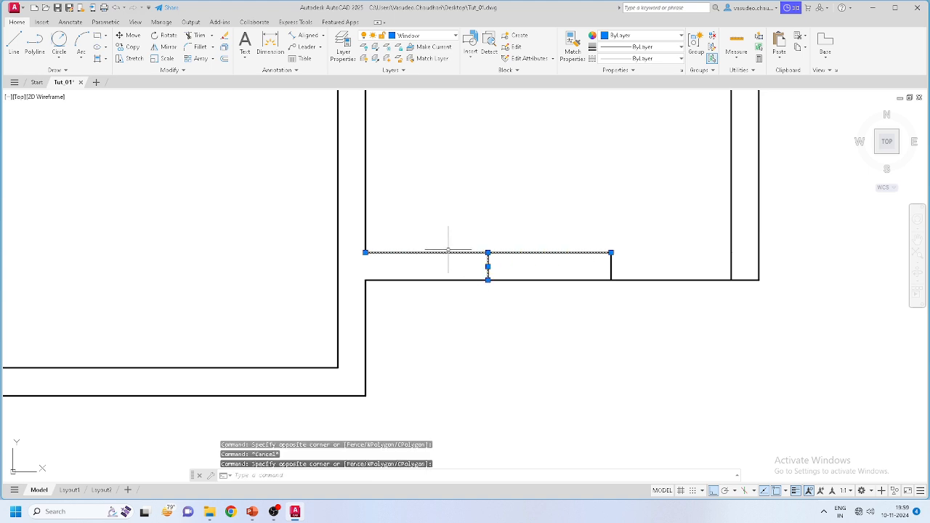
{"action": "key", "text": "Escape"}
{"action": "left_click", "coordinate": [493, 273]}
{"action": "left_click", "coordinate": [474, 264]}
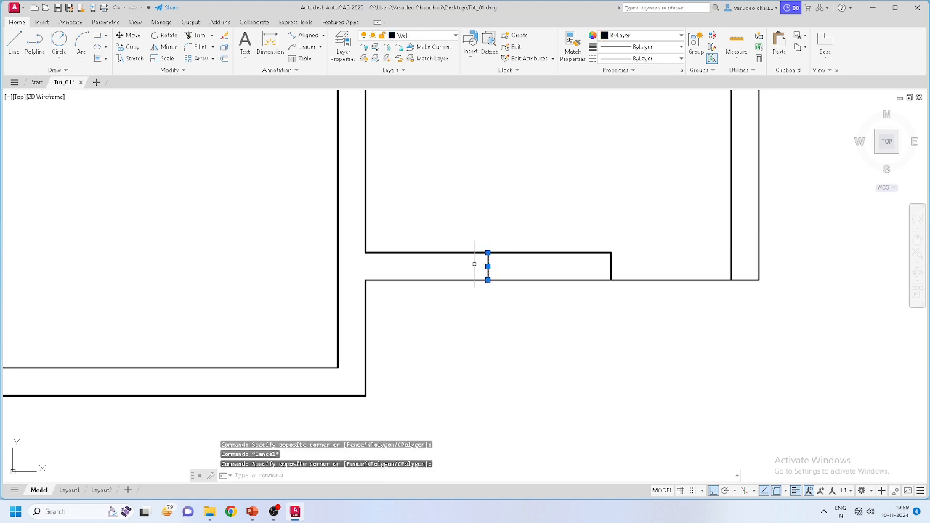
{"action": "key", "text": "Delete"}
Step: Draw a blue Window-layer vertical line across the wall thickness
{"action": "left_click", "coordinate": [14, 42]}
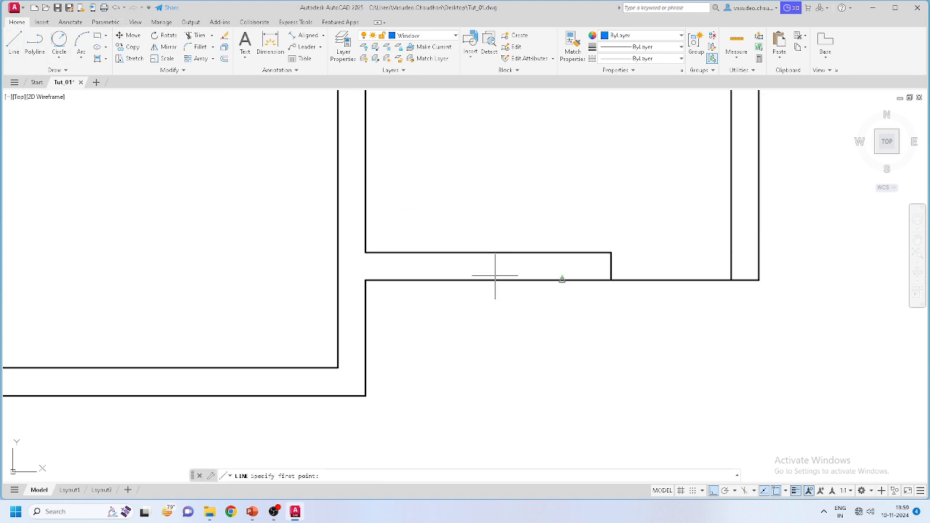
{"action": "left_click", "coordinate": [488, 252]}
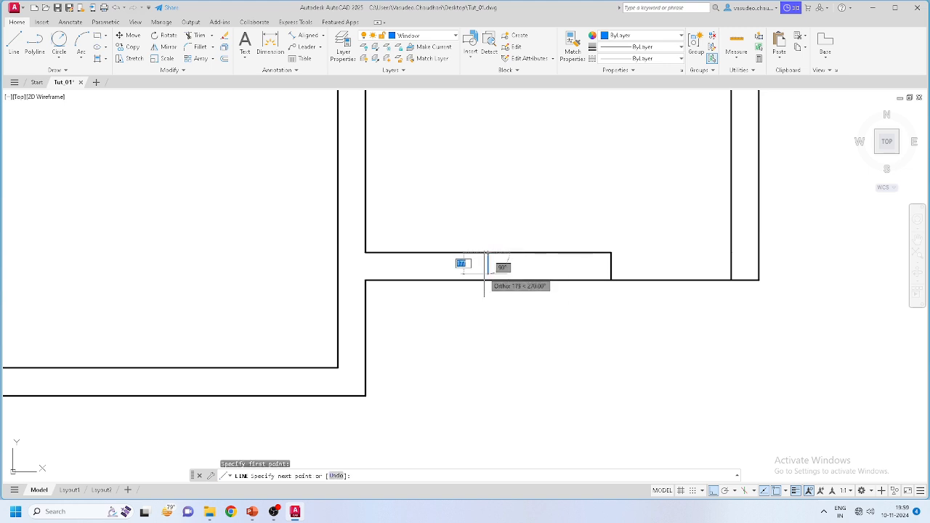
{"action": "left_click", "coordinate": [488, 280]}
{"action": "key", "text": "Escape"}
{"action": "scroll", "coordinate": [479, 275], "scroll_direction": "up", "scroll_amount": 2}
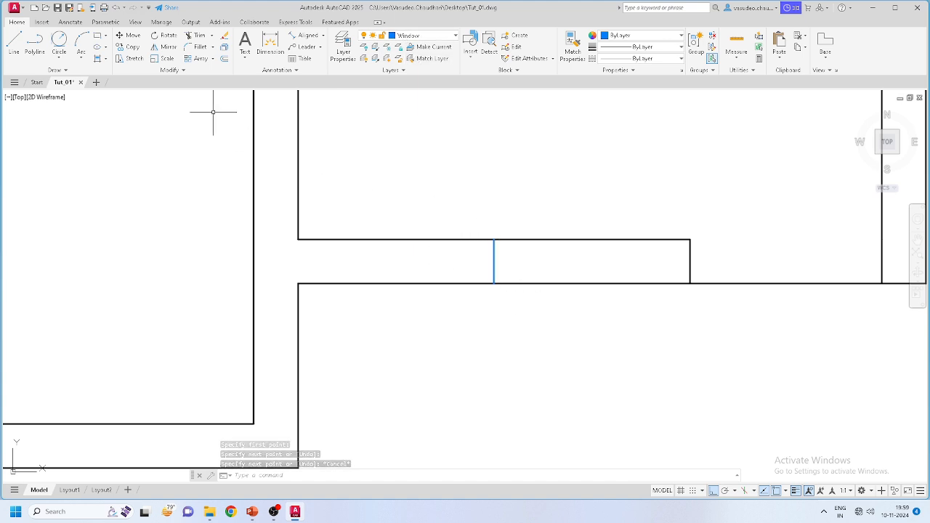
Step: Offset the blue line by 750 and delete the original middle line
{"action": "left_click", "coordinate": [224, 59]}
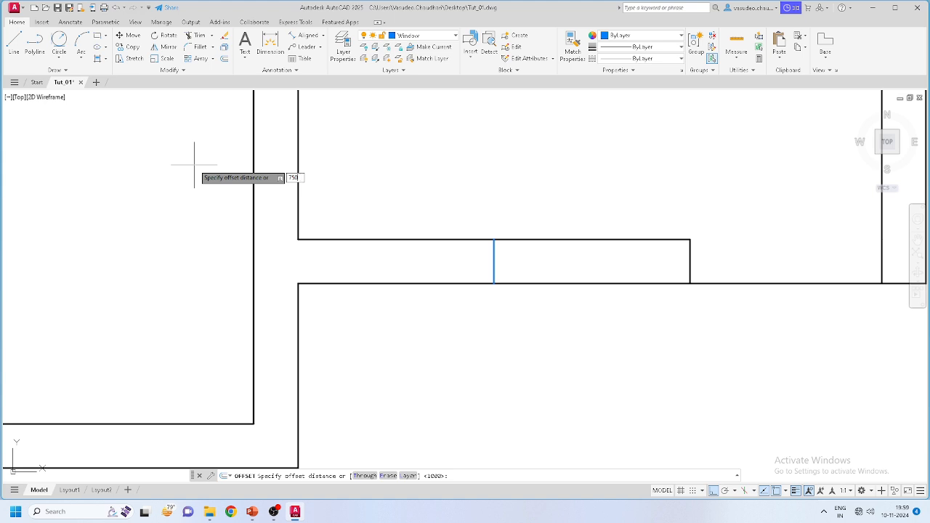
{"action": "key", "text": "Return"}
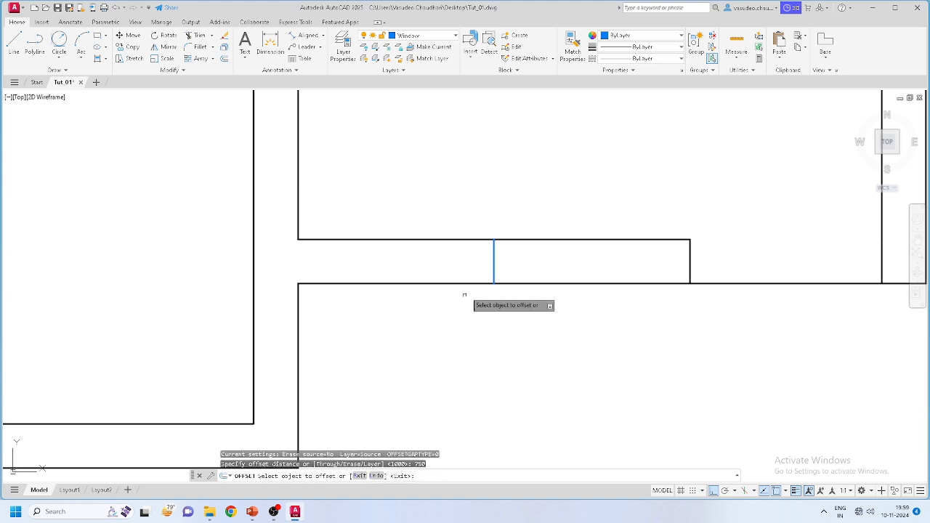
{"action": "left_click", "coordinate": [494, 259]}
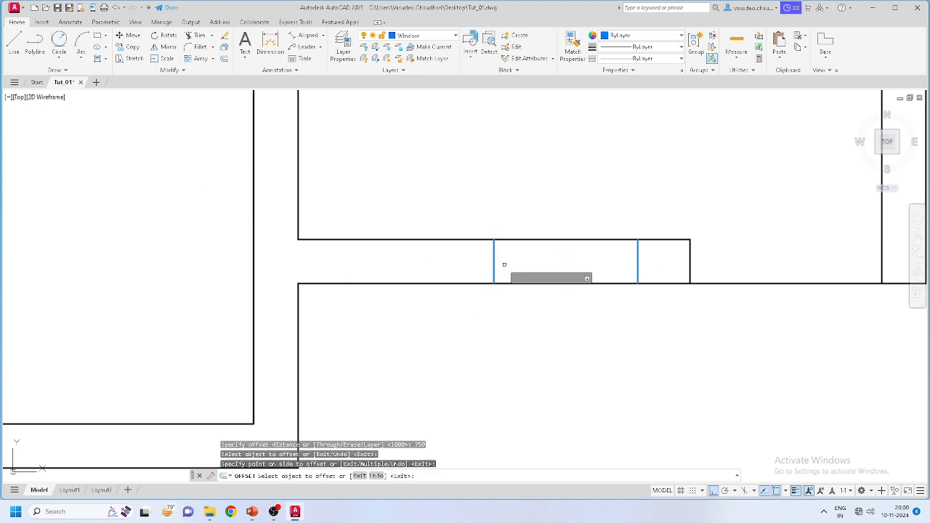
{"action": "left_click", "coordinate": [418, 260]}
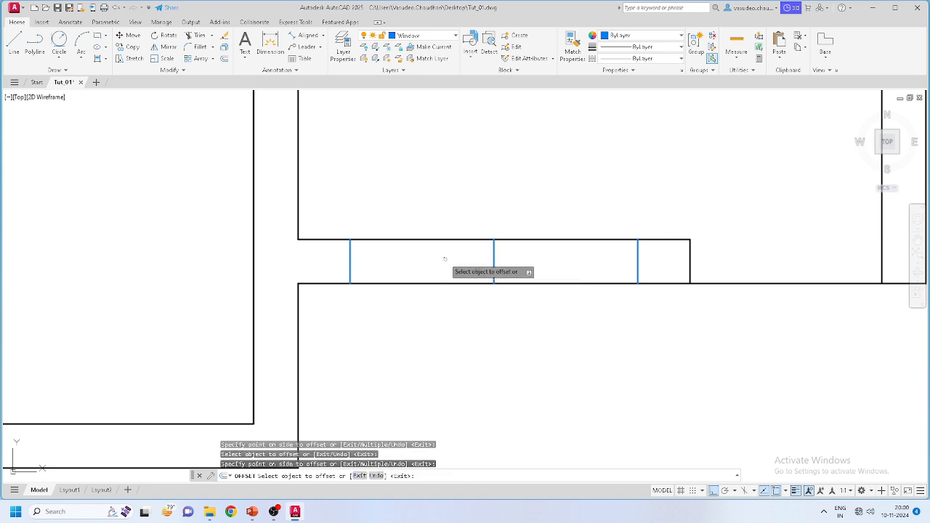
{"action": "key", "text": "Escape"}
{"action": "left_click", "coordinate": [494, 261]}
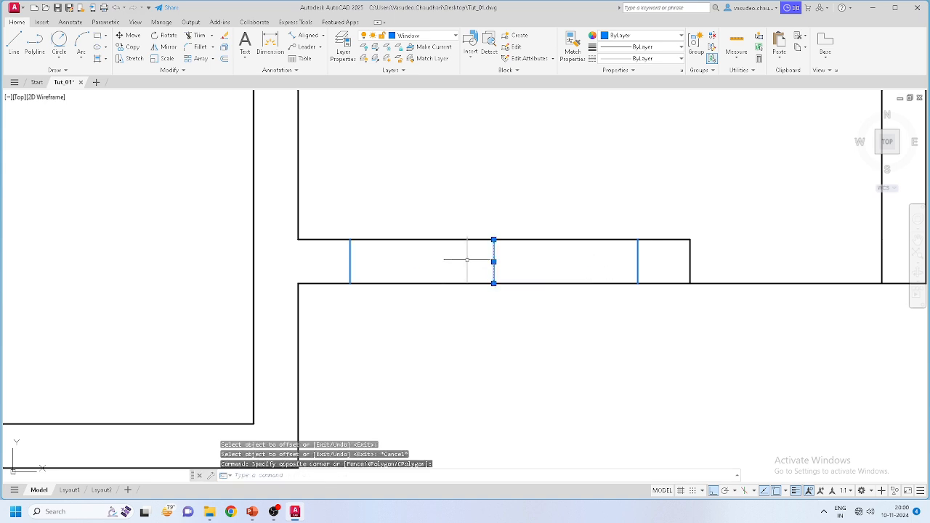
{"action": "key", "text": "Delete"}
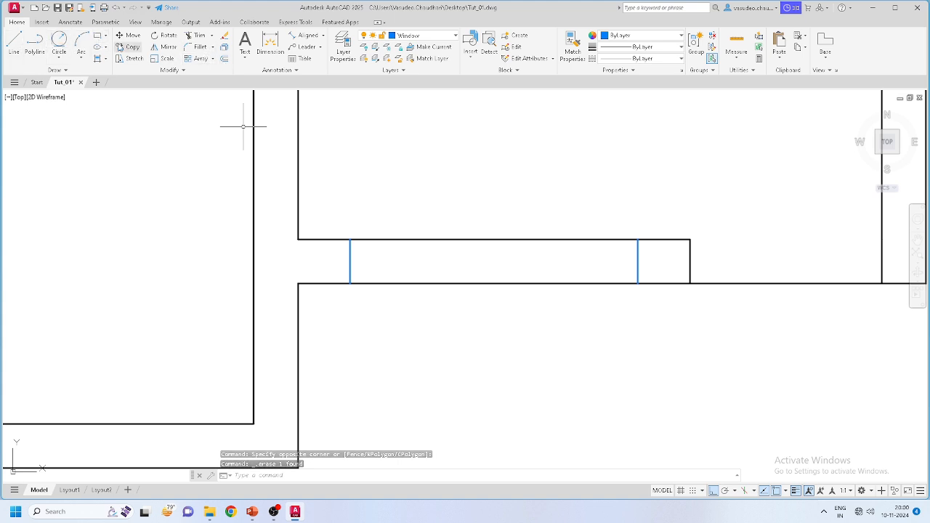
Step: Delete the leftover left and right blue window lines
{"action": "left_click", "coordinate": [98, 34]}
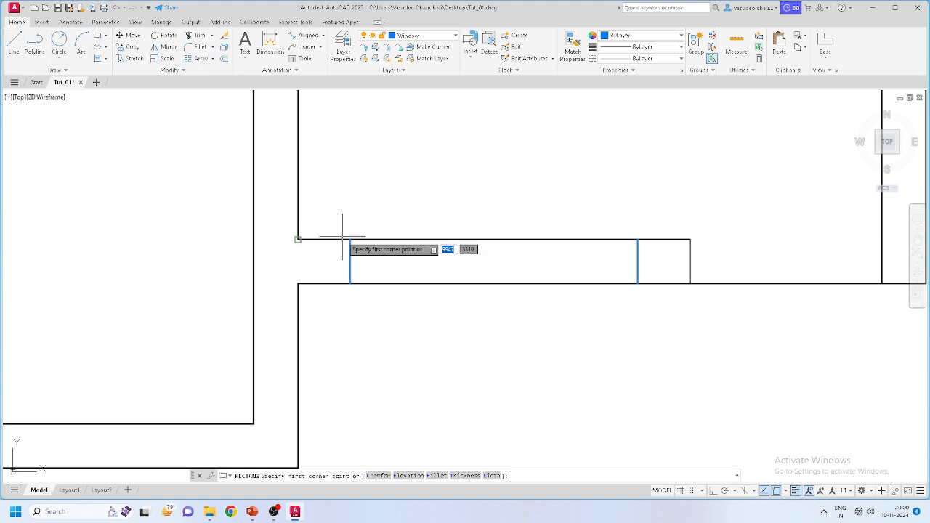
{"action": "left_click", "coordinate": [350, 240]}
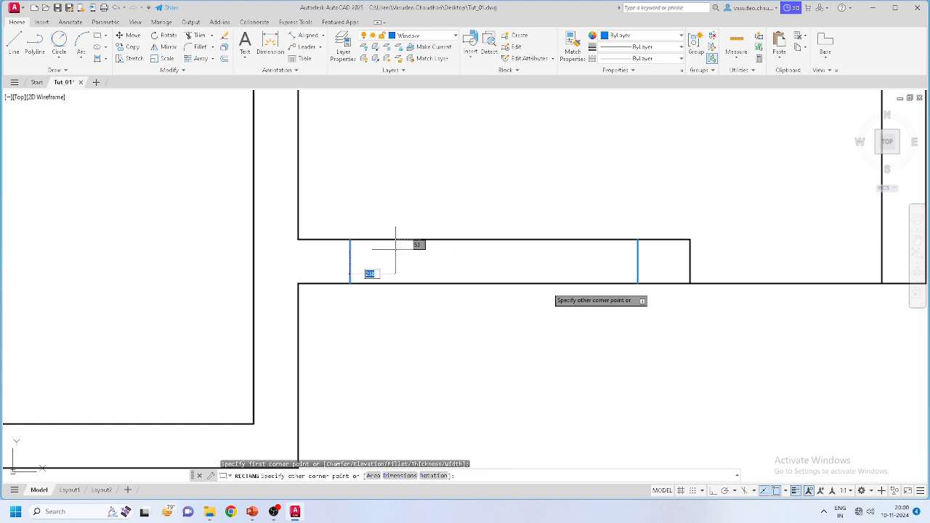
{"action": "left_click", "coordinate": [638, 283]}
{"action": "key", "text": "Escape"}
{"action": "left_click_drag", "start_coordinate": [329, 224], "coordinate": [382, 314]}
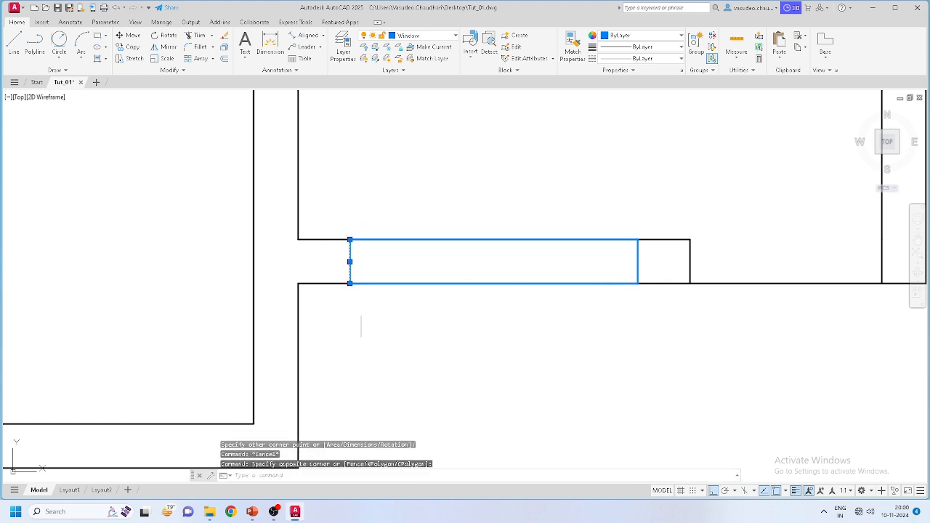
{"action": "key", "text": "Delete"}
{"action": "left_click", "coordinate": [633, 213]}
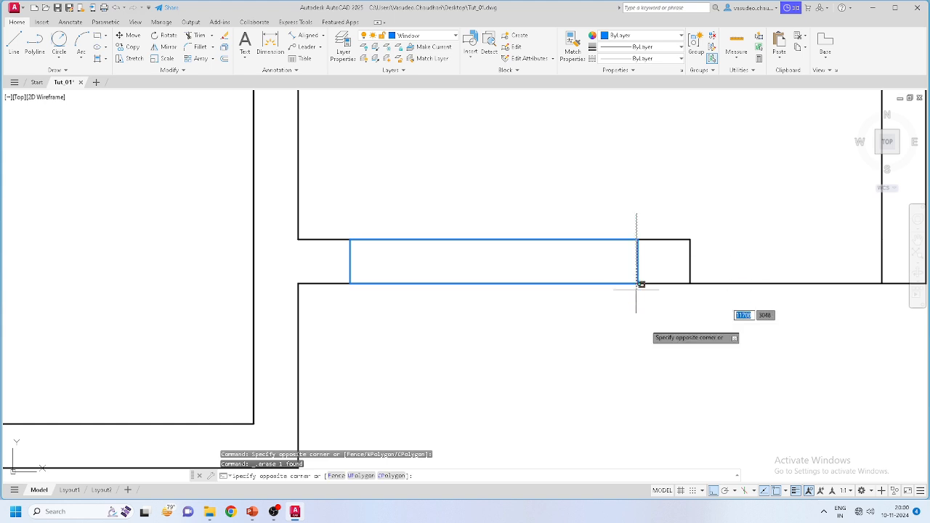
{"action": "left_click", "coordinate": [651, 326]}
{"action": "key", "text": "Delete"}
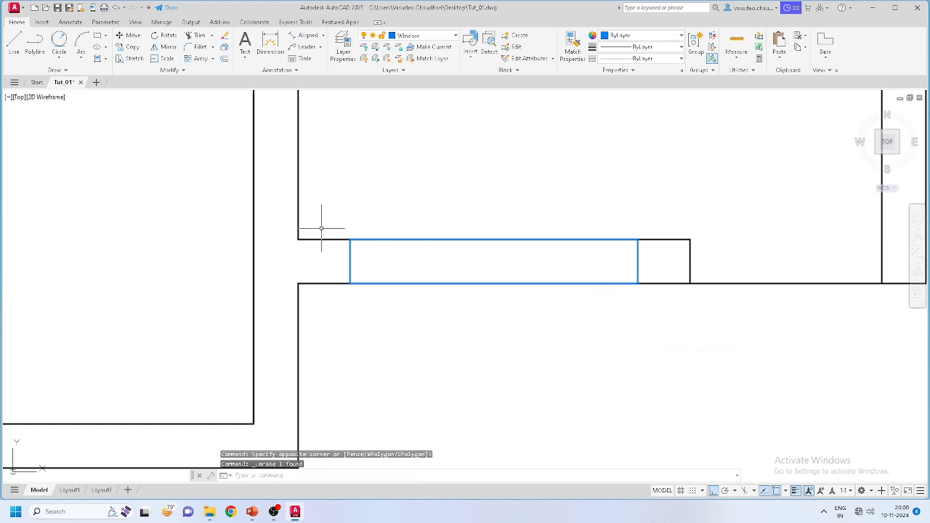
Step: Start a line at the window's right edge, cancel it, and recentre the view
{"action": "left_click", "coordinate": [14, 42]}
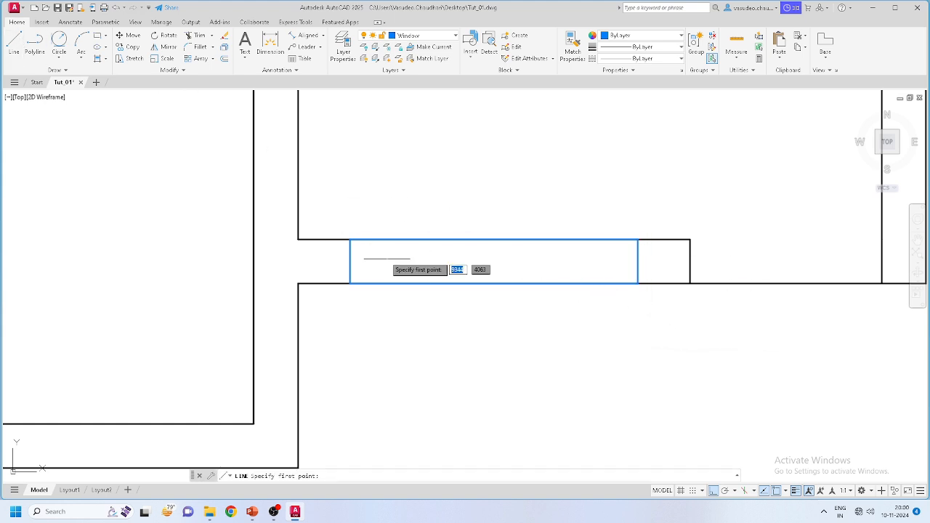
{"action": "left_click", "coordinate": [638, 262]}
{"action": "scroll", "coordinate": [559, 261], "scroll_direction": "up", "scroll_amount": 2}
{"action": "key", "text": "Escape"}
{"action": "scroll", "coordinate": [610, 266], "scroll_direction": "down", "scroll_amount": 2}
{"action": "scroll", "coordinate": [501, 251], "scroll_direction": "up", "scroll_amount": 2}
{"action": "scroll", "coordinate": [537, 269], "scroll_direction": "down", "scroll_amount": 2}
{"action": "scroll", "coordinate": [544, 264], "scroll_direction": "up", "scroll_amount": 4}
{"action": "middle_click_drag", "start_coordinate": [477, 274], "coordinate": [478, 250]}
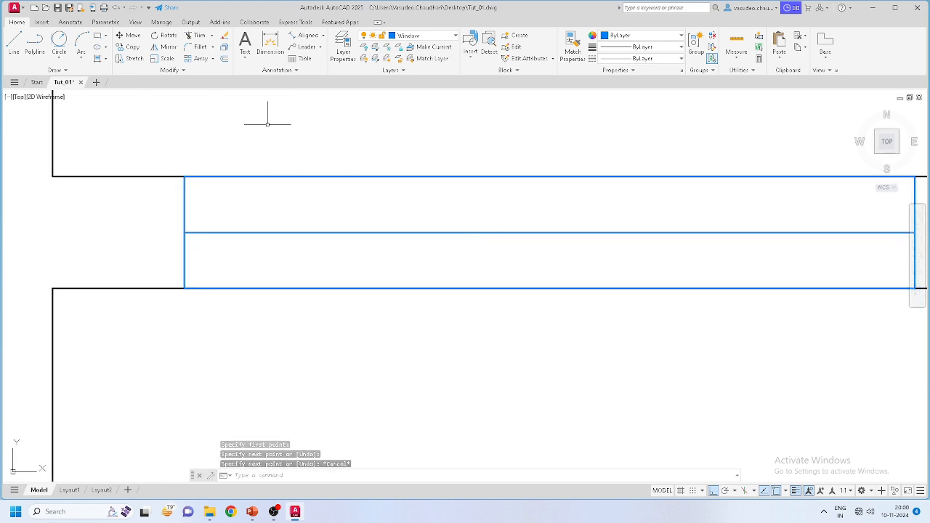
Step: Offset the window's middle line 10 above and below, then erase the original
{"action": "left_click", "coordinate": [225, 60]}
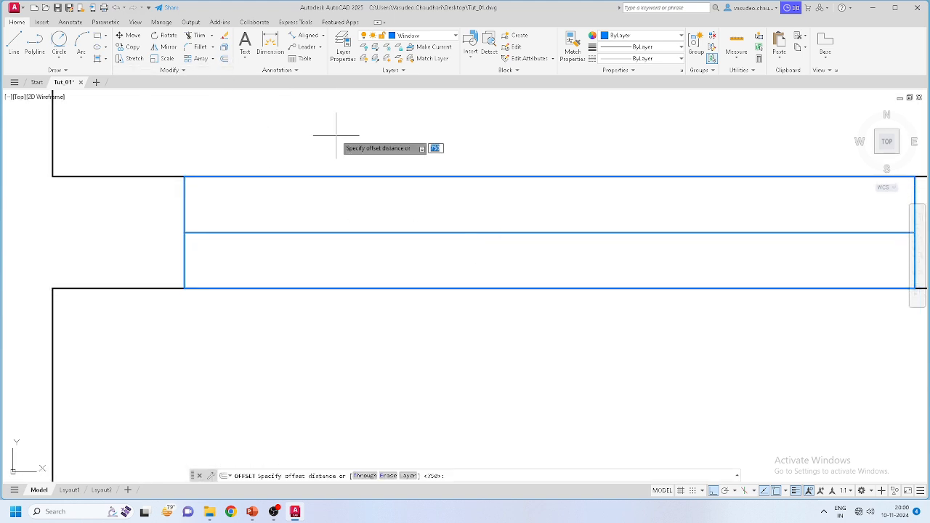
{"action": "key", "text": "Return"}
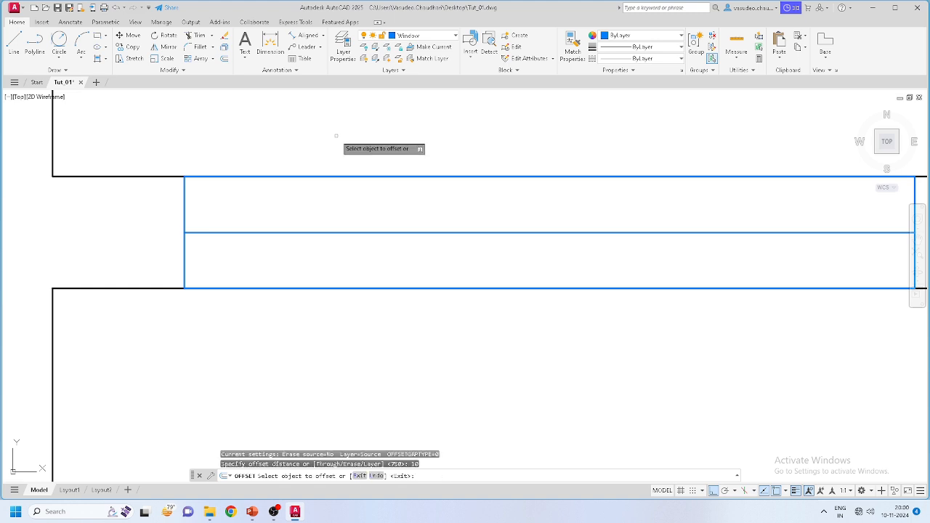
{"action": "left_click", "coordinate": [389, 233]}
{"action": "left_click", "coordinate": [394, 210]}
{"action": "left_click", "coordinate": [396, 232]}
{"action": "left_click", "coordinate": [397, 256]}
{"action": "key", "text": "Escape"}
{"action": "left_click", "coordinate": [395, 230]}
{"action": "left_click", "coordinate": [393, 234]}
{"action": "key", "text": "Delete"}
{"action": "scroll", "coordinate": [393, 234], "scroll_direction": "down", "scroll_amount": 3}
{"action": "scroll", "coordinate": [529, 239], "scroll_direction": "down", "scroll_amount": 3}
{"action": "scroll", "coordinate": [545, 250], "scroll_direction": "up", "scroll_amount": 3}
{"action": "scroll", "coordinate": [552, 251], "scroll_direction": "up", "scroll_amount": 8}
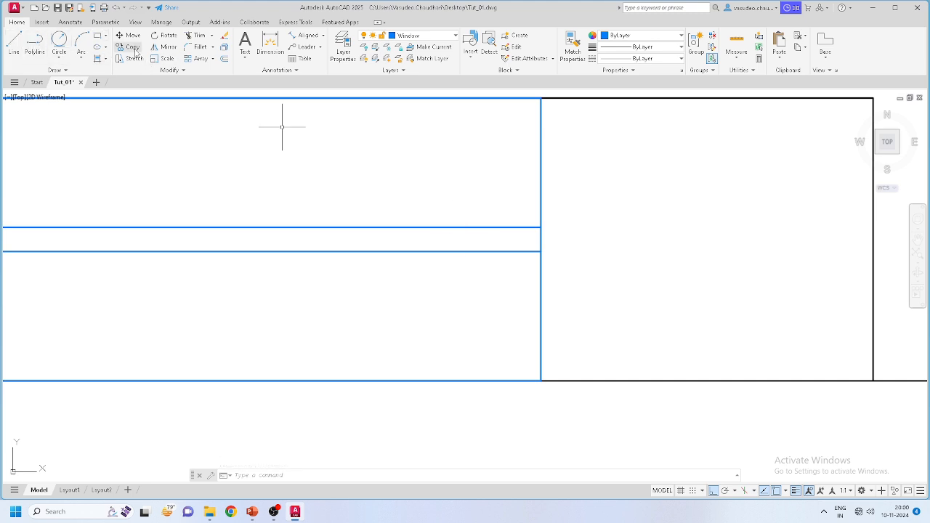
Step: Offset the window outline 20 inward and start the Hatch command
{"action": "left_click", "coordinate": [226, 60]}
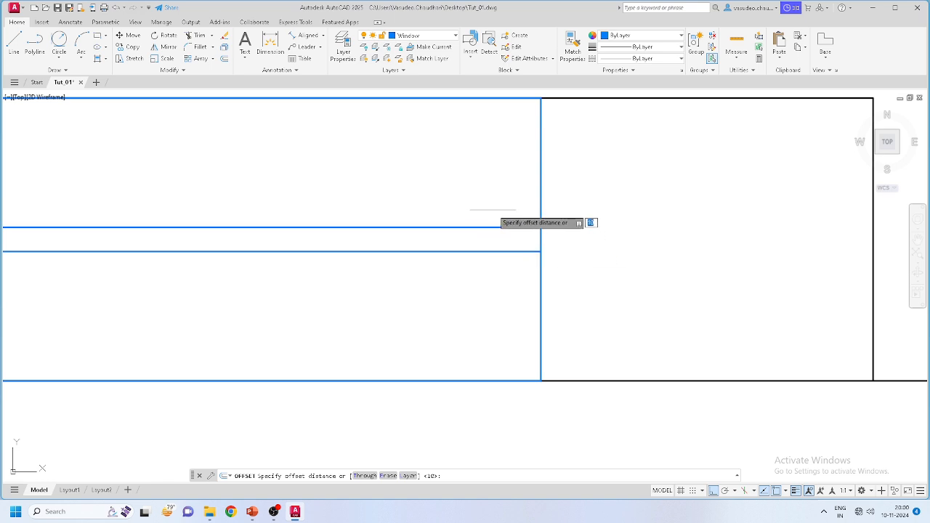
{"action": "key", "text": "Return"}
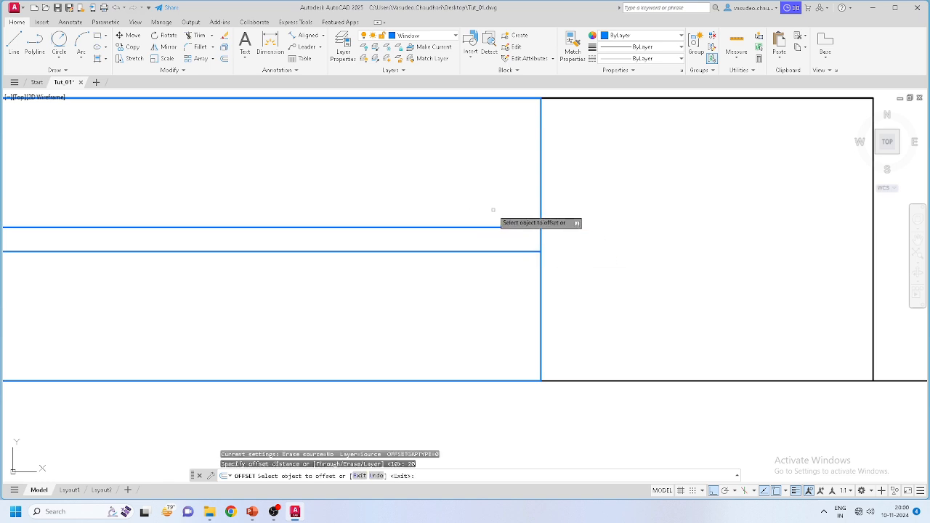
{"action": "left_click", "coordinate": [540, 187]}
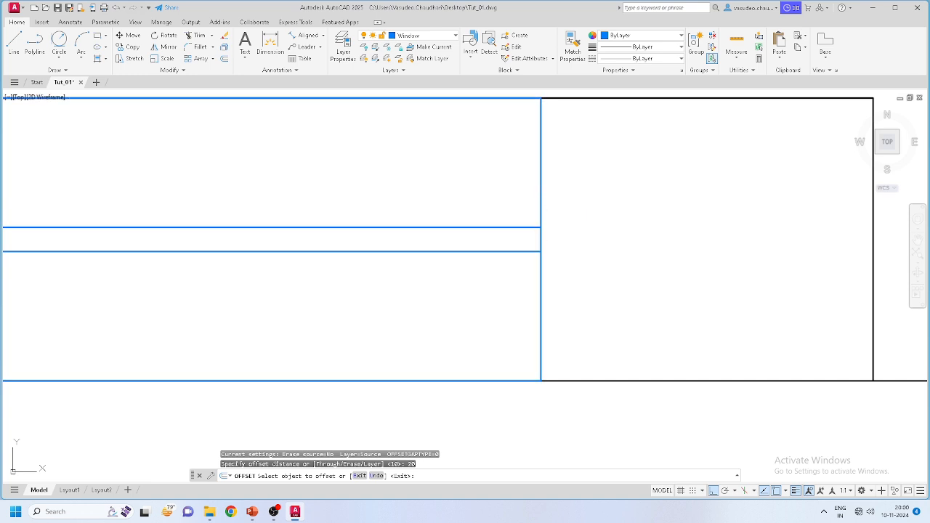
{"action": "left_click", "coordinate": [477, 199]}
{"action": "scroll", "coordinate": [527, 234], "scroll_direction": "up", "scroll_amount": 4}
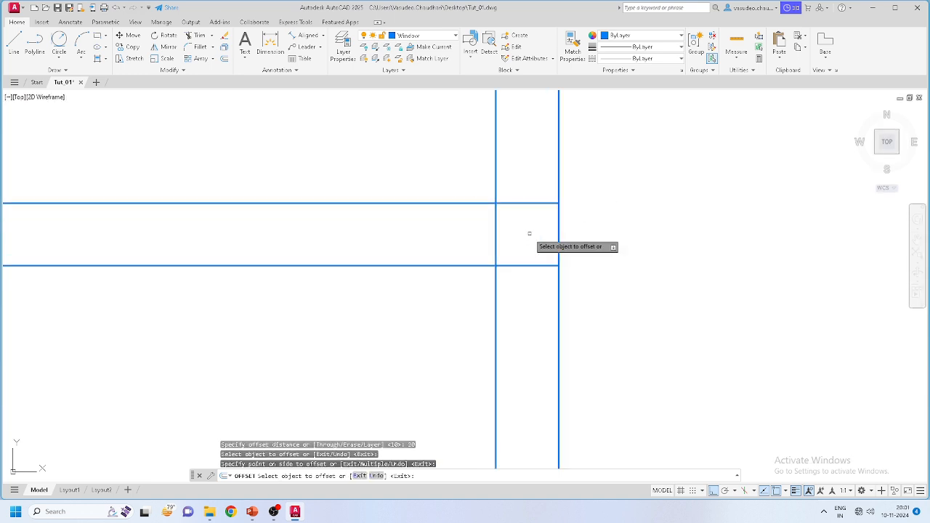
{"action": "left_click", "coordinate": [105, 60]}
{"action": "left_click", "coordinate": [116, 74]}
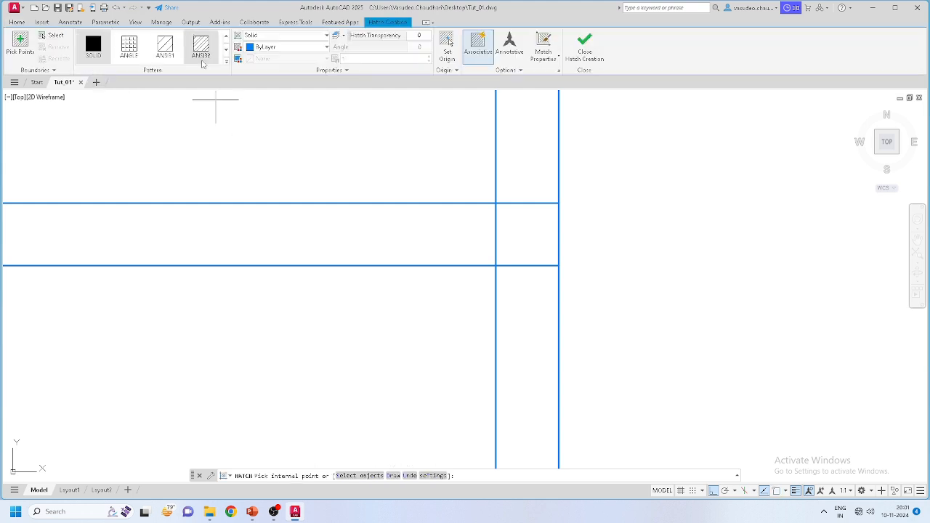
Step: Pick the SOLID hatch pattern and fill the small square at the window's left end
{"action": "left_click", "coordinate": [226, 63]}
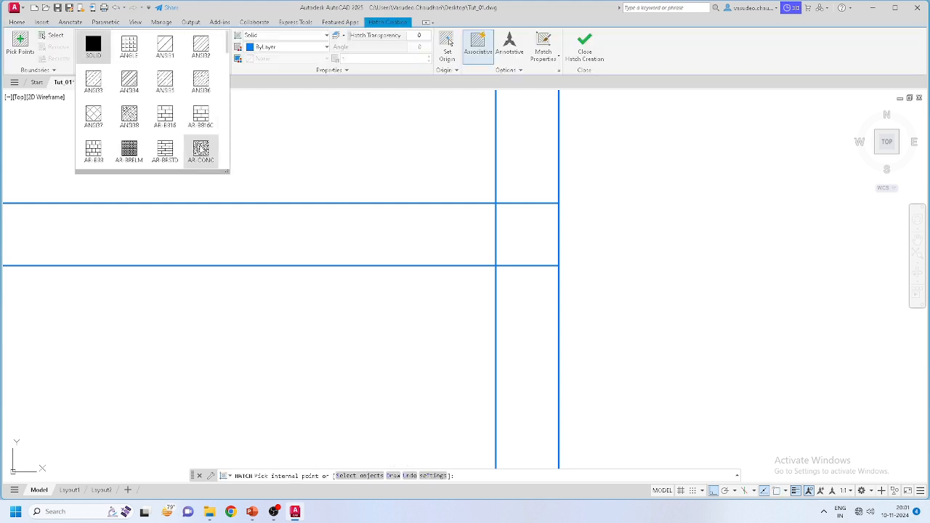
{"action": "scroll", "coordinate": [200, 151], "scroll_direction": "down", "scroll_amount": 2}
{"action": "scroll", "coordinate": [167, 154], "scroll_direction": "down", "scroll_amount": 3}
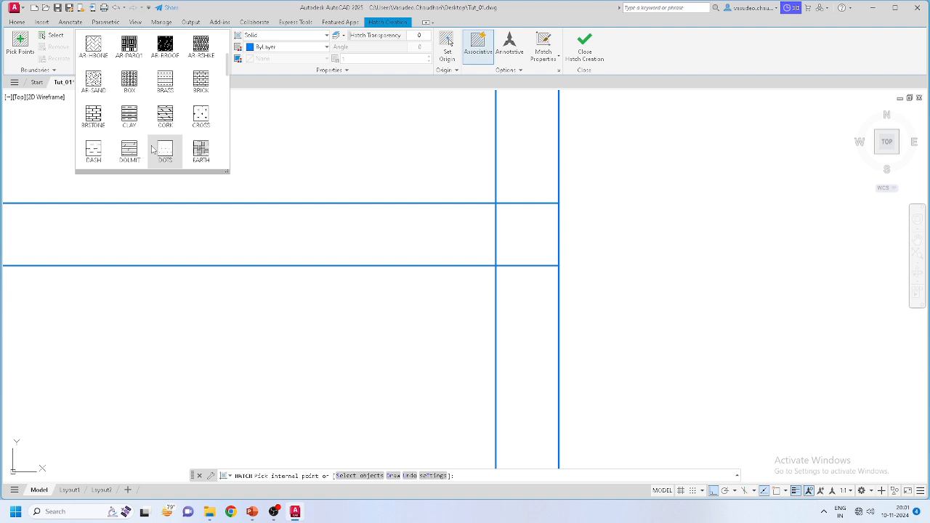
{"action": "scroll", "coordinate": [152, 157], "scroll_direction": "up", "scroll_amount": 1}
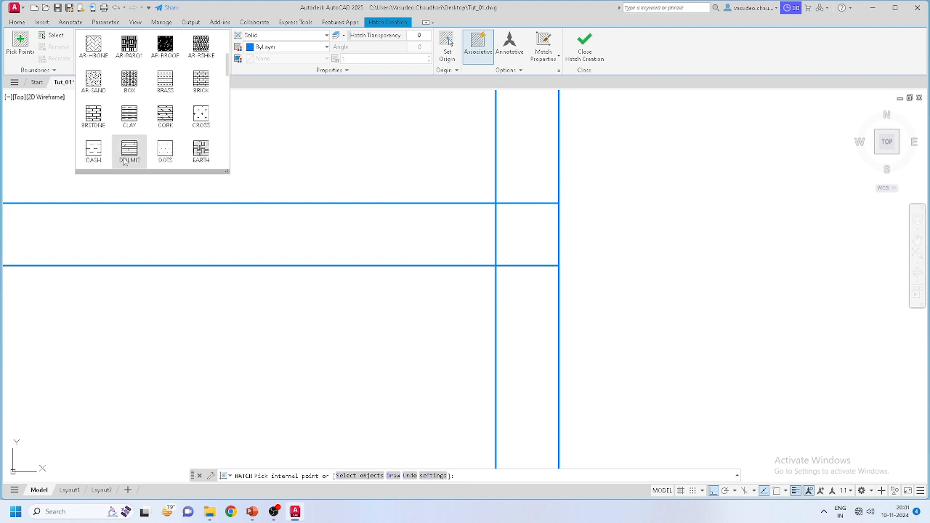
{"action": "scroll", "coordinate": [119, 161], "scroll_direction": "down", "scroll_amount": 1}
{"action": "scroll", "coordinate": [123, 160], "scroll_direction": "down", "scroll_amount": 2}
{"action": "scroll", "coordinate": [124, 151], "scroll_direction": "up", "scroll_amount": 3}
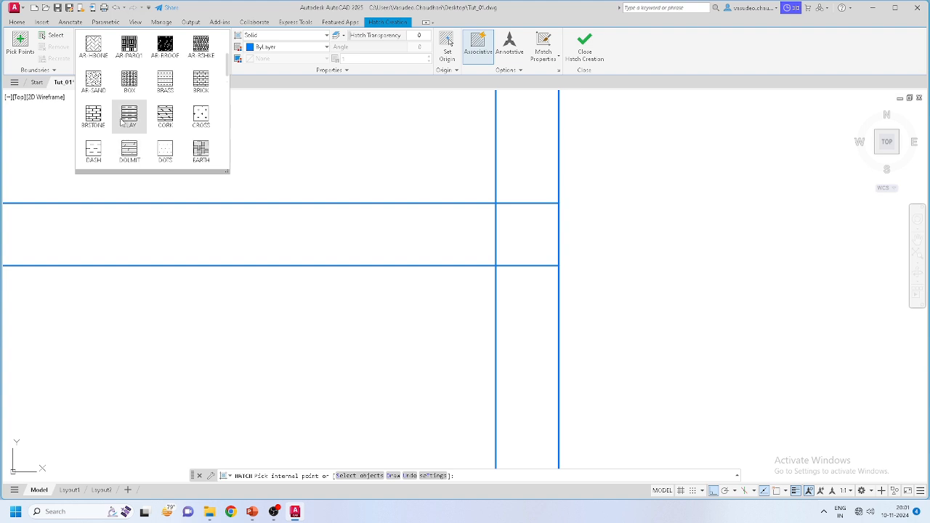
{"action": "scroll", "coordinate": [122, 122], "scroll_direction": "up", "scroll_amount": 4}
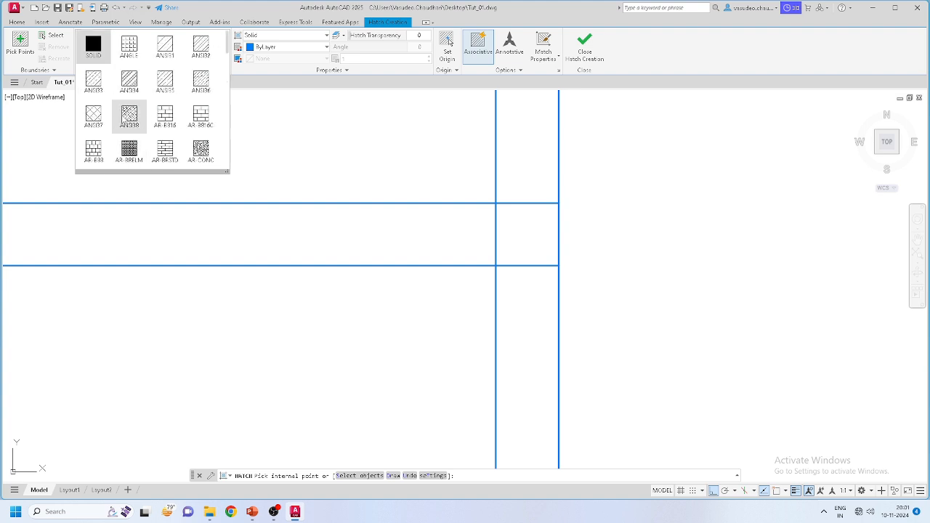
{"action": "scroll", "coordinate": [132, 114], "scroll_direction": "down", "scroll_amount": 1}
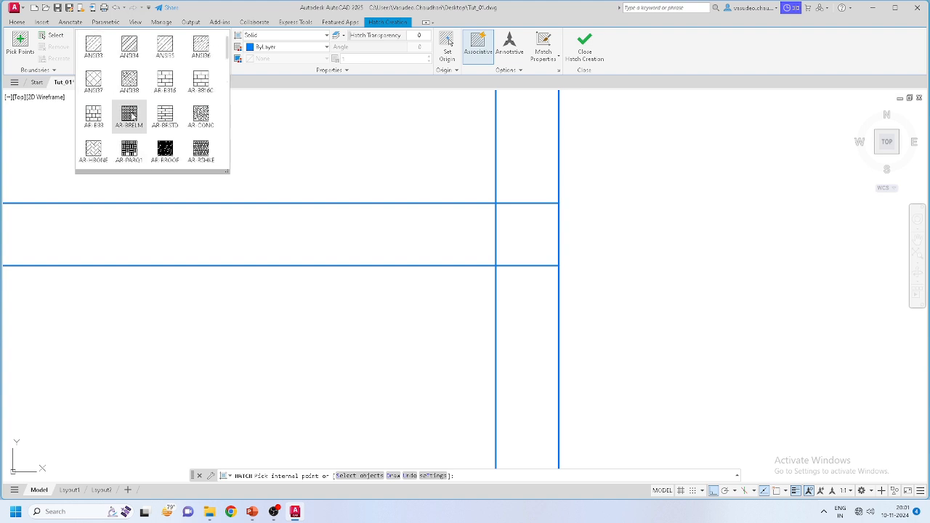
{"action": "scroll", "coordinate": [109, 132], "scroll_direction": "down", "scroll_amount": 1}
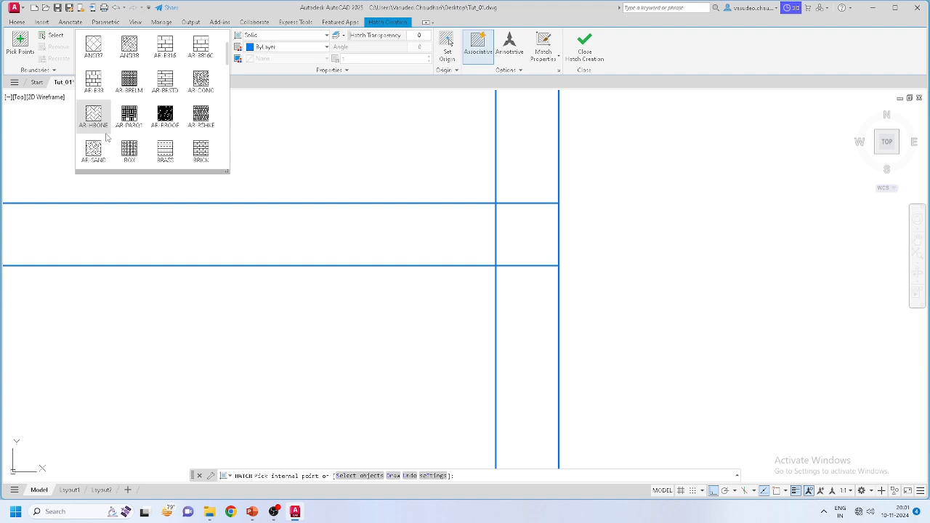
{"action": "scroll", "coordinate": [107, 137], "scroll_direction": "down", "scroll_amount": 1}
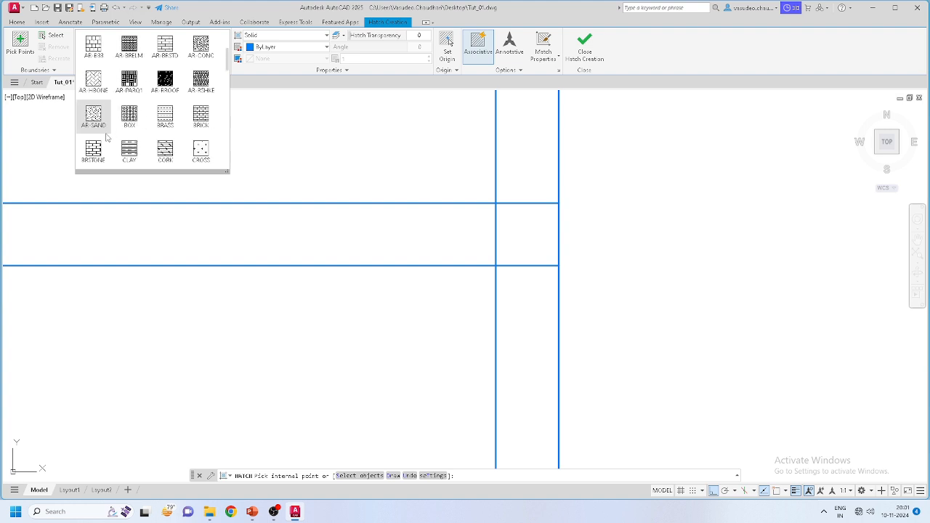
{"action": "scroll", "coordinate": [107, 137], "scroll_direction": "down", "scroll_amount": 1}
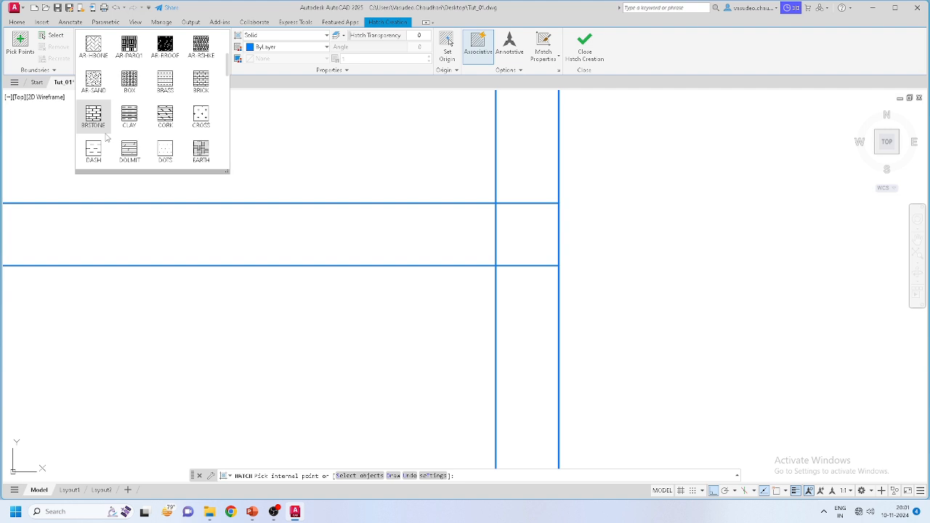
{"action": "scroll", "coordinate": [107, 136], "scroll_direction": "down", "scroll_amount": 1}
{"action": "scroll", "coordinate": [106, 137], "scroll_direction": "up", "scroll_amount": 2}
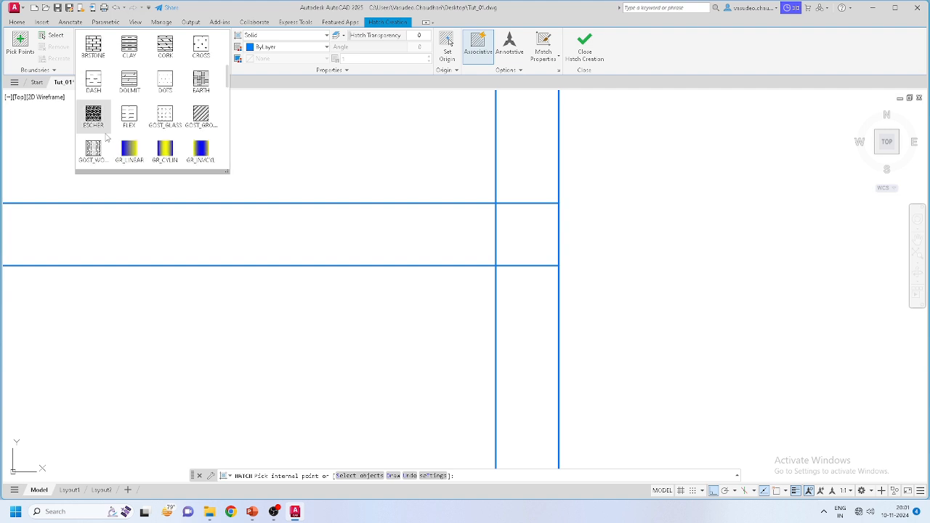
{"action": "scroll", "coordinate": [107, 133], "scroll_direction": "up", "scroll_amount": 3}
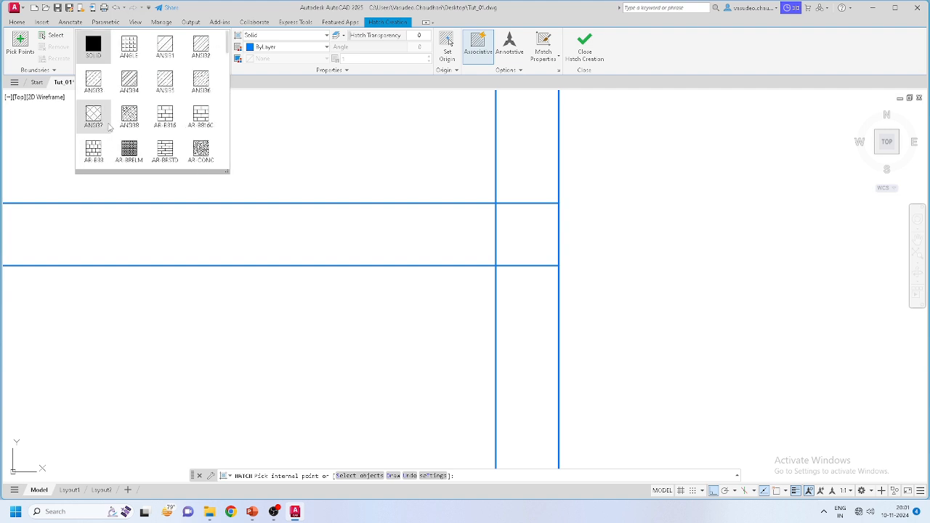
{"action": "left_click", "coordinate": [96, 51]}
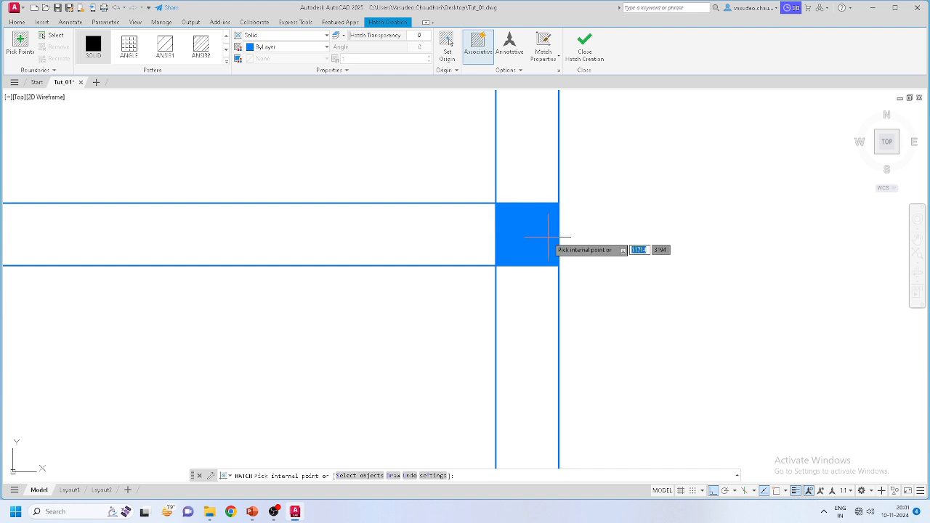
{"action": "scroll", "coordinate": [552, 234], "scroll_direction": "down", "scroll_amount": 5}
{"action": "scroll", "coordinate": [276, 270], "scroll_direction": "up", "scroll_amount": 6}
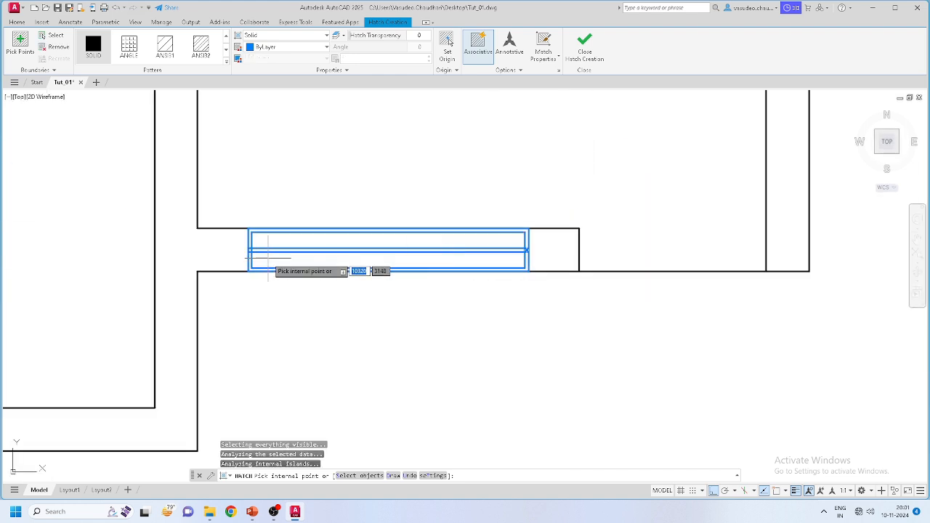
{"action": "left_click", "coordinate": [235, 226]}
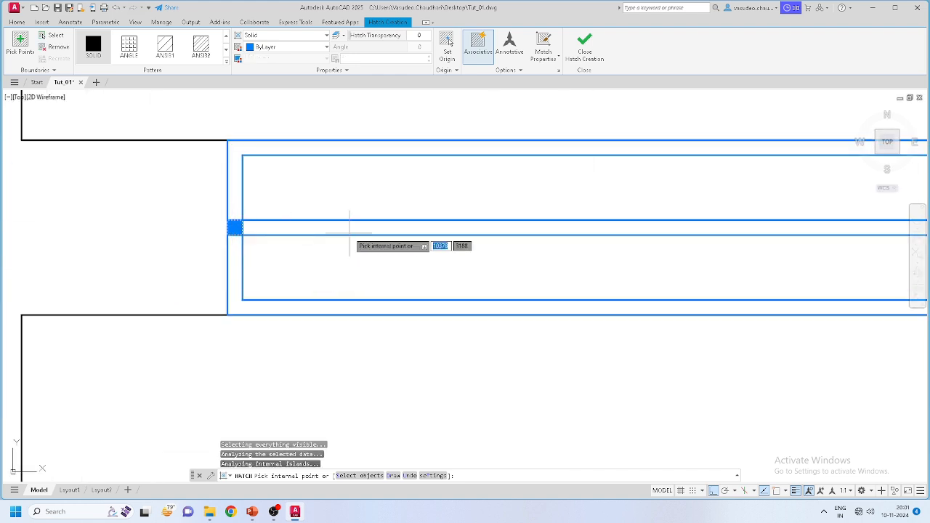
{"action": "key", "text": "Escape"}
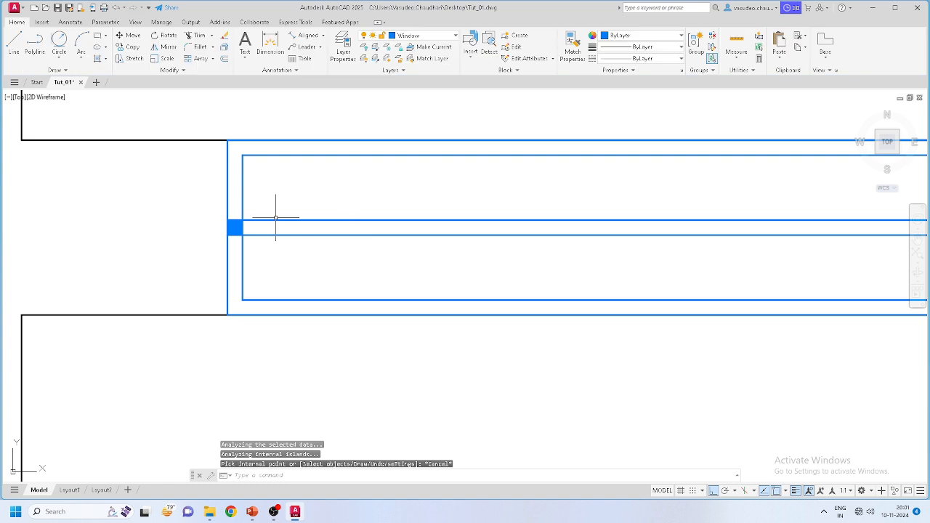
Step: Trim away the inner outline's top, left and bottom edges and the lower stub
{"action": "left_click", "coordinate": [198, 35]}
{"action": "left_click", "coordinate": [244, 155]}
{"action": "left_click", "coordinate": [242, 164]}
{"action": "mouse_move", "coordinate": [232, 266]}
{"action": "left_mouse_down"}
{"action": "mouse_move", "coordinate": [255, 294]}
{"action": "mouse_move", "coordinate": [248, 305]}
{"action": "mouse_move", "coordinate": [240, 274]}
{"action": "left_mouse_up"}
{"action": "scroll", "coordinate": [238, 273], "scroll_direction": "down", "scroll_amount": 6}
{"action": "scroll", "coordinate": [538, 282], "scroll_direction": "up", "scroll_amount": 4}
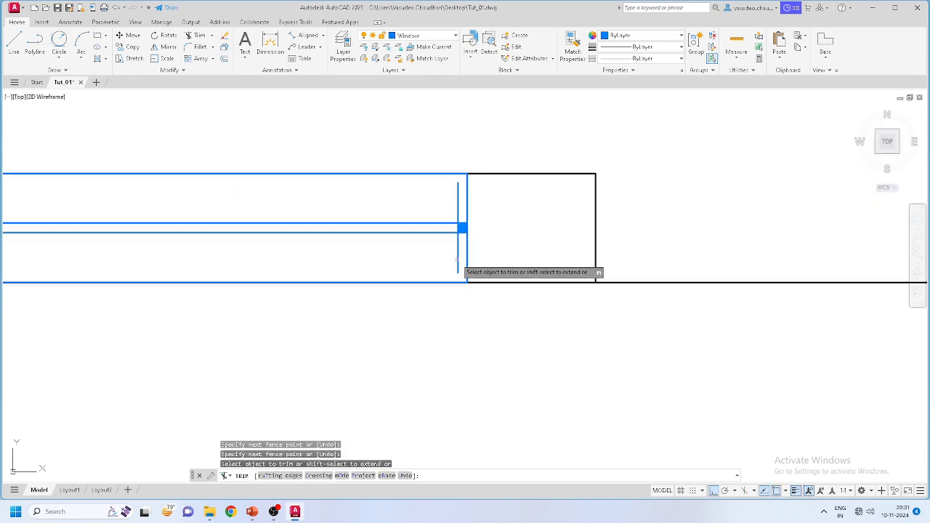
{"action": "left_click", "coordinate": [457, 259]}
{"action": "key", "text": "Escape"}
Step: Window-select the window's lines and combine them into one group
{"action": "scroll", "coordinate": [567, 311], "scroll_direction": "down", "scroll_amount": 5}
{"action": "scroll", "coordinate": [394, 266], "scroll_direction": "up", "scroll_amount": 2}
{"action": "scroll", "coordinate": [346, 299], "scroll_direction": "down", "scroll_amount": 6}
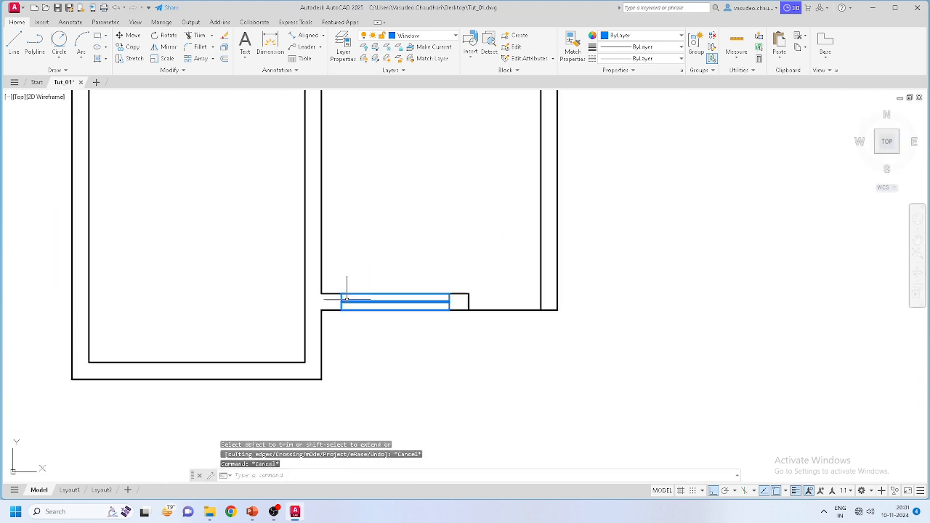
{"action": "scroll", "coordinate": [546, 245], "scroll_direction": "up", "scroll_amount": 4}
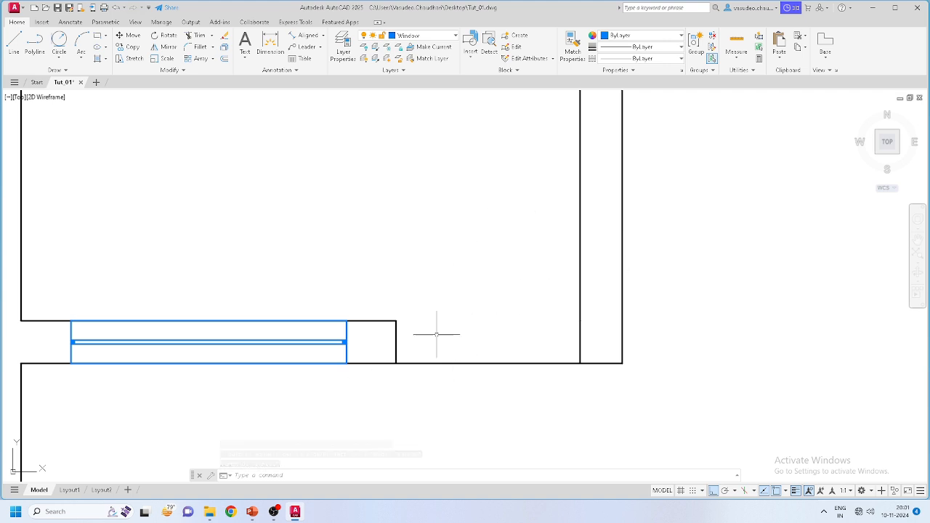
{"action": "scroll", "coordinate": [529, 263], "scroll_direction": "down", "scroll_amount": 2}
{"action": "middle_click_drag", "start_coordinate": [514, 303], "coordinate": [517, 334]}
{"action": "scroll", "coordinate": [517, 334], "scroll_direction": "down", "scroll_amount": 2}
{"action": "scroll", "coordinate": [369, 330], "scroll_direction": "up", "scroll_amount": 4}
{"action": "scroll", "coordinate": [348, 328], "scroll_direction": "down", "scroll_amount": 2}
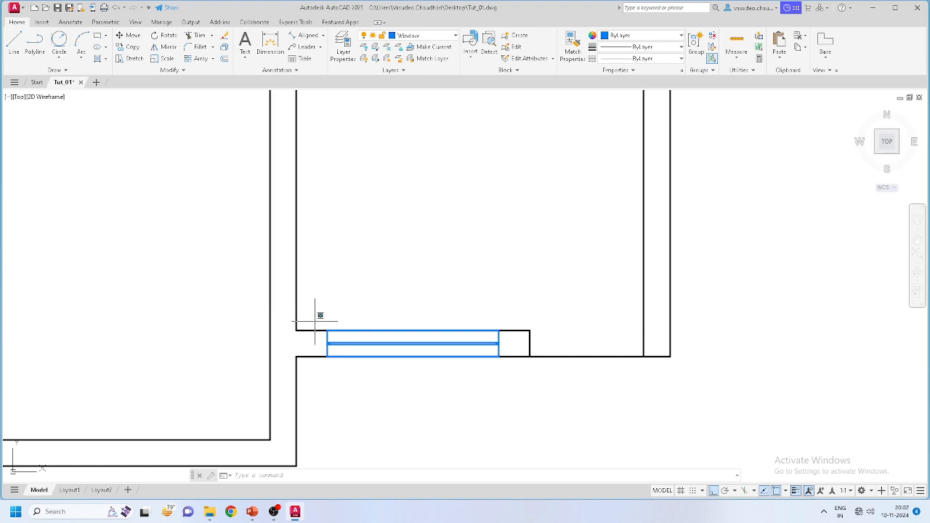
{"action": "left_click", "coordinate": [314, 322]}
{"action": "left_click", "coordinate": [515, 368]}
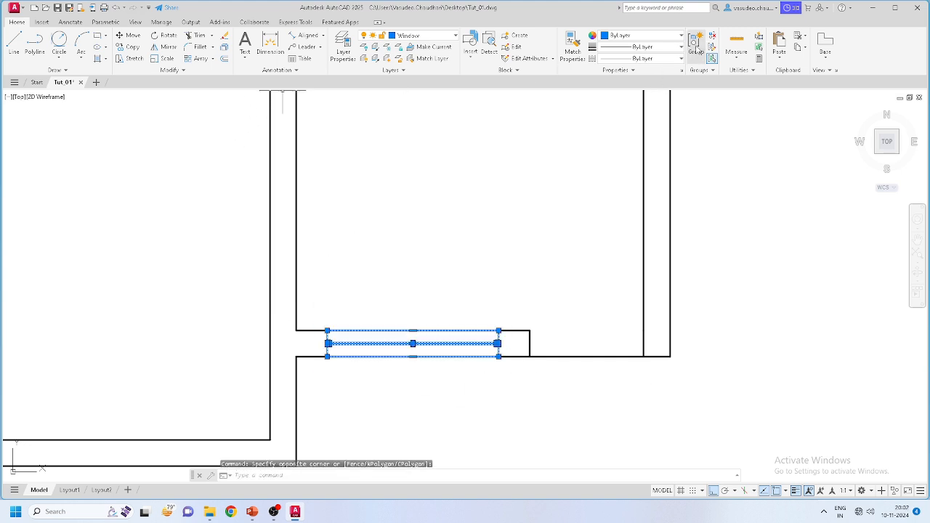
{"action": "scroll", "coordinate": [388, 359], "scroll_direction": "up", "scroll_amount": 2}
{"action": "left_click", "coordinate": [390, 311]}
Step: Select the new window group to check it acts as one unit
{"action": "left_click", "coordinate": [354, 345]}
{"action": "scroll", "coordinate": [381, 309], "scroll_direction": "down", "scroll_amount": 1}
{"action": "scroll", "coordinate": [381, 309], "scroll_direction": "down", "scroll_amount": 2}
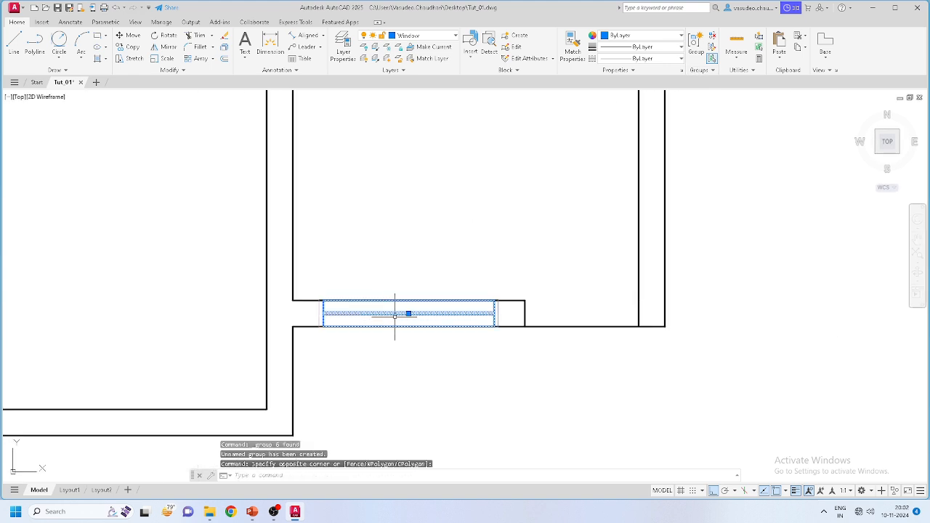
{"action": "key", "text": "Escape"}
{"action": "scroll", "coordinate": [407, 318], "scroll_direction": "up", "scroll_amount": 2}
{"action": "left_click", "coordinate": [407, 313]}
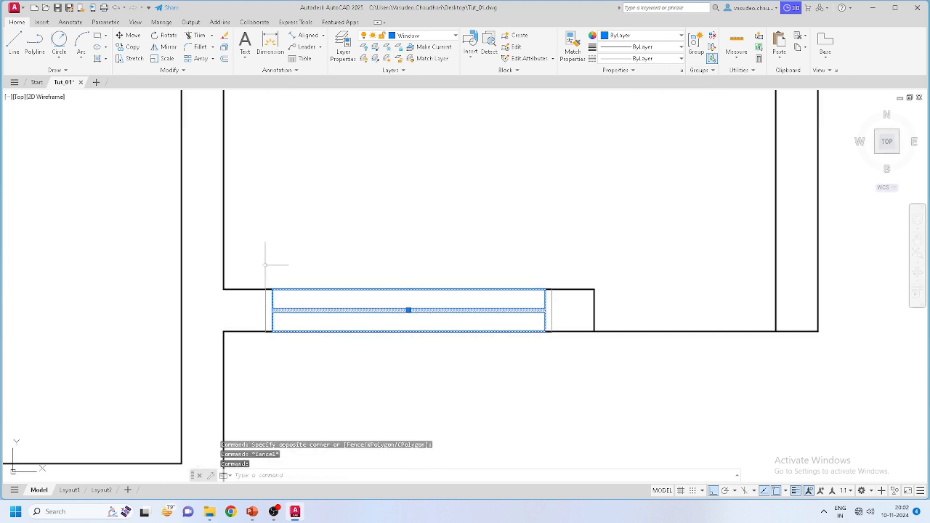
Step: Copy the blue window from its corner to the left end of the top outer wall
{"action": "left_click", "coordinate": [123, 48]}
{"action": "scroll", "coordinate": [430, 327], "scroll_direction": "down", "scroll_amount": 5}
{"action": "scroll", "coordinate": [393, 304], "scroll_direction": "up", "scroll_amount": 2}
{"action": "scroll", "coordinate": [390, 330], "scroll_direction": "up", "scroll_amount": 4}
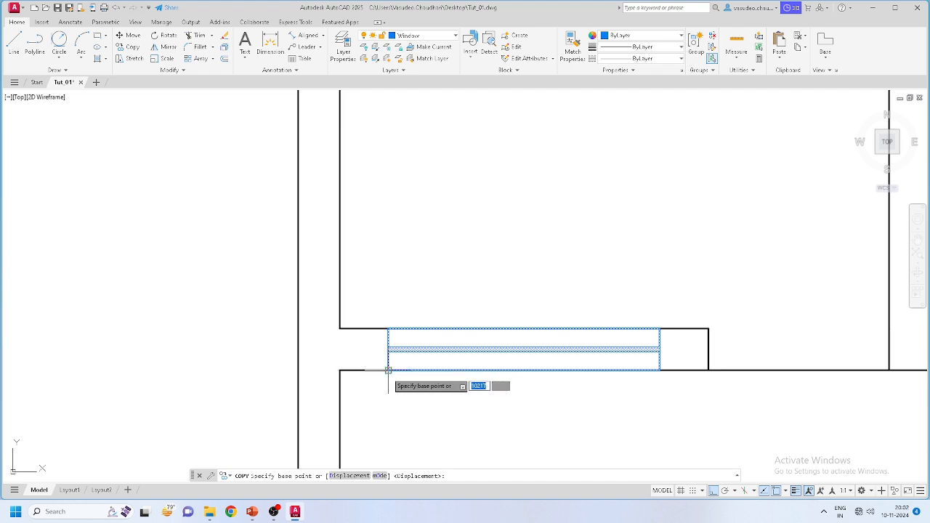
{"action": "left_click", "coordinate": [388, 370]}
{"action": "scroll", "coordinate": [393, 366], "scroll_direction": "down", "scroll_amount": 6}
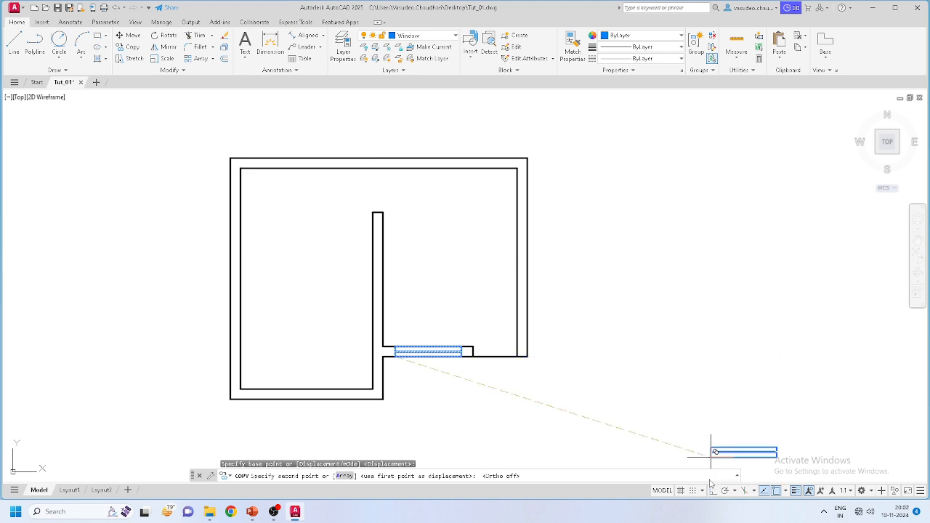
{"action": "scroll", "coordinate": [254, 217], "scroll_direction": "up", "scroll_amount": 7}
{"action": "scroll", "coordinate": [414, 427], "scroll_direction": "down", "scroll_amount": 3}
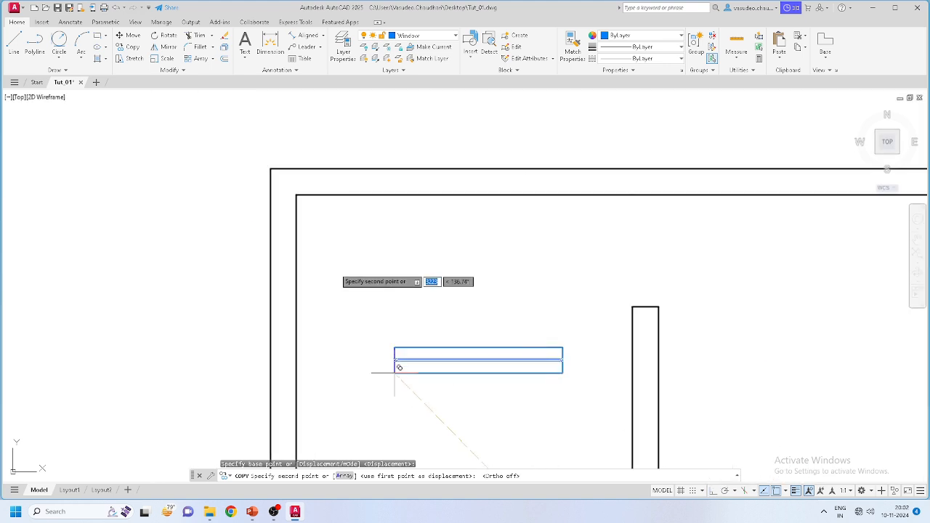
{"action": "scroll", "coordinate": [340, 272], "scroll_direction": "up", "scroll_amount": 2}
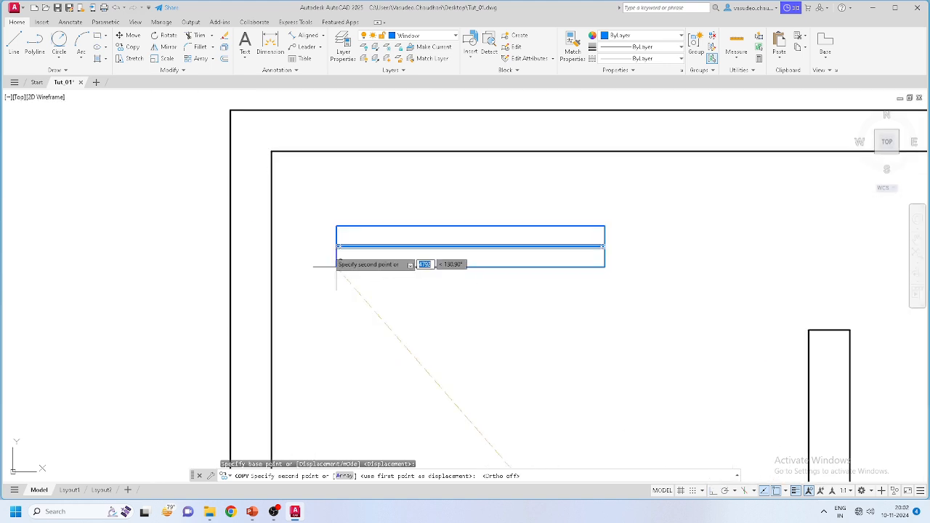
{"action": "left_click", "coordinate": [274, 147]}
{"action": "scroll", "coordinate": [436, 174], "scroll_direction": "down", "scroll_amount": 9}
{"action": "scroll", "coordinate": [446, 262], "scroll_direction": "up", "scroll_amount": 5}
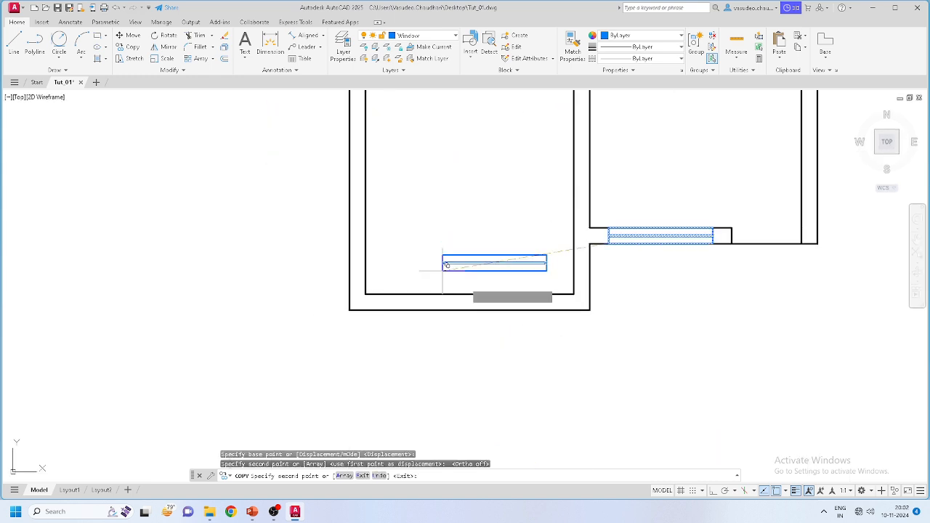
{"action": "key", "text": "Escape"}
Step: Copy the right room's lower-wall window into the left room's bottom wall and select the copy
{"action": "middle_click_drag", "start_coordinate": [657, 273], "coordinate": [486, 275]}
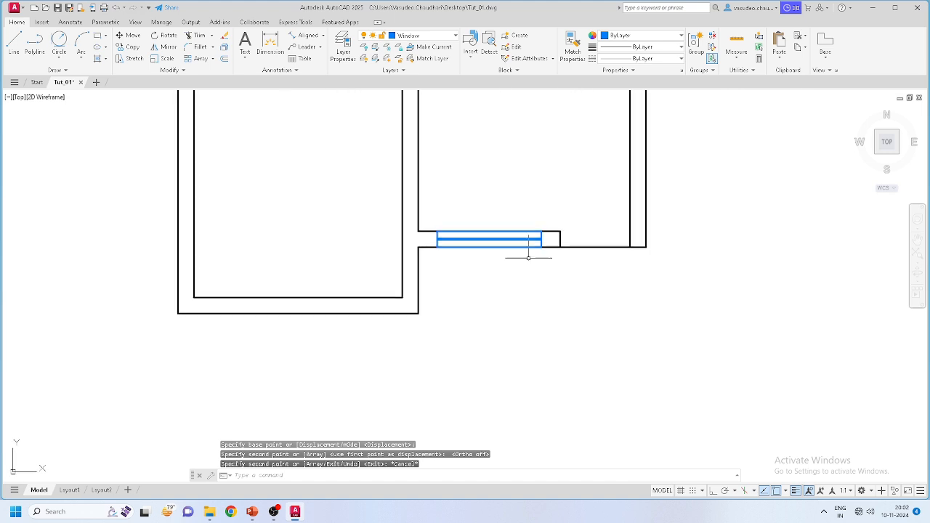
{"action": "left_click", "coordinate": [483, 229]}
{"action": "left_click", "coordinate": [479, 236]}
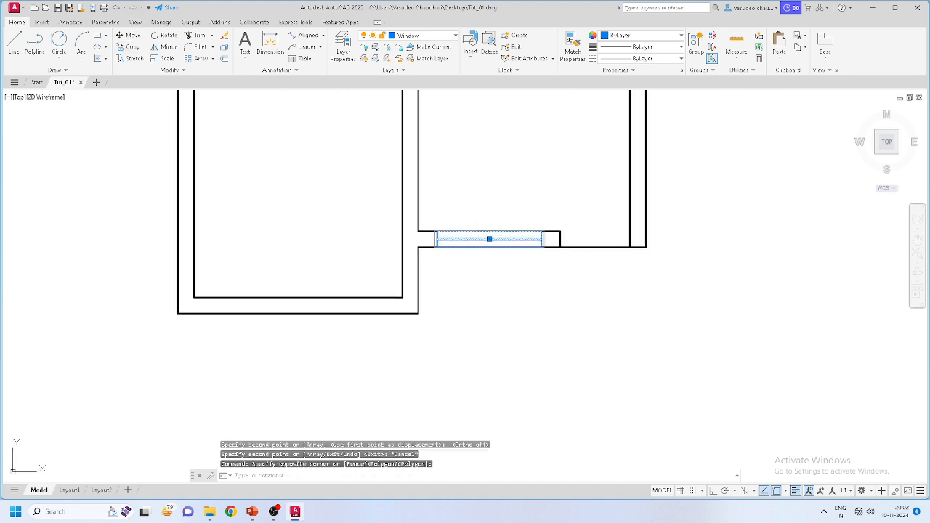
{"action": "key", "text": "space"}
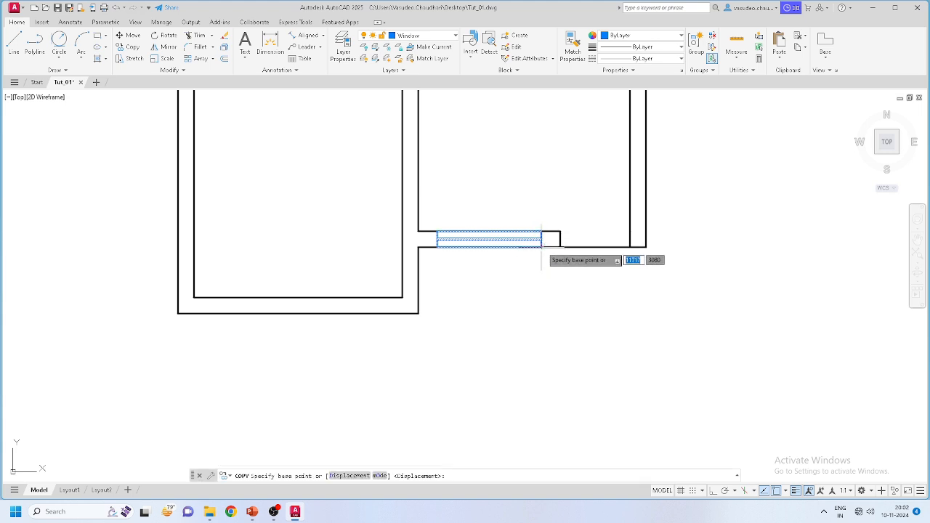
{"action": "left_click", "coordinate": [542, 246]}
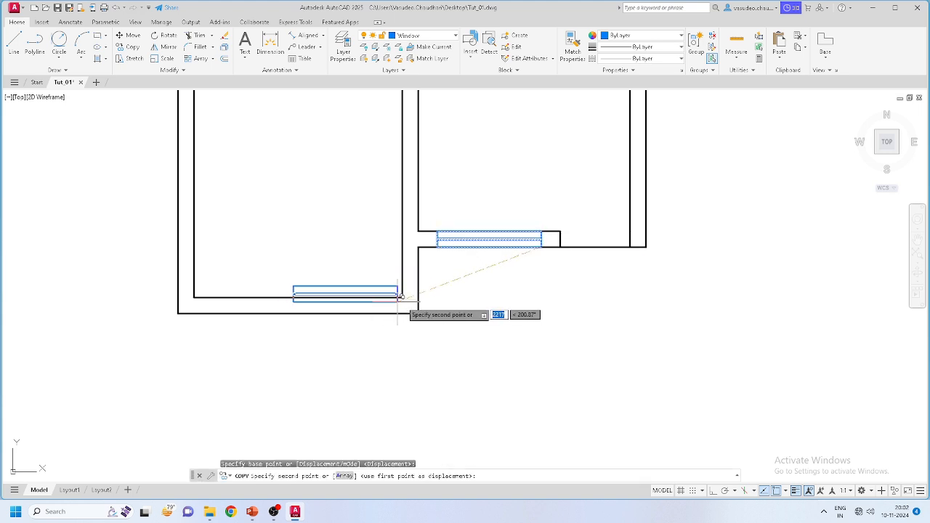
{"action": "left_click", "coordinate": [401, 296]}
{"action": "scroll", "coordinate": [361, 291], "scroll_direction": "up", "scroll_amount": 2}
{"action": "key", "text": "Escape"}
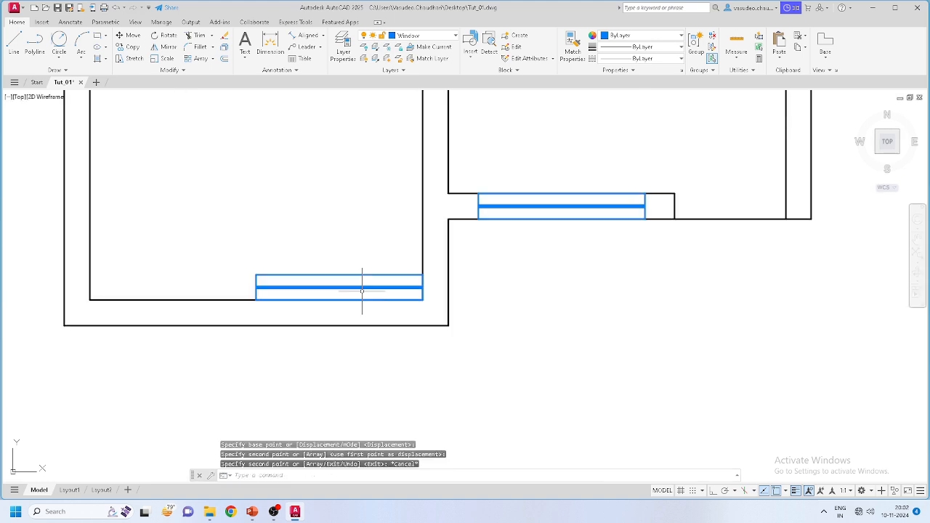
{"action": "left_click", "coordinate": [354, 287]}
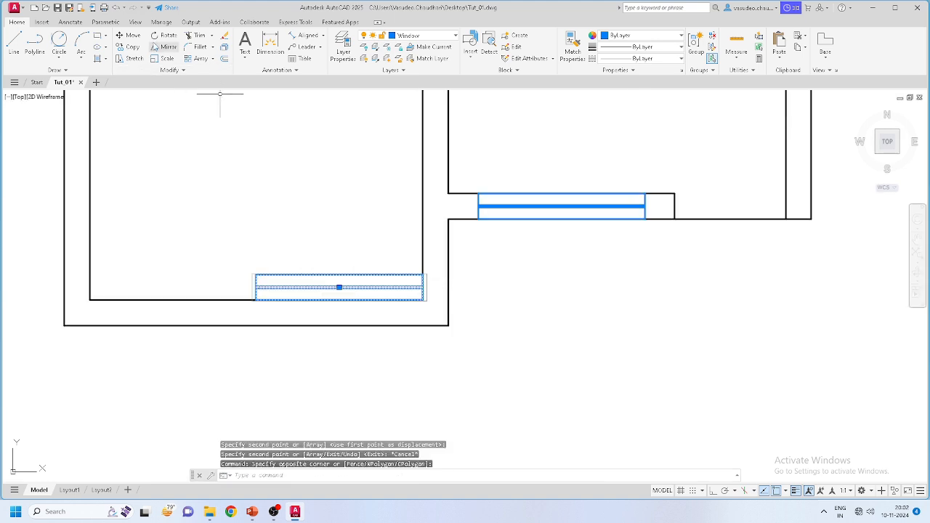
Step: Move the bottom-wall window by its lower-right corner flush against the wall corner
{"action": "type", "text": "m"}
{"action": "key", "text": "Return"}
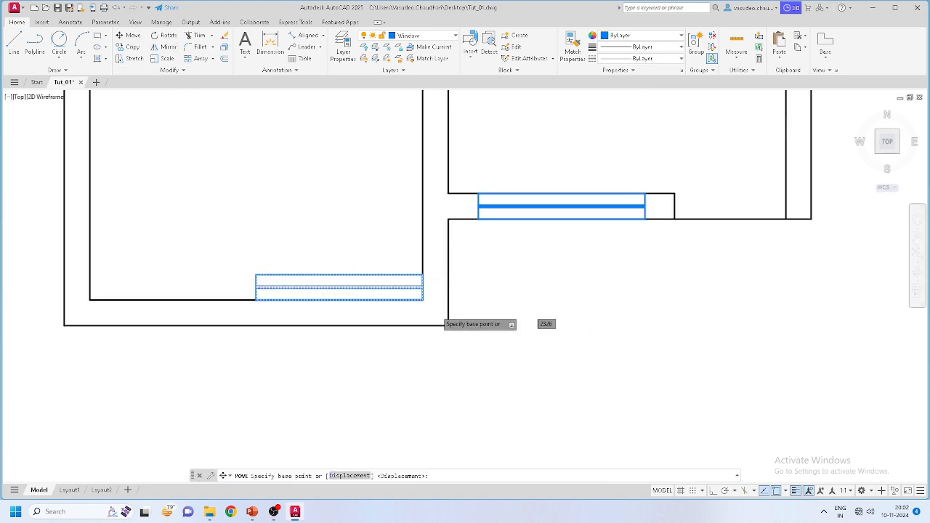
{"action": "scroll", "coordinate": [434, 310], "scroll_direction": "up", "scroll_amount": 3}
{"action": "left_click", "coordinate": [397, 283]}
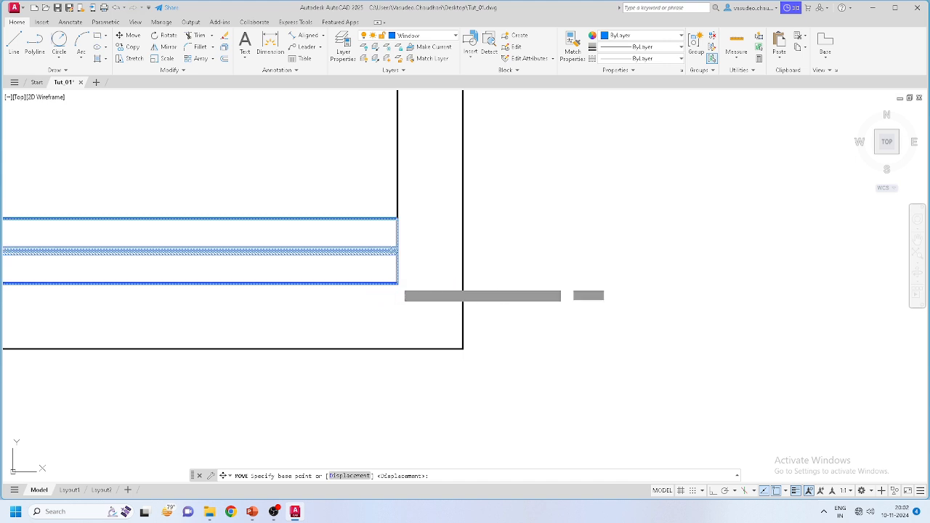
{"action": "left_click", "coordinate": [401, 348]}
{"action": "scroll", "coordinate": [559, 336], "scroll_direction": "down", "scroll_amount": 4}
{"action": "scroll", "coordinate": [560, 336], "scroll_direction": "down", "scroll_amount": 6}
{"action": "scroll", "coordinate": [596, 276], "scroll_direction": "up", "scroll_amount": 2}
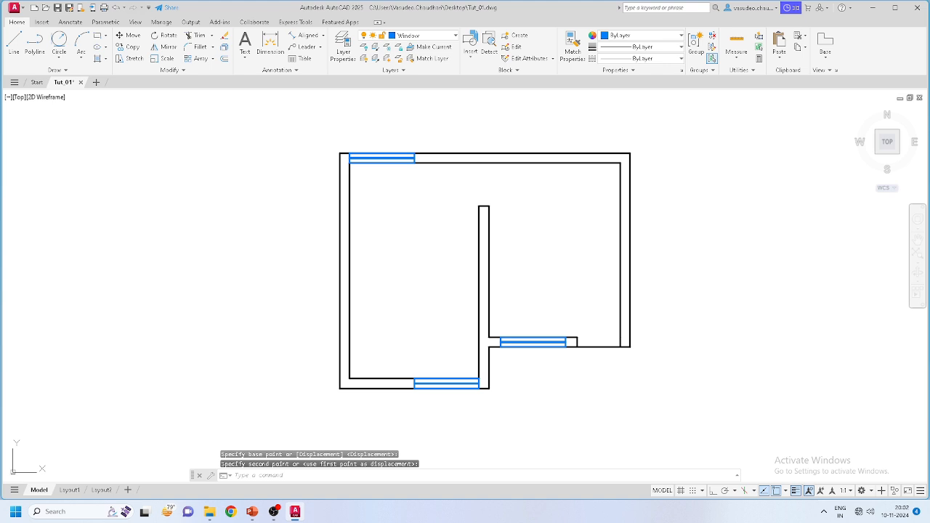
Step: Recentre the floor plan and select the window in the top wall
{"action": "middle_click_drag", "start_coordinate": [596, 276], "coordinate": [534, 259]}
{"action": "scroll", "coordinate": [538, 305], "scroll_direction": "up", "scroll_amount": 2}
{"action": "scroll", "coordinate": [529, 233], "scroll_direction": "down", "scroll_amount": 4}
{"action": "scroll", "coordinate": [538, 236], "scroll_direction": "up", "scroll_amount": 4}
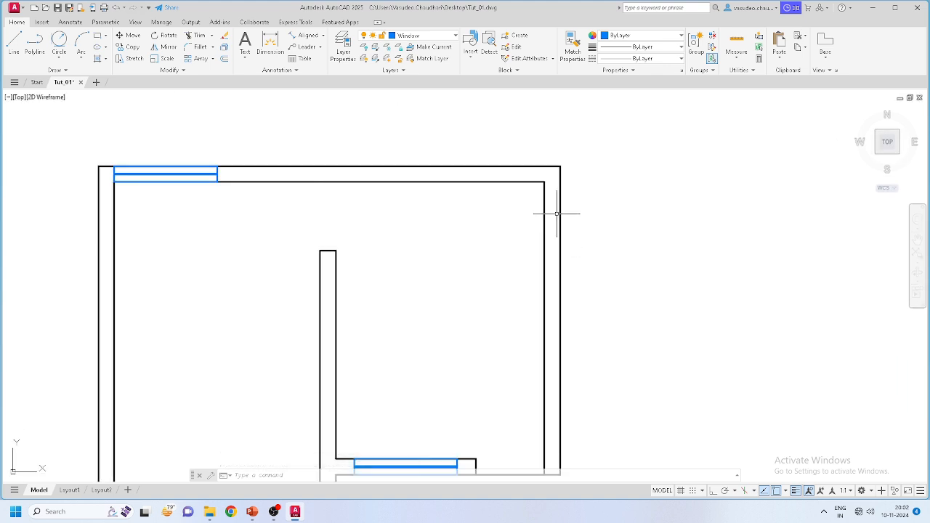
{"action": "scroll", "coordinate": [557, 214], "scroll_direction": "down", "scroll_amount": 2}
{"action": "scroll", "coordinate": [495, 362], "scroll_direction": "up", "scroll_amount": 4}
{"action": "scroll", "coordinate": [475, 364], "scroll_direction": "down", "scroll_amount": 4}
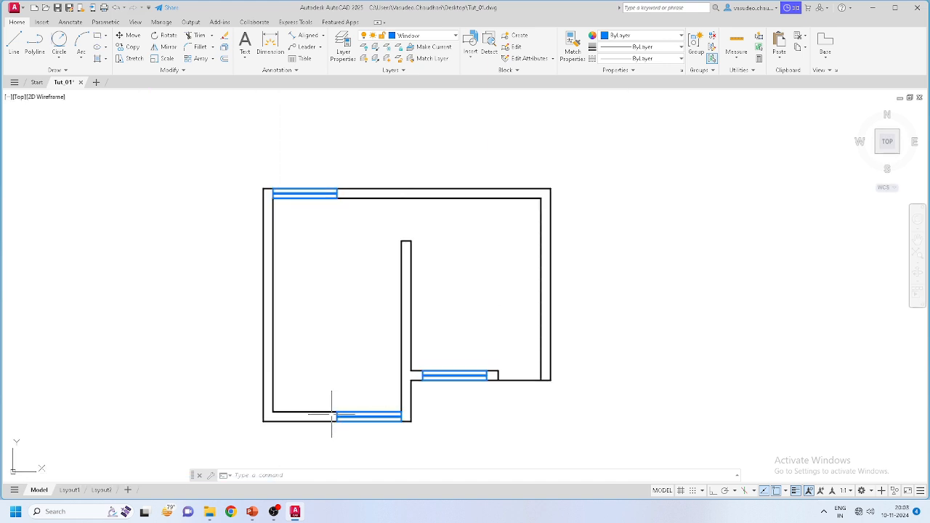
{"action": "scroll", "coordinate": [332, 414], "scroll_direction": "up", "scroll_amount": 2}
{"action": "scroll", "coordinate": [305, 298], "scroll_direction": "down", "scroll_amount": 4}
{"action": "scroll", "coordinate": [283, 235], "scroll_direction": "up", "scroll_amount": 4}
{"action": "scroll", "coordinate": [360, 167], "scroll_direction": "up", "scroll_amount": 2}
{"action": "left_click", "coordinate": [361, 167]}
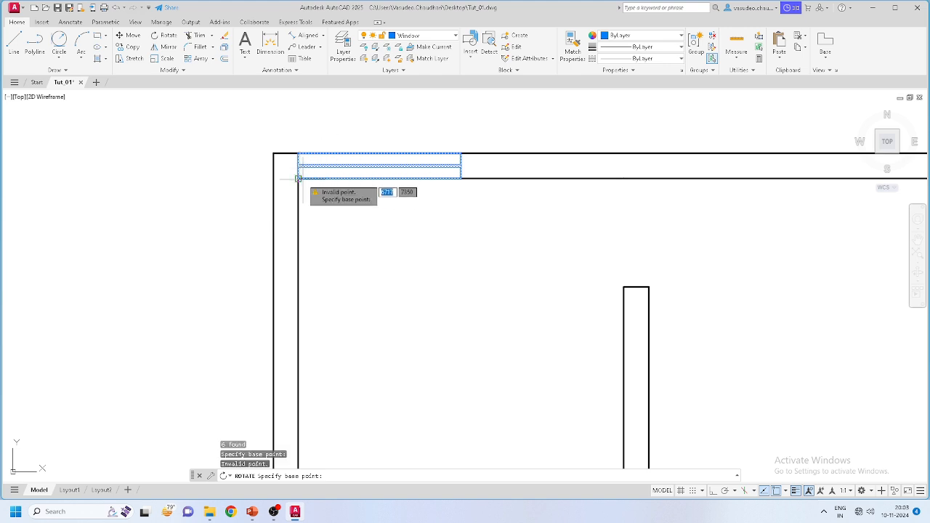
Step: Rotate the top-wall window 90° about its lower-left corner
{"action": "left_click", "coordinate": [298, 178]}
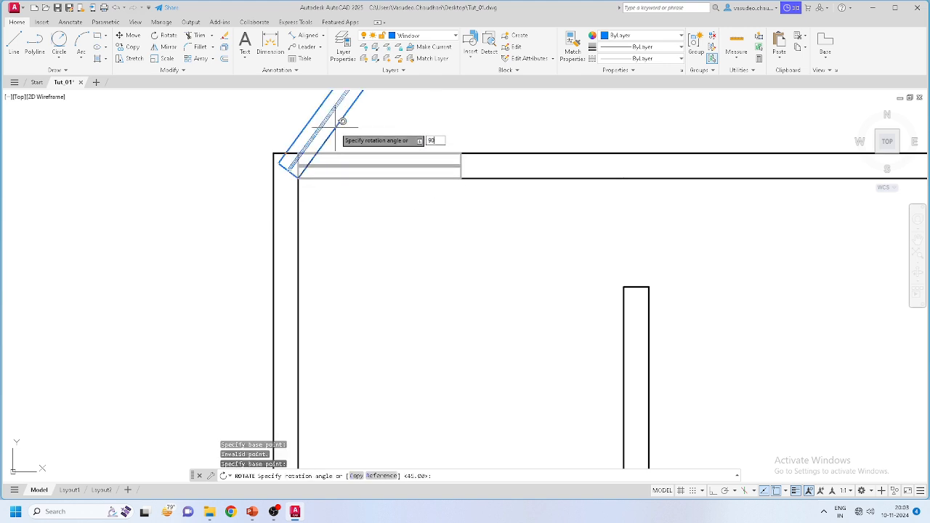
{"action": "key", "text": "Return"}
{"action": "scroll", "coordinate": [332, 124], "scroll_direction": "down", "scroll_amount": 7}
{"action": "scroll", "coordinate": [372, 204], "scroll_direction": "up", "scroll_amount": 3}
Step: Move the now-vertical window by its top-right corner into the left outer wall
{"action": "left_click", "coordinate": [370, 190]}
{"action": "left_click", "coordinate": [307, 177]}
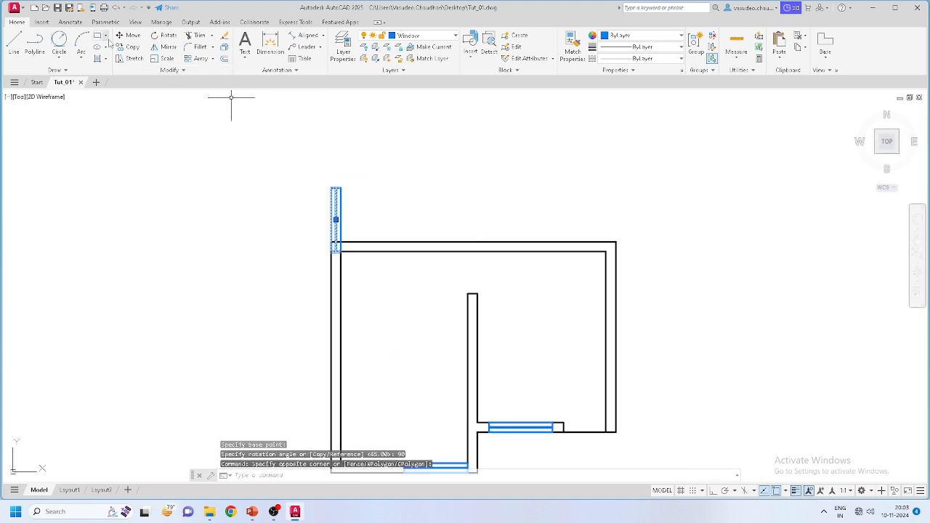
{"action": "key", "text": "m"}
{"action": "key", "text": "Return"}
{"action": "scroll", "coordinate": [318, 152], "scroll_direction": "up", "scroll_amount": 6}
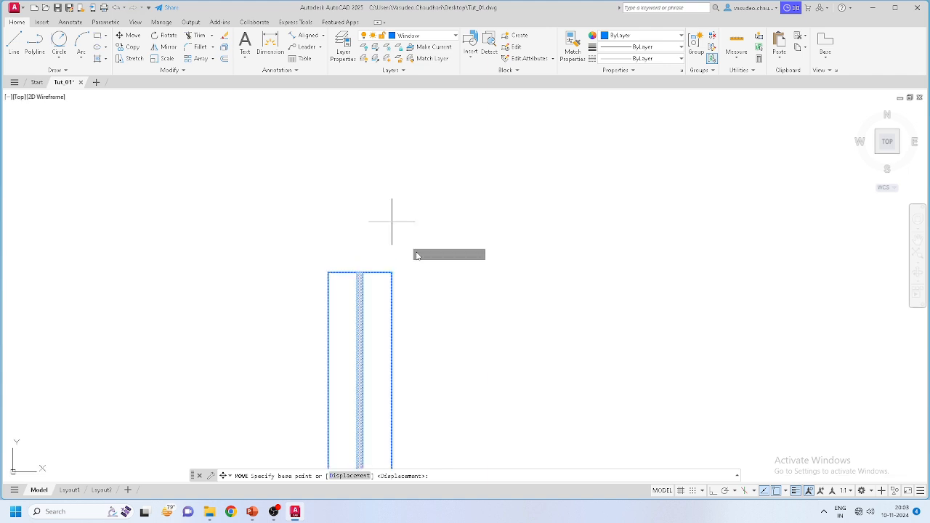
{"action": "left_click", "coordinate": [390, 272]}
{"action": "scroll", "coordinate": [395, 276], "scroll_direction": "down", "scroll_amount": 4}
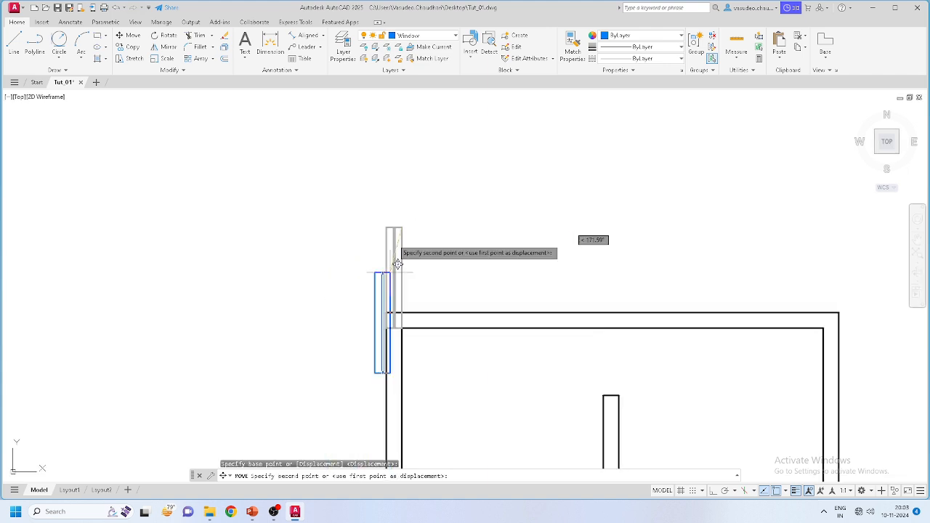
{"action": "scroll", "coordinate": [399, 284], "scroll_direction": "up", "scroll_amount": 4}
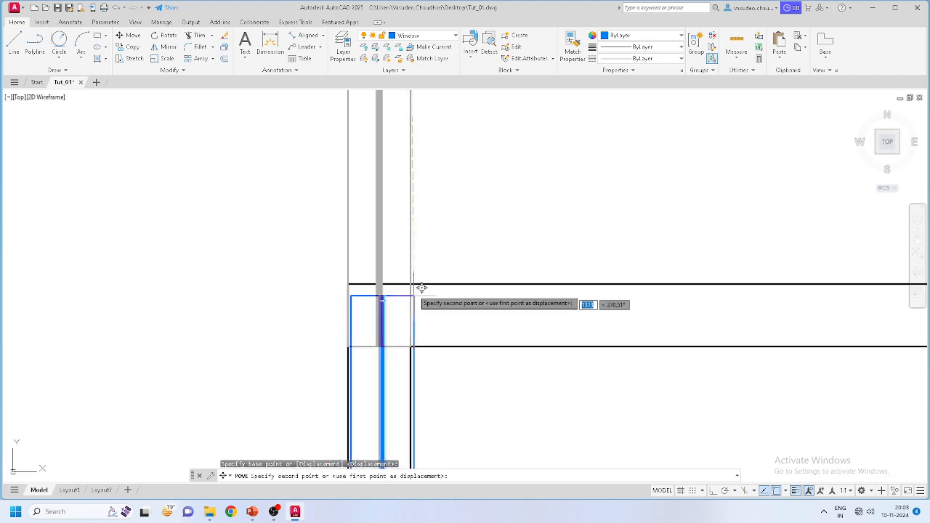
{"action": "left_click", "coordinate": [411, 344]}
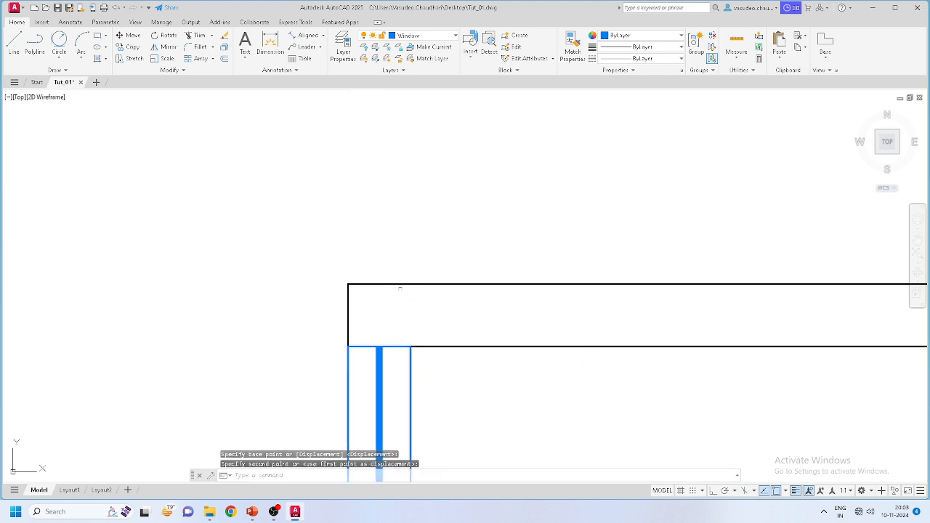
{"action": "scroll", "coordinate": [421, 348], "scroll_direction": "down", "scroll_amount": 5}
{"action": "middle_click_drag", "start_coordinate": [370, 266], "coordinate": [351, 246]}
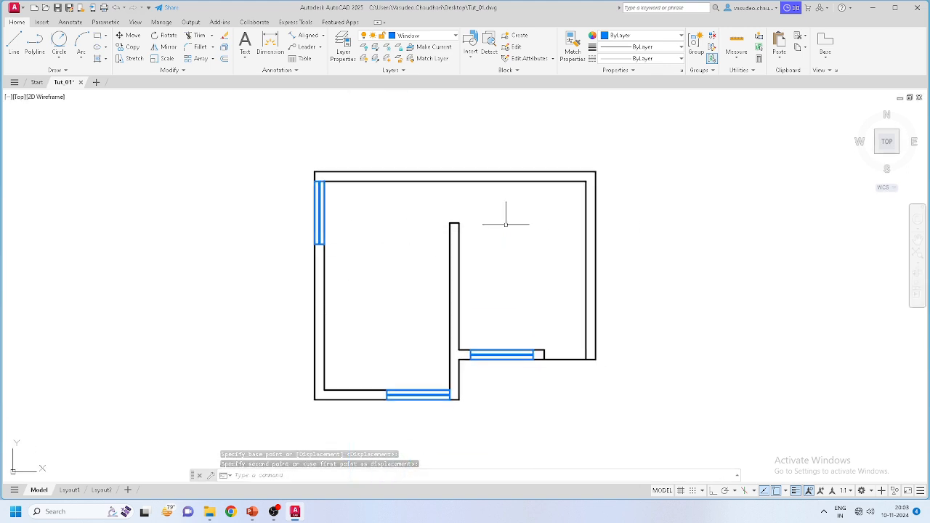
{"action": "scroll", "coordinate": [467, 245], "scroll_direction": "up", "scroll_amount": 2}
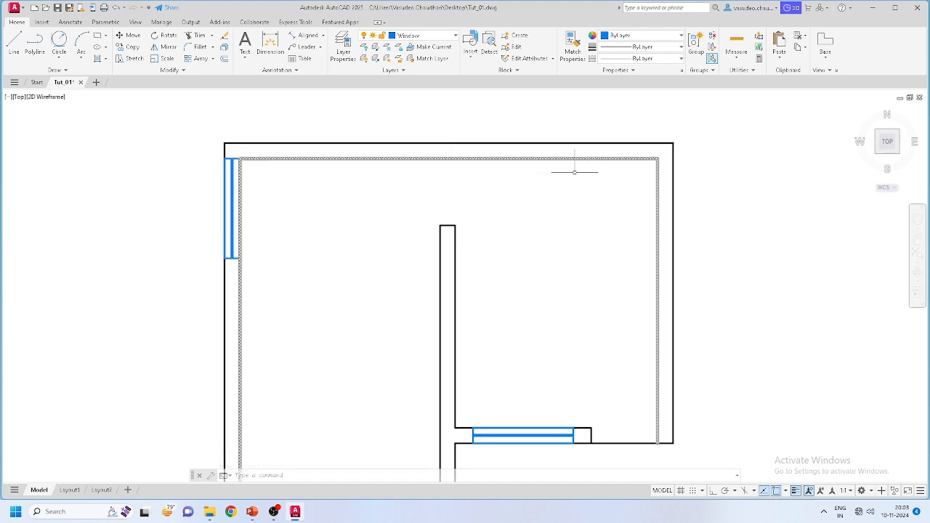
{"action": "scroll", "coordinate": [584, 177], "scroll_direction": "down", "scroll_amount": 2}
{"action": "scroll", "coordinate": [603, 267], "scroll_direction": "up", "scroll_amount": 2}
{"action": "scroll", "coordinate": [531, 275], "scroll_direction": "down", "scroll_amount": 2}
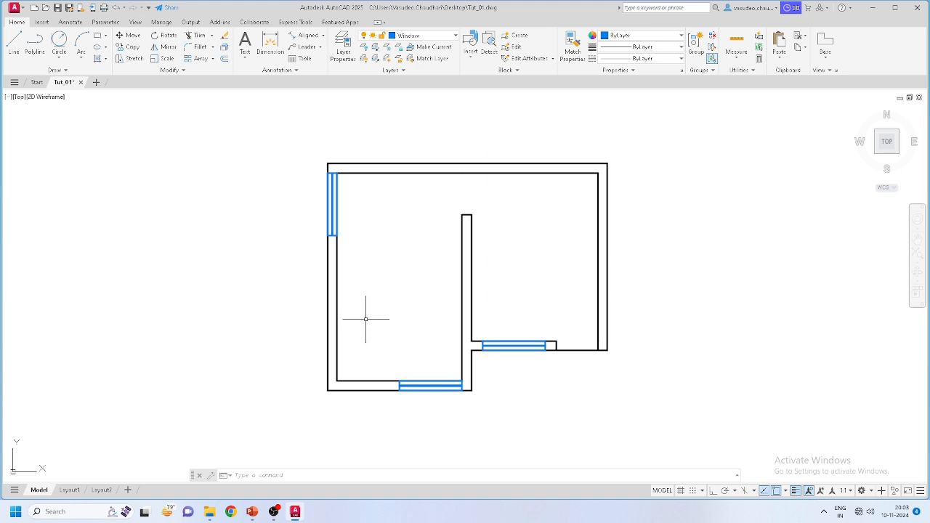
{"action": "scroll", "coordinate": [365, 318], "scroll_direction": "up", "scroll_amount": 2}
{"action": "scroll", "coordinate": [359, 312], "scroll_direction": "down", "scroll_amount": 2}
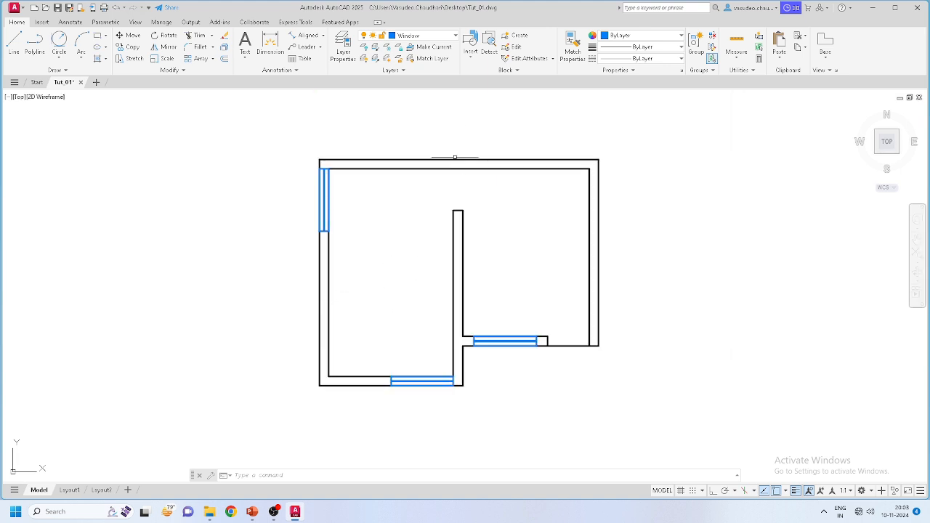
{"action": "scroll", "coordinate": [469, 251], "scroll_direction": "up", "scroll_amount": 2}
{"action": "scroll", "coordinate": [534, 374], "scroll_direction": "down", "scroll_amount": 2}
{"action": "scroll", "coordinate": [533, 374], "scroll_direction": "up", "scroll_amount": 2}
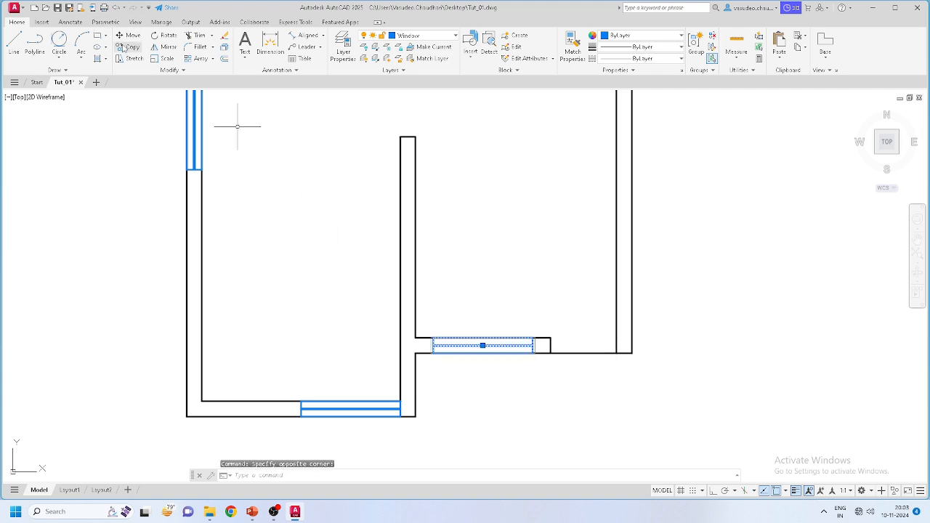
Step: Copy the window with CO into the top wall beside the right corner
{"action": "type", "text": "co"}
{"action": "key", "text": "Return"}
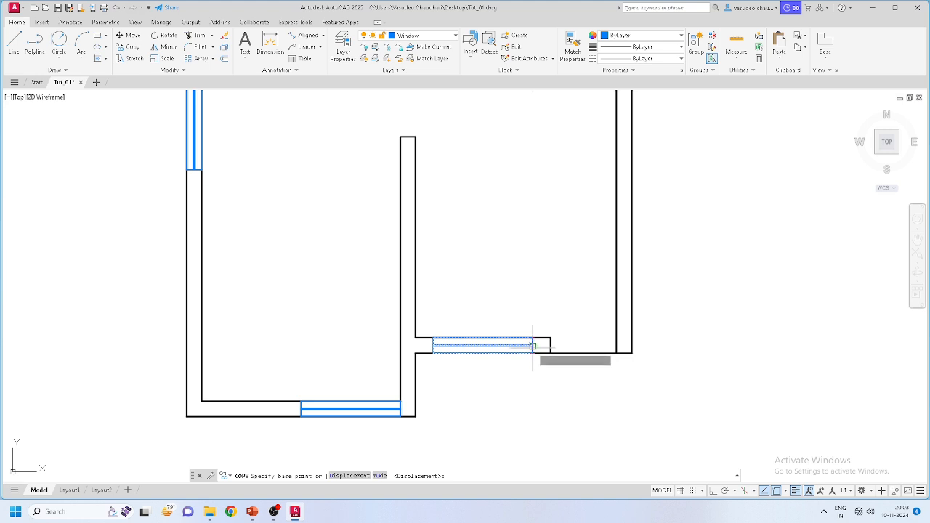
{"action": "scroll", "coordinate": [532, 355], "scroll_direction": "down", "scroll_amount": 2}
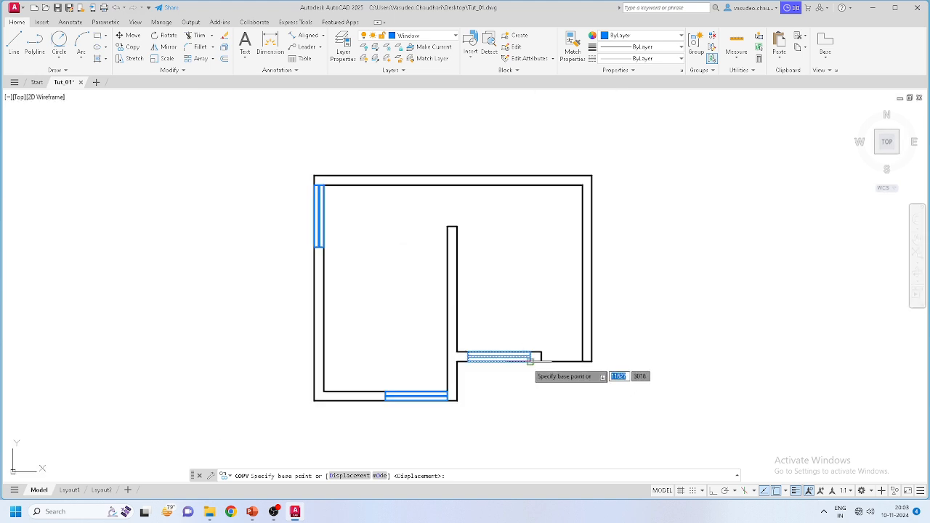
{"action": "scroll", "coordinate": [531, 359], "scroll_direction": "up", "scroll_amount": 4}
{"action": "left_click", "coordinate": [531, 359]}
{"action": "scroll", "coordinate": [559, 236], "scroll_direction": "down", "scroll_amount": 5}
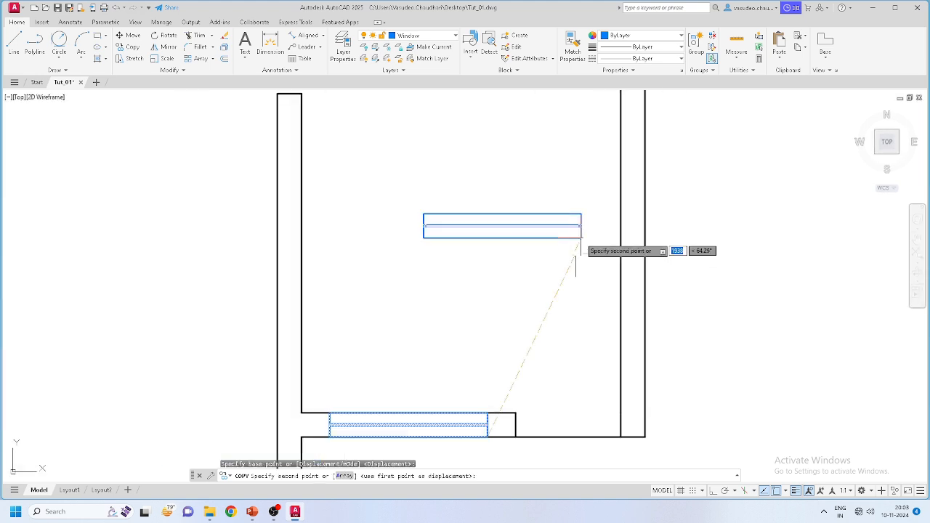
{"action": "scroll", "coordinate": [591, 124], "scroll_direction": "up", "scroll_amount": 5}
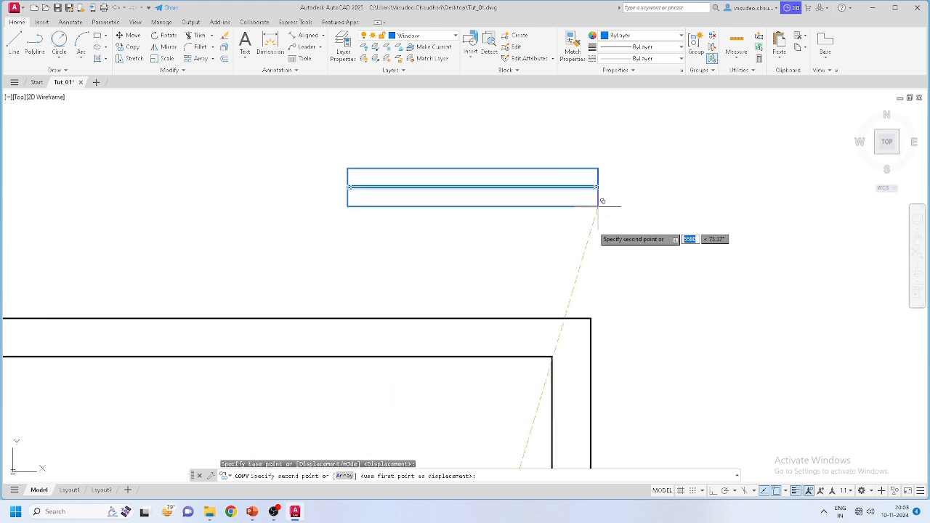
{"action": "left_click", "coordinate": [552, 356]}
{"action": "scroll", "coordinate": [490, 359], "scroll_direction": "down", "scroll_amount": 3}
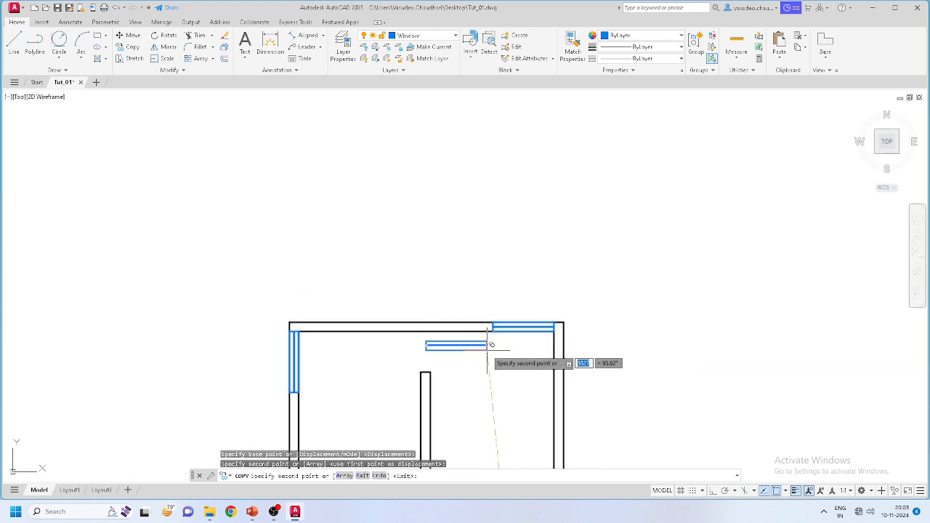
{"action": "key", "text": "Escape"}
{"action": "scroll", "coordinate": [487, 334], "scroll_direction": "up", "scroll_amount": 3}
Step: Check the new window, then clear the selection and recentre the room in view
{"action": "left_click", "coordinate": [567, 299]}
{"action": "scroll", "coordinate": [519, 305], "scroll_direction": "down", "scroll_amount": 3}
{"action": "scroll", "coordinate": [537, 305], "scroll_direction": "up", "scroll_amount": 2}
{"action": "scroll", "coordinate": [541, 305], "scroll_direction": "down", "scroll_amount": 2}
{"action": "scroll", "coordinate": [541, 297], "scroll_direction": "up", "scroll_amount": 2}
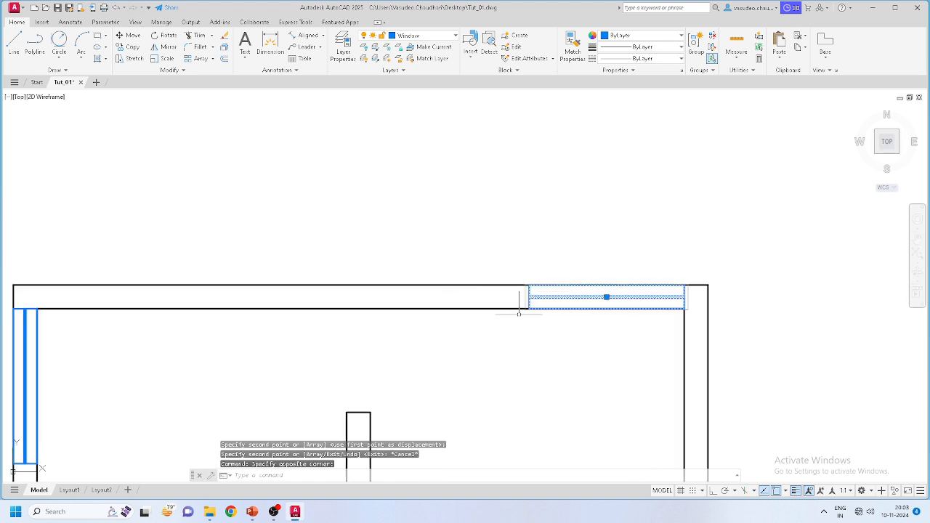
{"action": "scroll", "coordinate": [450, 320], "scroll_direction": "down", "scroll_amount": 4}
{"action": "scroll", "coordinate": [429, 334], "scroll_direction": "up", "scroll_amount": 2}
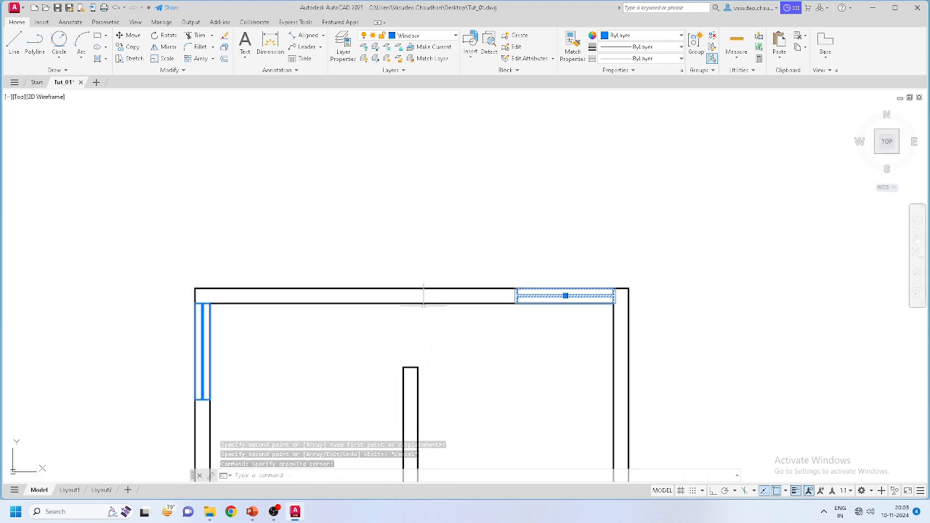
{"action": "scroll", "coordinate": [423, 296], "scroll_direction": "down", "scroll_amount": 4}
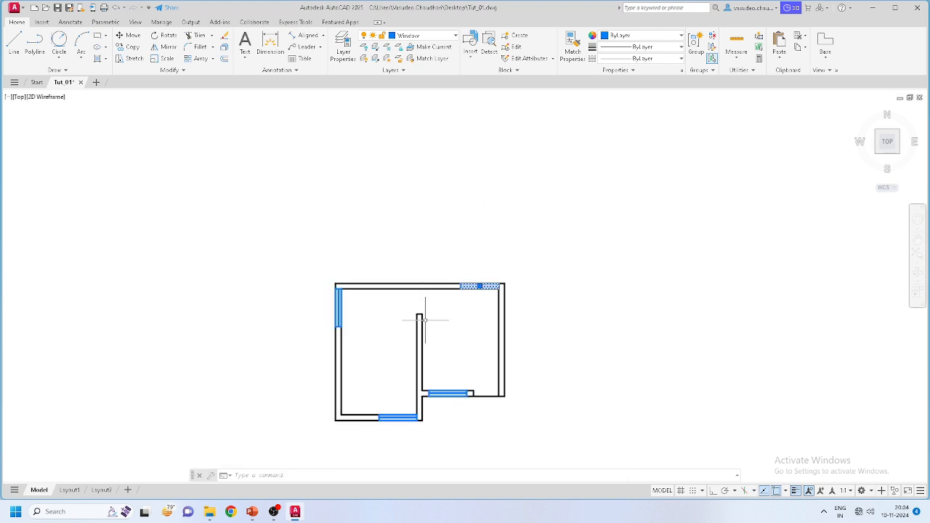
{"action": "scroll", "coordinate": [448, 293], "scroll_direction": "up", "scroll_amount": 4}
{"action": "left_click", "coordinate": [481, 315]}
{"action": "key", "text": "Escape"}
{"action": "middle_click_drag", "start_coordinate": [482, 315], "coordinate": [535, 235]}
{"action": "scroll", "coordinate": [536, 234], "scroll_direction": "down", "scroll_amount": 2}
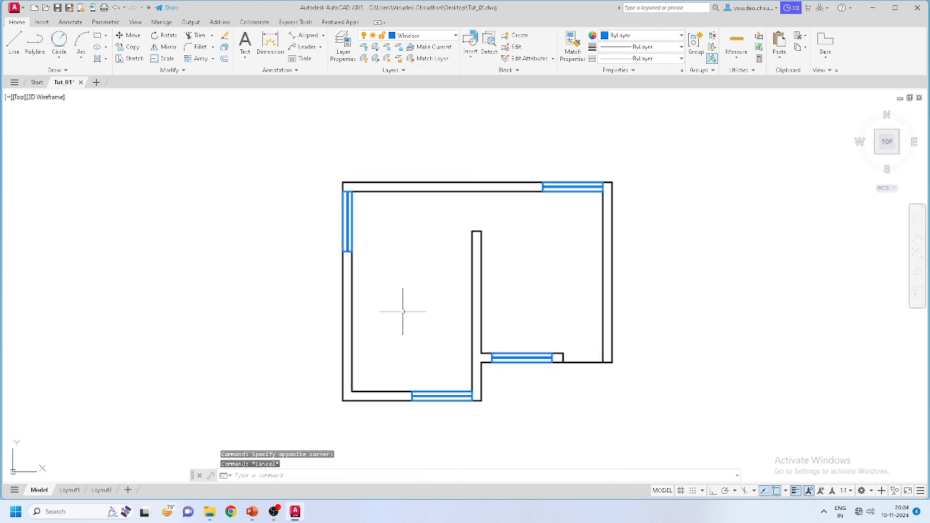
{"action": "scroll", "coordinate": [415, 185], "scroll_direction": "up", "scroll_amount": 2}
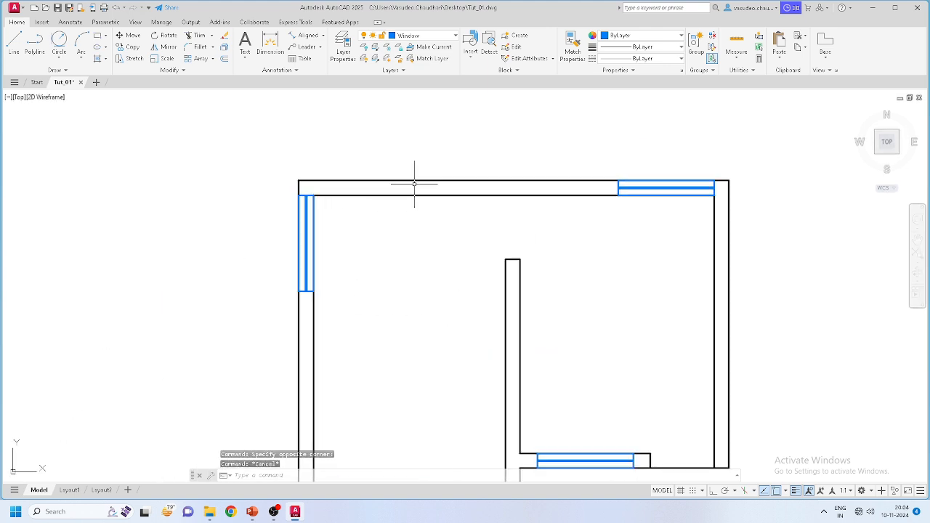
{"action": "scroll", "coordinate": [446, 178], "scroll_direction": "down", "scroll_amount": 4}
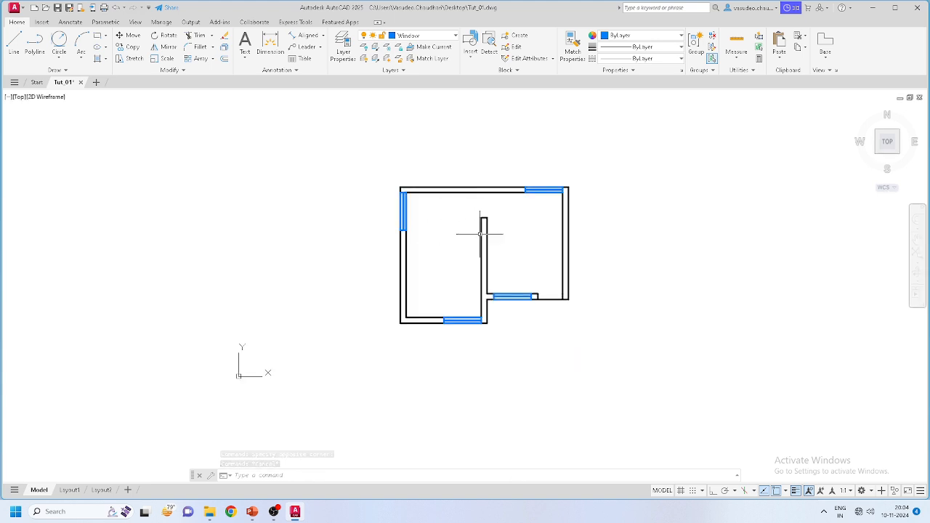
{"action": "scroll", "coordinate": [534, 256], "scroll_direction": "up", "scroll_amount": 6}
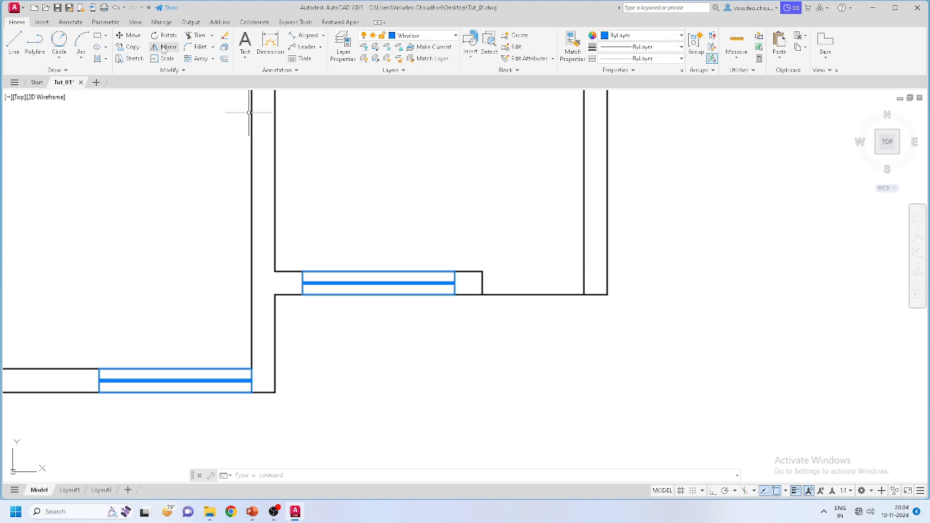
Step: Draw a blue line from the wall stub's edge midpoint to the right wall, then open Layer Properties
{"action": "left_click", "coordinate": [58, 60]}
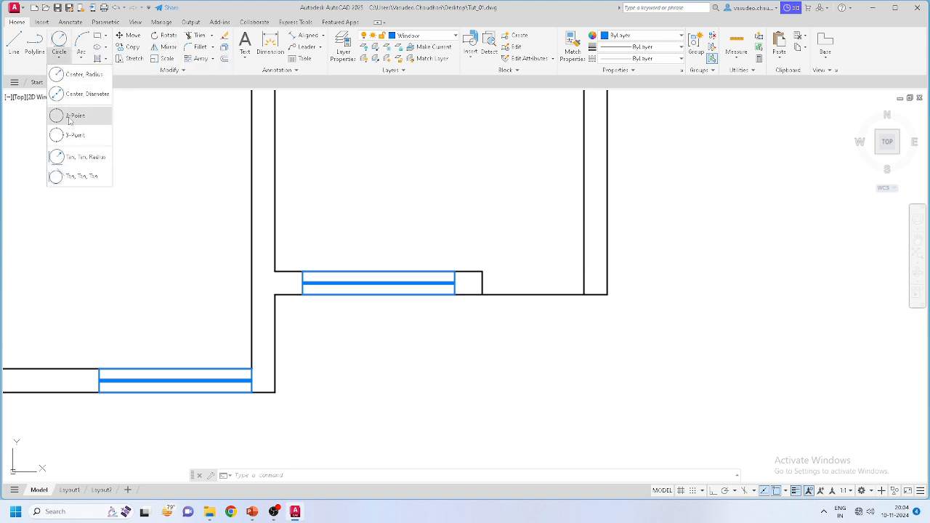
{"action": "scroll", "coordinate": [557, 266], "scroll_direction": "up", "scroll_amount": 3}
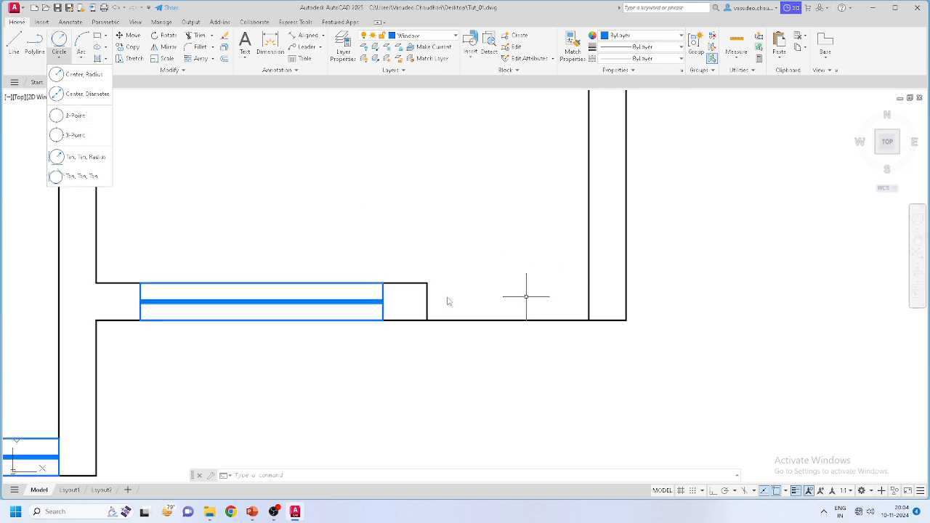
{"action": "left_click", "coordinate": [420, 289]}
{"action": "left_click", "coordinate": [14, 42]}
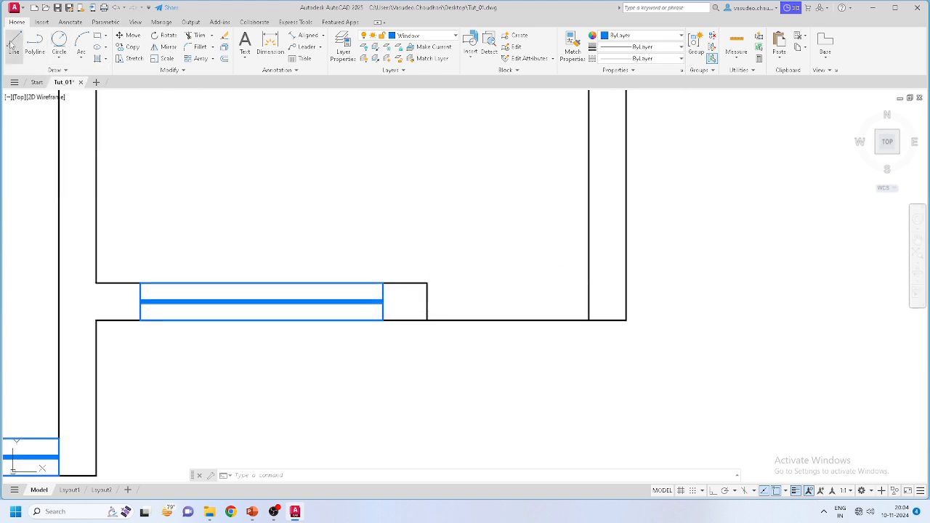
{"action": "left_click", "coordinate": [428, 301]}
{"action": "left_click", "coordinate": [588, 302]}
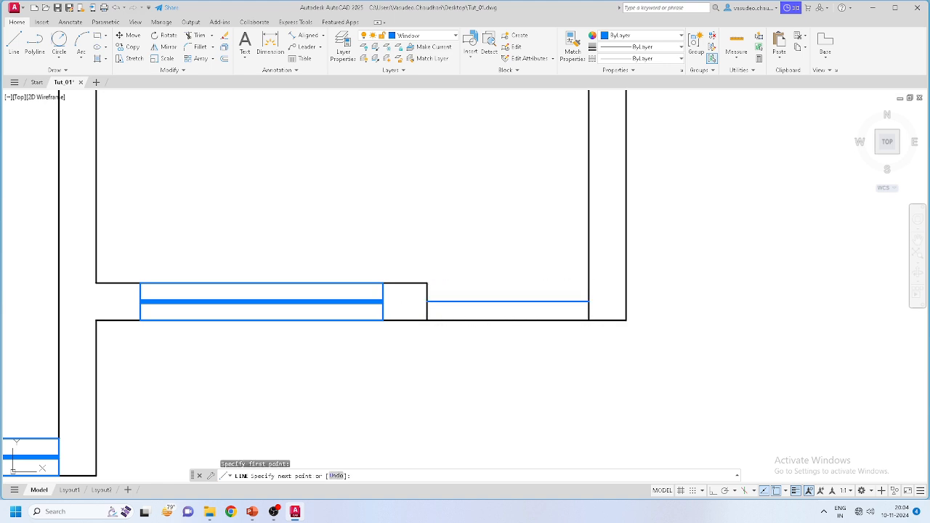
{"action": "key", "text": "Escape"}
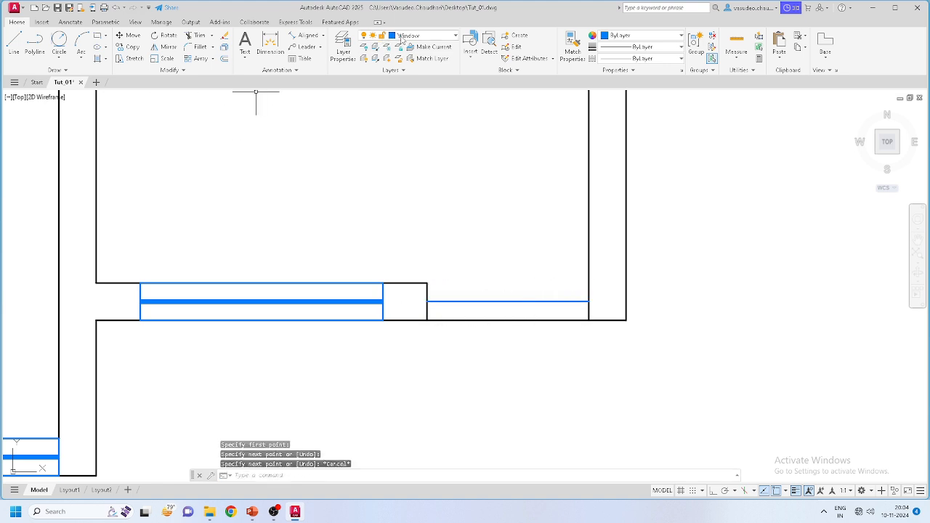
{"action": "left_click", "coordinate": [347, 42]}
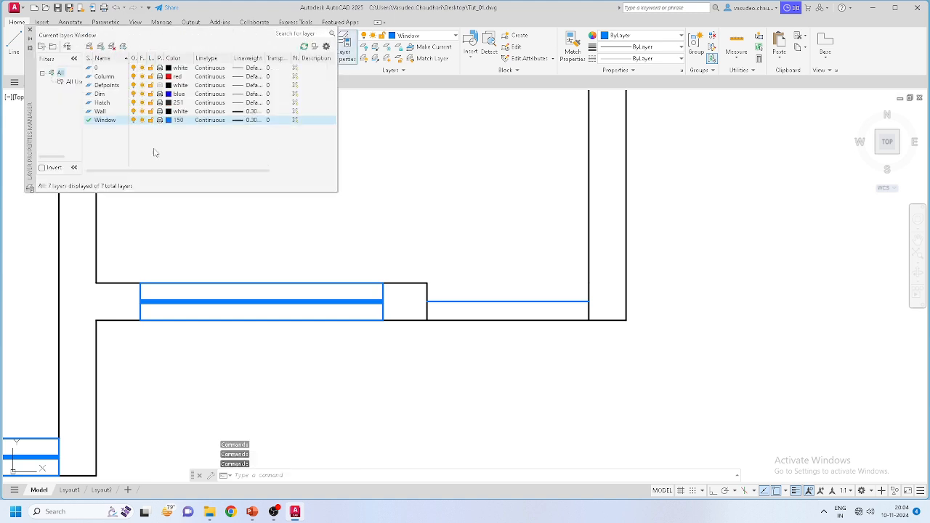
Step: Rename the Window layer to 'Door & Window' and close the Layer Properties Manager
{"action": "left_click", "coordinate": [106, 121]}
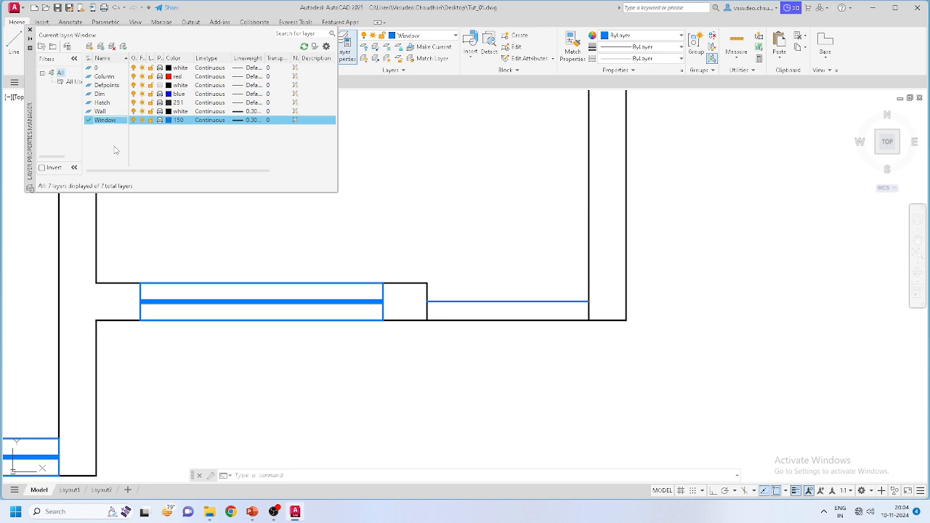
{"action": "right_click", "coordinate": [110, 123]}
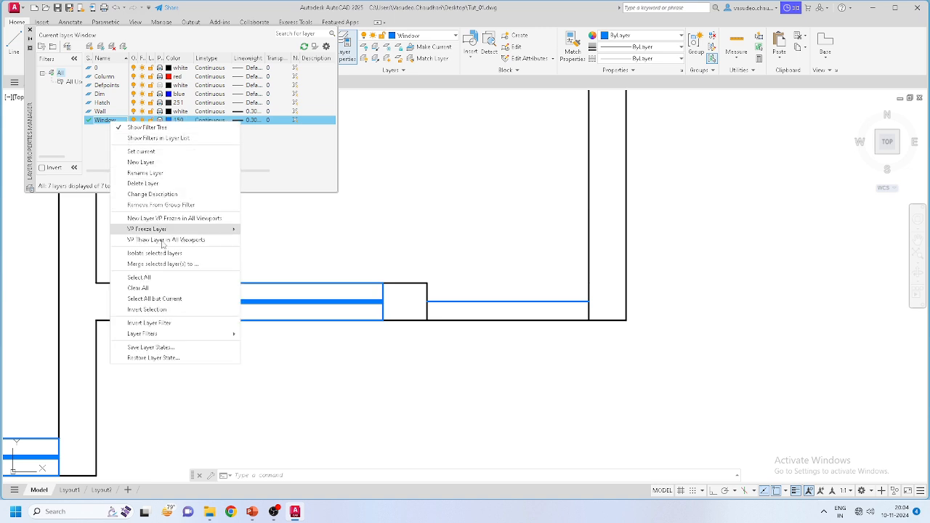
{"action": "left_click", "coordinate": [164, 173]}
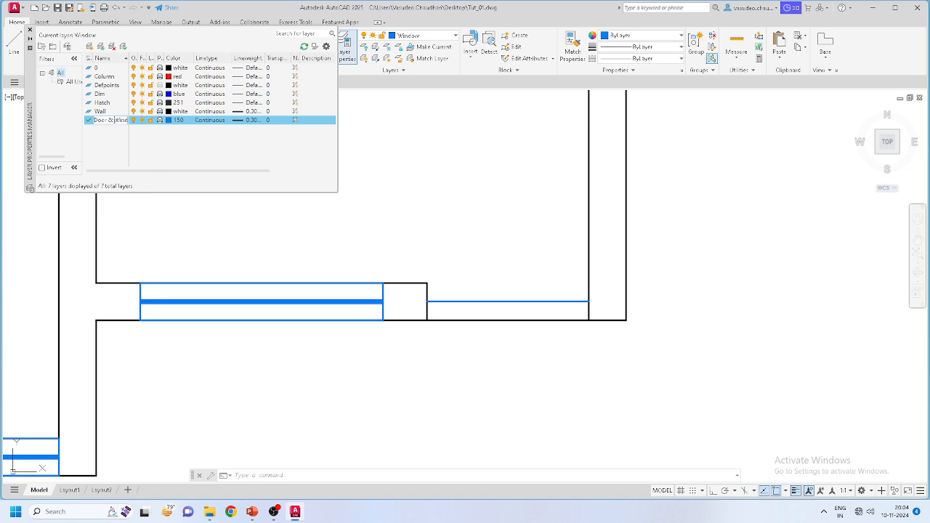
{"action": "left_click", "coordinate": [109, 160]}
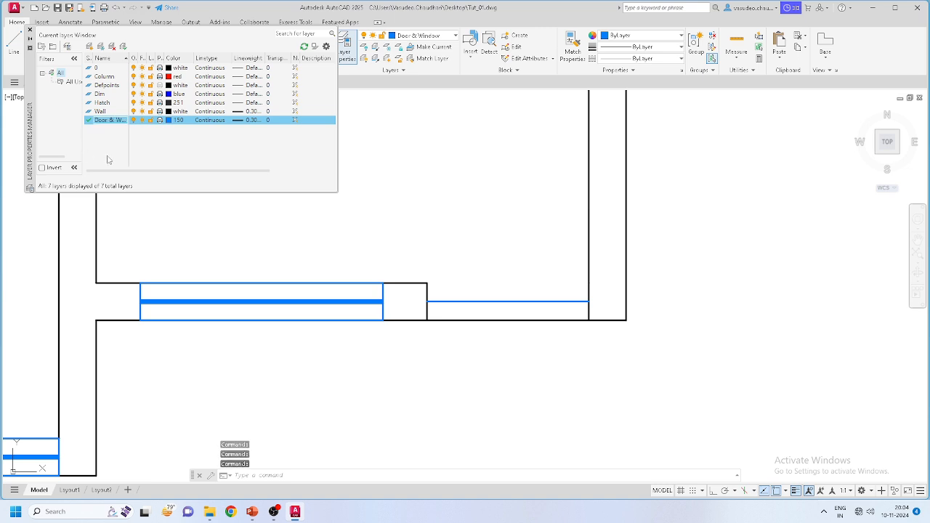
{"action": "left_click", "coordinate": [30, 32]}
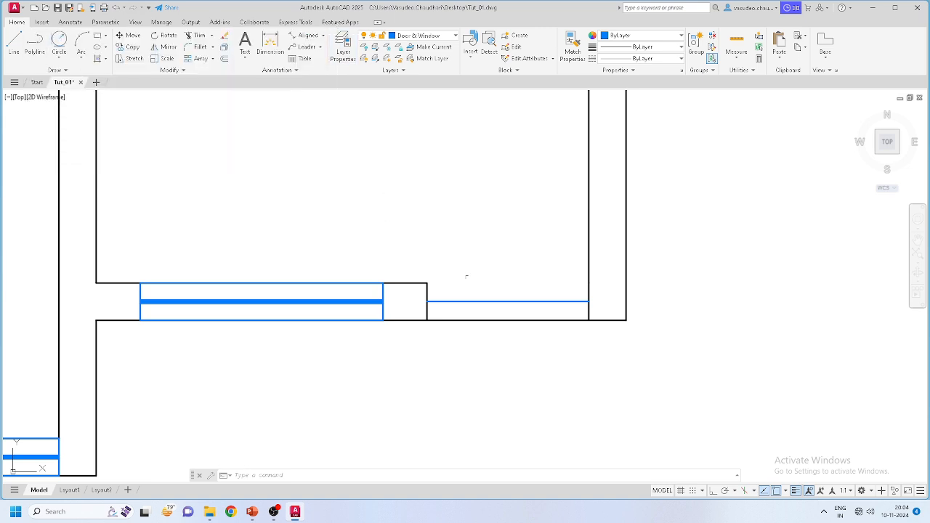
Step: Draw a center-radius circle at the blue line's right end, reaching the wall stub
{"action": "left_click", "coordinate": [61, 61]}
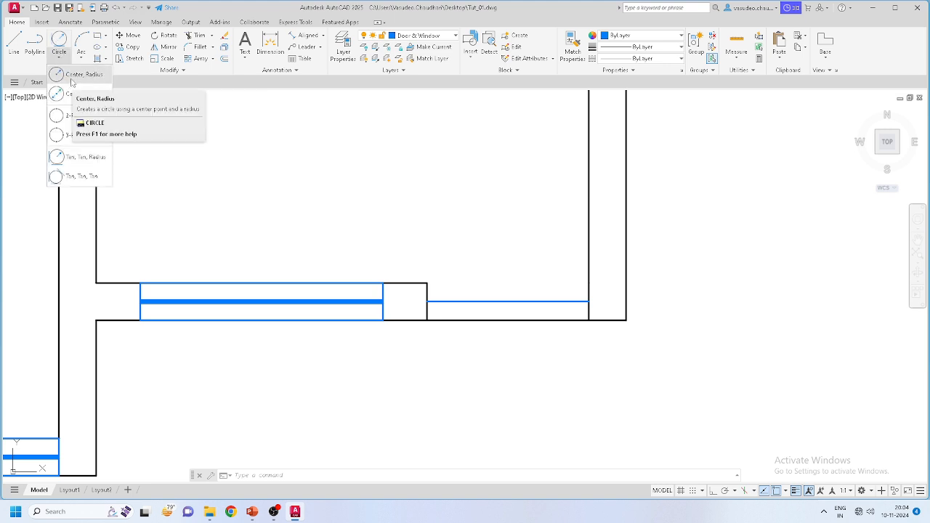
{"action": "left_click", "coordinate": [73, 77]}
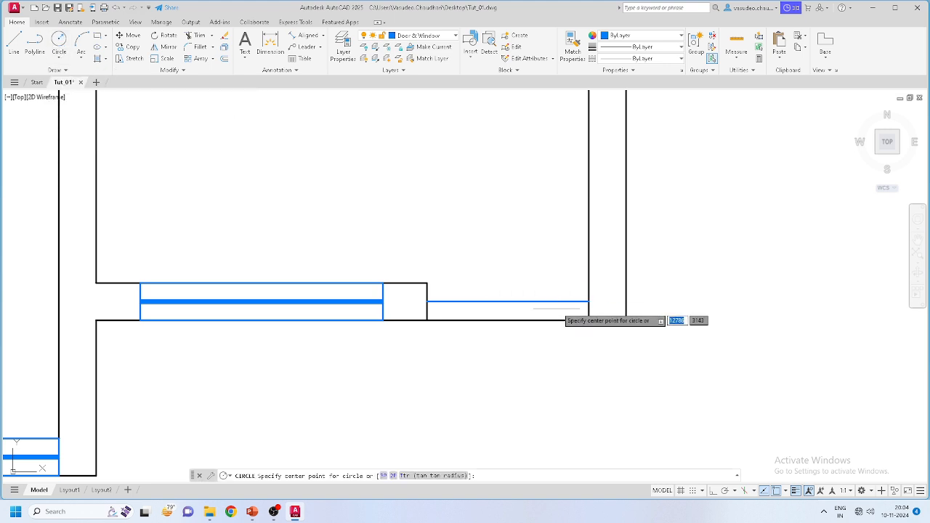
{"action": "left_click", "coordinate": [589, 301]}
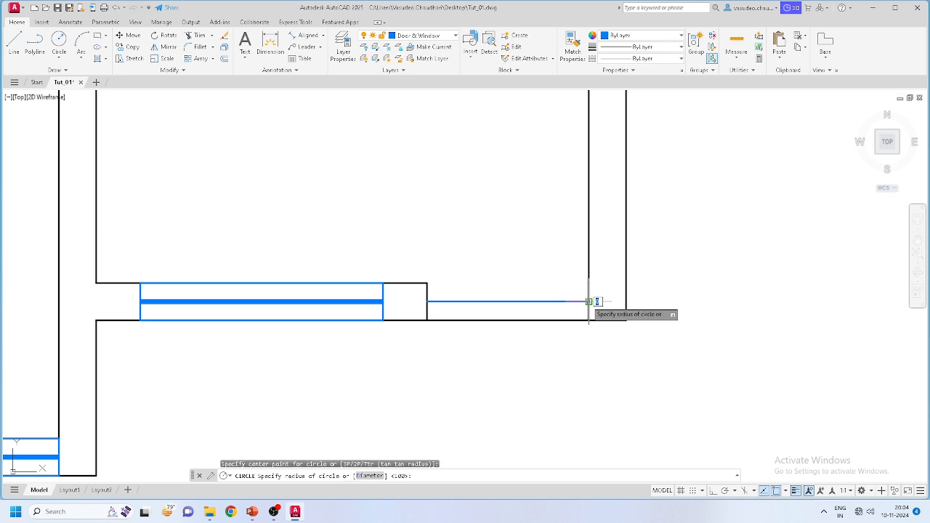
{"action": "left_click", "coordinate": [428, 301]}
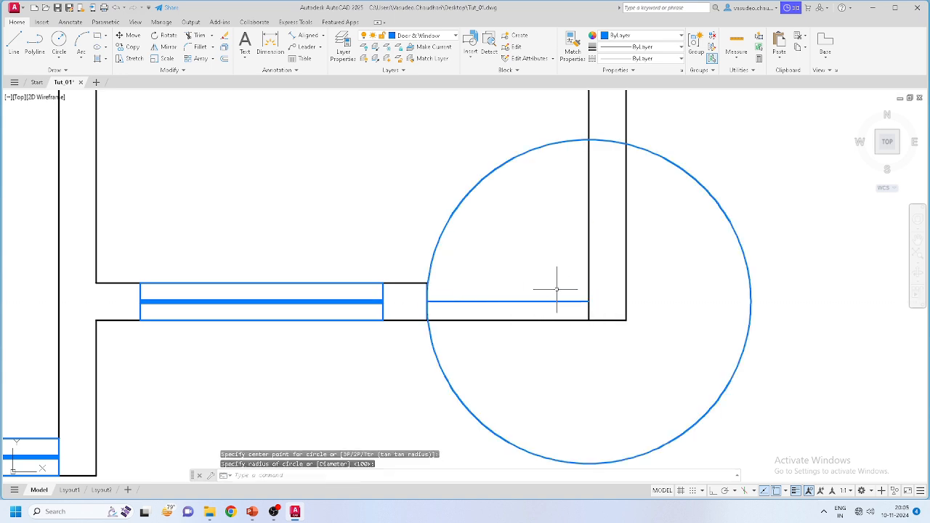
{"action": "key", "text": "Escape"}
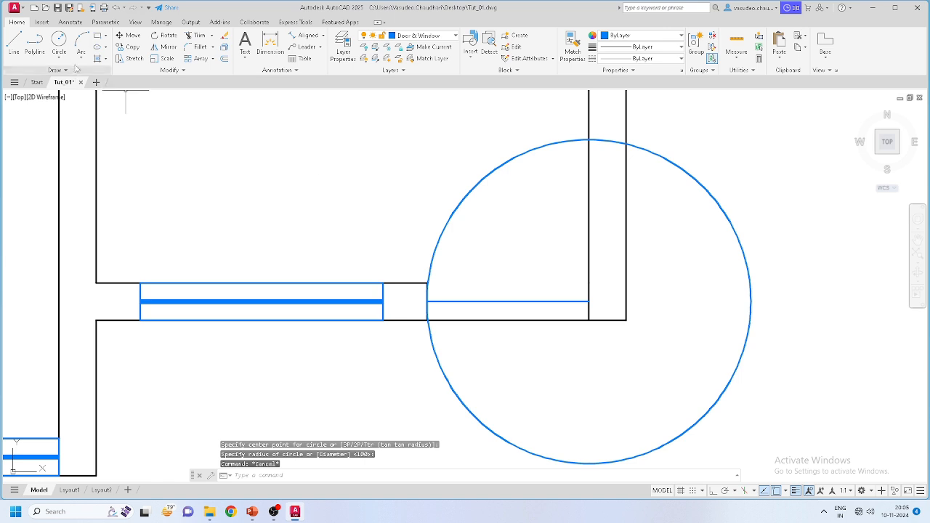
Step: Trim the circle back to the door swing arc inside the doorway
{"action": "left_click", "coordinate": [198, 36]}
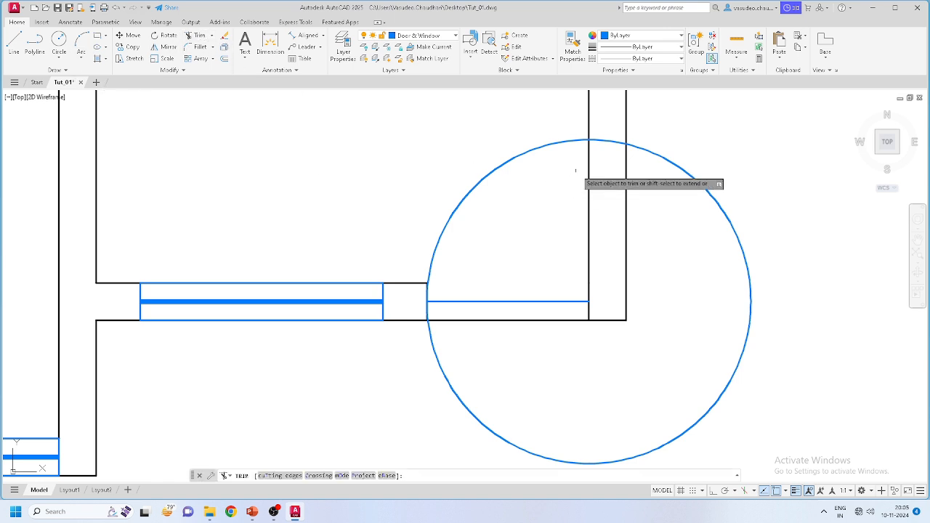
{"action": "left_click_drag", "start_coordinate": [608, 141], "coordinate": [612, 145]}
{"action": "left_click", "coordinate": [683, 167]}
{"action": "scroll", "coordinate": [481, 297], "scroll_direction": "up", "scroll_amount": 3}
{"action": "scroll", "coordinate": [453, 317], "scroll_direction": "down", "scroll_amount": 3}
{"action": "scroll", "coordinate": [378, 304], "scroll_direction": "up", "scroll_amount": 8}
{"action": "scroll", "coordinate": [379, 304], "scroll_direction": "up", "scroll_amount": 2}
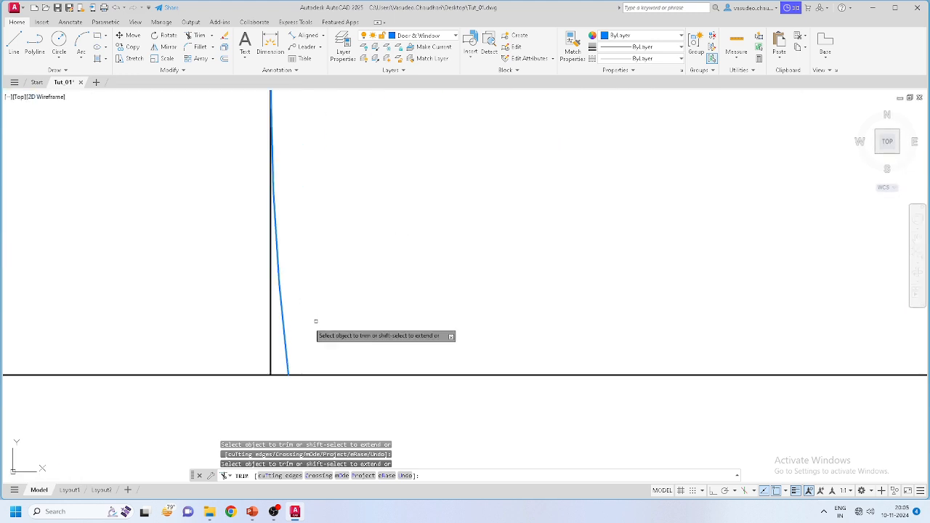
{"action": "left_click", "coordinate": [284, 328]}
{"action": "scroll", "coordinate": [337, 303], "scroll_direction": "down", "scroll_amount": 4}
{"action": "scroll", "coordinate": [291, 347], "scroll_direction": "down", "scroll_amount": 2}
{"action": "key", "text": "Escape"}
Step: Delete the horizontal blue line, then undo the deletion
{"action": "left_click", "coordinate": [411, 293]}
{"action": "left_click", "coordinate": [404, 308]}
{"action": "key", "text": "Delete"}
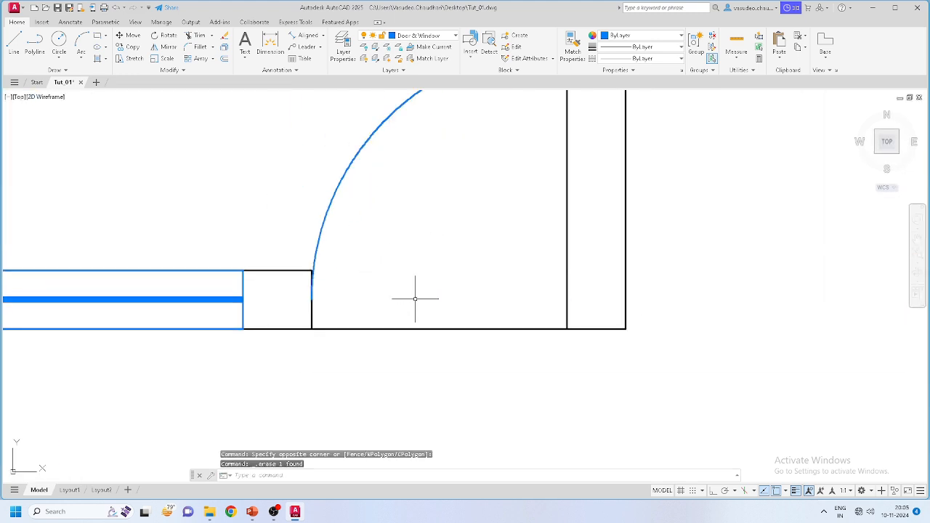
{"action": "scroll", "coordinate": [439, 293], "scroll_direction": "down", "scroll_amount": 4}
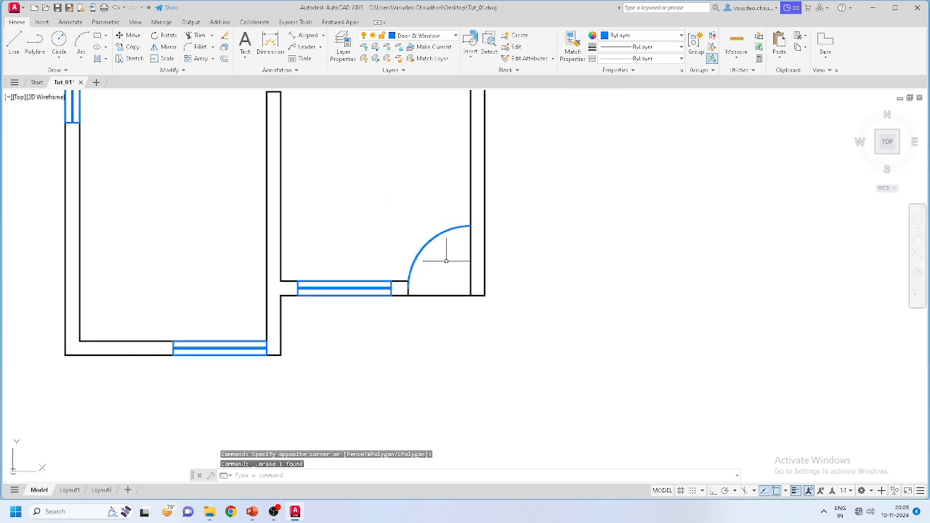
{"action": "scroll", "coordinate": [446, 261], "scroll_direction": "up", "scroll_amount": 5}
{"action": "key", "text": "ctrl+z"}
Step: Draw the diagonal door leaf from the blue line's end up to the arc
{"action": "left_click", "coordinate": [19, 40]}
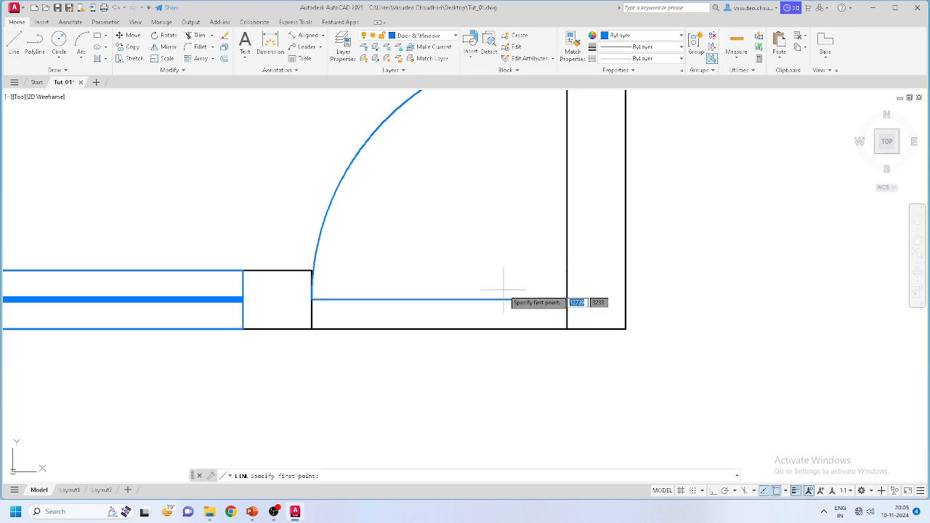
{"action": "left_click", "coordinate": [566, 299]}
{"action": "scroll", "coordinate": [550, 284], "scroll_direction": "down", "scroll_amount": 4}
{"action": "scroll", "coordinate": [484, 237], "scroll_direction": "up", "scroll_amount": 2}
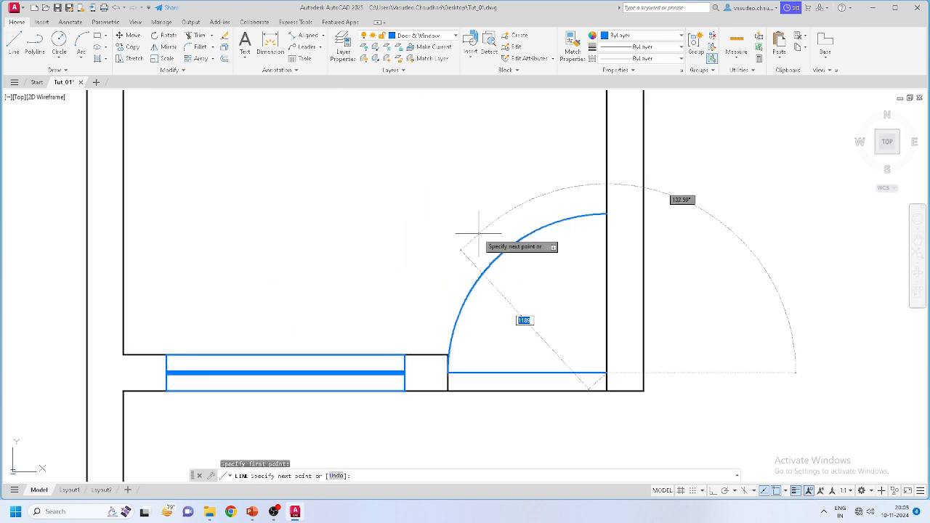
{"action": "left_click", "coordinate": [516, 241]}
{"action": "key", "text": "Escape"}
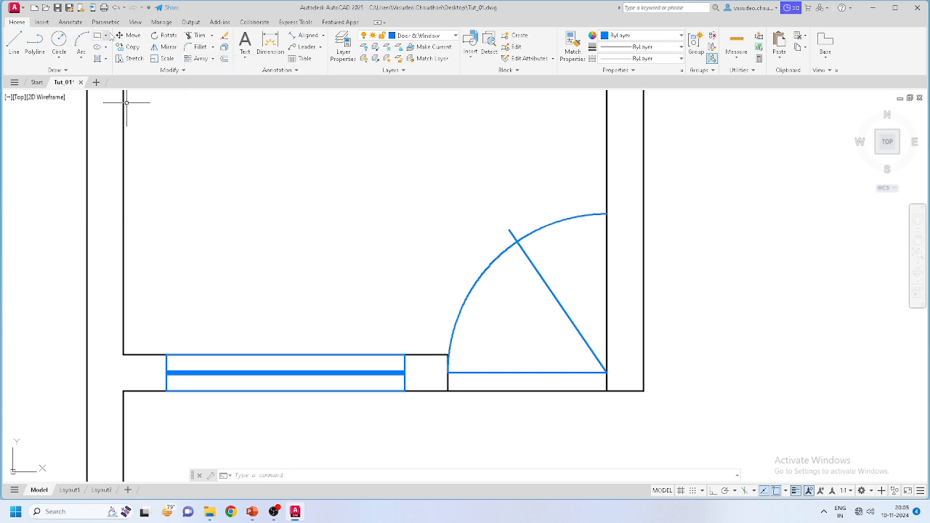
Step: Trim the arc beyond the door leaf and erase the horizontal door line
{"action": "left_click", "coordinate": [195, 35]}
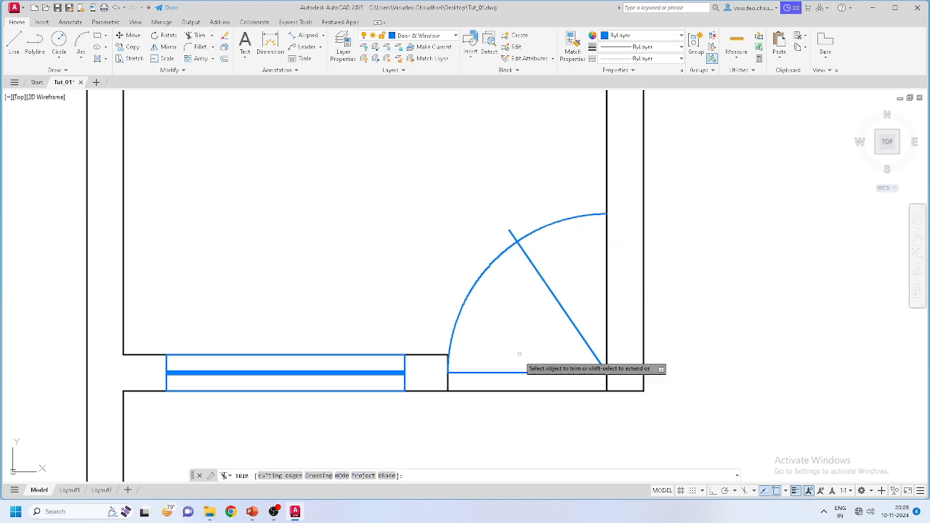
{"action": "left_click", "coordinate": [564, 219]}
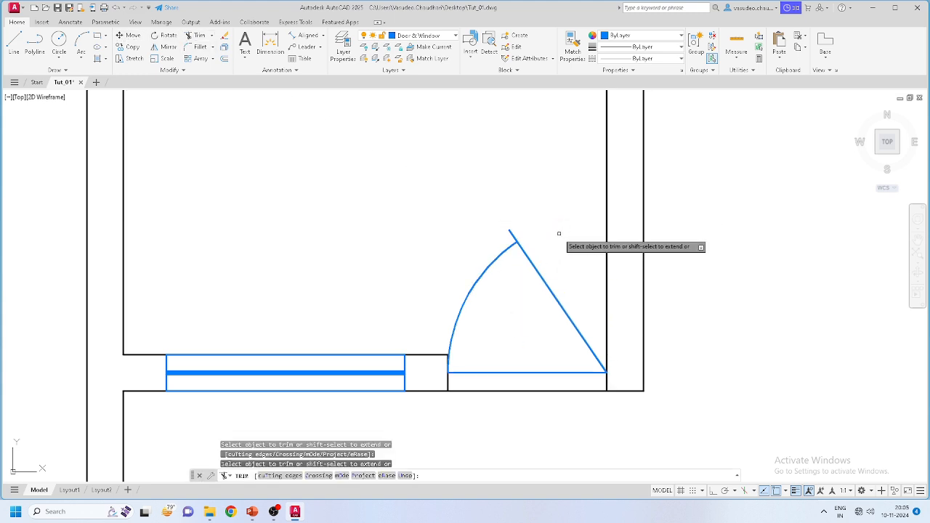
{"action": "key", "text": "Escape"}
{"action": "left_click", "coordinate": [530, 373]}
{"action": "key", "text": "Delete"}
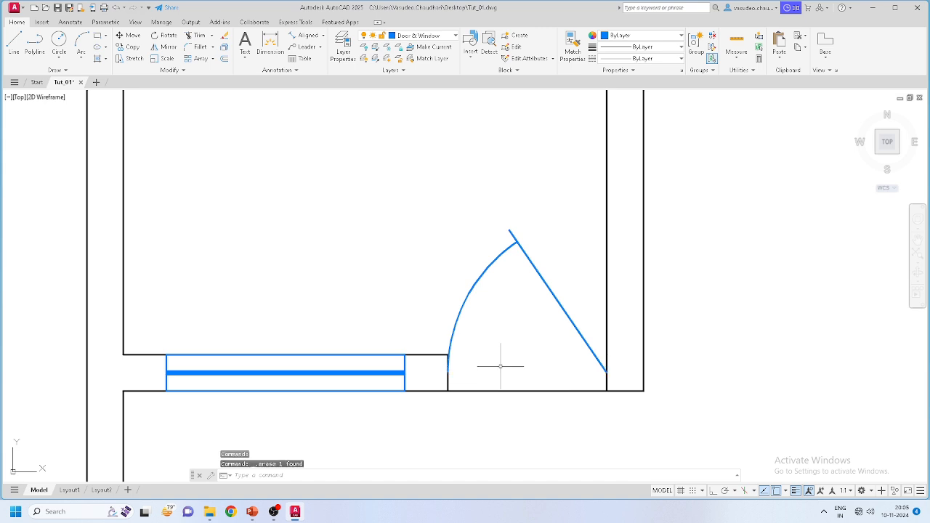
{"action": "scroll", "coordinate": [495, 296], "scroll_direction": "down", "scroll_amount": 2}
{"action": "scroll", "coordinate": [495, 307], "scroll_direction": "down", "scroll_amount": 4}
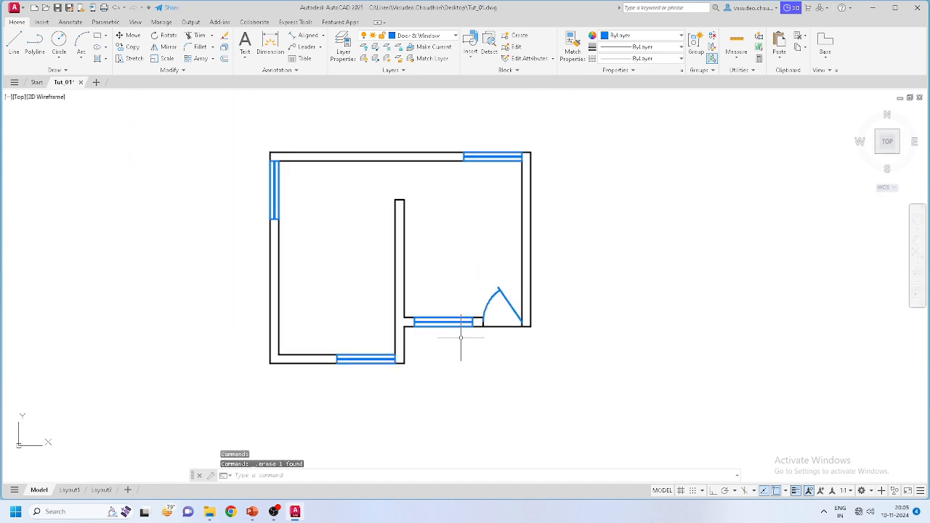
{"action": "scroll", "coordinate": [461, 338], "scroll_direction": "up", "scroll_amount": 2}
{"action": "scroll", "coordinate": [508, 322], "scroll_direction": "up", "scroll_amount": 1}
{"action": "scroll", "coordinate": [509, 322], "scroll_direction": "down", "scroll_amount": 4}
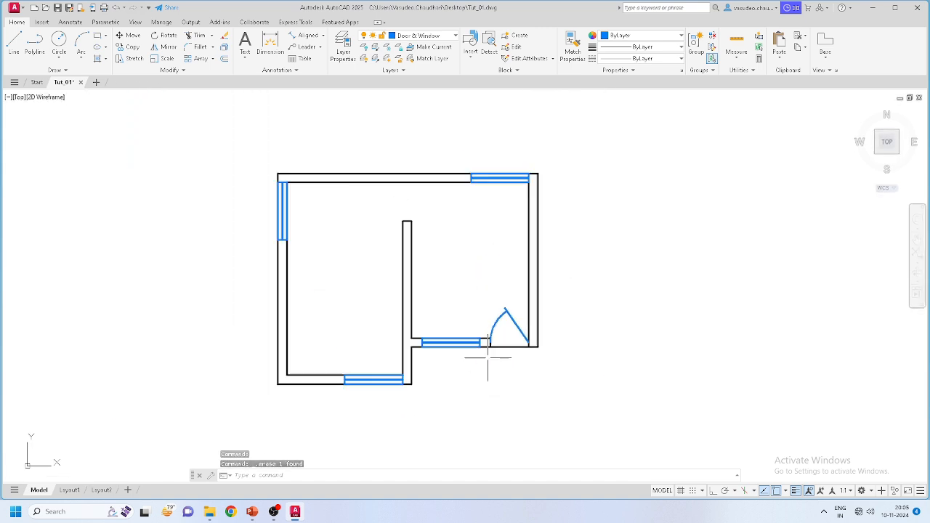
{"action": "scroll", "coordinate": [486, 320], "scroll_direction": "up", "scroll_amount": 2}
{"action": "scroll", "coordinate": [475, 238], "scroll_direction": "down", "scroll_amount": 4}
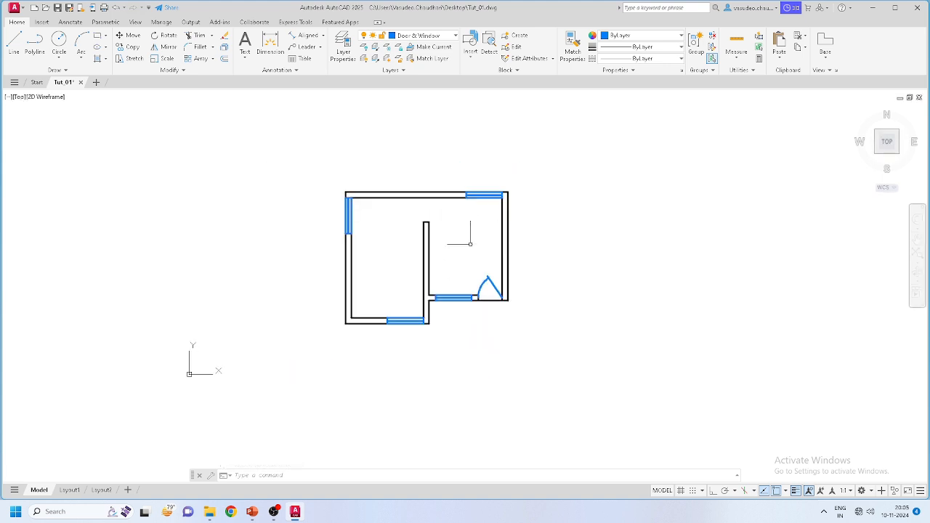
{"action": "scroll", "coordinate": [388, 240], "scroll_direction": "up", "scroll_amount": 2}
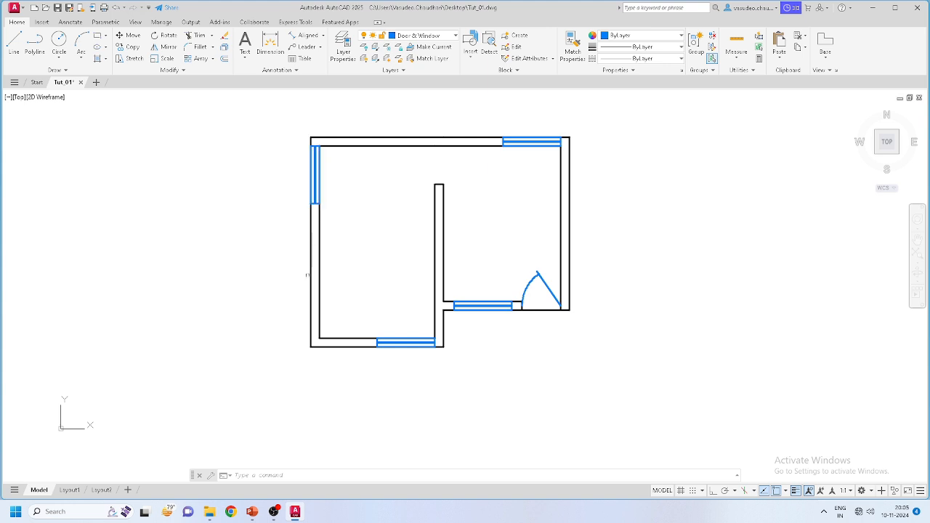
{"action": "scroll", "coordinate": [318, 328], "scroll_direction": "up", "scroll_amount": 3}
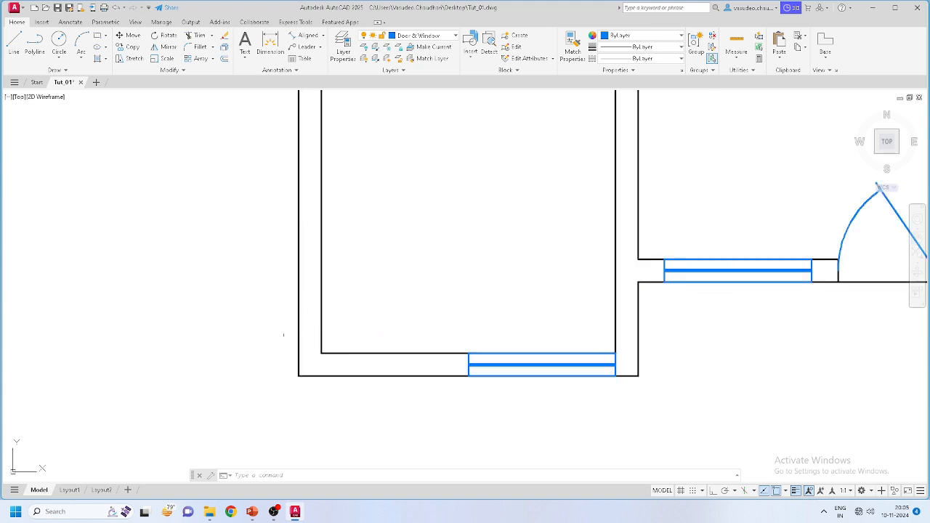
{"action": "scroll", "coordinate": [309, 345], "scroll_direction": "down", "scroll_amount": 2}
{"action": "scroll", "coordinate": [316, 335], "scroll_direction": "up", "scroll_amount": 2}
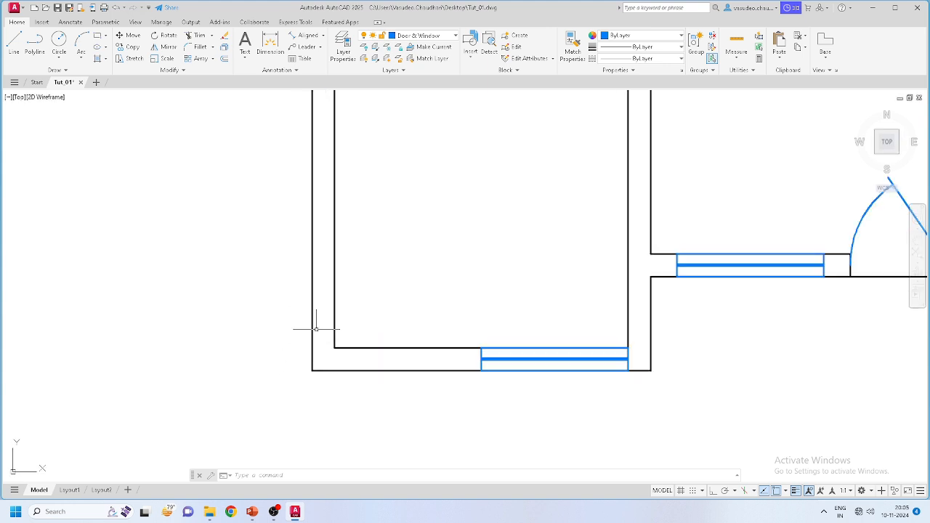
{"action": "scroll", "coordinate": [313, 351], "scroll_direction": "down", "scroll_amount": 5}
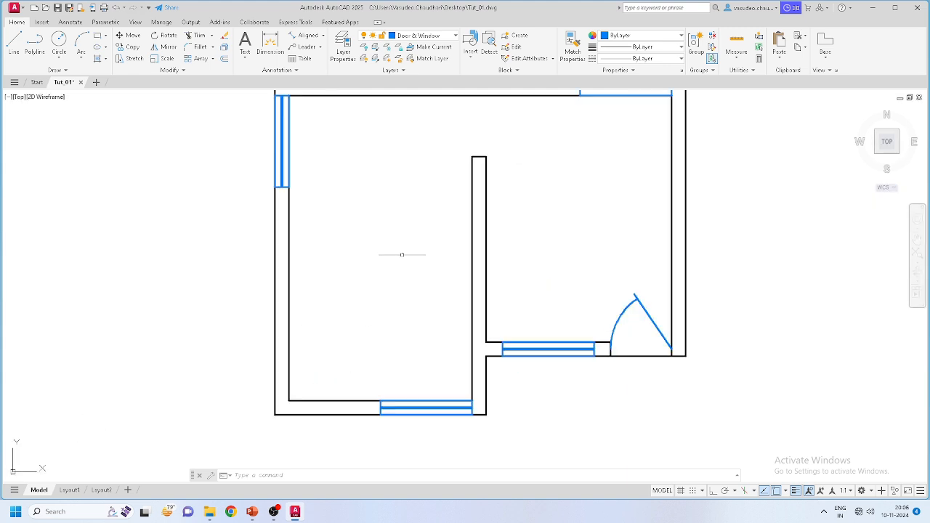
{"action": "scroll", "coordinate": [389, 198], "scroll_direction": "up", "scroll_amount": 3}
{"action": "middle_click_drag", "start_coordinate": [369, 224], "coordinate": [435, 213]}
{"action": "scroll", "coordinate": [369, 156], "scroll_direction": "up", "scroll_amount": 4}
{"action": "scroll", "coordinate": [442, 207], "scroll_direction": "down", "scroll_amount": 2}
{"action": "scroll", "coordinate": [451, 208], "scroll_direction": "up", "scroll_amount": 2}
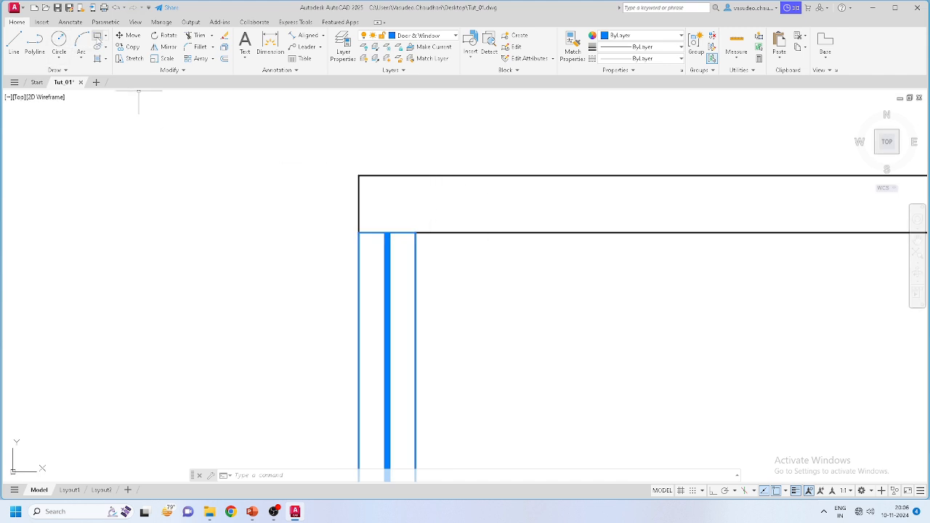
Step: Draw a 450 × 230 rectangle from the outer top-left wall corner, then select it
{"action": "left_click", "coordinate": [99, 36]}
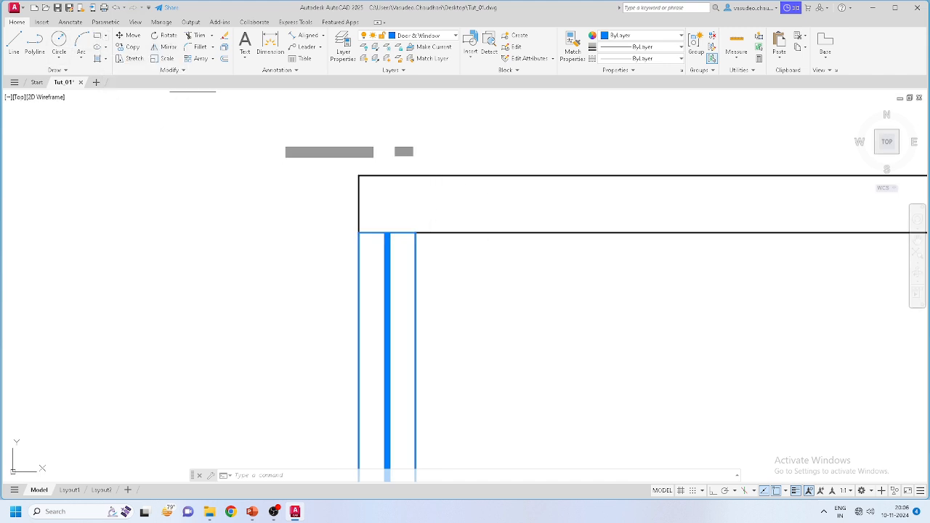
{"action": "left_click", "coordinate": [359, 175]}
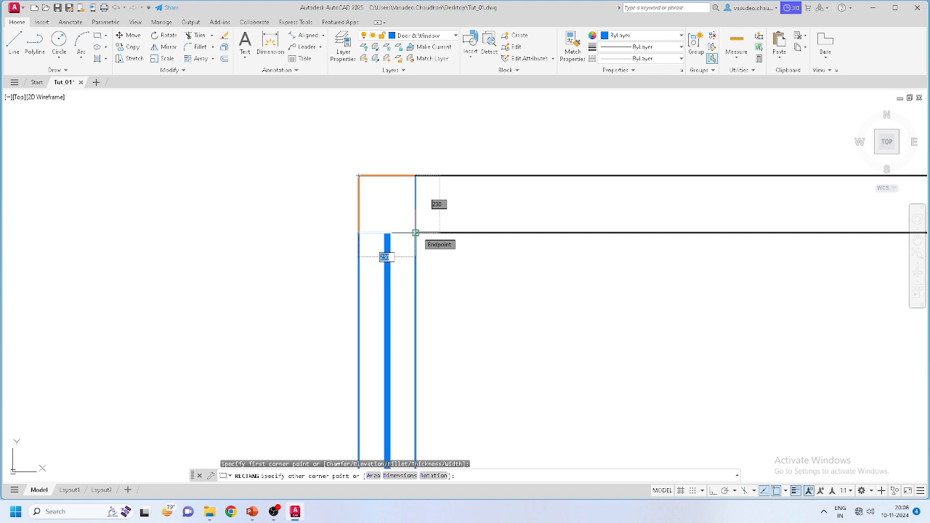
{"action": "key", "text": "Tab"}
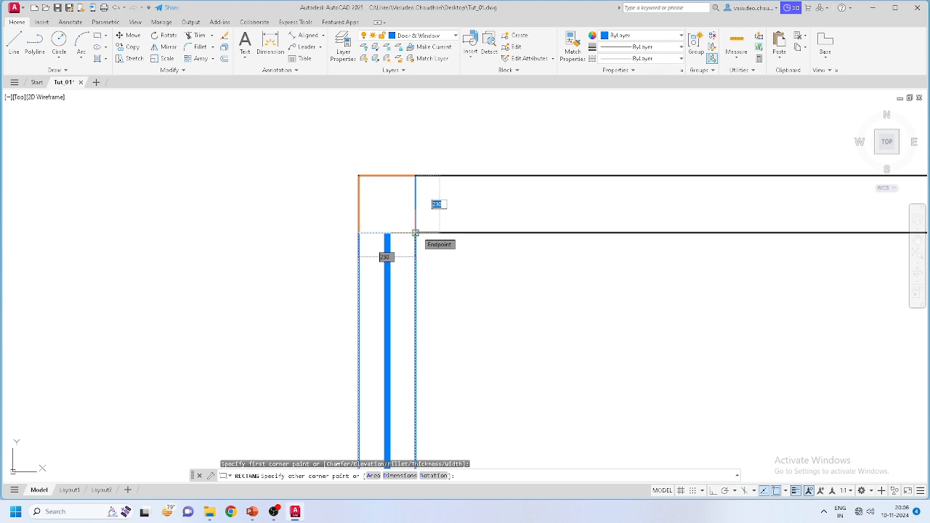
{"action": "key", "text": "Escape"}
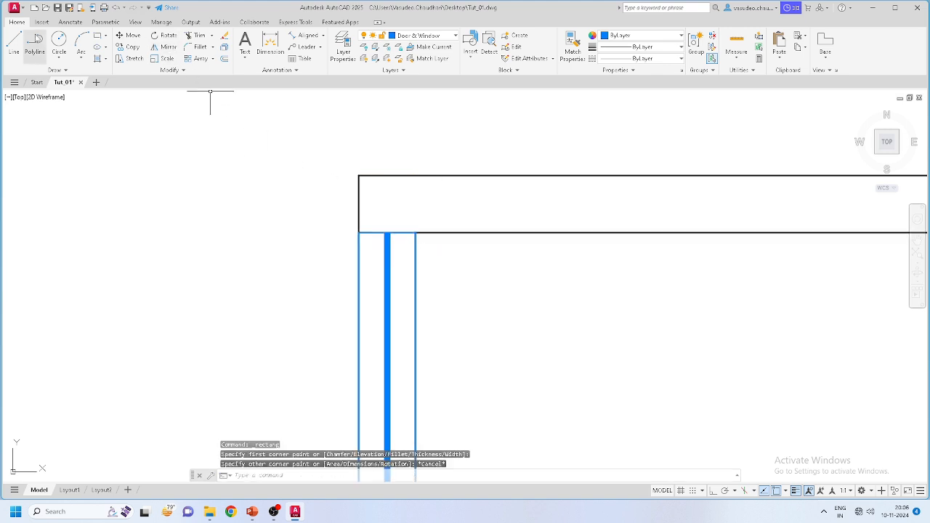
{"action": "left_click", "coordinate": [96, 35]}
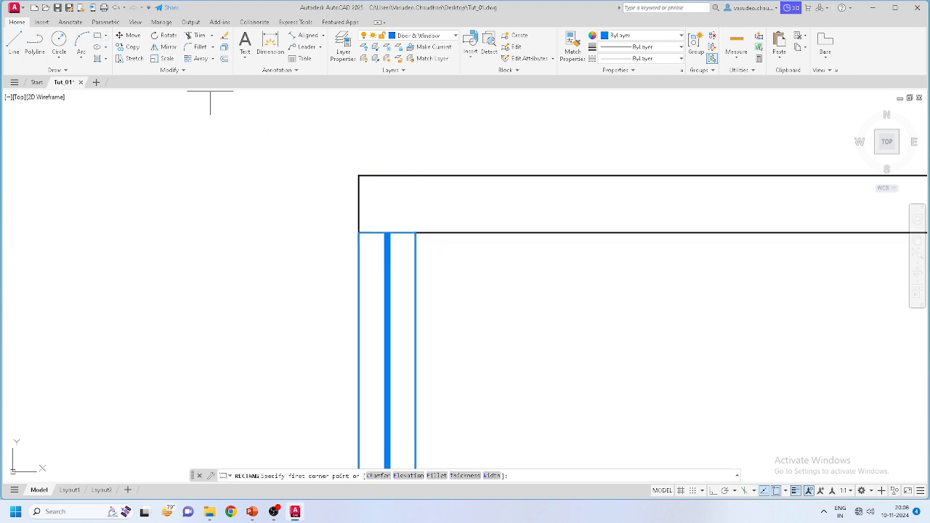
{"action": "left_click", "coordinate": [359, 176]}
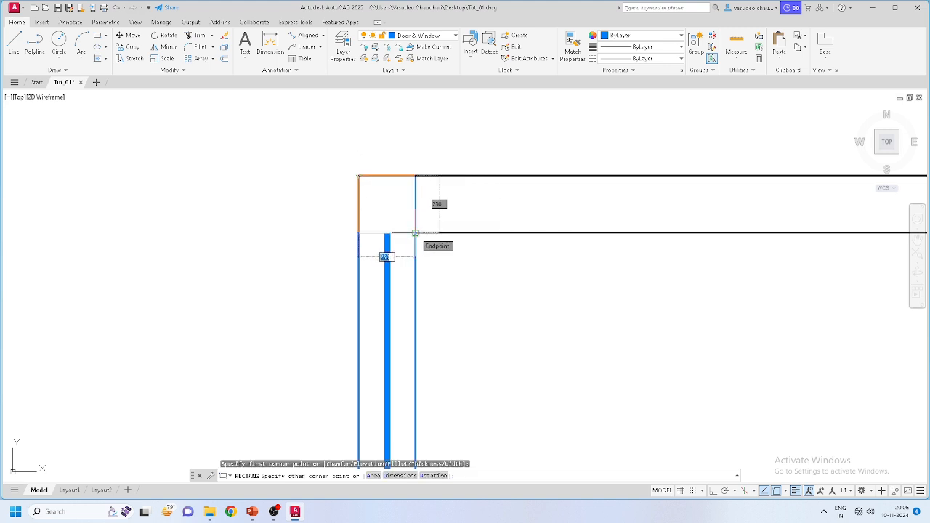
{"action": "type", "text": "45"}
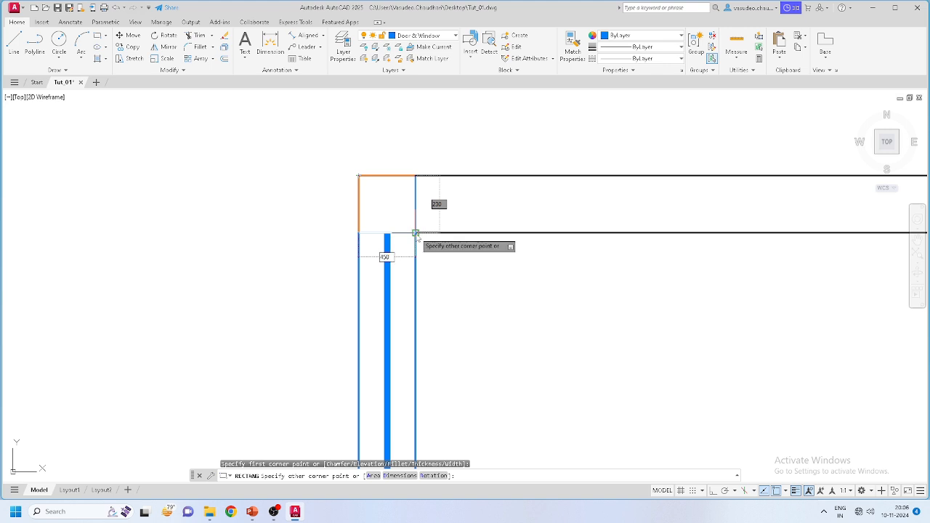
{"action": "type", "text": "0"}
{"action": "key", "text": "Tab"}
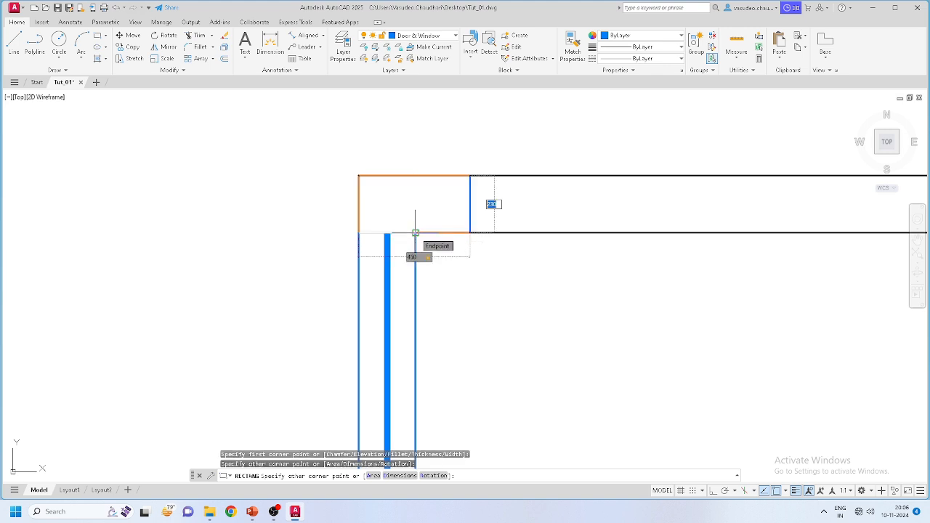
{"action": "key", "text": "Return"}
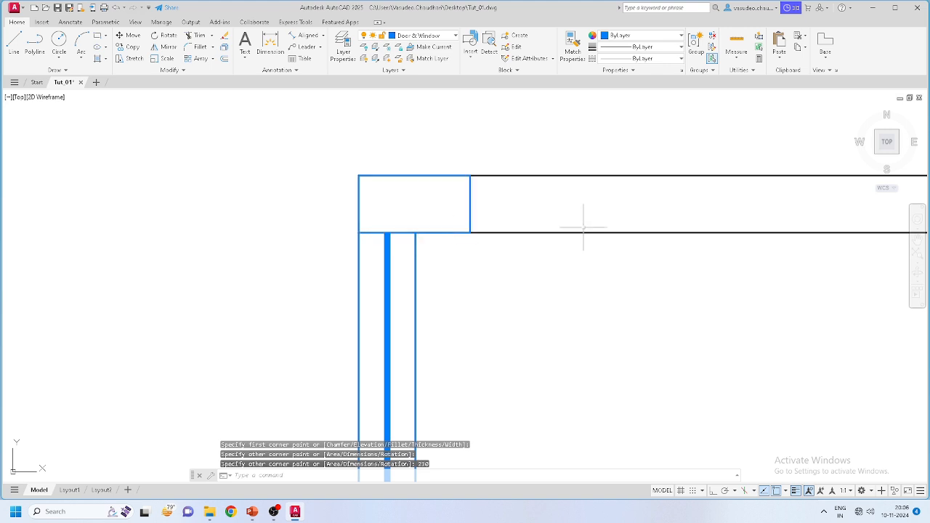
{"action": "left_click", "coordinate": [529, 207]}
{"action": "left_click", "coordinate": [444, 208]}
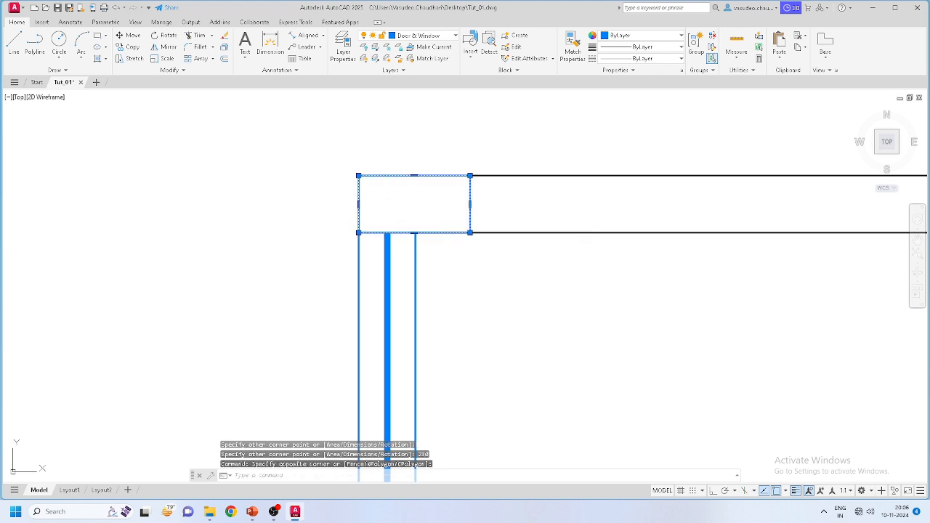
Step: Move the corner rectangle onto the red Column layer
{"action": "left_click", "coordinate": [412, 35]}
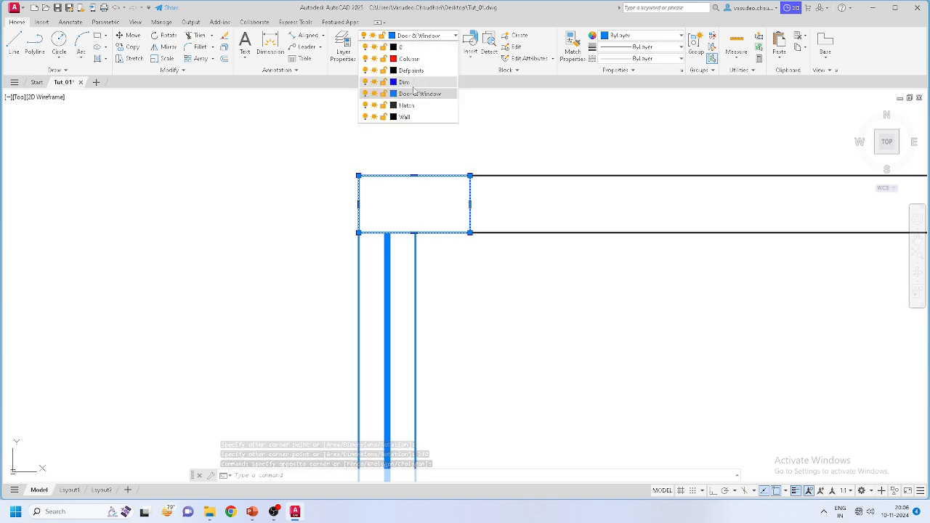
{"action": "left_click", "coordinate": [409, 59]}
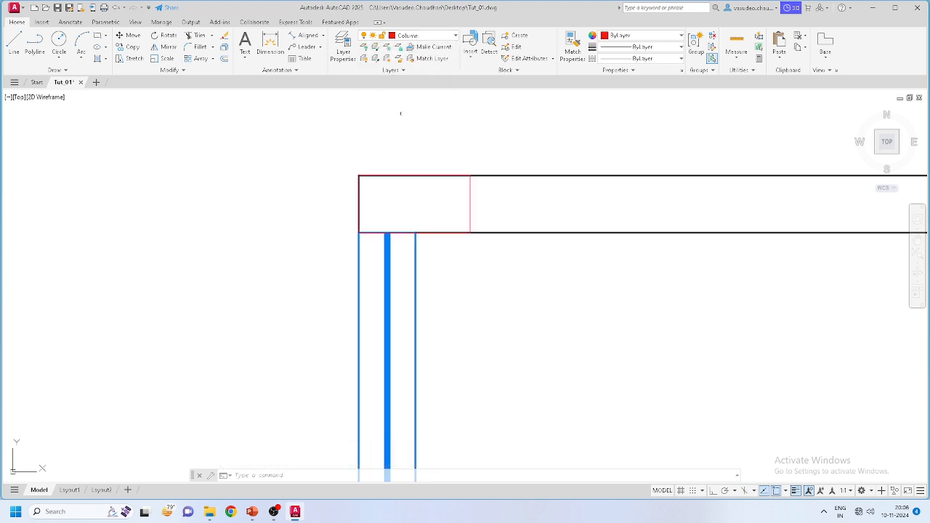
{"action": "left_click", "coordinate": [502, 208]}
{"action": "key", "text": "Escape"}
Step: Reselect the rectangle to confirm it now sits on the Column layer
{"action": "scroll", "coordinate": [358, 218], "scroll_direction": "down", "scroll_amount": 2}
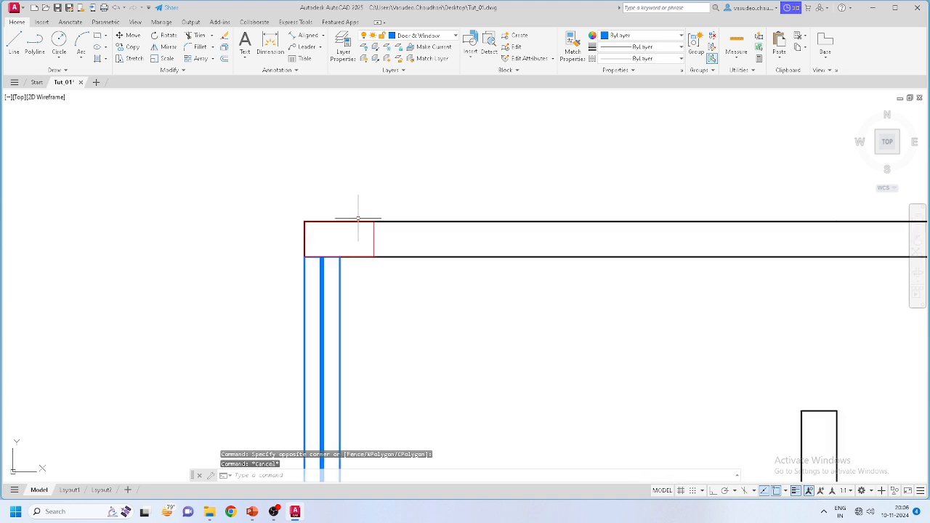
{"action": "left_click", "coordinate": [380, 238]}
{"action": "left_click", "coordinate": [345, 238]}
{"action": "scroll", "coordinate": [344, 239], "scroll_direction": "up", "scroll_amount": 8}
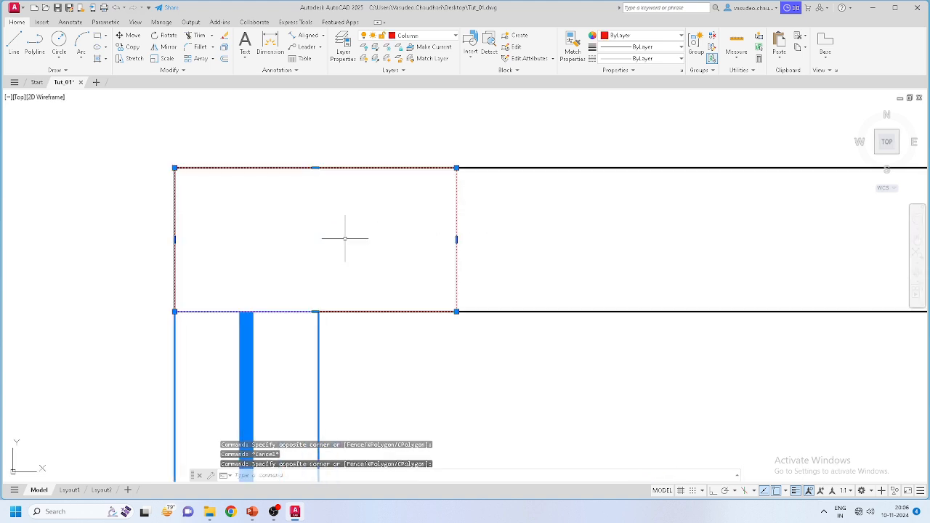
{"action": "key", "text": "Escape"}
{"action": "scroll", "coordinate": [401, 214], "scroll_direction": "down", "scroll_amount": 2}
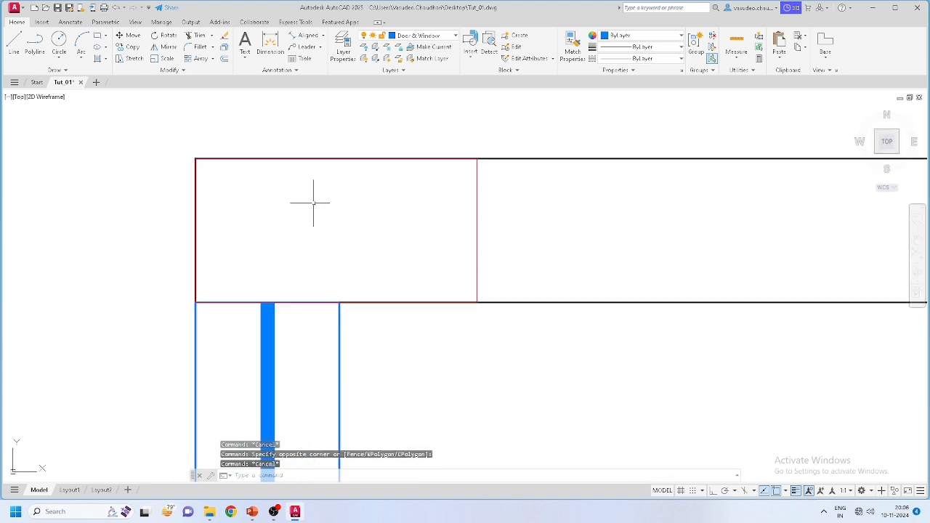
{"action": "left_click", "coordinate": [98, 60]}
Step: Fill the corner column rectangle with the AR-CONC concrete hatch pattern
{"action": "left_click", "coordinate": [226, 61]}
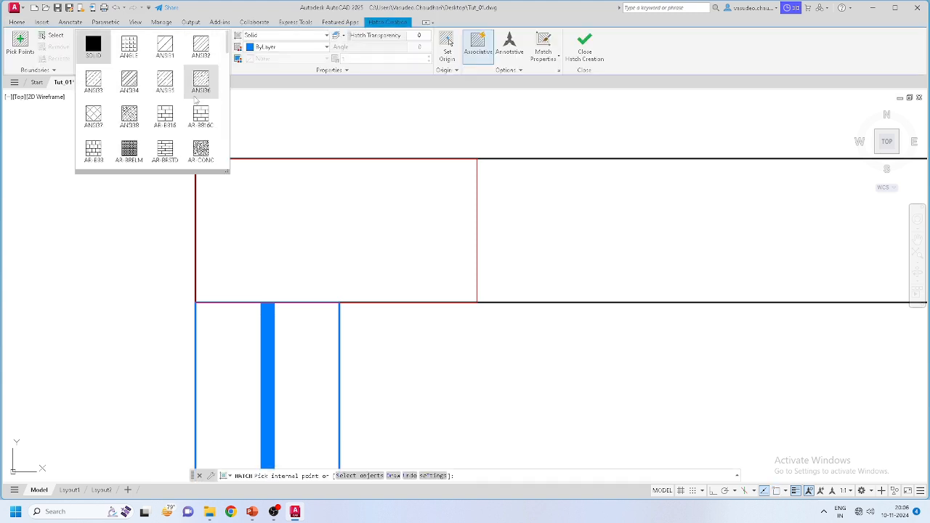
{"action": "left_click", "coordinate": [200, 150]}
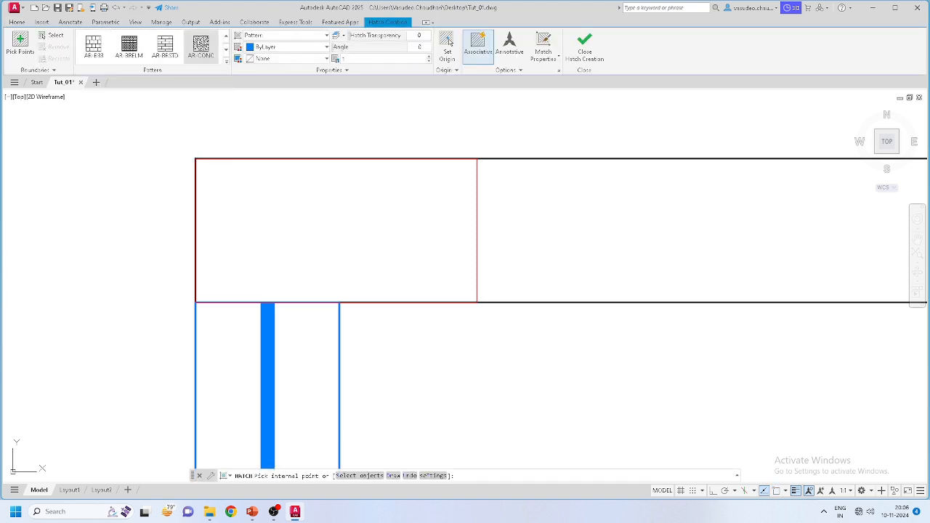
{"action": "left_click", "coordinate": [265, 207]}
{"action": "key", "text": "Return"}
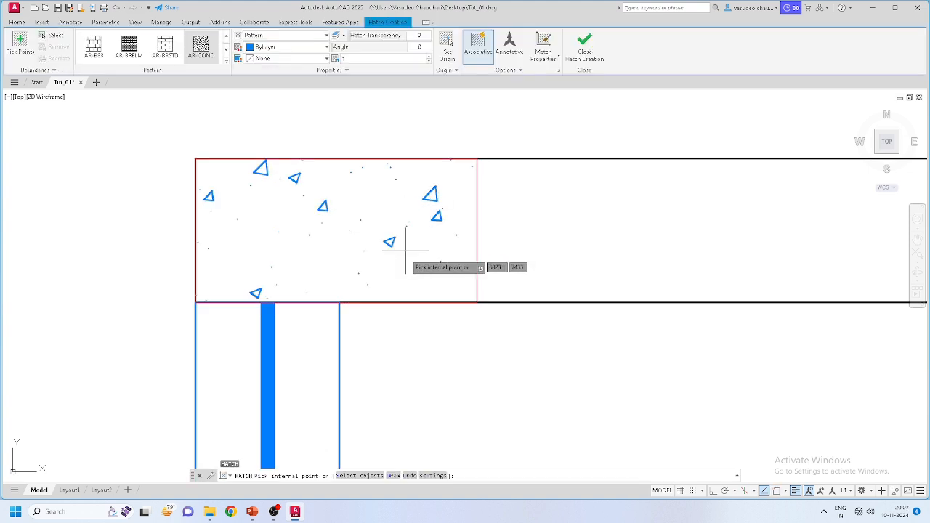
{"action": "key", "text": "Escape"}
{"action": "key", "text": "Escape"}
{"action": "left_click", "coordinate": [386, 240]}
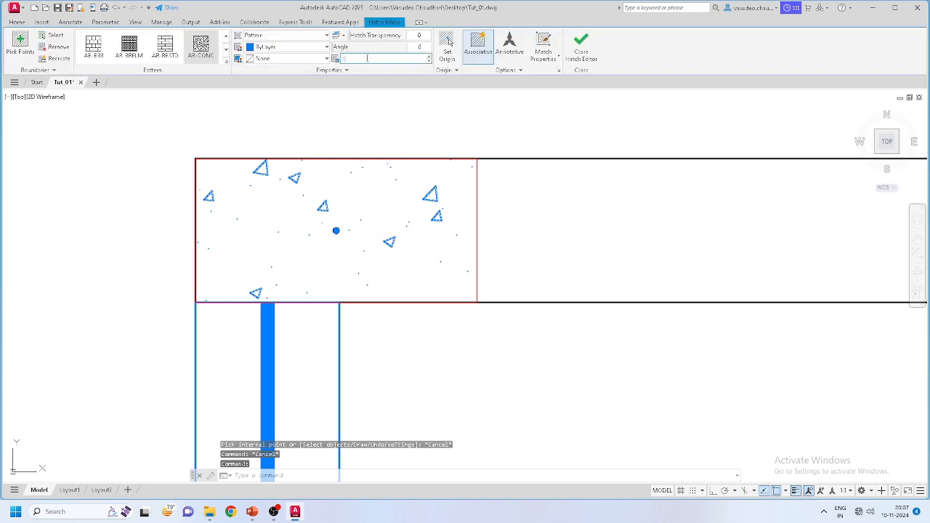
Step: Preview AR-BRSTD and AR-BRELM, return to AR-CONC, and set the hatch scale to 0.5
{"action": "type", "text": "0.5"}
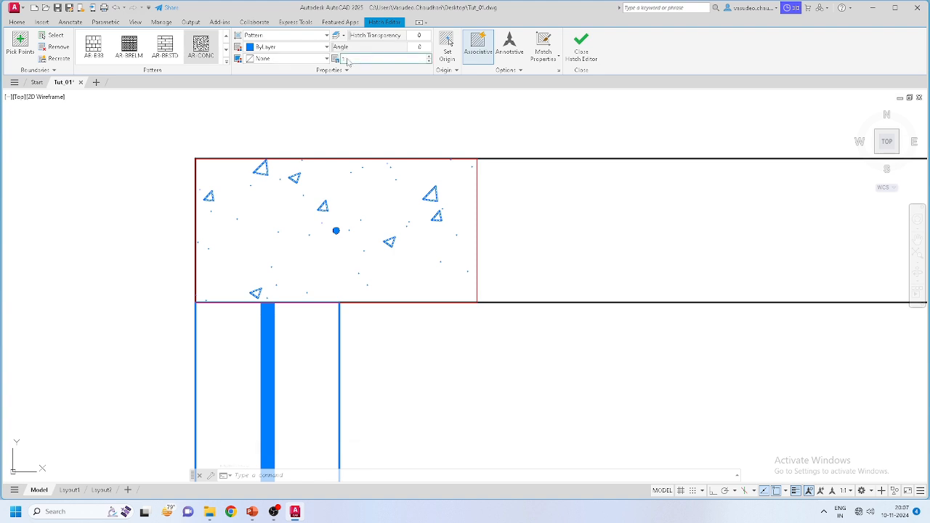
{"action": "left_click", "coordinate": [173, 45]}
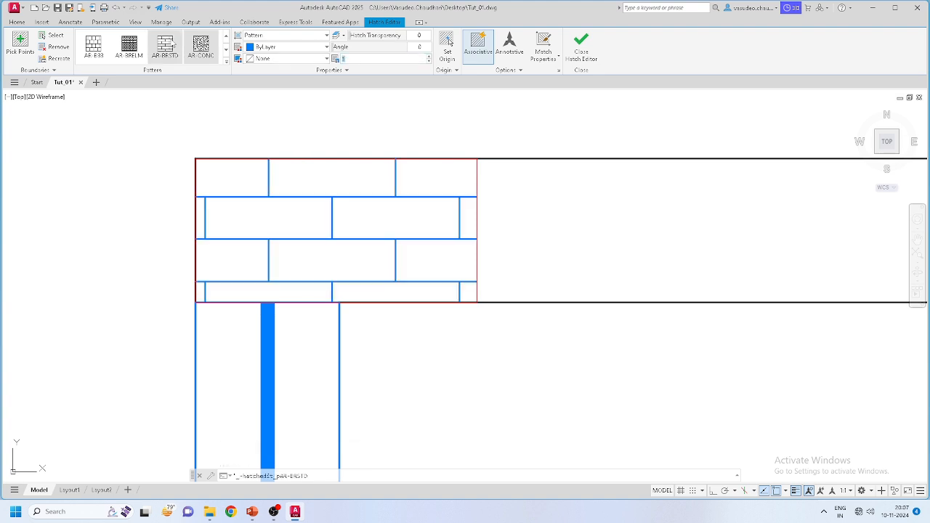
{"action": "left_click", "coordinate": [130, 45]}
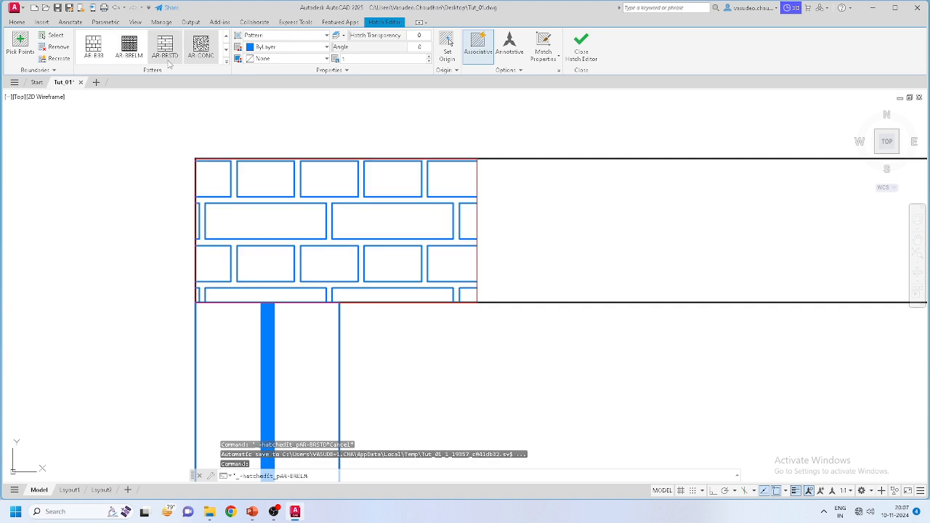
{"action": "left_click", "coordinate": [202, 45]}
{"action": "left_click", "coordinate": [226, 62]}
{"action": "left_click", "coordinate": [355, 58]}
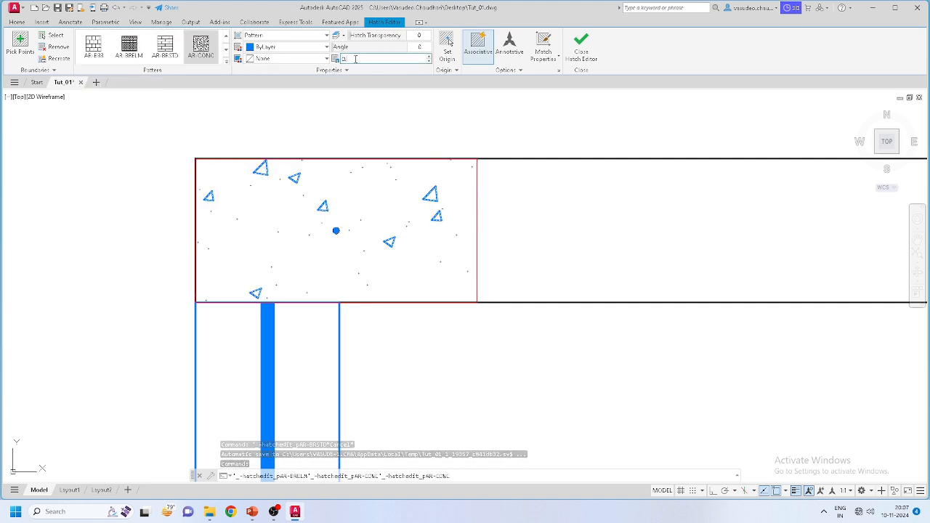
{"action": "type", "text": "0"}
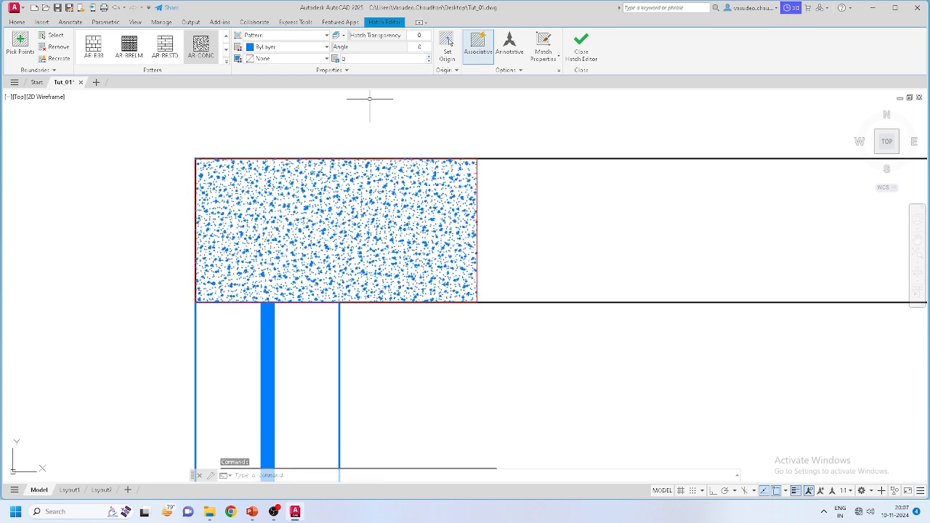
{"action": "key", "text": "Escape"}
{"action": "scroll", "coordinate": [361, 235], "scroll_direction": "up", "scroll_amount": 2}
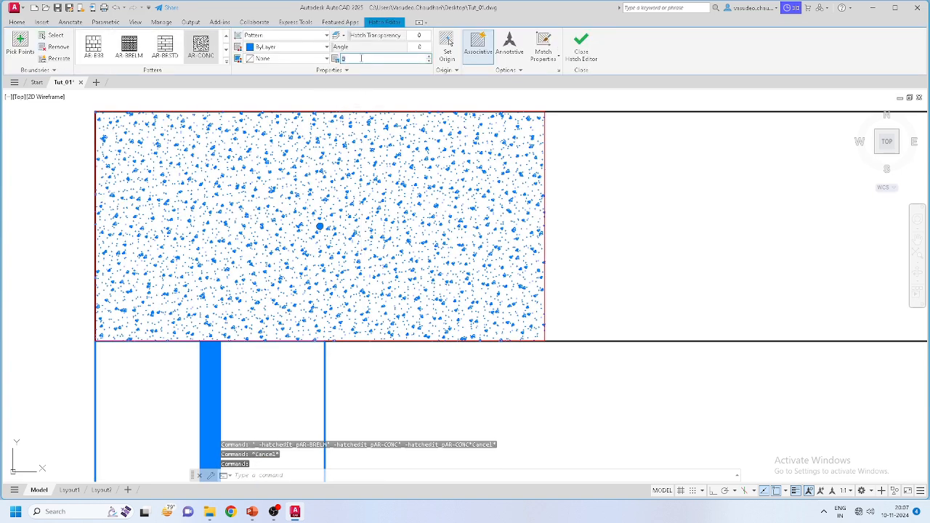
{"action": "type", "text": "0.5"}
{"action": "key", "text": "Return"}
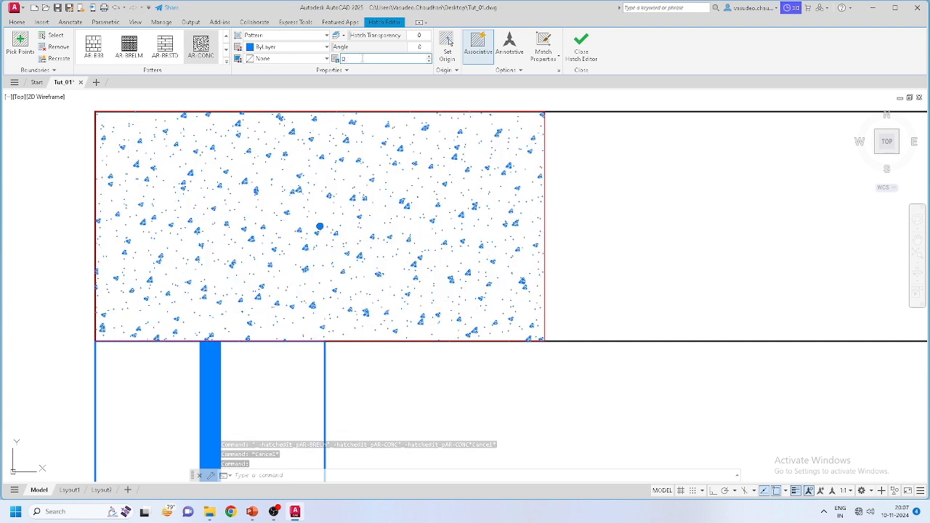
{"action": "key", "text": "Escape"}
{"action": "key", "text": "Escape"}
{"action": "scroll", "coordinate": [372, 225], "scroll_direction": "down", "scroll_amount": 4}
Step: Pan to the top-left corner column and select its concrete hatch
{"action": "scroll", "coordinate": [433, 242], "scroll_direction": "down", "scroll_amount": 4}
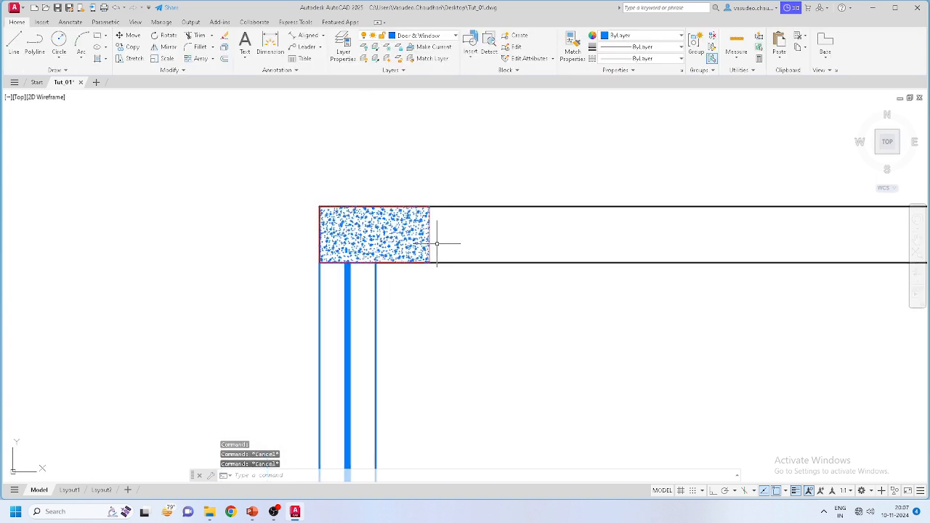
{"action": "middle_click_drag", "start_coordinate": [497, 329], "coordinate": [312, 189]}
{"action": "scroll", "coordinate": [312, 189], "scroll_direction": "down", "scroll_amount": 3}
{"action": "scroll", "coordinate": [362, 276], "scroll_direction": "down", "scroll_amount": 2}
{"action": "scroll", "coordinate": [332, 202], "scroll_direction": "up", "scroll_amount": 6}
{"action": "middle_click_drag", "start_coordinate": [210, 157], "coordinate": [328, 201]}
{"action": "scroll", "coordinate": [196, 167], "scroll_direction": "up", "scroll_amount": 4}
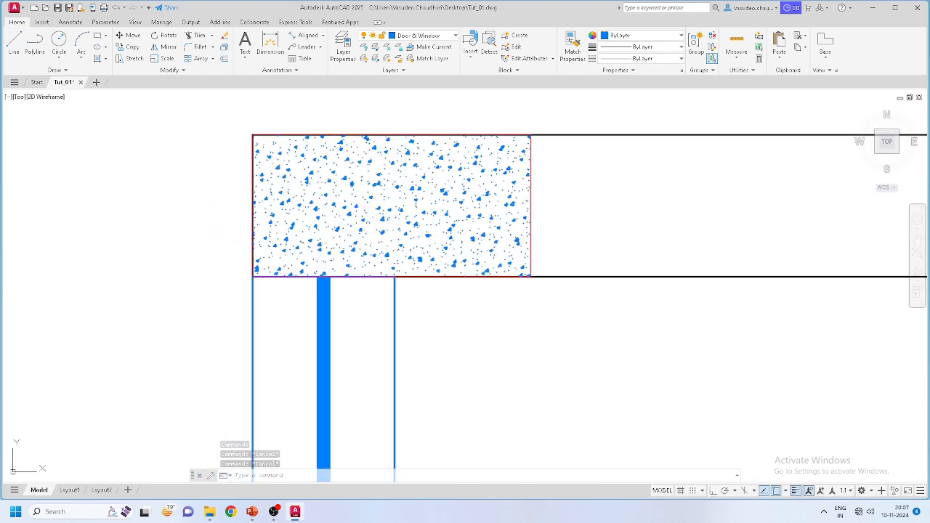
{"action": "left_click", "coordinate": [592, 231]}
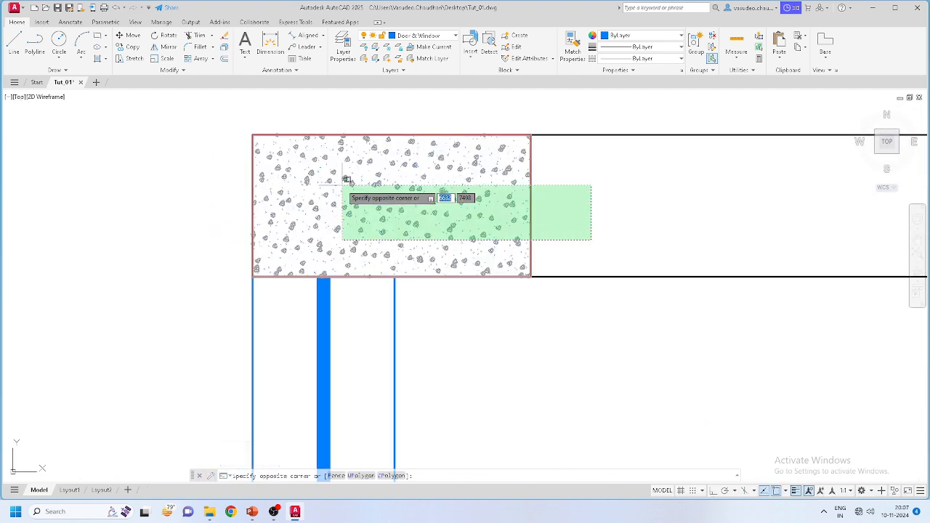
{"action": "left_click", "coordinate": [343, 185]}
{"action": "key", "text": "Escape"}
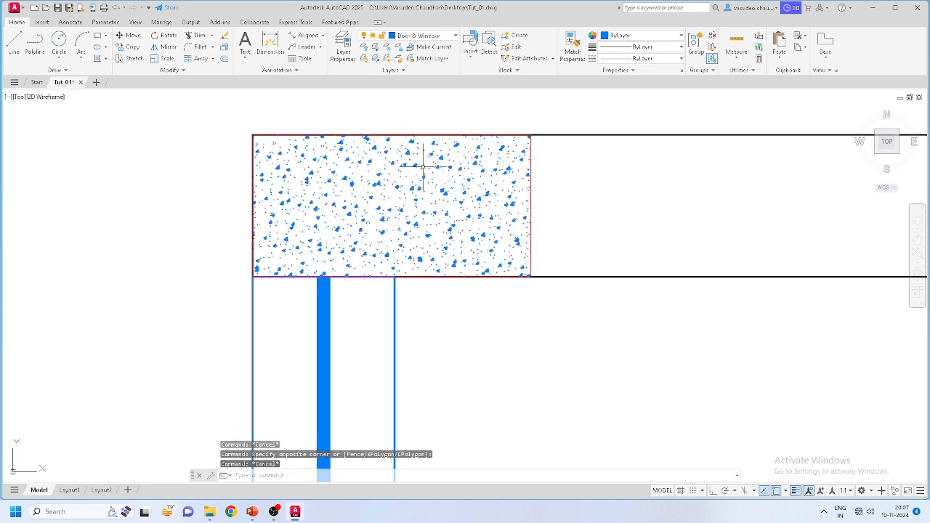
{"action": "left_click", "coordinate": [532, 192]}
{"action": "key", "text": "Escape"}
{"action": "left_click_drag", "start_coordinate": [470, 247], "coordinate": [398, 188]}
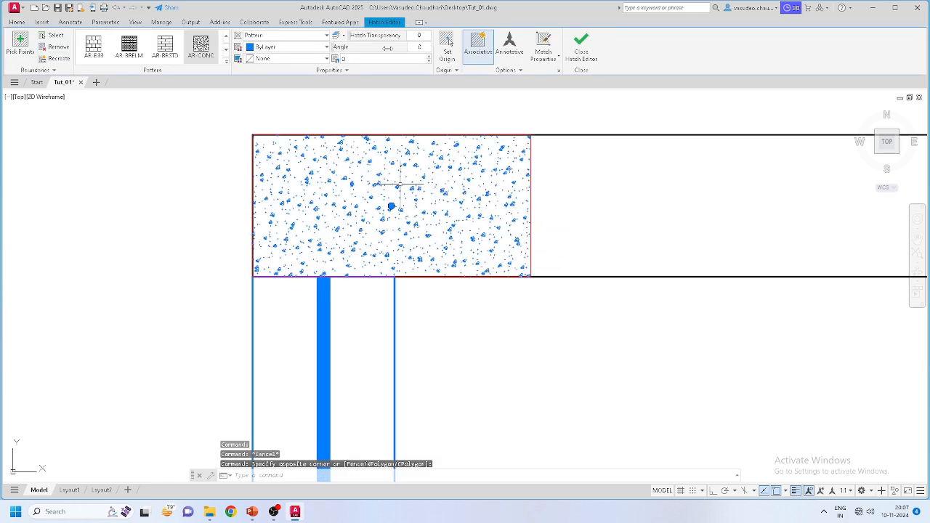
Step: Assign the selected column hatch to the Hatch layer so it displays black
{"action": "left_click", "coordinate": [41, 22]}
{"action": "left_click", "coordinate": [16, 21]}
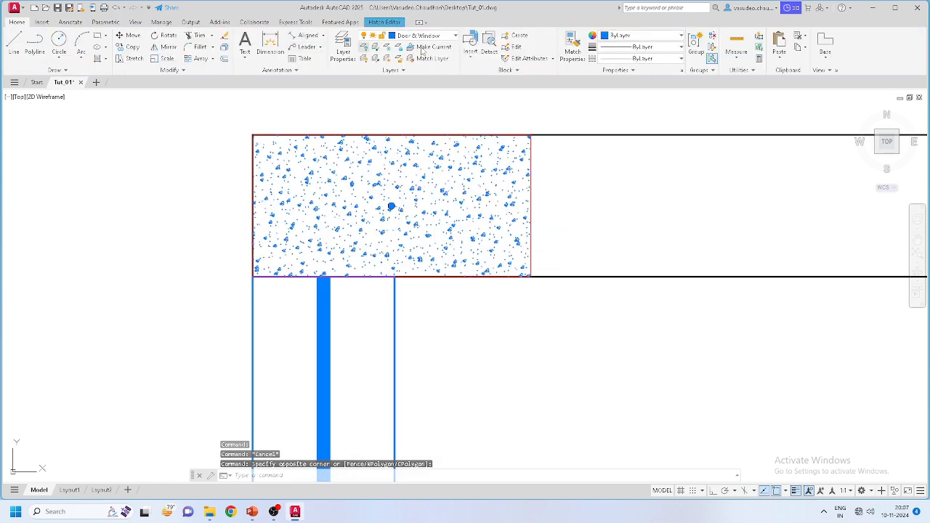
{"action": "left_click", "coordinate": [421, 35]}
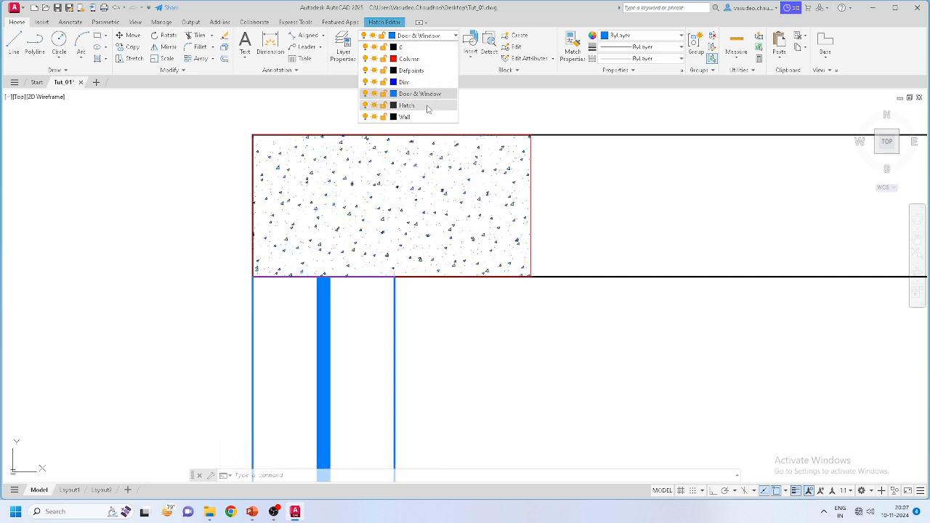
{"action": "left_click", "coordinate": [427, 109]}
{"action": "key", "text": "Escape"}
{"action": "key", "text": "Escape"}
{"action": "key", "text": "Escape"}
Step: Reselect the top-left column outline together with its hatch
{"action": "scroll", "coordinate": [384, 187], "scroll_direction": "down", "scroll_amount": 3}
{"action": "mouse_move", "coordinate": [512, 300]}
{"action": "middle_mouse_down"}
{"action": "mouse_move", "coordinate": [471, 269]}
{"action": "mouse_move", "coordinate": [270, 260]}
{"action": "middle_mouse_up"}
{"action": "scroll", "coordinate": [290, 255], "scroll_direction": "down", "scroll_amount": 3}
{"action": "scroll", "coordinate": [196, 187], "scroll_direction": "up", "scroll_amount": 3}
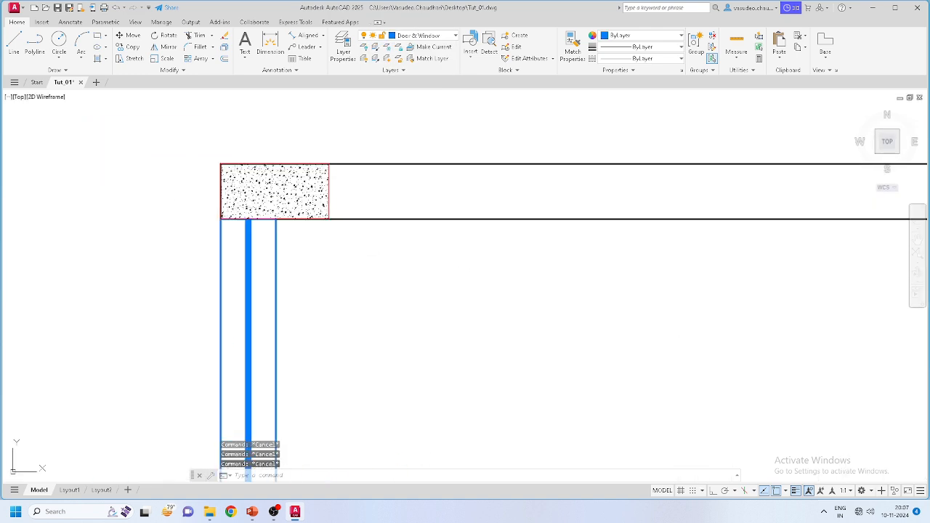
{"action": "scroll", "coordinate": [207, 167], "scroll_direction": "down", "scroll_amount": 3}
{"action": "middle_click_drag", "start_coordinate": [307, 228], "coordinate": [353, 218]}
{"action": "scroll", "coordinate": [320, 221], "scroll_direction": "down", "scroll_amount": 3}
{"action": "scroll", "coordinate": [302, 207], "scroll_direction": "up", "scroll_amount": 2}
{"action": "left_click", "coordinate": [300, 204]}
{"action": "left_click", "coordinate": [274, 166]}
{"action": "left_click", "coordinate": [336, 197]}
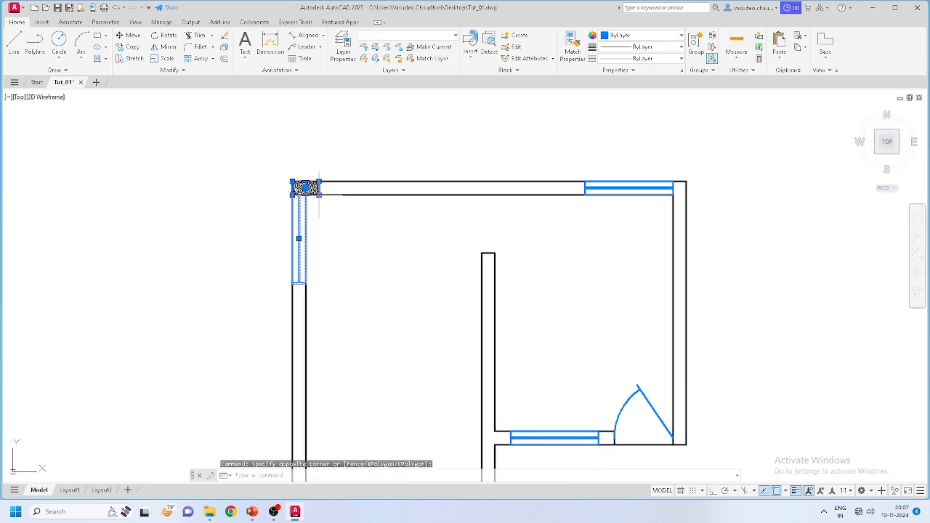
{"action": "scroll", "coordinate": [336, 196], "scroll_direction": "up", "scroll_amount": 3}
{"action": "key", "text": "Escape"}
{"action": "left_click", "coordinate": [220, 143]}
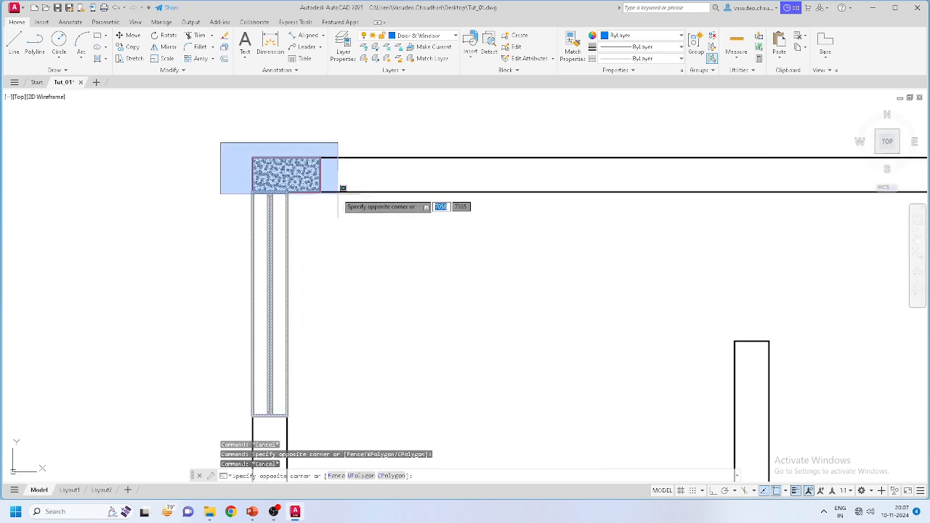
{"action": "left_click", "coordinate": [338, 194]}
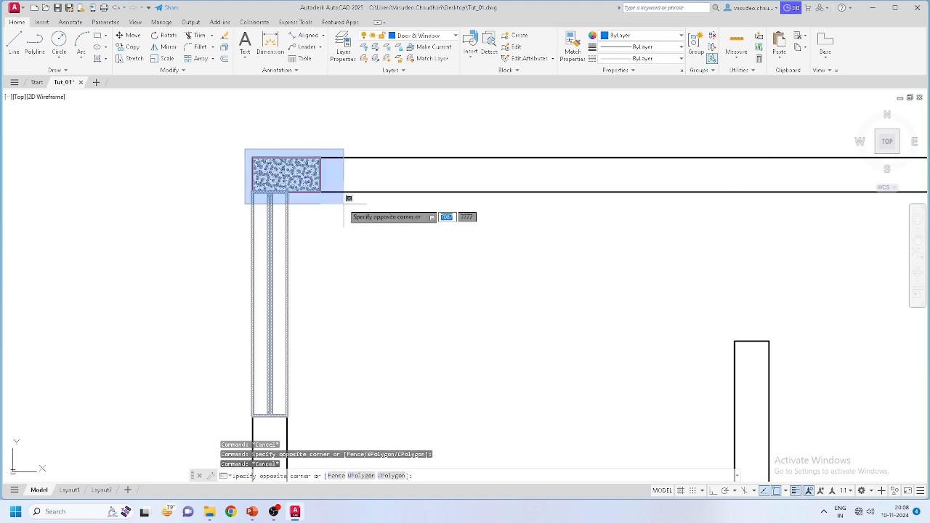
{"action": "left_click", "coordinate": [348, 197]}
{"action": "scroll", "coordinate": [283, 171], "scroll_direction": "up", "scroll_amount": 4}
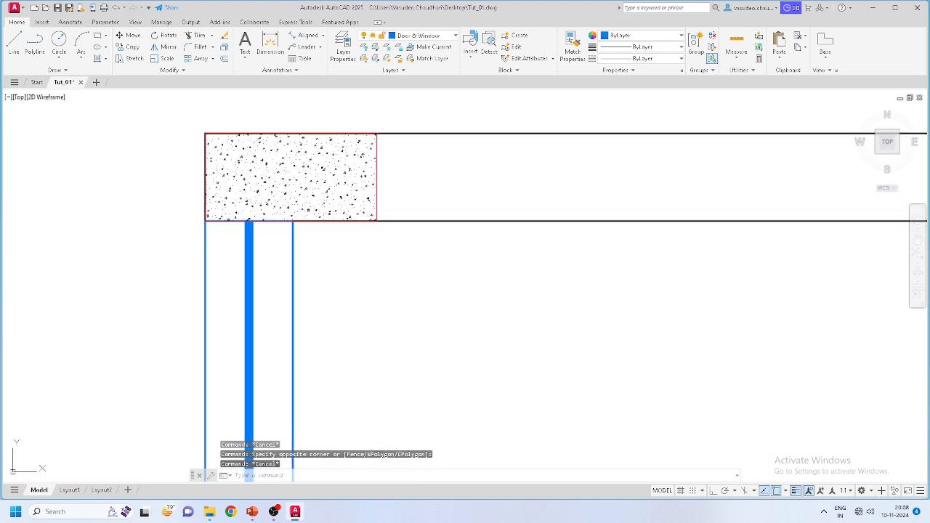
{"action": "left_click", "coordinate": [327, 163]}
{"action": "scroll", "coordinate": [352, 207], "scroll_direction": "down", "scroll_amount": 8}
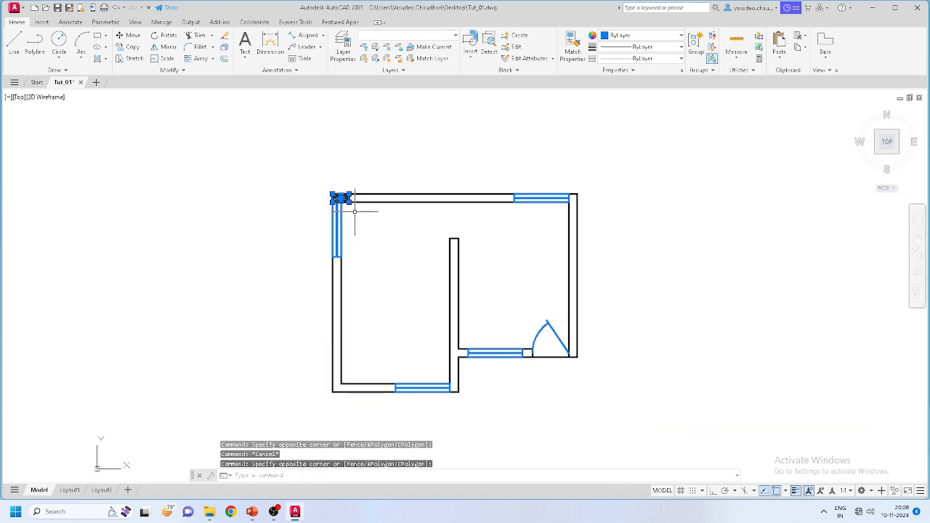
Step: Copy the hatched column to the bottom-left and bottom-right wall corners
{"action": "left_click", "coordinate": [127, 48]}
{"action": "scroll", "coordinate": [273, 184], "scroll_direction": "up", "scroll_amount": 5}
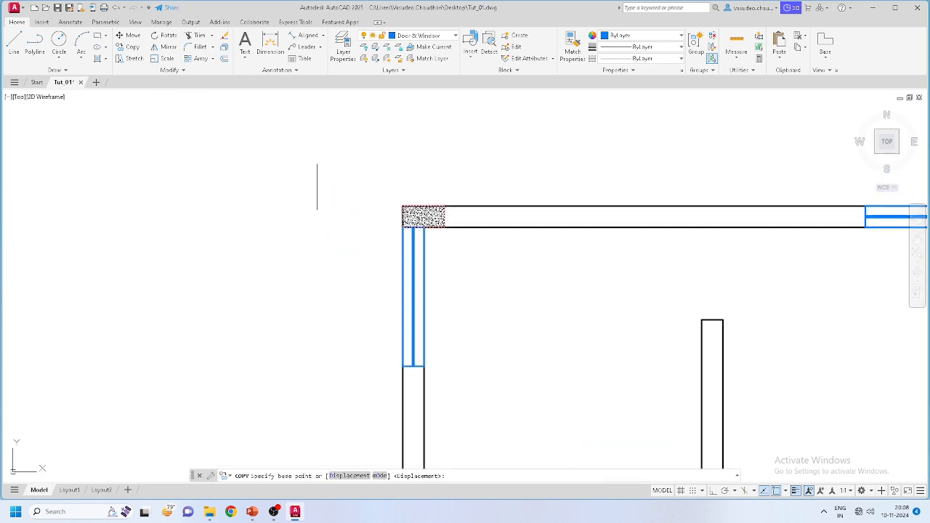
{"action": "left_click", "coordinate": [449, 249]}
{"action": "scroll", "coordinate": [423, 250], "scroll_direction": "down", "scroll_amount": 8}
{"action": "scroll", "coordinate": [420, 327], "scroll_direction": "up", "scroll_amount": 2}
{"action": "scroll", "coordinate": [418, 384], "scroll_direction": "up", "scroll_amount": 6}
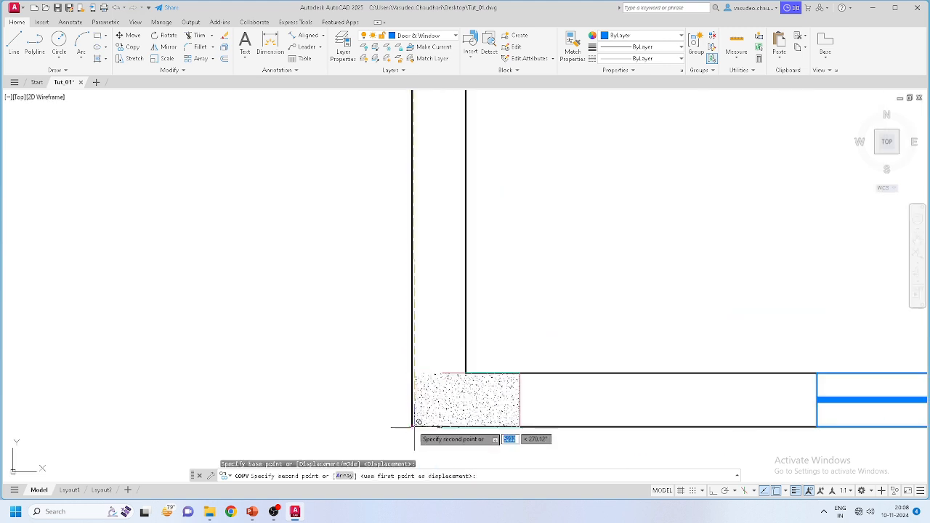
{"action": "left_click", "coordinate": [412, 425]}
{"action": "scroll", "coordinate": [323, 374], "scroll_direction": "down", "scroll_amount": 6}
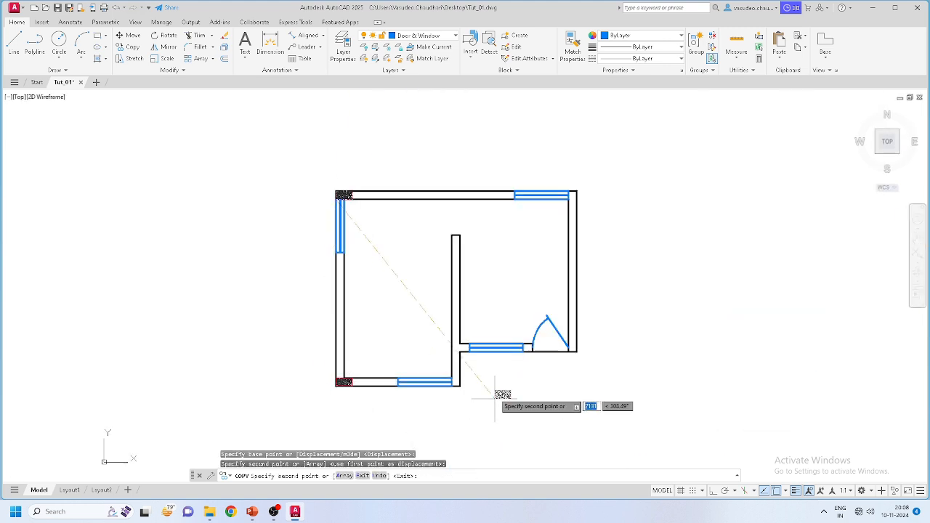
{"action": "scroll", "coordinate": [566, 359], "scroll_direction": "up", "scroll_amount": 7}
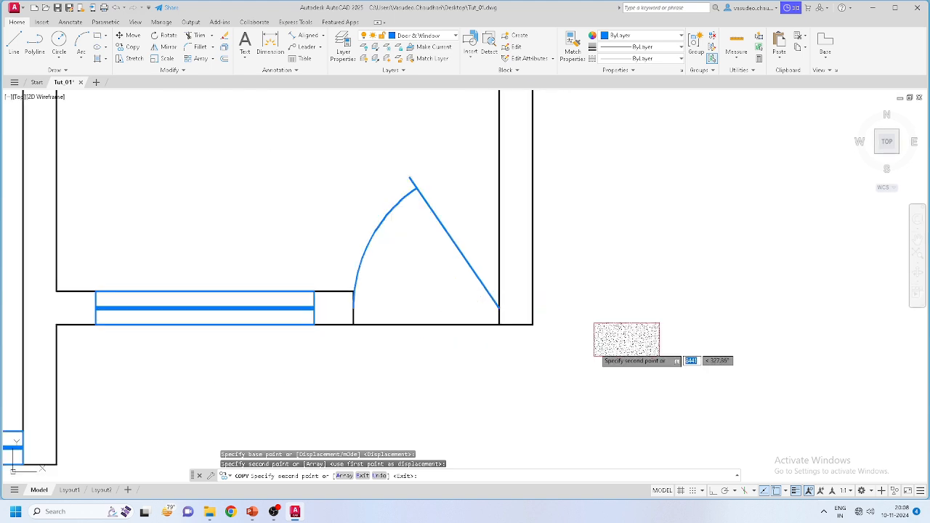
{"action": "left_click", "coordinate": [533, 325]}
{"action": "key", "text": "Escape"}
Step: Rotate the bottom-right column copy 90° about its wall corner
{"action": "left_click", "coordinate": [596, 357]}
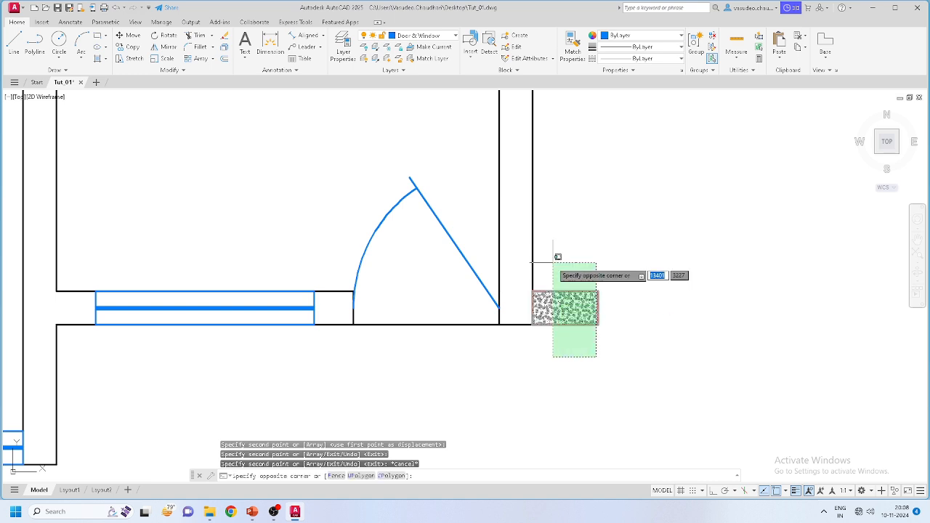
{"action": "left_click", "coordinate": [553, 263]}
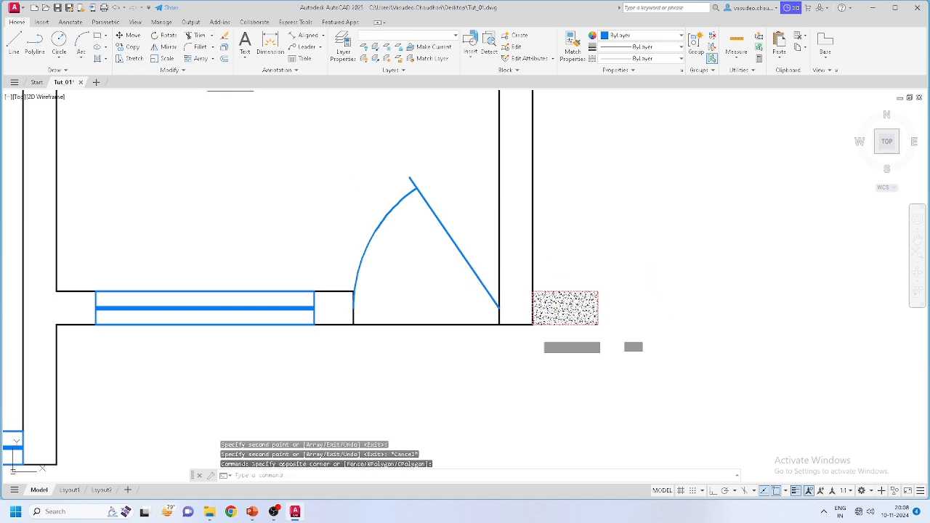
{"action": "left_click", "coordinate": [164, 35]}
{"action": "left_click", "coordinate": [532, 324]}
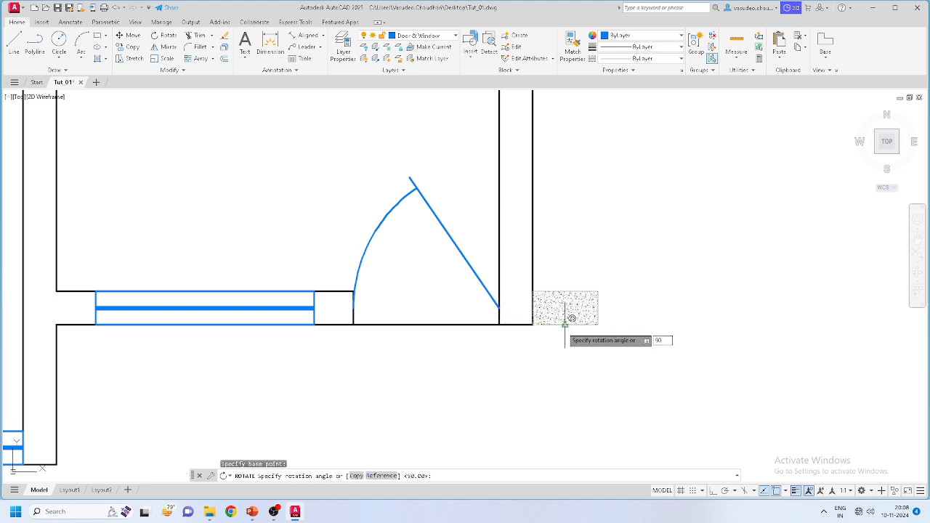
{"action": "type", "text": "90"}
{"action": "key", "text": "Return"}
Step: Copy the rotated column to the top-right wall corner and recentre the plan
{"action": "scroll", "coordinate": [533, 295], "scroll_direction": "up", "scroll_amount": 4}
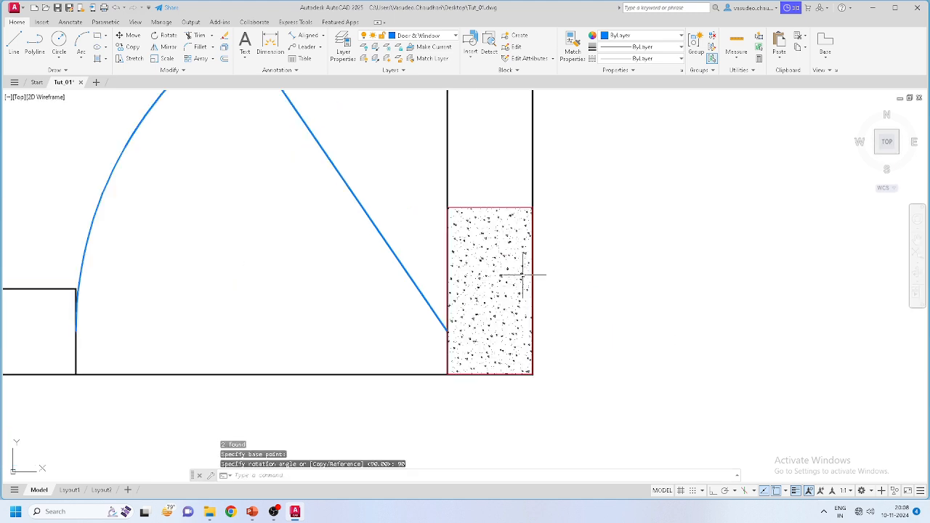
{"action": "left_click", "coordinate": [511, 187]}
{"action": "left_click", "coordinate": [472, 236]}
{"action": "scroll", "coordinate": [512, 309], "scroll_direction": "down", "scroll_amount": 6}
{"action": "scroll", "coordinate": [513, 312], "scroll_direction": "down", "scroll_amount": 5}
{"action": "scroll", "coordinate": [438, 222], "scroll_direction": "up", "scroll_amount": 2}
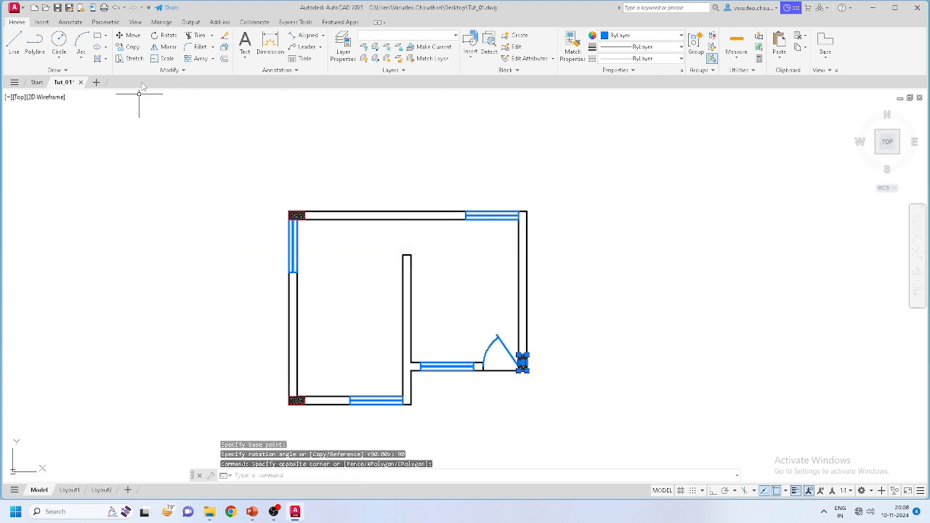
{"action": "left_click", "coordinate": [128, 49]}
{"action": "scroll", "coordinate": [536, 378], "scroll_direction": "up", "scroll_amount": 6}
{"action": "scroll", "coordinate": [516, 429], "scroll_direction": "down", "scroll_amount": 5}
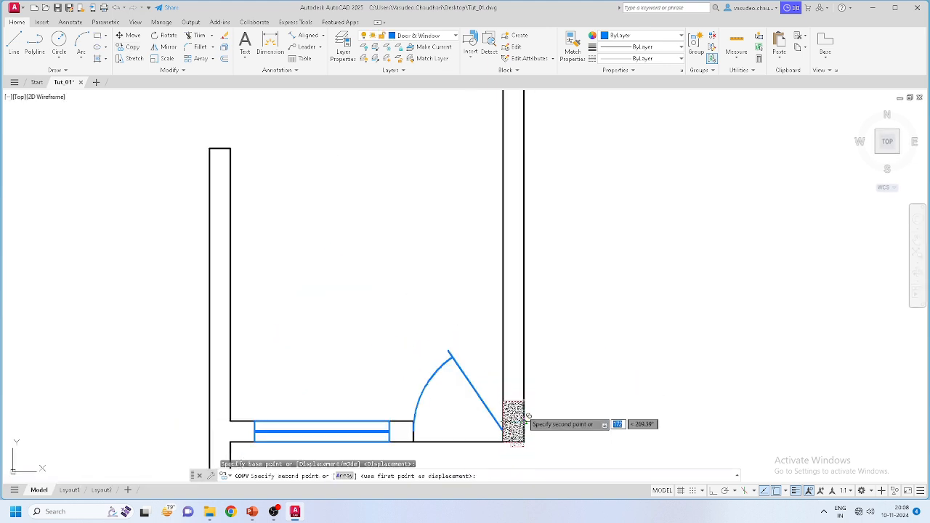
{"action": "scroll", "coordinate": [509, 272], "scroll_direction": "up", "scroll_amount": 6}
{"action": "left_click", "coordinate": [538, 206]}
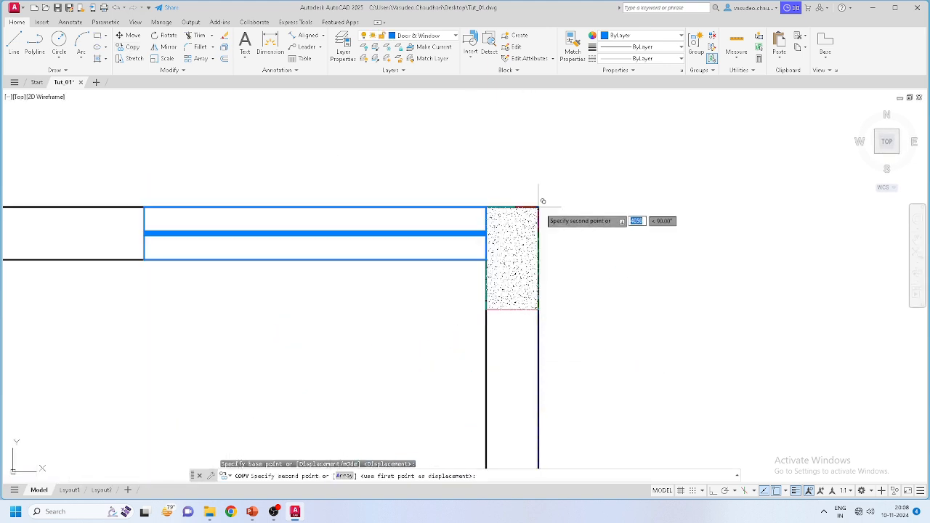
{"action": "left_click", "coordinate": [544, 198]}
{"action": "scroll", "coordinate": [625, 251], "scroll_direction": "down", "scroll_amount": 4}
{"action": "key", "text": "Escape"}
{"action": "scroll", "coordinate": [624, 261], "scroll_direction": "down", "scroll_amount": 6}
{"action": "scroll", "coordinate": [573, 350], "scroll_direction": "up", "scroll_amount": 4}
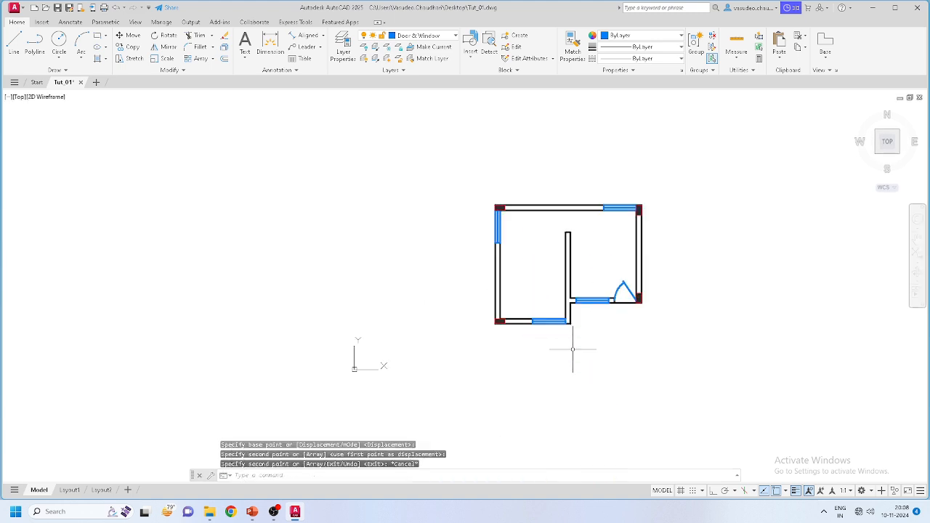
{"action": "middle_click_drag", "start_coordinate": [583, 332], "coordinate": [474, 366]}
Step: Crossing-select both segments of the top wall's outer line
{"action": "scroll", "coordinate": [454, 138], "scroll_direction": "up", "scroll_amount": 2}
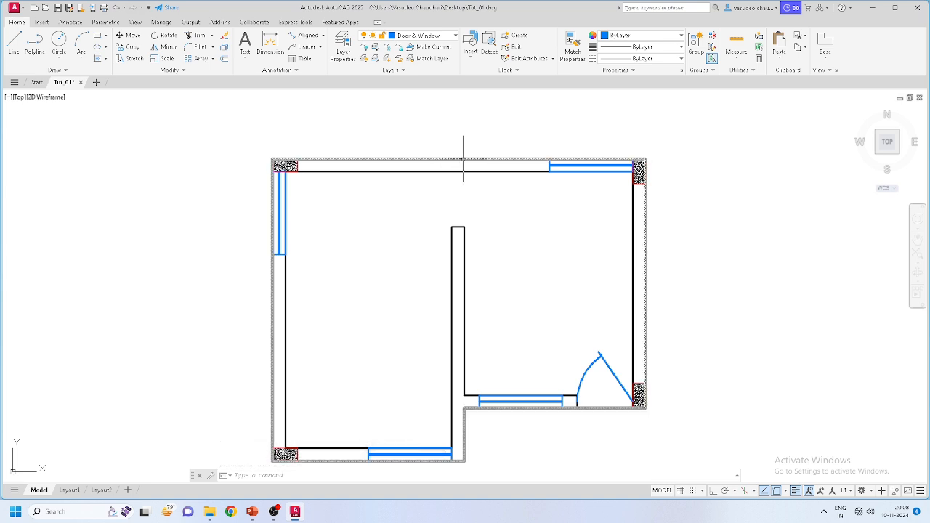
{"action": "left_click", "coordinate": [463, 158]}
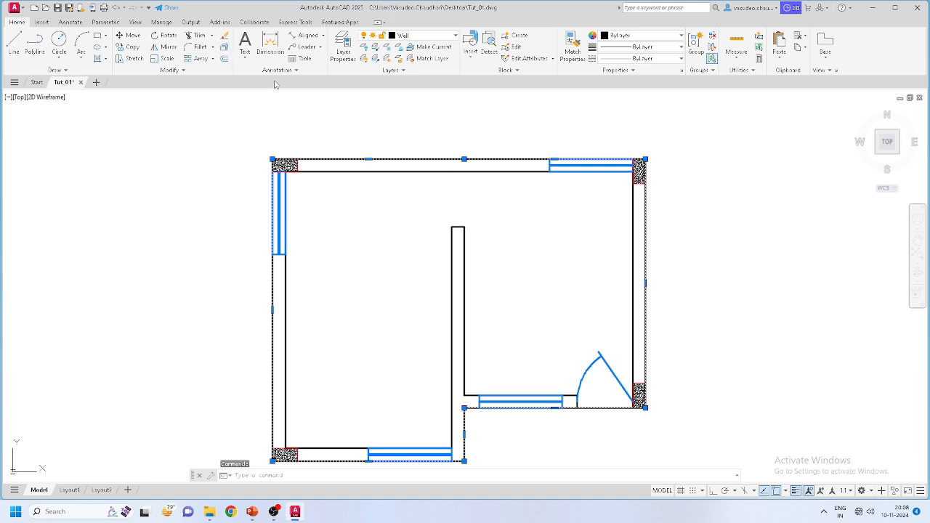
{"action": "key", "text": "Escape"}
{"action": "left_click", "coordinate": [413, 155]}
{"action": "left_click", "coordinate": [413, 155]}
{"action": "key", "text": "Escape"}
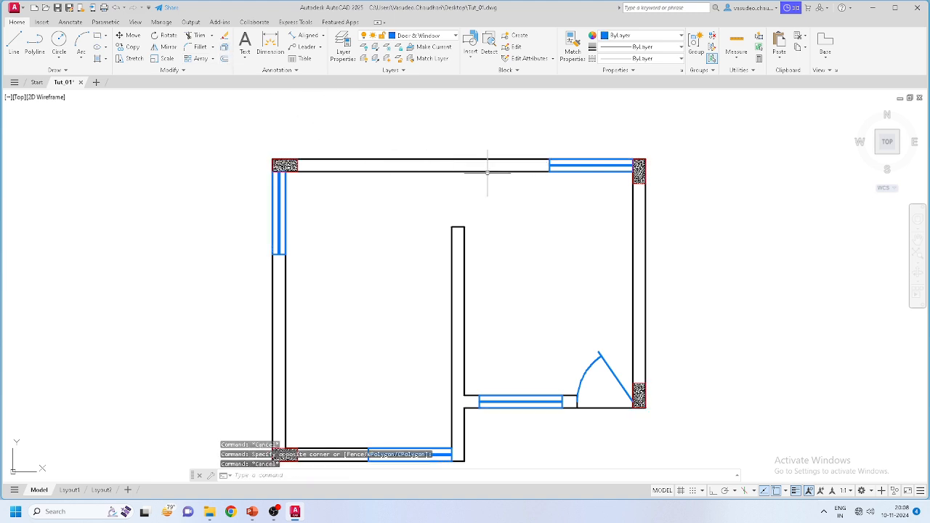
{"action": "left_click", "coordinate": [487, 163]}
{"action": "left_click", "coordinate": [484, 149]}
{"action": "key", "text": "Escape"}
{"action": "left_click", "coordinate": [467, 165]}
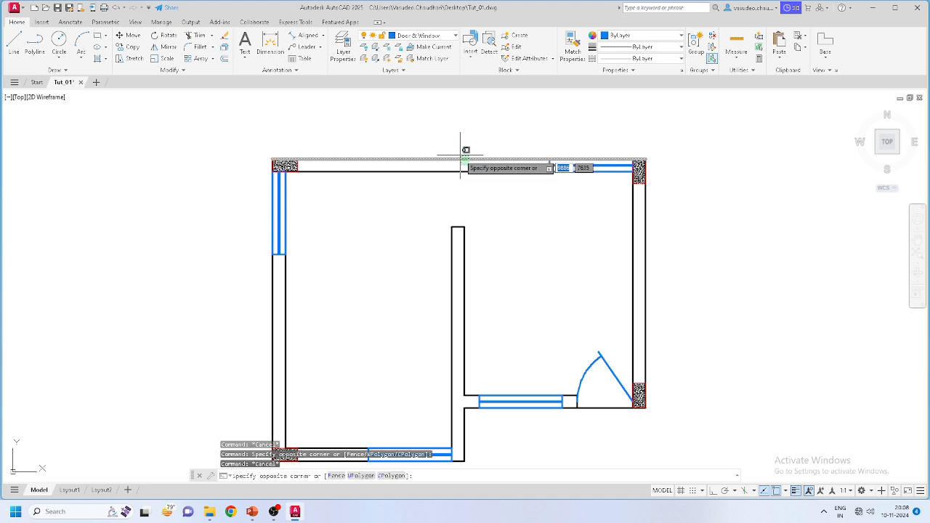
{"action": "left_click", "coordinate": [460, 154]}
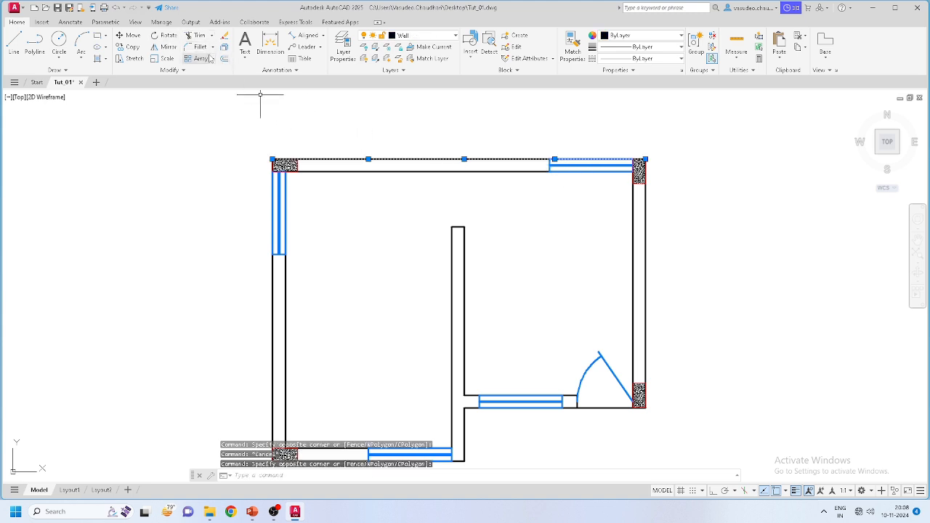
Step: Join the two top wall segments into one line and verify the result
{"action": "left_click", "coordinate": [172, 72]}
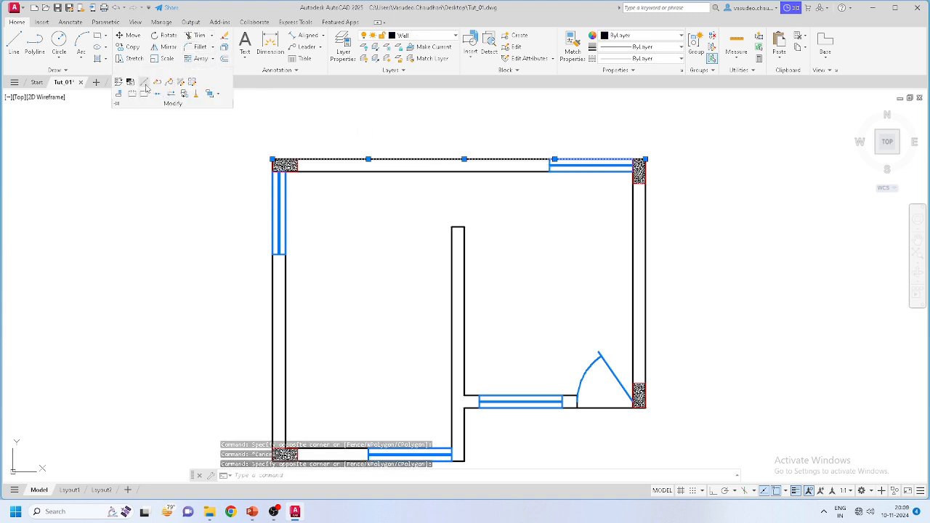
{"action": "left_click", "coordinate": [157, 97]}
{"action": "left_click", "coordinate": [450, 157]}
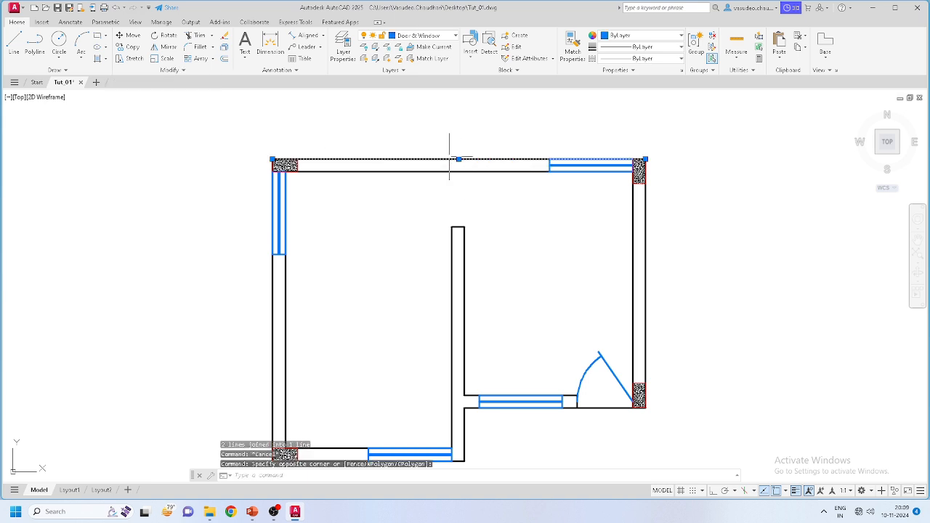
{"action": "scroll", "coordinate": [452, 151], "scroll_direction": "up", "scroll_amount": 4}
{"action": "key", "text": "Escape"}
{"action": "scroll", "coordinate": [453, 152], "scroll_direction": "down", "scroll_amount": 5}
{"action": "scroll", "coordinate": [489, 194], "scroll_direction": "up", "scroll_amount": 2}
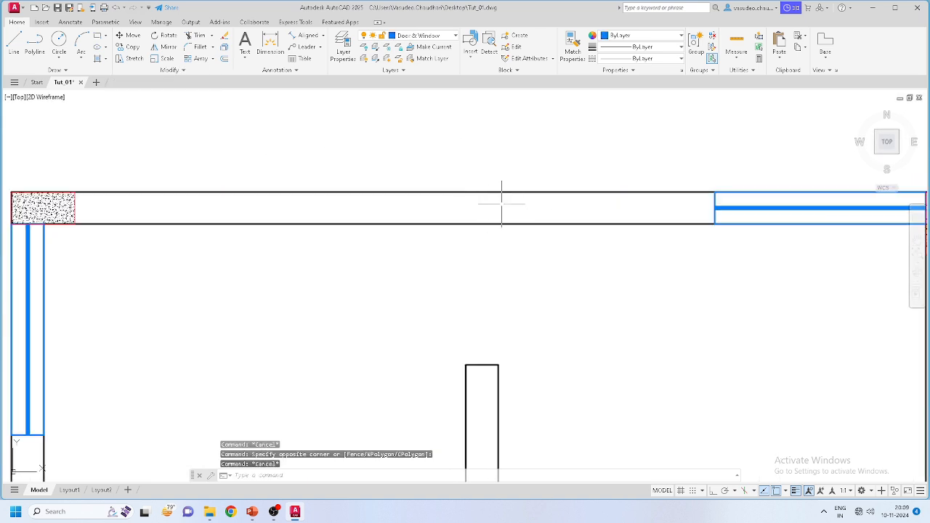
Step: Select the top-left hatched corner column
{"action": "scroll", "coordinate": [486, 210], "scroll_direction": "down", "scroll_amount": 2}
{"action": "scroll", "coordinate": [198, 201], "scroll_direction": "up", "scroll_amount": 5}
{"action": "left_click", "coordinate": [378, 232]}
{"action": "left_click", "coordinate": [240, 218]}
{"action": "scroll", "coordinate": [250, 221], "scroll_direction": "down", "scroll_amount": 5}
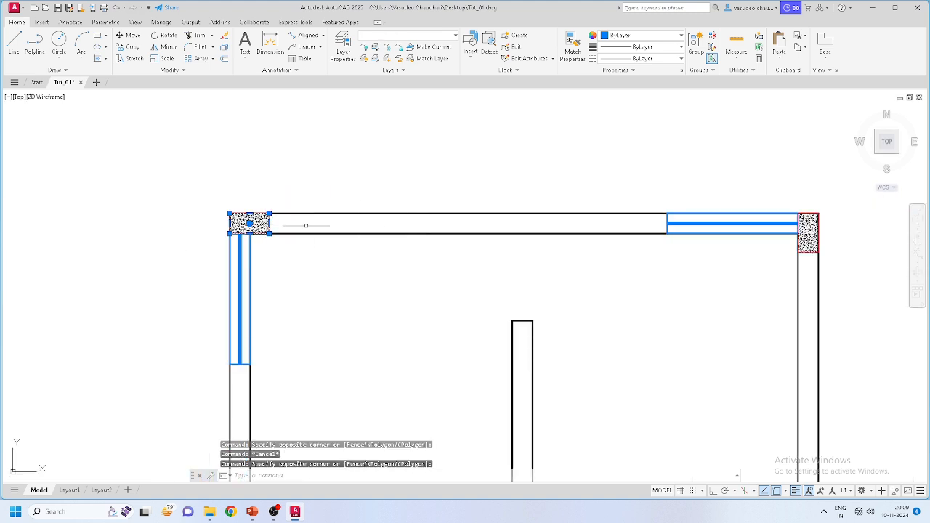
{"action": "scroll", "coordinate": [310, 225], "scroll_direction": "up", "scroll_amount": 3}
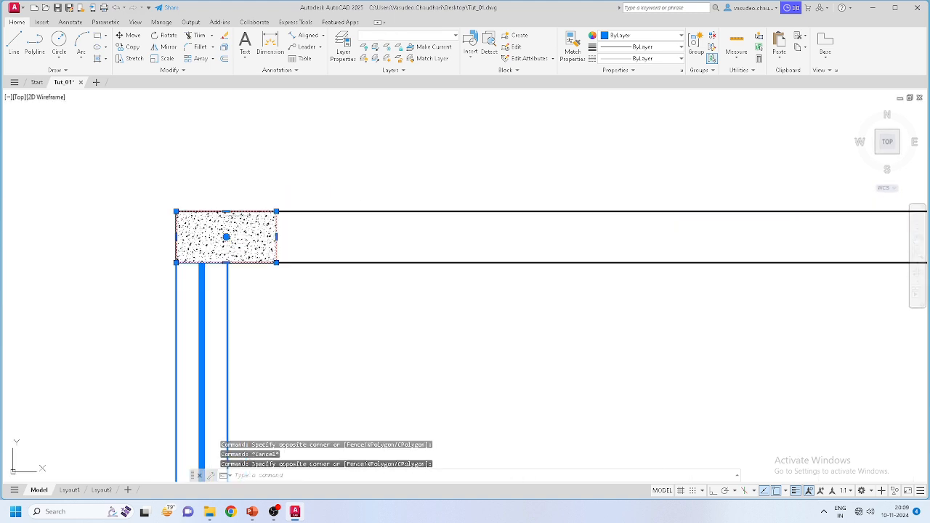
Step: Copy the selected column hatch to the middle of the top wall
{"action": "left_click", "coordinate": [131, 47]}
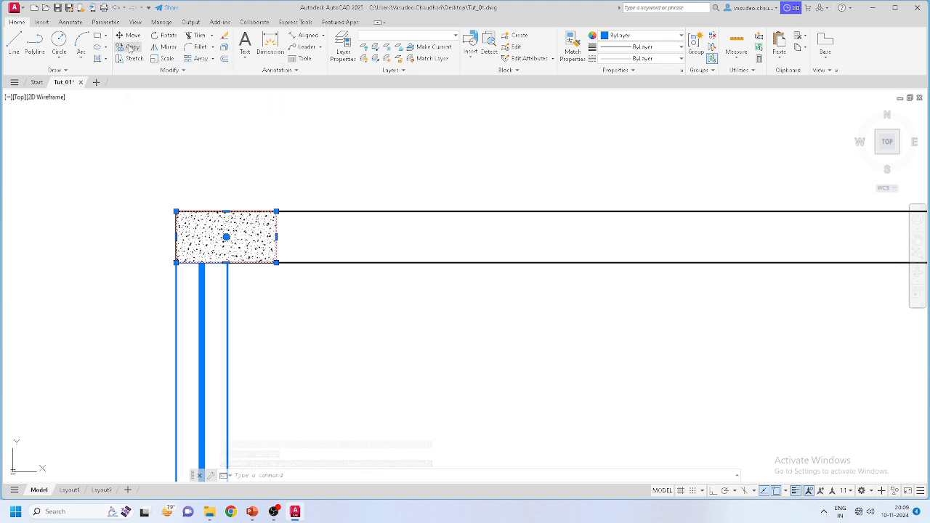
{"action": "left_click", "coordinate": [225, 210]}
{"action": "scroll", "coordinate": [182, 211], "scroll_direction": "down", "scroll_amount": 5}
{"action": "scroll", "coordinate": [421, 182], "scroll_direction": "up", "scroll_amount": 5}
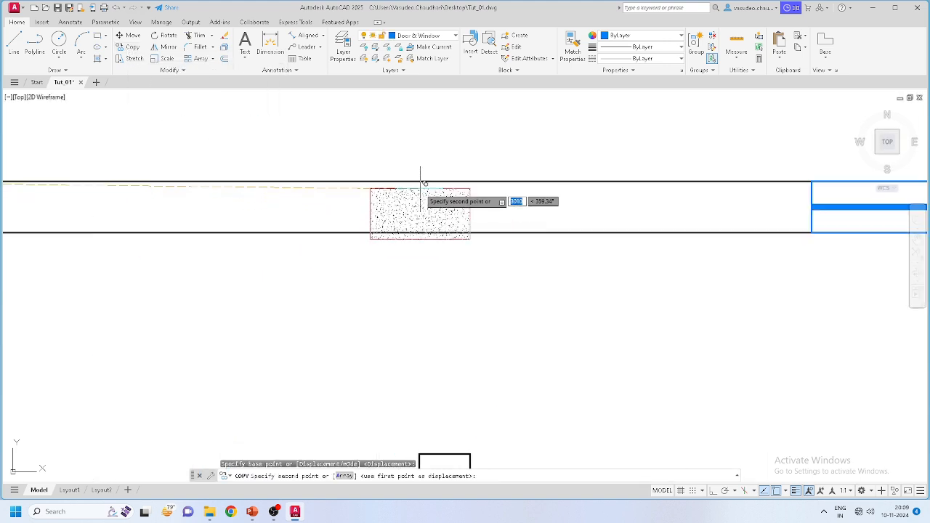
{"action": "left_click", "coordinate": [453, 181]}
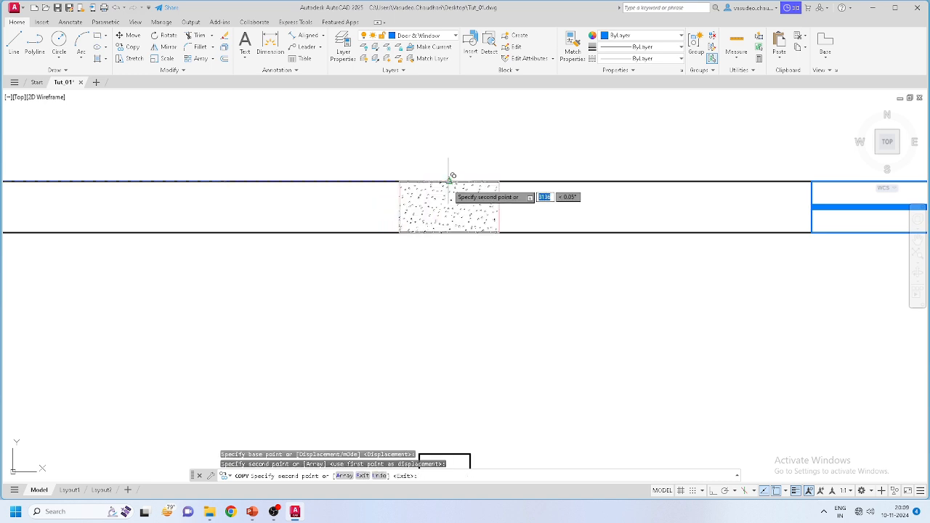
{"action": "key", "text": "Escape"}
{"action": "scroll", "coordinate": [465, 175], "scroll_direction": "down", "scroll_amount": 6}
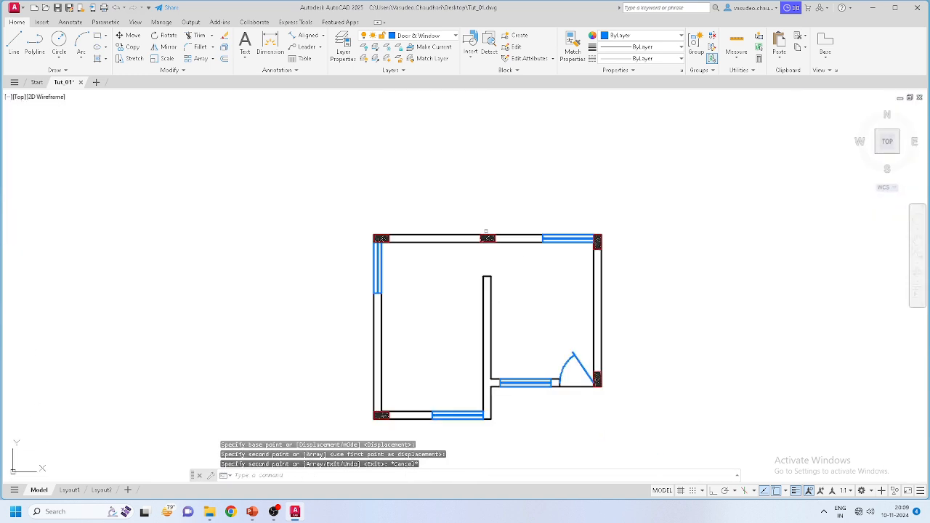
{"action": "middle_click_drag", "start_coordinate": [520, 311], "coordinate": [525, 232]}
{"action": "scroll", "coordinate": [496, 254], "scroll_direction": "up", "scroll_amount": 2}
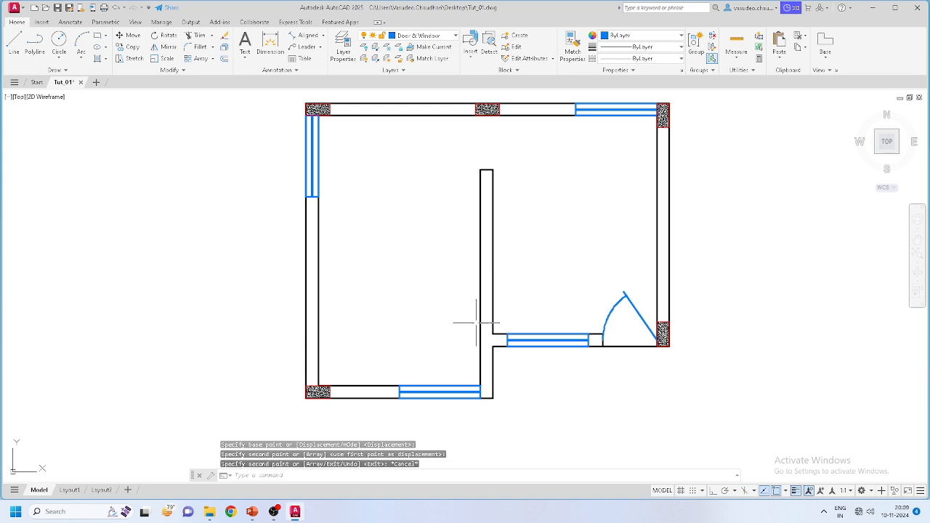
{"action": "scroll", "coordinate": [476, 322], "scroll_direction": "up", "scroll_amount": 7}
{"action": "scroll", "coordinate": [476, 322], "scroll_direction": "down", "scroll_amount": 5}
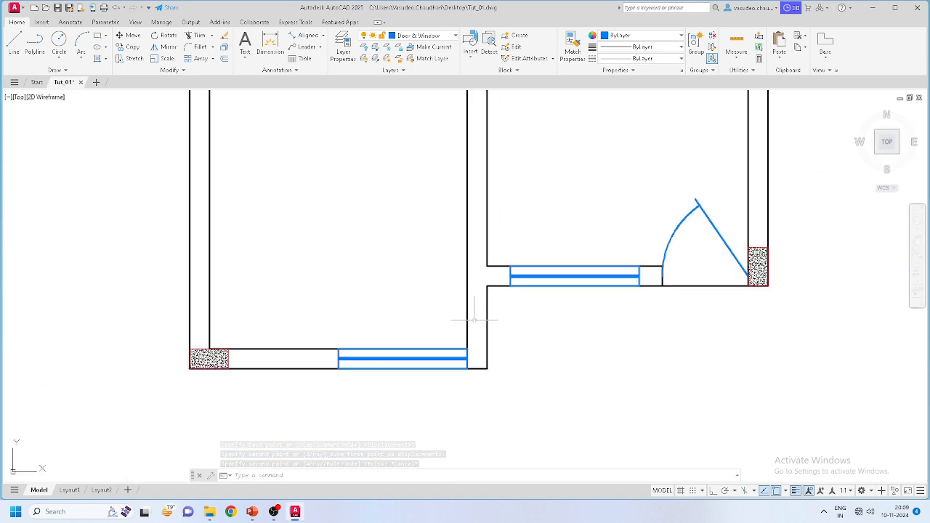
{"action": "scroll", "coordinate": [478, 363], "scroll_direction": "down", "scroll_amount": 2}
{"action": "scroll", "coordinate": [476, 298], "scroll_direction": "up", "scroll_amount": 4}
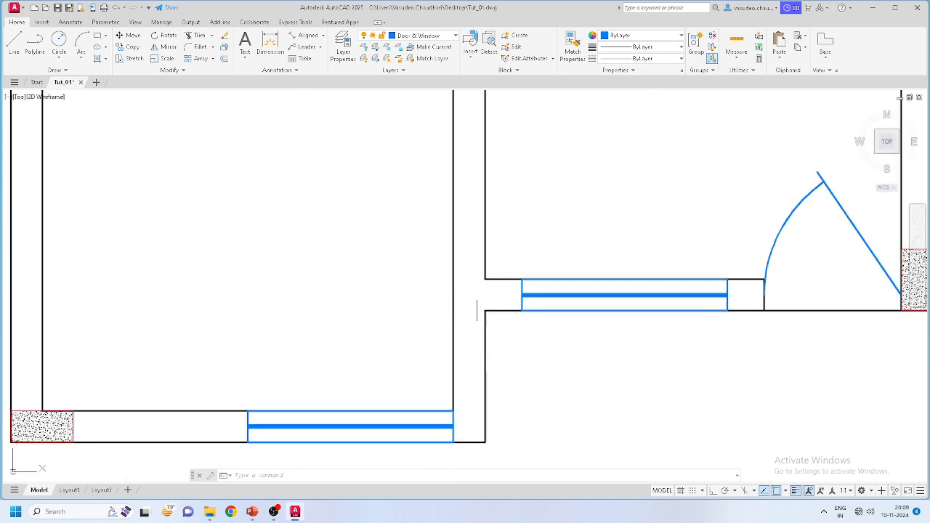
{"action": "scroll", "coordinate": [453, 296], "scroll_direction": "down", "scroll_amount": 6}
{"action": "scroll", "coordinate": [454, 305], "scroll_direction": "up", "scroll_amount": 2}
{"action": "scroll", "coordinate": [451, 314], "scroll_direction": "down", "scroll_amount": 2}
{"action": "scroll", "coordinate": [574, 305], "scroll_direction": "up", "scroll_amount": 8}
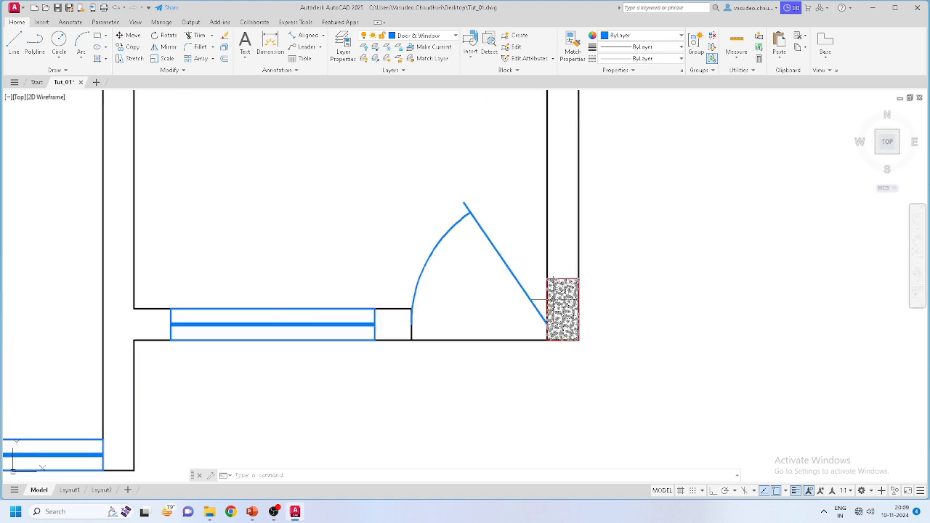
Step: Copy the hatched column beside the door to the inner wall junction
{"action": "left_click", "coordinate": [535, 251]}
{"action": "scroll", "coordinate": [581, 320], "scroll_direction": "down", "scroll_amount": 2}
{"action": "scroll", "coordinate": [614, 374], "scroll_direction": "up", "scroll_amount": 2}
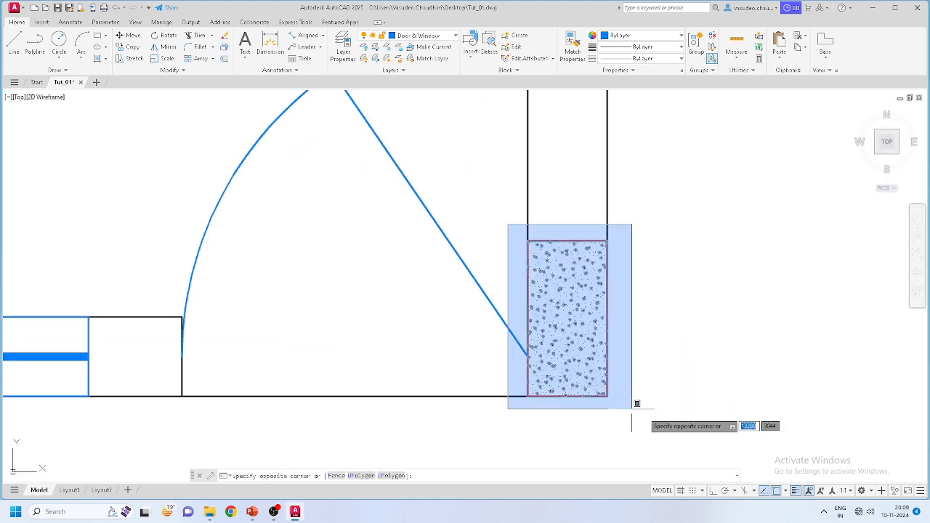
{"action": "left_click", "coordinate": [642, 411]}
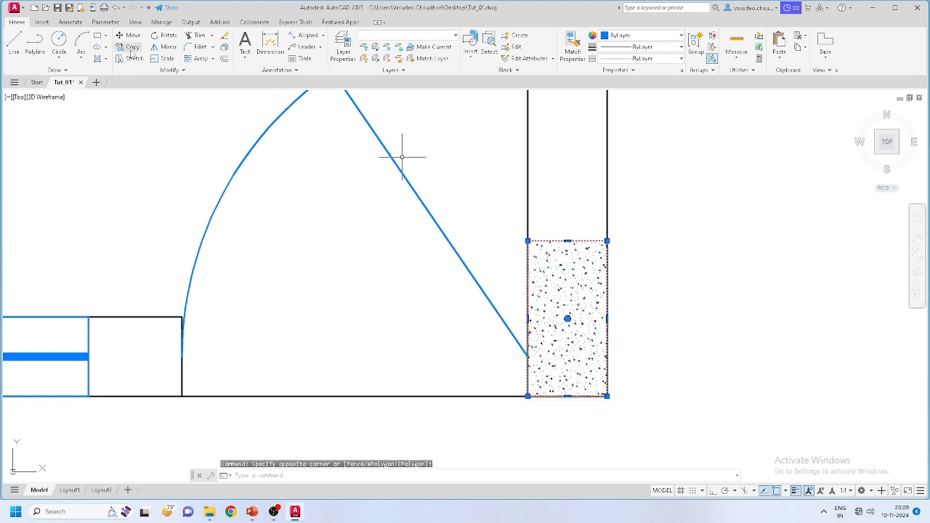
{"action": "scroll", "coordinate": [604, 378], "scroll_direction": "down", "scroll_amount": 4}
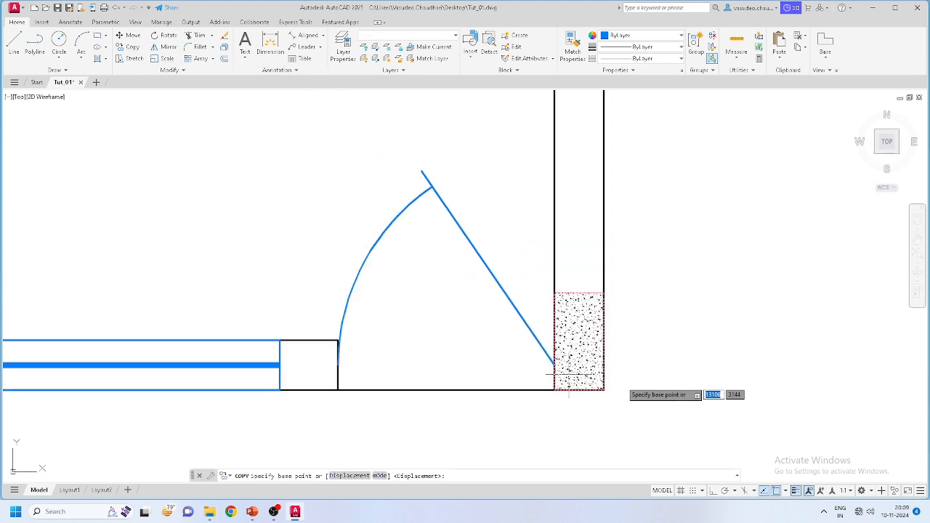
{"action": "scroll", "coordinate": [614, 390], "scroll_direction": "up", "scroll_amount": 2}
{"action": "left_click", "coordinate": [605, 382]}
{"action": "scroll", "coordinate": [596, 374], "scroll_direction": "down", "scroll_amount": 3}
{"action": "scroll", "coordinate": [319, 360], "scroll_direction": "up", "scroll_amount": 4}
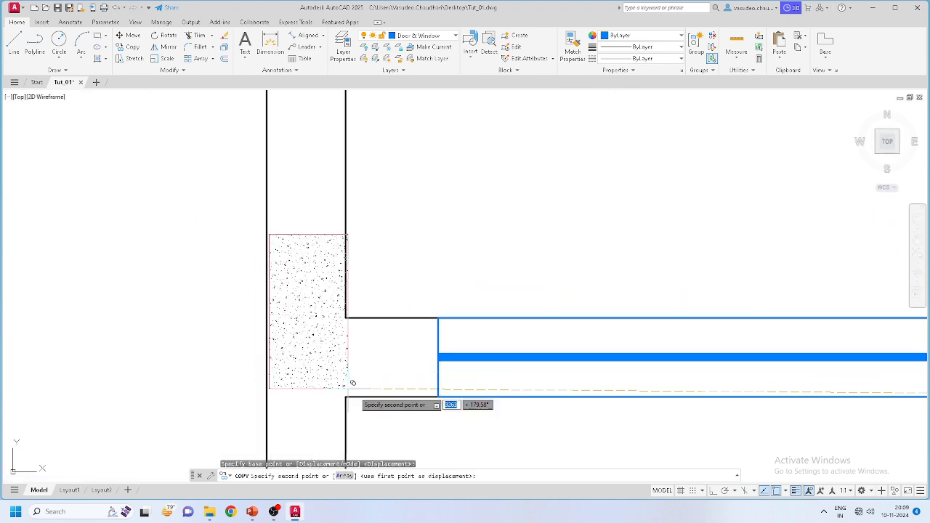
{"action": "left_click", "coordinate": [346, 390]}
{"action": "scroll", "coordinate": [395, 361], "scroll_direction": "down", "scroll_amount": 2}
{"action": "scroll", "coordinate": [483, 358], "scroll_direction": "down", "scroll_amount": 4}
{"action": "key", "text": "Escape"}
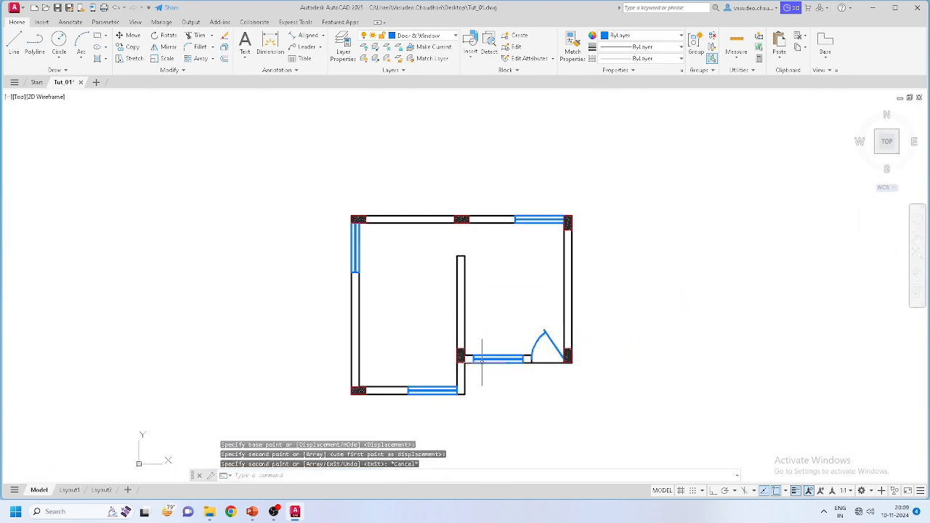
Step: Copy the junction column hatch to the middle of the left wall
{"action": "middle_click_drag", "start_coordinate": [494, 410], "coordinate": [486, 370]}
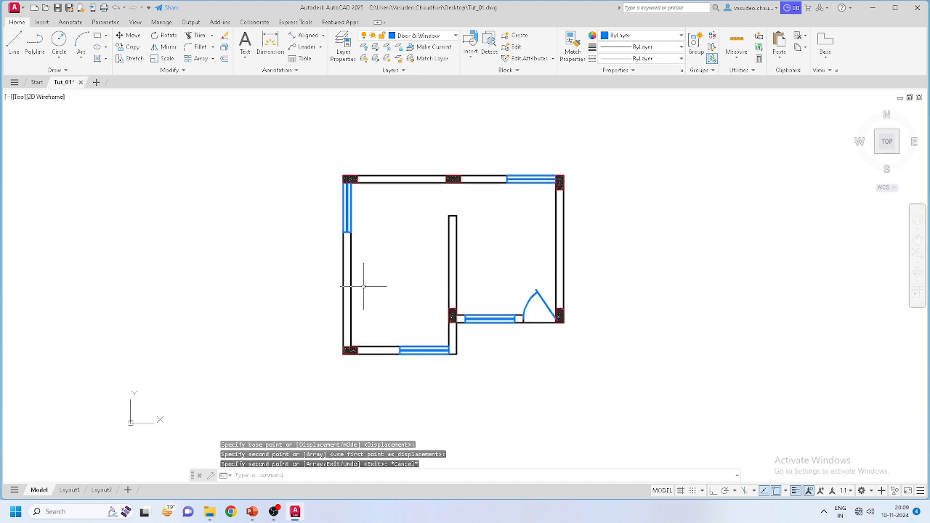
{"action": "scroll", "coordinate": [352, 272], "scroll_direction": "up", "scroll_amount": 2}
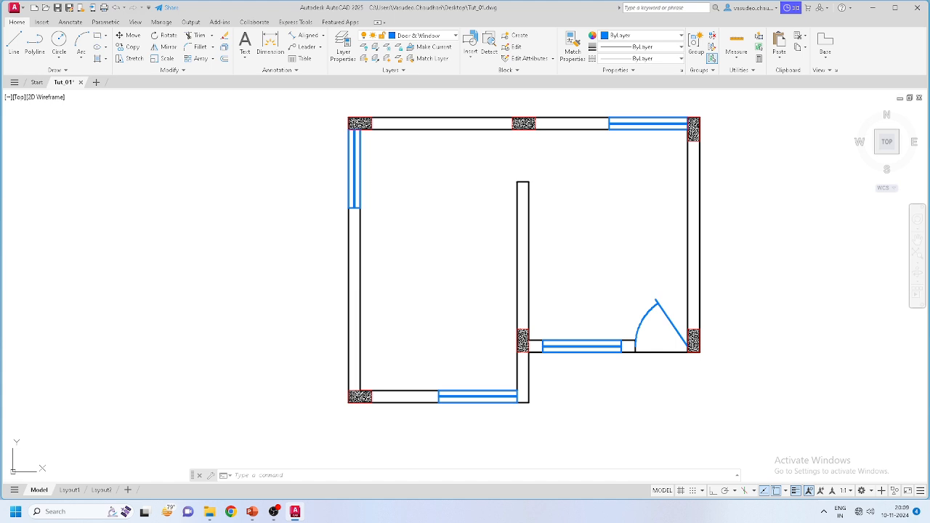
{"action": "scroll", "coordinate": [349, 118], "scroll_direction": "up", "scroll_amount": 2}
{"action": "scroll", "coordinate": [372, 209], "scroll_direction": "down", "scroll_amount": 2}
{"action": "scroll", "coordinate": [509, 336], "scroll_direction": "up", "scroll_amount": 2}
{"action": "scroll", "coordinate": [491, 315], "scroll_direction": "down", "scroll_amount": 2}
{"action": "scroll", "coordinate": [502, 357], "scroll_direction": "up", "scroll_amount": 4}
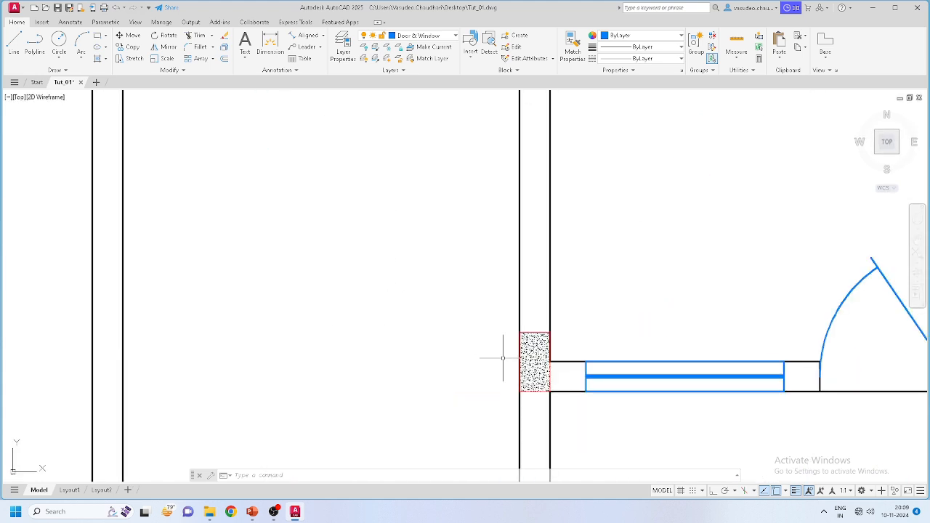
{"action": "left_click", "coordinate": [566, 411]}
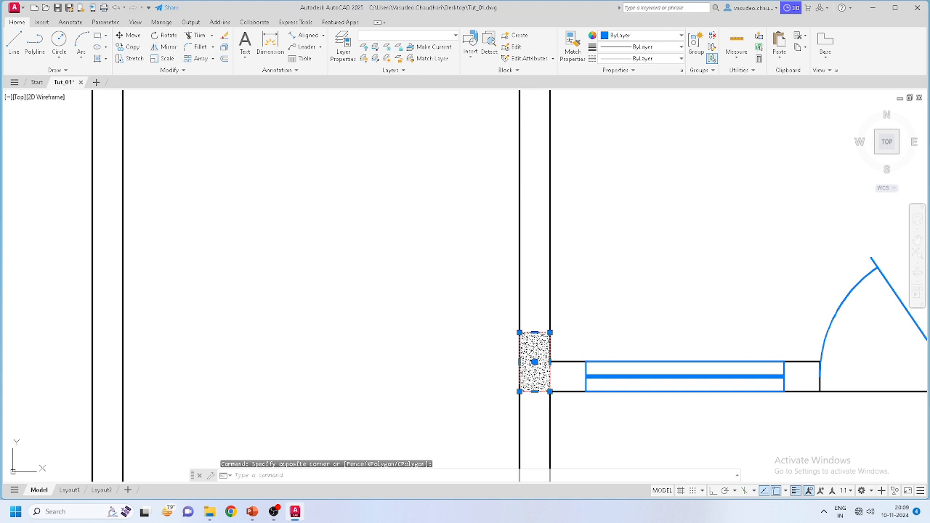
{"action": "left_click", "coordinate": [132, 47]}
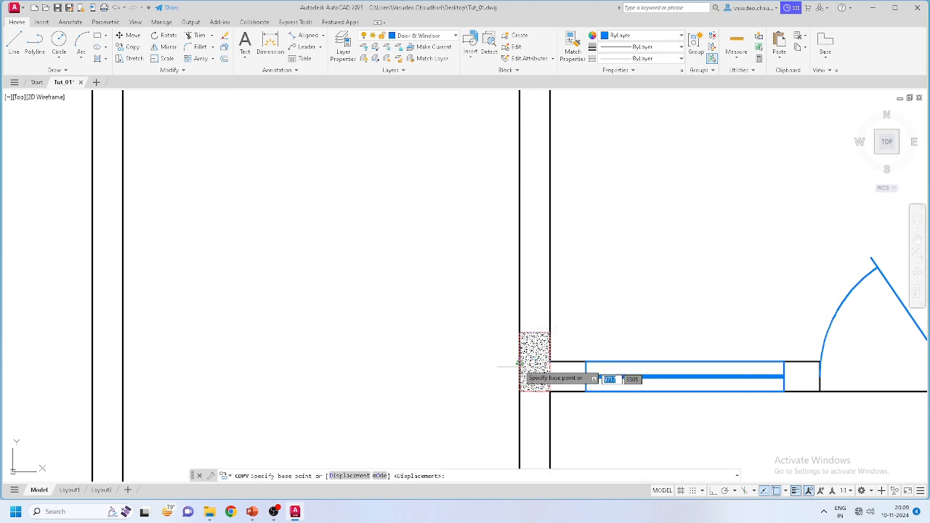
{"action": "left_click", "coordinate": [518, 364]}
{"action": "scroll", "coordinate": [499, 345], "scroll_direction": "down", "scroll_amount": 4}
{"action": "scroll", "coordinate": [364, 297], "scroll_direction": "up", "scroll_amount": 4}
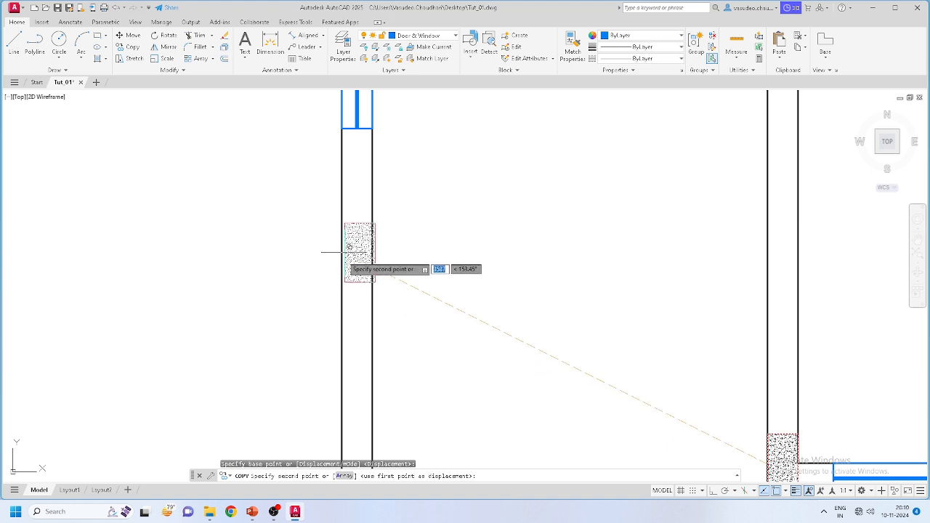
{"action": "left_click", "coordinate": [347, 262]}
{"action": "scroll", "coordinate": [392, 276], "scroll_direction": "down", "scroll_amount": 3}
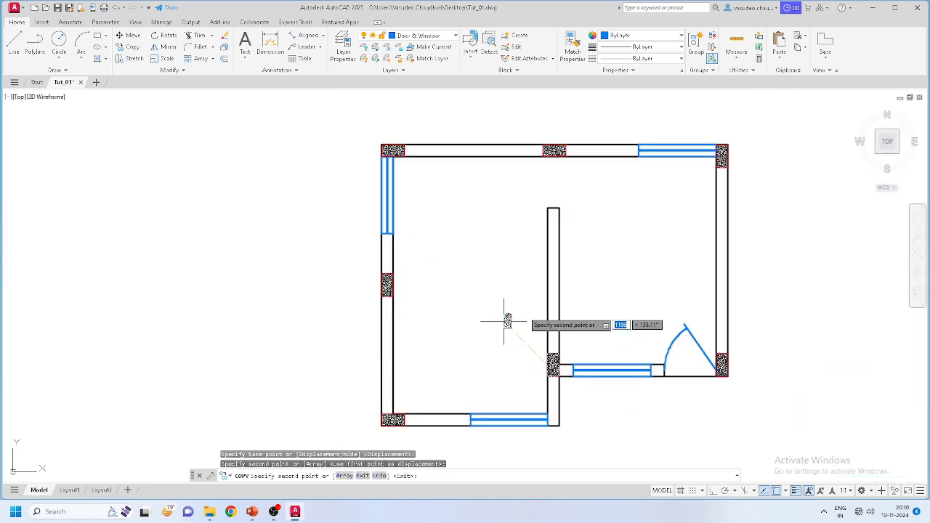
{"action": "scroll", "coordinate": [504, 321], "scroll_direction": "down", "scroll_amount": 2}
{"action": "scroll", "coordinate": [525, 302], "scroll_direction": "up", "scroll_amount": 2}
{"action": "scroll", "coordinate": [552, 284], "scroll_direction": "up", "scroll_amount": 2}
{"action": "scroll", "coordinate": [549, 258], "scroll_direction": "down", "scroll_amount": 4}
{"action": "scroll", "coordinate": [676, 262], "scroll_direction": "up", "scroll_amount": 4}
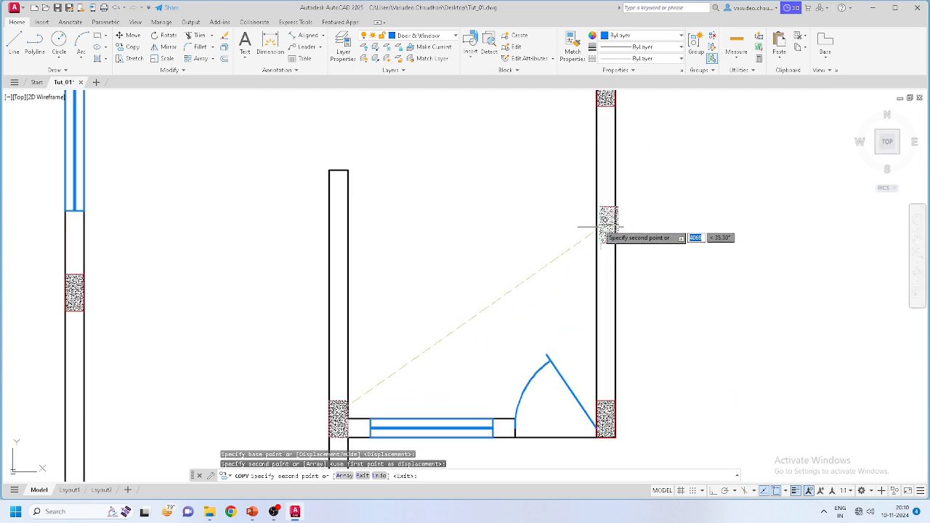
{"action": "key", "text": "Escape"}
{"action": "scroll", "coordinate": [635, 253], "scroll_direction": "down", "scroll_amount": 6}
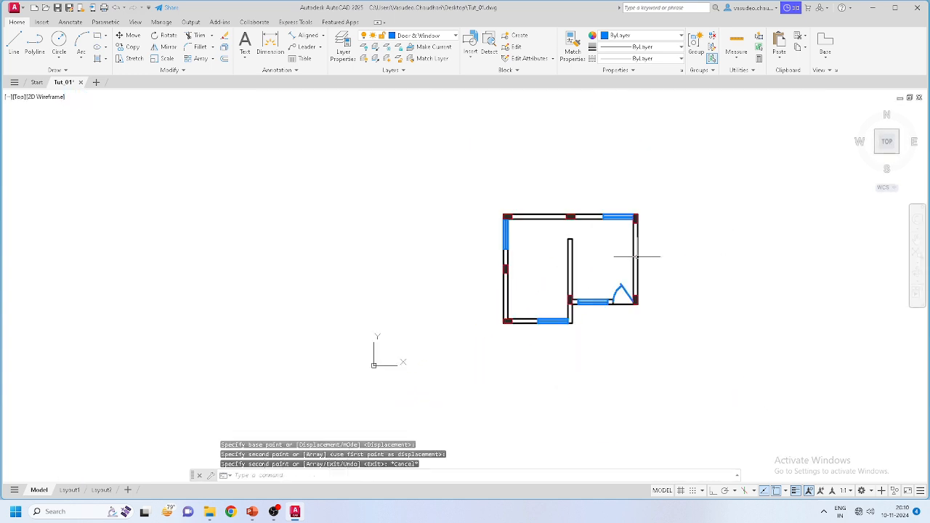
{"action": "scroll", "coordinate": [640, 242], "scroll_direction": "up", "scroll_amount": 4}
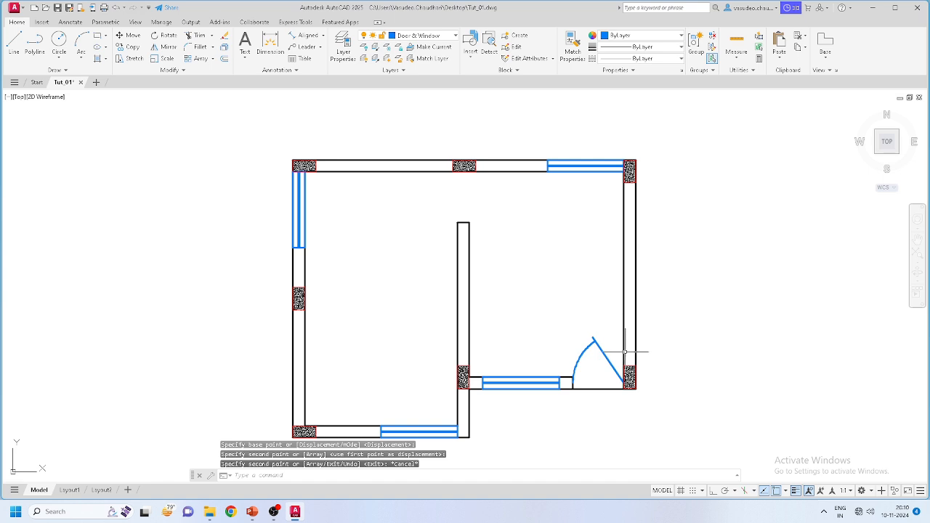
{"action": "scroll", "coordinate": [623, 336], "scroll_direction": "up", "scroll_amount": 3}
{"action": "scroll", "coordinate": [623, 342], "scroll_direction": "down", "scroll_amount": 5}
{"action": "scroll", "coordinate": [614, 364], "scroll_direction": "up", "scroll_amount": 5}
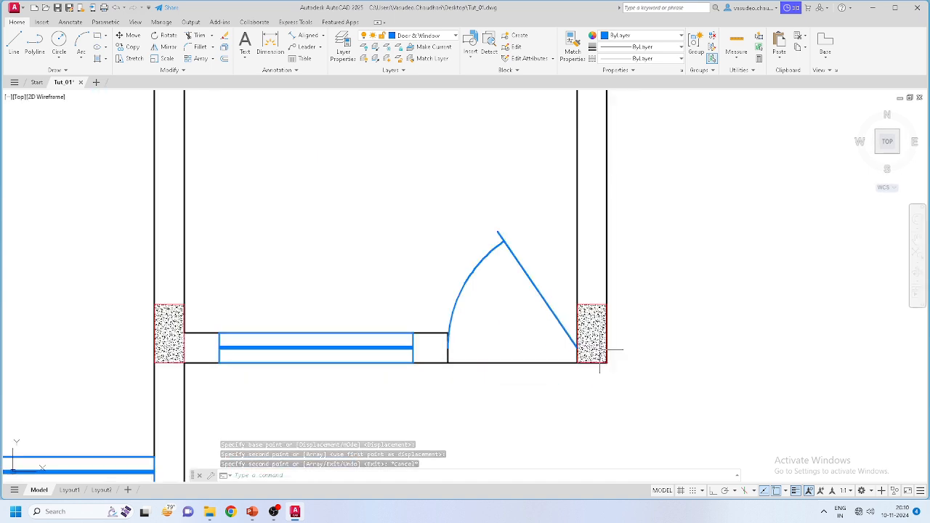
{"action": "scroll", "coordinate": [608, 371], "scroll_direction": "up", "scroll_amount": 4}
Step: Copy the door-side corner column hatch to the midpoint of the right outer wall
{"action": "left_click", "coordinate": [590, 241]}
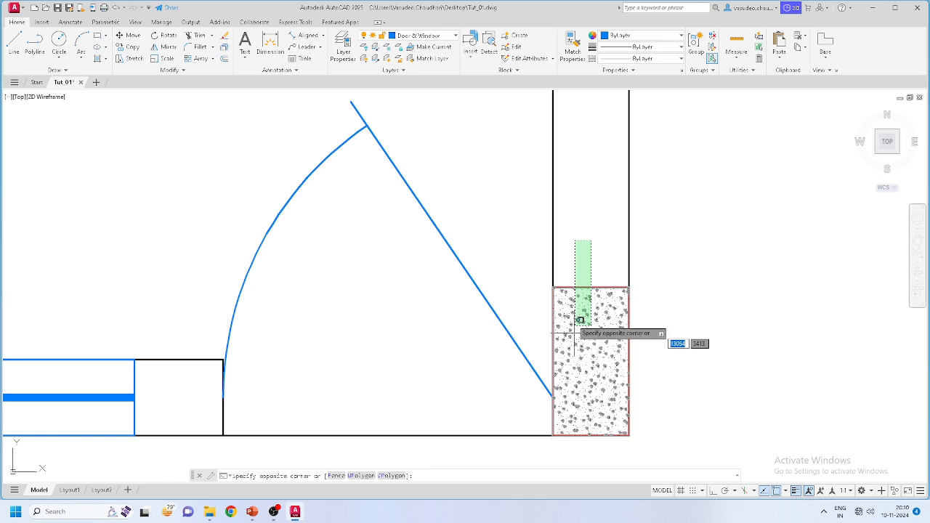
{"action": "left_click", "coordinate": [580, 321]}
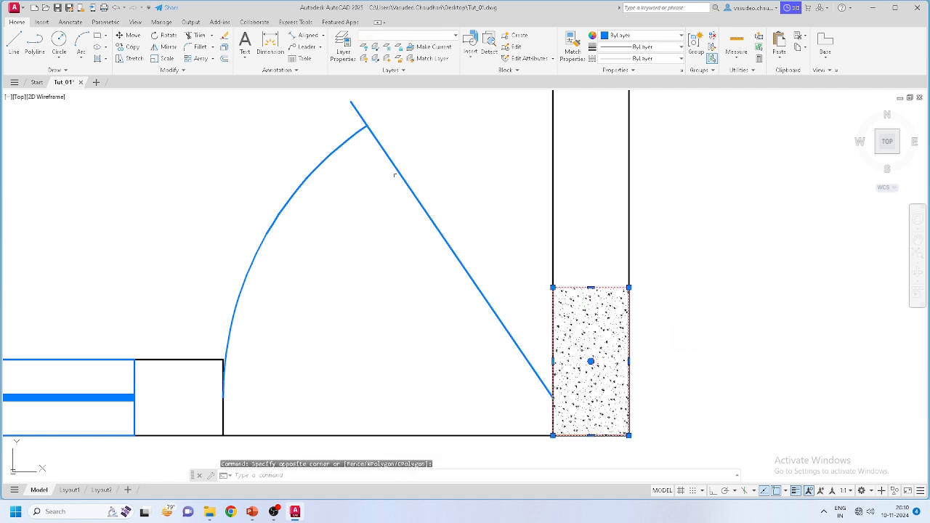
{"action": "left_click", "coordinate": [128, 48]}
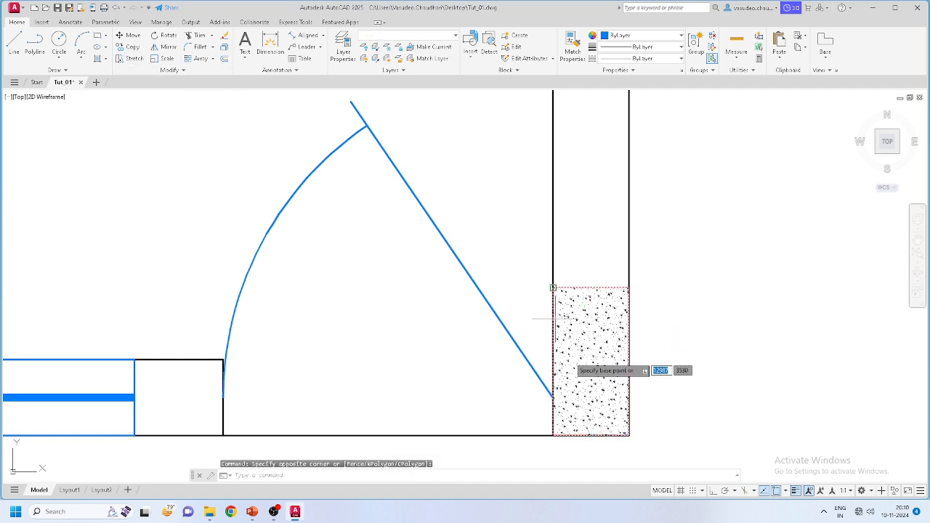
{"action": "left_click", "coordinate": [628, 362]}
{"action": "scroll", "coordinate": [618, 377], "scroll_direction": "down", "scroll_amount": 6}
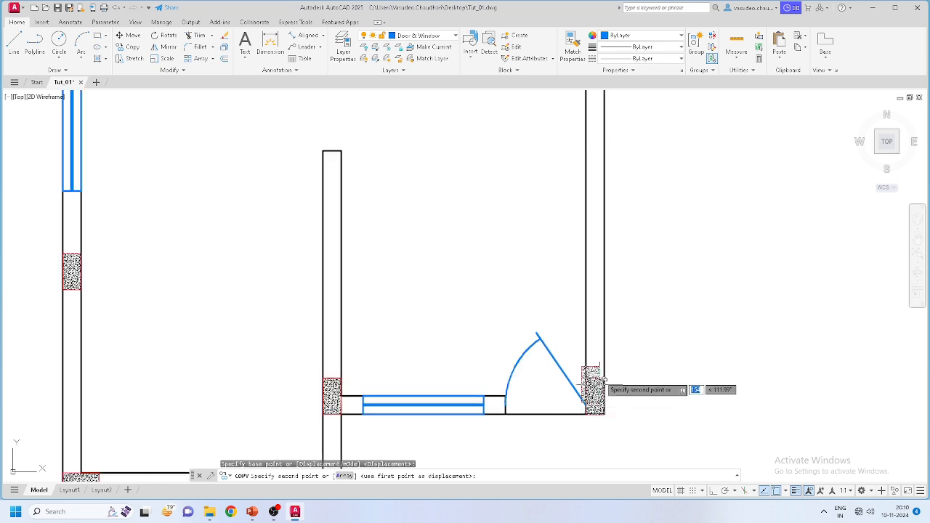
{"action": "scroll", "coordinate": [607, 247], "scroll_direction": "up", "scroll_amount": 2}
{"action": "scroll", "coordinate": [618, 312], "scroll_direction": "up", "scroll_amount": 4}
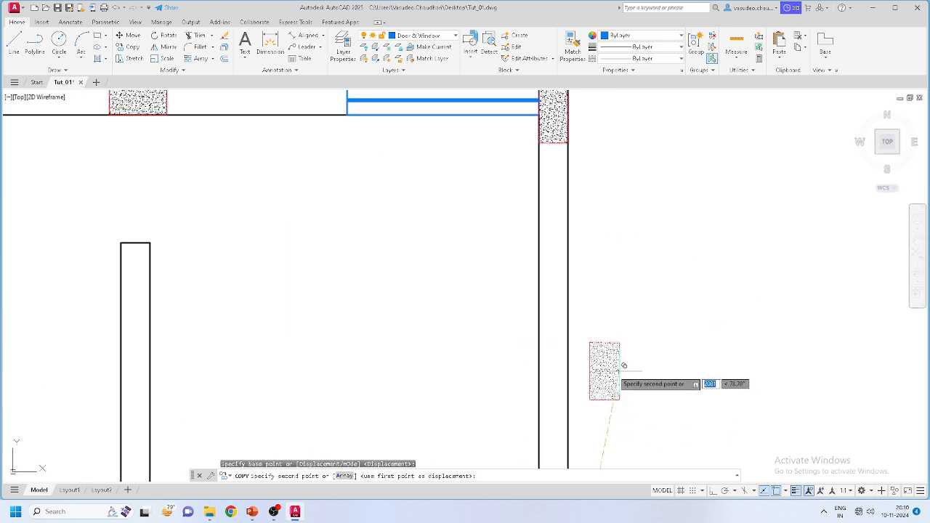
{"action": "left_click", "coordinate": [572, 368]}
{"action": "key", "text": "Escape"}
{"action": "scroll", "coordinate": [621, 372], "scroll_direction": "down", "scroll_amount": 5}
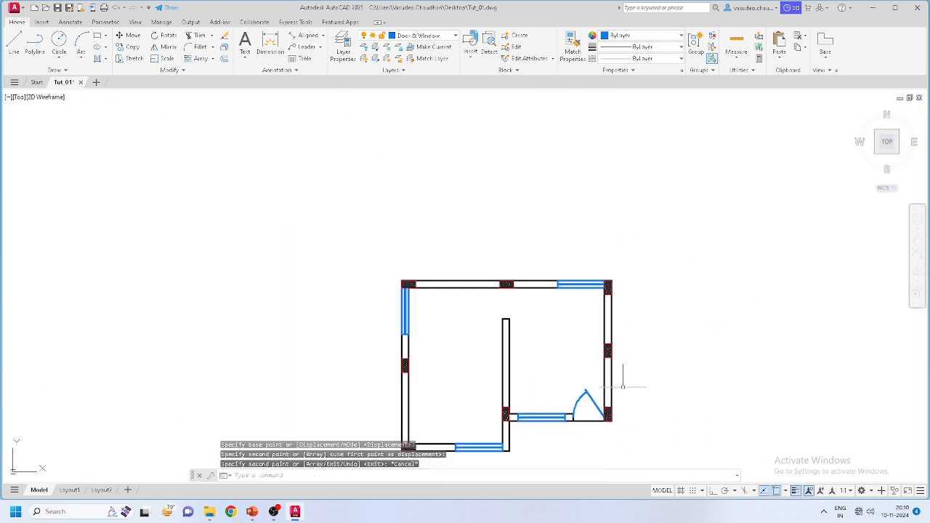
{"action": "middle_click_drag", "start_coordinate": [655, 389], "coordinate": [654, 342]}
{"action": "scroll", "coordinate": [473, 367], "scroll_direction": "up", "scroll_amount": 2}
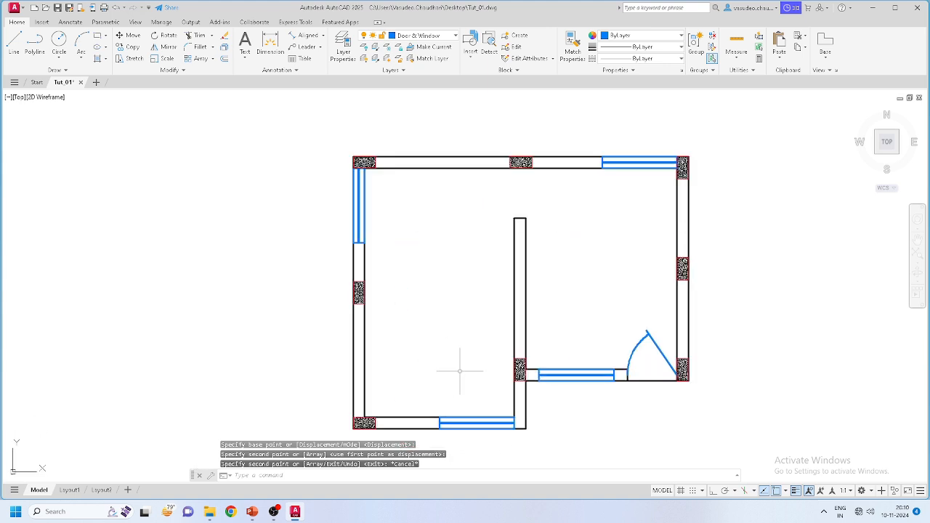
{"action": "scroll", "coordinate": [475, 356], "scroll_direction": "down", "scroll_amount": 2}
{"action": "middle_click_drag", "start_coordinate": [530, 440], "coordinate": [530, 392]}
{"action": "scroll", "coordinate": [523, 344], "scroll_direction": "up", "scroll_amount": 4}
{"action": "scroll", "coordinate": [523, 344], "scroll_direction": "down", "scroll_amount": 2}
{"action": "scroll", "coordinate": [470, 324], "scroll_direction": "down", "scroll_amount": 2}
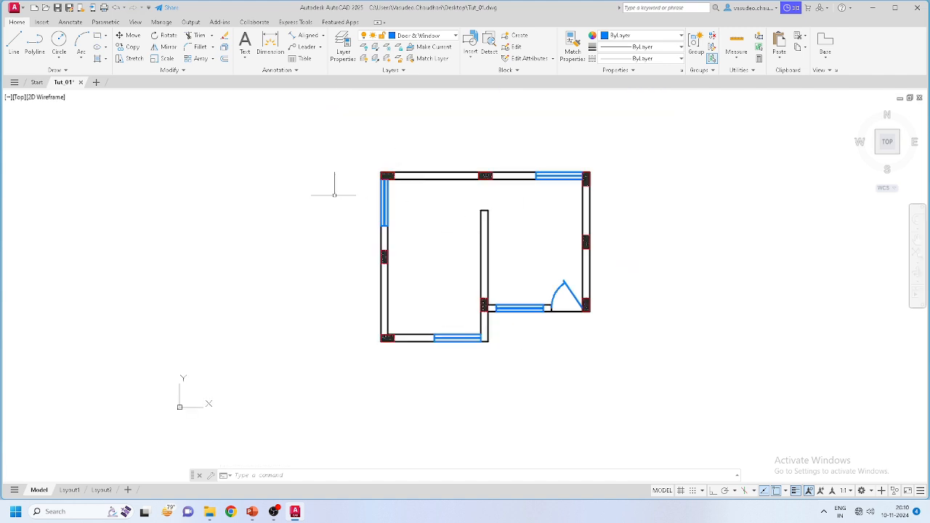
{"action": "scroll", "coordinate": [407, 263], "scroll_direction": "up", "scroll_amount": 2}
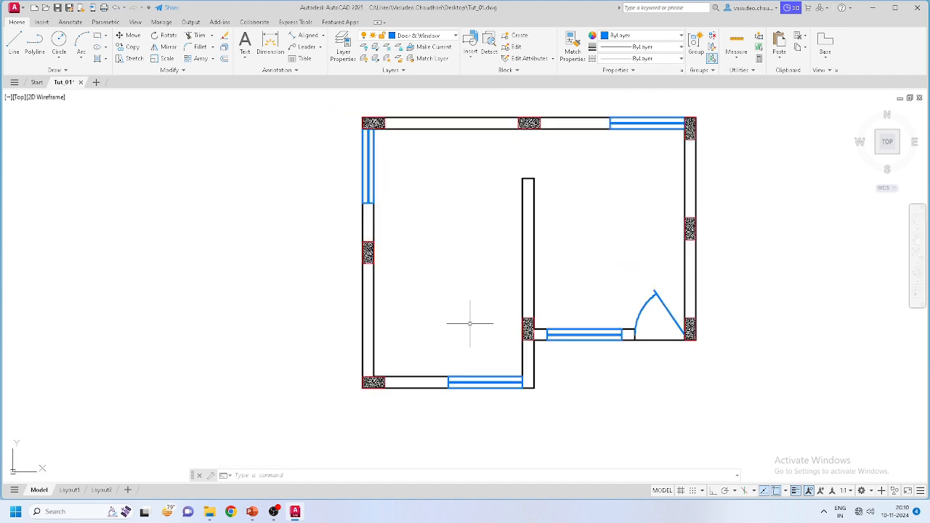
{"action": "scroll", "coordinate": [640, 378], "scroll_direction": "up", "scroll_amount": 5}
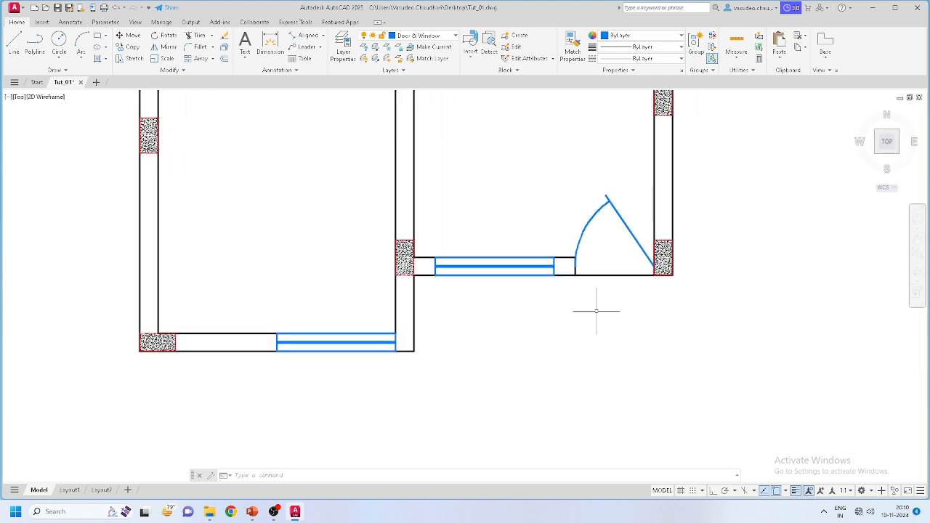
{"action": "left_click", "coordinate": [420, 35]}
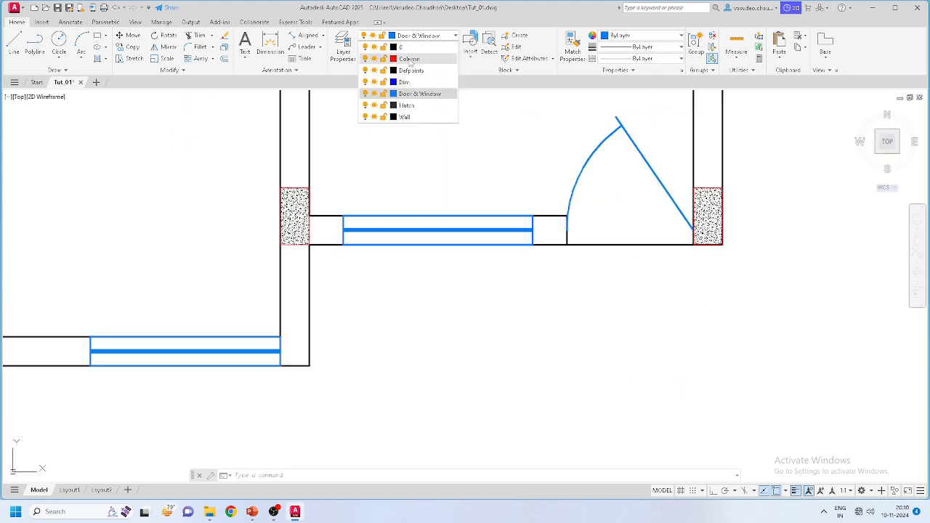
Step: On the Wall layer, offset the lower wall line twice by 300 for the step treads
{"action": "left_click", "coordinate": [404, 117]}
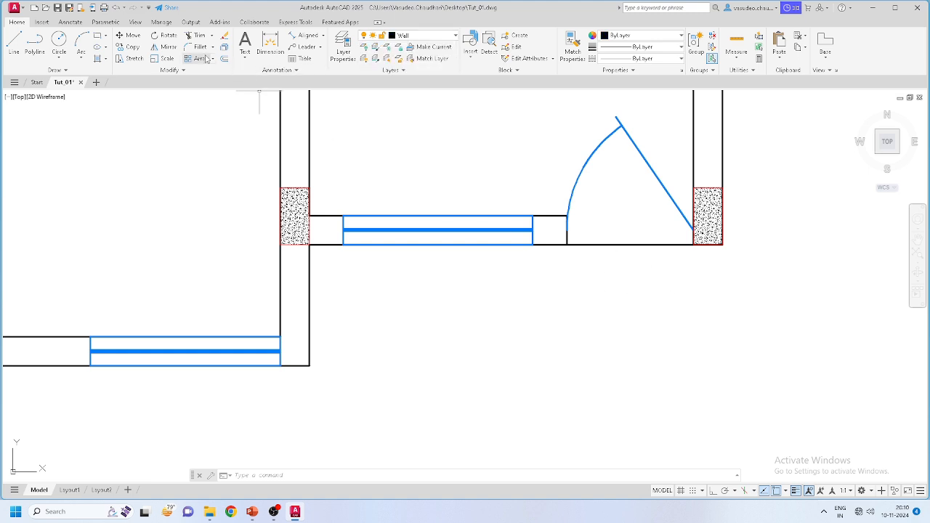
{"action": "type", "text": "o"}
{"action": "key", "text": "Return"}
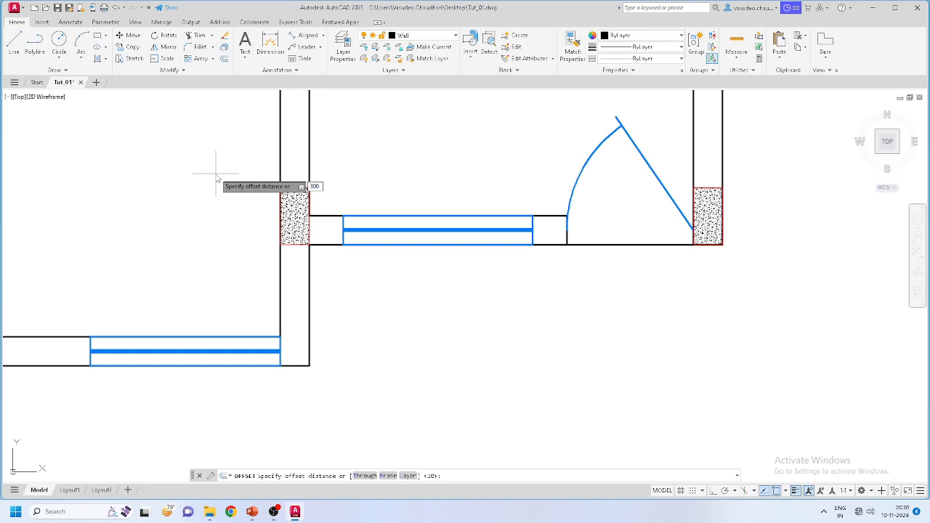
{"action": "key", "text": "Return"}
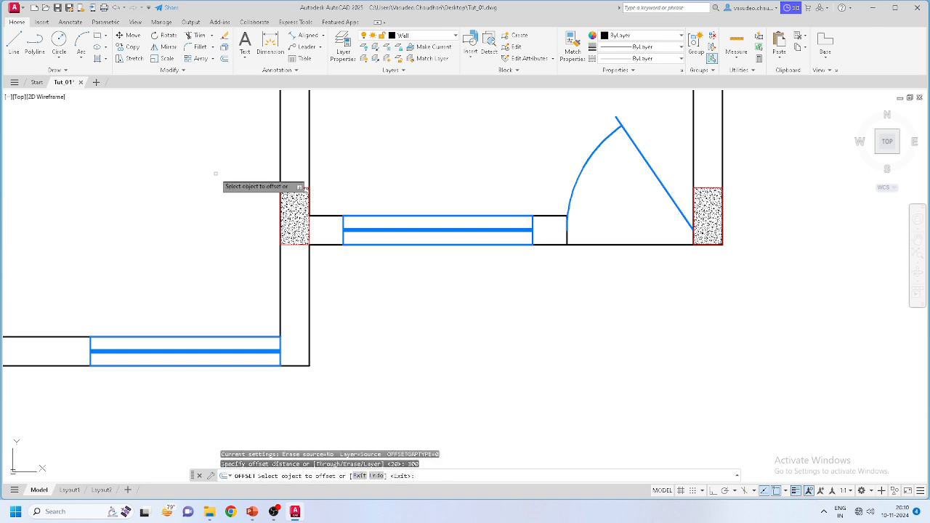
{"action": "left_click", "coordinate": [618, 245]}
{"action": "left_click", "coordinate": [619, 270]}
{"action": "left_click", "coordinate": [621, 282]}
{"action": "left_click", "coordinate": [621, 298]}
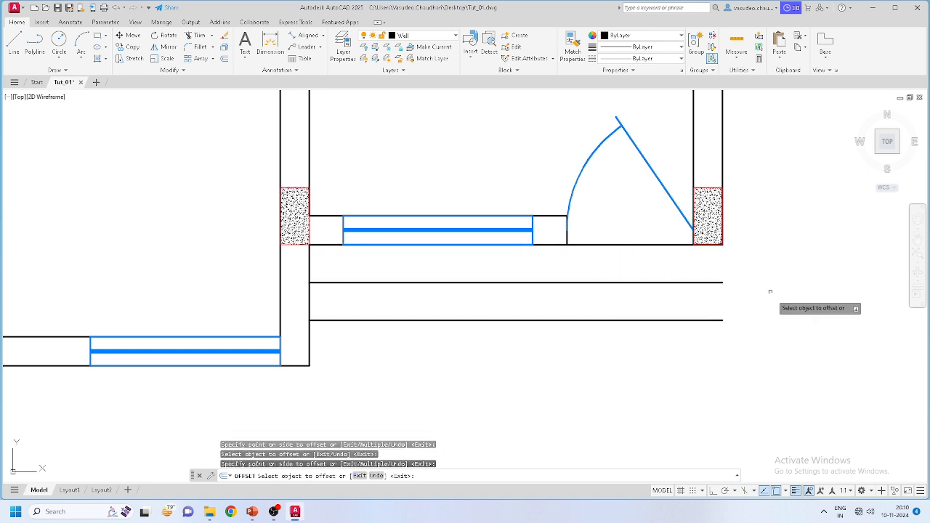
{"action": "key", "text": "Escape"}
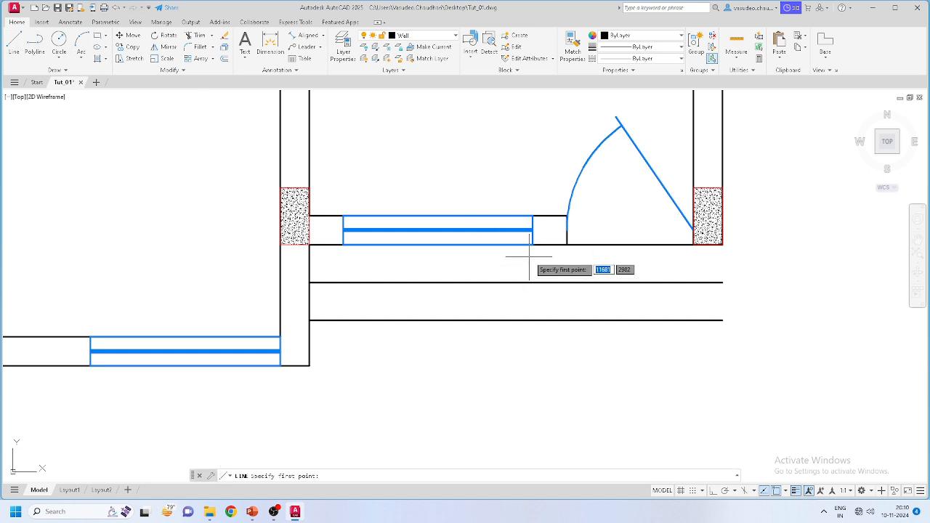
Step: Draw a line down from the door jamb and trim the step lines left of it
{"action": "left_click", "coordinate": [567, 244]}
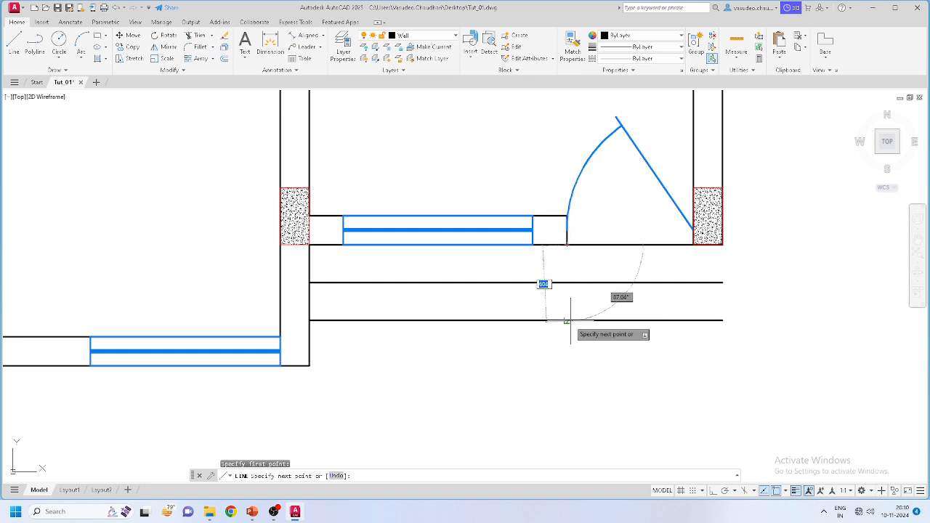
{"action": "left_click", "coordinate": [566, 319]}
{"action": "key", "text": "Escape"}
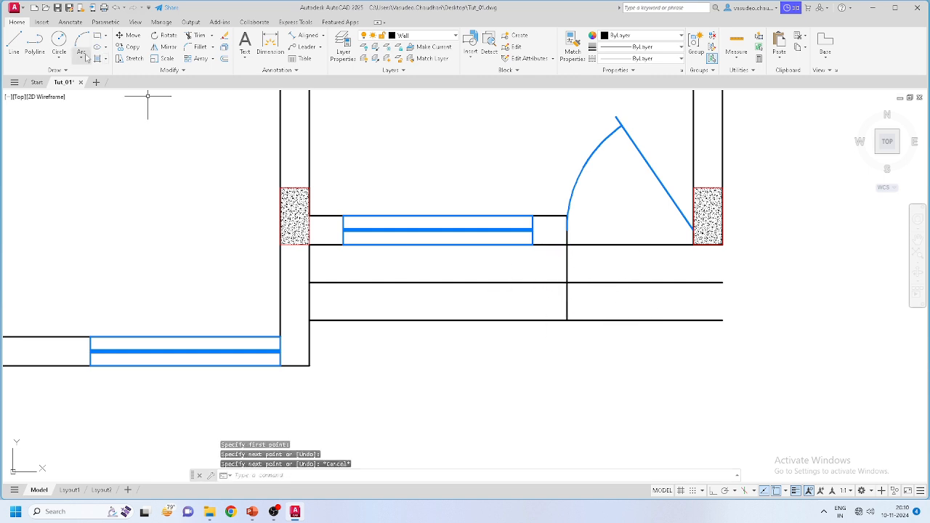
{"action": "left_click", "coordinate": [197, 35]}
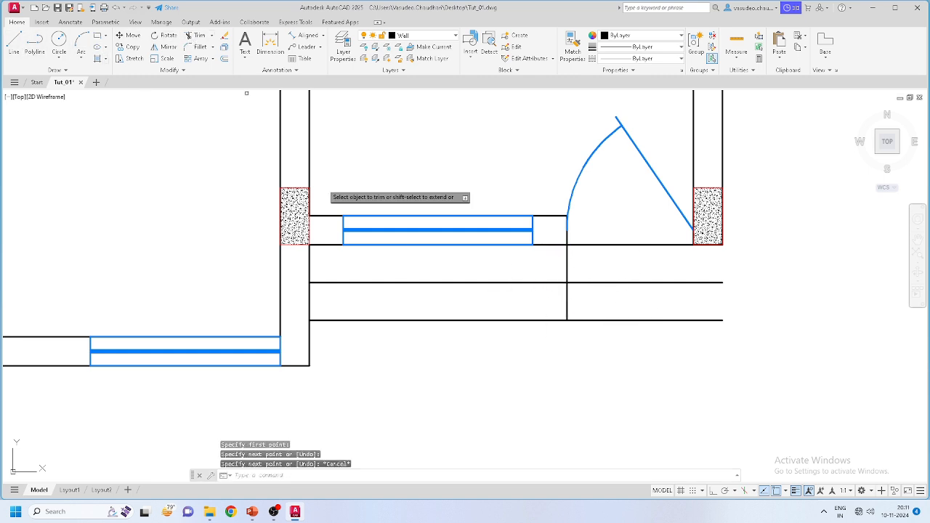
{"action": "left_click", "coordinate": [459, 339]}
{"action": "left_click", "coordinate": [440, 264]}
{"action": "key", "text": "Escape"}
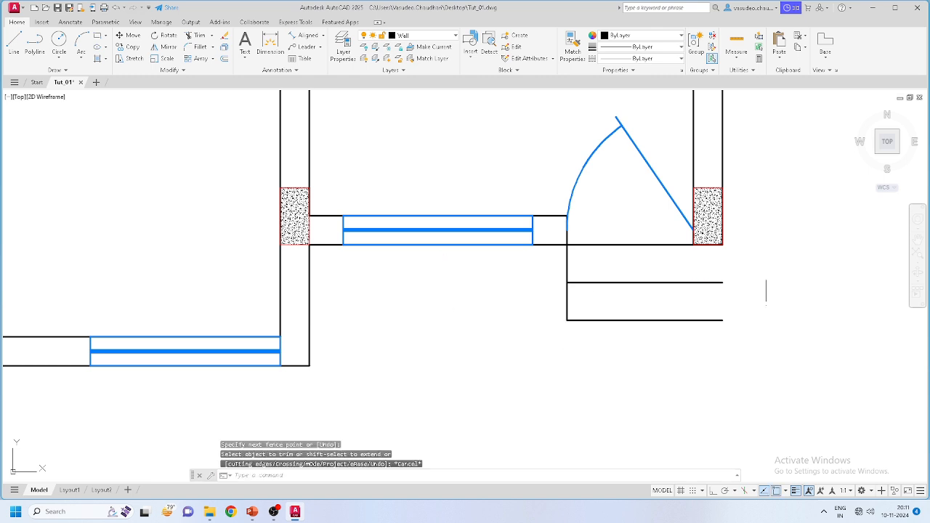
Step: Begin a line at the step's lower-right end, cancel it, and shift the plan left
{"action": "left_click", "coordinate": [13, 42]}
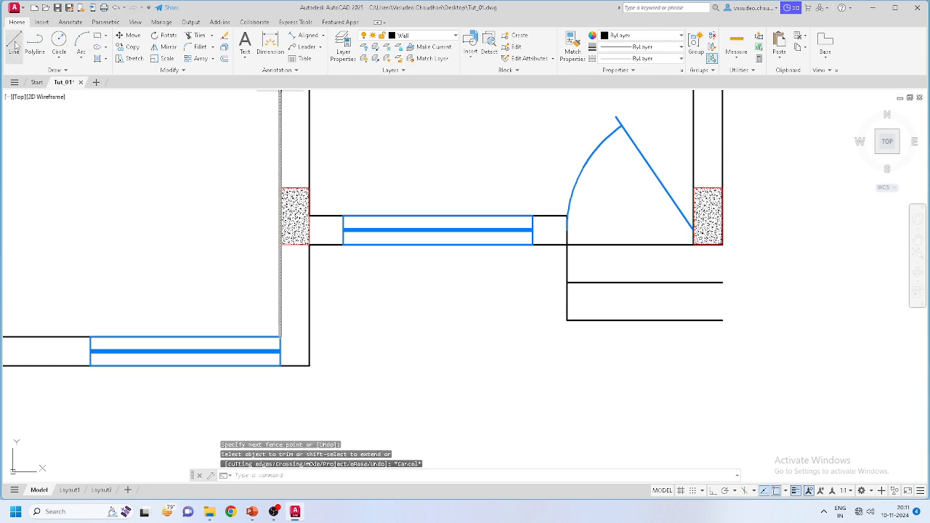
{"action": "left_click", "coordinate": [722, 320]}
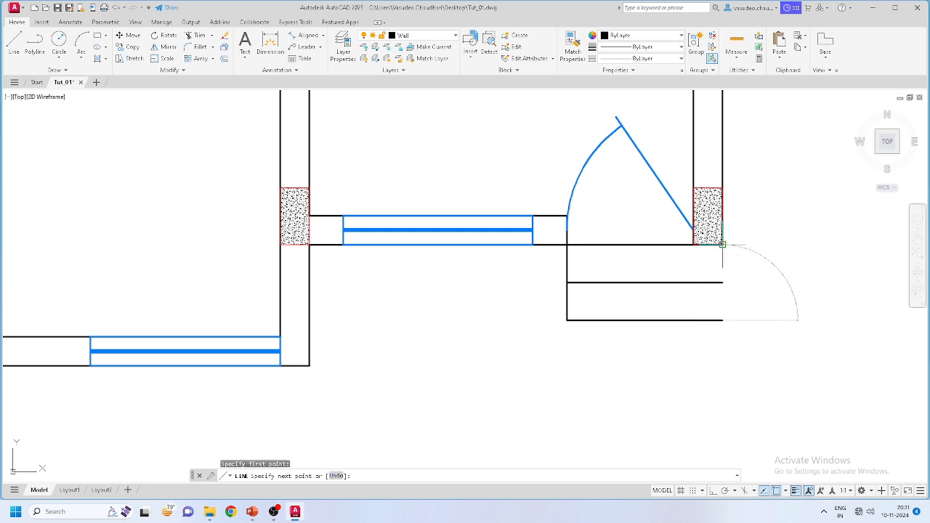
{"action": "key", "text": "Escape"}
{"action": "scroll", "coordinate": [737, 291], "scroll_direction": "down", "scroll_amount": 6}
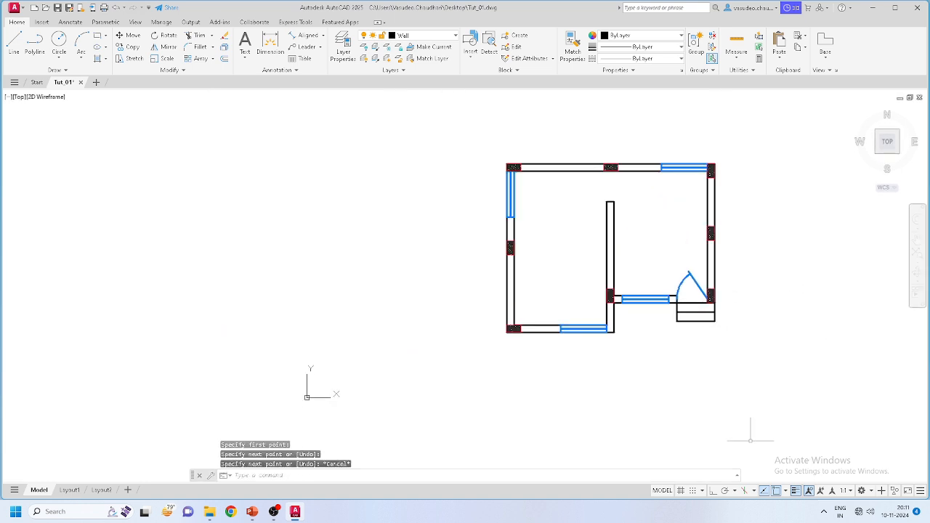
{"action": "scroll", "coordinate": [681, 353], "scroll_direction": "up", "scroll_amount": 2}
{"action": "scroll", "coordinate": [641, 371], "scroll_direction": "down", "scroll_amount": 4}
{"action": "scroll", "coordinate": [652, 267], "scroll_direction": "up", "scroll_amount": 2}
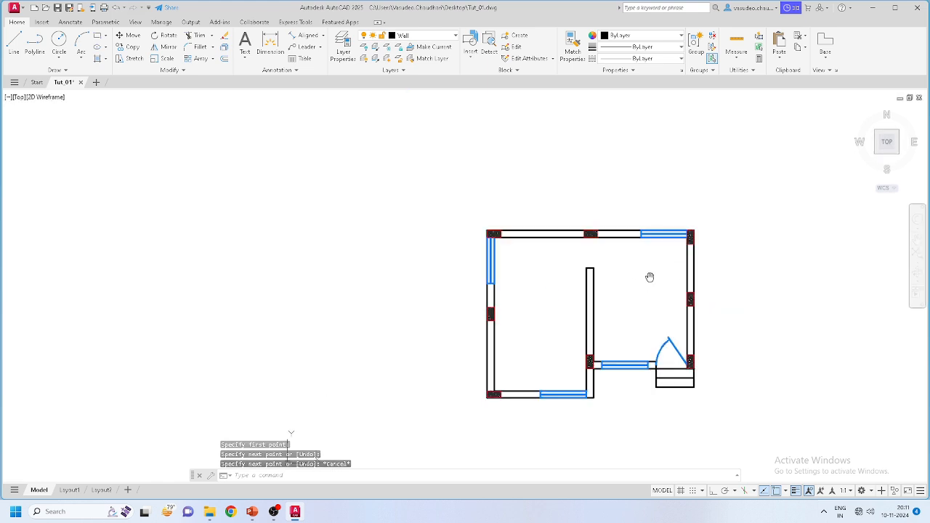
{"action": "middle_click_drag", "start_coordinate": [651, 276], "coordinate": [520, 240]}
{"action": "scroll", "coordinate": [404, 261], "scroll_direction": "up", "scroll_amount": 4}
{"action": "scroll", "coordinate": [391, 255], "scroll_direction": "down", "scroll_amount": 2}
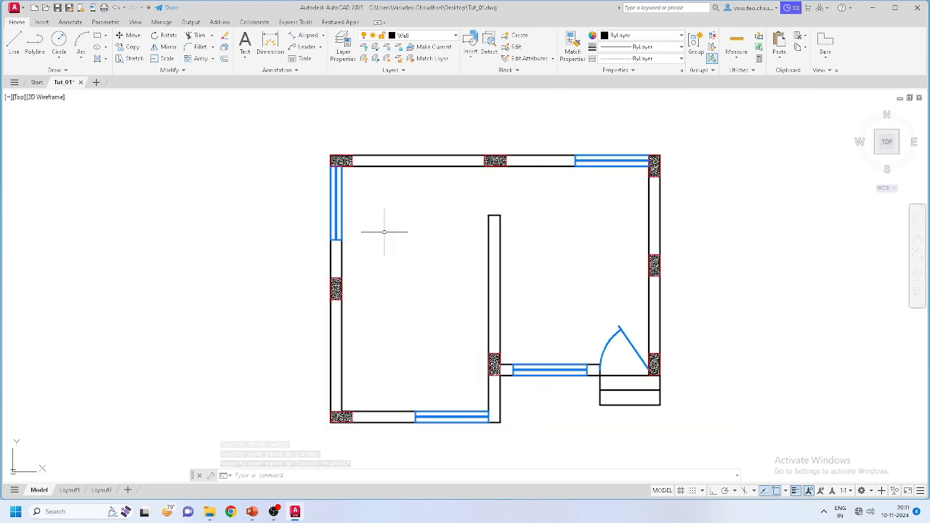
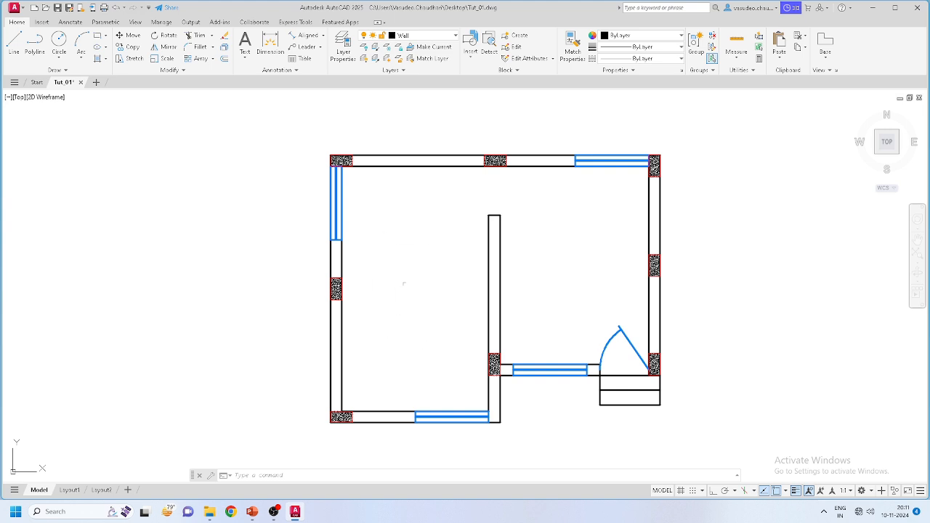
Step: Add a 5000 aligned dimension along the left room's west wall
{"action": "left_click", "coordinate": [298, 38]}
{"action": "scroll", "coordinate": [346, 160], "scroll_direction": "up", "scroll_amount": 8}
{"action": "left_click", "coordinate": [327, 210]}
{"action": "scroll", "coordinate": [363, 312], "scroll_direction": "down", "scroll_amount": 6}
{"action": "scroll", "coordinate": [360, 395], "scroll_direction": "up", "scroll_amount": 4}
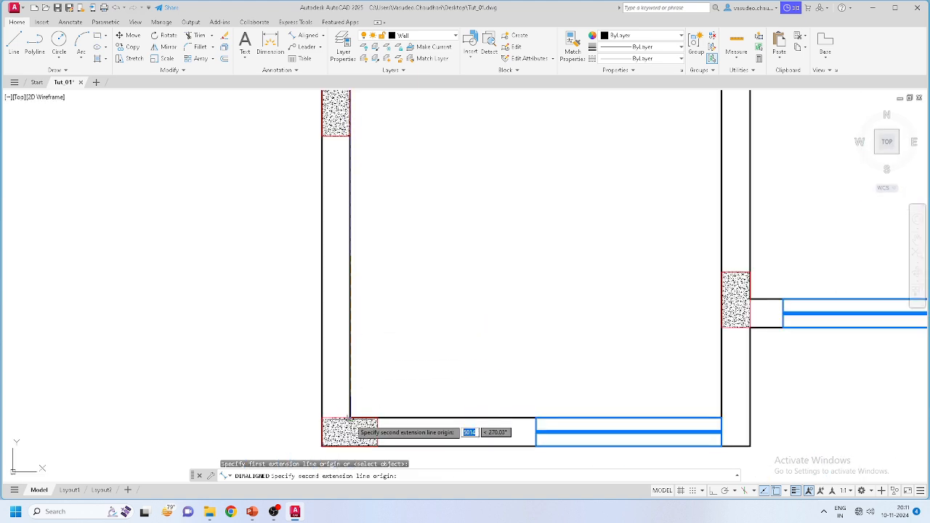
{"action": "left_click", "coordinate": [350, 419]}
{"action": "scroll", "coordinate": [272, 260], "scroll_direction": "down", "scroll_amount": 5}
{"action": "scroll", "coordinate": [272, 259], "scroll_direction": "up", "scroll_amount": 4}
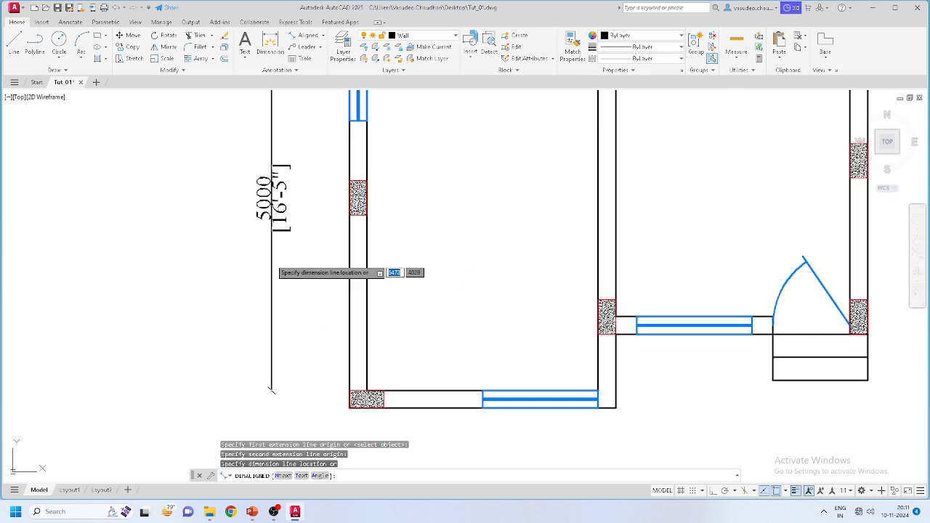
{"action": "left_click", "coordinate": [317, 269]}
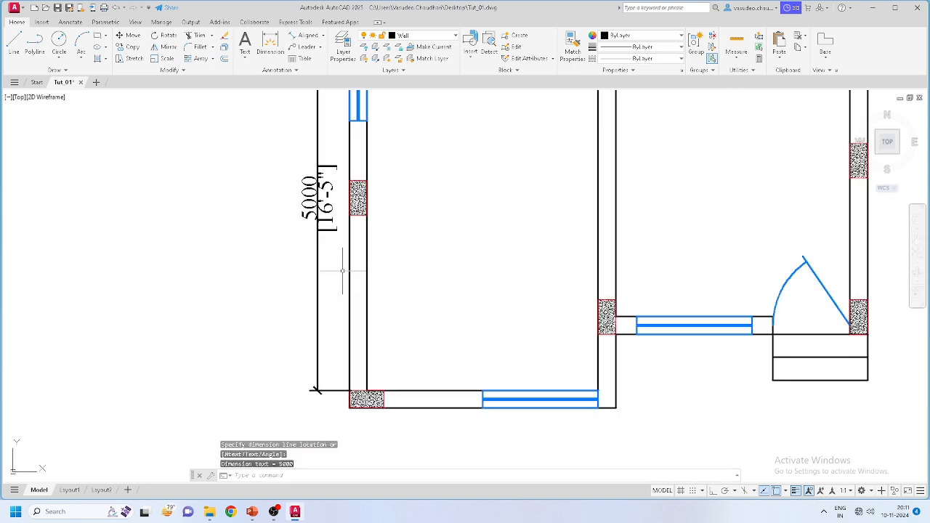
Step: Add a 3000 aligned dimension along the left room's bottom wall to the partition
{"action": "key", "text": "Return"}
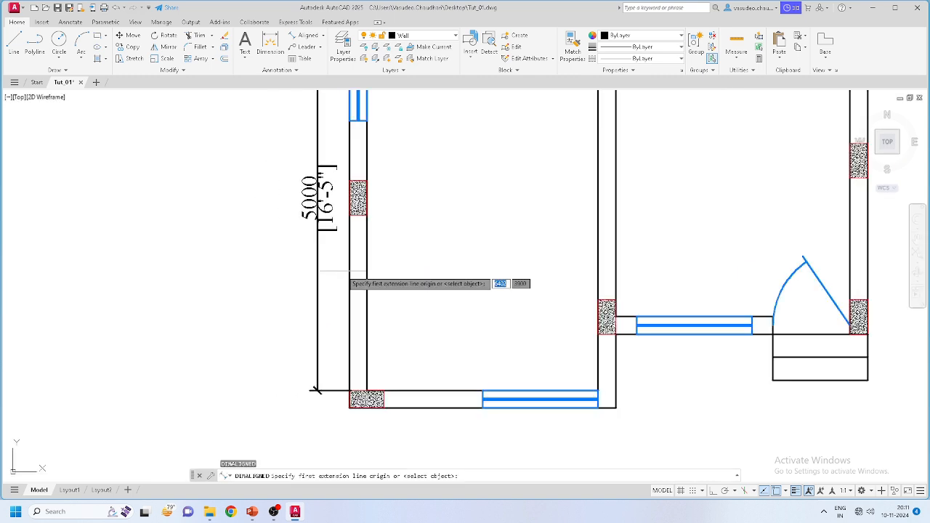
{"action": "left_click", "coordinate": [366, 390]}
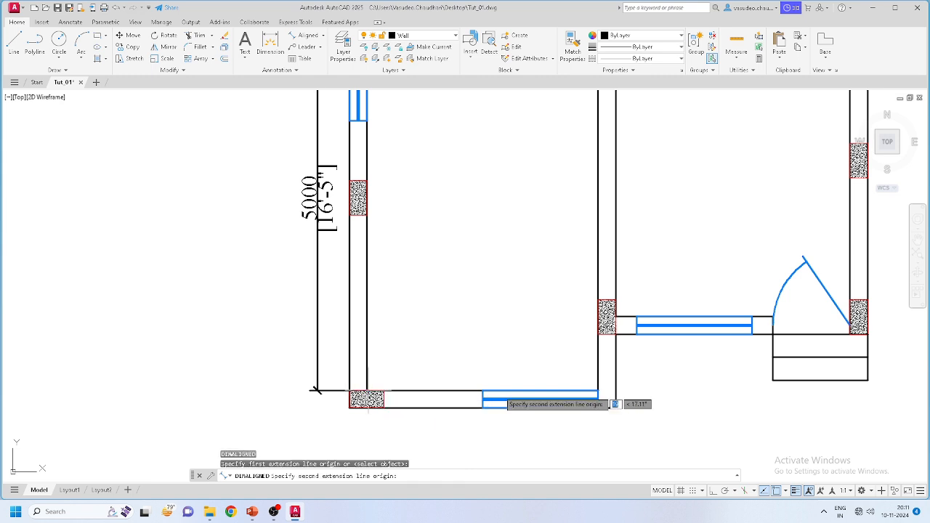
{"action": "left_click", "coordinate": [597, 389]}
{"action": "left_click", "coordinate": [561, 369]}
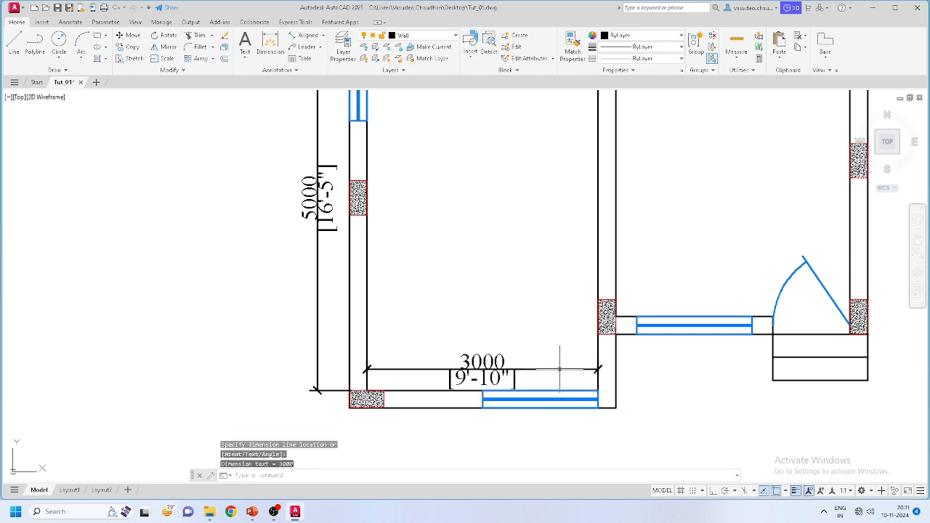
{"action": "scroll", "coordinate": [502, 381], "scroll_direction": "down", "scroll_amount": 4}
{"action": "scroll", "coordinate": [529, 264], "scroll_direction": "up", "scroll_amount": 3}
{"action": "middle_click_drag", "start_coordinate": [509, 370], "coordinate": [498, 217]}
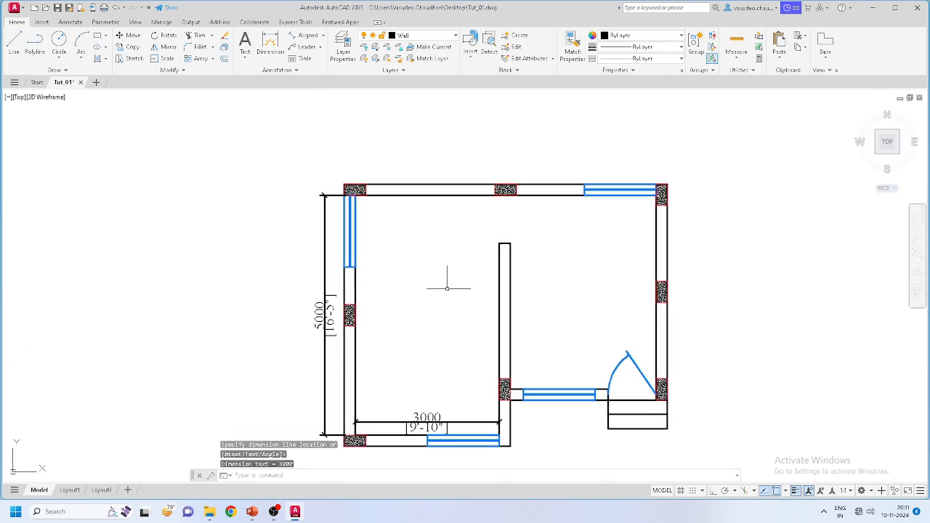
{"action": "scroll", "coordinate": [386, 286], "scroll_direction": "up", "scroll_amount": 2}
{"action": "middle_click_drag", "start_coordinate": [417, 286], "coordinate": [434, 217]}
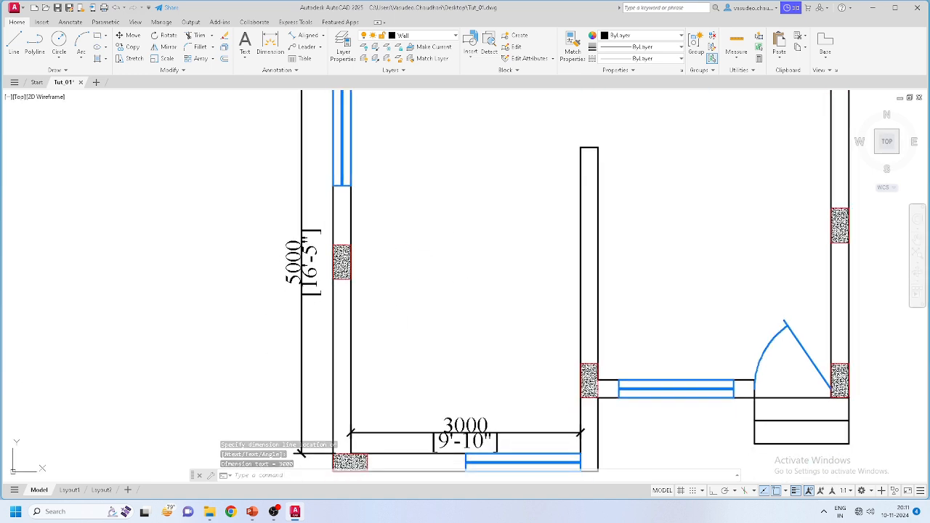
Step: Discard an empty text box and make Door & Window the current layer
{"action": "left_click", "coordinate": [245, 43]}
{"action": "left_click", "coordinate": [405, 203]}
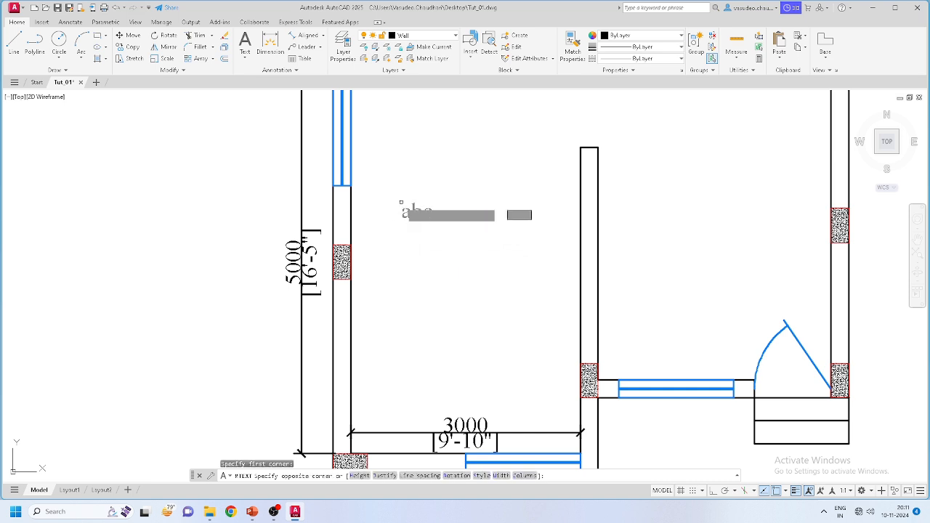
{"action": "left_click", "coordinate": [498, 264]}
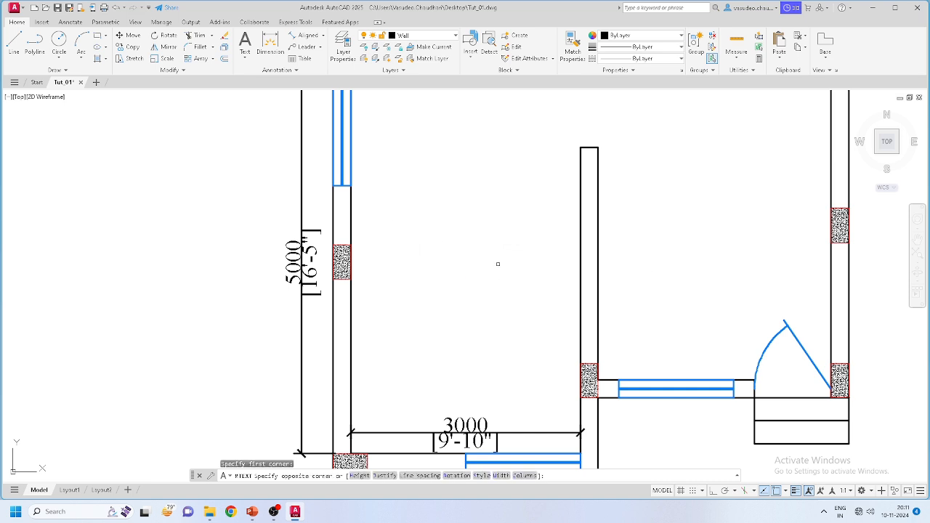
{"action": "left_click", "coordinate": [399, 254]}
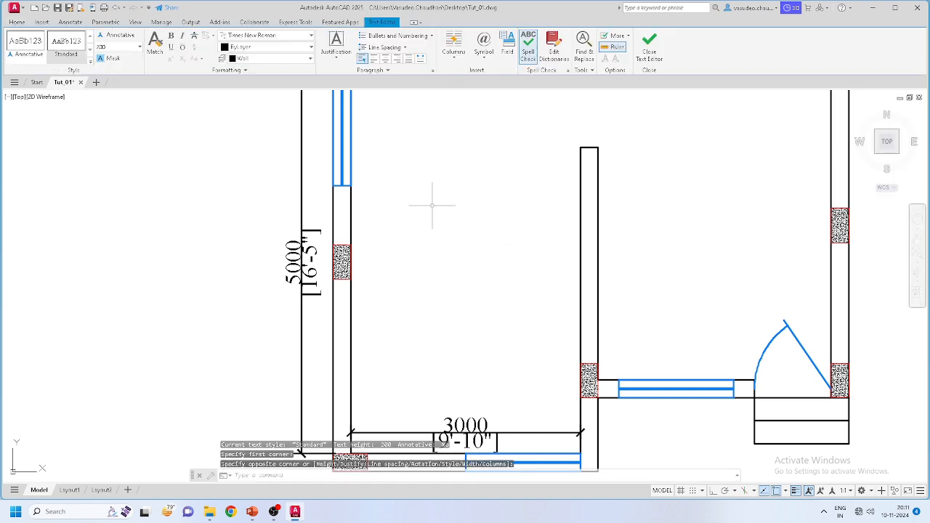
{"action": "left_click", "coordinate": [421, 35]}
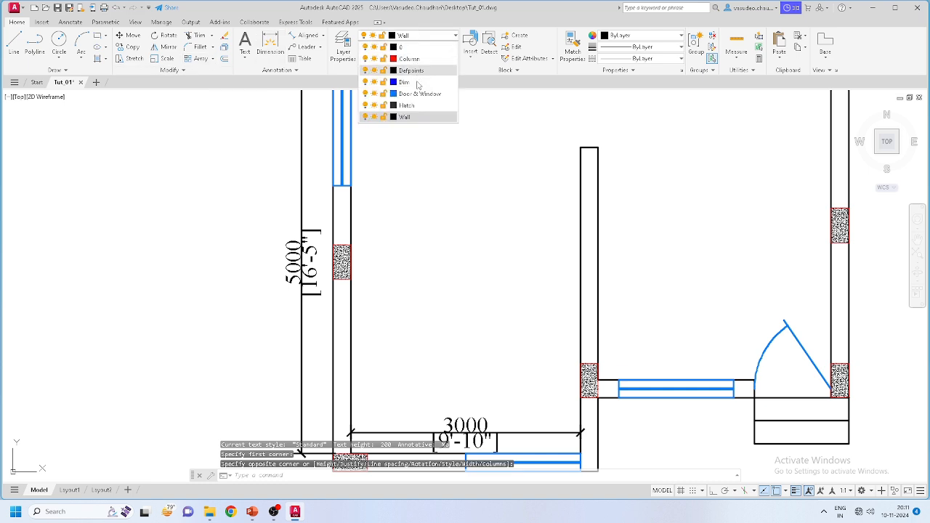
{"action": "left_click", "coordinate": [418, 95]}
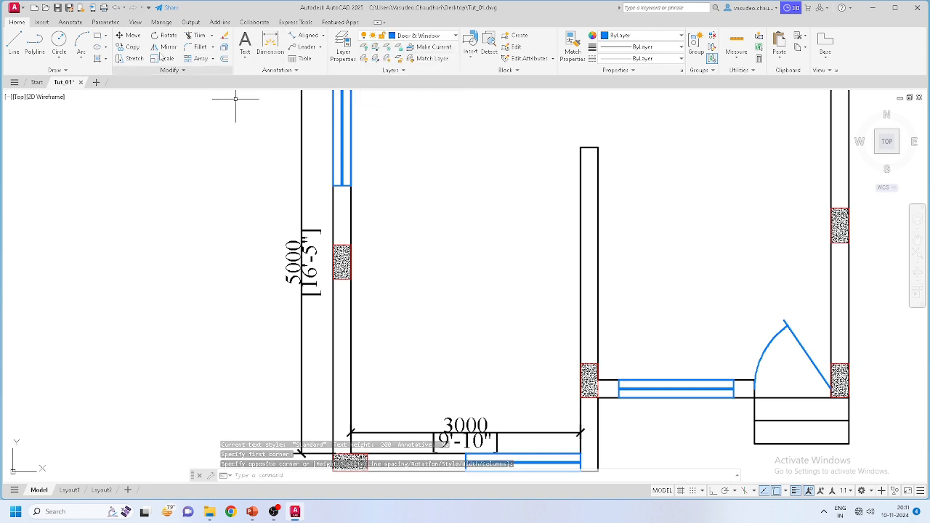
Step: Write a two-line multiline label 'Room-1' and '3000 x 5000' inside the left room
{"action": "left_click", "coordinate": [245, 42]}
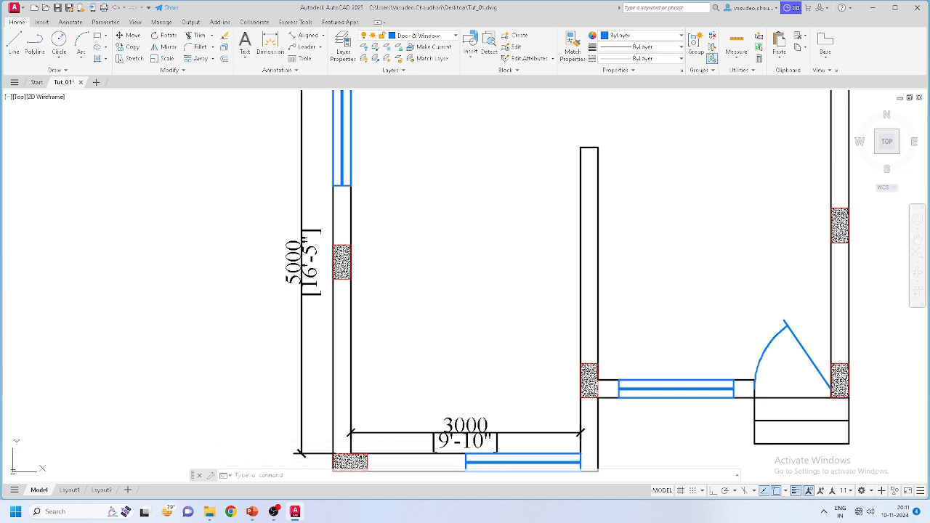
{"action": "left_click", "coordinate": [403, 188]}
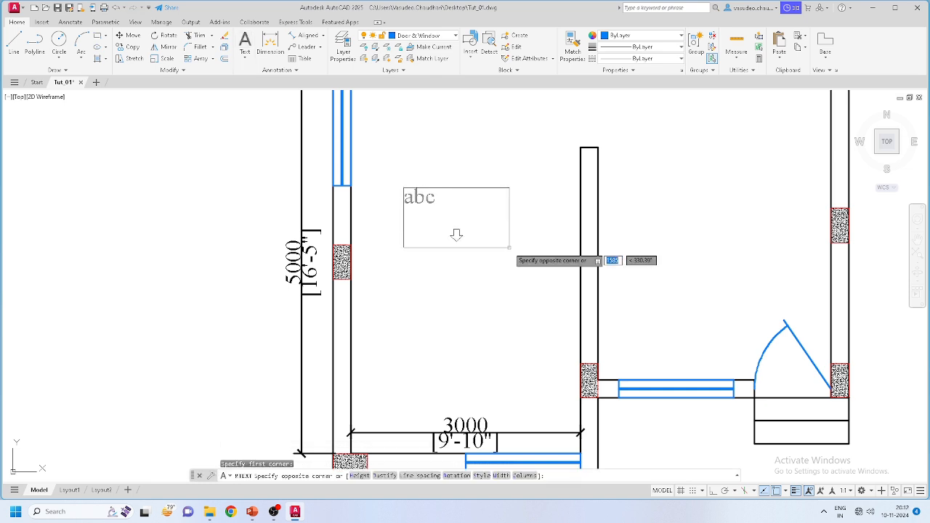
{"action": "left_click", "coordinate": [509, 248]}
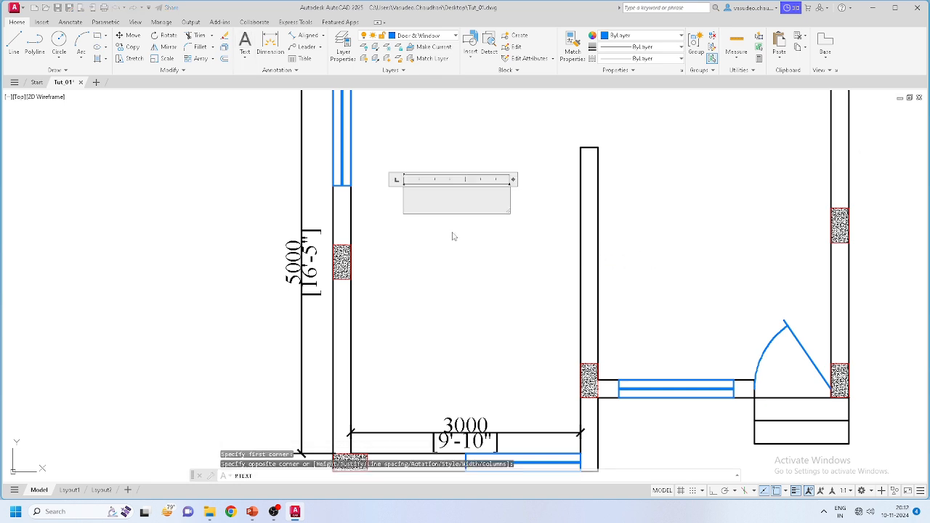
{"action": "type", "text": "Room No"}
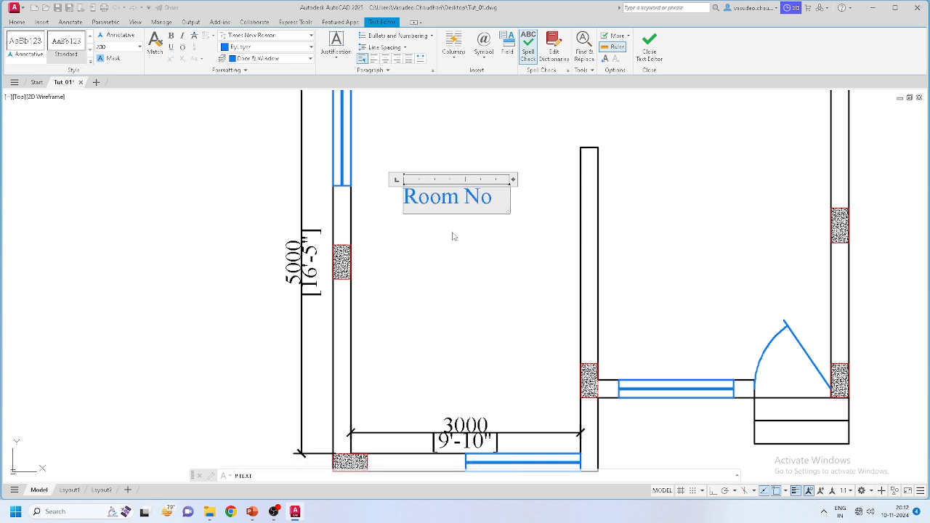
{"action": "type", "text": " -1"}
{"action": "key", "text": "BackSpace"}
{"action": "key", "text": "Return"}
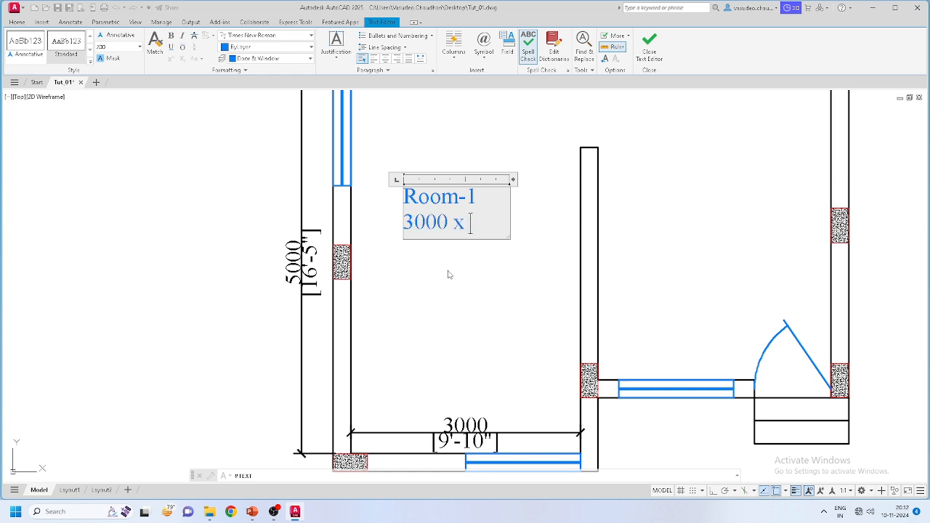
{"action": "type", "text": "3000 x 5000"}
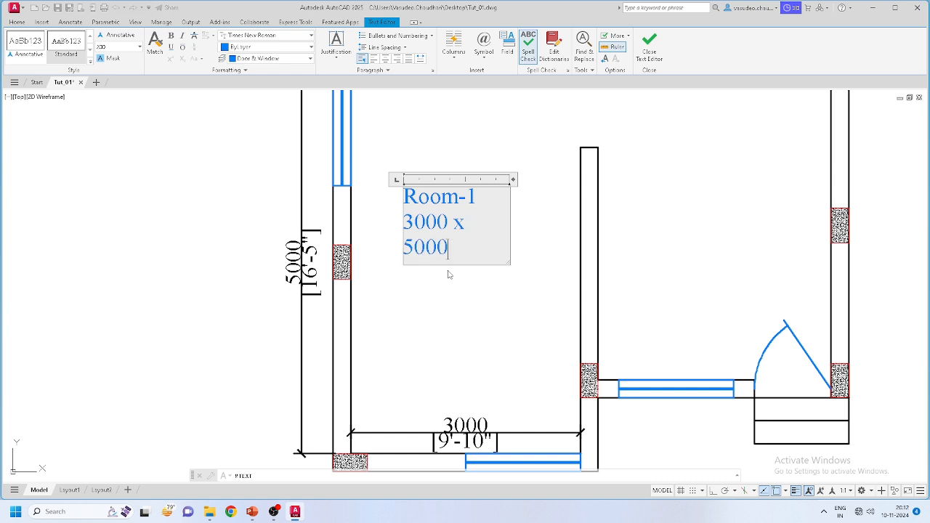
Step: Widen the label box and centre-align both lines of text
{"action": "left_click_drag", "start_coordinate": [514, 179], "coordinate": [530, 179]}
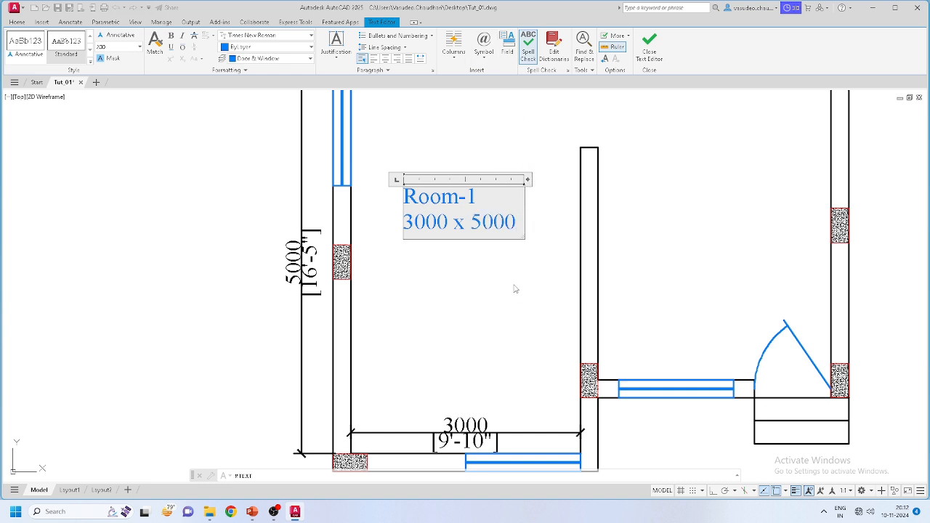
{"action": "left_click_drag", "start_coordinate": [404, 194], "coordinate": [538, 227]}
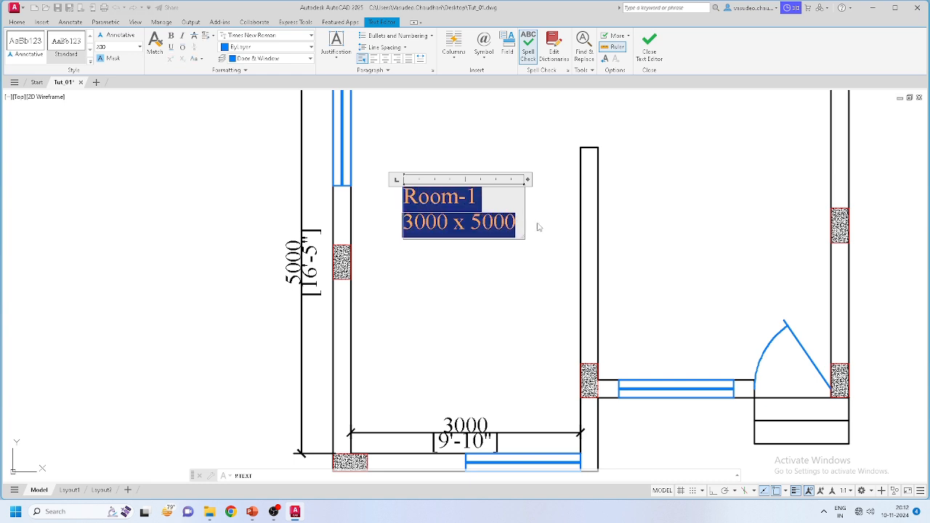
{"action": "left_click", "coordinate": [385, 59]}
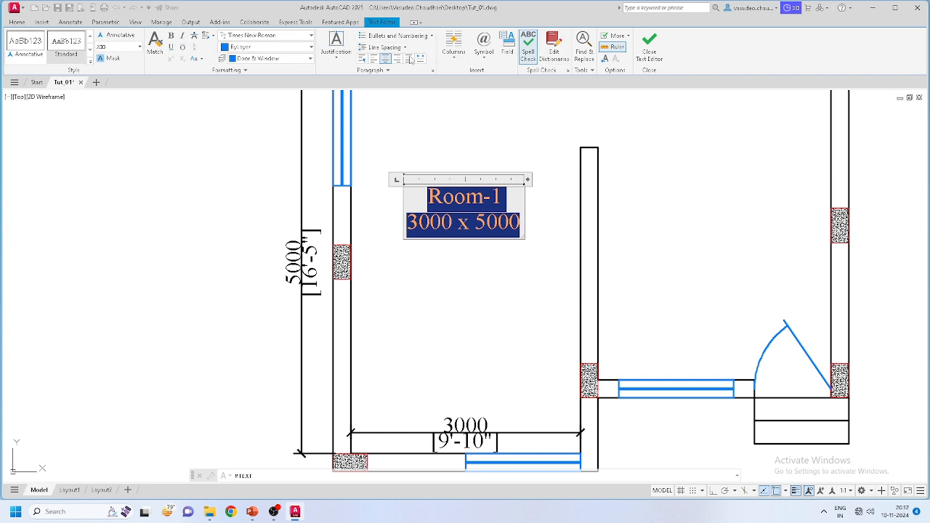
{"action": "left_click", "coordinate": [479, 305]}
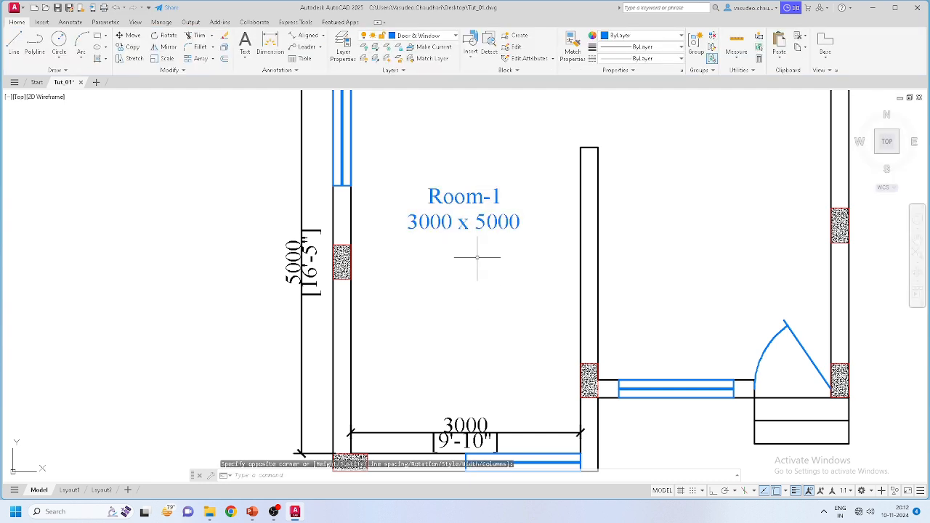
{"action": "scroll", "coordinate": [473, 271], "scroll_direction": "down", "scroll_amount": 4}
Step: Delete the 5000 and 3000 measuring dimensions
{"action": "scroll", "coordinate": [448, 285], "scroll_direction": "up", "scroll_amount": 2}
{"action": "left_click", "coordinate": [383, 263]}
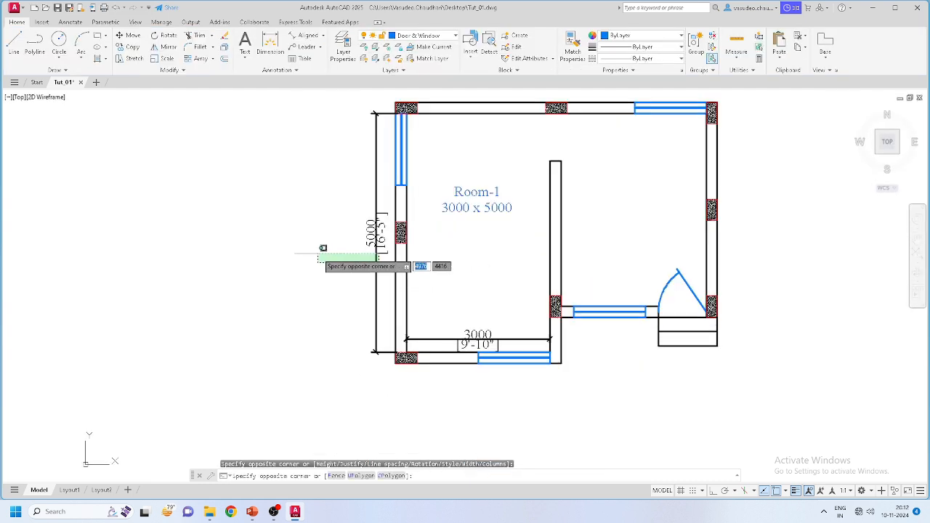
{"action": "left_click", "coordinate": [318, 253]}
{"action": "key", "text": "Delete"}
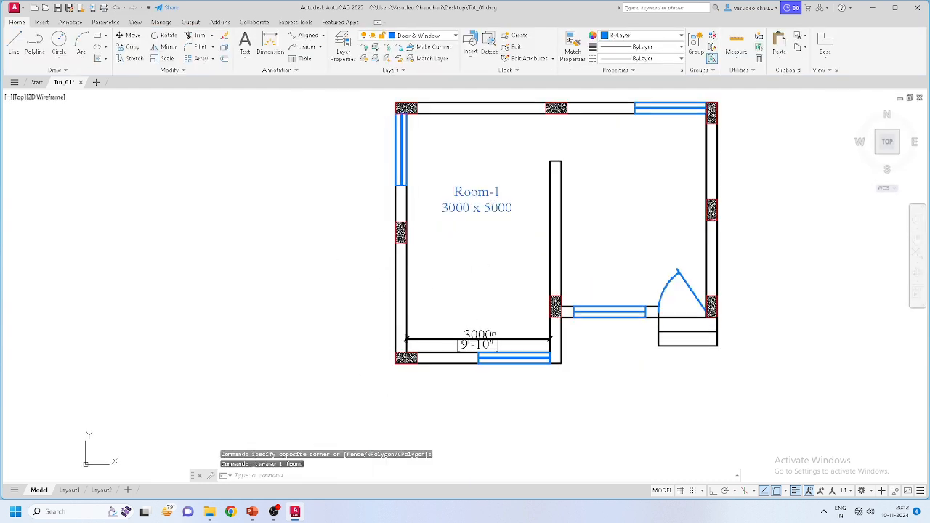
{"action": "left_click", "coordinate": [507, 341]}
{"action": "key", "text": "Delete"}
{"action": "middle_click_drag", "start_coordinate": [482, 232], "coordinate": [477, 260]}
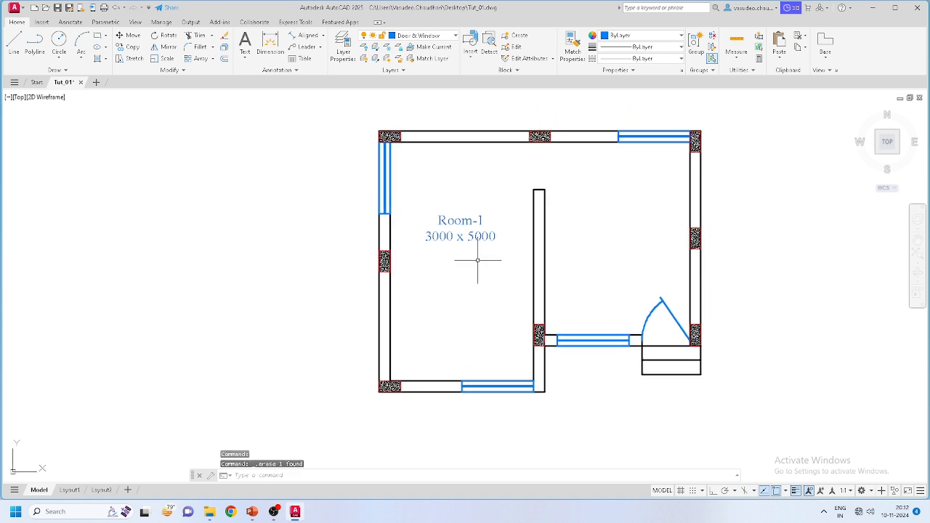
Step: Start moving the Room-1 label, then cancel and clear the selection
{"action": "left_click", "coordinate": [441, 215]}
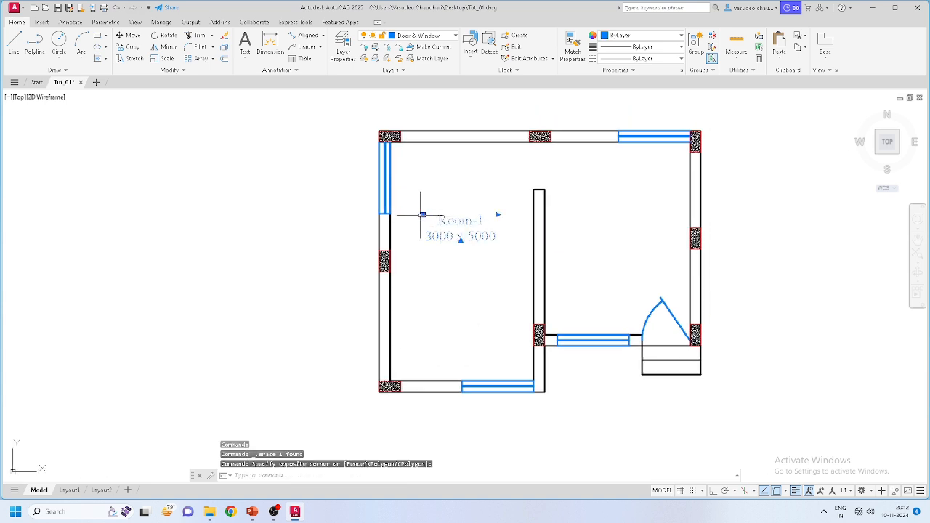
{"action": "left_click", "coordinate": [423, 215]}
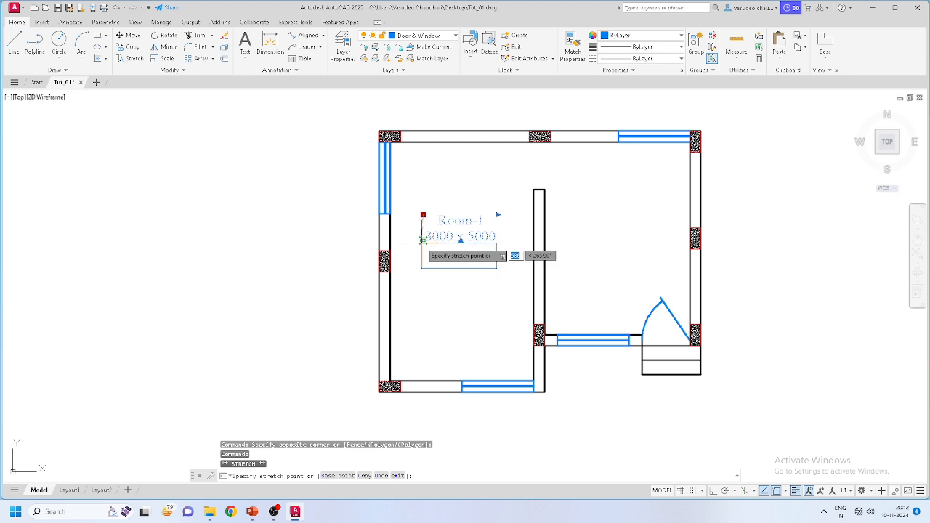
{"action": "scroll", "coordinate": [424, 243], "scroll_direction": "up", "scroll_amount": 5}
{"action": "scroll", "coordinate": [424, 244], "scroll_direction": "down", "scroll_amount": 2}
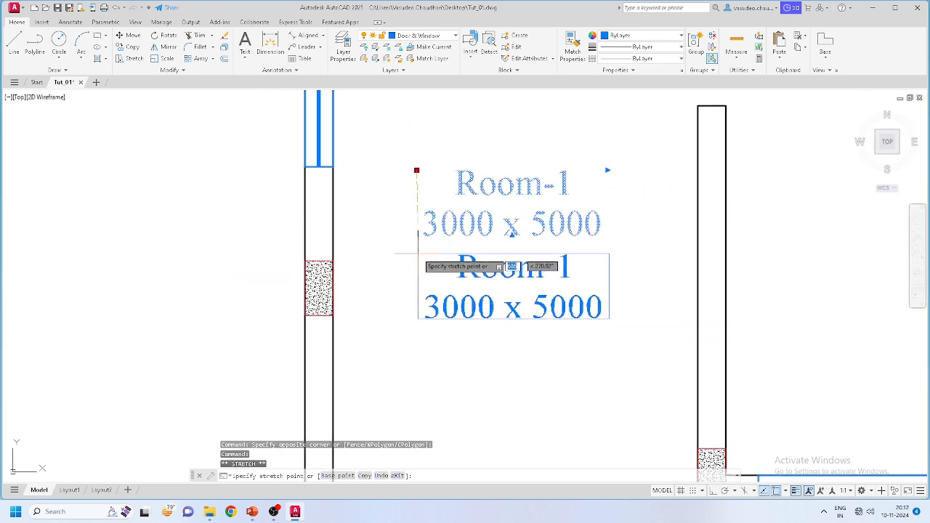
{"action": "key", "text": "Escape"}
{"action": "scroll", "coordinate": [414, 256], "scroll_direction": "down", "scroll_amount": 3}
{"action": "key", "text": "Escape"}
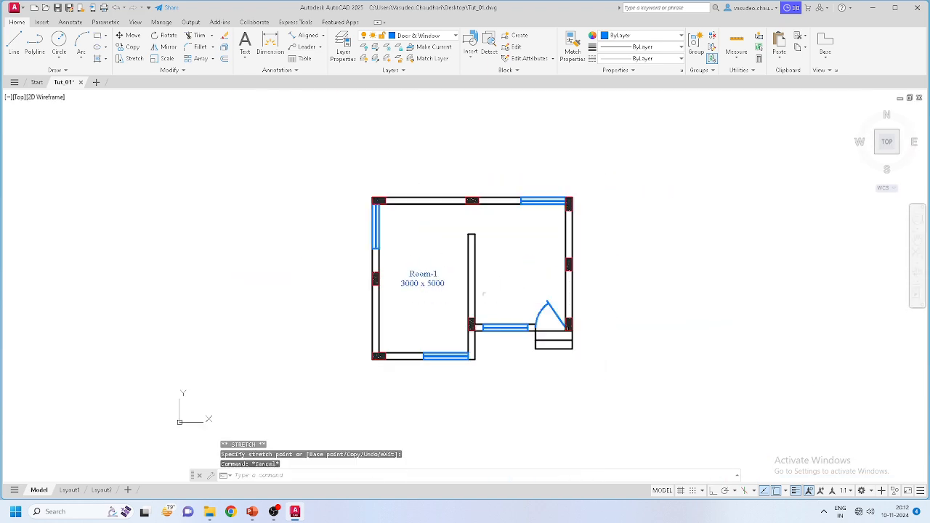
{"action": "middle_click_drag", "start_coordinate": [423, 284], "coordinate": [380, 276]}
Step: Copy the Room-1 / 3000 x 5000 label into the right-hand room
{"action": "left_click", "coordinate": [390, 297]}
{"action": "left_click", "coordinate": [351, 259]}
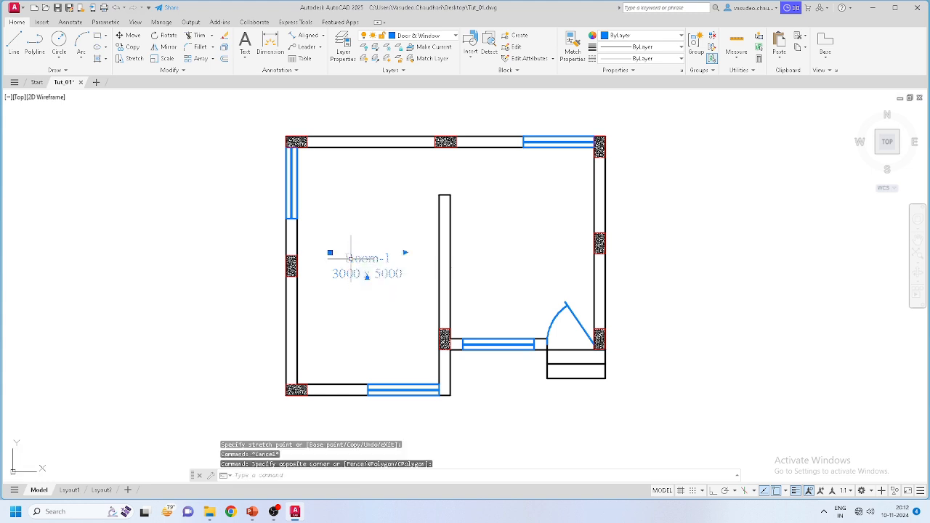
{"action": "left_click", "coordinate": [127, 47]}
{"action": "left_click", "coordinate": [330, 278]}
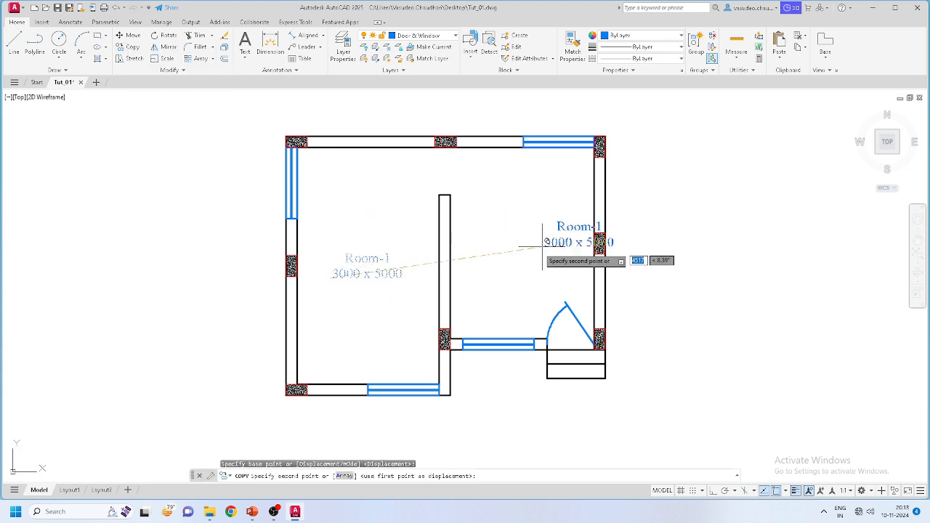
{"action": "scroll", "coordinate": [542, 247], "scroll_direction": "up", "scroll_amount": 5}
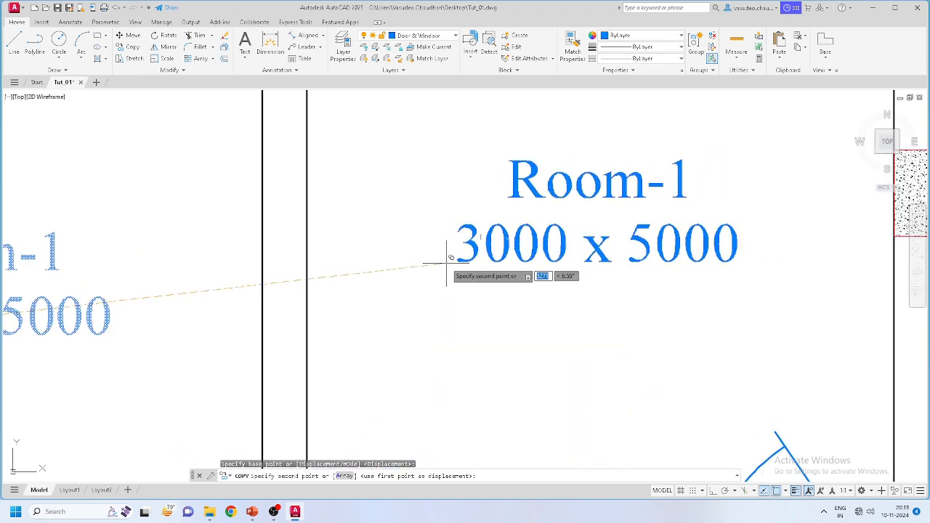
{"action": "left_click", "coordinate": [443, 259]}
{"action": "key", "text": "Escape"}
{"action": "scroll", "coordinate": [439, 258], "scroll_direction": "down", "scroll_amount": 5}
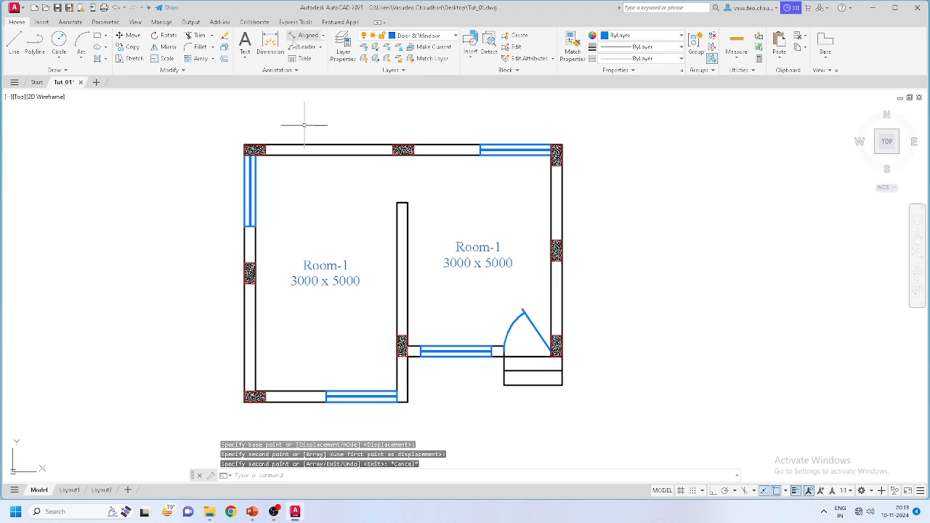
Step: Measure the right room's width with a 3040 aligned dimension
{"action": "left_click", "coordinate": [305, 36]}
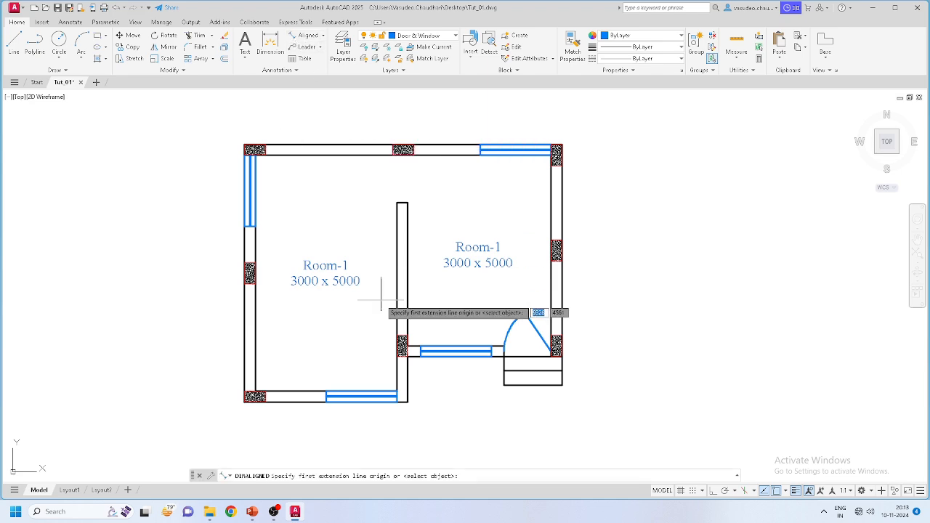
{"action": "scroll", "coordinate": [409, 349], "scroll_direction": "up", "scroll_amount": 5}
{"action": "left_click", "coordinate": [402, 350]}
{"action": "scroll", "coordinate": [426, 338], "scroll_direction": "down", "scroll_amount": 5}
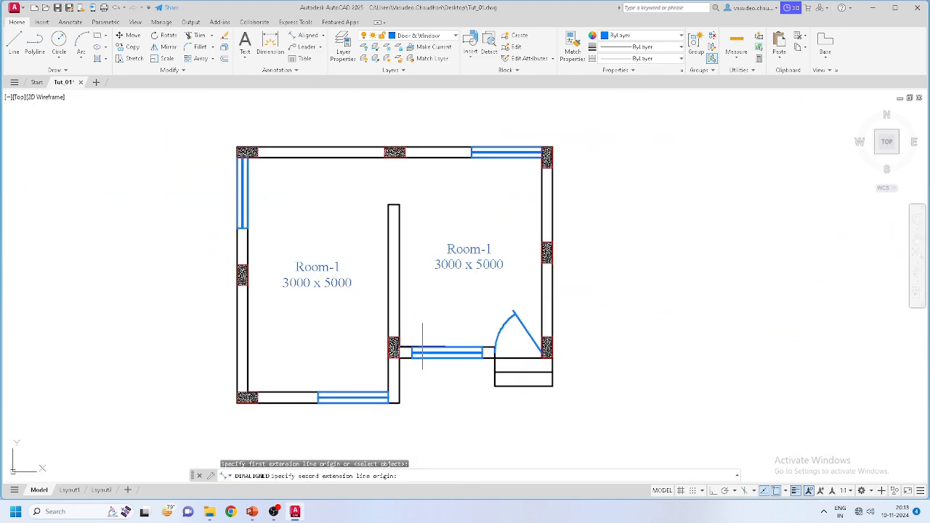
{"action": "scroll", "coordinate": [598, 363], "scroll_direction": "up", "scroll_amount": 4}
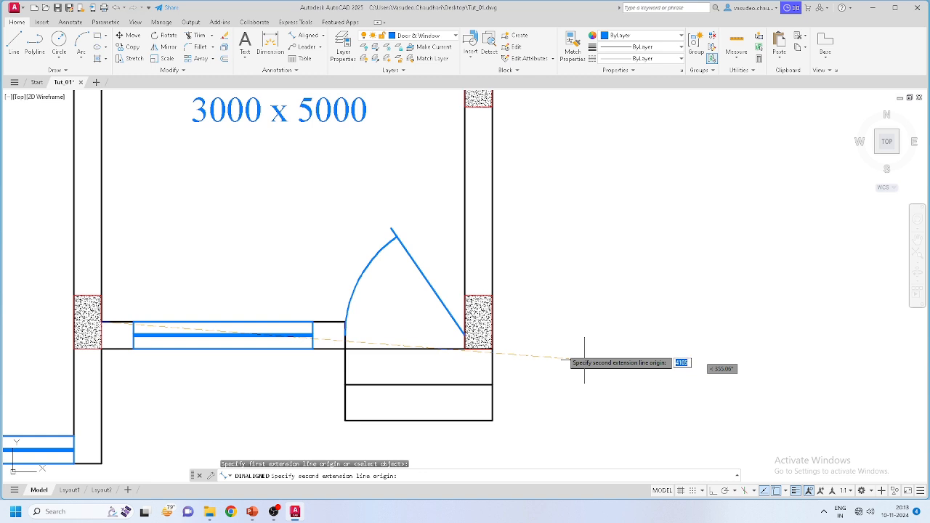
{"action": "left_click", "coordinate": [465, 332]}
{"action": "left_click", "coordinate": [376, 207]}
{"action": "scroll", "coordinate": [465, 319], "scroll_direction": "down", "scroll_amount": 5}
{"action": "scroll", "coordinate": [381, 303], "scroll_direction": "up", "scroll_amount": 4}
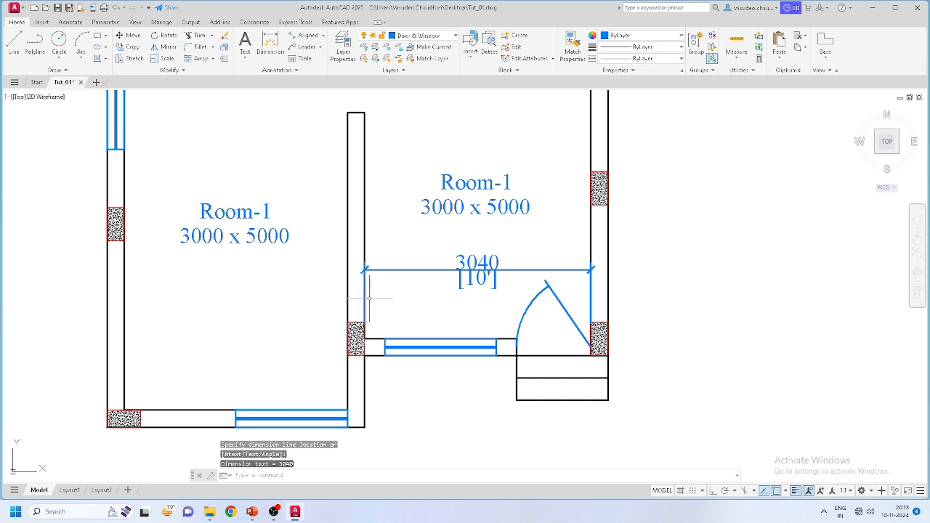
Step: Measure the right room's height with a vertical 4045 aligned dimension
{"action": "key", "text": "Return"}
{"action": "left_click", "coordinate": [363, 336]}
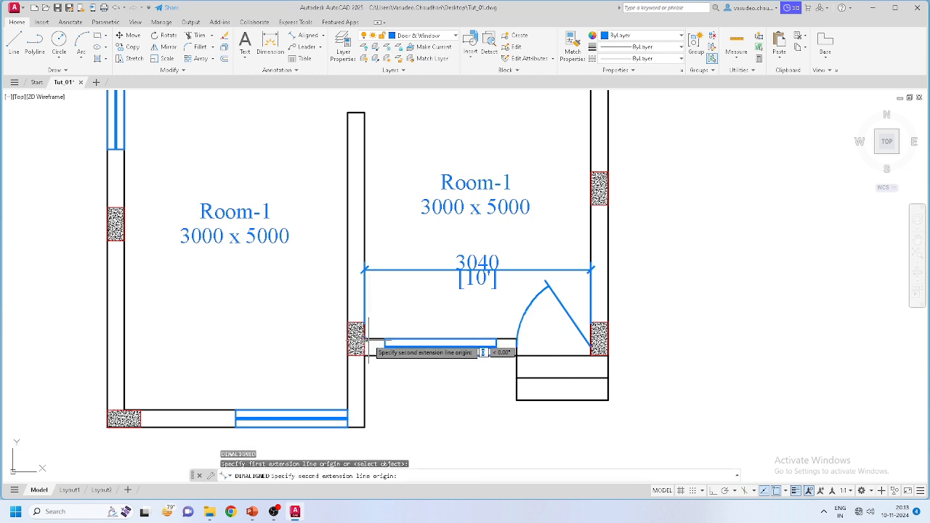
{"action": "scroll", "coordinate": [371, 247], "scroll_direction": "down", "scroll_amount": 5}
{"action": "scroll", "coordinate": [367, 281], "scroll_direction": "up", "scroll_amount": 3}
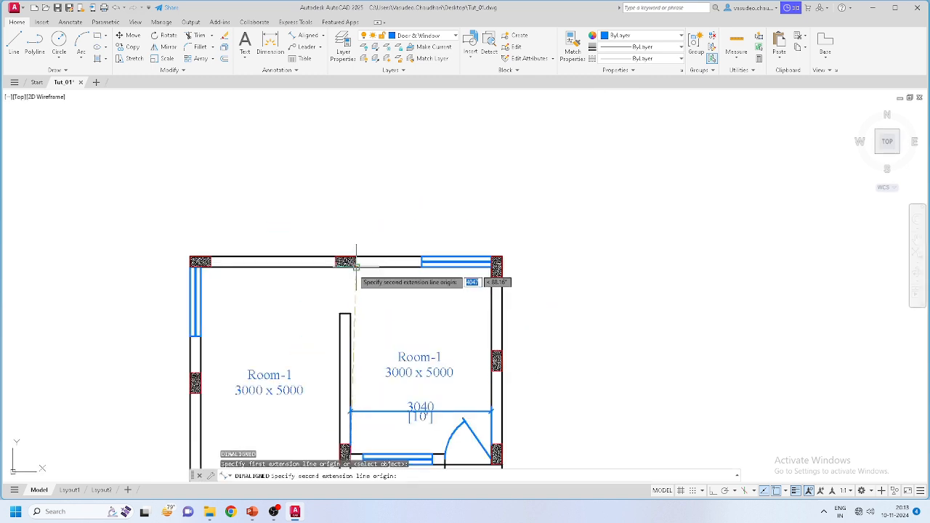
{"action": "left_click", "coordinate": [350, 265]}
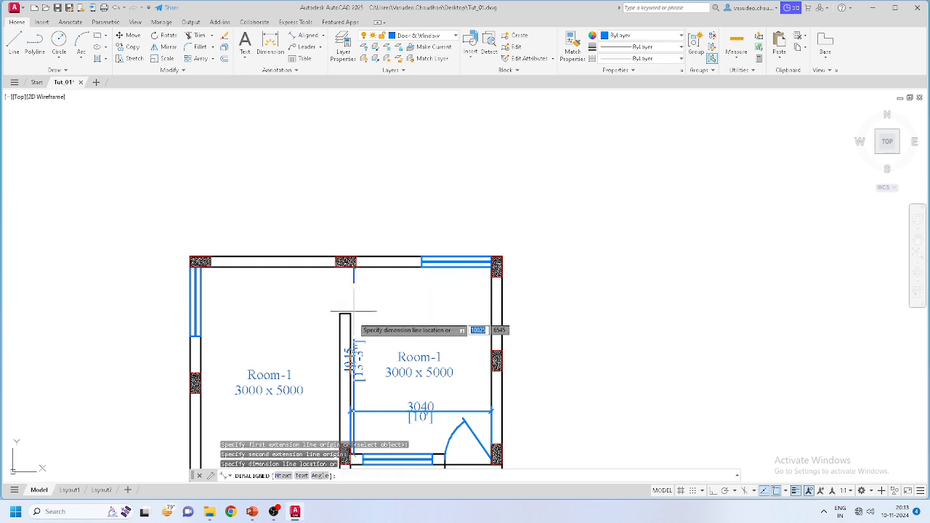
{"action": "scroll", "coordinate": [354, 320], "scroll_direction": "up", "scroll_amount": 4}
{"action": "left_click", "coordinate": [322, 333]}
{"action": "scroll", "coordinate": [436, 305], "scroll_direction": "down", "scroll_amount": 4}
{"action": "scroll", "coordinate": [451, 290], "scroll_direction": "up", "scroll_amount": 4}
{"action": "middle_click_drag", "start_coordinate": [451, 290], "coordinate": [449, 284]}
Step: Edit the right room's label size from 3000 x 5000 to 3040 x 4045
{"action": "double_click", "coordinate": [494, 252]}
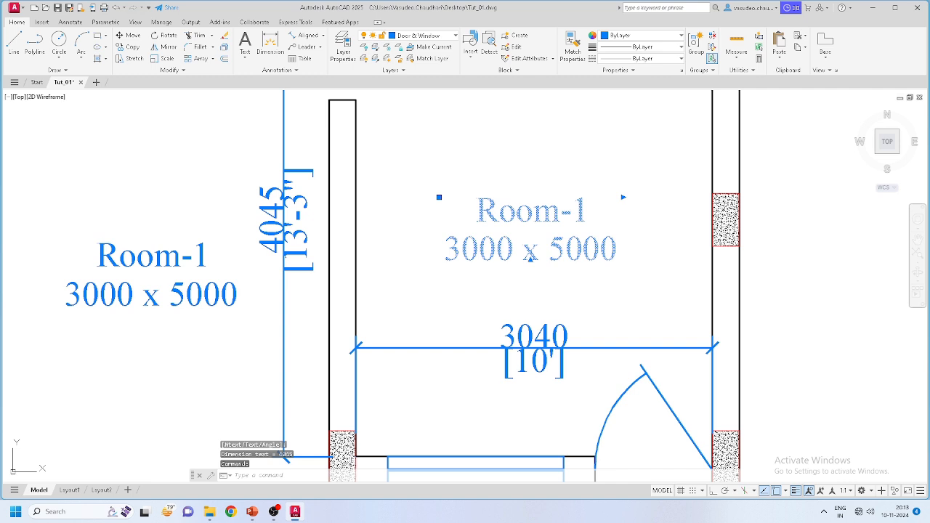
{"action": "double_click", "coordinate": [491, 252]}
{"action": "left_click_drag", "start_coordinate": [478, 251], "coordinate": [495, 252]}
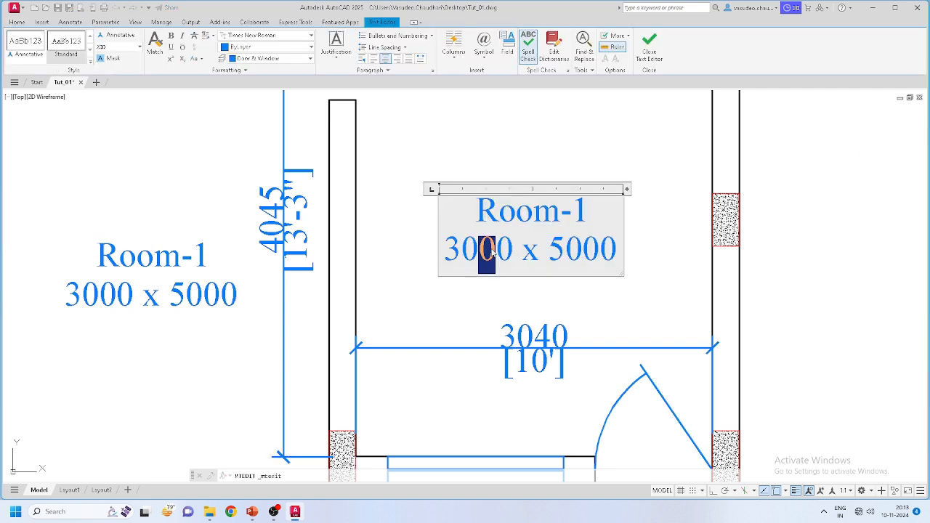
{"action": "type", "text": "4"}
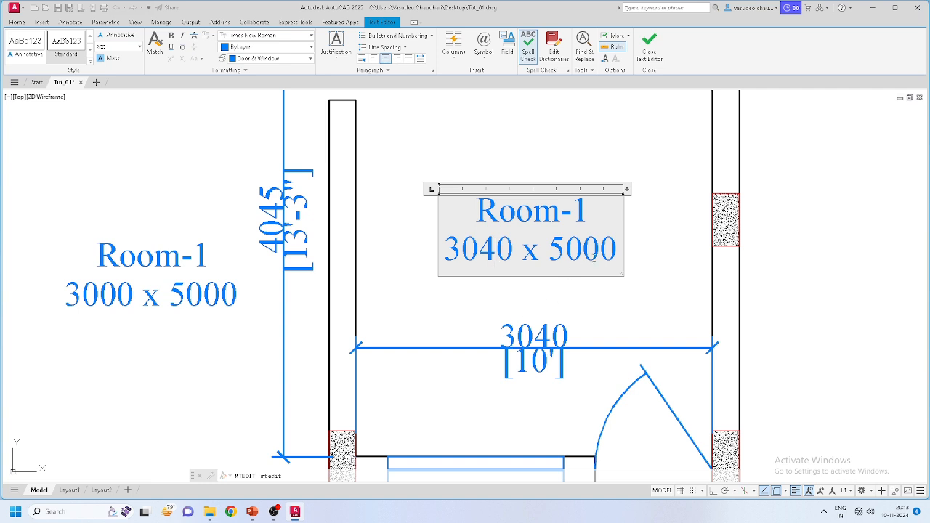
{"action": "left_click_drag", "start_coordinate": [566, 251], "coordinate": [549, 248]}
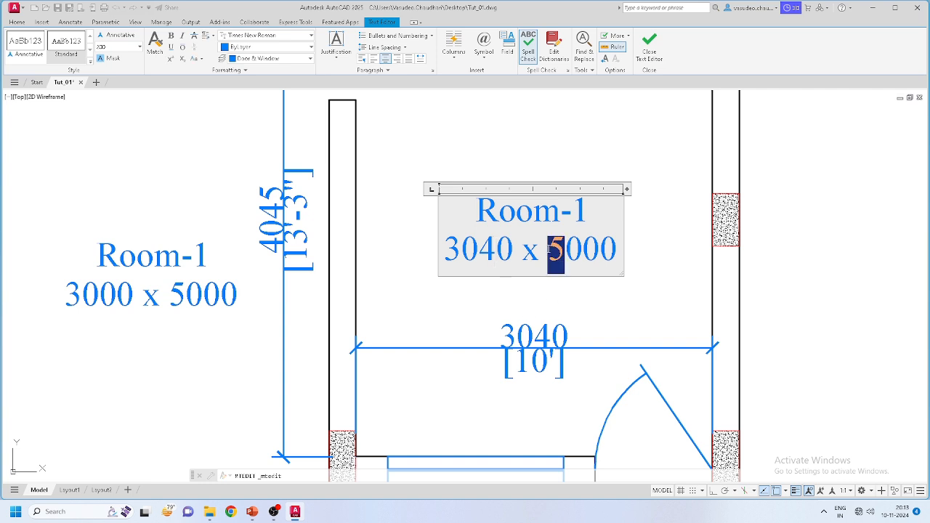
{"action": "type", "text": "4"}
{"action": "left_click_drag", "start_coordinate": [582, 251], "coordinate": [617, 251]}
{"action": "type", "text": "45"}
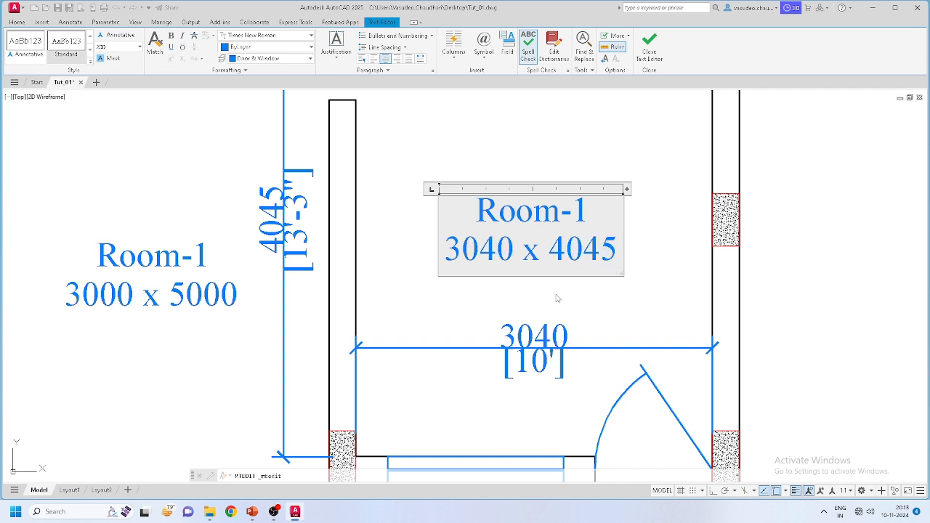
{"action": "left_click", "coordinate": [557, 298]}
Step: Remove the 3040 and 4045 measuring dimensions
{"action": "left_click", "coordinate": [529, 334]}
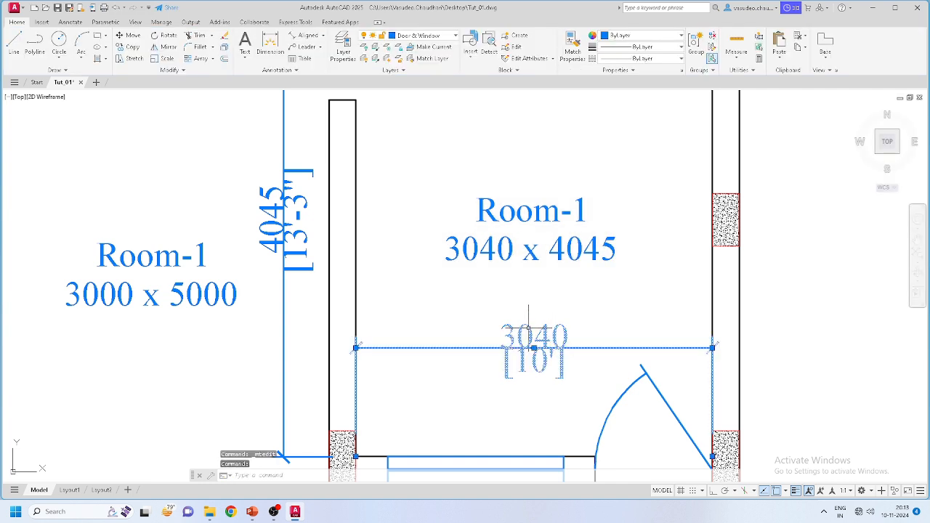
{"action": "key", "text": "Delete"}
{"action": "left_click", "coordinate": [293, 237]}
{"action": "key", "text": "Escape"}
{"action": "scroll", "coordinate": [294, 237], "scroll_direction": "down", "scroll_amount": 5}
{"action": "scroll", "coordinate": [325, 250], "scroll_direction": "up", "scroll_amount": 6}
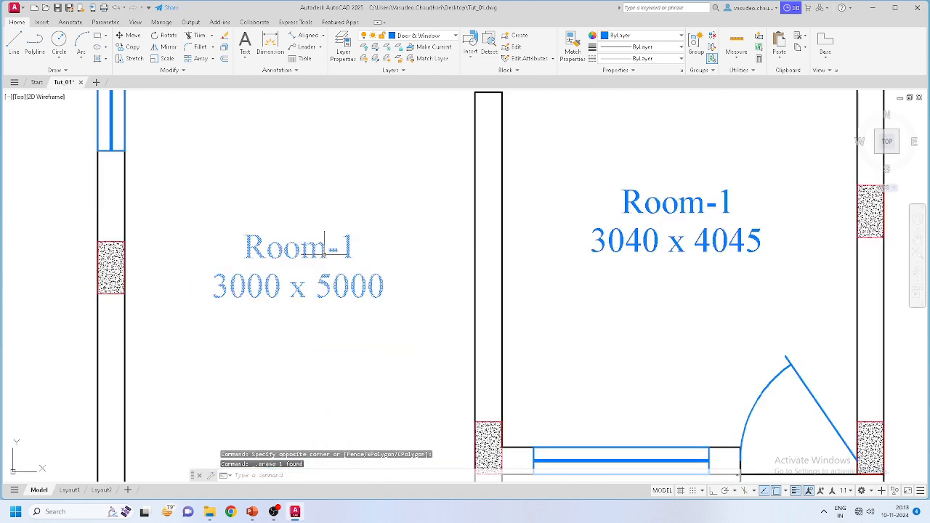
Step: Rename the left room's label from Room-1 to Room-2
{"action": "left_click", "coordinate": [325, 251]}
{"action": "double_click", "coordinate": [325, 251]}
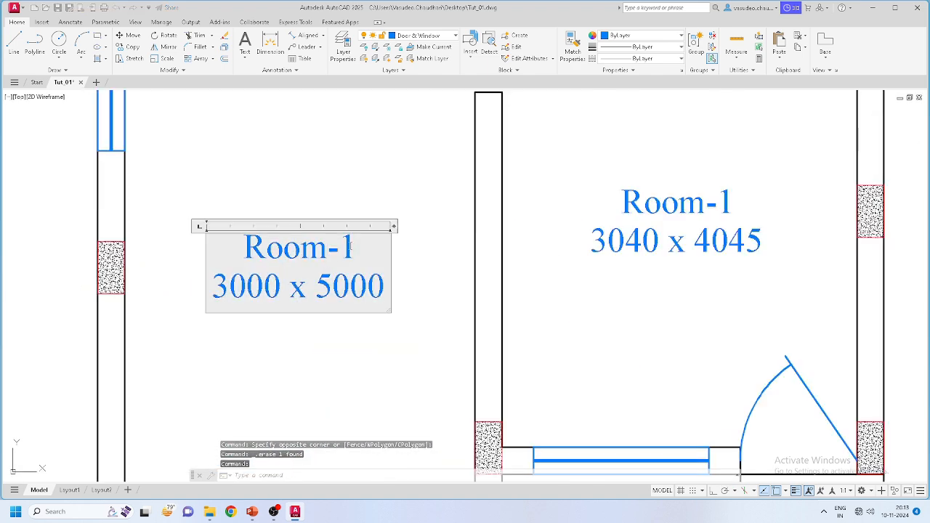
{"action": "left_click_drag", "start_coordinate": [355, 251], "coordinate": [339, 252]}
{"action": "type", "text": "2"}
{"action": "left_click", "coordinate": [342, 332]}
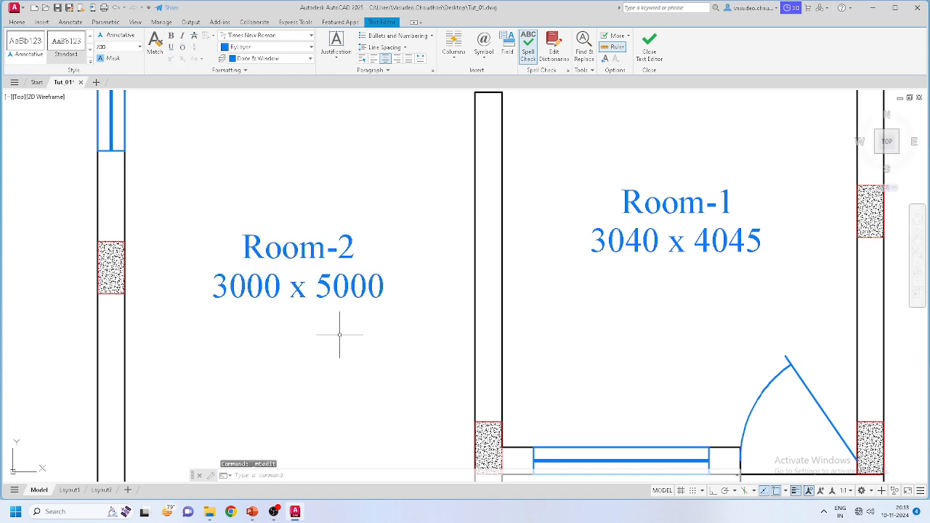
{"action": "scroll", "coordinate": [367, 313], "scroll_direction": "down", "scroll_amount": 4}
{"action": "middle_click_drag", "start_coordinate": [454, 332], "coordinate": [475, 295]}
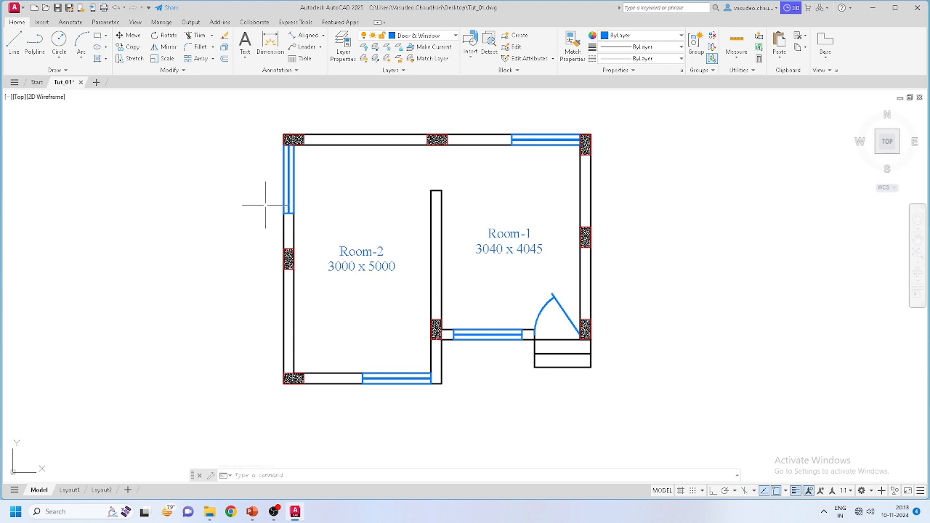
{"action": "middle_click_drag", "start_coordinate": [261, 206], "coordinate": [320, 206]}
Step: Make Dim the current layer
{"action": "scroll", "coordinate": [312, 162], "scroll_direction": "up", "scroll_amount": 2}
{"action": "scroll", "coordinate": [330, 164], "scroll_direction": "down", "scroll_amount": 2}
{"action": "scroll", "coordinate": [354, 157], "scroll_direction": "up", "scroll_amount": 2}
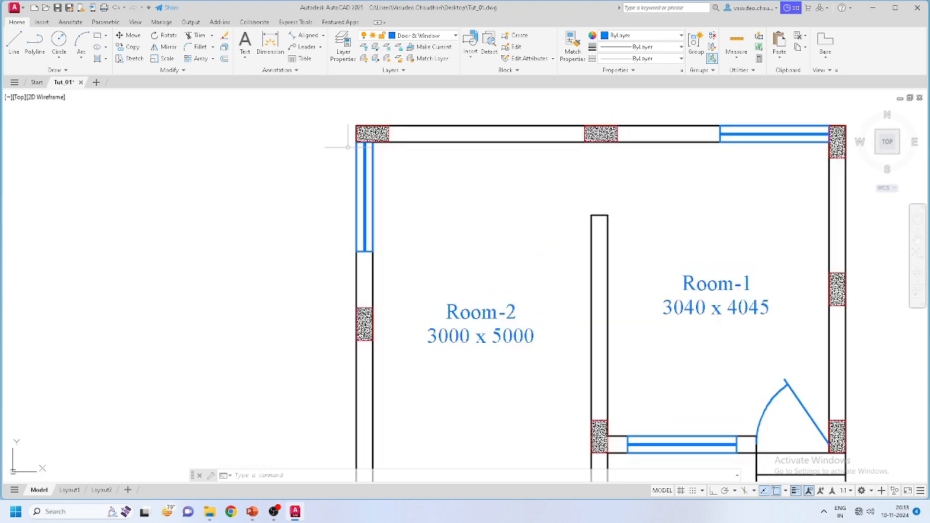
{"action": "left_click", "coordinate": [429, 37]}
{"action": "left_click", "coordinate": [418, 69]}
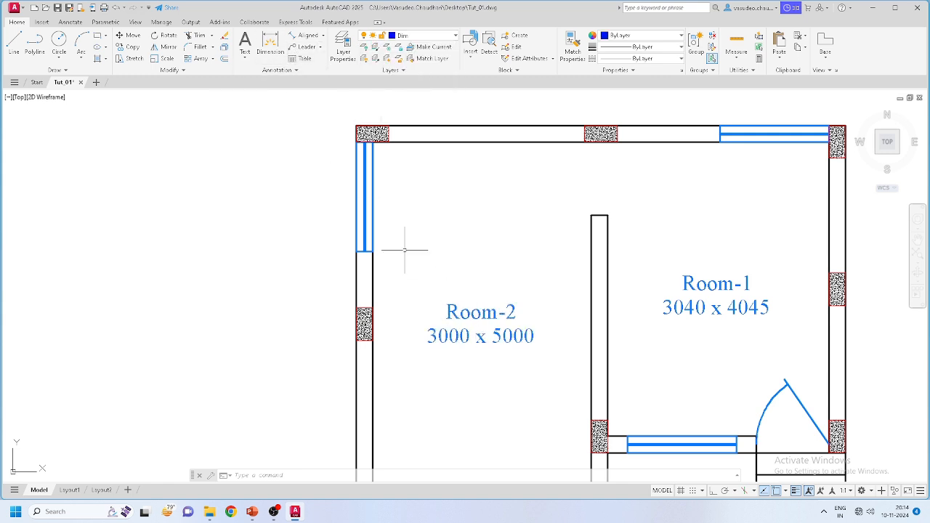
Step: Move the Room-2 and Room-1 labels onto the Dim layer
{"action": "left_click", "coordinate": [540, 378]}
{"action": "left_click", "coordinate": [457, 274]}
{"action": "left_click", "coordinate": [759, 356]}
{"action": "left_click", "coordinate": [687, 276]}
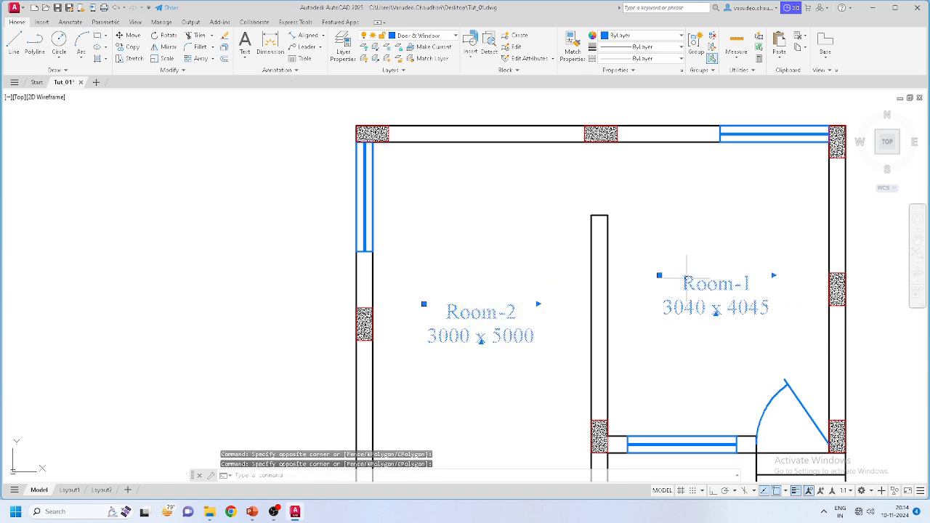
{"action": "left_click", "coordinate": [434, 36]}
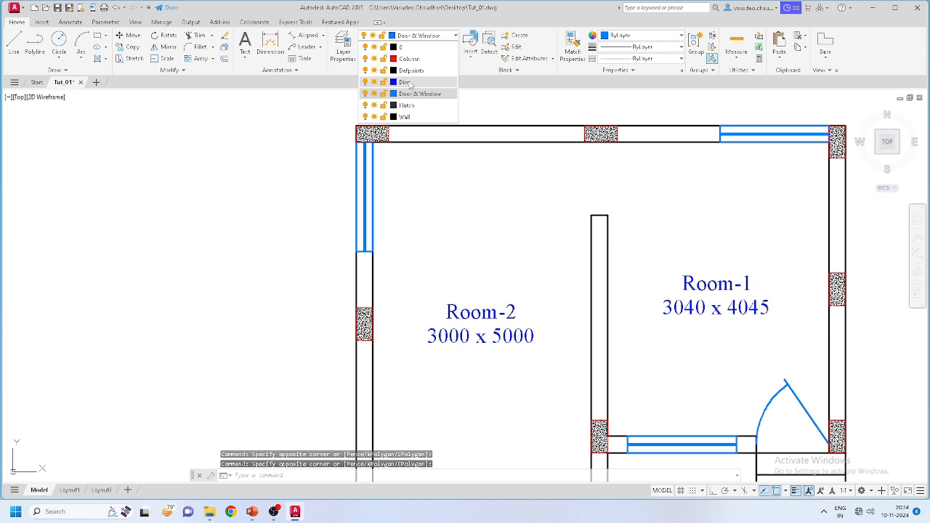
{"action": "left_click", "coordinate": [407, 91]}
{"action": "key", "text": "Escape"}
{"action": "scroll", "coordinate": [431, 252], "scroll_direction": "down", "scroll_amount": 2}
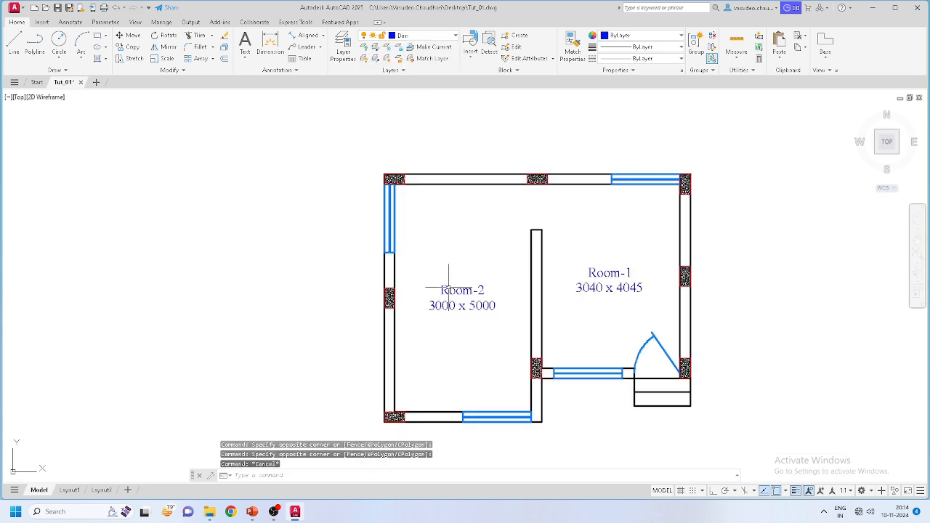
{"action": "middle_click_drag", "start_coordinate": [440, 371], "coordinate": [434, 324]}
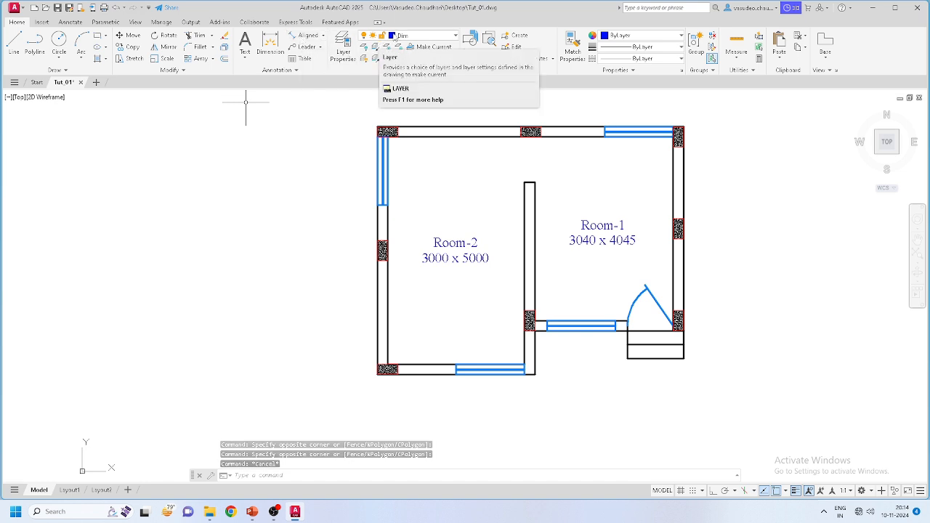
Step: Dimension the upper part of Room-2's left wall with a 2615 [8'-7"] aligned dimension
{"action": "left_click", "coordinate": [308, 36]}
{"action": "scroll", "coordinate": [368, 119], "scroll_direction": "up", "scroll_amount": 5}
{"action": "scroll", "coordinate": [393, 133], "scroll_direction": "up", "scroll_amount": 2}
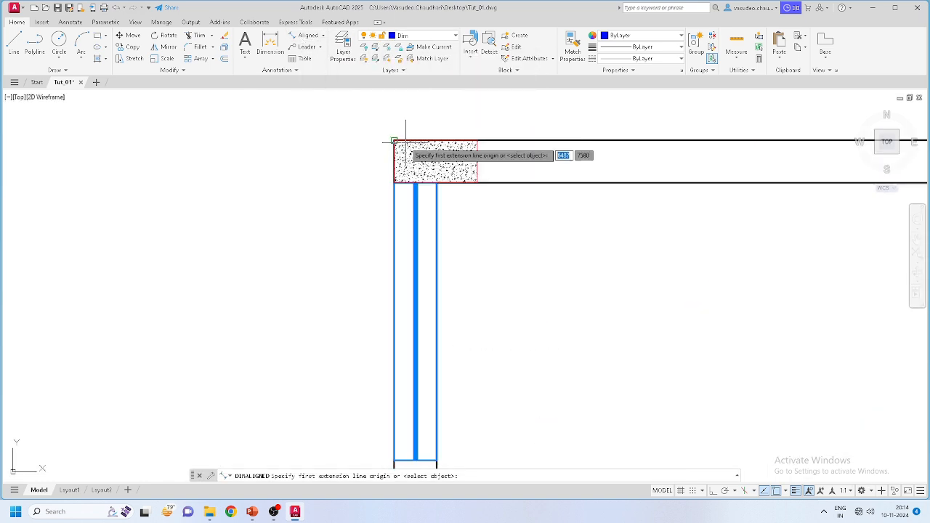
{"action": "left_click", "coordinate": [394, 141]}
{"action": "key", "text": "Escape"}
{"action": "key", "text": "space"}
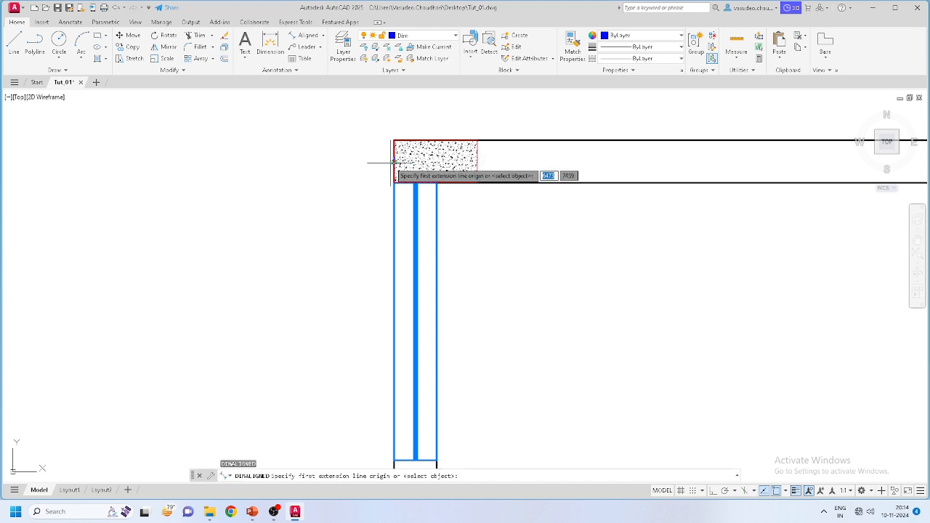
{"action": "left_click", "coordinate": [394, 142]}
{"action": "scroll", "coordinate": [394, 155], "scroll_direction": "down", "scroll_amount": 4}
{"action": "scroll", "coordinate": [395, 284], "scroll_direction": "up", "scroll_amount": 4}
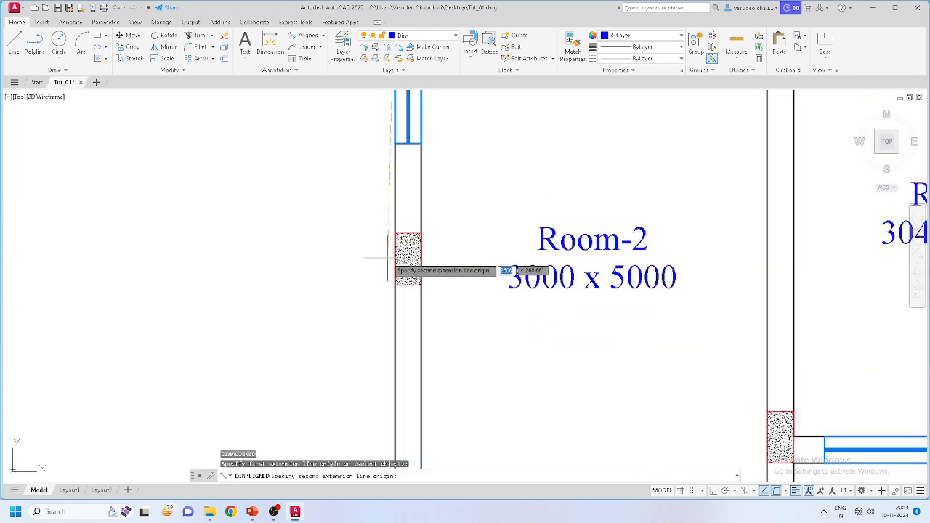
{"action": "left_click", "coordinate": [394, 259]}
{"action": "scroll", "coordinate": [392, 258], "scroll_direction": "down", "scroll_amount": 4}
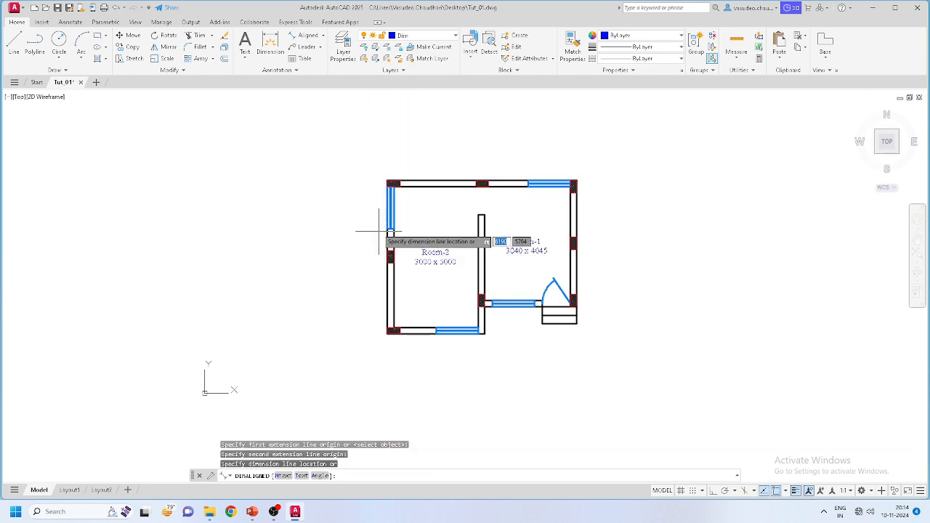
{"action": "scroll", "coordinate": [386, 203], "scroll_direction": "up", "scroll_amount": 3}
{"action": "left_click", "coordinate": [374, 228]}
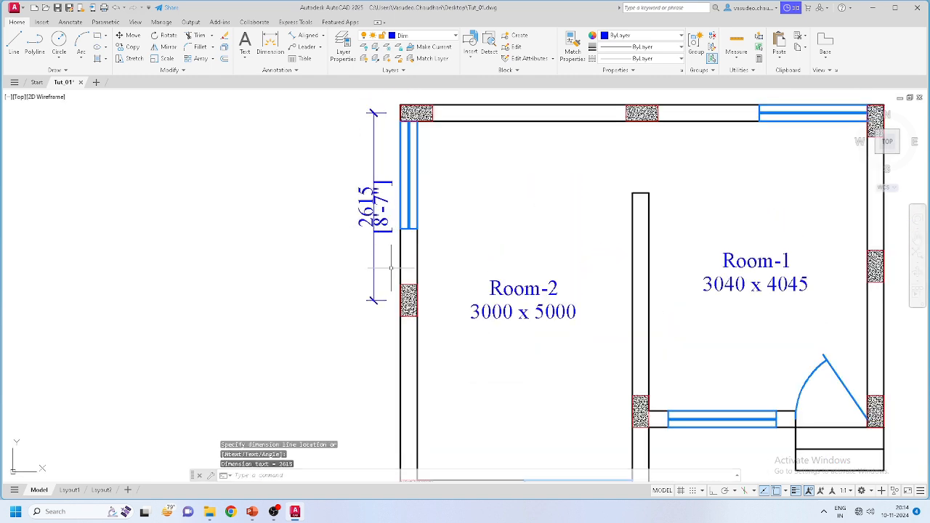
Step: Add a second 2615 aligned dimension stacked below it on the lower left wall
{"action": "key", "text": "space"}
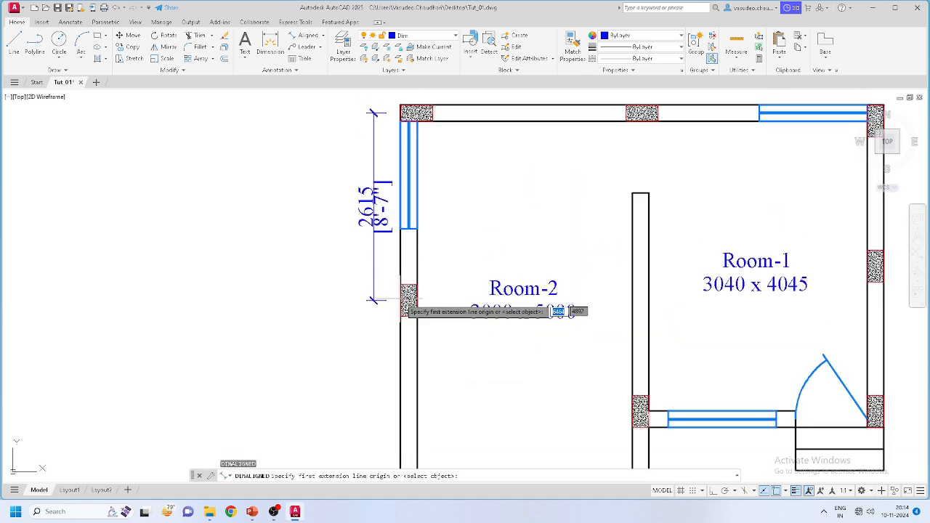
{"action": "left_click", "coordinate": [401, 299]}
{"action": "scroll", "coordinate": [422, 341], "scroll_direction": "down", "scroll_amount": 3}
{"action": "scroll", "coordinate": [428, 371], "scroll_direction": "up", "scroll_amount": 5}
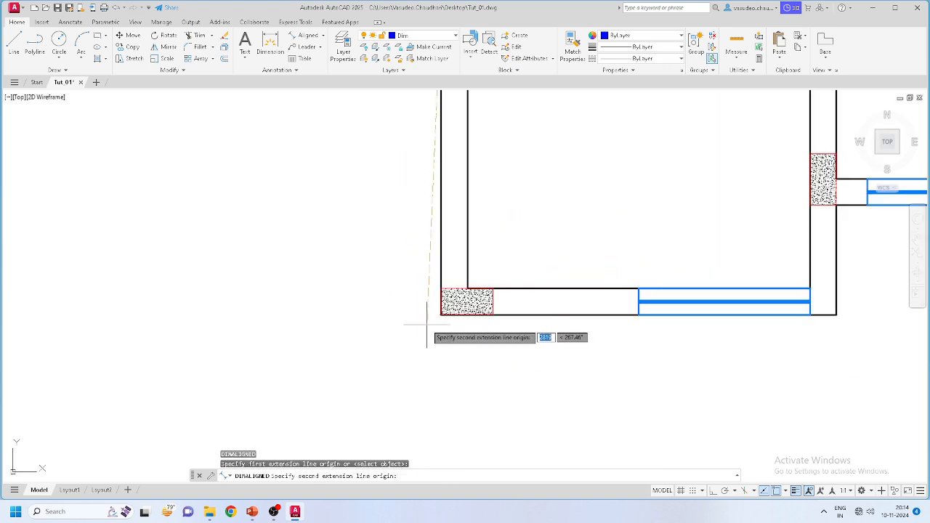
{"action": "left_click", "coordinate": [439, 312]}
{"action": "scroll", "coordinate": [428, 218], "scroll_direction": "down", "scroll_amount": 3}
{"action": "scroll", "coordinate": [414, 247], "scroll_direction": "up", "scroll_amount": 5}
{"action": "scroll", "coordinate": [425, 291], "scroll_direction": "up", "scroll_amount": 5}
{"action": "left_click", "coordinate": [436, 315]}
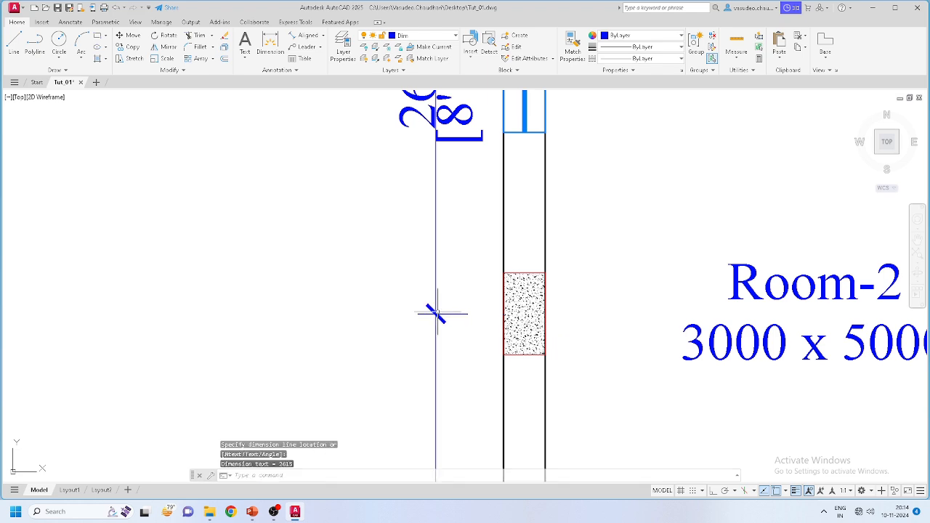
{"action": "scroll", "coordinate": [372, 337], "scroll_direction": "down", "scroll_amount": 8}
{"action": "scroll", "coordinate": [378, 338], "scroll_direction": "up", "scroll_amount": 5}
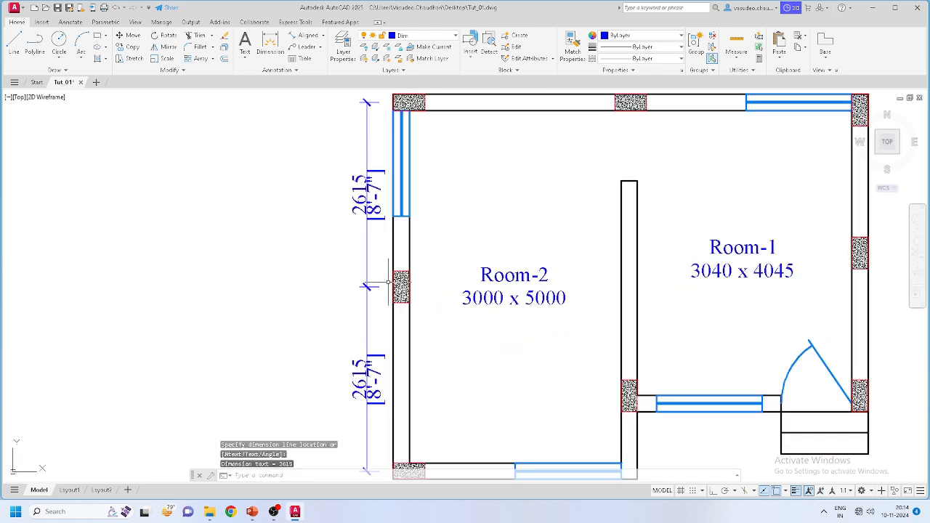
{"action": "key", "text": "Return"}
{"action": "scroll", "coordinate": [407, 218], "scroll_direction": "down", "scroll_amount": 2}
{"action": "scroll", "coordinate": [410, 155], "scroll_direction": "up", "scroll_amount": 4}
{"action": "scroll", "coordinate": [378, 160], "scroll_direction": "up", "scroll_amount": 4}
Step: Dimension the top wall from its middle column to the top-left corner: 3365 [11']
{"action": "scroll", "coordinate": [291, 197], "scroll_direction": "down", "scroll_amount": 2}
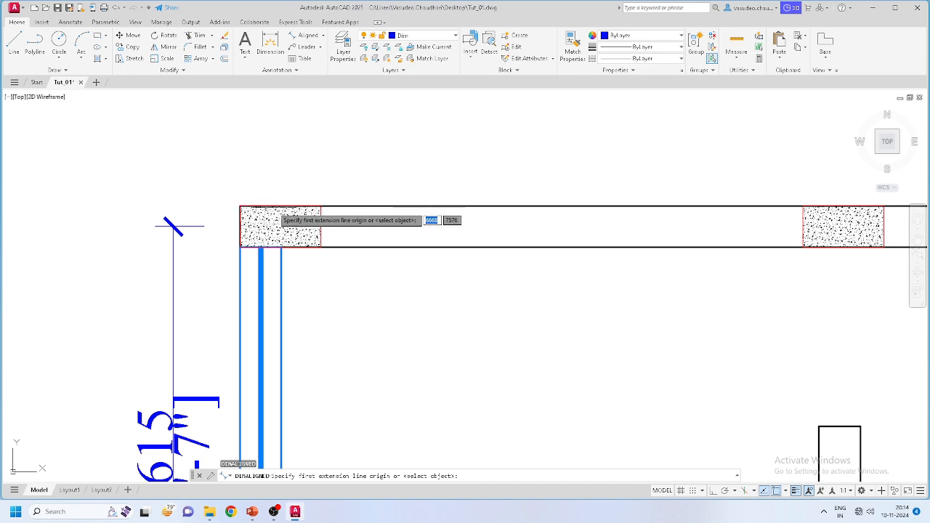
{"action": "scroll", "coordinate": [379, 206], "scroll_direction": "down", "scroll_amount": 5}
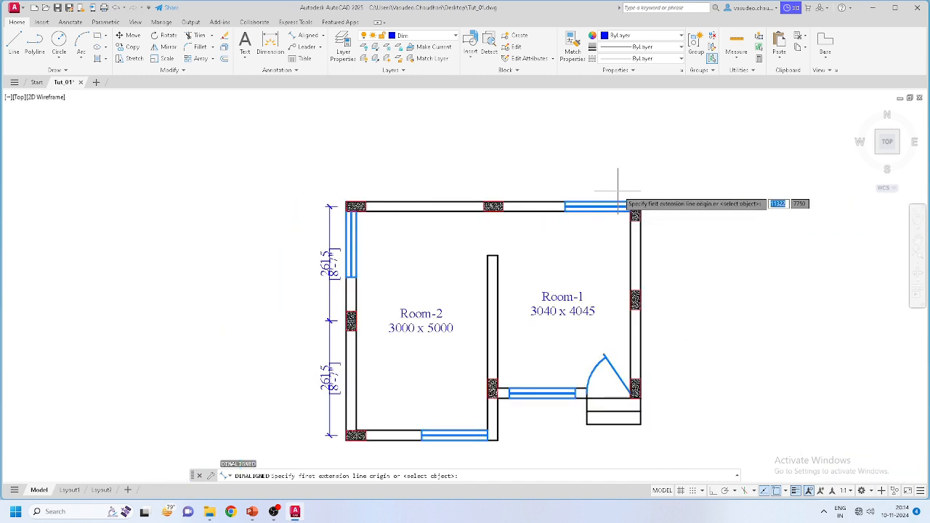
{"action": "scroll", "coordinate": [574, 194], "scroll_direction": "up", "scroll_amount": 3}
{"action": "left_click", "coordinate": [381, 212]}
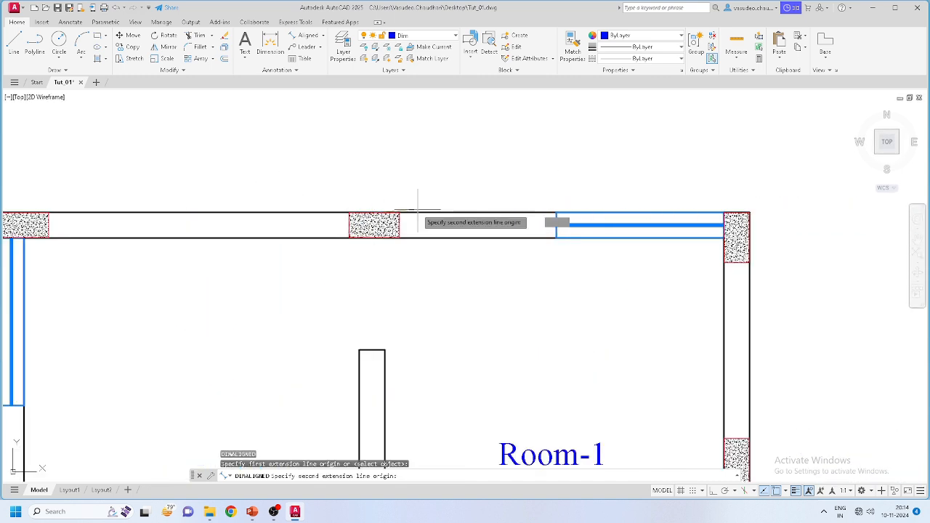
{"action": "scroll", "coordinate": [381, 212], "scroll_direction": "down", "scroll_amount": 6}
{"action": "scroll", "coordinate": [349, 217], "scroll_direction": "up", "scroll_amount": 8}
{"action": "left_click", "coordinate": [296, 202]}
{"action": "scroll", "coordinate": [305, 193], "scroll_direction": "down", "scroll_amount": 2}
{"action": "middle_click_drag", "start_coordinate": [449, 180], "coordinate": [392, 180]}
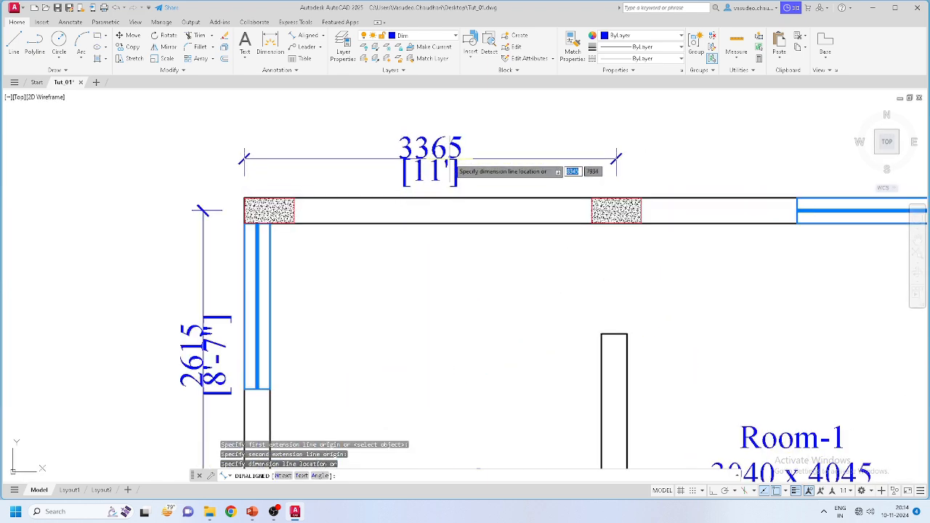
{"action": "left_click", "coordinate": [449, 156]}
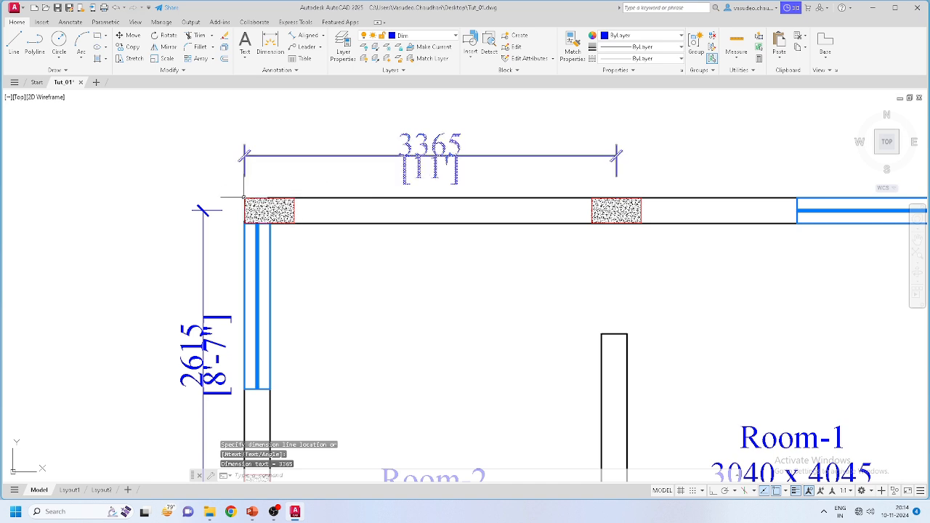
{"action": "scroll", "coordinate": [193, 193], "scroll_direction": "up", "scroll_amount": 4}
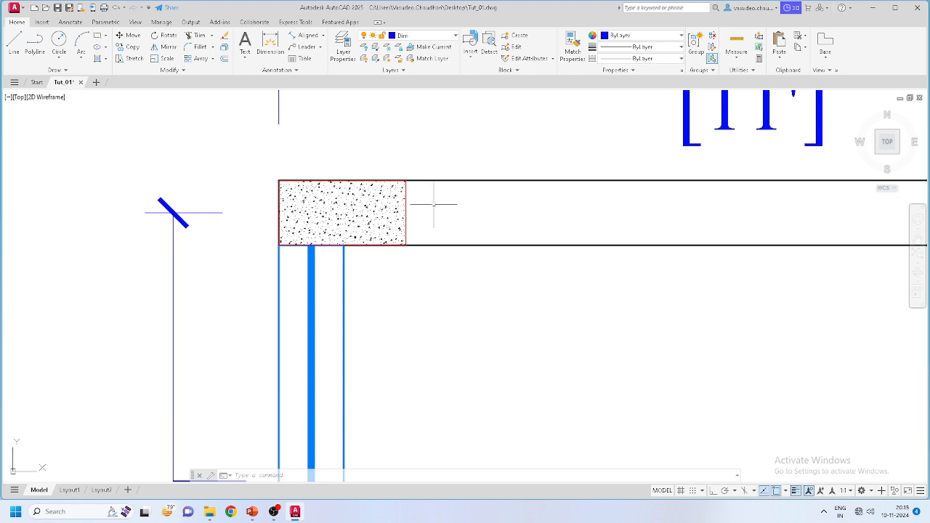
{"action": "middle_click_drag", "start_coordinate": [457, 222], "coordinate": [339, 235]}
{"action": "scroll", "coordinate": [356, 248], "scroll_direction": "down", "scroll_amount": 5}
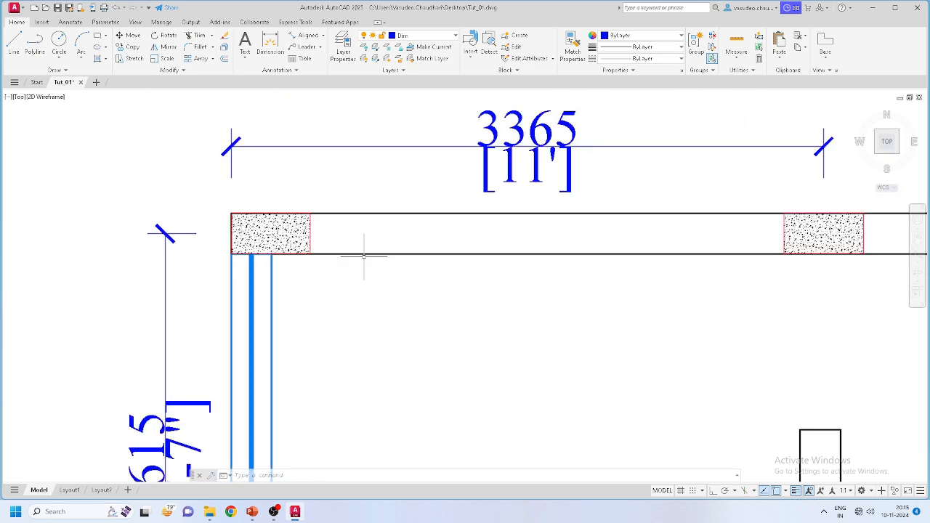
{"action": "middle_click_drag", "start_coordinate": [621, 269], "coordinate": [498, 261]}
{"action": "scroll", "coordinate": [454, 238], "scroll_direction": "up", "scroll_amount": 2}
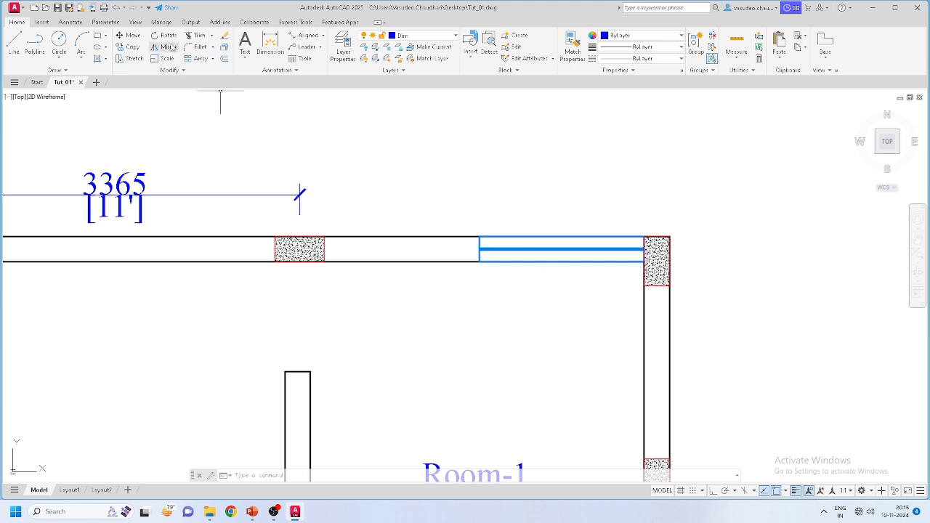
Step: Add the second 3365 dimension from the top-right corner to the middle column, in line with the first
{"action": "left_click", "coordinate": [305, 35]}
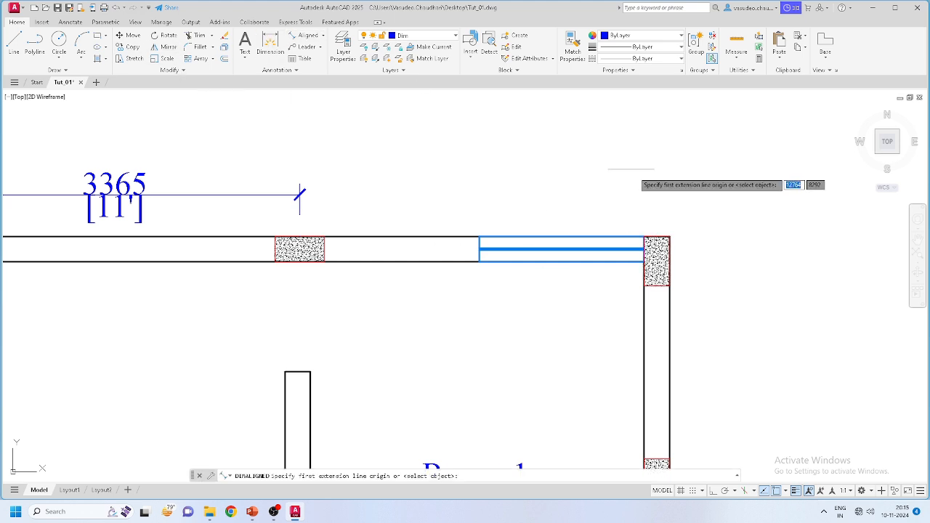
{"action": "left_click", "coordinate": [669, 237]}
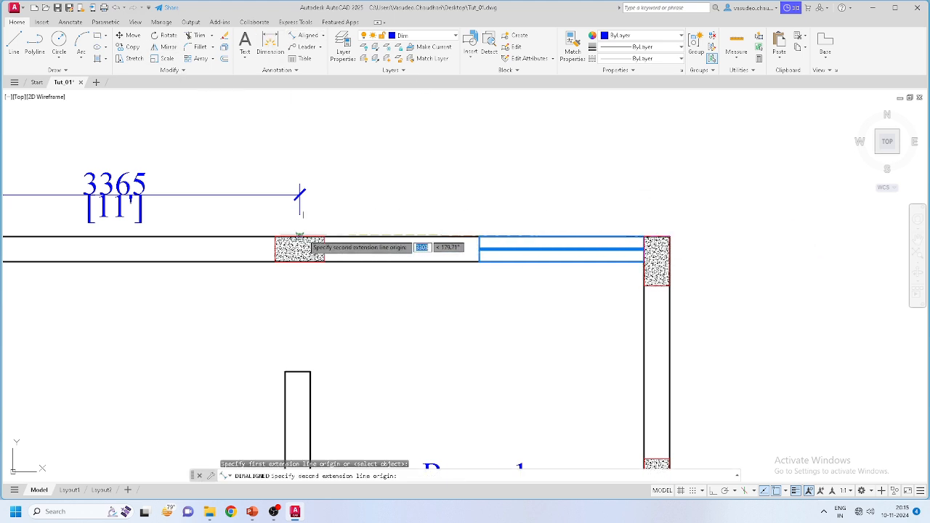
{"action": "left_click", "coordinate": [300, 237]}
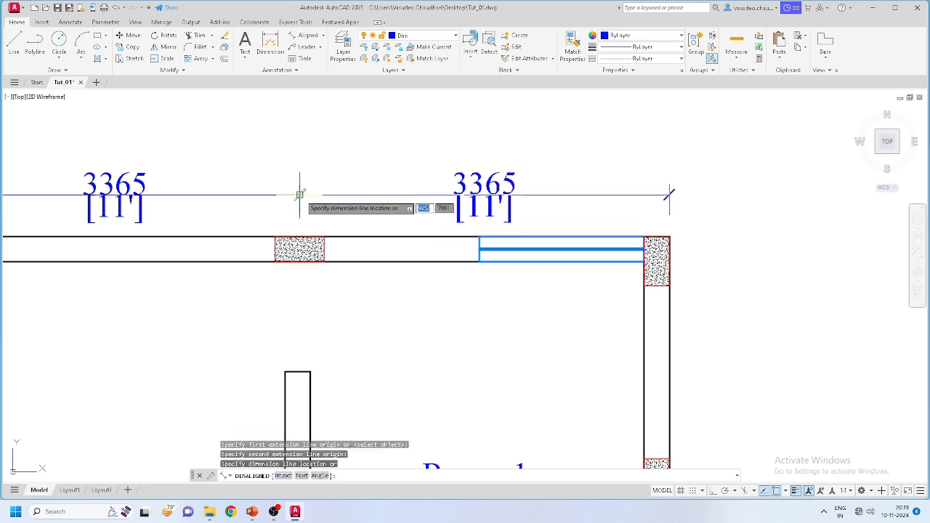
{"action": "left_click", "coordinate": [301, 195]}
{"action": "scroll", "coordinate": [568, 213], "scroll_direction": "down", "scroll_amount": 6}
{"action": "middle_click_drag", "start_coordinate": [538, 275], "coordinate": [547, 227]}
{"action": "scroll", "coordinate": [557, 247], "scroll_direction": "up", "scroll_amount": 2}
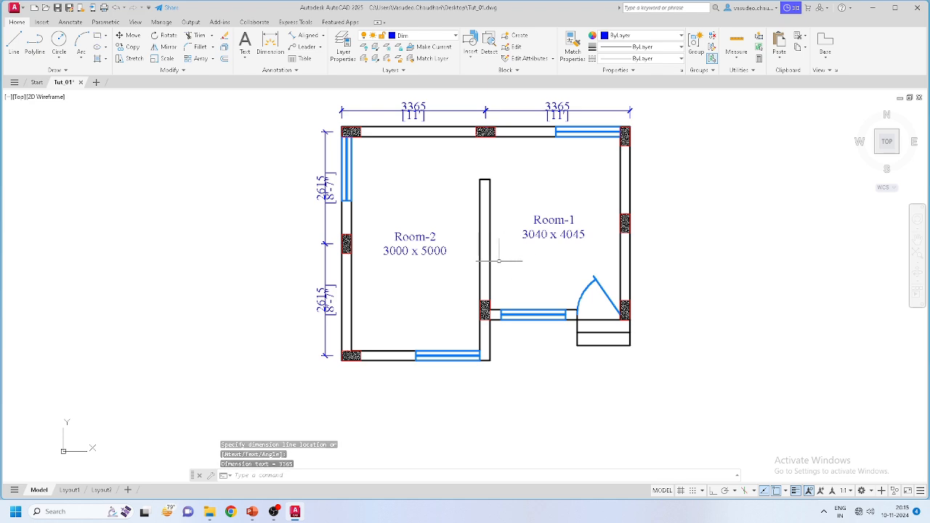
{"action": "middle_click_drag", "start_coordinate": [507, 255], "coordinate": [476, 264]}
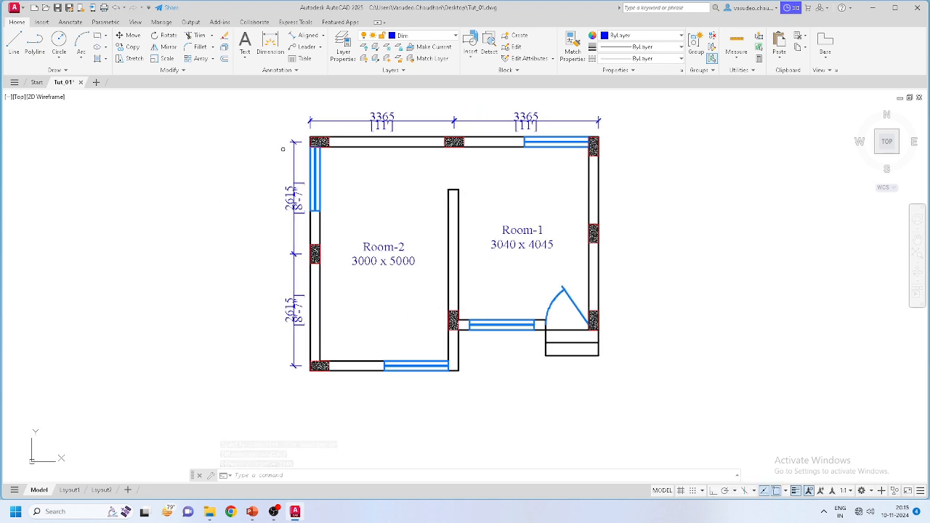
{"action": "scroll", "coordinate": [558, 132], "scroll_direction": "up", "scroll_amount": 2}
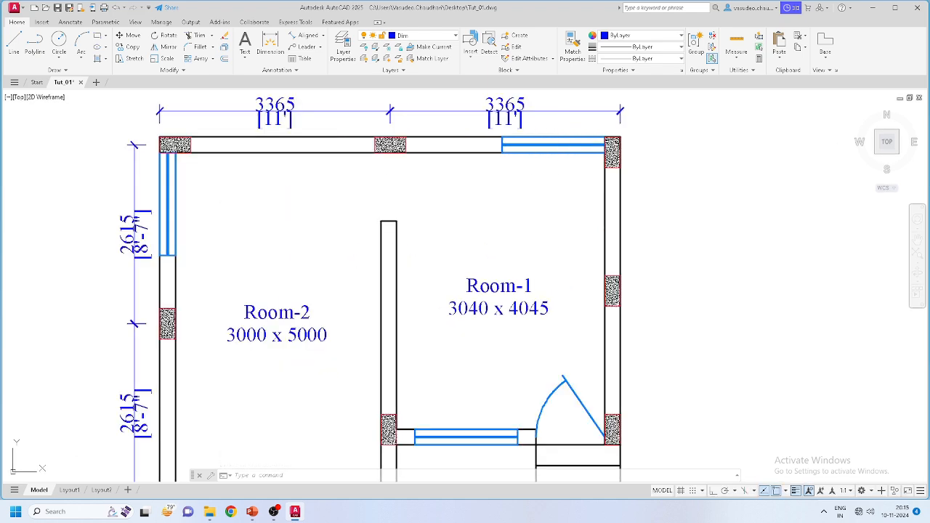
{"action": "scroll", "coordinate": [451, 175], "scroll_direction": "down", "scroll_amount": 2}
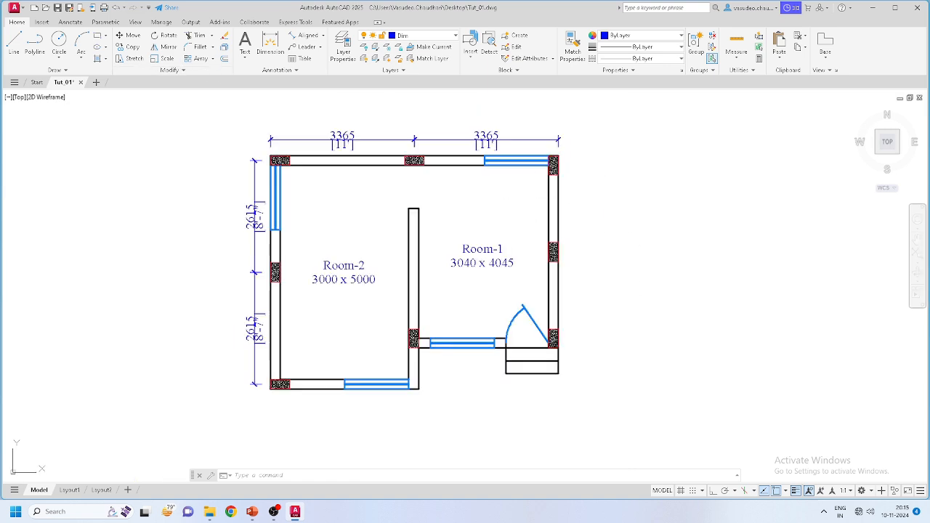
{"action": "scroll", "coordinate": [442, 413], "scroll_direction": "up", "scroll_amount": 2}
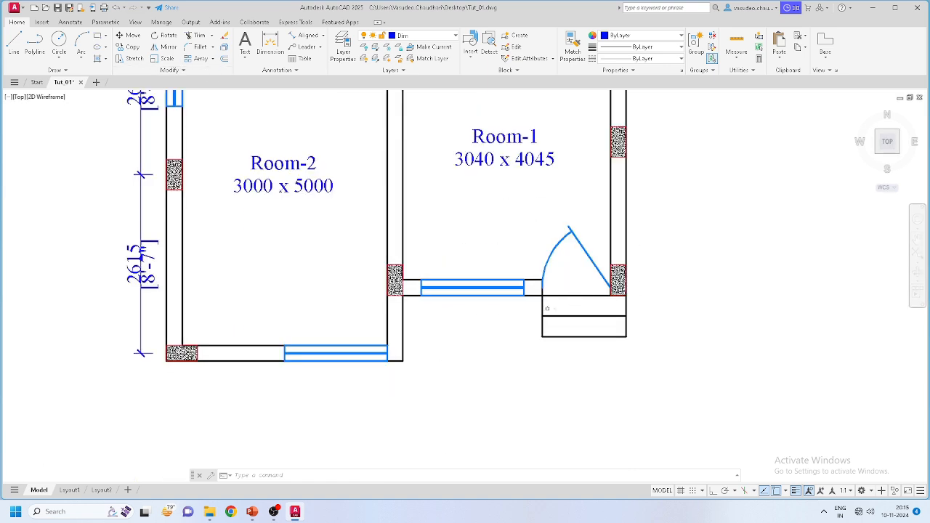
{"action": "scroll", "coordinate": [545, 320], "scroll_direction": "down", "scroll_amount": 2}
{"action": "scroll", "coordinate": [489, 218], "scroll_direction": "up", "scroll_amount": 2}
{"action": "scroll", "coordinate": [479, 203], "scroll_direction": "down", "scroll_amount": 1}
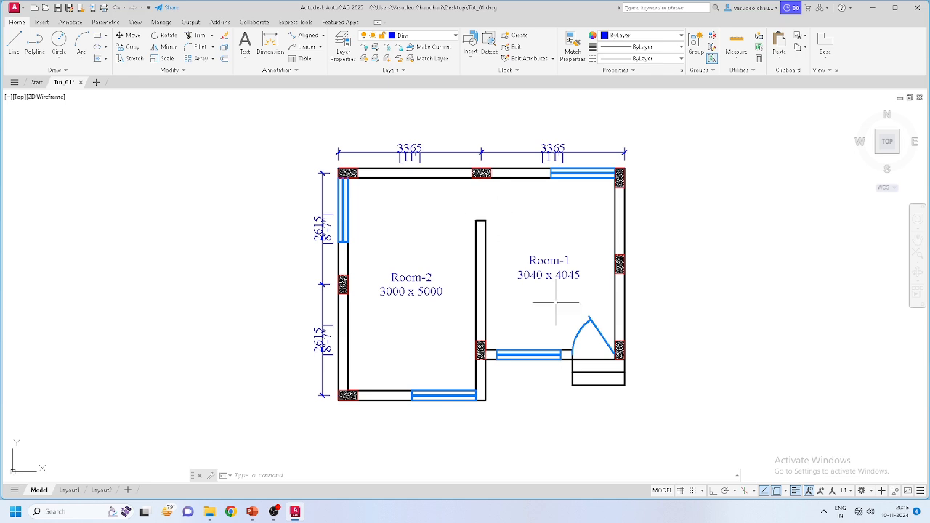
{"action": "scroll", "coordinate": [593, 356], "scroll_direction": "up", "scroll_amount": 1}
{"action": "scroll", "coordinate": [587, 345], "scroll_direction": "up", "scroll_amount": 2}
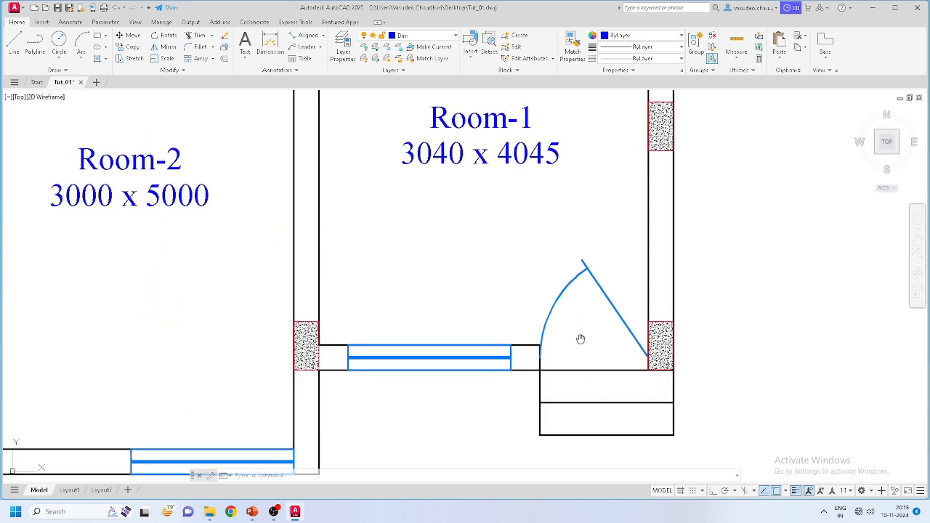
{"action": "middle_click_drag", "start_coordinate": [587, 345], "coordinate": [567, 311]}
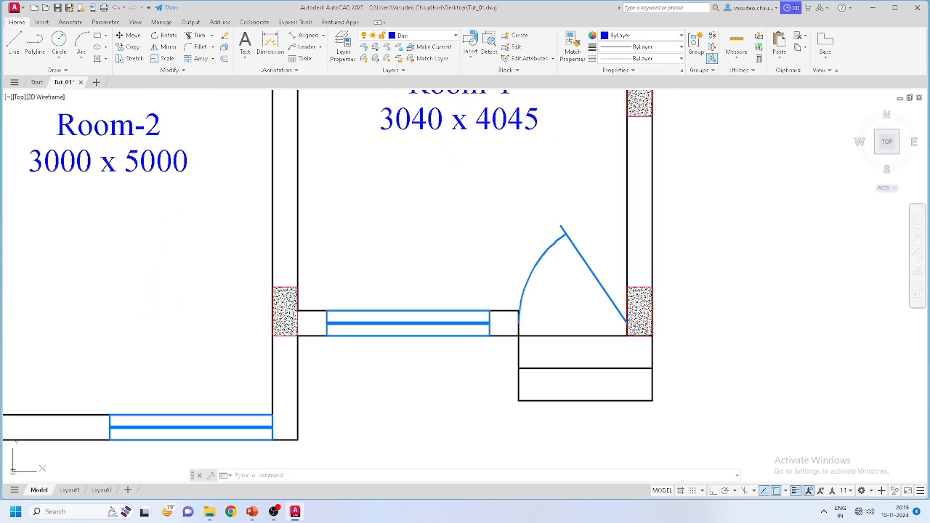
Step: Leave Dim as the current layer after briefly switching to Door & Window
{"action": "left_click", "coordinate": [438, 36]}
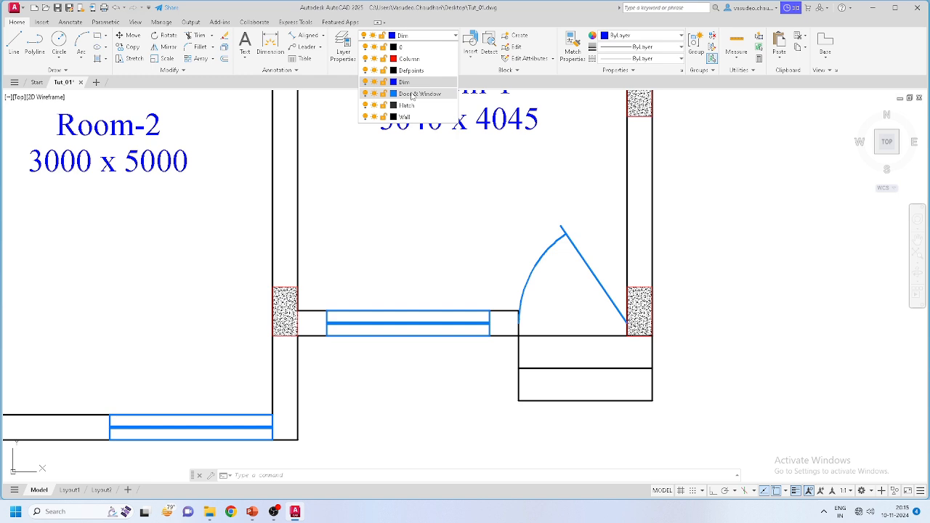
{"action": "left_click", "coordinate": [412, 94]}
{"action": "left_click", "coordinate": [420, 36]}
{"action": "left_click", "coordinate": [403, 84]}
Step: Write a D1 multiline text label near the Room-1 door, with the 1 as subscript
{"action": "left_click", "coordinate": [245, 45]}
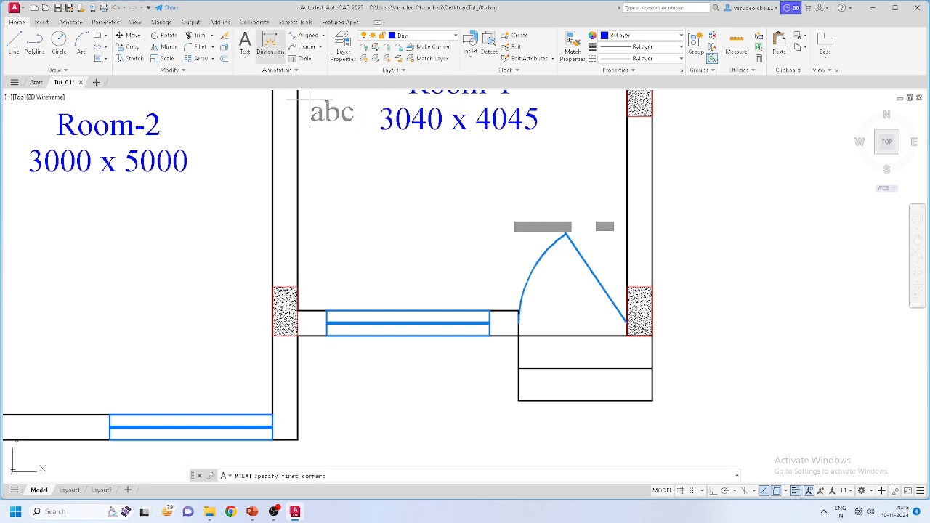
{"action": "left_click", "coordinate": [592, 330]}
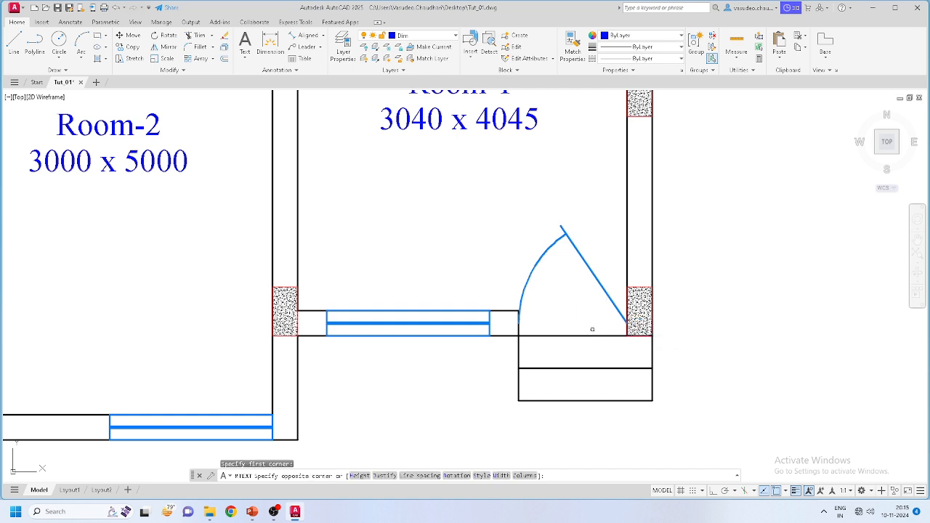
{"action": "left_click", "coordinate": [590, 332]}
{"action": "type", "text": "D1"}
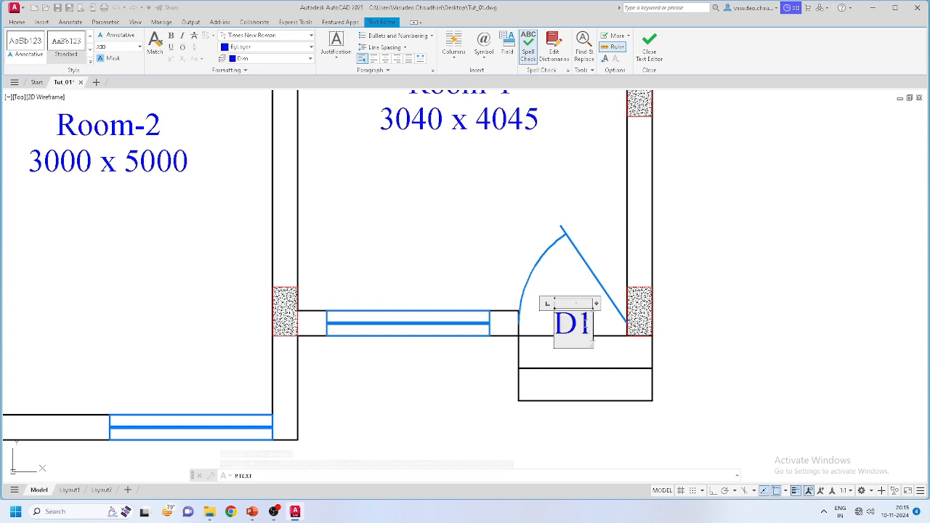
{"action": "left_click_drag", "start_coordinate": [584, 324], "coordinate": [592, 324]}
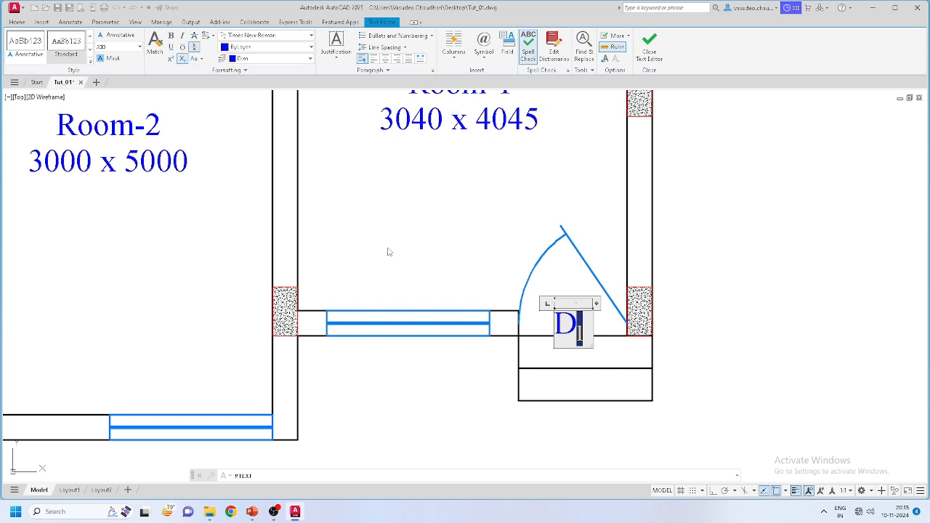
{"action": "left_click", "coordinate": [418, 207]}
{"action": "scroll", "coordinate": [690, 365], "scroll_direction": "down", "scroll_amount": 2}
{"action": "scroll", "coordinate": [649, 368], "scroll_direction": "up", "scroll_amount": 4}
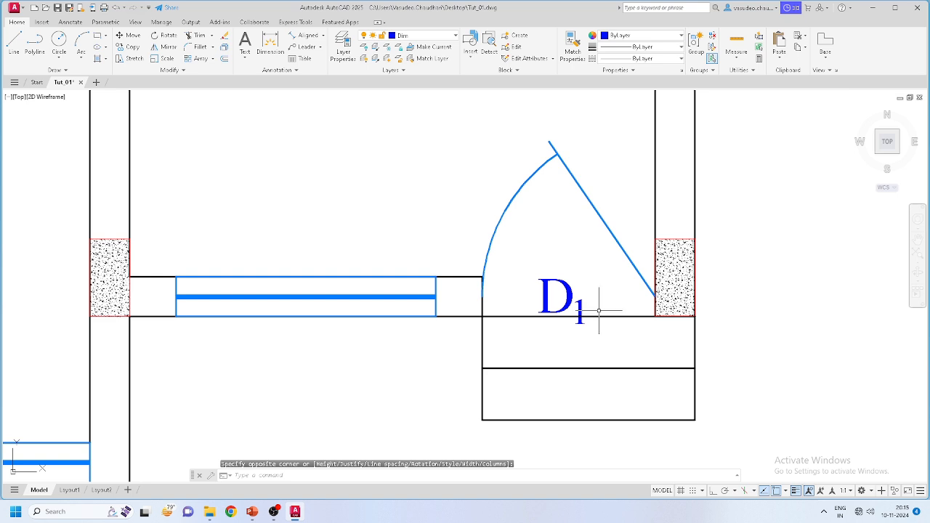
Step: Select the D1 label, abandoning an attempt to move it
{"action": "left_click", "coordinate": [598, 309]}
{"action": "left_click", "coordinate": [563, 293]}
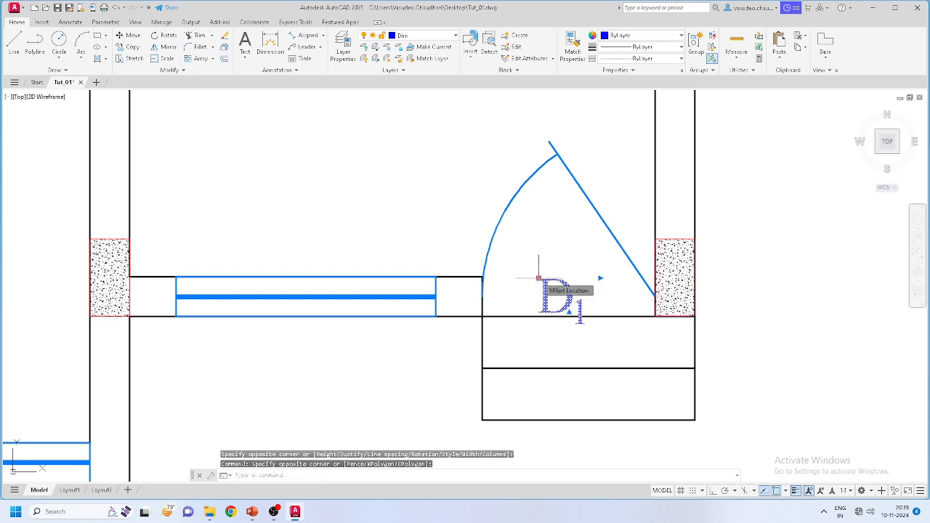
{"action": "left_click", "coordinate": [538, 278]}
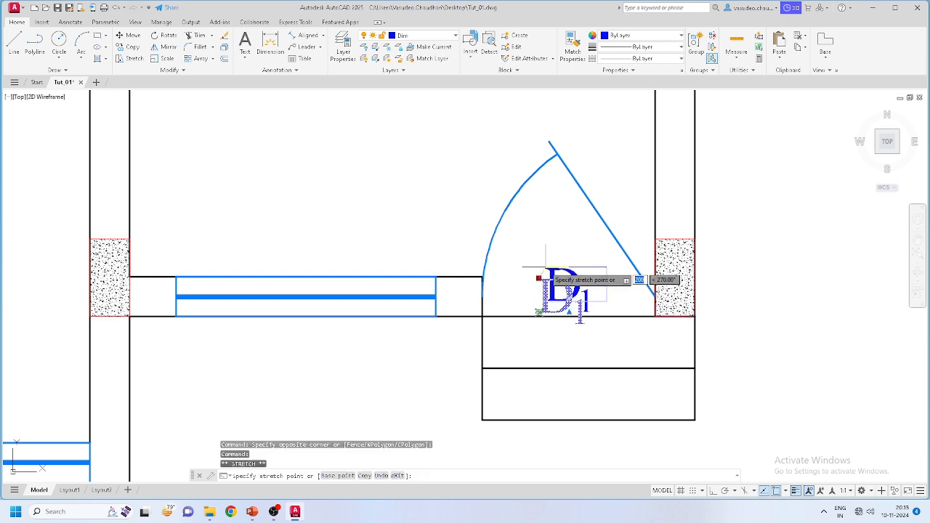
{"action": "scroll", "coordinate": [544, 277], "scroll_direction": "up", "scroll_amount": 4}
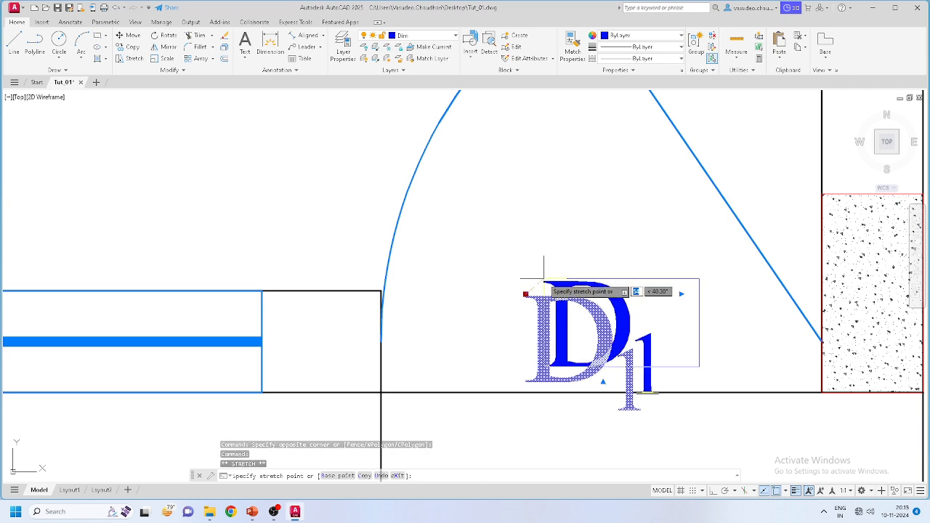
{"action": "scroll", "coordinate": [658, 316], "scroll_direction": "down", "scroll_amount": 5}
{"action": "scroll", "coordinate": [658, 317], "scroll_direction": "down", "scroll_amount": 2}
{"action": "scroll", "coordinate": [661, 320], "scroll_direction": "up", "scroll_amount": 4}
{"action": "key", "text": "Escape"}
{"action": "scroll", "coordinate": [684, 345], "scroll_direction": "down", "scroll_amount": 4}
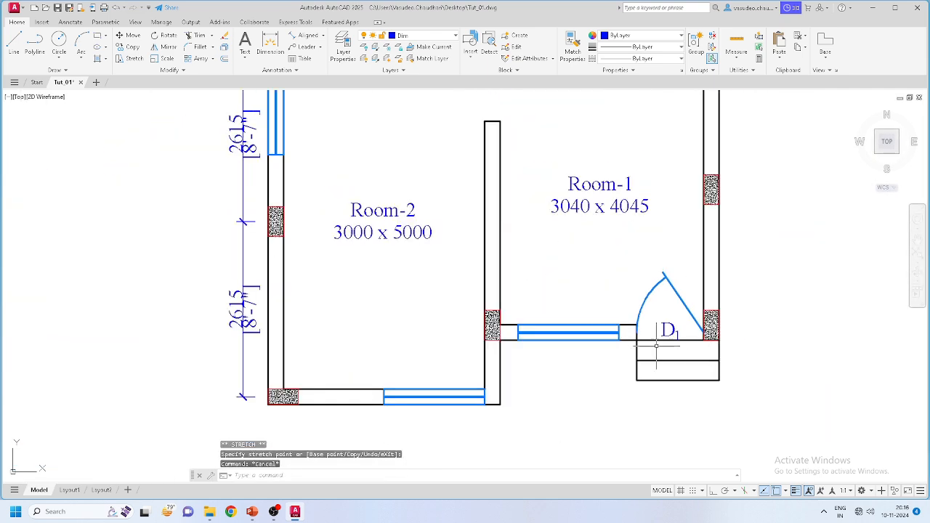
{"action": "scroll", "coordinate": [647, 336], "scroll_direction": "up", "scroll_amount": 2}
{"action": "left_click", "coordinate": [699, 327]}
{"action": "left_click", "coordinate": [679, 325]}
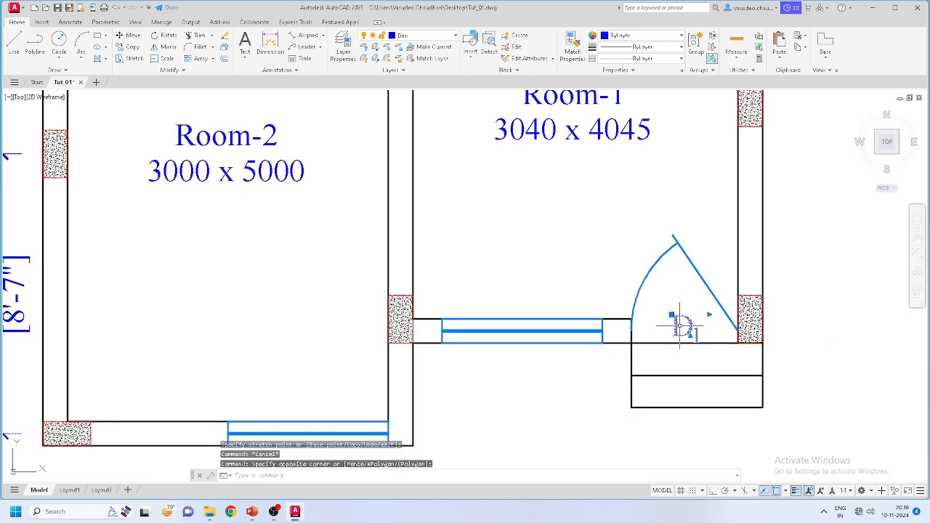
Step: Copy the D1 tag, using a base point at the tag itself
{"action": "left_click", "coordinate": [129, 37]}
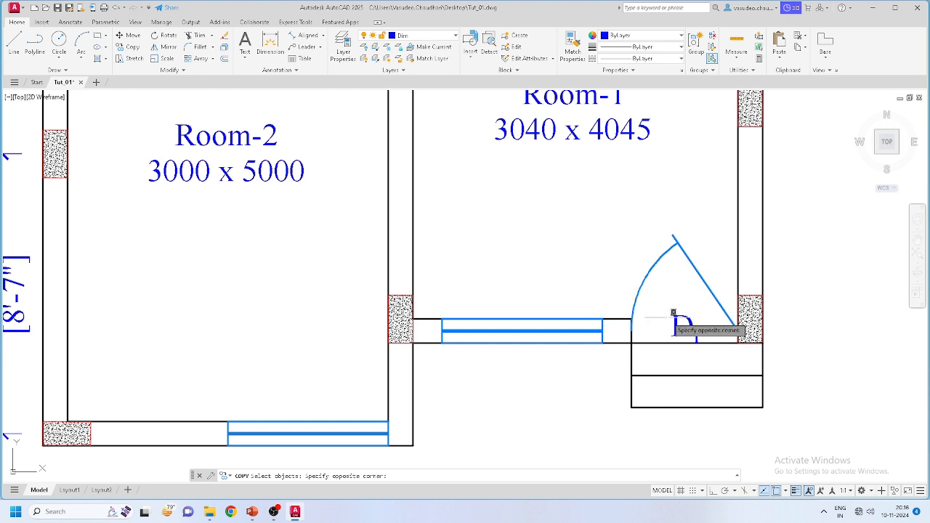
{"action": "left_click", "coordinate": [678, 325]}
{"action": "left_click", "coordinate": [679, 325]}
{"action": "left_click", "coordinate": [672, 317]}
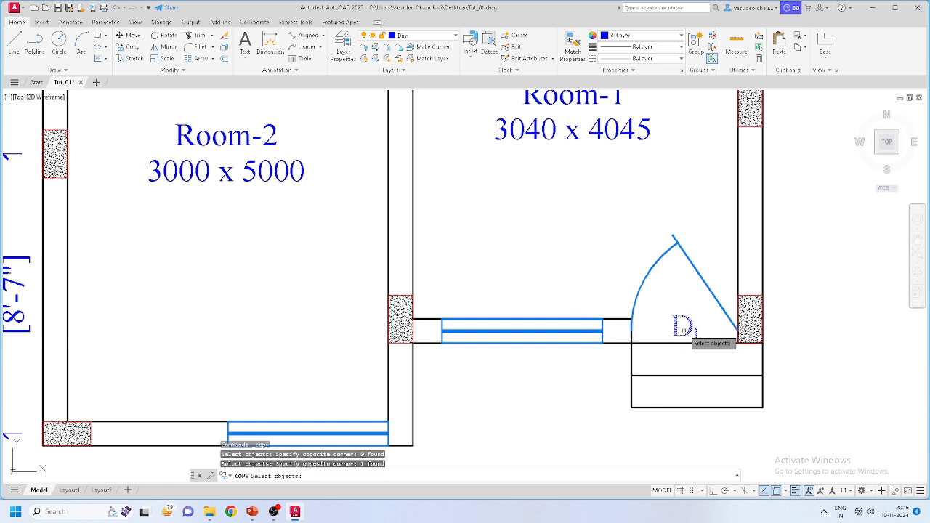
{"action": "key", "text": "Return"}
{"action": "left_click", "coordinate": [709, 334]}
{"action": "scroll", "coordinate": [558, 363], "scroll_direction": "up", "scroll_amount": 2}
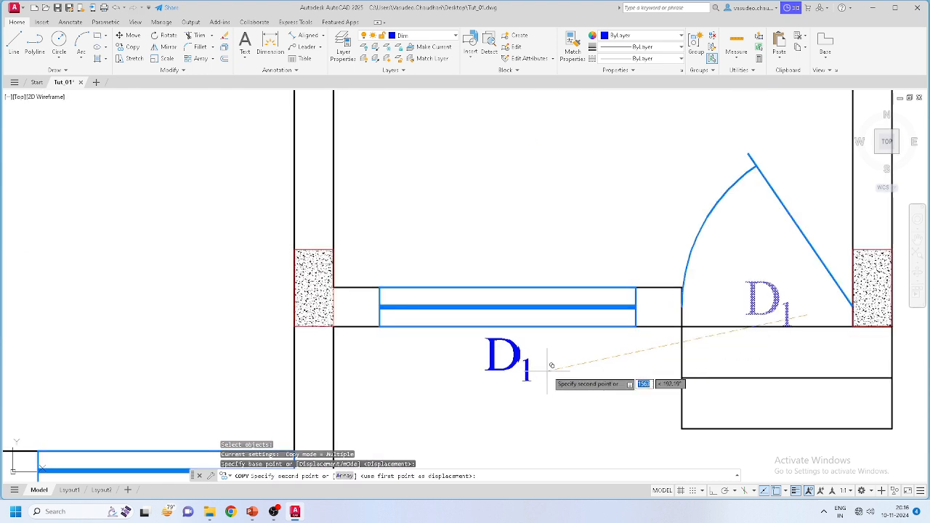
{"action": "scroll", "coordinate": [552, 371], "scroll_direction": "down", "scroll_amount": 5}
{"action": "scroll", "coordinate": [596, 327], "scroll_direction": "up", "scroll_amount": 6}
{"action": "scroll", "coordinate": [661, 290], "scroll_direction": "up", "scroll_amount": 2}
{"action": "scroll", "coordinate": [664, 332], "scroll_direction": "down", "scroll_amount": 2}
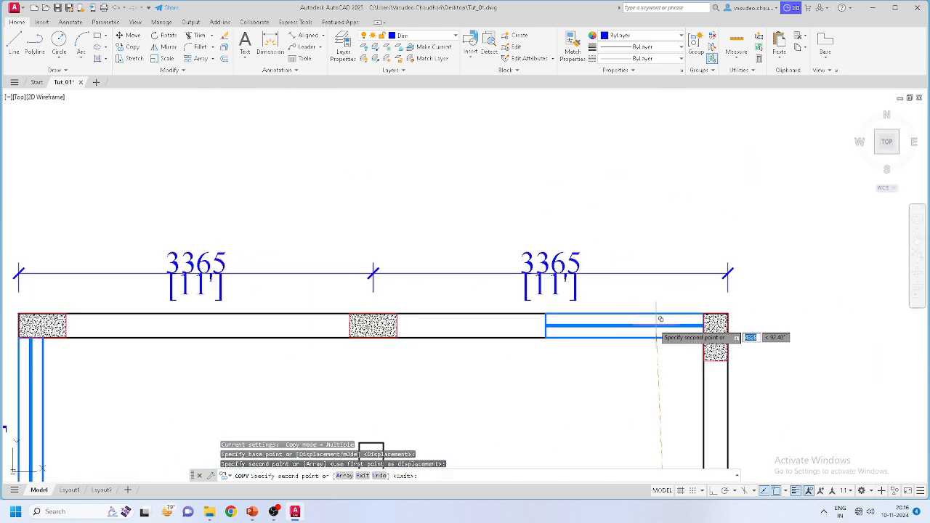
{"action": "scroll", "coordinate": [675, 307], "scroll_direction": "up", "scroll_amount": 2}
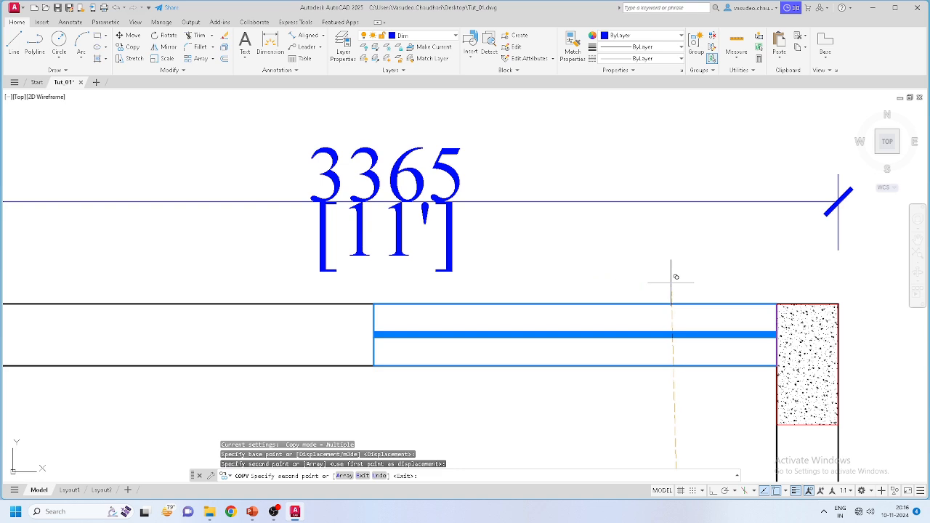
Step: Place D1 copies beside the top-wall window and the left-wall window
{"action": "left_click", "coordinate": [675, 275]}
{"action": "scroll", "coordinate": [803, 278], "scroll_direction": "down", "scroll_amount": 6}
{"action": "scroll", "coordinate": [392, 312], "scroll_direction": "up", "scroll_amount": 7}
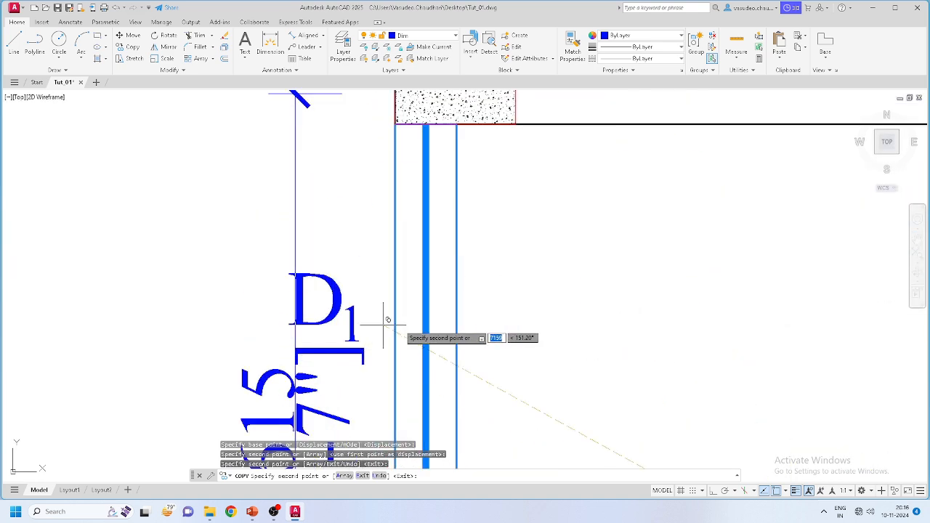
{"action": "left_click", "coordinate": [407, 314]}
{"action": "scroll", "coordinate": [421, 306], "scroll_direction": "down", "scroll_amount": 7}
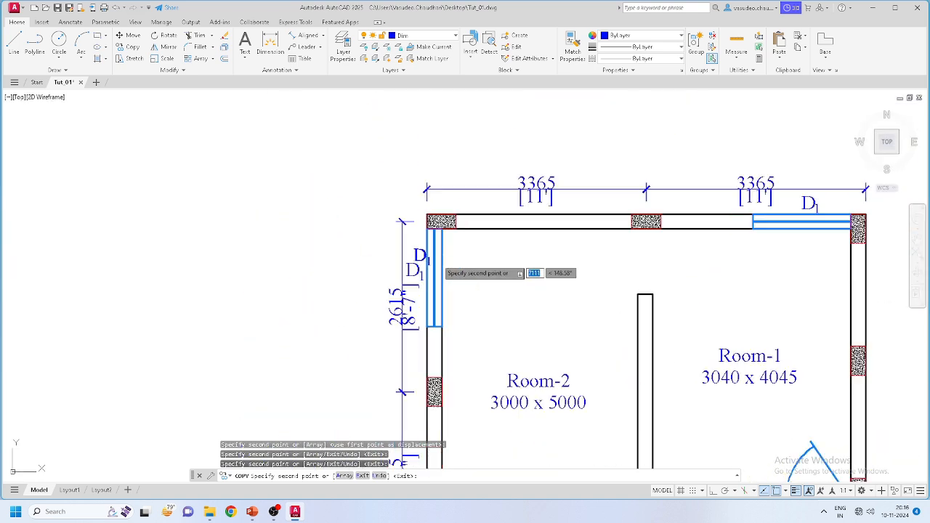
{"action": "key", "text": "Escape"}
{"action": "scroll", "coordinate": [672, 260], "scroll_direction": "up", "scroll_amount": 4}
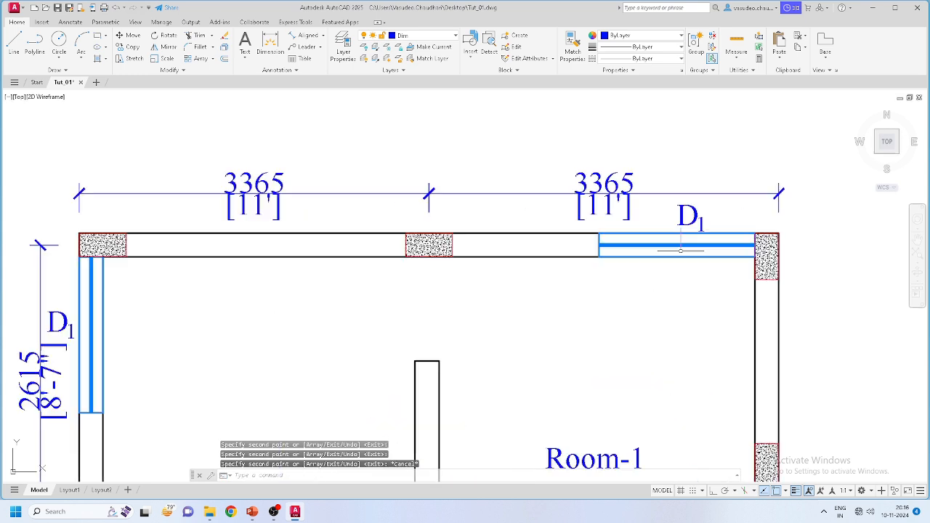
{"action": "left_click", "coordinate": [699, 215]}
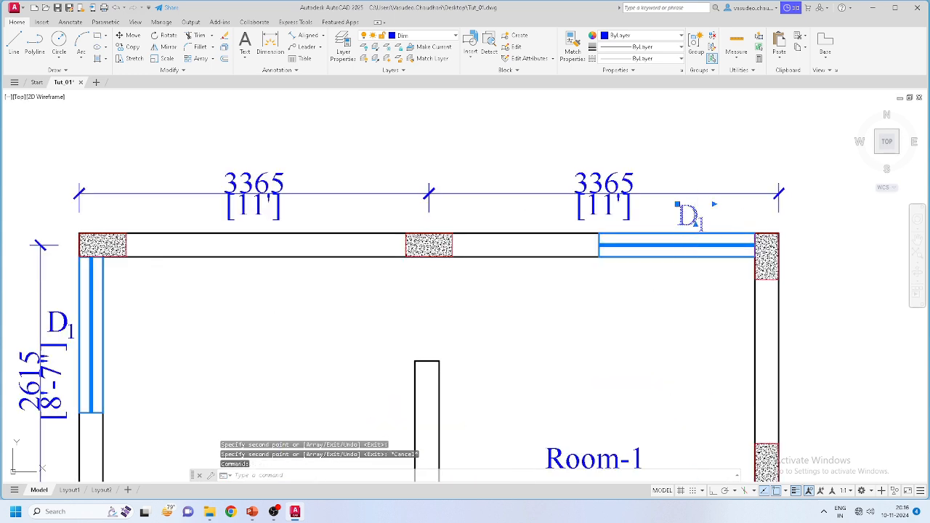
Step: Change the top window's and Room-1 window's tags from D1 to W1
{"action": "double_click", "coordinate": [699, 223]}
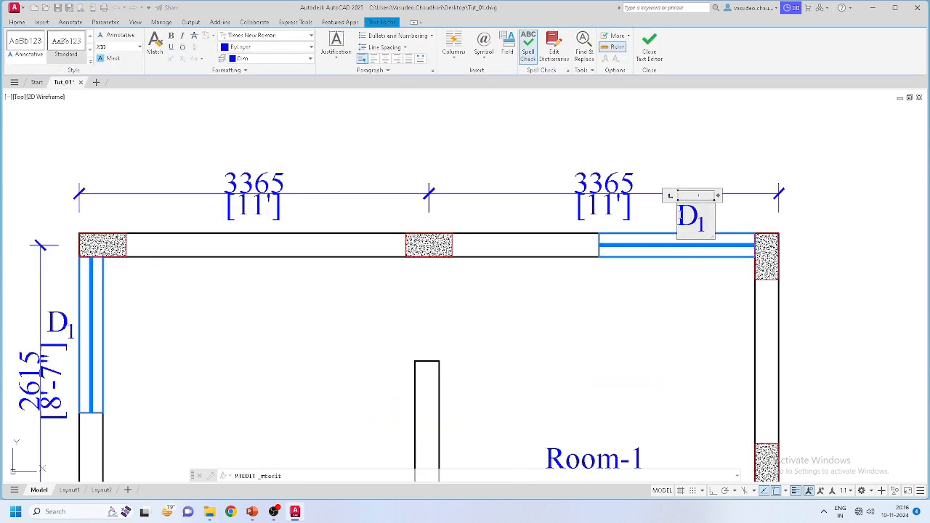
{"action": "type", "text": "w"}
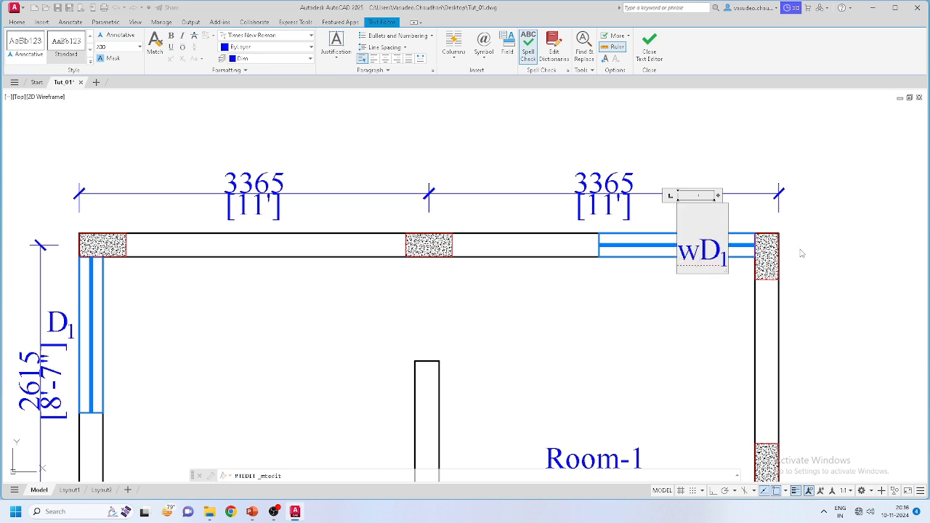
{"action": "key", "text": "BackSpace"}
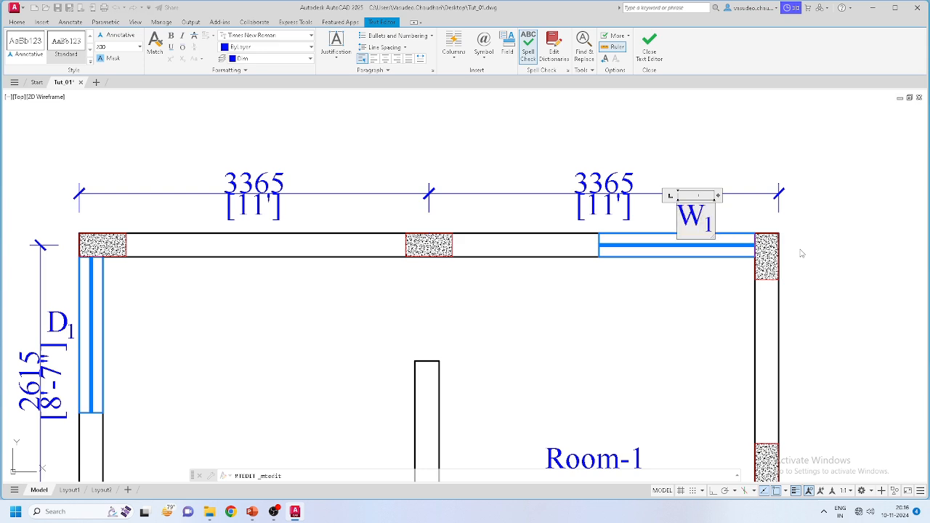
{"action": "left_click", "coordinate": [755, 327]}
{"action": "scroll", "coordinate": [685, 312], "scroll_direction": "down", "scroll_amount": 5}
{"action": "scroll", "coordinate": [633, 218], "scroll_direction": "up", "scroll_amount": 6}
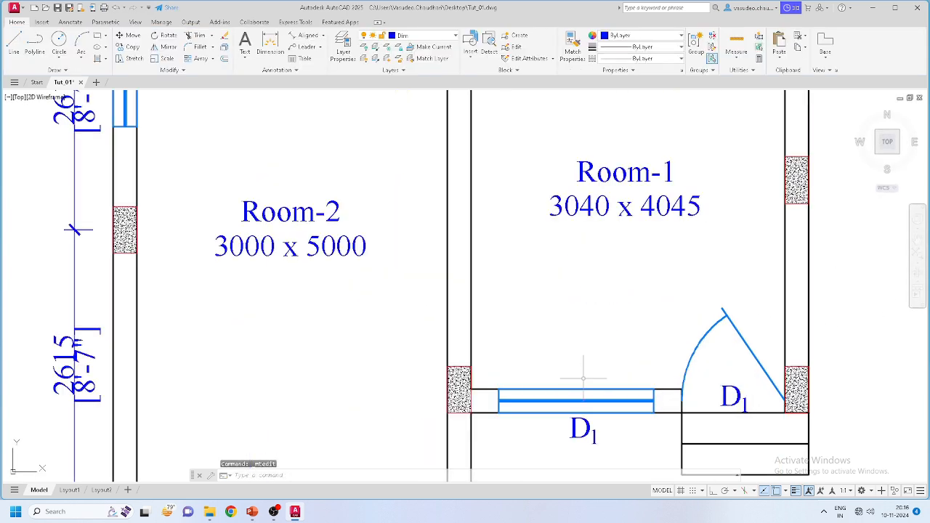
{"action": "scroll", "coordinate": [611, 282], "scroll_direction": "up", "scroll_amount": 2}
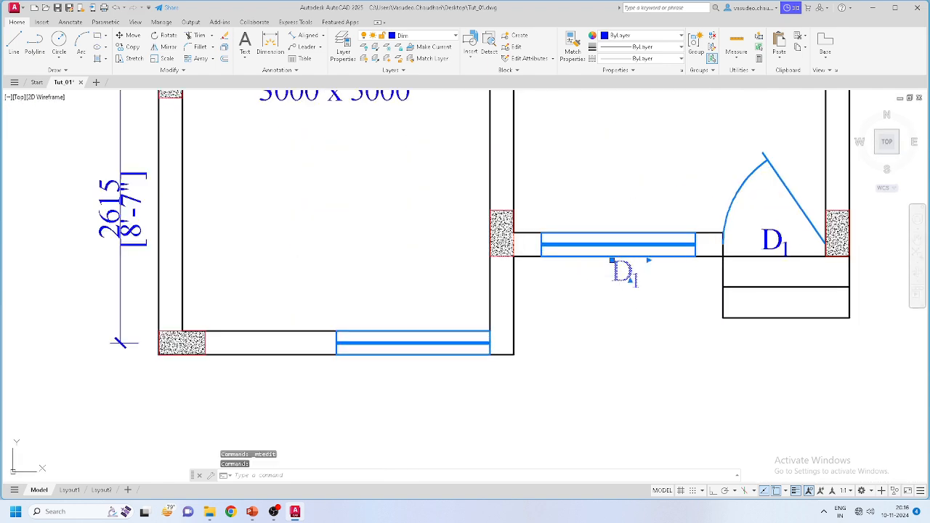
{"action": "double_click", "coordinate": [624, 273]}
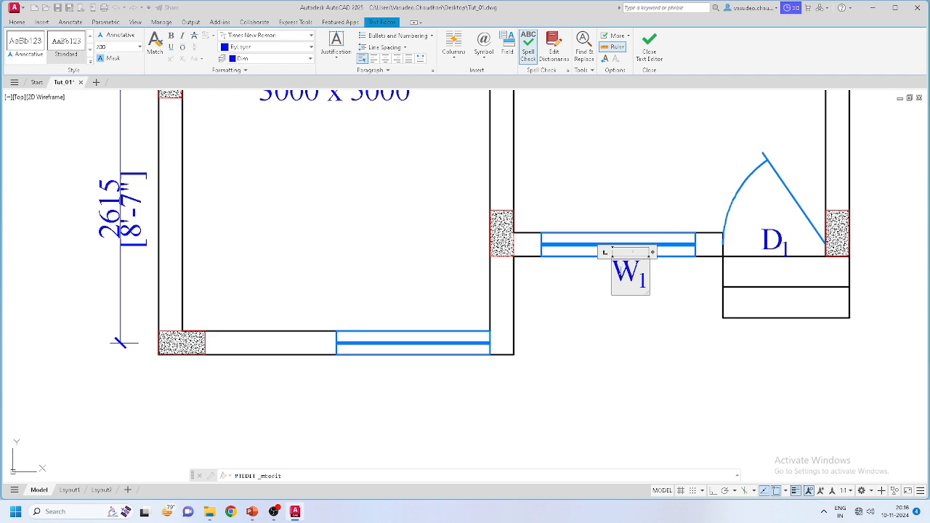
{"action": "left_click", "coordinate": [557, 383]}
{"action": "scroll", "coordinate": [663, 357], "scroll_direction": "down", "scroll_amount": 4}
{"action": "scroll", "coordinate": [439, 302], "scroll_direction": "up", "scroll_amount": 2}
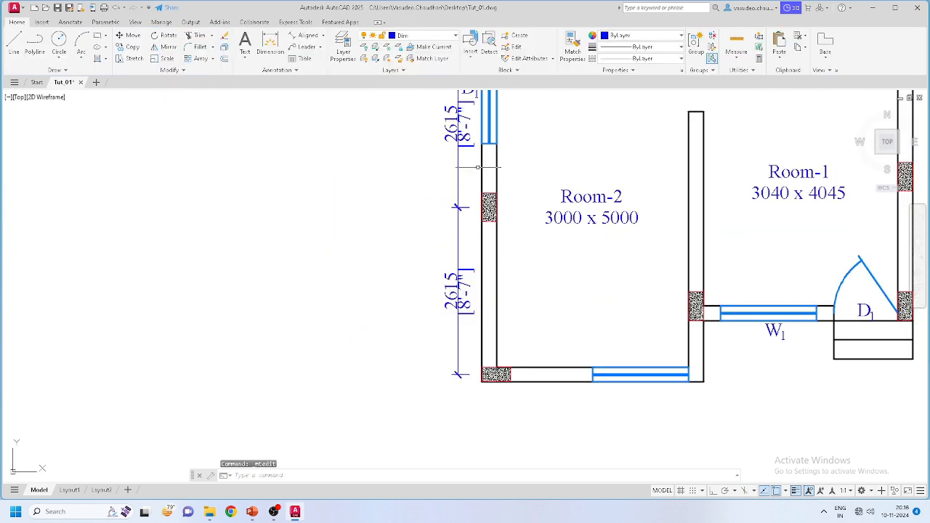
{"action": "scroll", "coordinate": [481, 184], "scroll_direction": "down", "scroll_amount": 4}
{"action": "scroll", "coordinate": [458, 211], "scroll_direction": "up", "scroll_amount": 7}
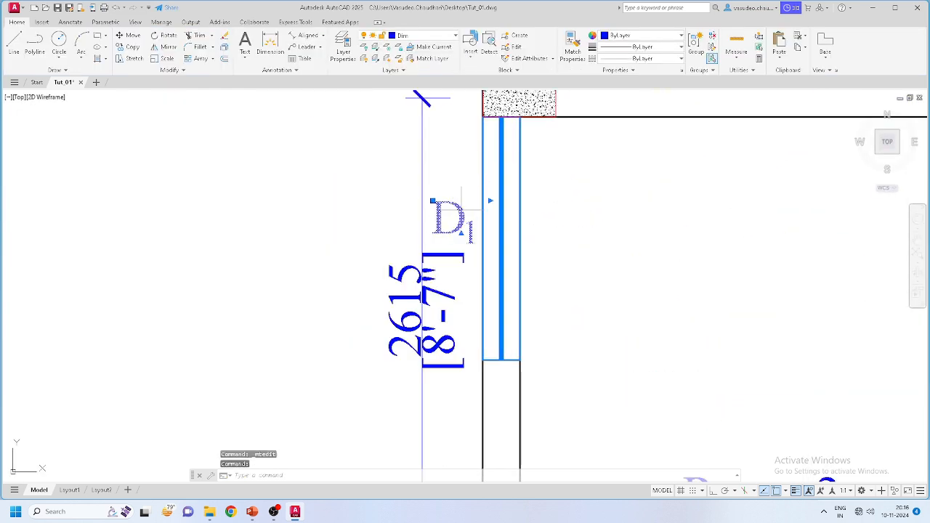
Step: Relabel the left wall window's tag from D1 to W1
{"action": "double_click", "coordinate": [436, 216]}
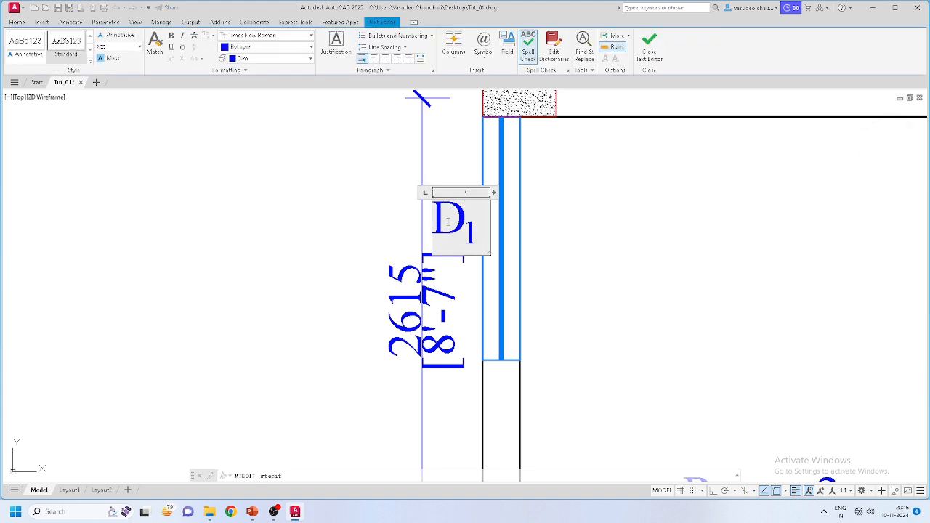
{"action": "type", "text": "W"}
{"action": "key", "text": "Delete"}
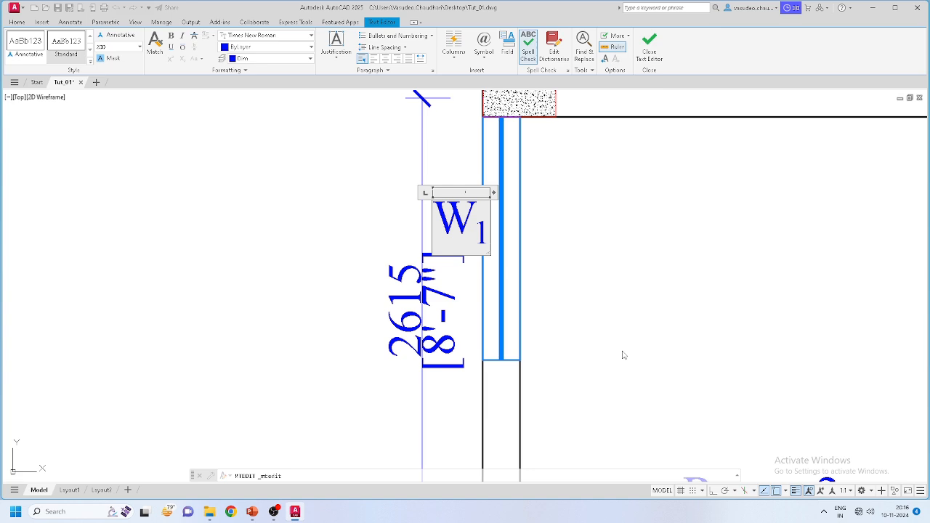
{"action": "left_click", "coordinate": [623, 357]}
{"action": "scroll", "coordinate": [623, 357], "scroll_direction": "down", "scroll_amount": 5}
{"action": "scroll", "coordinate": [440, 324], "scroll_direction": "up", "scroll_amount": 5}
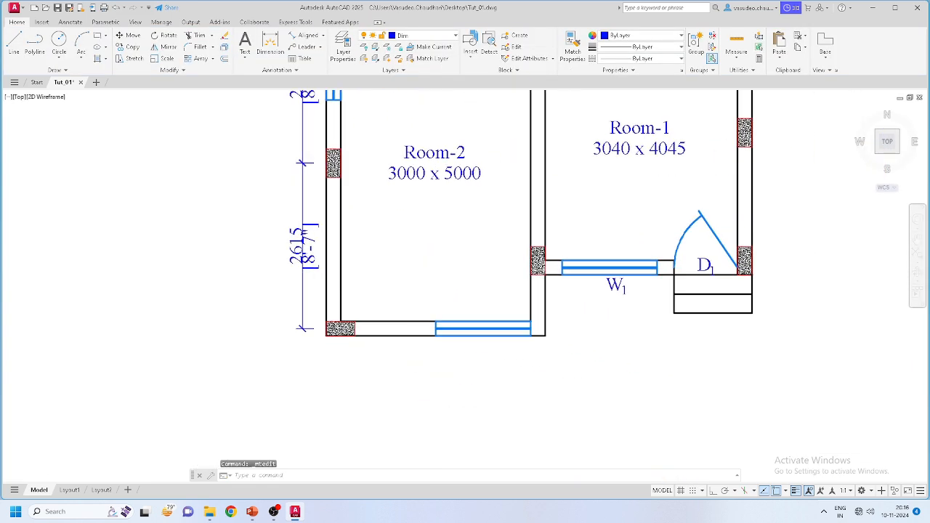
{"action": "scroll", "coordinate": [581, 309], "scroll_direction": "down", "scroll_amount": 4}
{"action": "scroll", "coordinate": [582, 309], "scroll_direction": "up", "scroll_amount": 2}
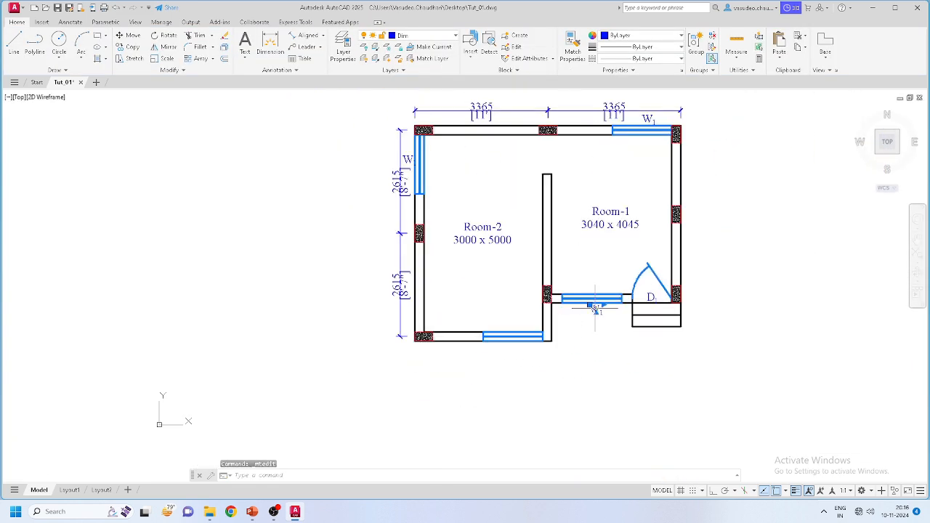
Step: Copy a W1 tag to sit below Room-2's bottom-wall window
{"action": "left_click", "coordinate": [132, 48]}
{"action": "scroll", "coordinate": [591, 320], "scroll_direction": "up", "scroll_amount": 3}
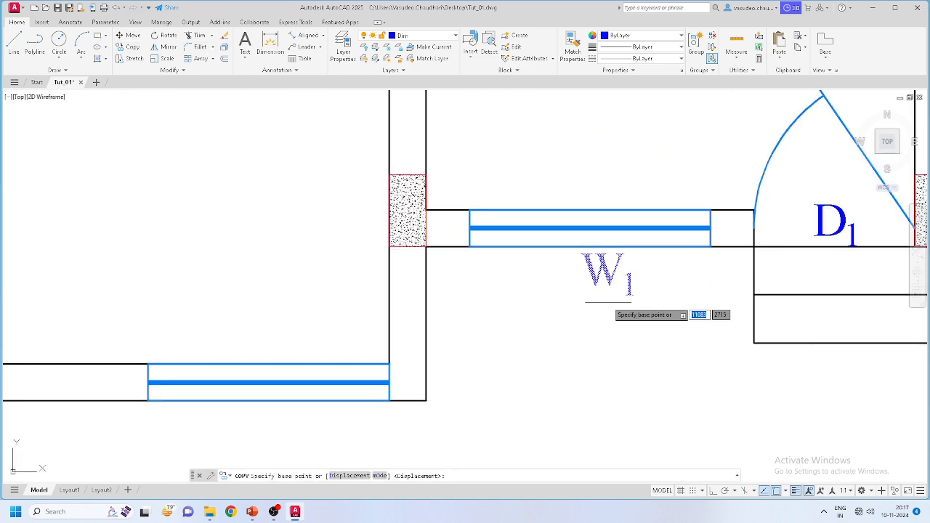
{"action": "left_click", "coordinate": [606, 302]}
{"action": "scroll", "coordinate": [606, 302], "scroll_direction": "down", "scroll_amount": 1}
{"action": "scroll", "coordinate": [607, 305], "scroll_direction": "down", "scroll_amount": 2}
{"action": "scroll", "coordinate": [478, 369], "scroll_direction": "up", "scroll_amount": 4}
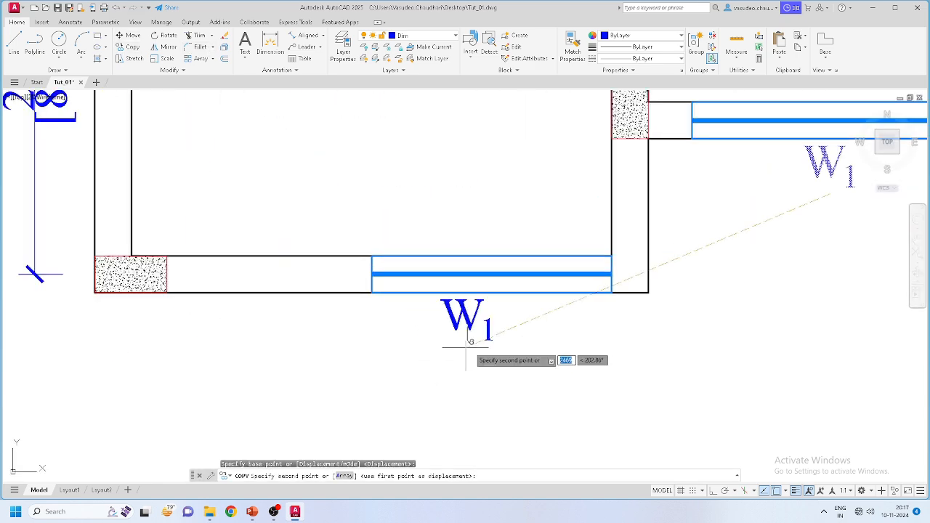
{"action": "left_click", "coordinate": [505, 347]}
{"action": "key", "text": "Escape"}
{"action": "scroll", "coordinate": [523, 363], "scroll_direction": "down", "scroll_amount": 4}
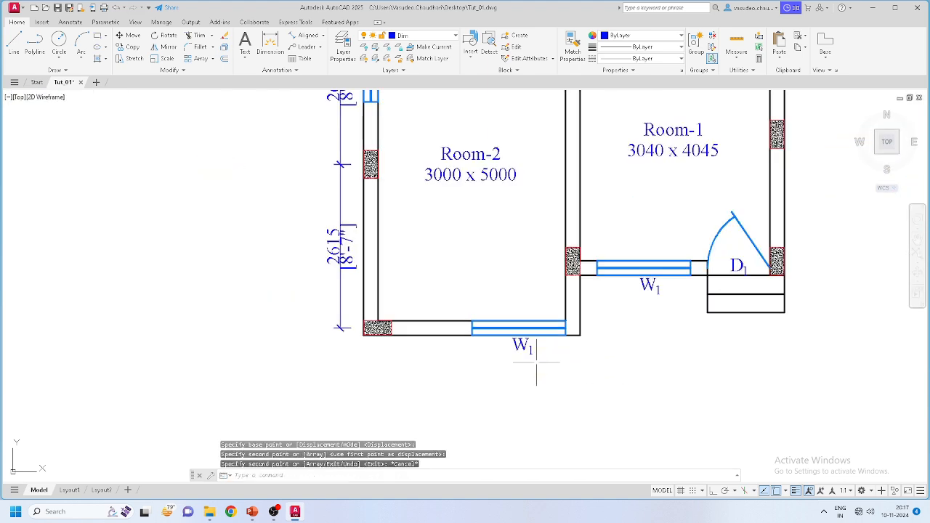
{"action": "scroll", "coordinate": [509, 381], "scroll_direction": "up", "scroll_amount": 2}
{"action": "scroll", "coordinate": [436, 308], "scroll_direction": "up", "scroll_amount": 3}
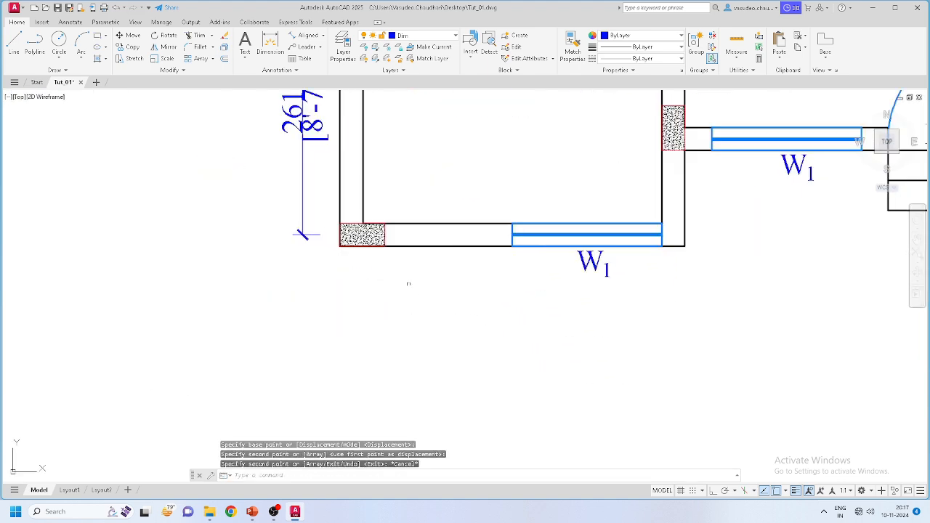
Step: Dimension the bottom wall corner to corner with a 3460 aligned dimension below it
{"action": "left_click", "coordinate": [308, 35]}
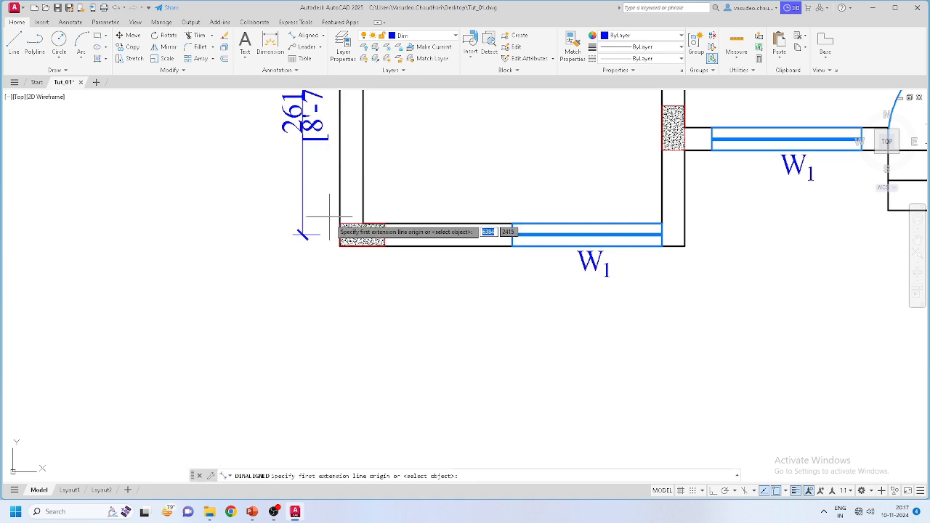
{"action": "left_click", "coordinate": [339, 247]}
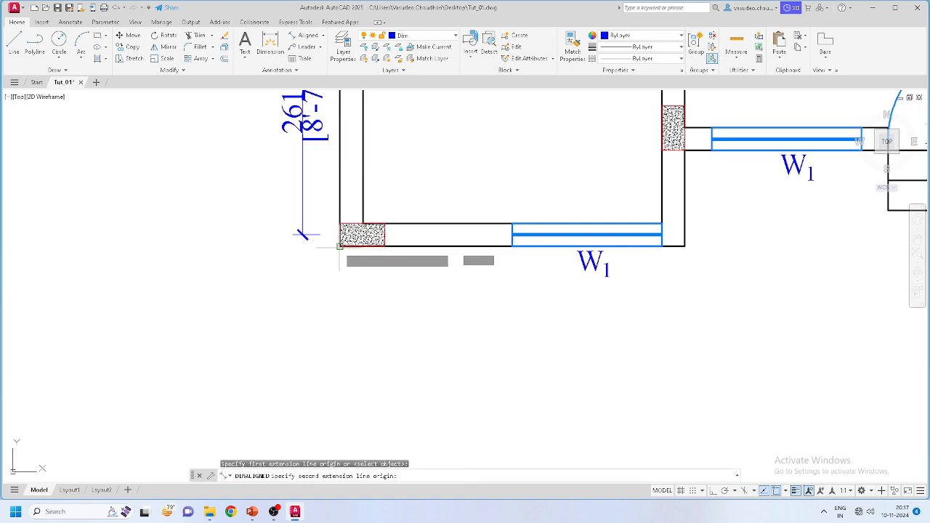
{"action": "left_click", "coordinate": [685, 246]}
{"action": "left_click", "coordinate": [603, 297]}
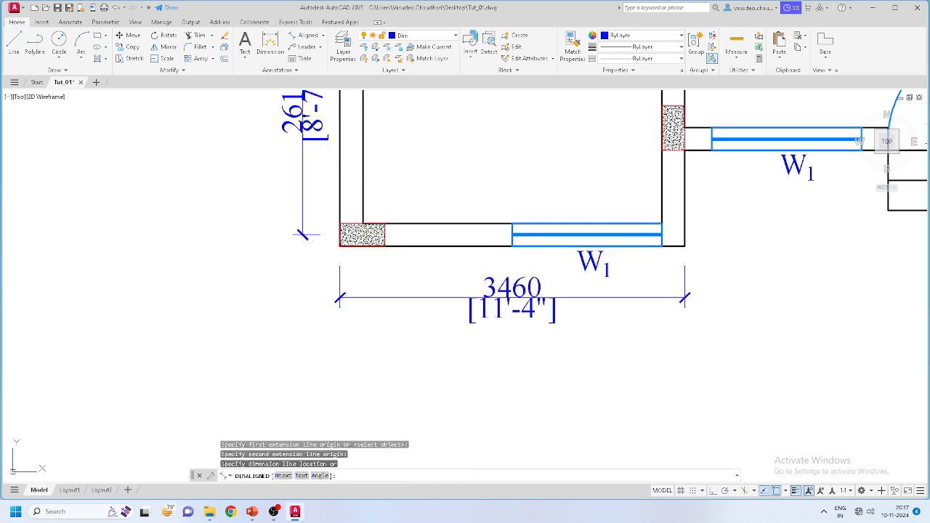
Step: Add a 960 aligned dimension up the right wall, placed beside it
{"action": "key", "text": "Return"}
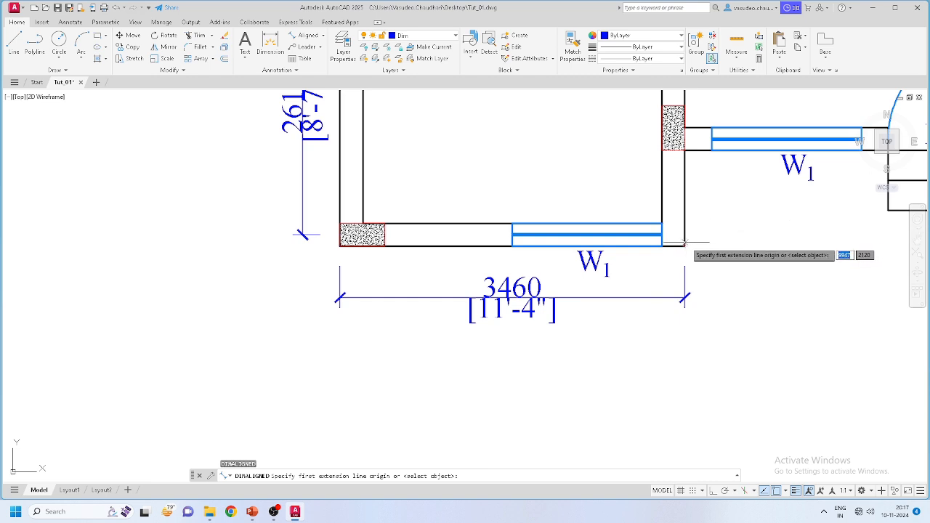
{"action": "left_click", "coordinate": [685, 246]}
{"action": "left_click", "coordinate": [684, 150]}
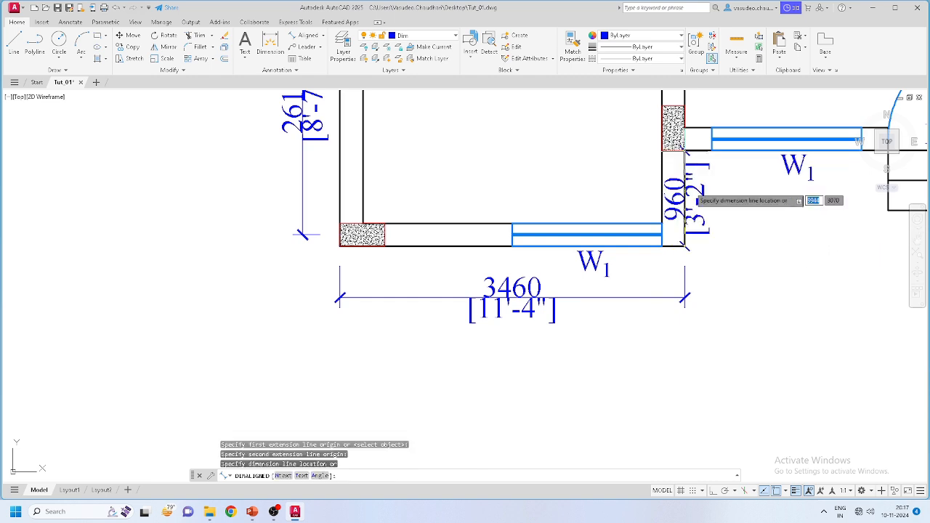
{"action": "scroll", "coordinate": [712, 225], "scroll_direction": "up", "scroll_amount": 2}
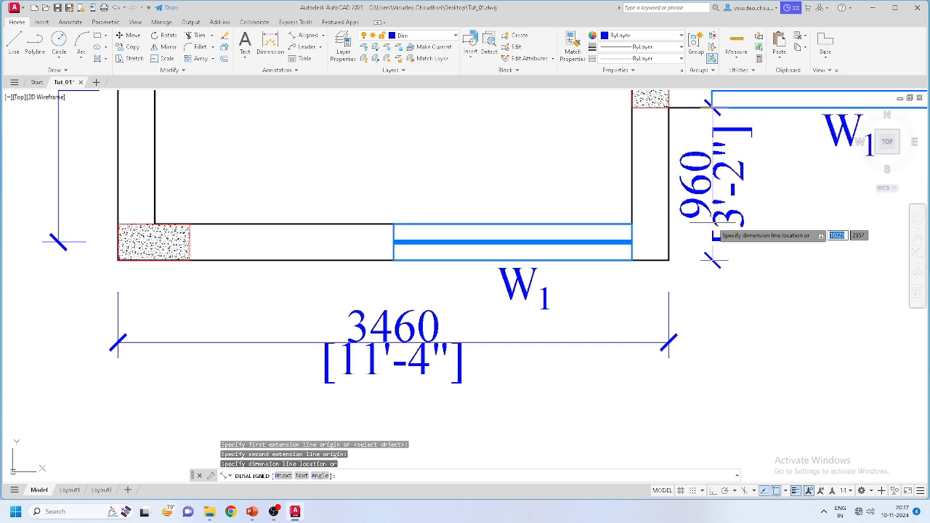
{"action": "left_click", "coordinate": [714, 235]}
{"action": "scroll", "coordinate": [713, 235], "scroll_direction": "down", "scroll_amount": 5}
{"action": "scroll", "coordinate": [731, 276], "scroll_direction": "up", "scroll_amount": 5}
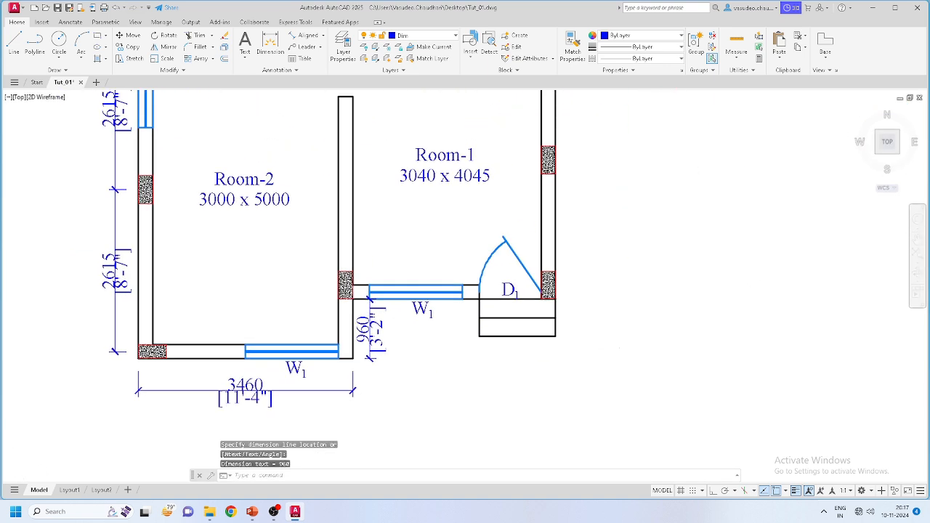
Step: Dimension the 270 gap from window W1's corner to the wall corner, below W1
{"action": "key", "text": "Return"}
{"action": "scroll", "coordinate": [465, 297], "scroll_direction": "up", "scroll_amount": 3}
{"action": "scroll", "coordinate": [473, 294], "scroll_direction": "down", "scroll_amount": 2}
{"action": "scroll", "coordinate": [509, 283], "scroll_direction": "up", "scroll_amount": 2}
{"action": "scroll", "coordinate": [538, 275], "scroll_direction": "up", "scroll_amount": 2}
{"action": "left_click", "coordinate": [538, 267]}
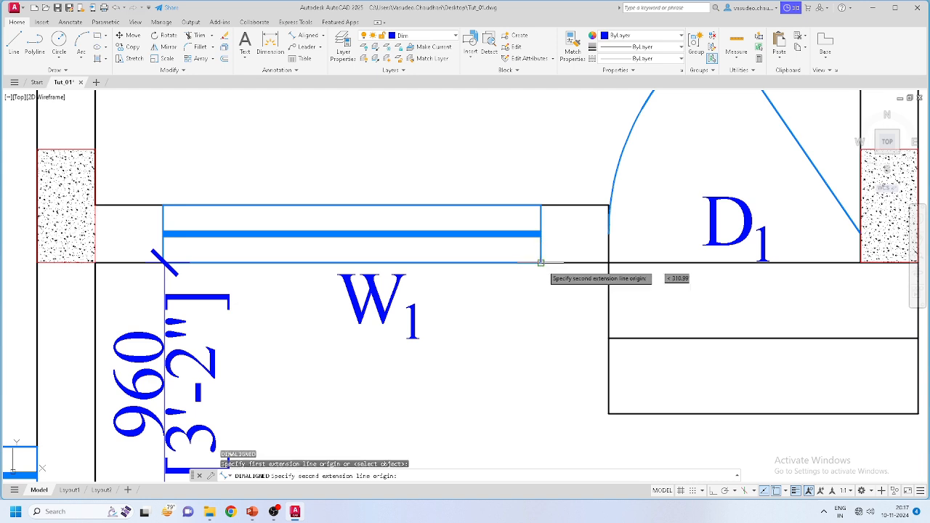
{"action": "left_click", "coordinate": [609, 263]}
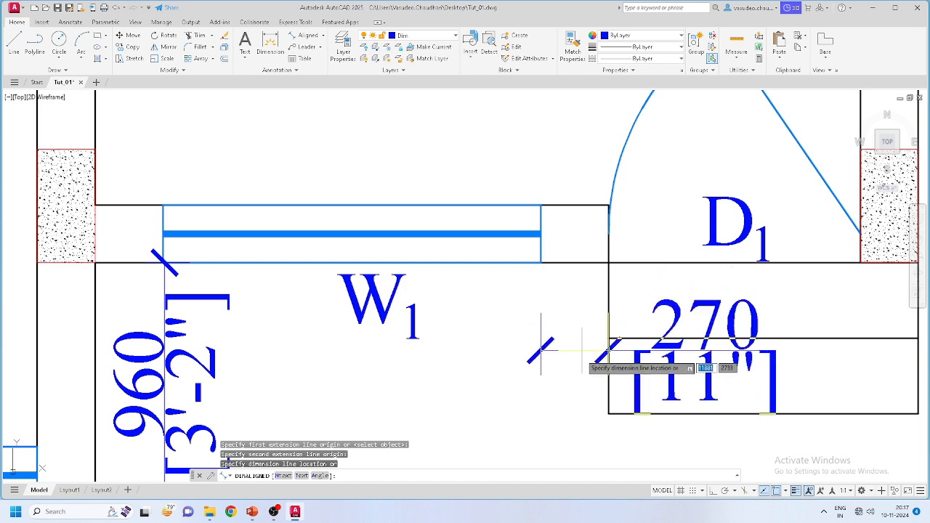
{"action": "left_click", "coordinate": [592, 319]}
{"action": "scroll", "coordinate": [586, 315], "scroll_direction": "down", "scroll_amount": 3}
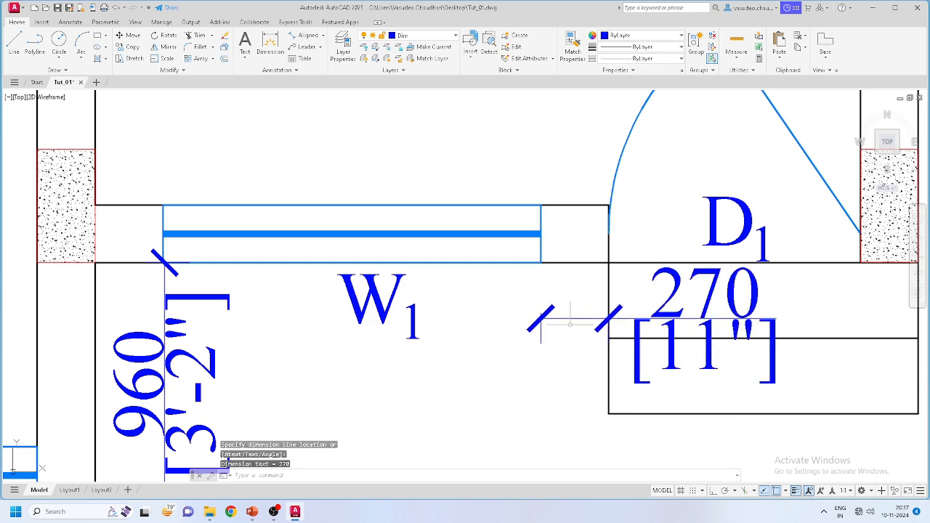
{"action": "scroll", "coordinate": [495, 315], "scroll_direction": "up", "scroll_amount": 5}
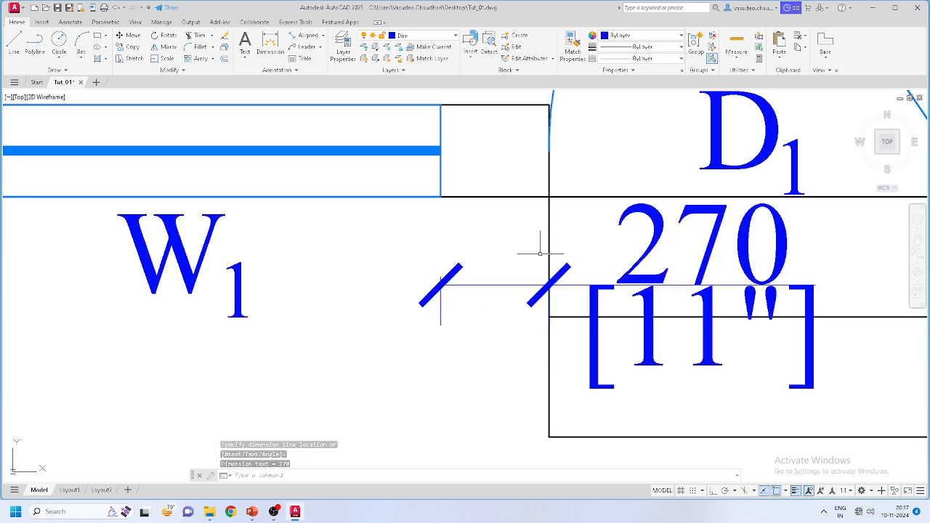
{"action": "scroll", "coordinate": [617, 329], "scroll_direction": "down", "scroll_amount": 6}
{"action": "scroll", "coordinate": [531, 329], "scroll_direction": "up", "scroll_amount": 3}
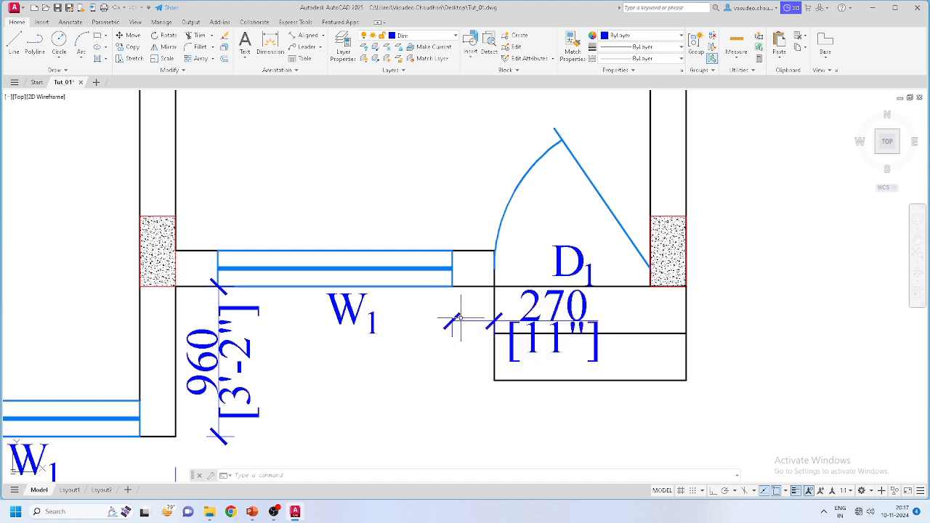
{"action": "scroll", "coordinate": [468, 336], "scroll_direction": "up", "scroll_amount": 4}
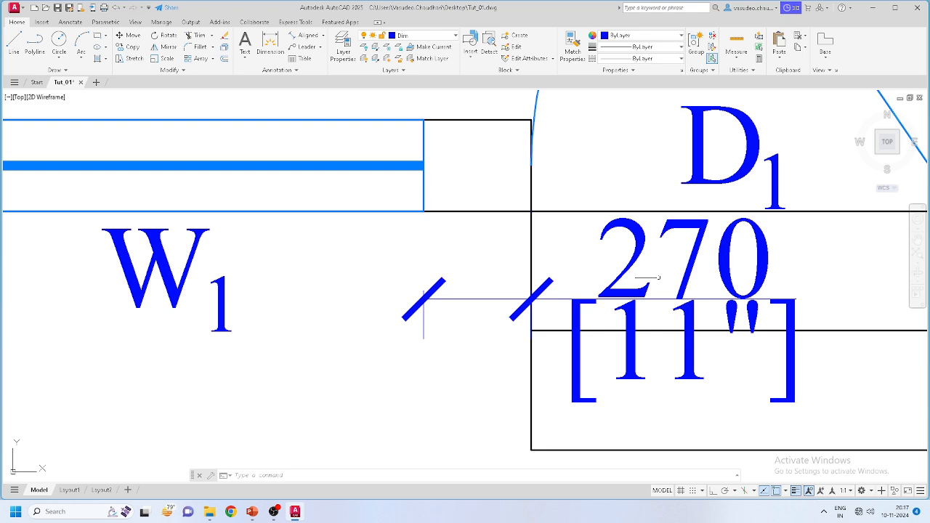
Step: Select the 270 dimension and reframe the view around it
{"action": "left_click", "coordinate": [472, 301]}
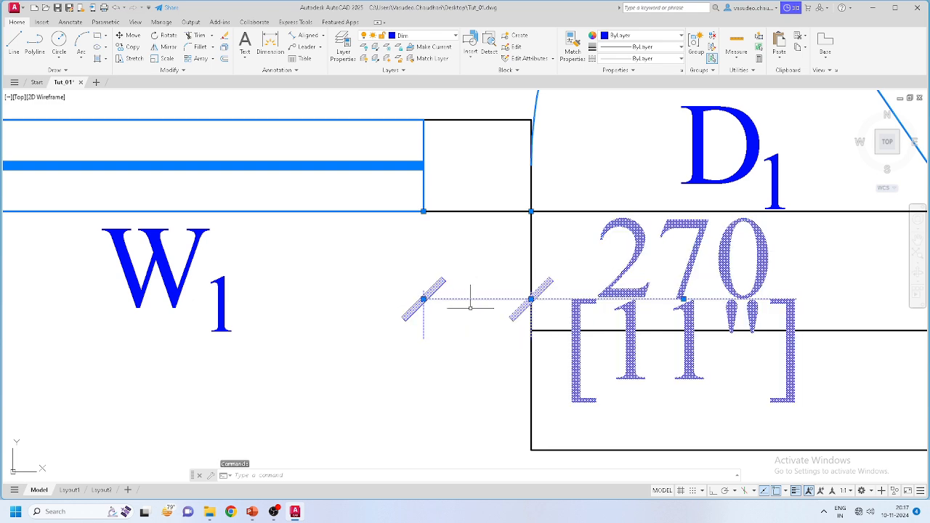
{"action": "left_click", "coordinate": [424, 299]}
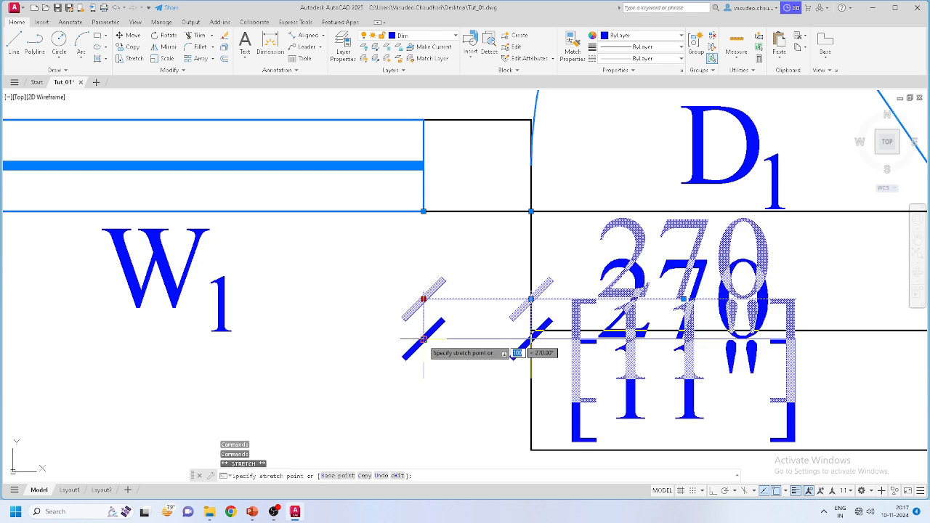
{"action": "scroll", "coordinate": [478, 340], "scroll_direction": "down", "scroll_amount": 2}
{"action": "middle_click_drag", "start_coordinate": [432, 399], "coordinate": [582, 316]}
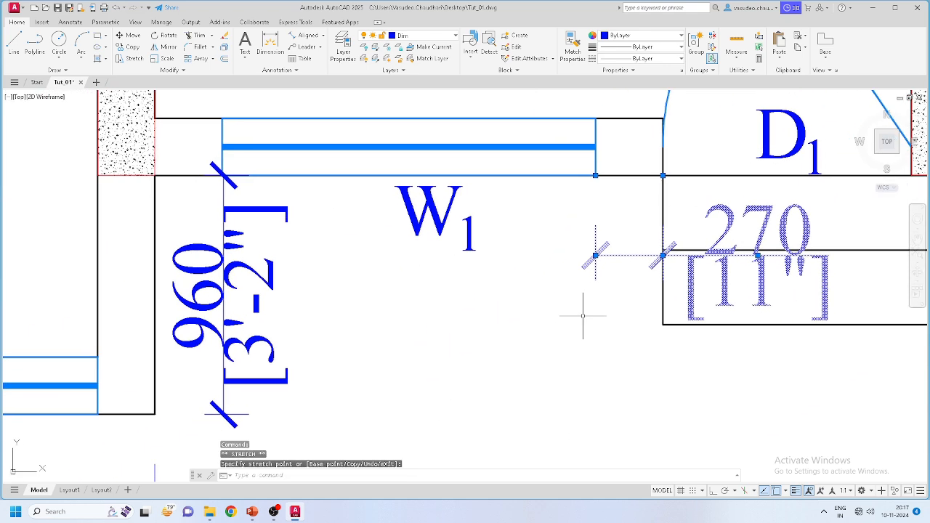
{"action": "mouse_move", "coordinate": [614, 253]}
{"action": "middle_mouse_down"}
{"action": "mouse_move", "coordinate": [574, 301]}
{"action": "mouse_move", "coordinate": [436, 294]}
{"action": "middle_mouse_up"}
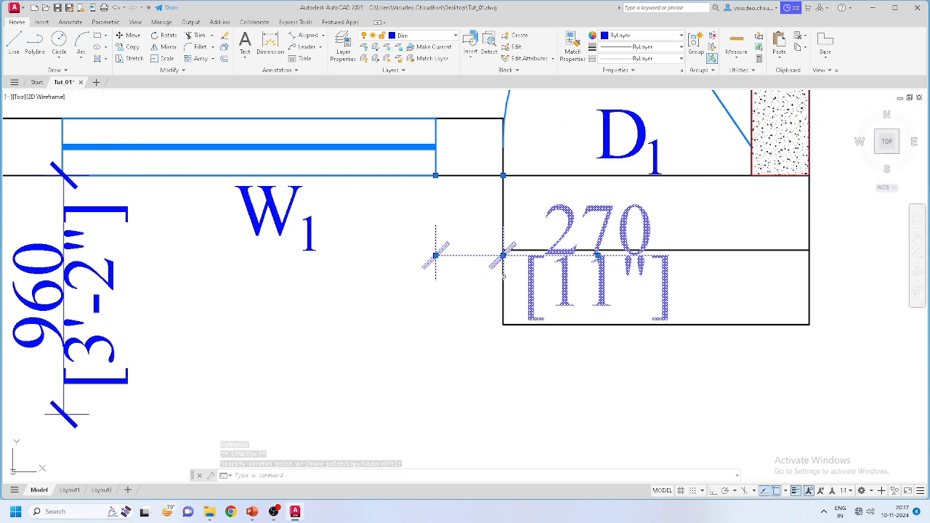
Step: Move the 270 dimension straight down with Ortho to sit below the door step
{"action": "left_click", "coordinate": [132, 35]}
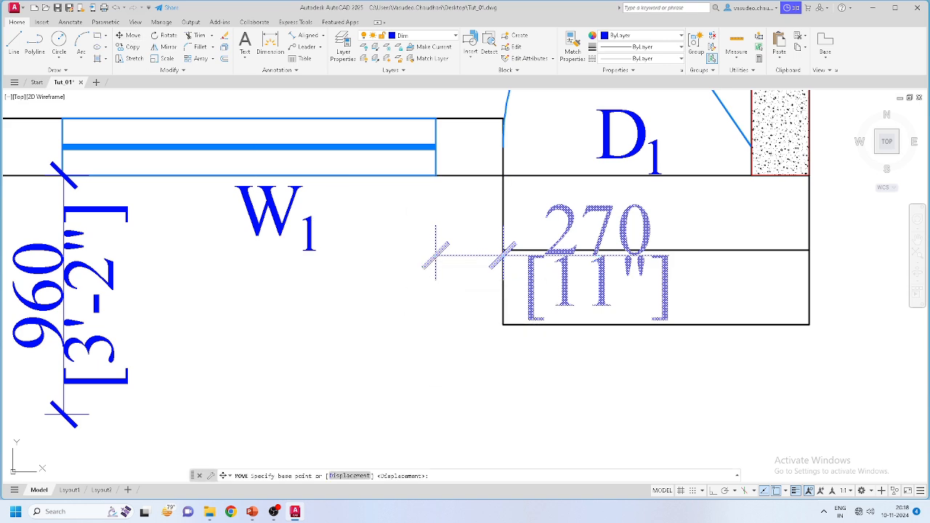
{"action": "left_click", "coordinate": [439, 297]}
{"action": "scroll", "coordinate": [430, 378], "scroll_direction": "down", "scroll_amount": 4}
{"action": "scroll", "coordinate": [431, 393], "scroll_direction": "up", "scroll_amount": 4}
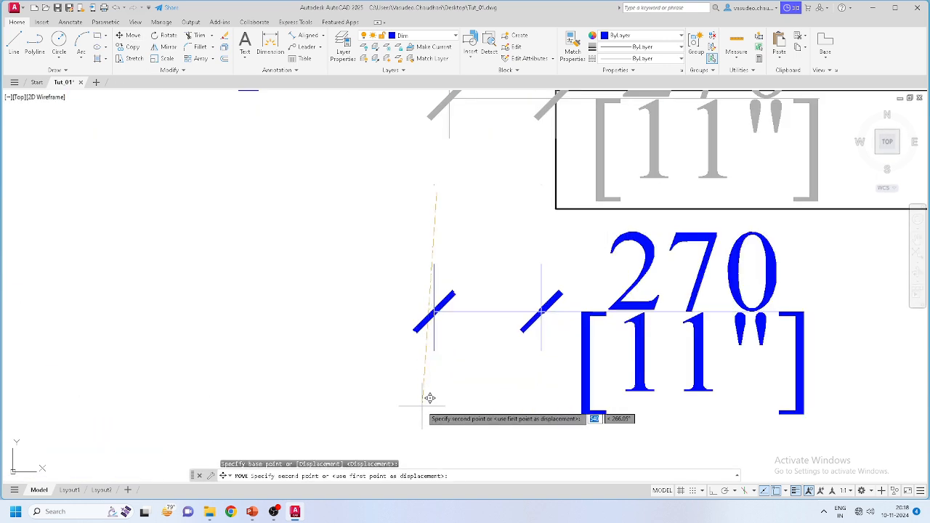
{"action": "key", "text": "F8"}
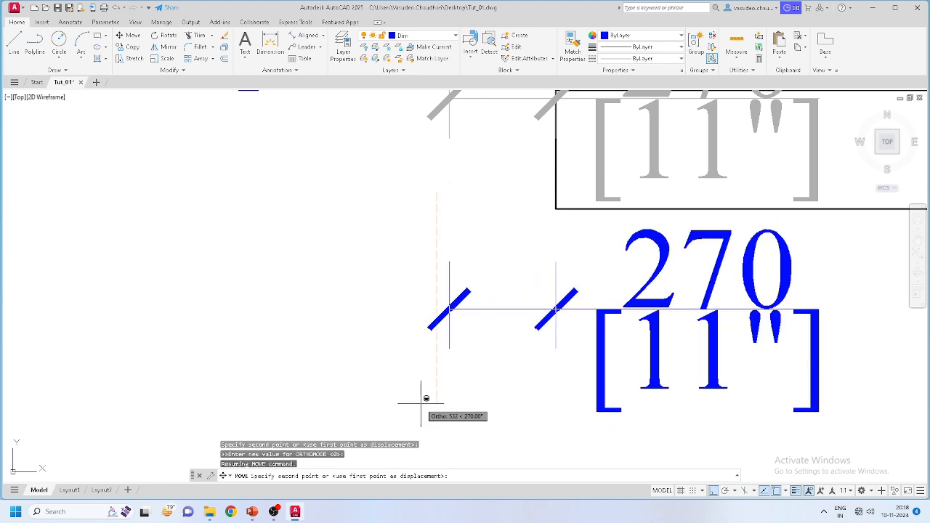
{"action": "scroll", "coordinate": [421, 404], "scroll_direction": "down", "scroll_amount": 6}
{"action": "middle_click_drag", "start_coordinate": [586, 401], "coordinate": [584, 367]}
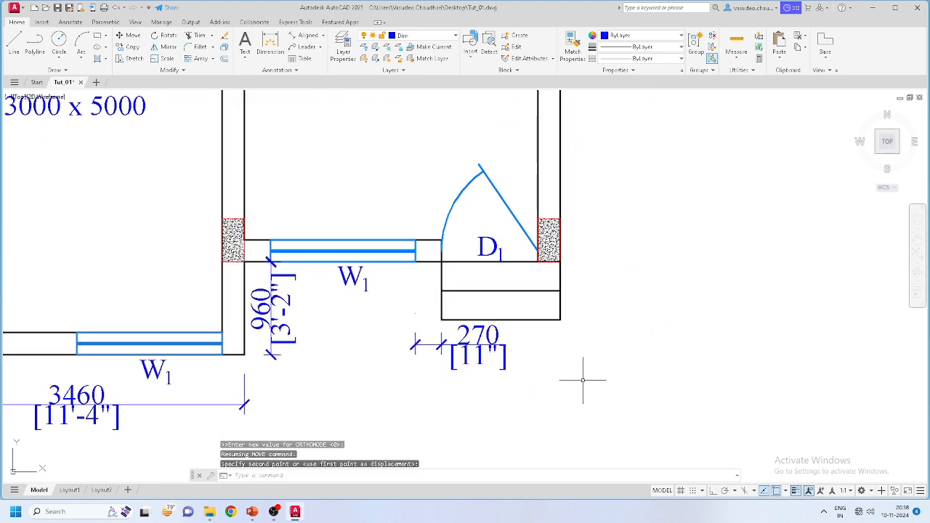
{"action": "scroll", "coordinate": [587, 377], "scroll_direction": "down", "scroll_amount": 5}
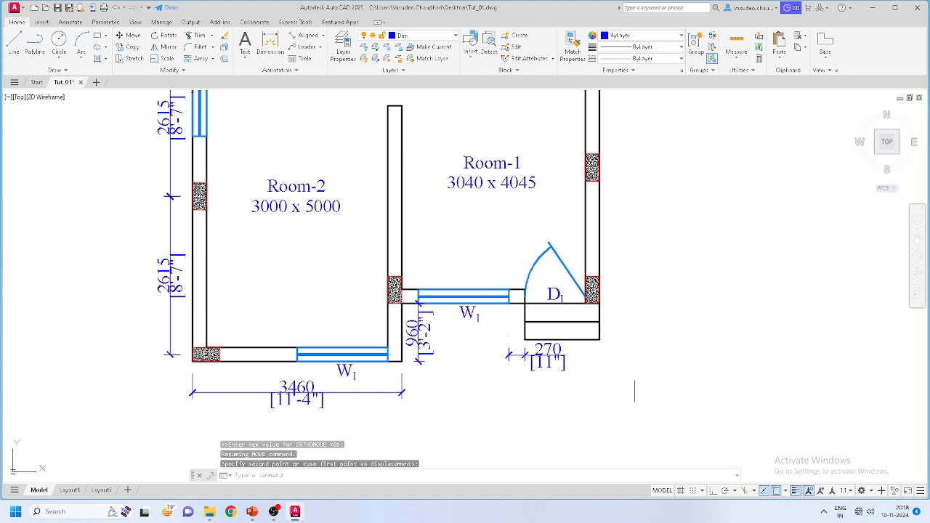
{"action": "left_click", "coordinate": [589, 374]}
{"action": "key", "text": "Return"}
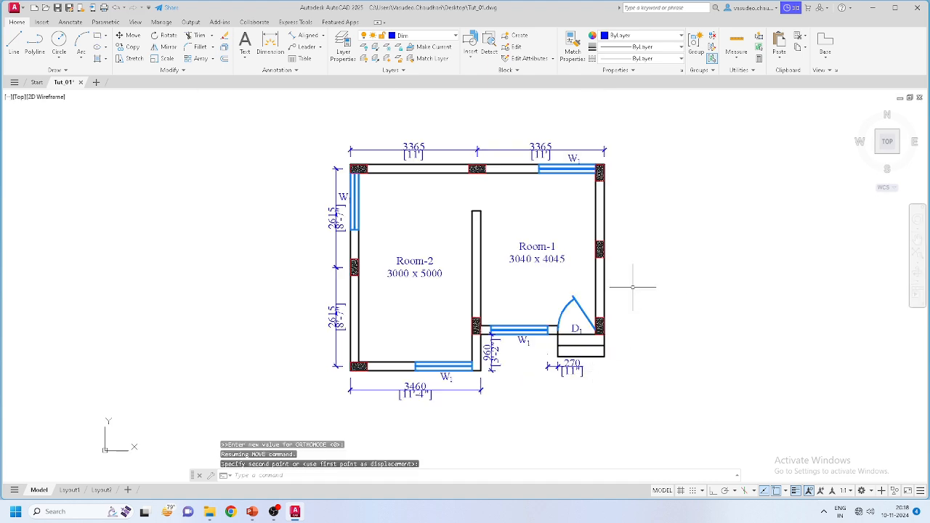
{"action": "scroll", "coordinate": [627, 285], "scroll_direction": "up", "scroll_amount": 3}
{"action": "scroll", "coordinate": [625, 320], "scroll_direction": "up", "scroll_amount": 4}
Step: Add a 4500 aligned dimension along Room-1's right wall
{"action": "left_click", "coordinate": [305, 35]}
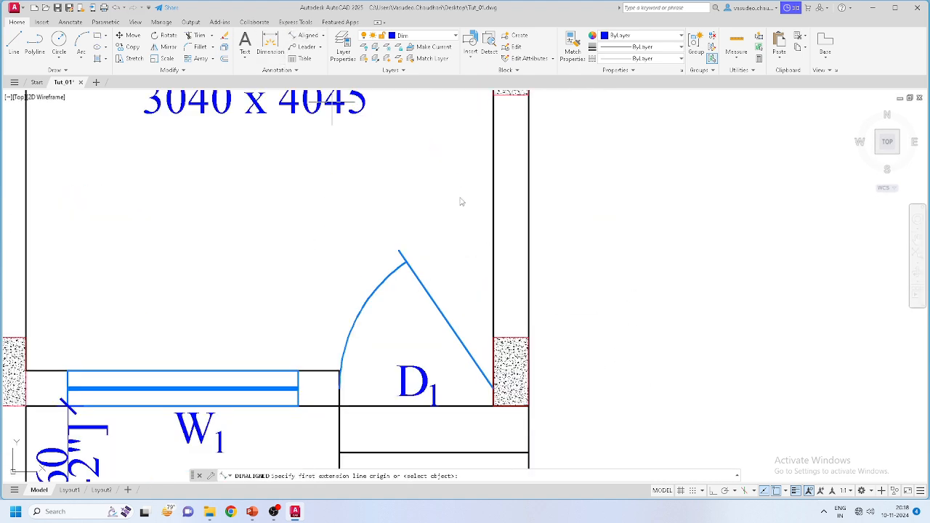
{"action": "left_click", "coordinate": [528, 407]}
{"action": "scroll", "coordinate": [528, 407], "scroll_direction": "down", "scroll_amount": 6}
{"action": "scroll", "coordinate": [537, 149], "scroll_direction": "up", "scroll_amount": 4}
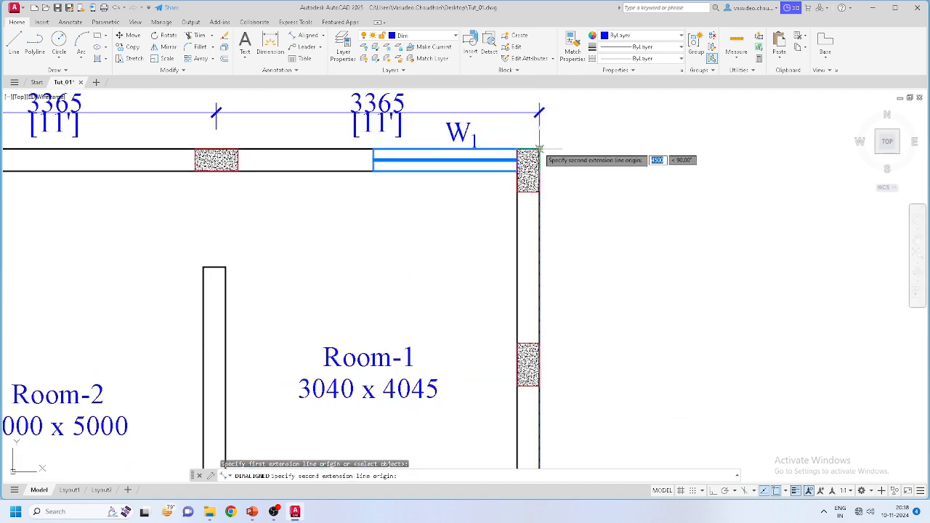
{"action": "left_click", "coordinate": [538, 149]}
{"action": "scroll", "coordinate": [569, 291], "scroll_direction": "down", "scroll_amount": 2}
{"action": "scroll", "coordinate": [569, 291], "scroll_direction": "up", "scroll_amount": 3}
{"action": "left_click", "coordinate": [563, 290]}
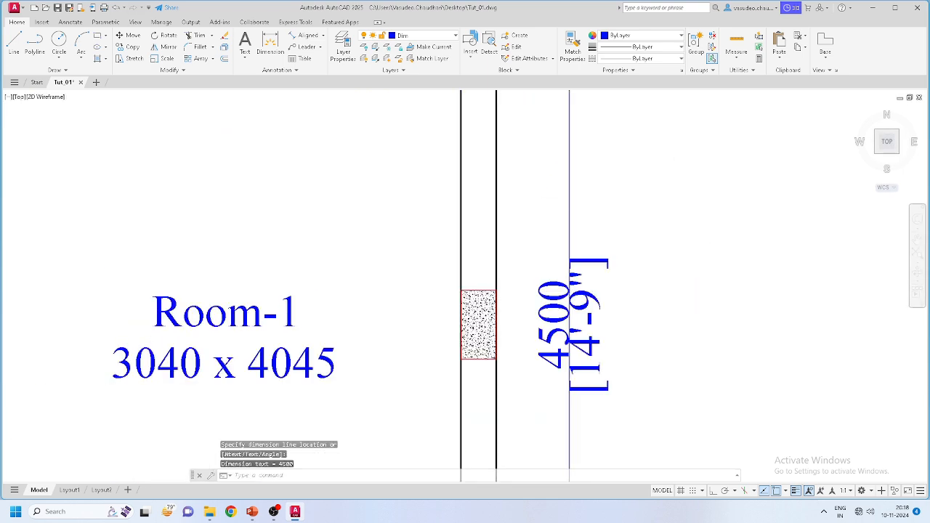
{"action": "scroll", "coordinate": [552, 314], "scroll_direction": "down", "scroll_amount": 6}
{"action": "scroll", "coordinate": [556, 308], "scroll_direction": "up", "scroll_amount": 6}
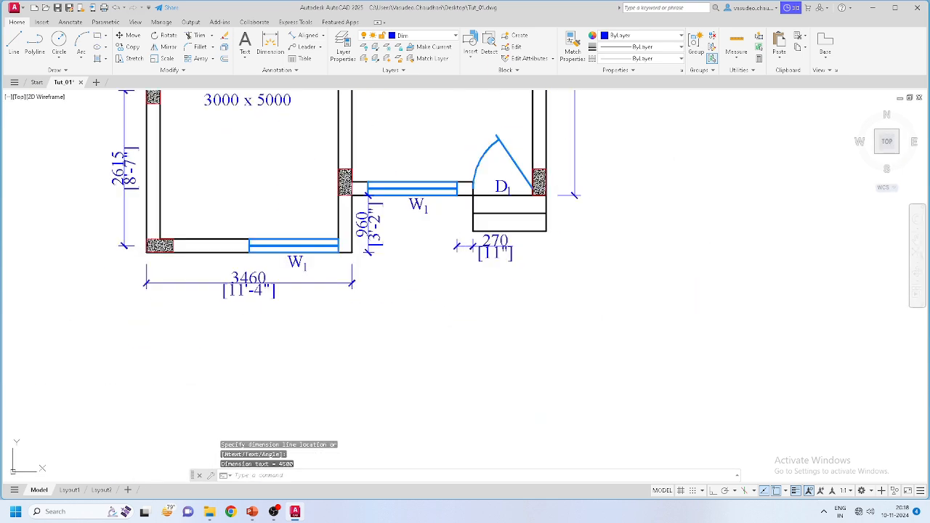
Step: Add two stacked 300 aligned dimensions along the step's corners right of door D1
{"action": "key", "text": "space"}
{"action": "scroll", "coordinate": [545, 202], "scroll_direction": "up", "scroll_amount": 6}
{"action": "left_click", "coordinate": [541, 176]}
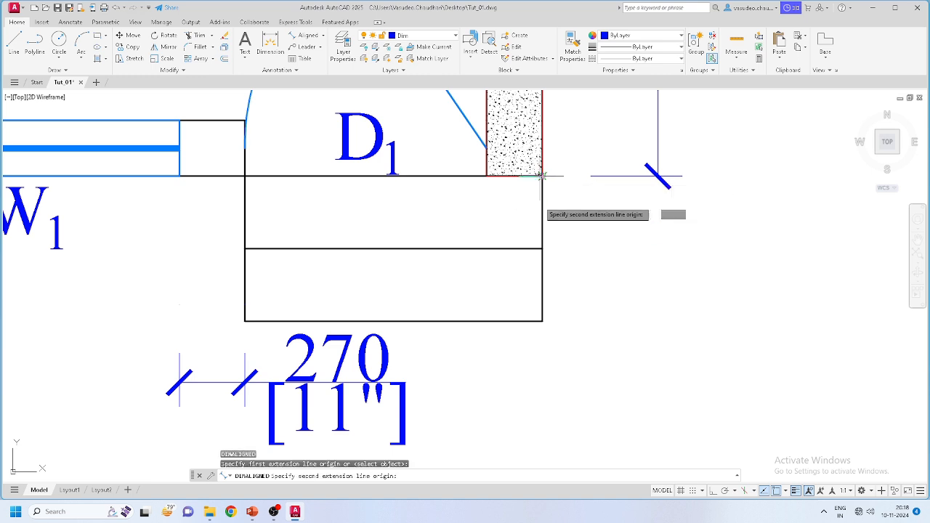
{"action": "left_click", "coordinate": [541, 248]}
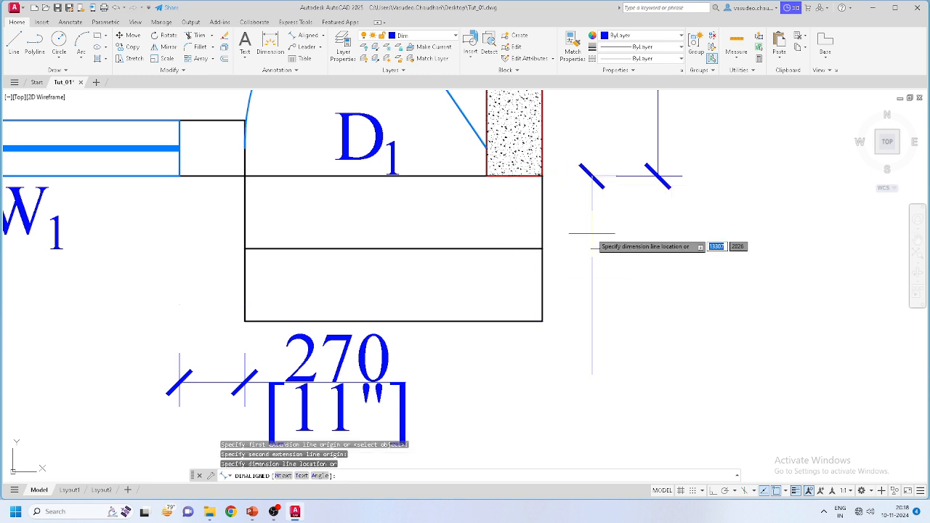
{"action": "left_click", "coordinate": [658, 191]}
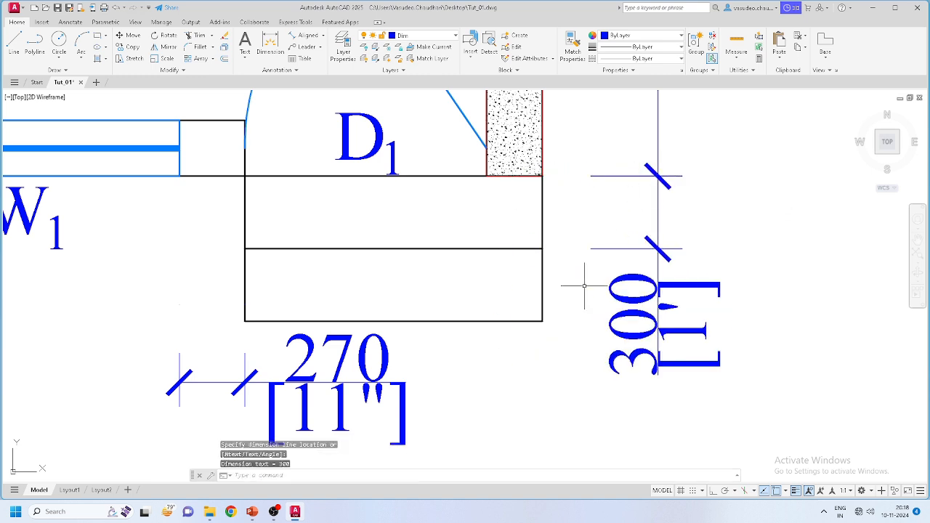
{"action": "key", "text": "space"}
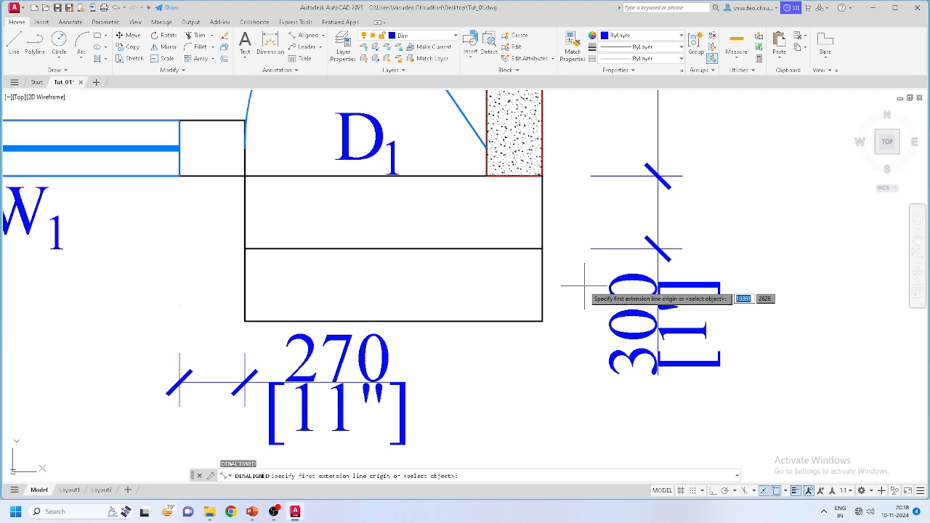
{"action": "left_click", "coordinate": [542, 320]}
{"action": "left_click", "coordinate": [541, 248]}
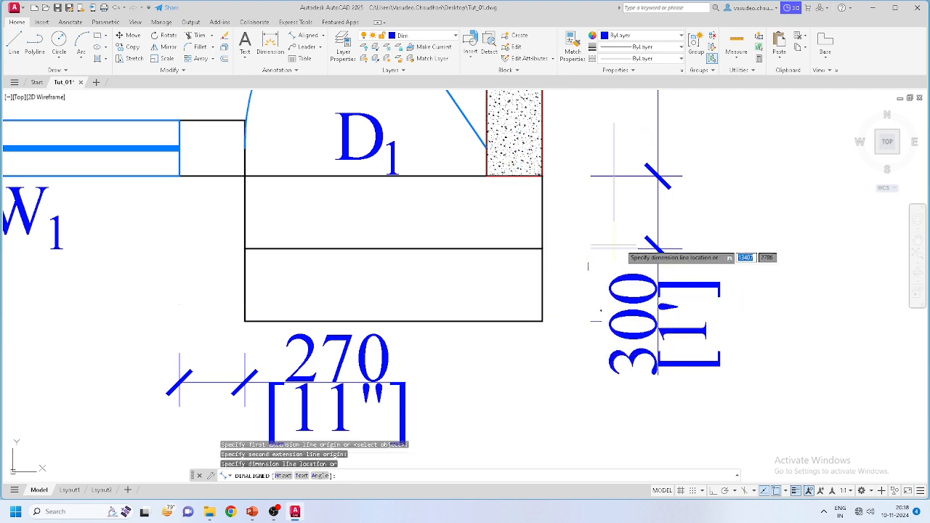
{"action": "left_click", "coordinate": [659, 249]}
{"action": "key", "text": "Escape"}
Step: Stagger the two 300 dimension labels so they sit clear of each other
{"action": "left_click", "coordinate": [686, 286]}
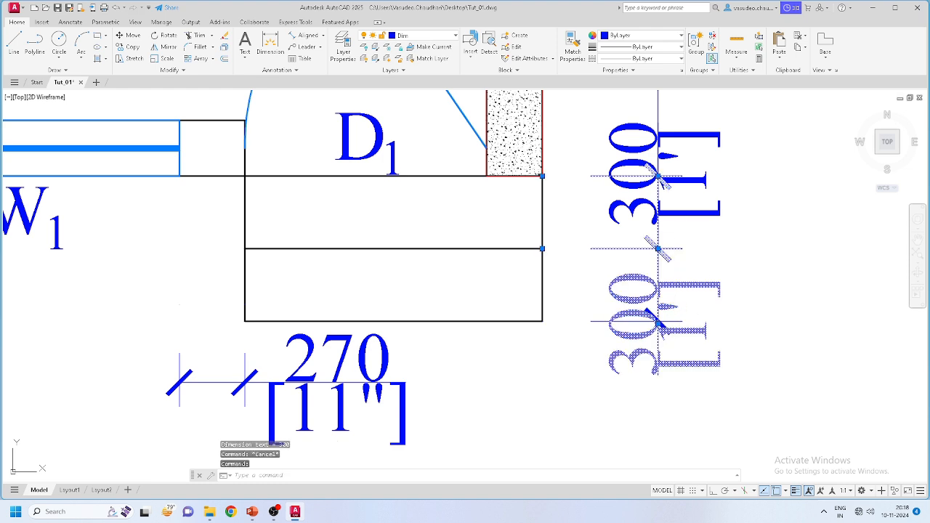
{"action": "left_click", "coordinate": [657, 321]}
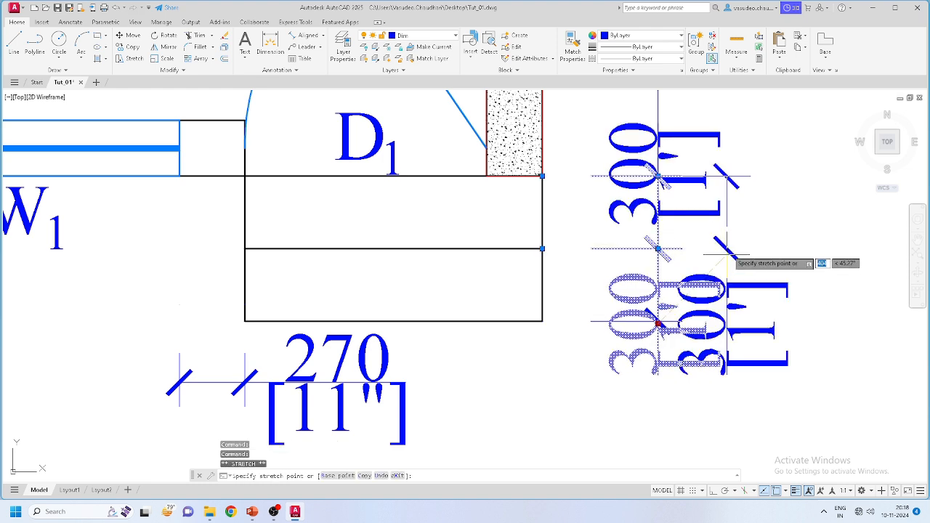
{"action": "left_click", "coordinate": [772, 230]}
{"action": "key", "text": "Escape"}
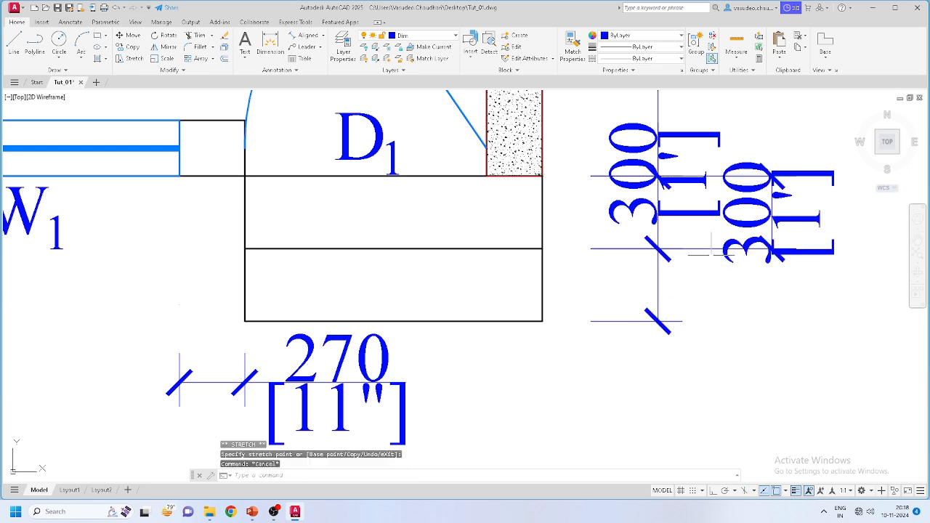
{"action": "left_click", "coordinate": [647, 187]}
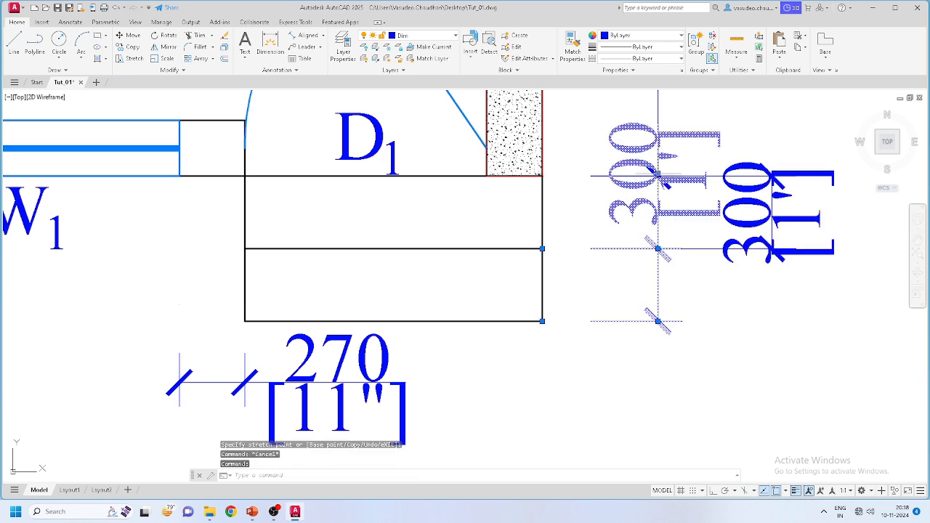
{"action": "left_click", "coordinate": [657, 174]}
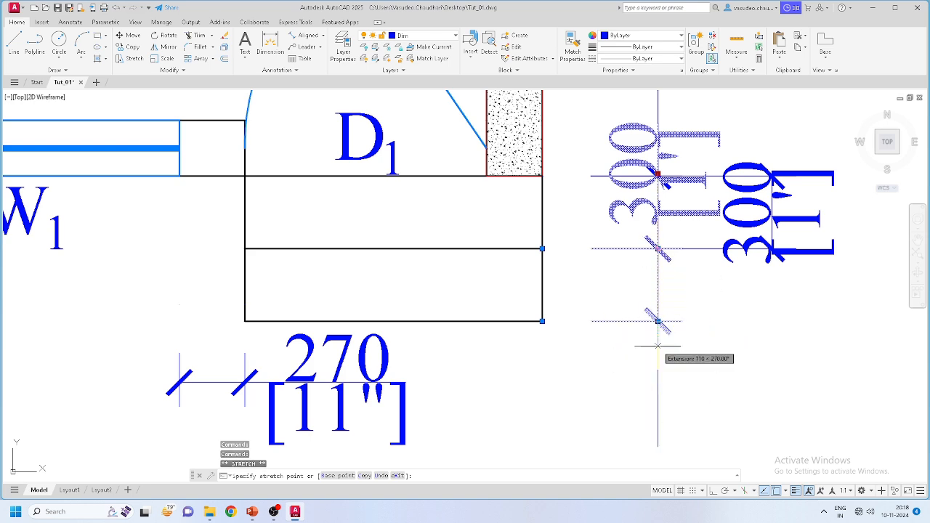
{"action": "left_click", "coordinate": [658, 397]}
{"action": "key", "text": "Escape"}
{"action": "scroll", "coordinate": [659, 291], "scroll_direction": "down", "scroll_amount": 4}
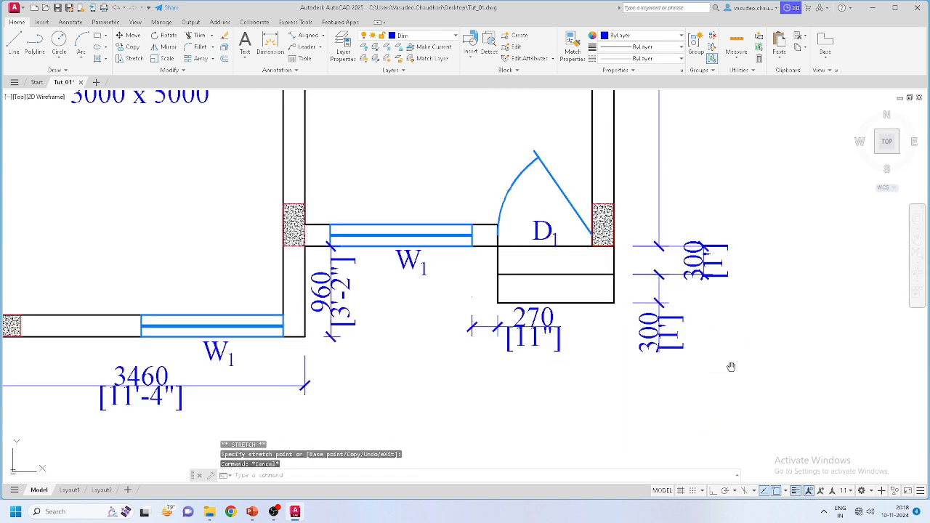
{"action": "scroll", "coordinate": [731, 367], "scroll_direction": "down", "scroll_amount": 4}
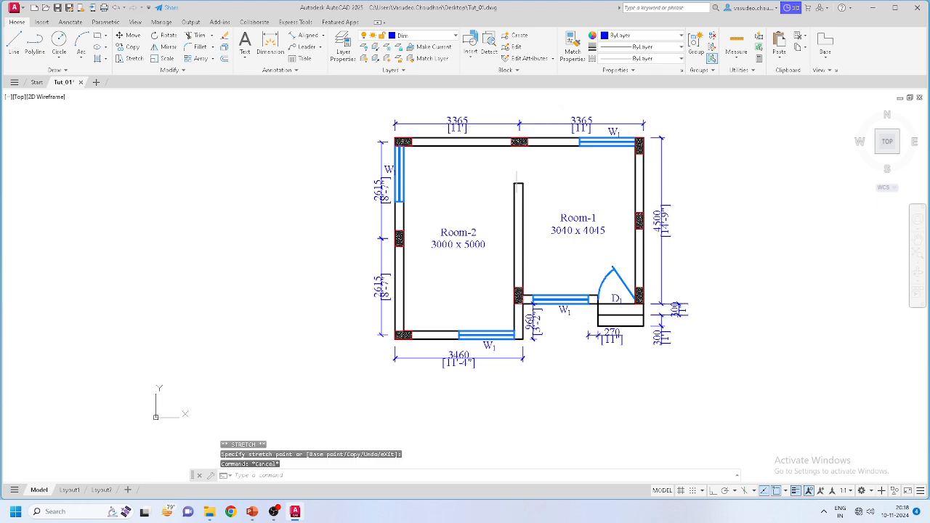
{"action": "scroll", "coordinate": [509, 189], "scroll_direction": "down", "scroll_amount": 2}
{"action": "scroll", "coordinate": [545, 240], "scroll_direction": "up", "scroll_amount": 4}
{"action": "scroll", "coordinate": [502, 327], "scroll_direction": "down", "scroll_amount": 2}
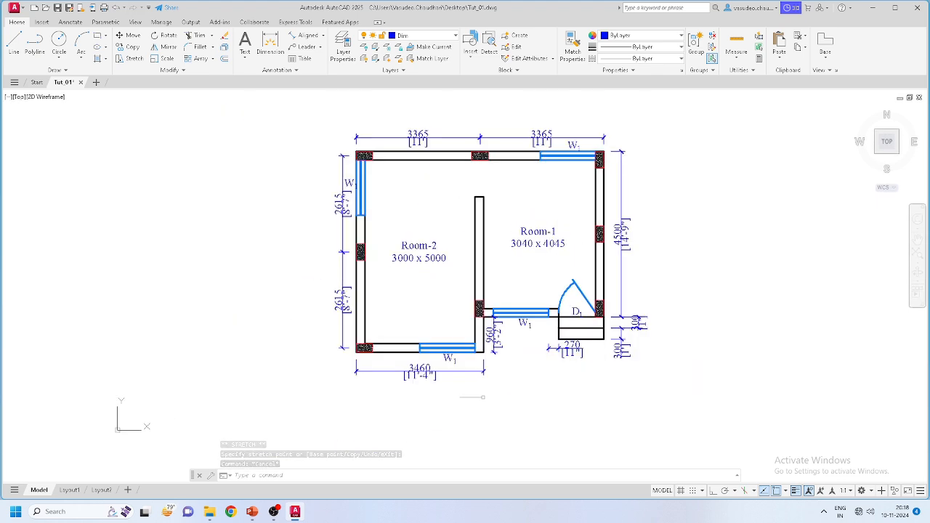
{"action": "middle_click_drag", "start_coordinate": [450, 409], "coordinate": [447, 401]}
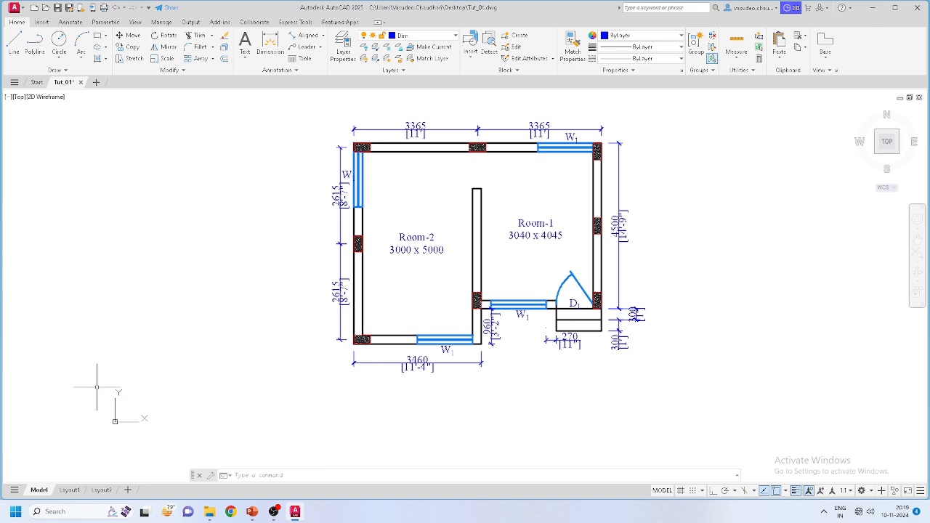
{"action": "left_click", "coordinate": [22, 10]}
Step: Set the plotter to AutoCAD PDF (High Quality Print) with 2400 dpi raster quality
{"action": "mouse_move", "coordinate": [24, 221]}
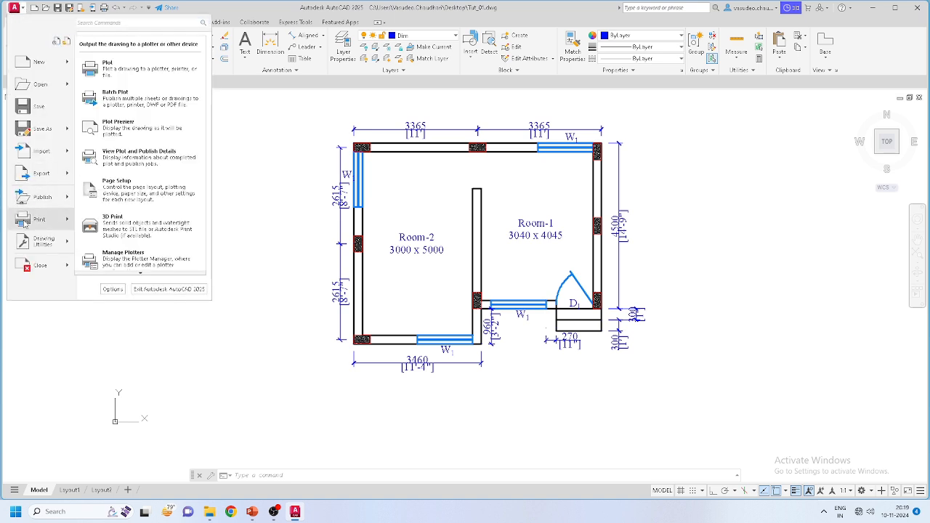
{"action": "left_click", "coordinate": [107, 66]}
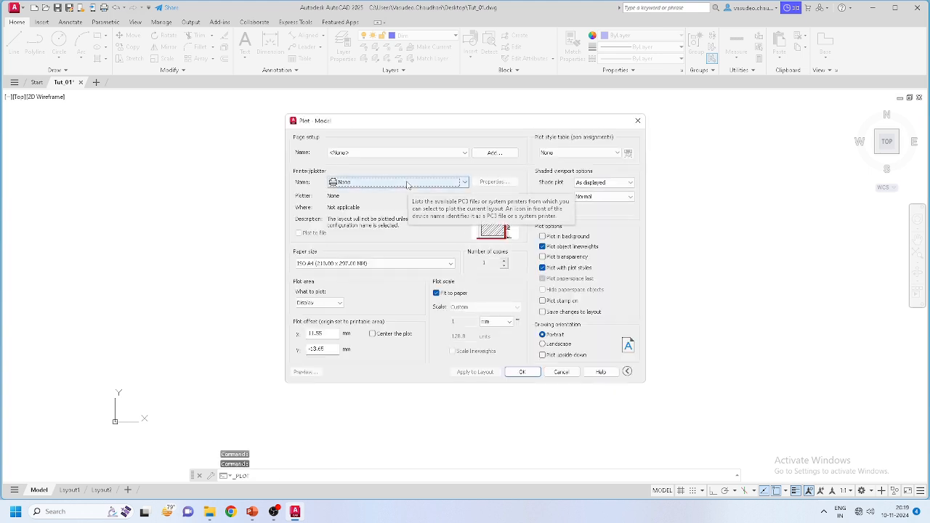
{"action": "left_click", "coordinate": [407, 185]}
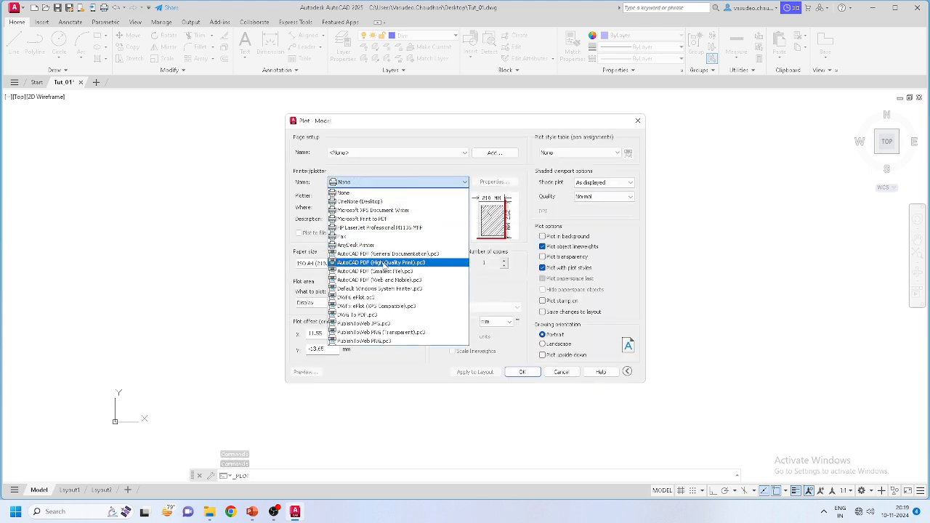
{"action": "left_click", "coordinate": [404, 263]}
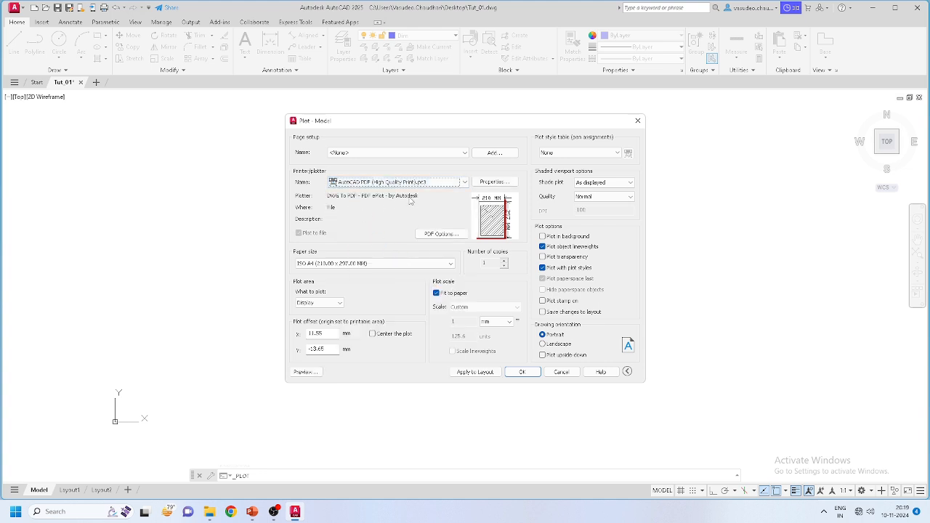
{"action": "left_click", "coordinate": [439, 233]}
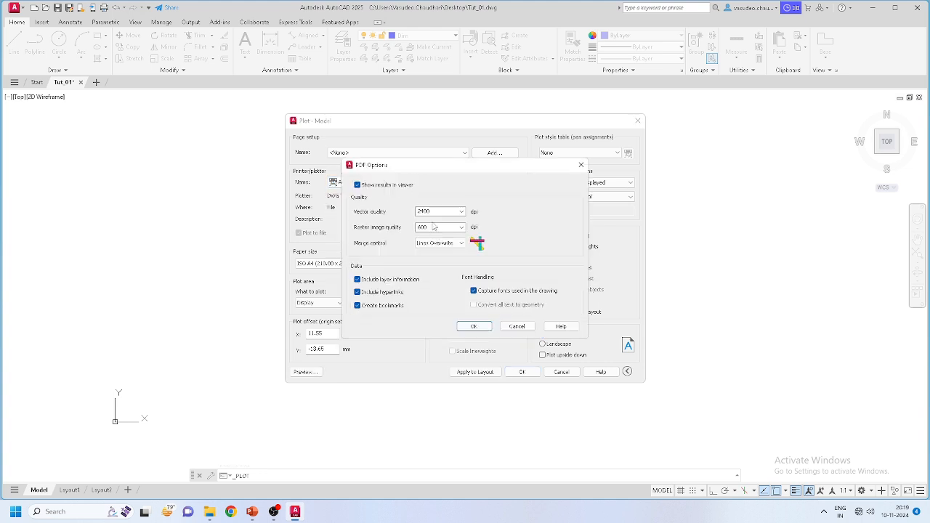
{"action": "left_click", "coordinate": [461, 227]}
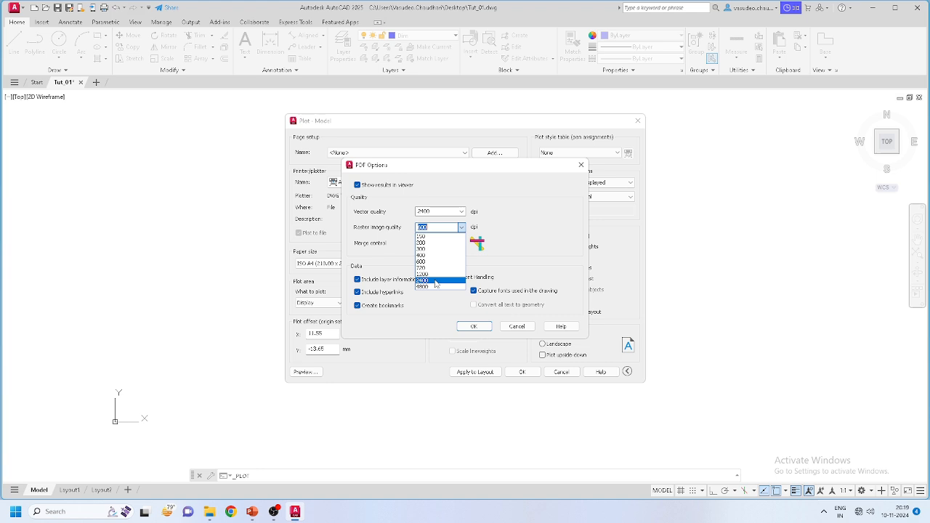
{"action": "left_click", "coordinate": [436, 281]}
{"action": "left_click", "coordinate": [473, 326]}
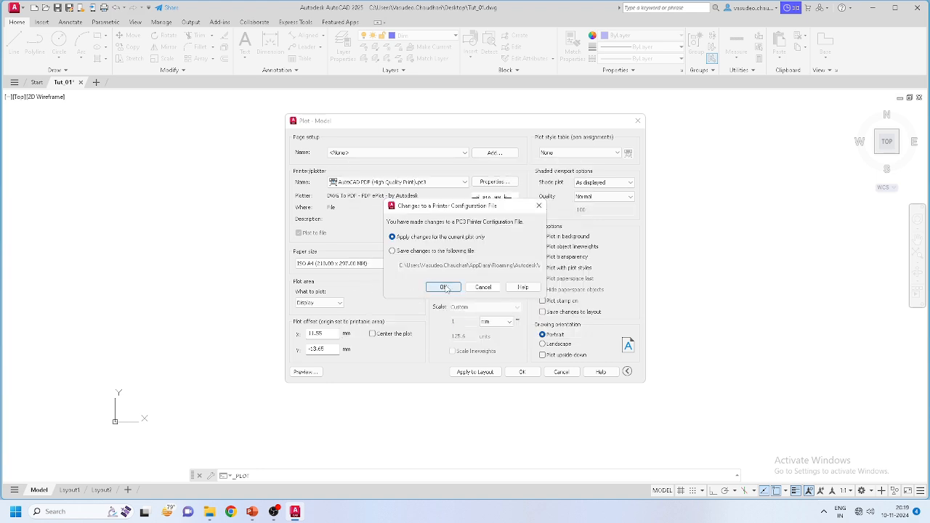
{"action": "left_click", "coordinate": [442, 288]}
Step: Set the paper size to ISO expand A3
{"action": "left_click", "coordinate": [363, 264]}
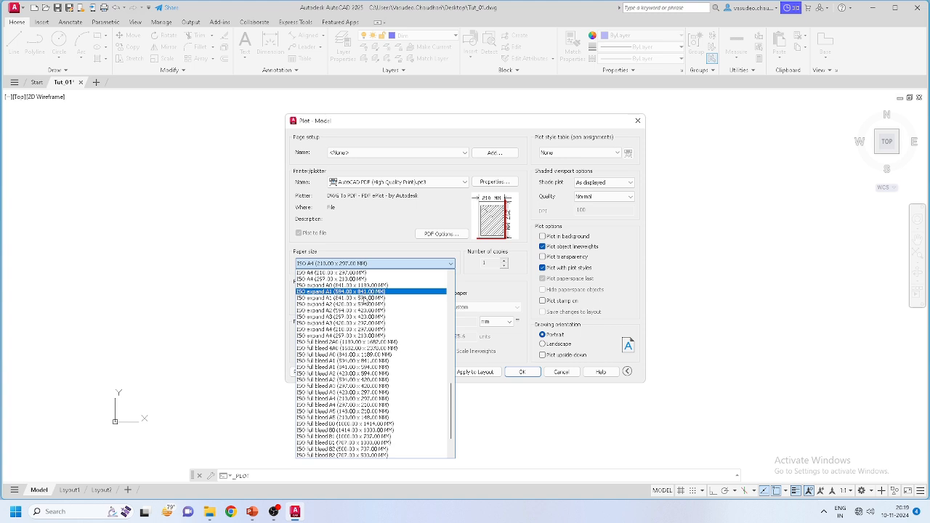
{"action": "left_click", "coordinate": [367, 317]}
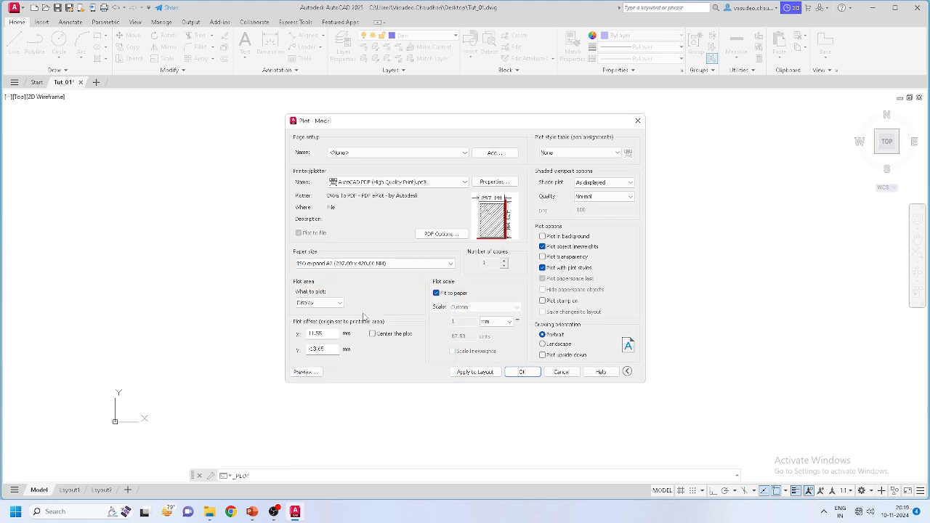
{"action": "left_click", "coordinate": [327, 303]}
{"action": "left_click", "coordinate": [325, 308]}
{"action": "left_click", "coordinate": [326, 303]}
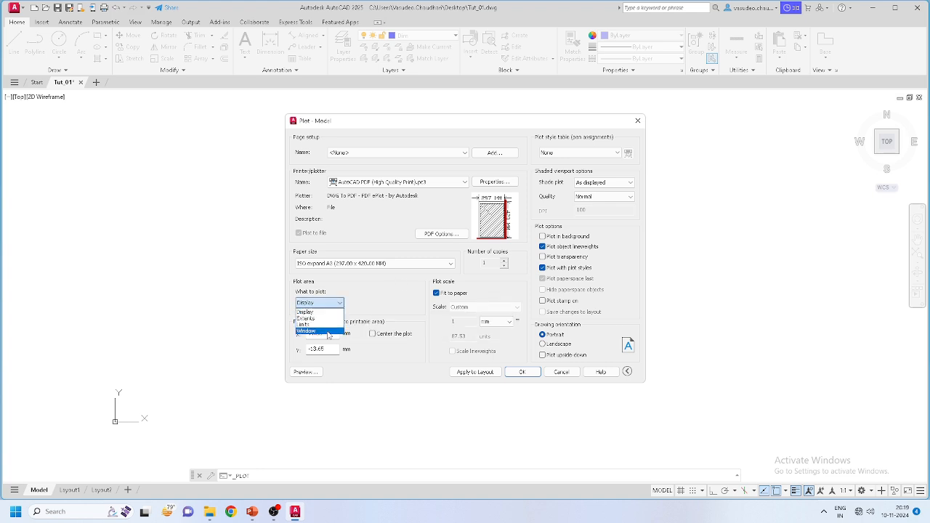
Step: Plot a window from above-left to below-right of the plan, centred and landscape
{"action": "left_click", "coordinate": [306, 330]}
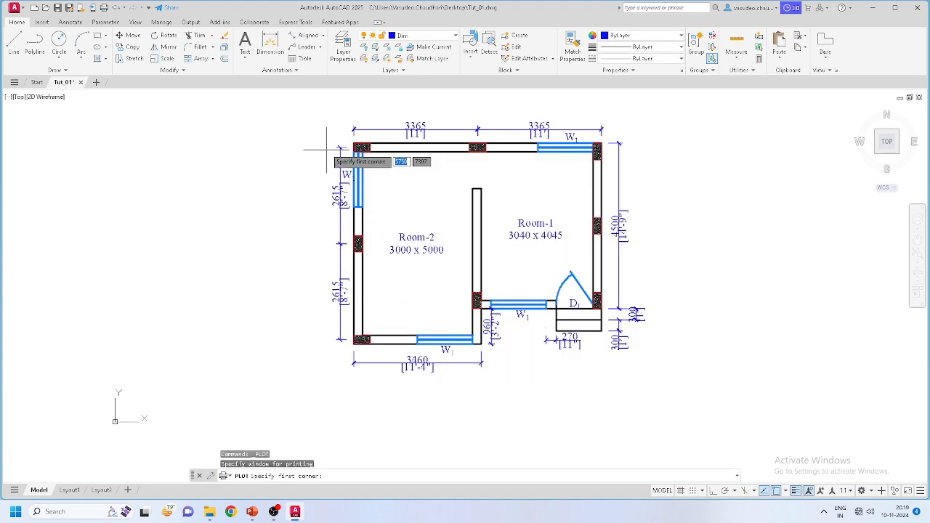
{"action": "left_click", "coordinate": [328, 118]}
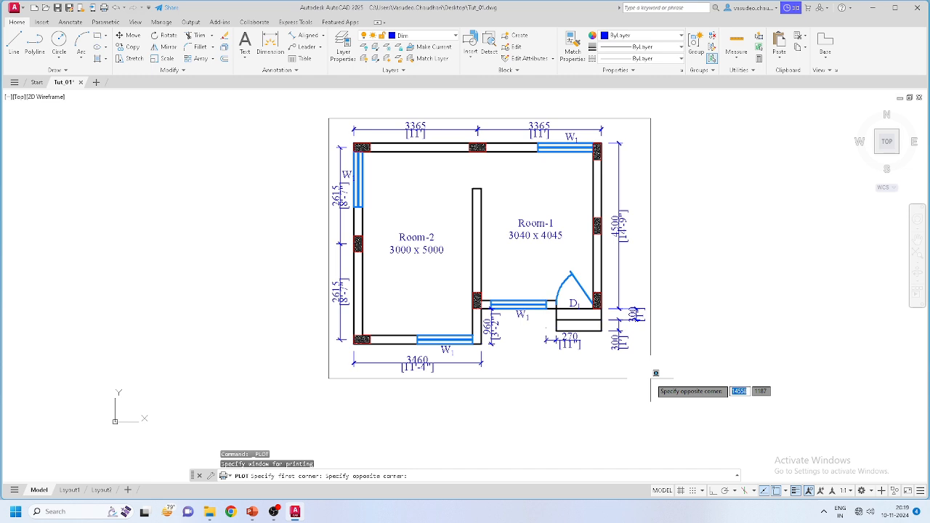
{"action": "left_click", "coordinate": [651, 378]}
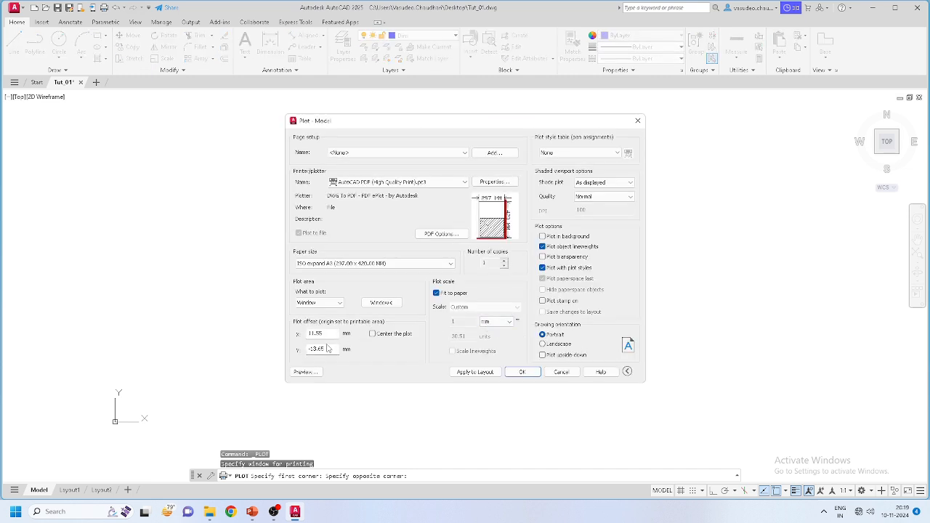
{"action": "left_click", "coordinate": [373, 335]}
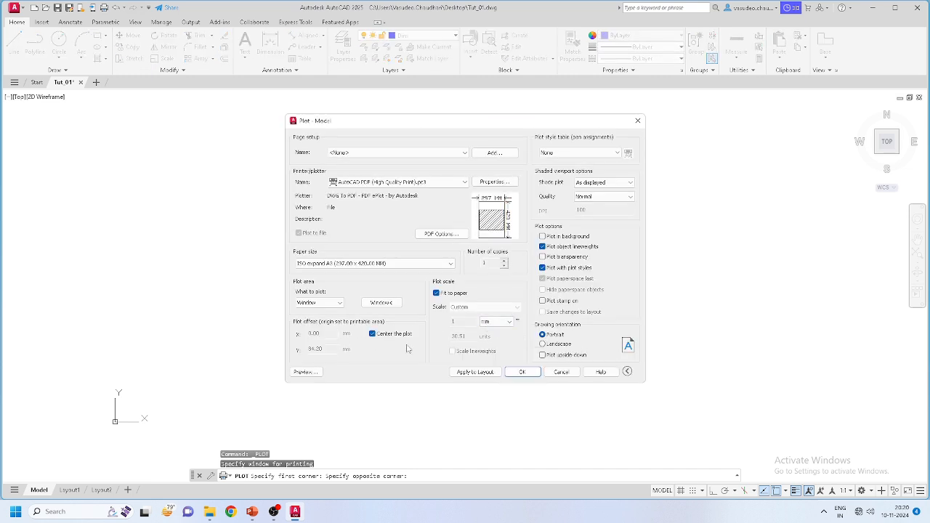
{"action": "left_click", "coordinate": [543, 344]}
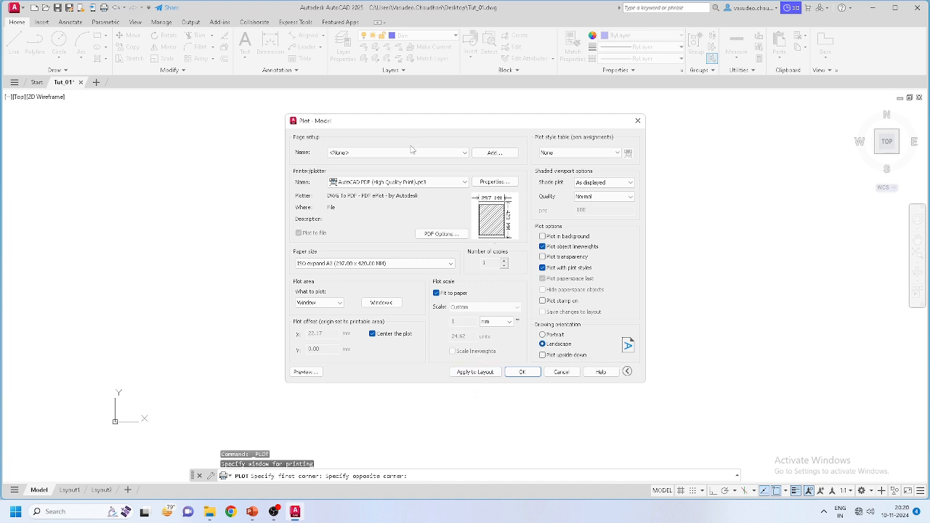
Step: Save the plot output as Tut_01.pdf on the Desktop
{"action": "left_click", "coordinate": [523, 372]}
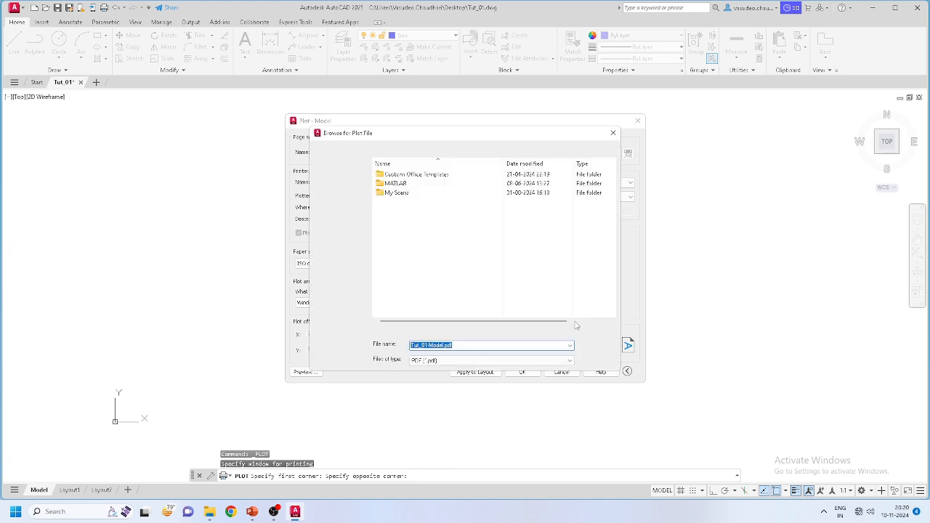
{"action": "left_click", "coordinate": [339, 231]}
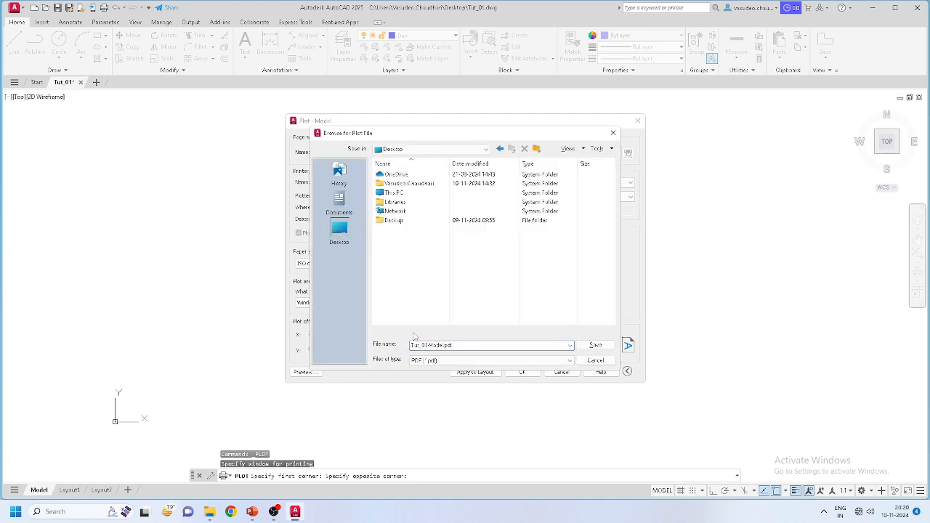
{"action": "left_click", "coordinate": [462, 345]}
{"action": "left_click", "coordinate": [522, 344]}
{"action": "left_click", "coordinate": [595, 345]}
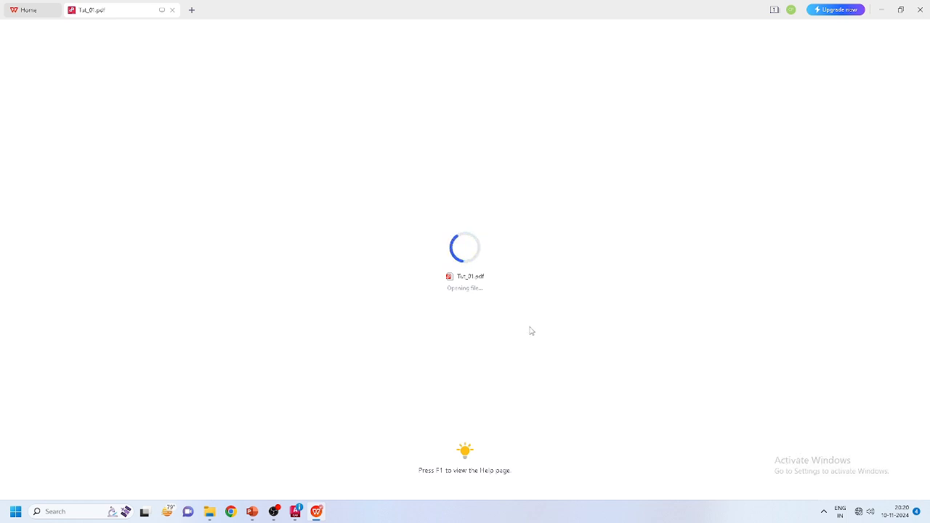
Step: Review the plotted Tut_01.pdf, then close the PDF reader
{"action": "left_click", "coordinate": [296, 511]}
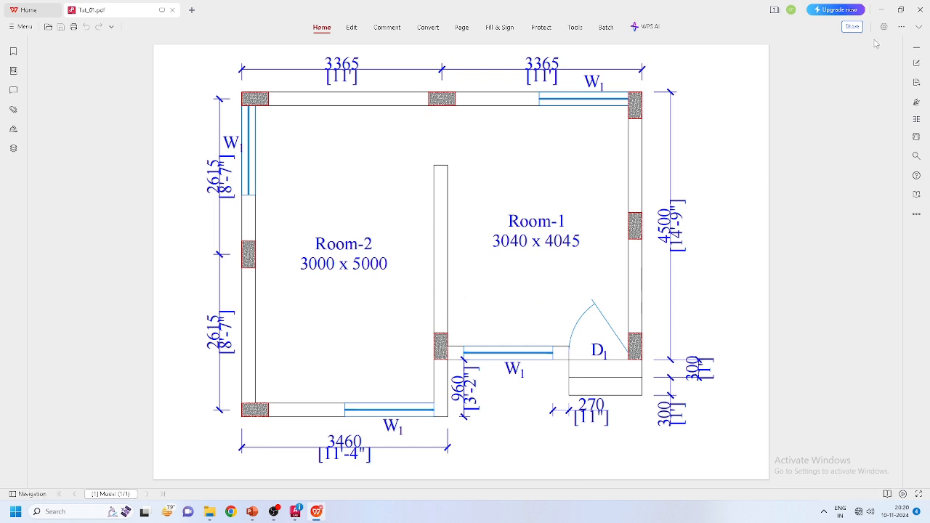
{"action": "left_click", "coordinate": [920, 11]}
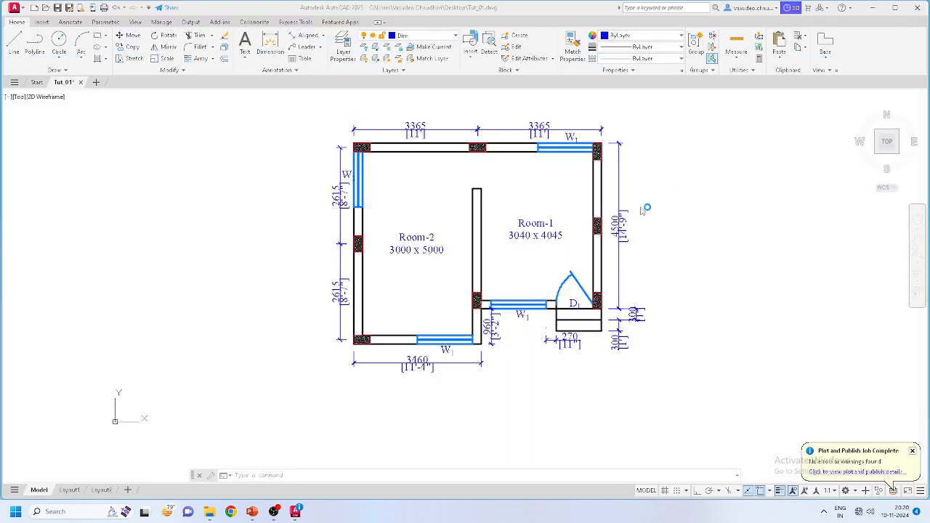
Step: Save Tut_01.dwg and stop the OBS screen recording
{"action": "scroll", "coordinate": [495, 195], "scroll_direction": "up", "scroll_amount": 2}
{"action": "scroll", "coordinate": [430, 216], "scroll_direction": "down", "scroll_amount": 2}
{"action": "middle_click_drag", "start_coordinate": [452, 187], "coordinate": [438, 198]}
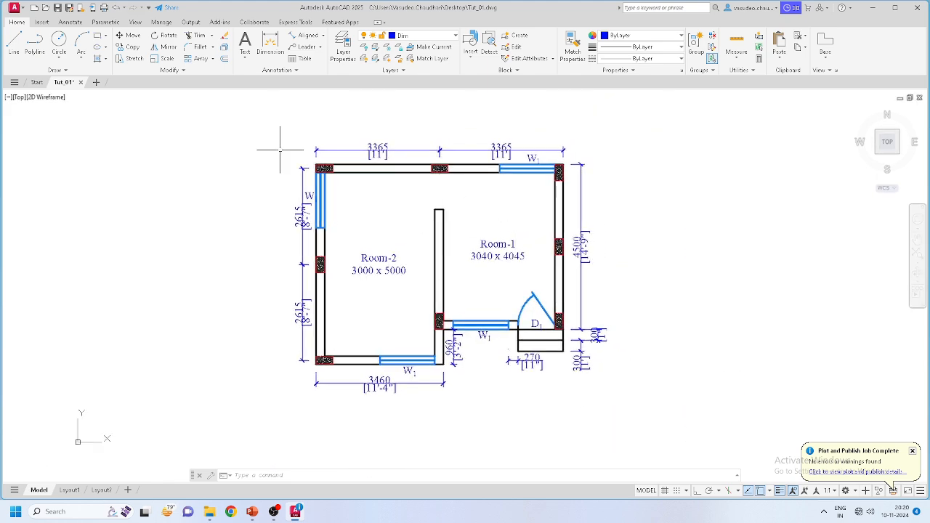
{"action": "left_click", "coordinate": [58, 9]}
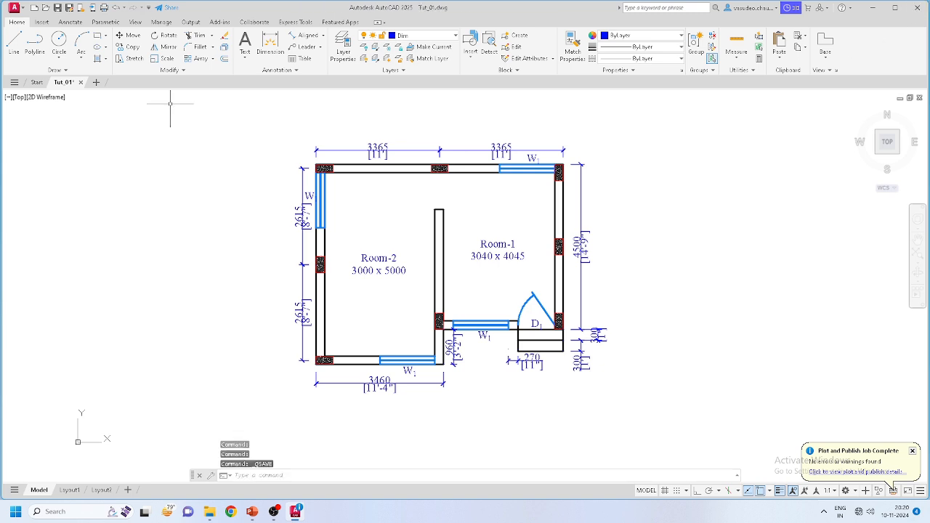
{"action": "left_click", "coordinate": [274, 512]}
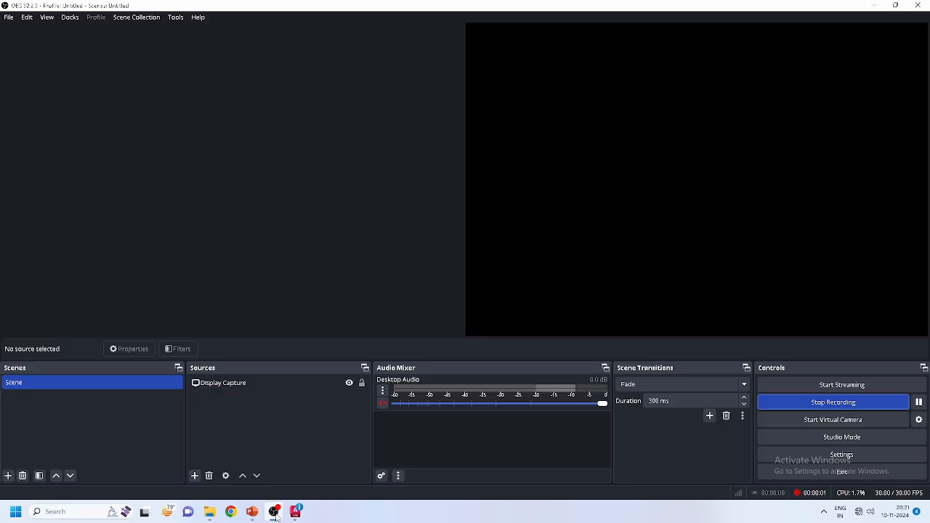
{"action": "left_click", "coordinate": [843, 403]}
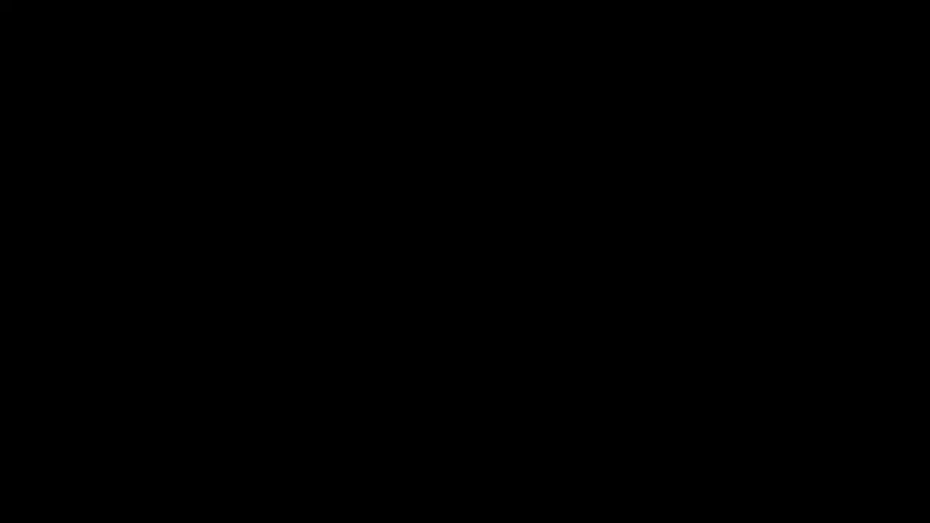